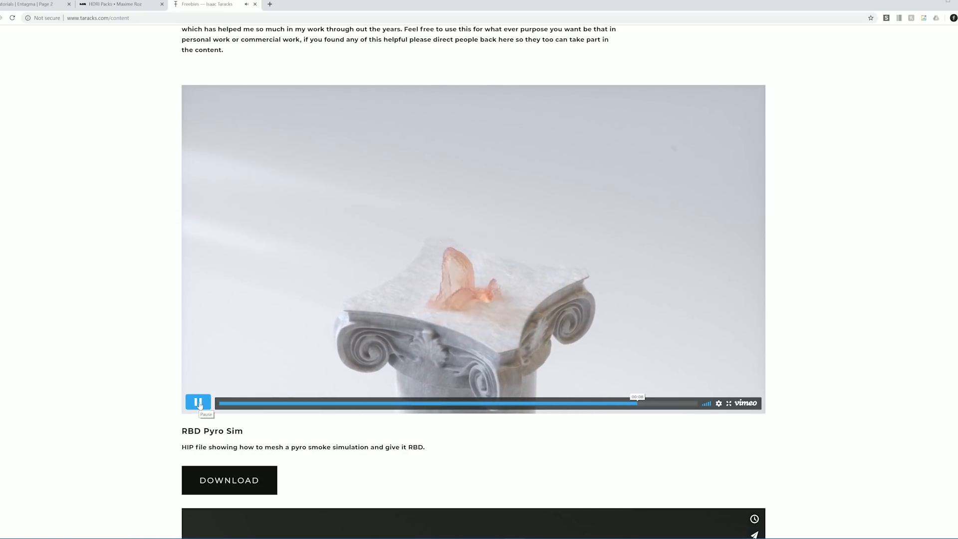
# Scrub through the RBD Pyro Sim preview video to examine how the translucent block grows and shrinks on the column.
pyautogui.click(198, 402)
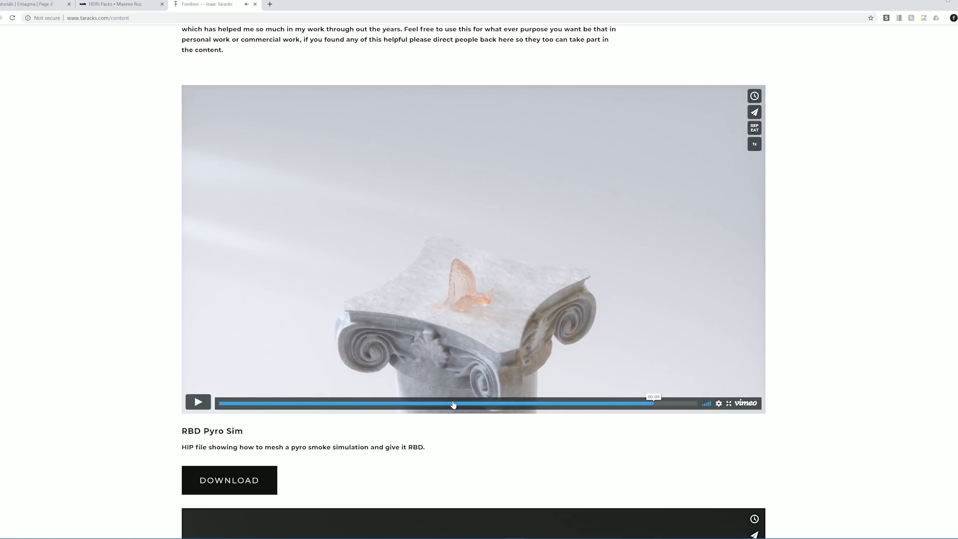
pyautogui.click(453, 403)
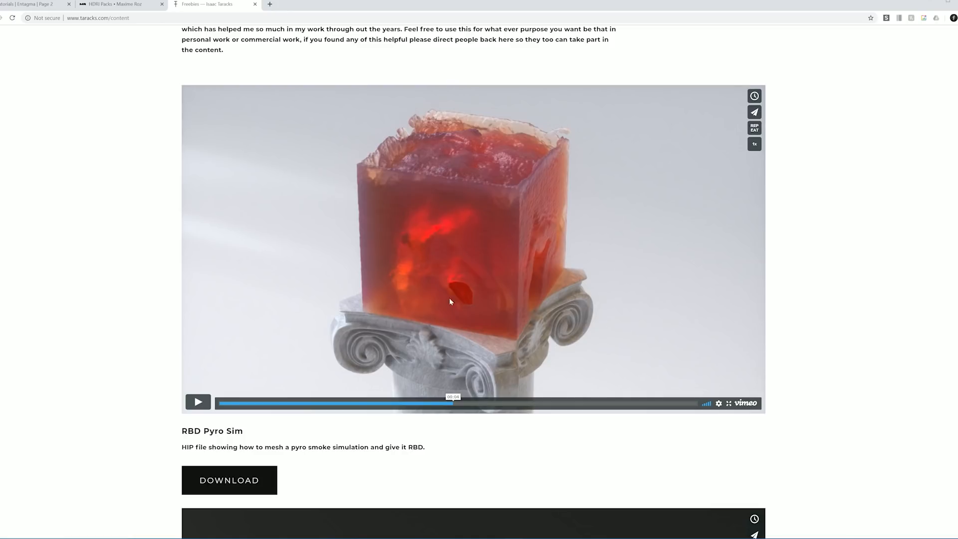
pyautogui.click(360, 403)
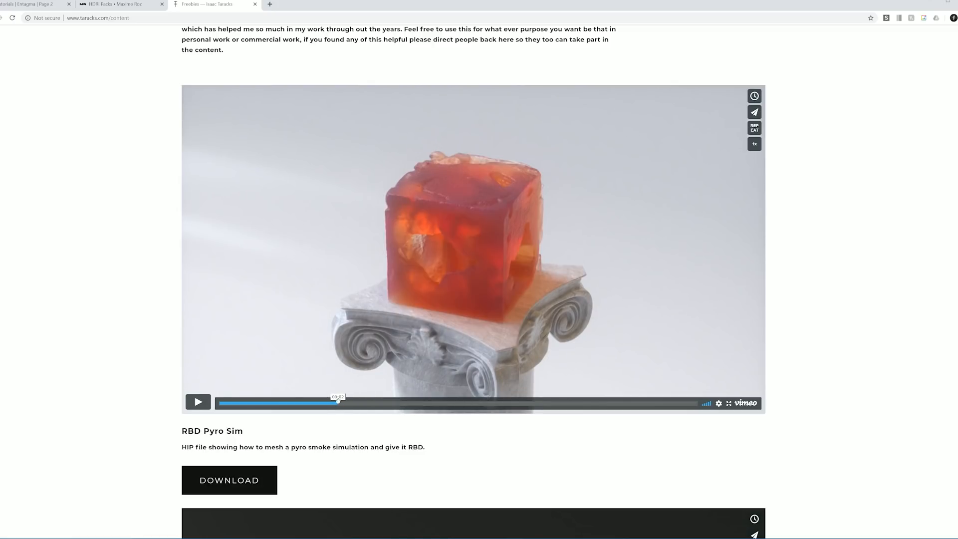
pyautogui.click(337, 403)
pyautogui.click(311, 403)
pyautogui.click(295, 403)
pyautogui.click(277, 403)
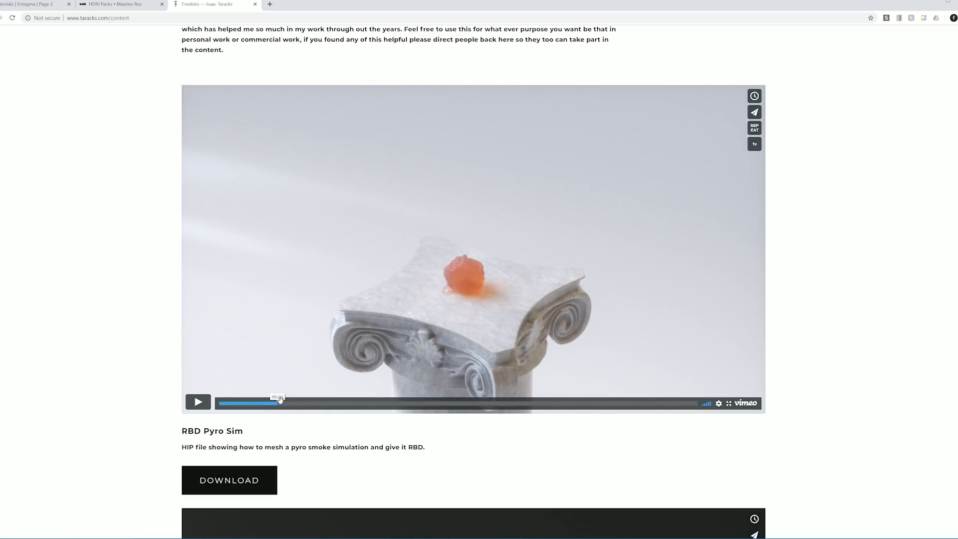
pyautogui.click(462, 403)
pyautogui.click(531, 403)
pyautogui.click(558, 403)
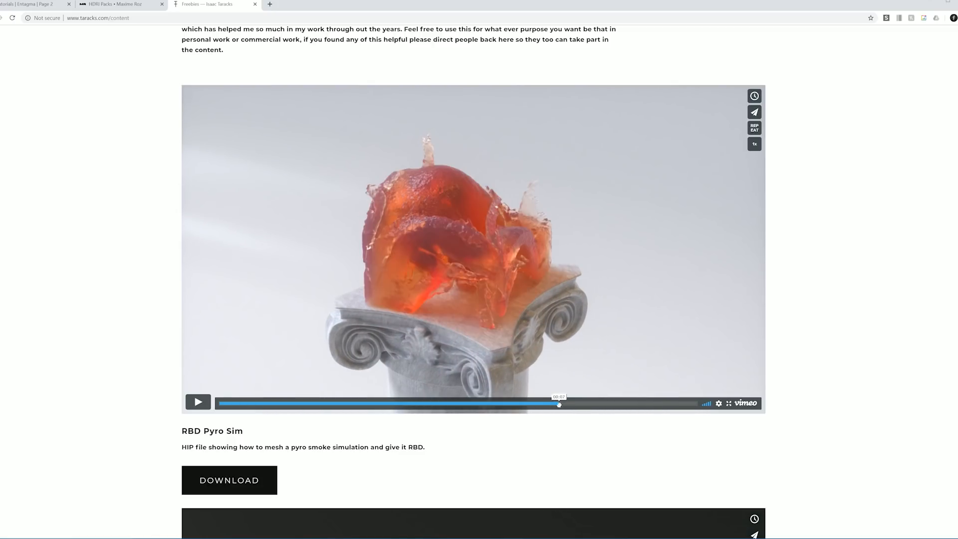
pyautogui.click(578, 404)
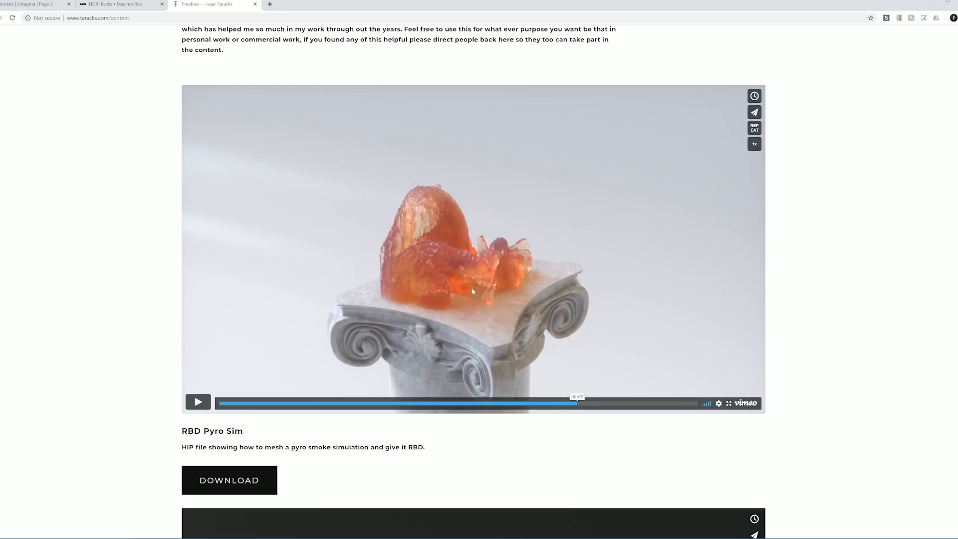
pyautogui.click(634, 403)
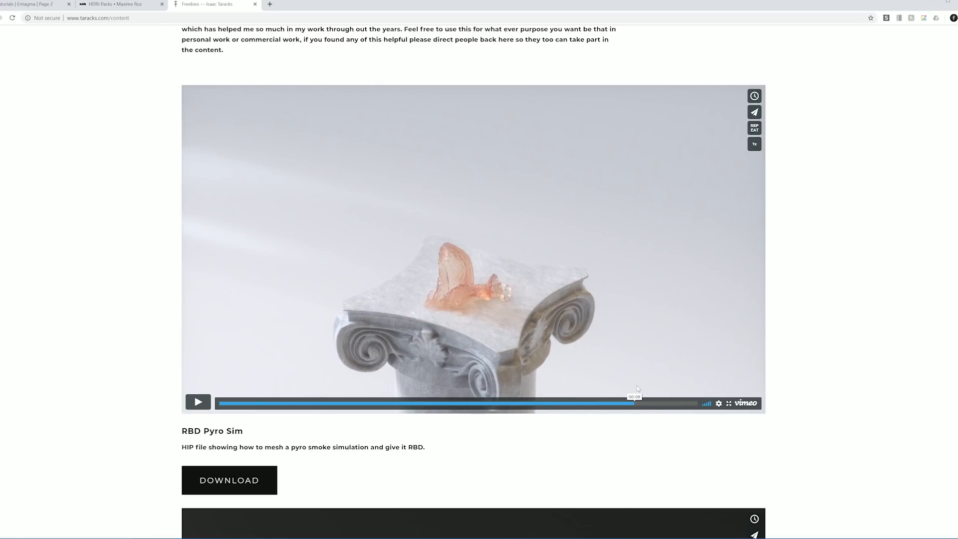
pyautogui.click(440, 294)
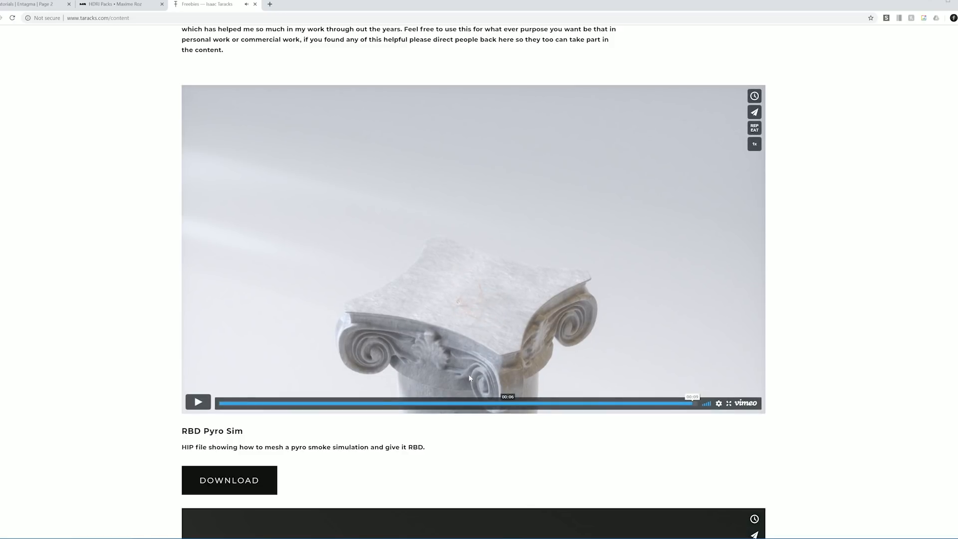
pyautogui.click(446, 405)
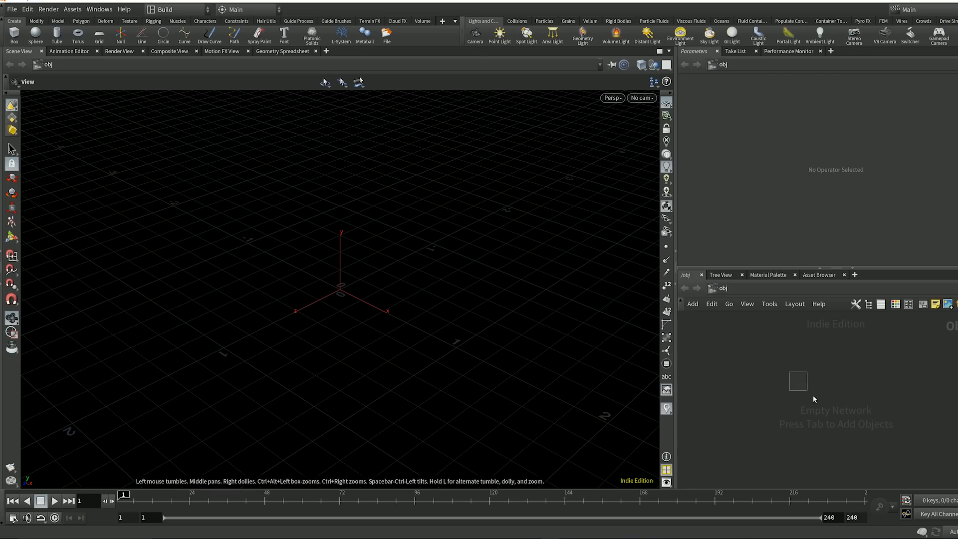
# Switch to Houdini, add a sphere geometry object to the empty scene network and rename it rbd_abc.
pyautogui.press('Tab')
pyautogui.write('sp')
pyautogui.press('Return')
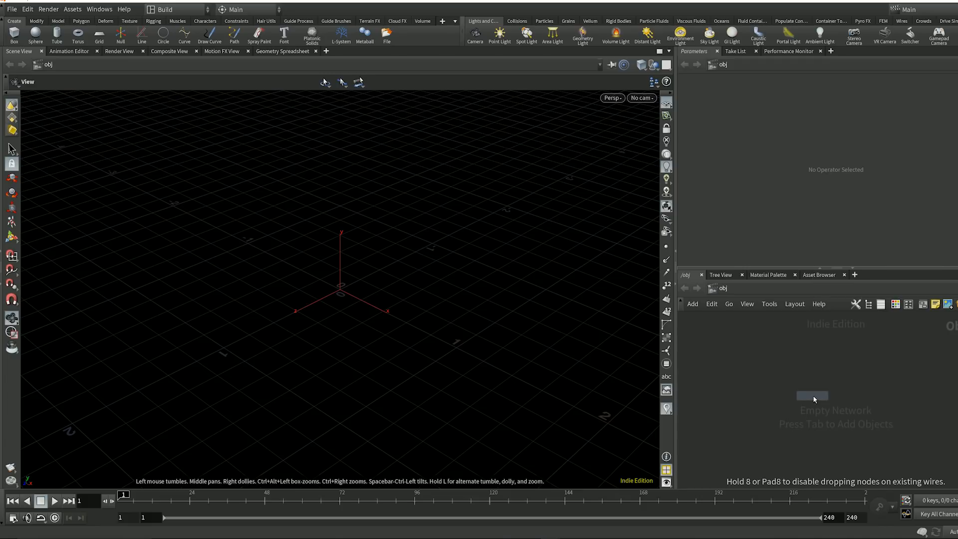
pyautogui.click(812, 382)
pyautogui.doubleClick(851, 383)
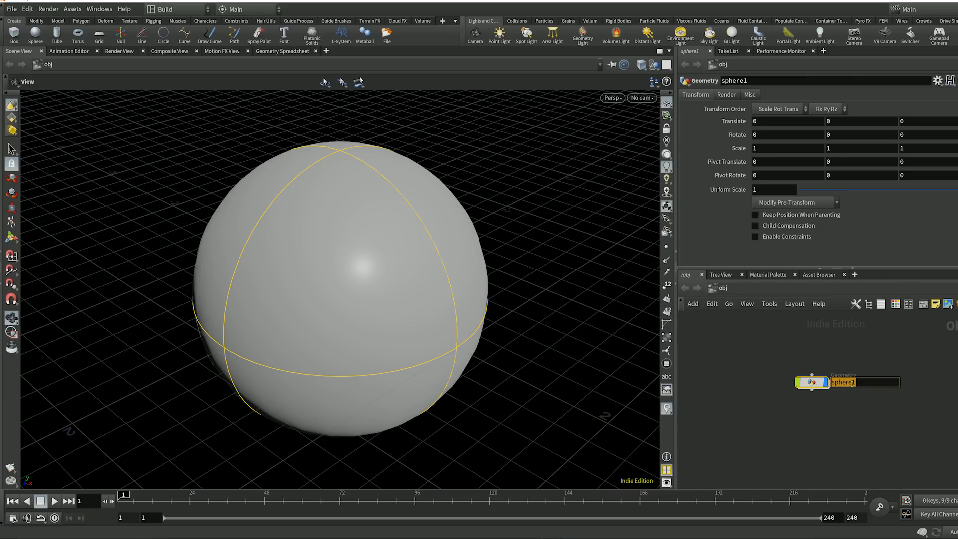
pyautogui.write('rbd_abc')
pyautogui.press('Return')
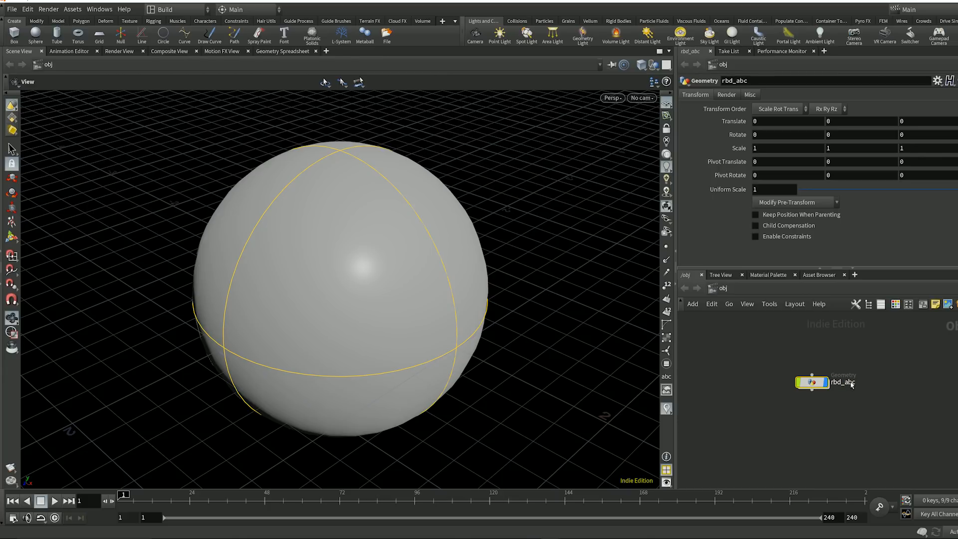
# Inside rbd_abc, change the sphere's primitive type to Polygon and set its frequency to 20.
pyautogui.moveTo(841, 388)
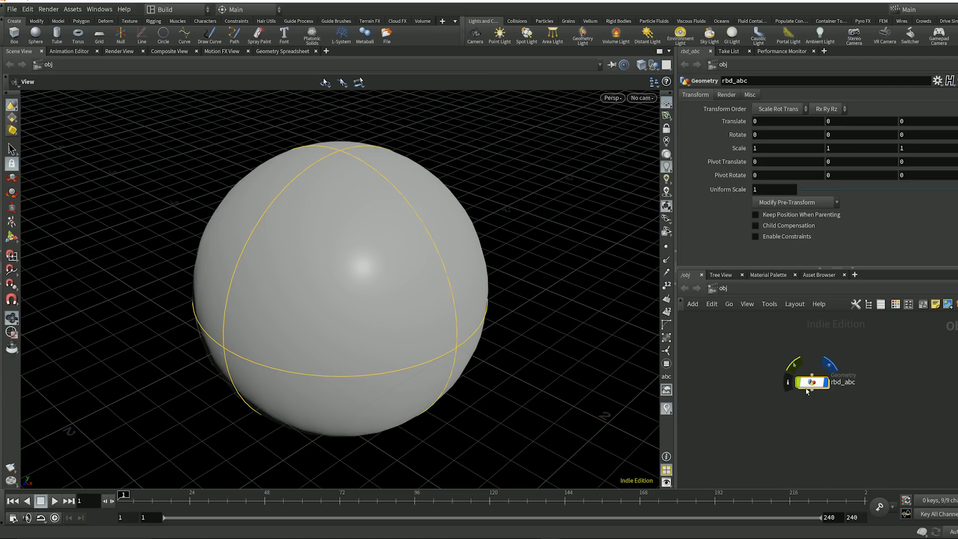
pyautogui.doubleClick(812, 383)
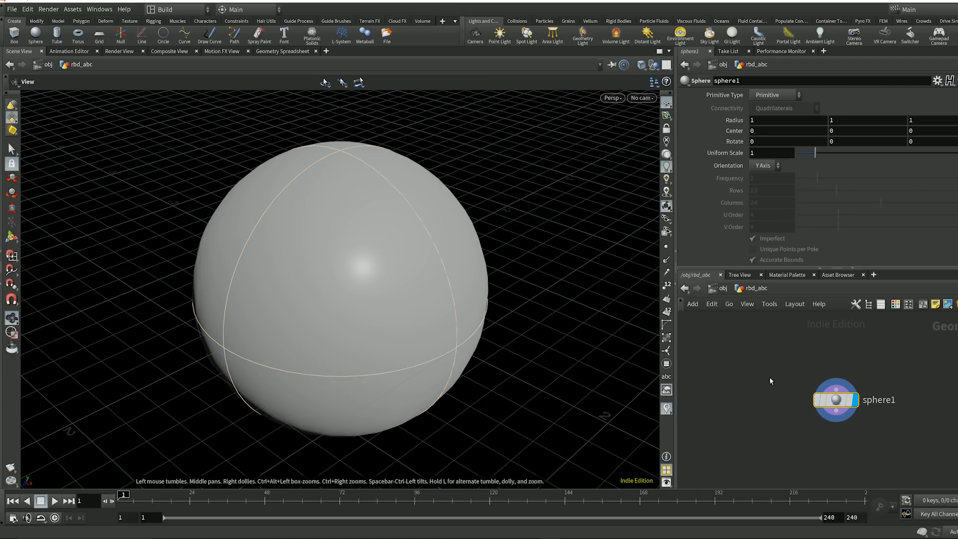
pyautogui.click(773, 96)
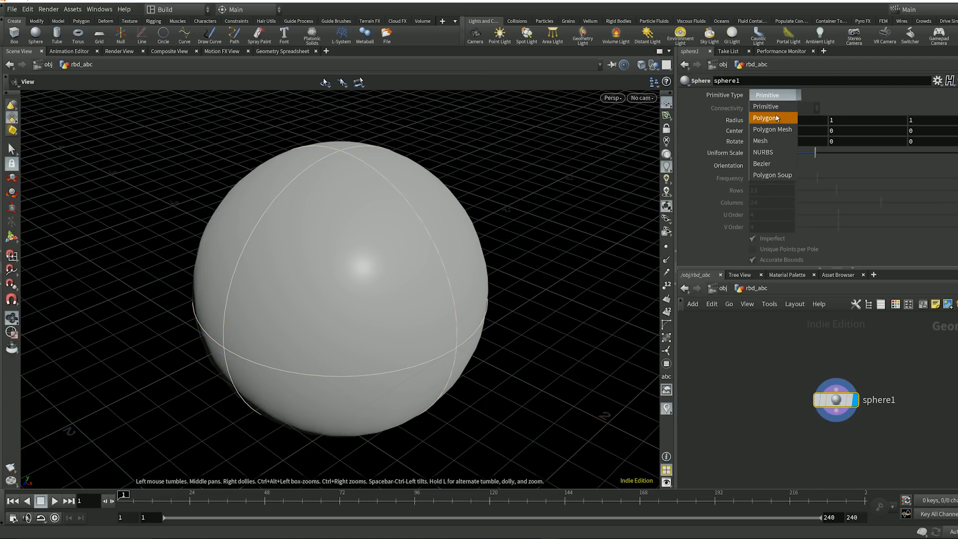
pyautogui.click(776, 118)
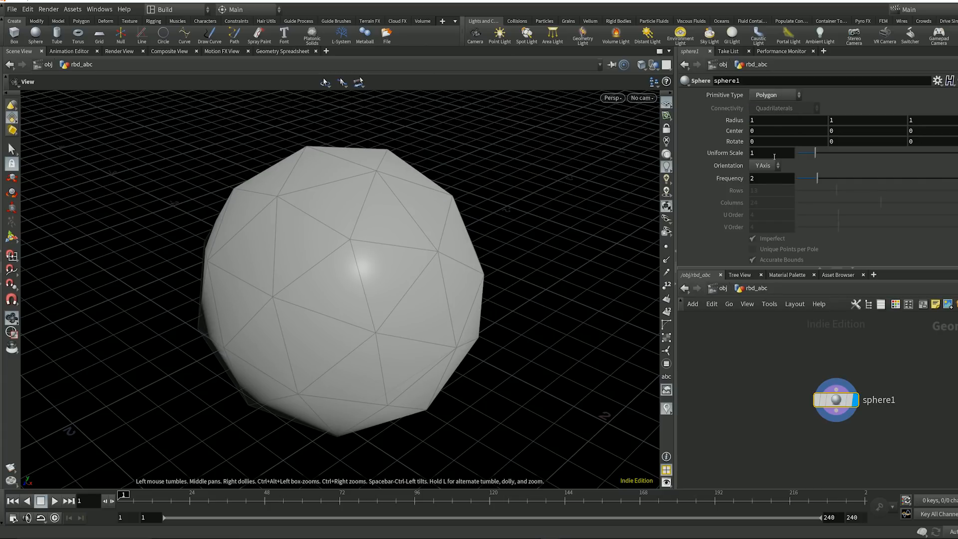
pyautogui.click(769, 178)
pyautogui.write('0')
pyautogui.press('Return')
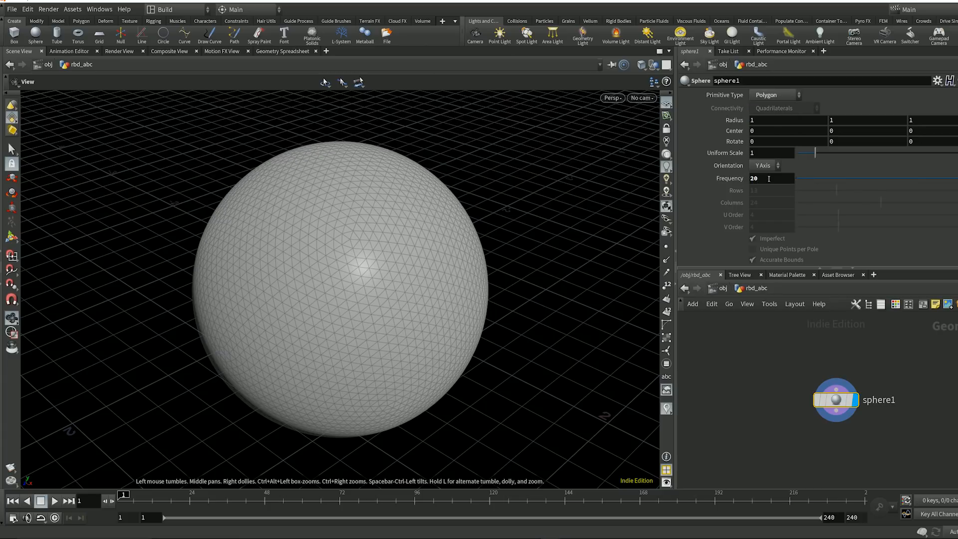
# Add a Normal node below the sphere, wire it to the sphere's output and display it.
pyautogui.moveTo(775, 407); pyautogui.dragTo(747, 374, button='middle')
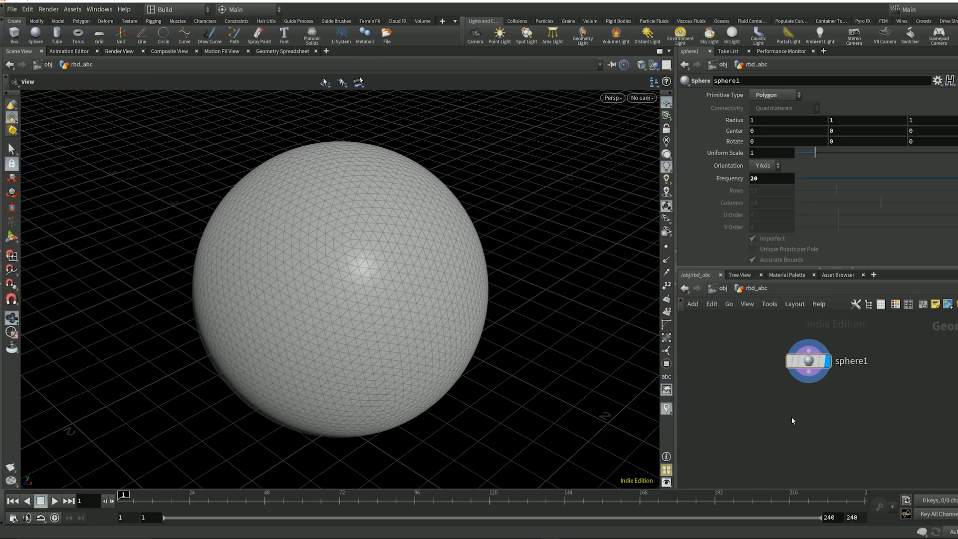
pyautogui.press('Tab')
pyautogui.write('no')
pyautogui.press('Return')
pyautogui.click(811, 422)
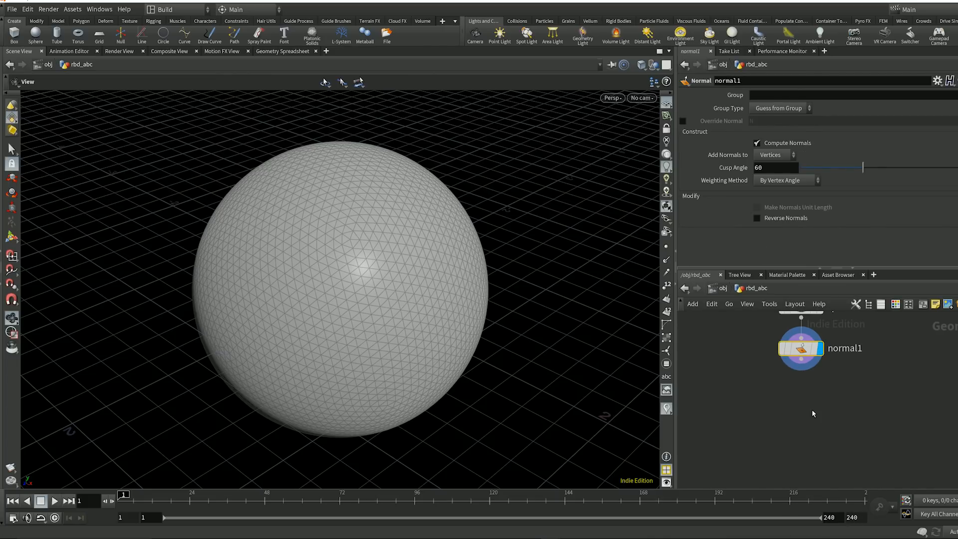
# Add a Mountain node, wire it to the Normal node's output, display it and align it below that node.
pyautogui.press('Tab')
pyautogui.write('moun')
pyautogui.press('Return')
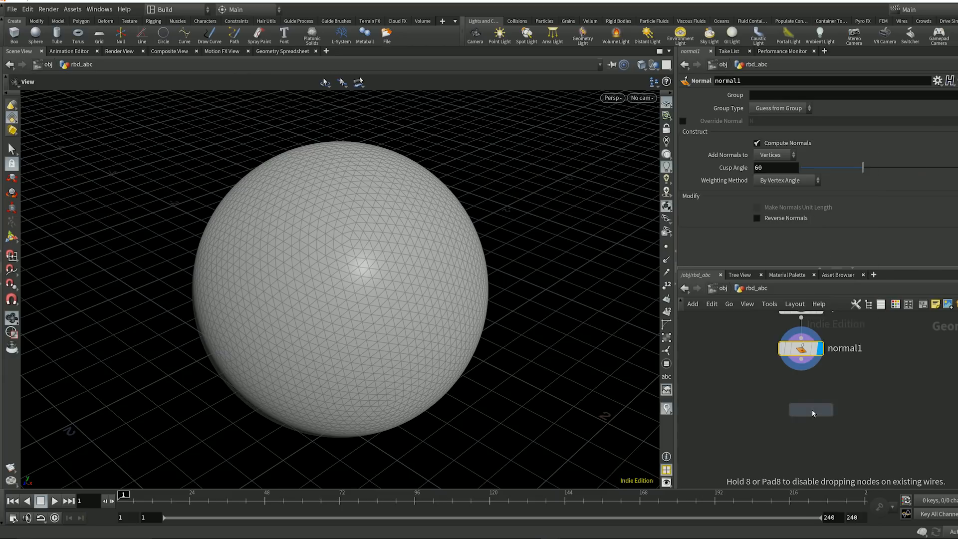
pyautogui.click(812, 409)
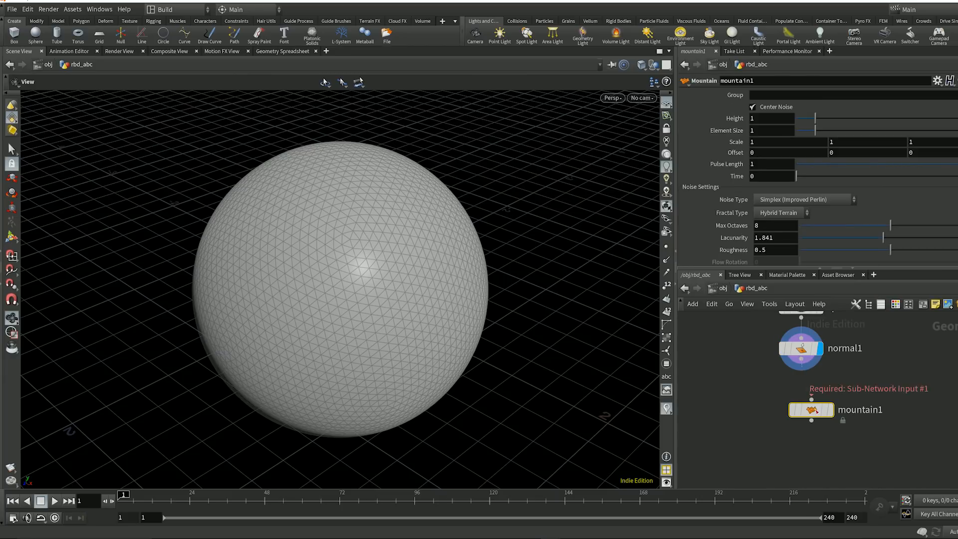
pyautogui.moveTo(802, 364); pyautogui.dragTo(811, 405)
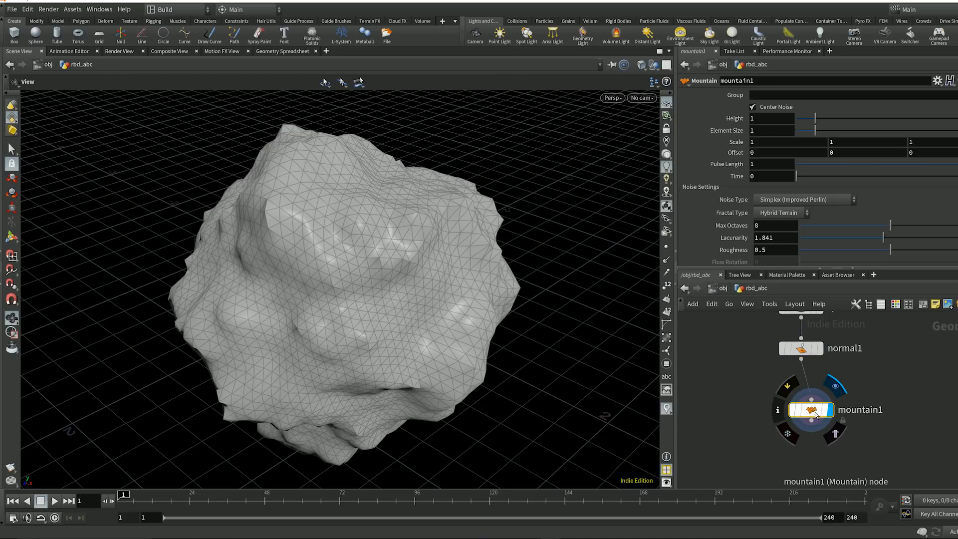
pyautogui.moveTo(813, 410); pyautogui.dragTo(804, 403)
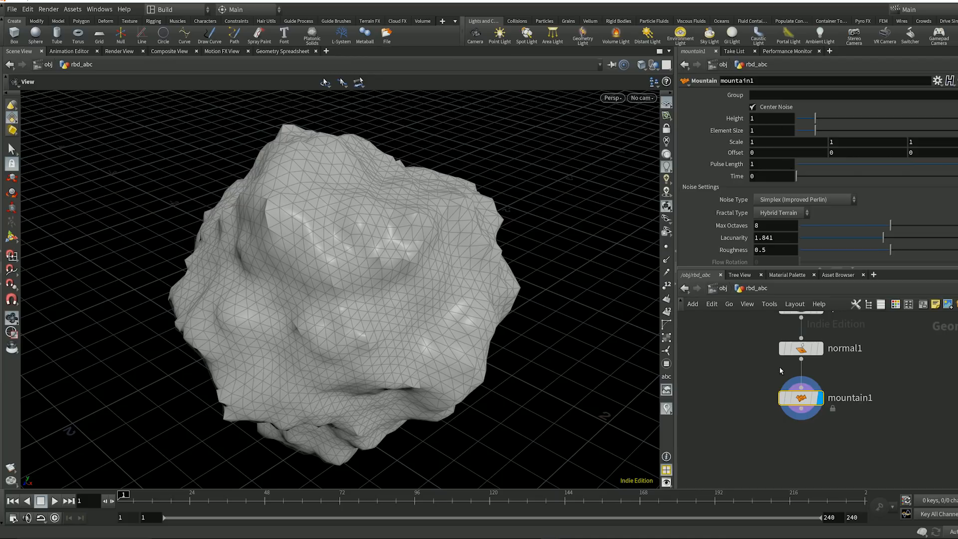
pyautogui.moveTo(803, 399)
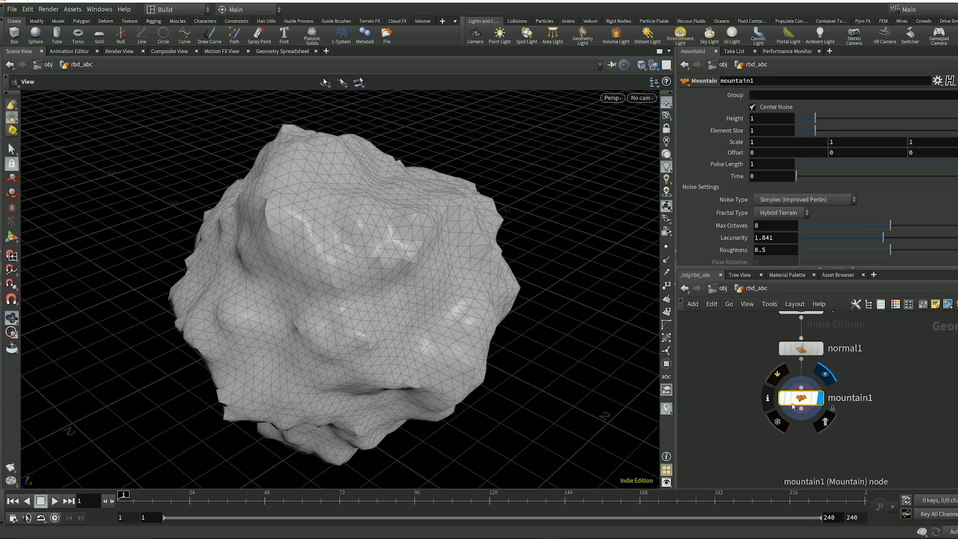
pyautogui.moveTo(802, 399); pyautogui.dragTo(800, 396)
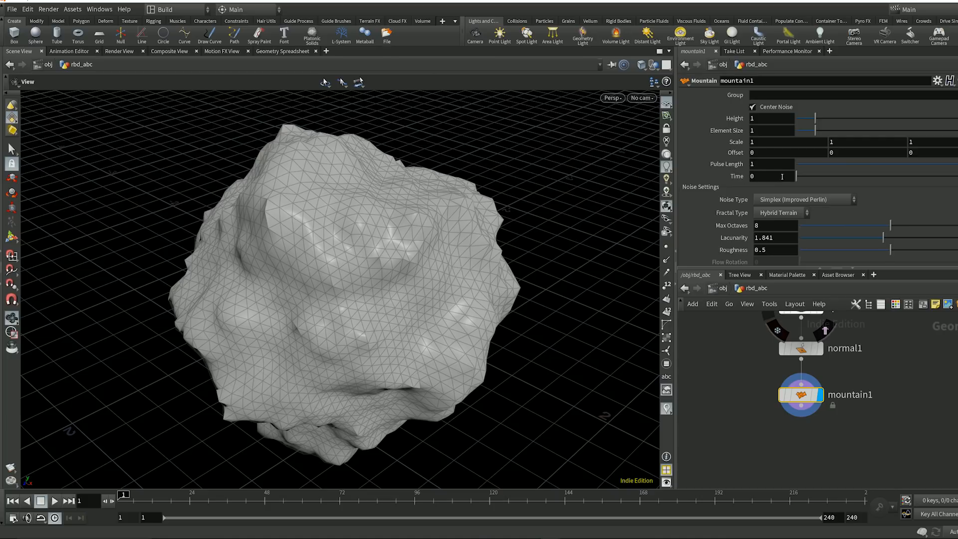
# Try a Mountain height of 1.67 with an element size of 1.
pyautogui.moveTo(815, 118); pyautogui.dragTo(838, 131)
pyautogui.doubleClick(785, 132)
pyautogui.write('1')
pyautogui.press('Return')
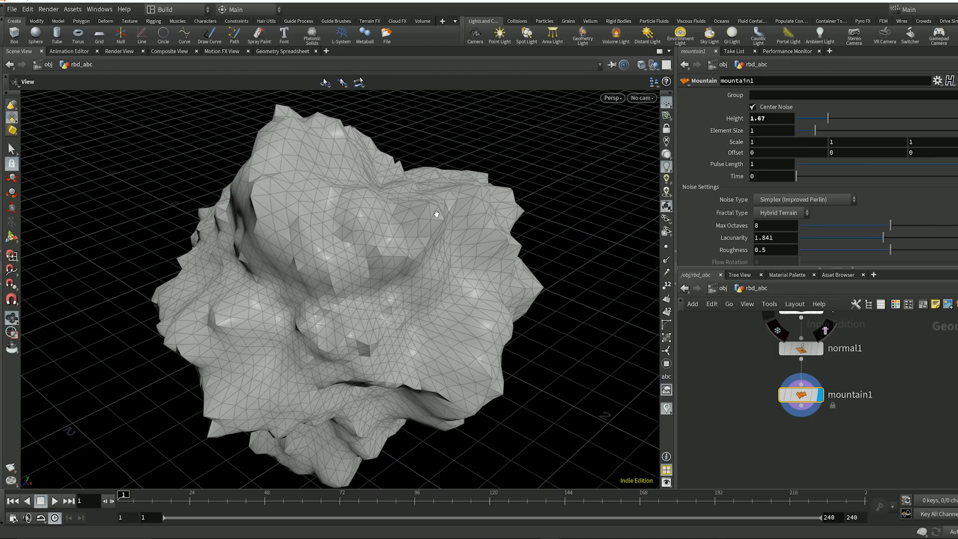
# Set the Mountain height to 0.2 and keyframe it at frame 1.
pyautogui.doubleClick(776, 120)
pyautogui.write('.2')
pyautogui.press('Return')
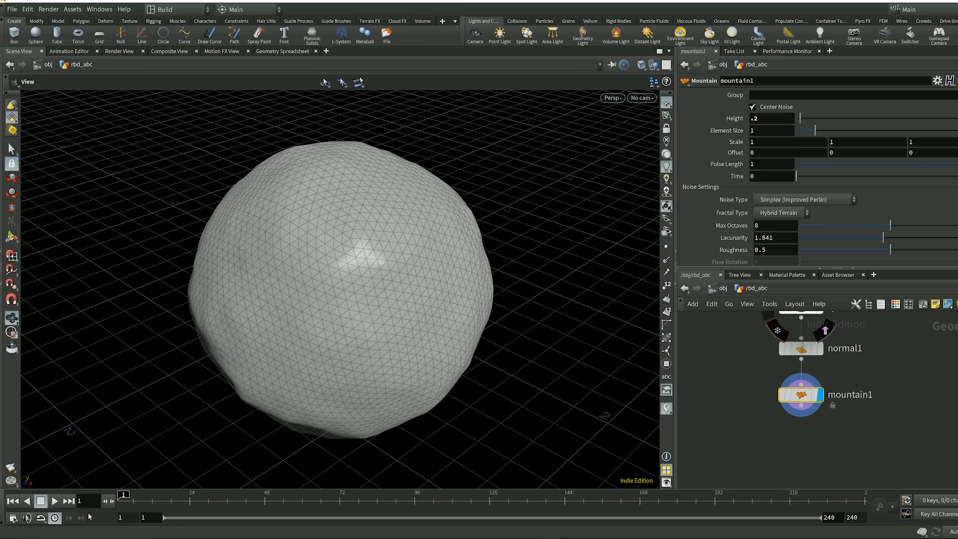
pyautogui.keyDown('alt'); pyautogui.click(736, 119); pyautogui.keyUp('alt')
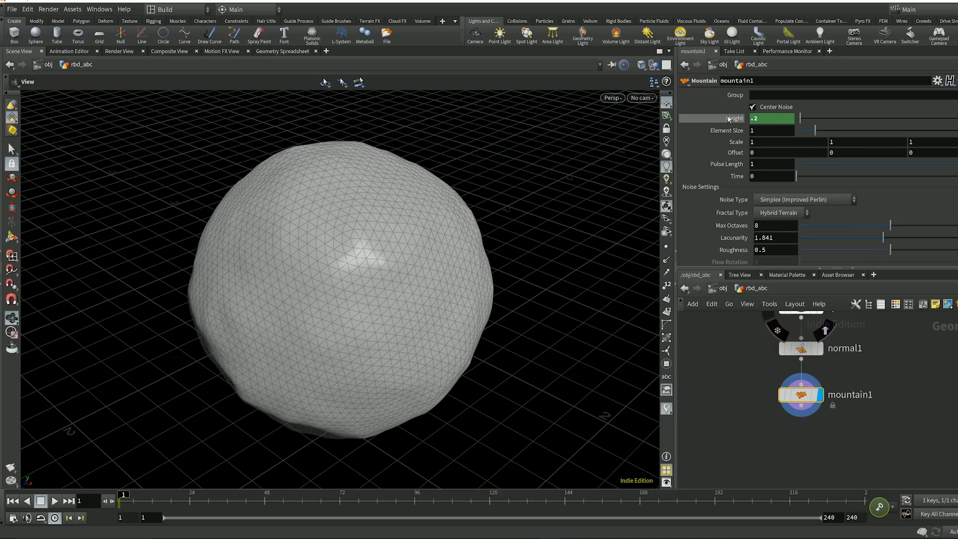
# Switch the keyframed Mountain height between its expression and its value, ending on the value.
pyautogui.click(734, 120)
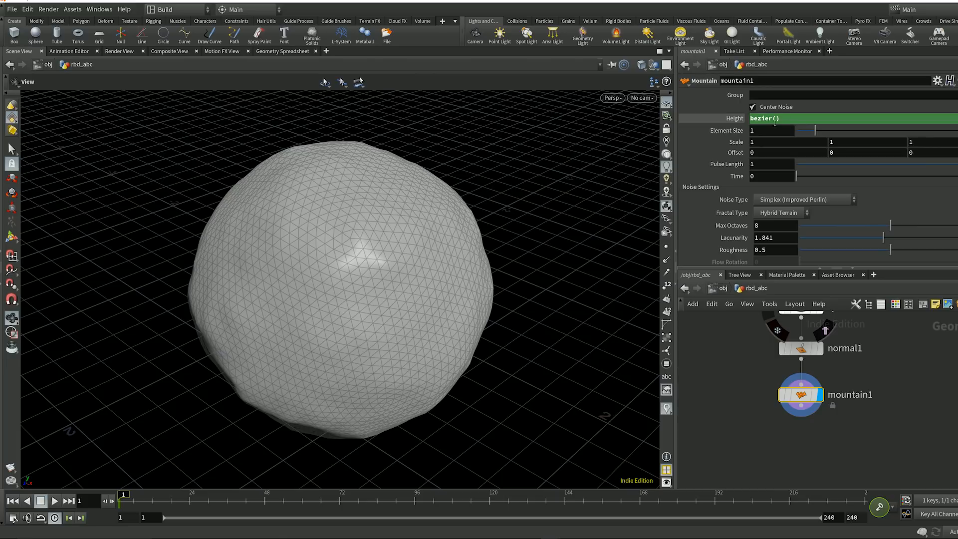
pyautogui.click(728, 120)
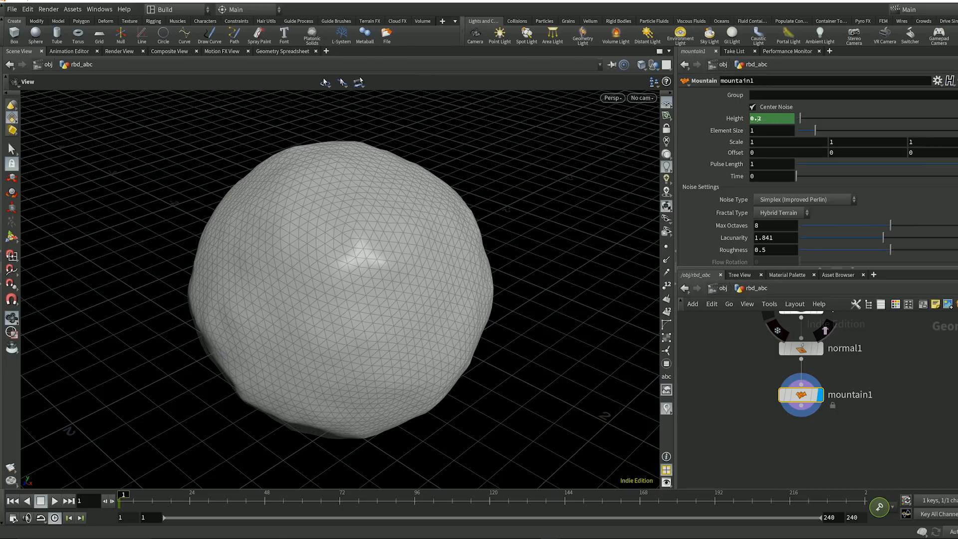
pyautogui.click(729, 121)
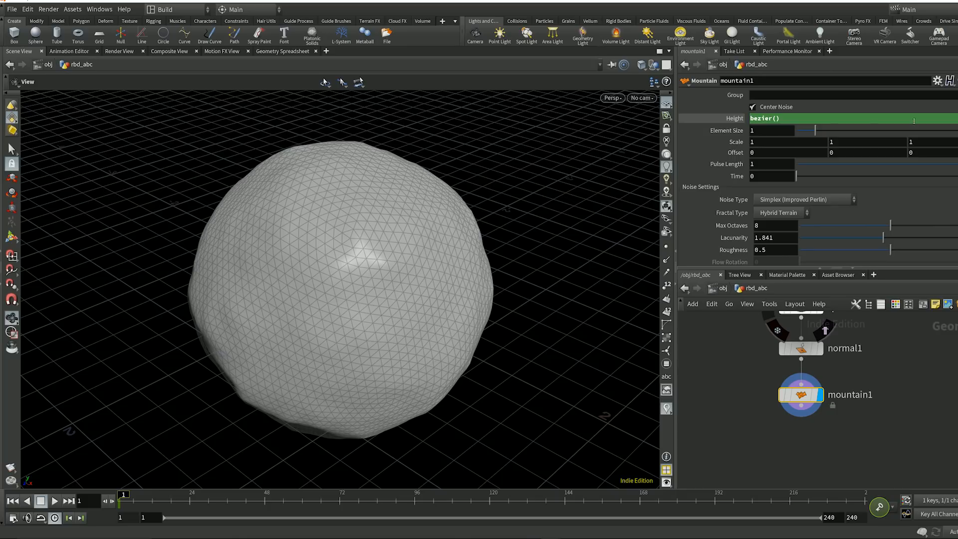
pyautogui.click(735, 122)
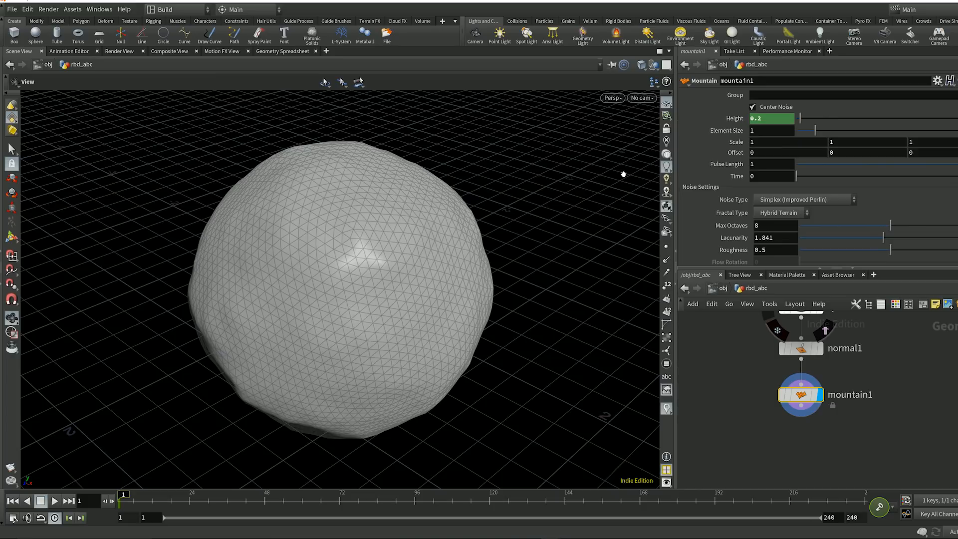
# At frame 17, set the Mountain height to 1 and keyframe it.
pyautogui.click(97, 501)
pyautogui.write('7')
pyautogui.press('Return')
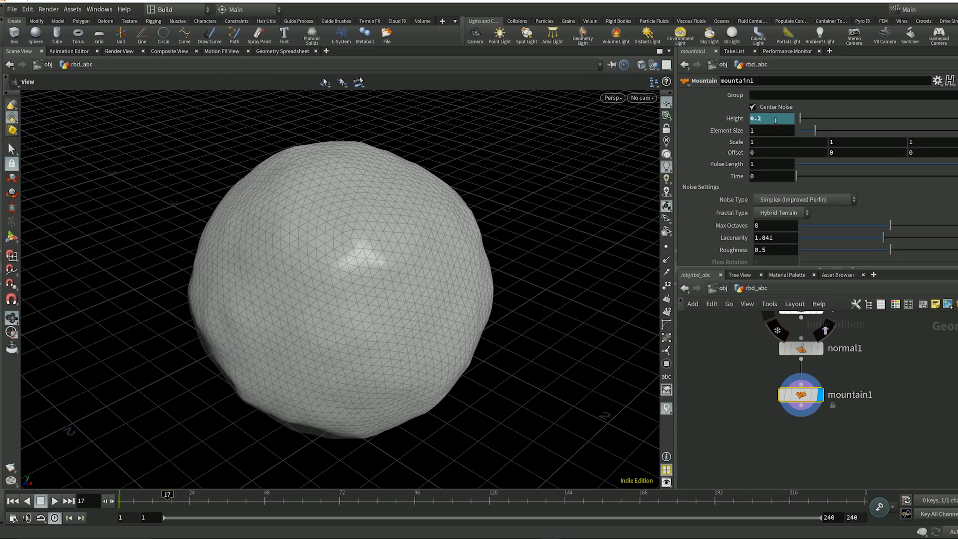
pyautogui.write('1')
pyautogui.press('Return')
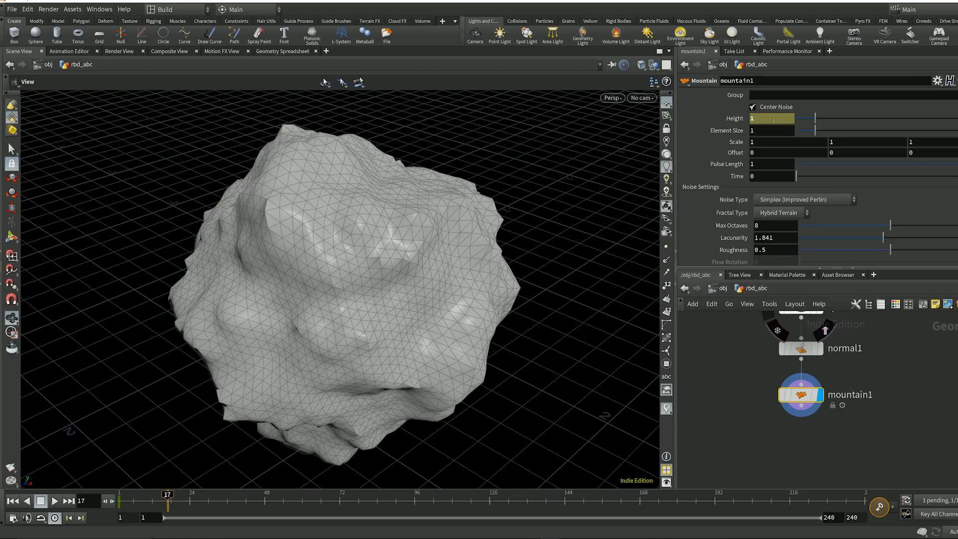
pyautogui.keyDown('alt'); pyautogui.click(736, 122); pyautogui.keyUp('alt')
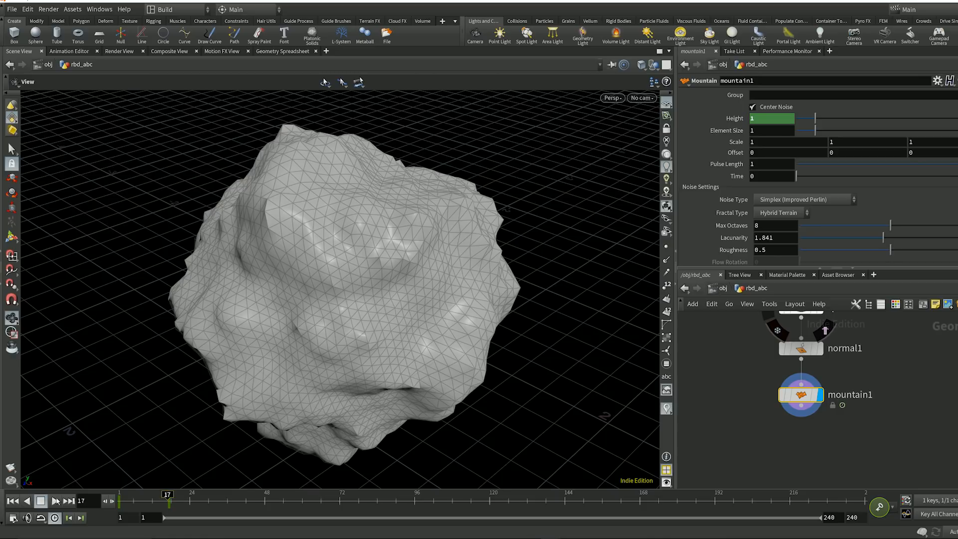
# Play the height animation from frame 1, rewind it, and scrub to frame 14 to examine the sphere's deformation.
pyautogui.click(14, 503)
pyautogui.click(55, 502)
pyautogui.click(16, 503)
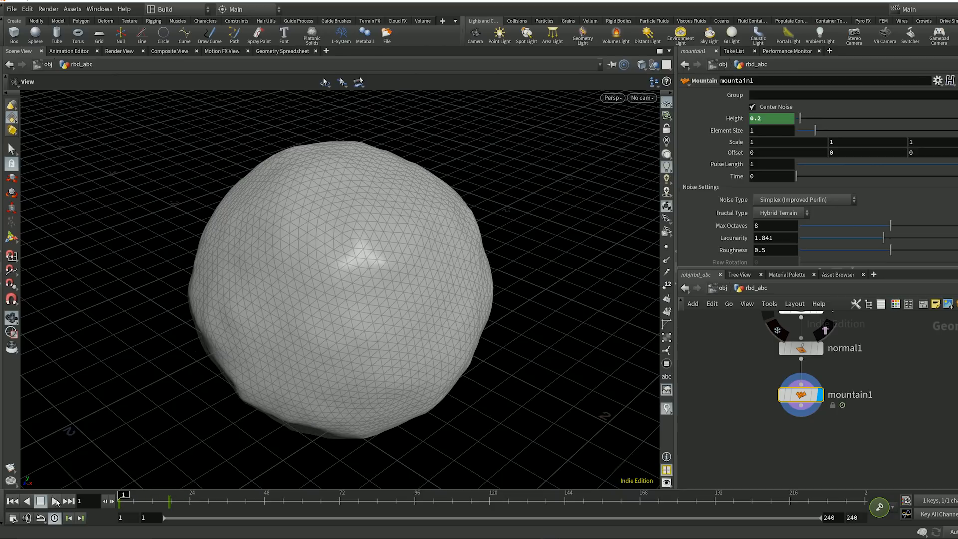
pyautogui.click(16, 502)
pyautogui.click(155, 496)
pyautogui.moveTo(155, 495); pyautogui.dragTo(158, 495)
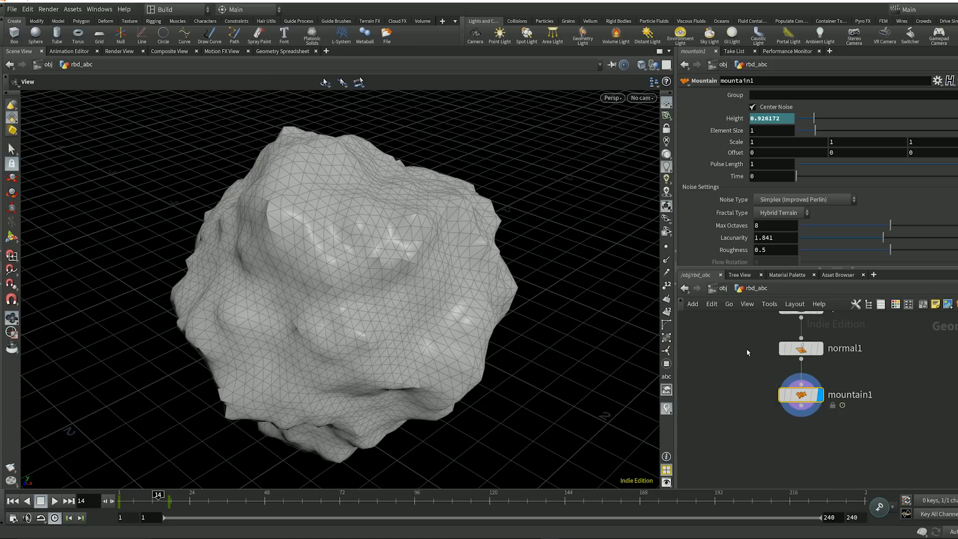
pyautogui.moveTo(746, 348); pyautogui.dragTo(747, 389, button='middle')
pyautogui.moveTo(747, 332); pyautogui.dragTo(905, 376)
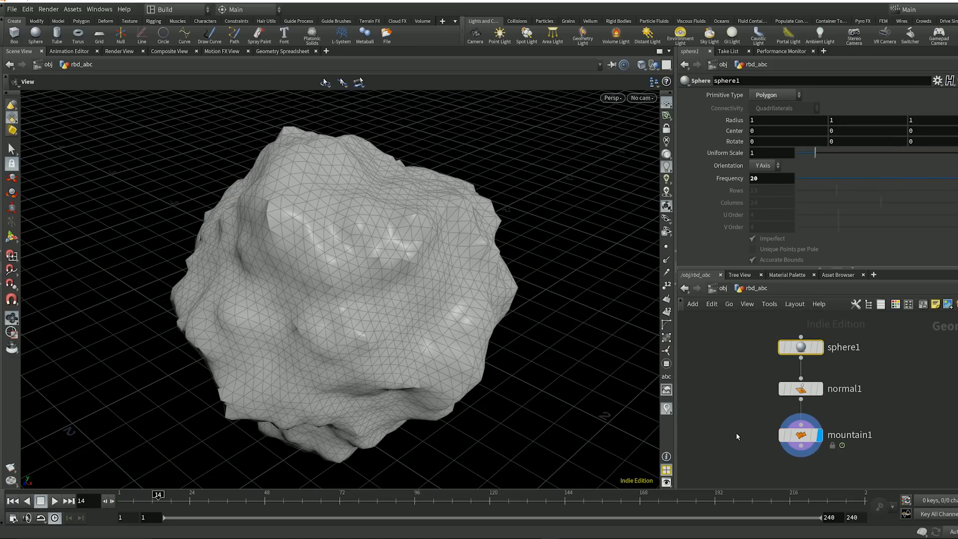
pyautogui.moveTo(745, 401); pyautogui.dragTo(749, 339, button='middle')
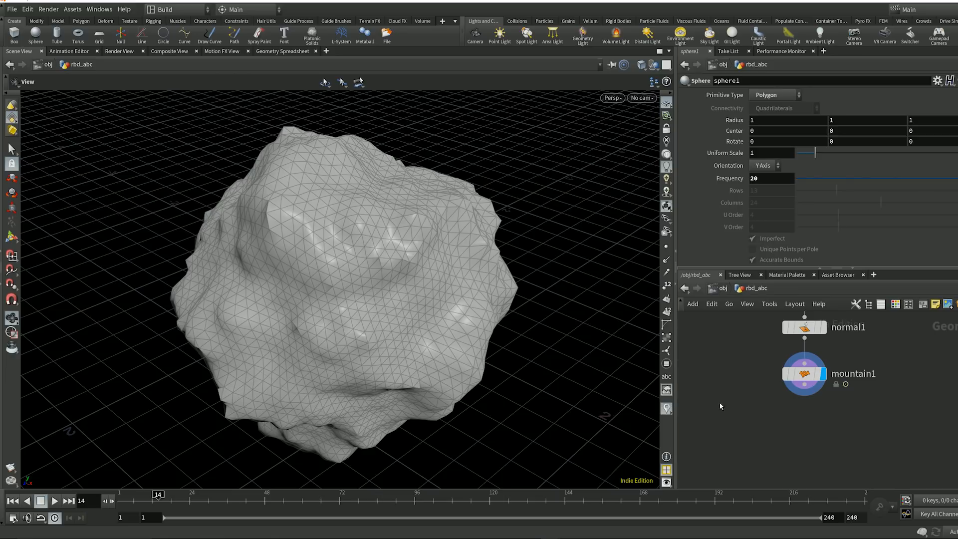
pyautogui.moveTo(750, 387); pyautogui.dragTo(735, 408, button='middle')
pyautogui.moveTo(726, 385); pyautogui.dragTo(872, 444)
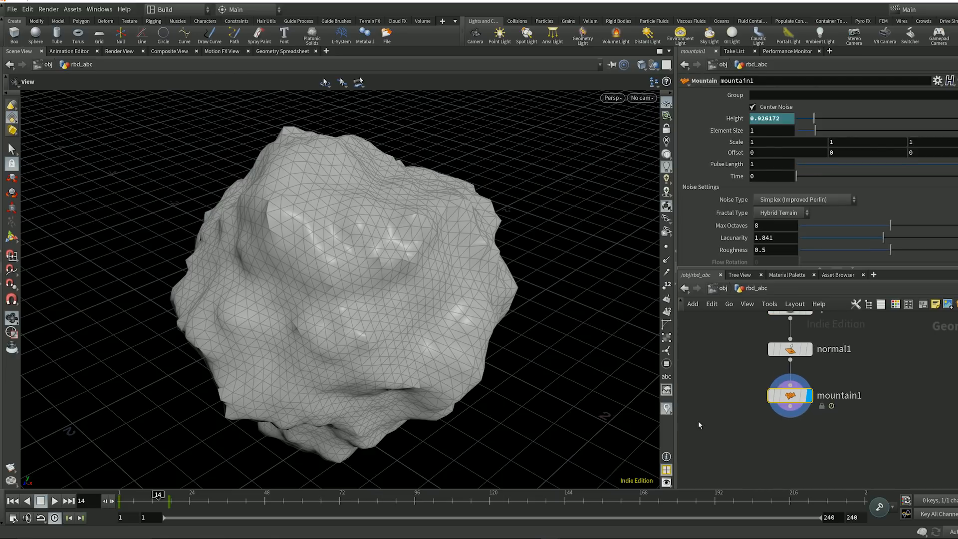
# Return to frame 1 and set the Mountain node's Time to the expression $F/80.
pyautogui.click(13, 501)
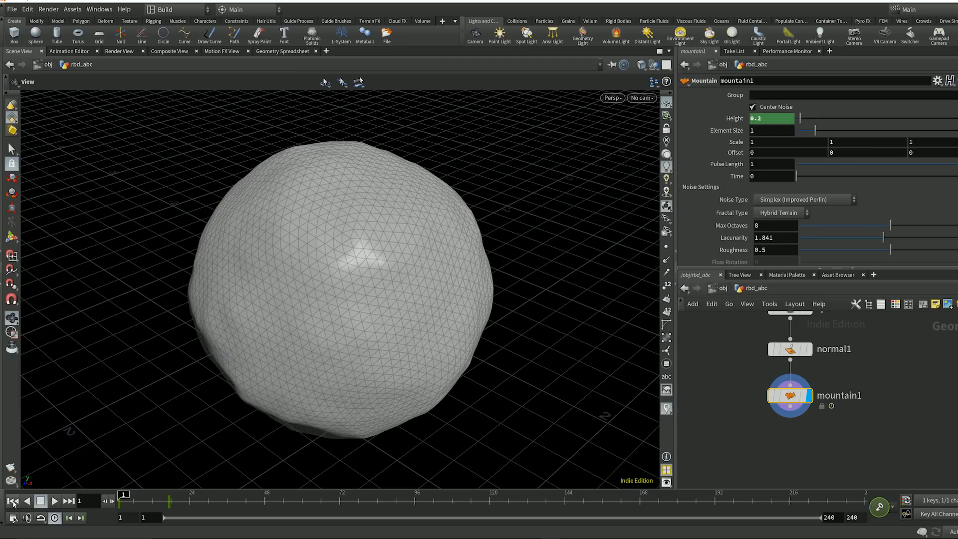
pyautogui.click(764, 176)
pyautogui.write('$F')
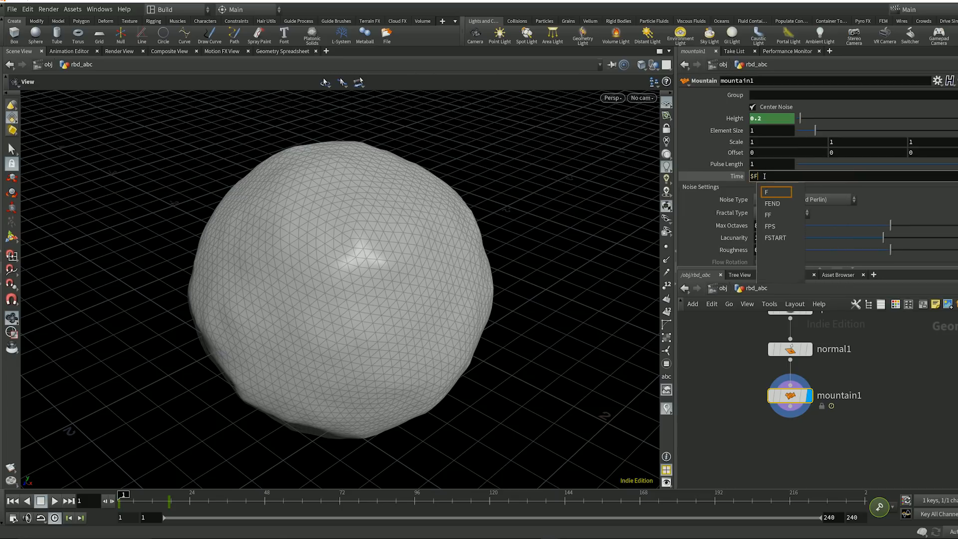
pyautogui.write('/80')
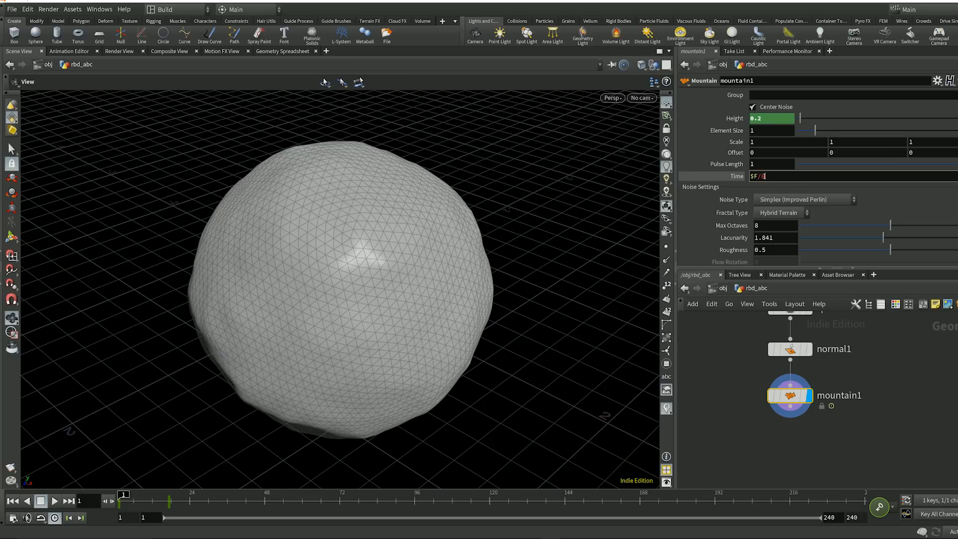
pyautogui.press('Return')
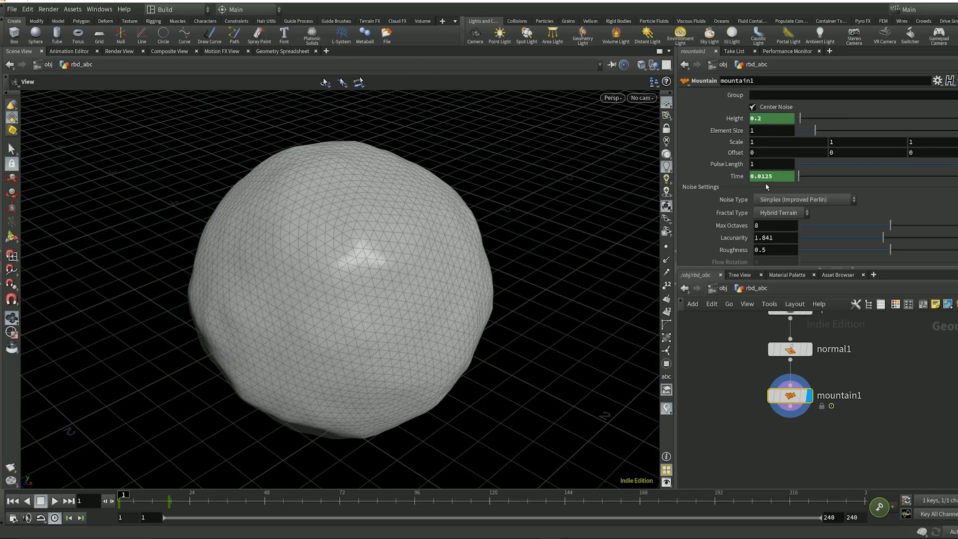
pyautogui.click(735, 176)
# Play the animation twice from frame 1 to examine the noise movement, showing Time as its expression for the second run.
pyautogui.click(56, 502)
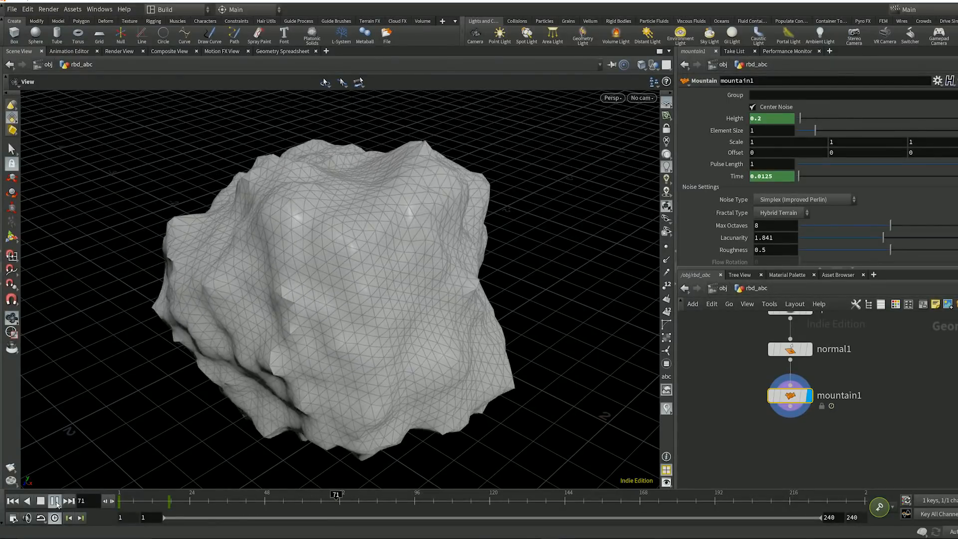
pyautogui.click(57, 504)
pyautogui.click(13, 503)
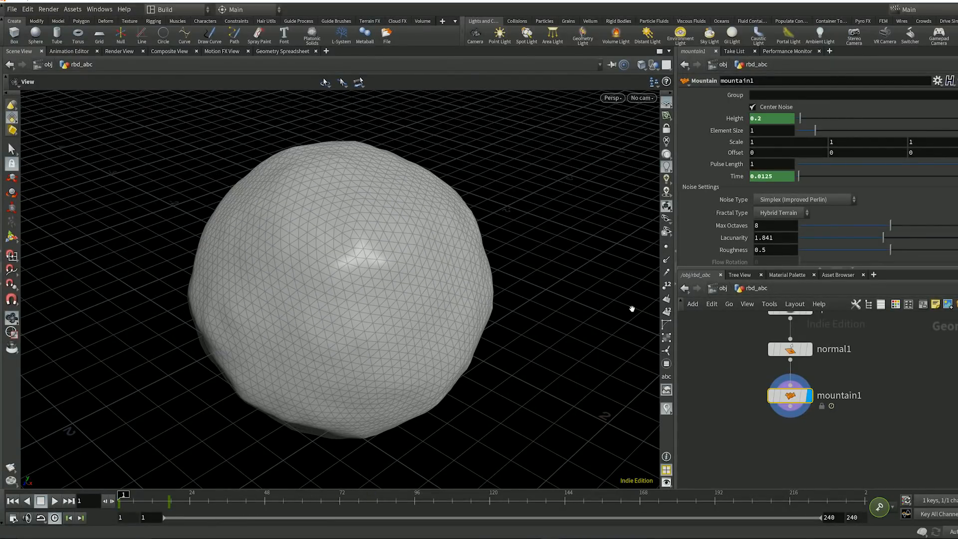
pyautogui.click(792, 177)
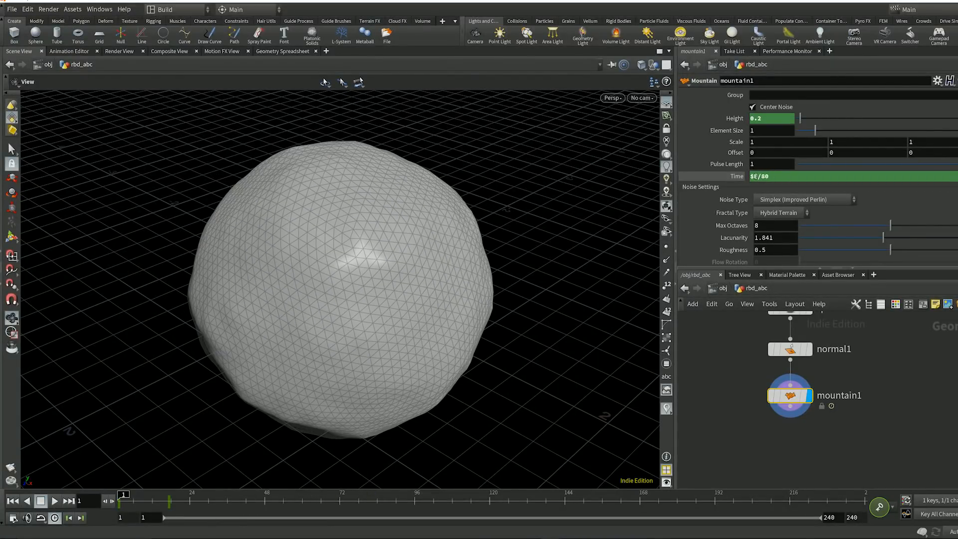
pyautogui.click(56, 502)
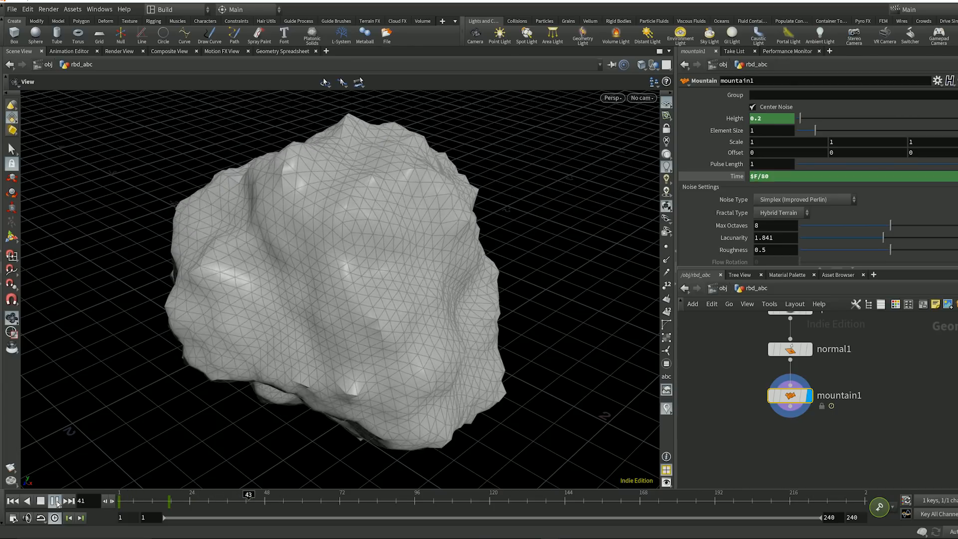
pyautogui.click(55, 501)
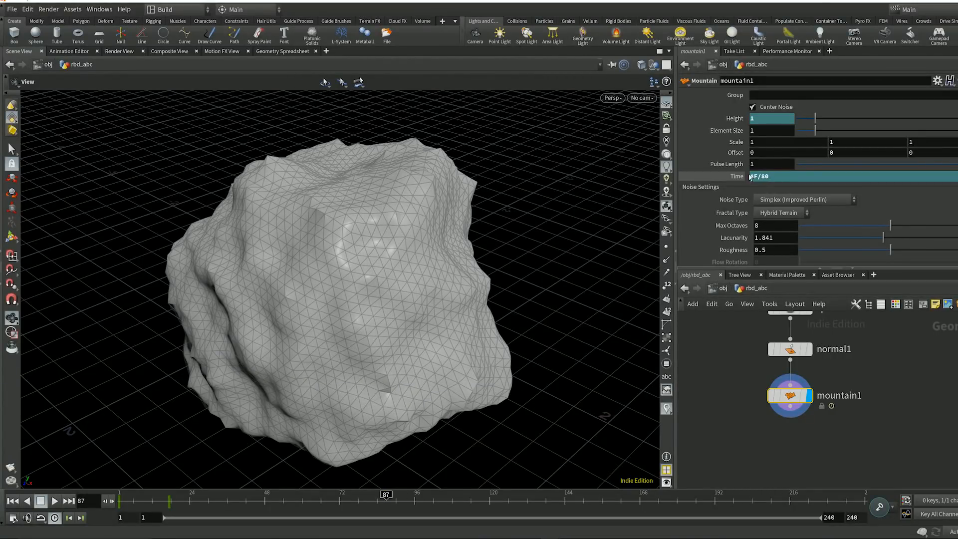
# Show the Mountain Time as its value, check it at frame 80, and return to frame 1.
pyautogui.click(718, 178)
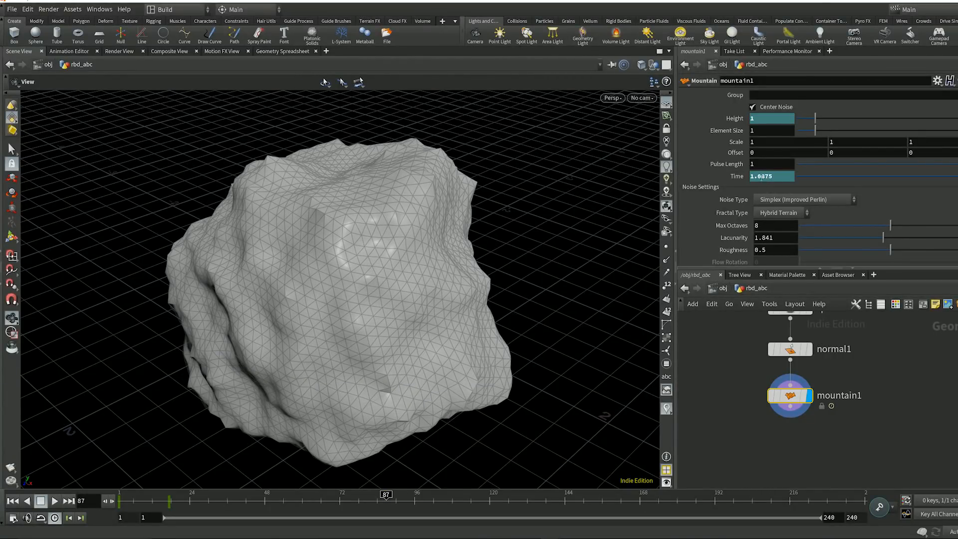
pyautogui.moveTo(376, 501); pyautogui.dragTo(363, 502)
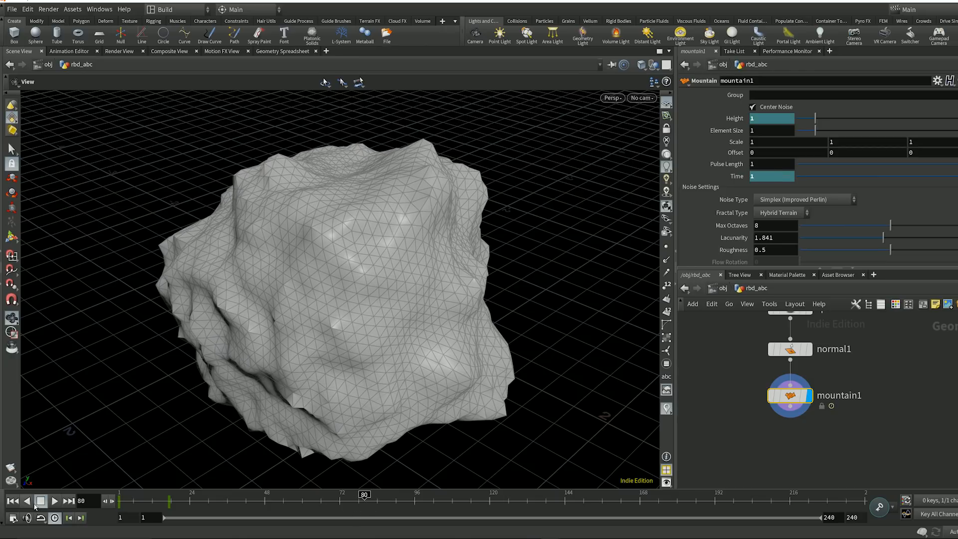
pyautogui.click(13, 500)
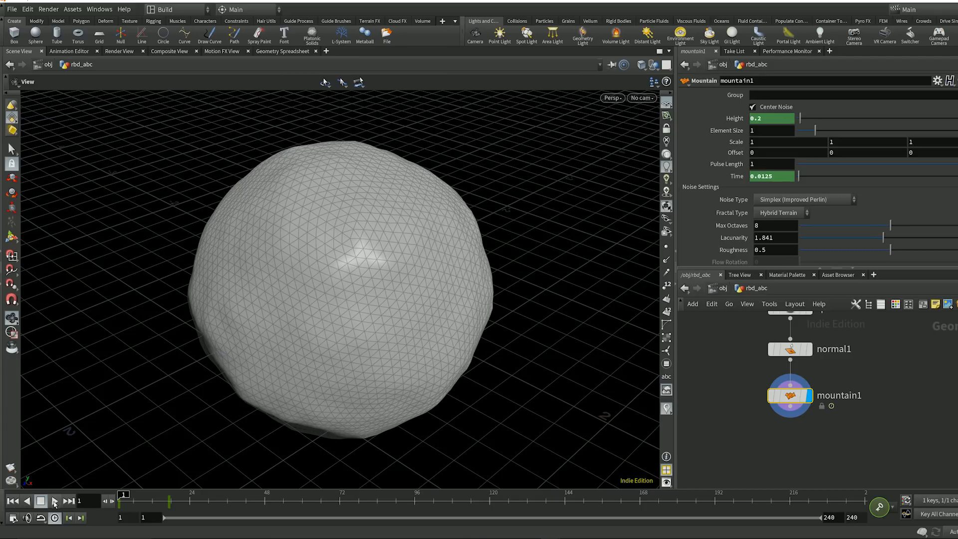
# Try $F/2 as the Mountain Time expression, play the animation, and rewind to frame 1.
pyautogui.click(776, 179)
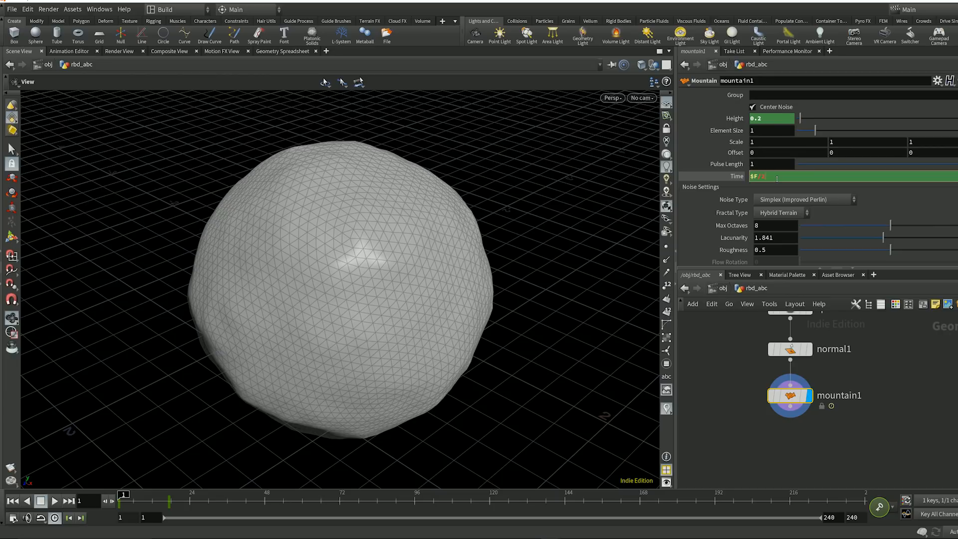
pyautogui.press('Return')
pyautogui.click(56, 501)
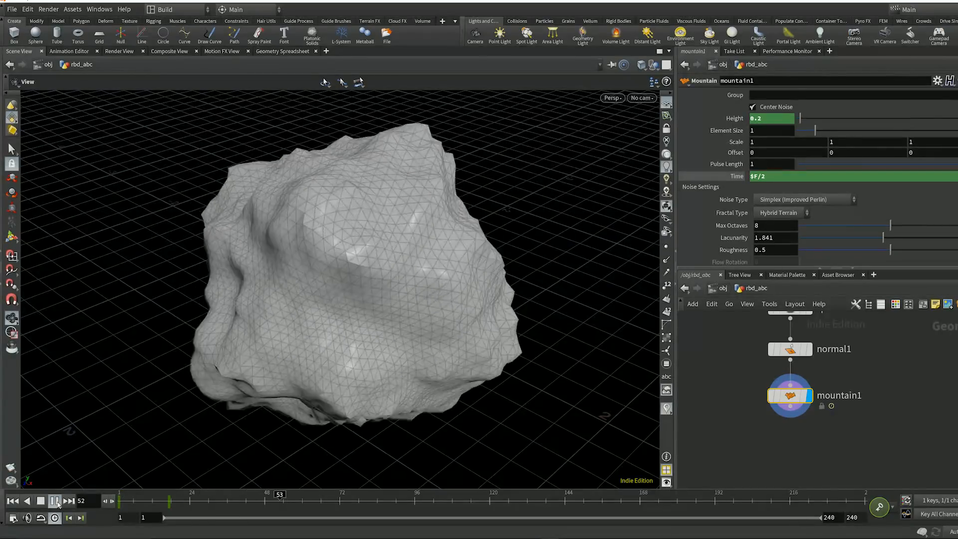
pyautogui.click(57, 504)
pyautogui.click(13, 502)
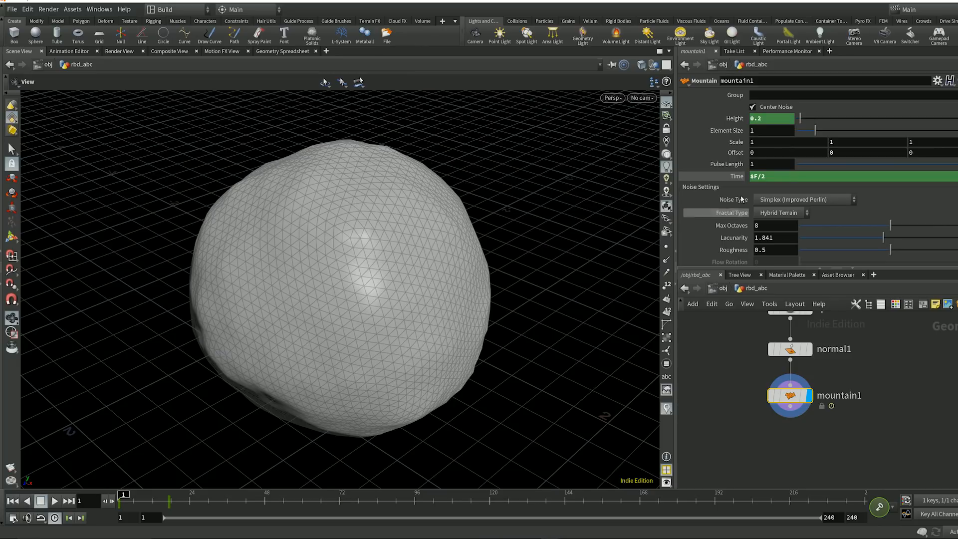
# Set the Mountain node's Time expression back to $F/80.
pyautogui.click(782, 179)
pyautogui.write('80')
pyautogui.press('Return')
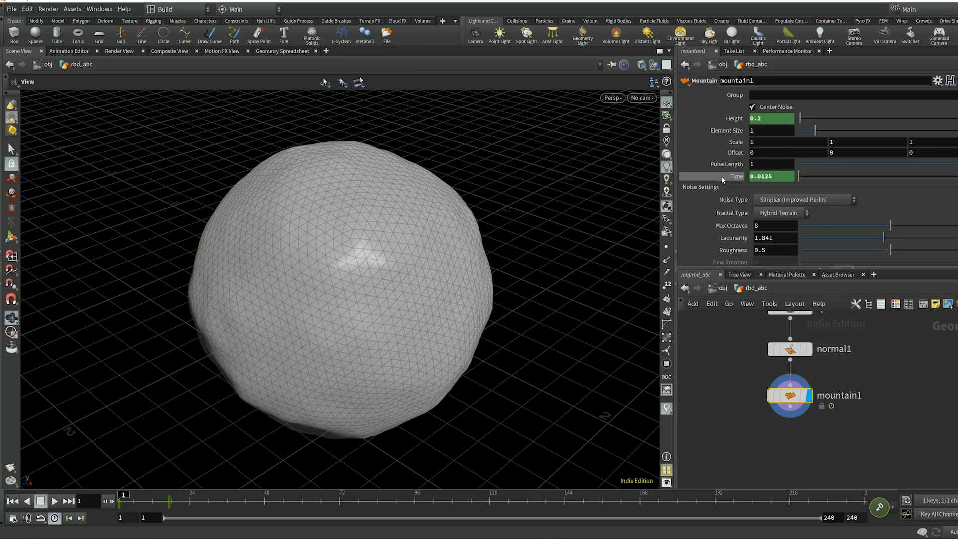
# Play the animation in two stretches up to frame 98 to examine how the noise evolves.
pyautogui.moveTo(738, 425); pyautogui.dragTo(740, 399, button='middle')
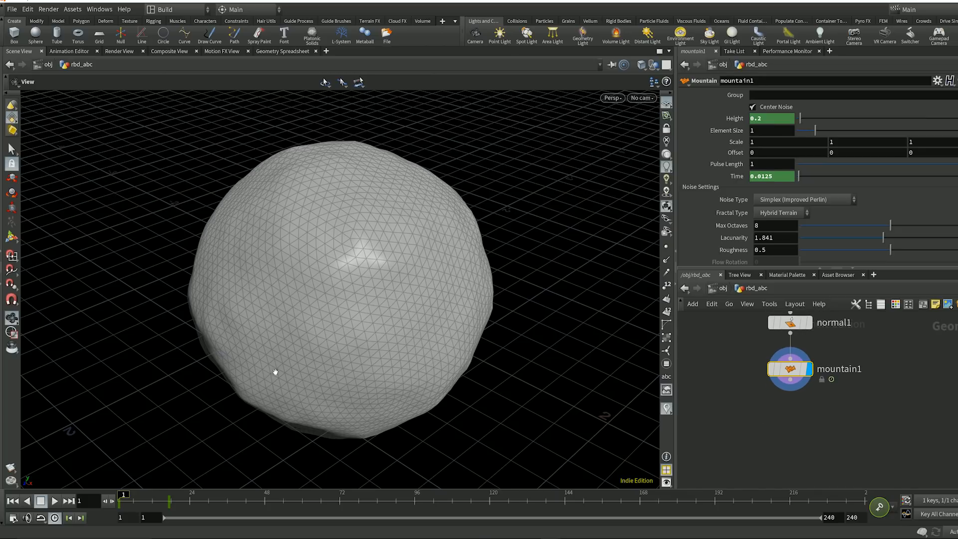
pyautogui.click(55, 501)
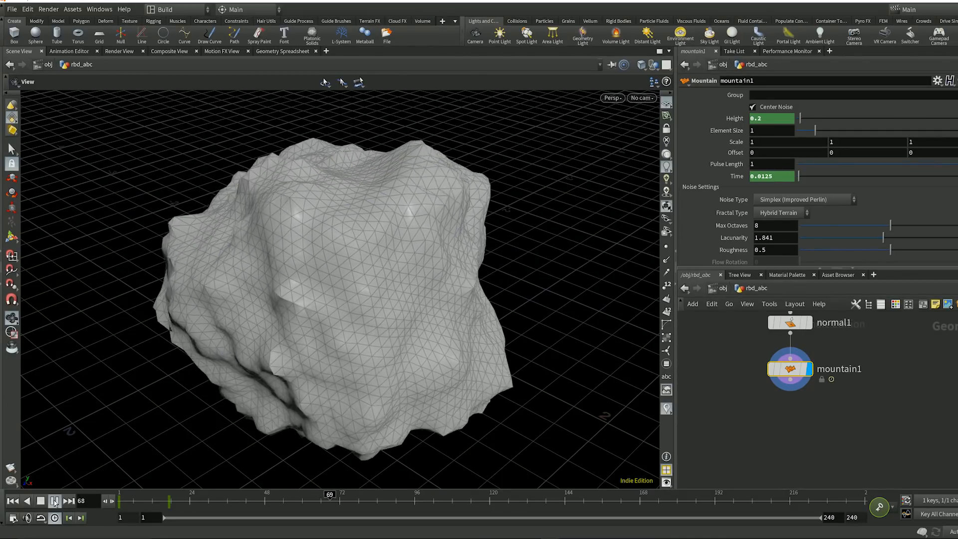
pyautogui.click(55, 503)
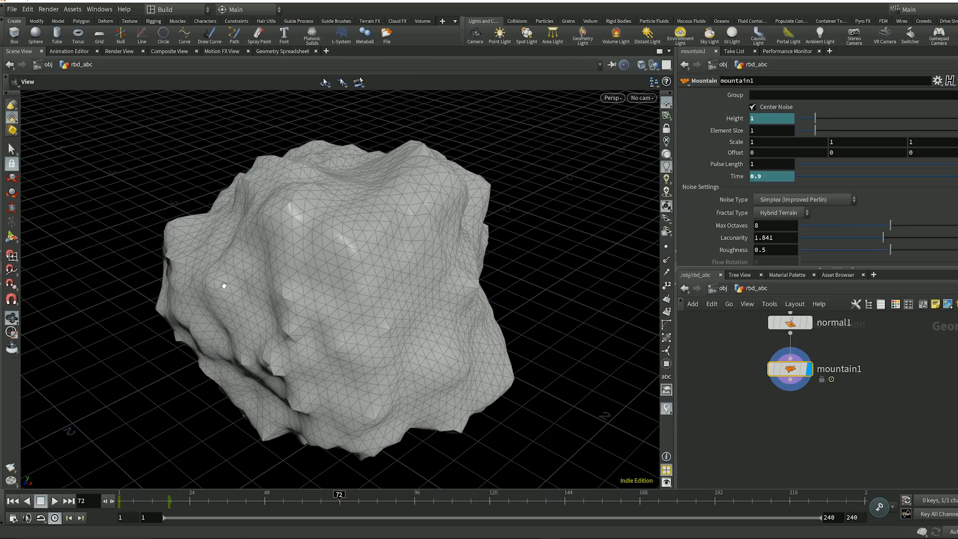
pyautogui.click(55, 501)
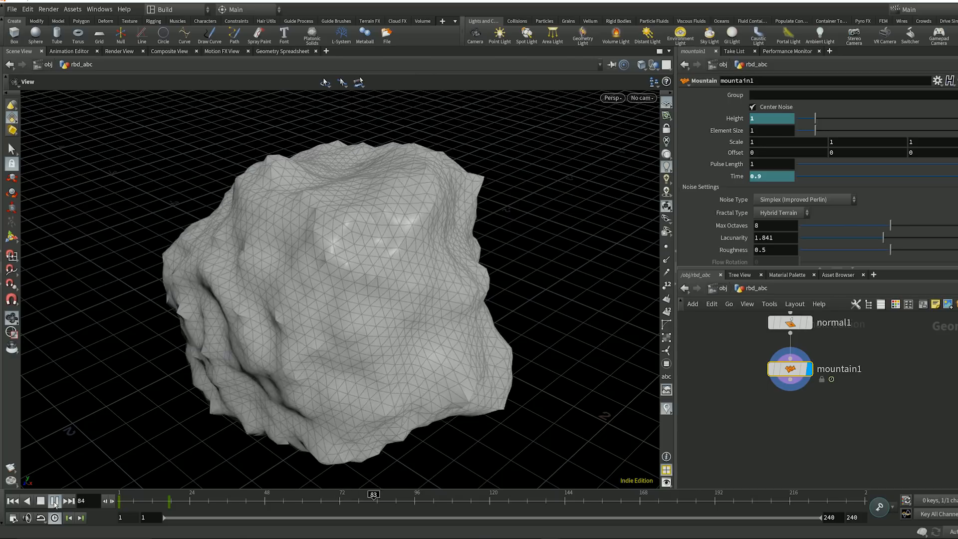
pyautogui.click(55, 501)
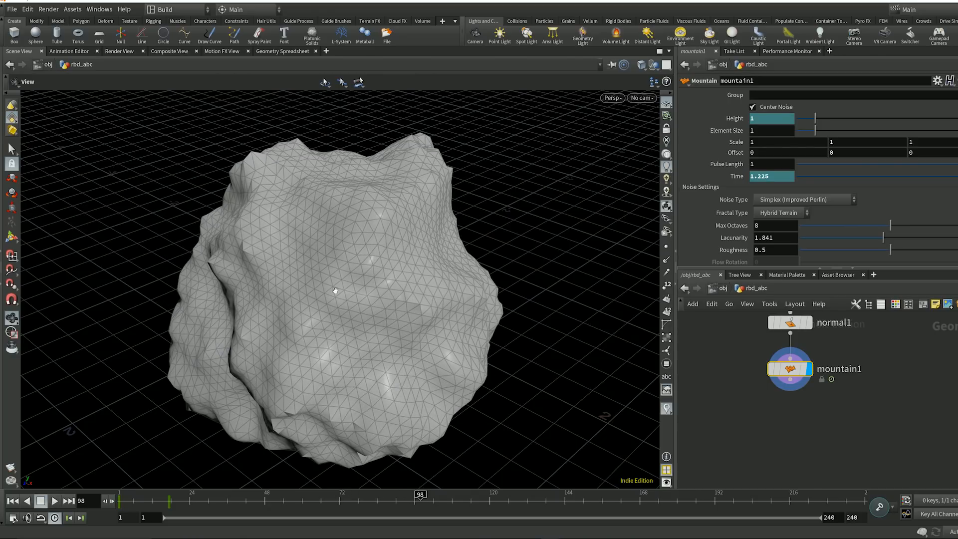
# Display the sphere node's undeformed output for comparison, and switch the display back to the Mountain node.
pyautogui.press('h')
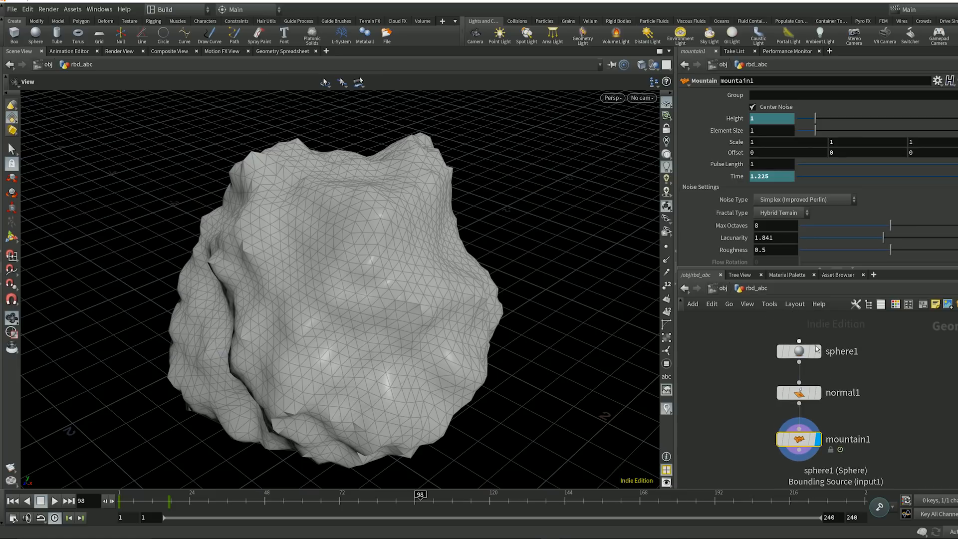
pyautogui.click(817, 350)
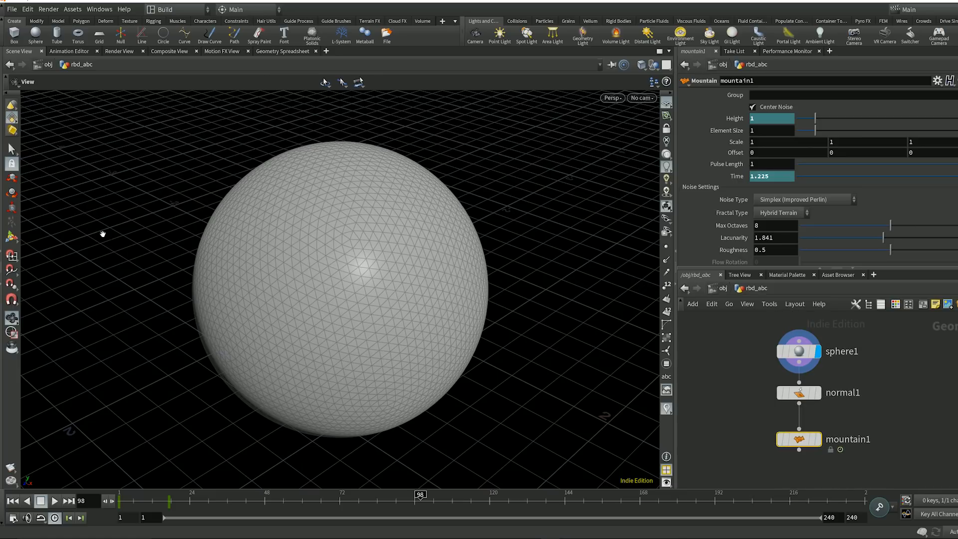
pyautogui.moveTo(881, 435); pyautogui.dragTo(885, 416, button='middle')
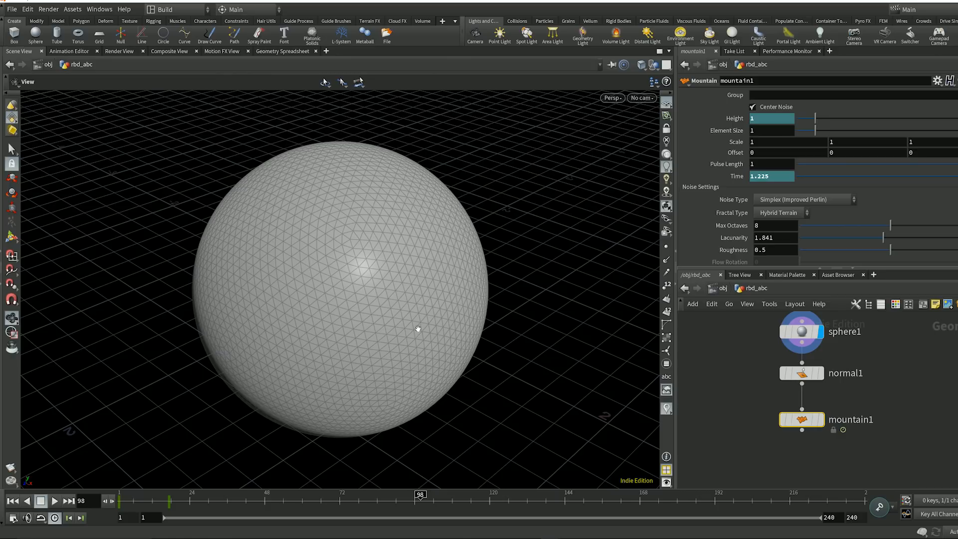
pyautogui.click(821, 419)
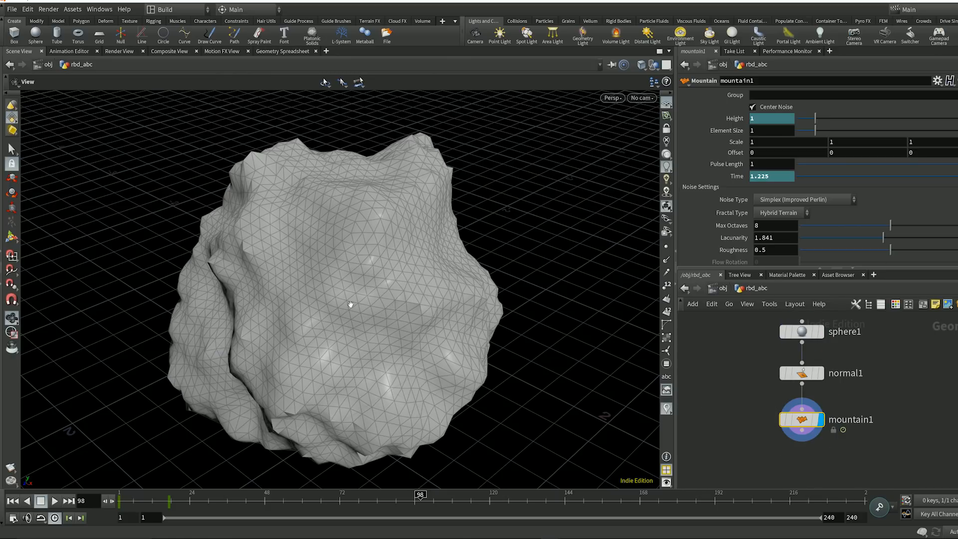
# Play the deformed sphere's animation onward from frame 98, stop it, and rewind to frame 1.
pyautogui.click(56, 500)
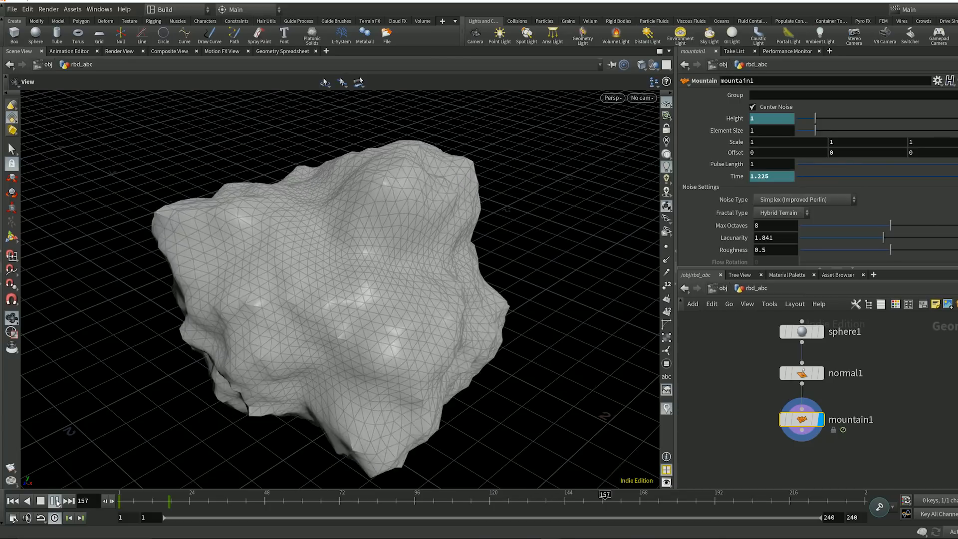
pyautogui.click(55, 501)
pyautogui.click(13, 501)
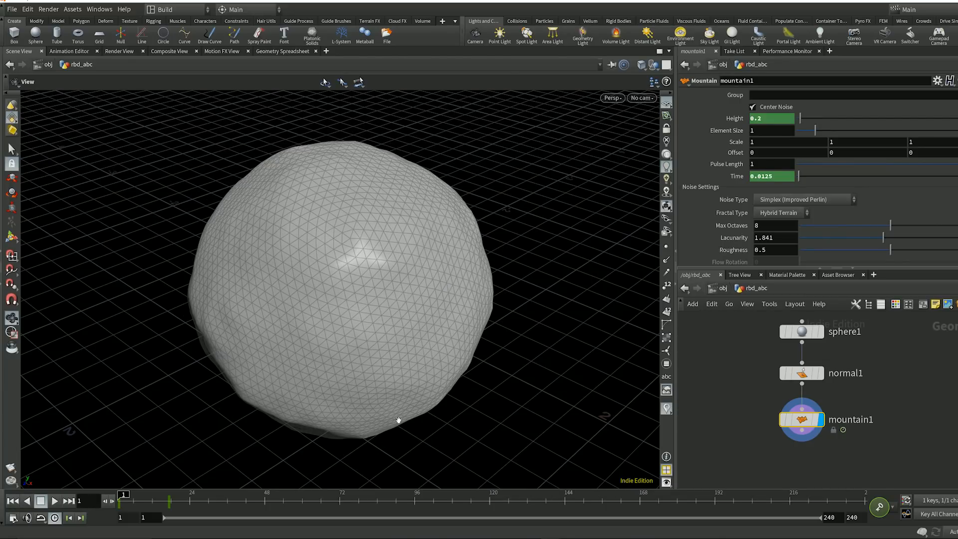
# Add a Transform node below the Mountain node, connect it to the Mountain output, and make it the displayed node.
pyautogui.moveTo(708, 429); pyautogui.dragTo(735, 379, button='middle')
pyautogui.click(799, 425)
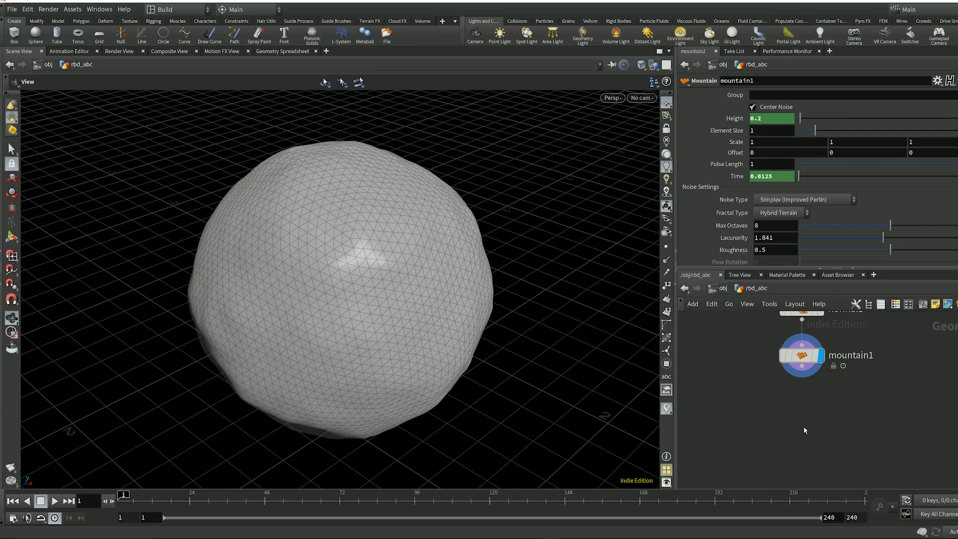
pyautogui.press('Tab')
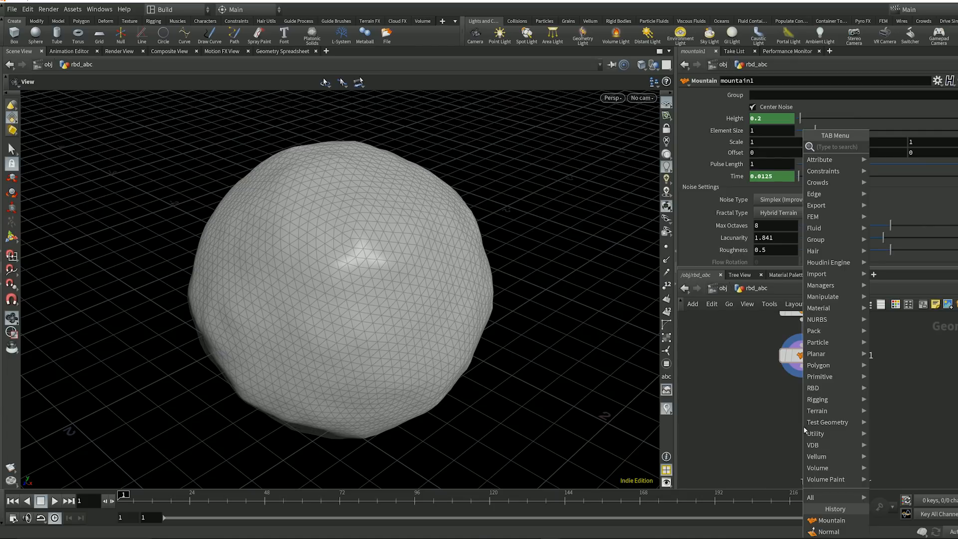
pyautogui.write('tr')
pyautogui.press('Down')
pyautogui.press('Down')
pyautogui.press('Return')
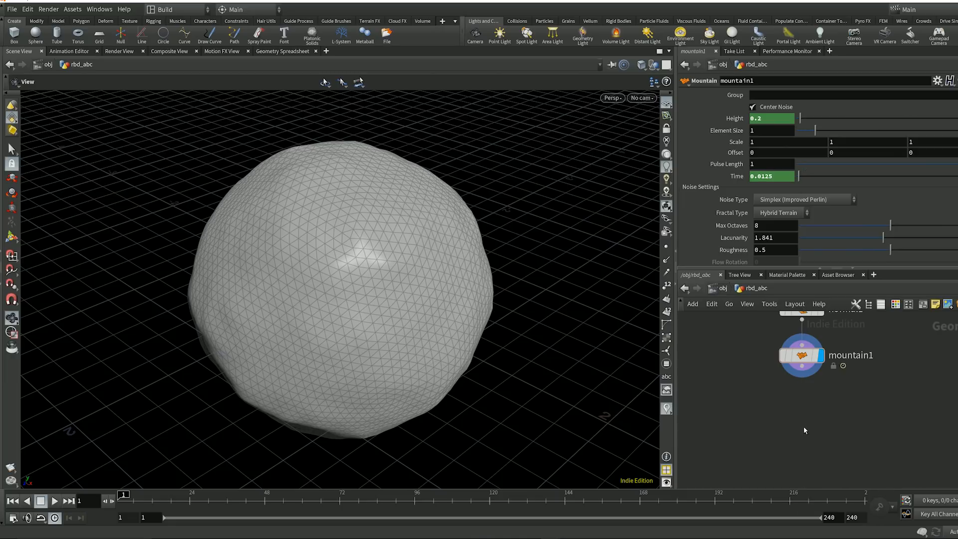
pyautogui.click(804, 426)
pyautogui.moveTo(802, 369); pyautogui.dragTo(802, 417)
# Rename the Transform node to wiggle_r and move it slightly closer to the Mountain node.
pyautogui.doubleClick(842, 427)
pyautogui.write('wiggle_r')
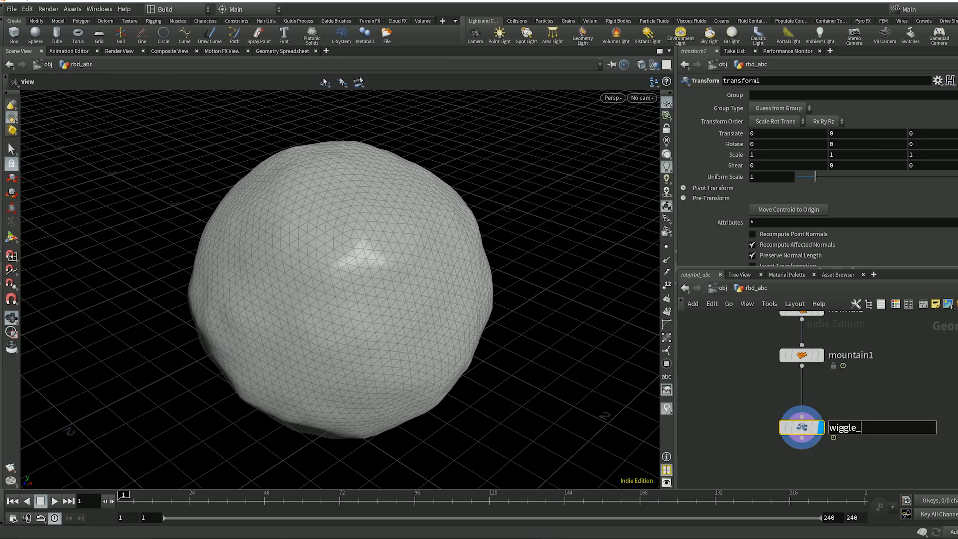
pyautogui.press('Return')
pyautogui.moveTo(807, 428); pyautogui.dragTo(807, 416)
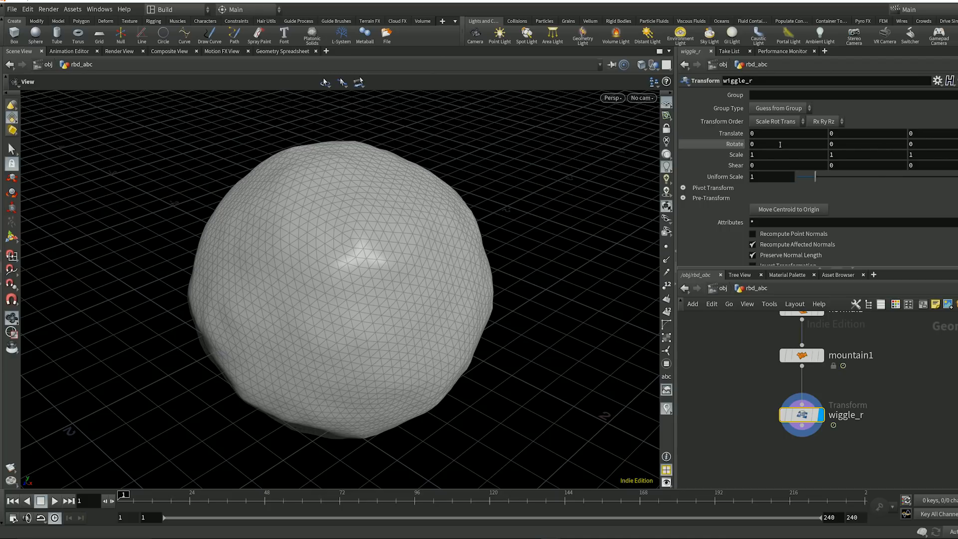
# Apply a Motion FX Noise effect to the Rotate parameter of wiggle_r.
pyautogui.rightClick(731, 146)
pyautogui.moveTo(814, 201)
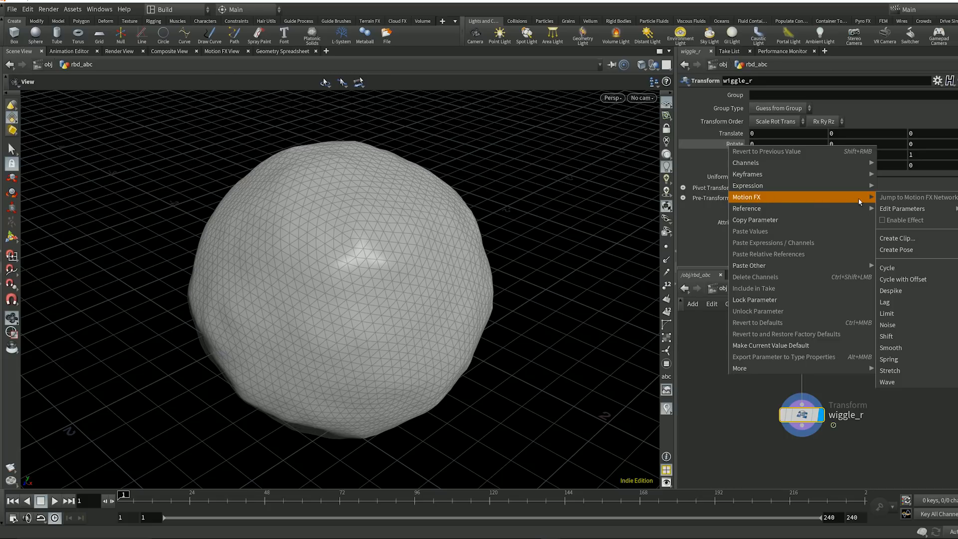
pyautogui.click(897, 327)
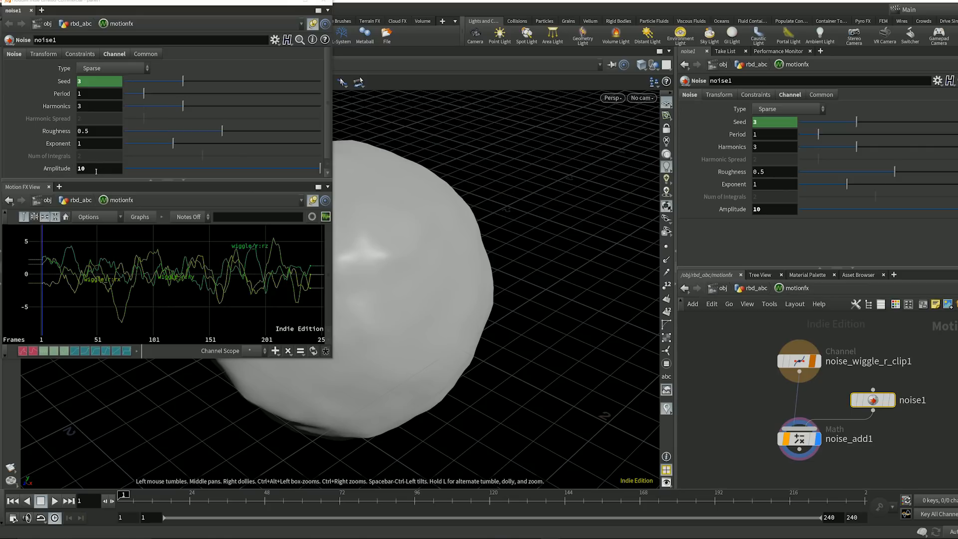
# Try rotation noise amplitudes of 4.89, 0 and 9.01 to compare the resulting curves.
pyautogui.moveTo(307, 170); pyautogui.dragTo(221, 172)
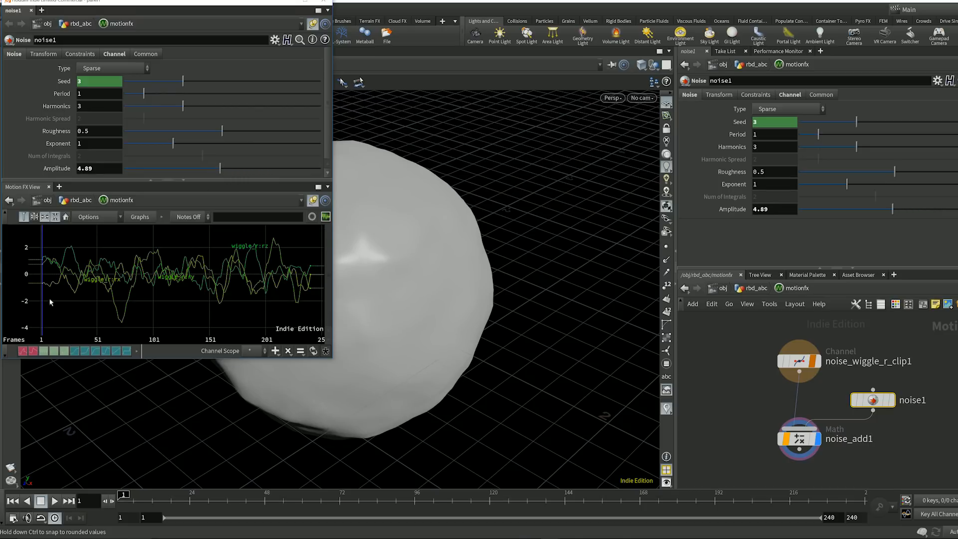
pyautogui.moveTo(220, 168); pyautogui.dragTo(123, 170)
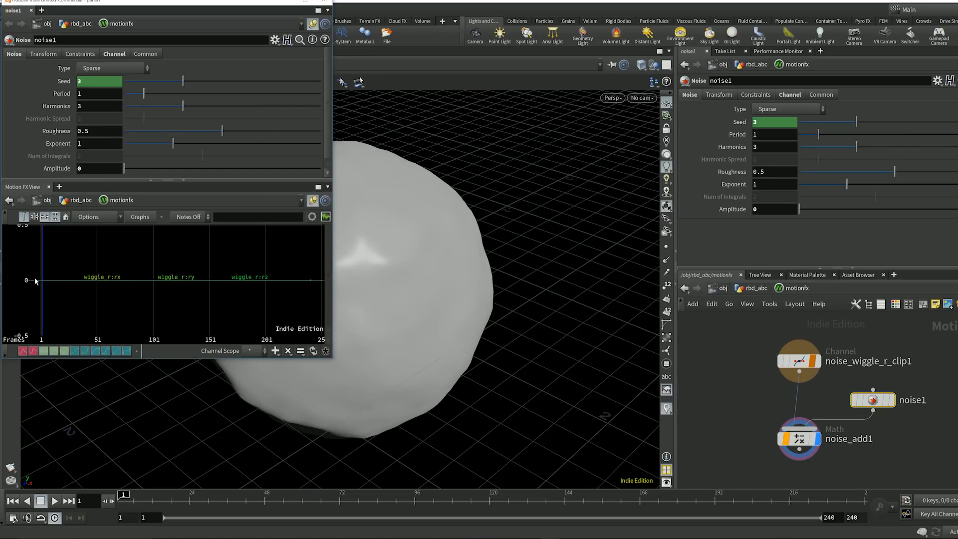
pyautogui.moveTo(136, 169); pyautogui.dragTo(304, 171)
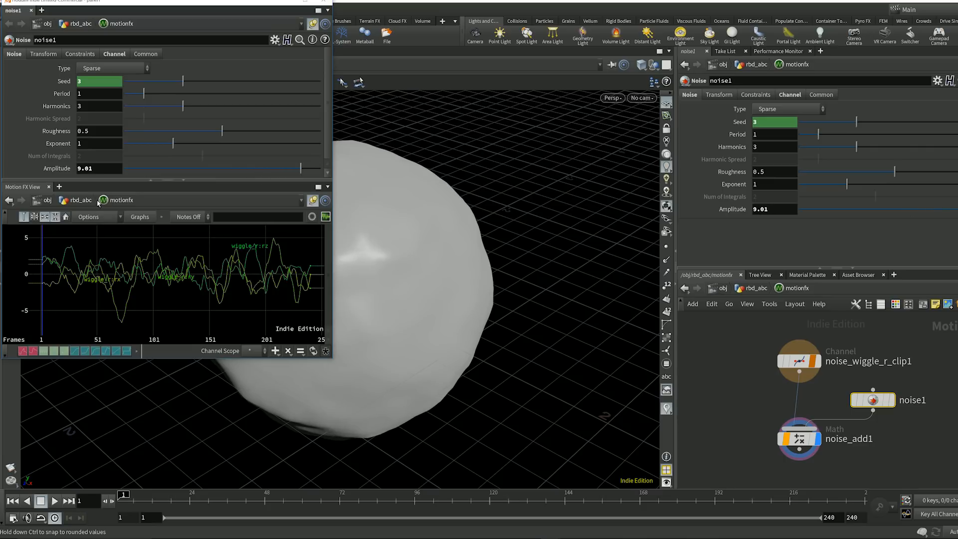
# Try an amplitude of 100 for the rotation noise and return it to 10.
pyautogui.doubleClick(102, 171)
pyautogui.write('100')
pyautogui.press('Return')
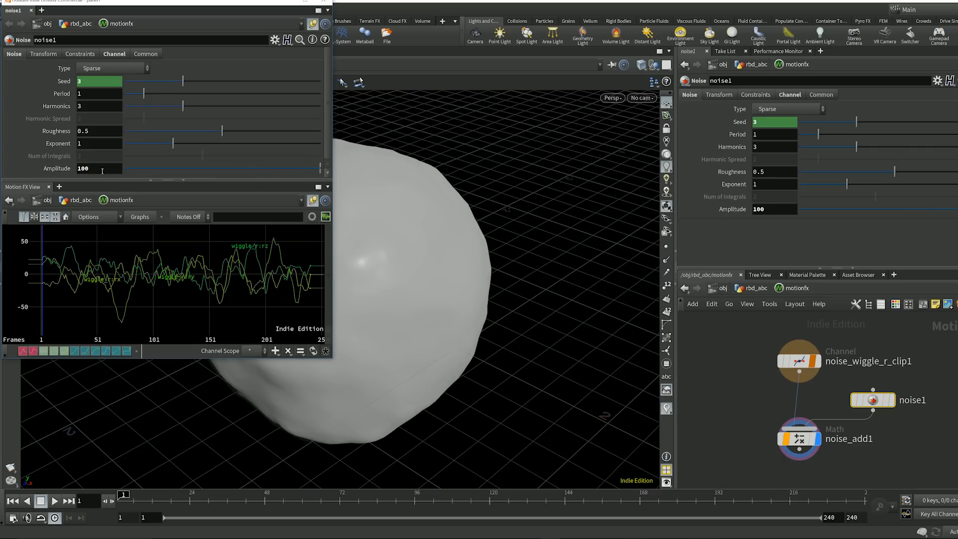
pyautogui.click(112, 169)
pyautogui.press('BackSpace')
pyautogui.press('Return')
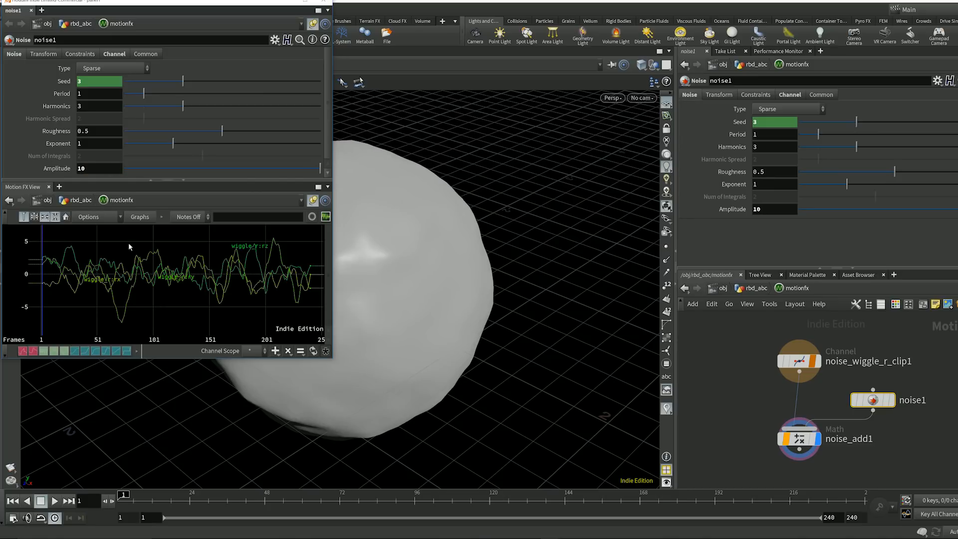
# Try the Hermite, Alligator, Random and Brownian noise types to compare their rotation curves.
pyautogui.click(101, 68)
pyautogui.click(86, 93)
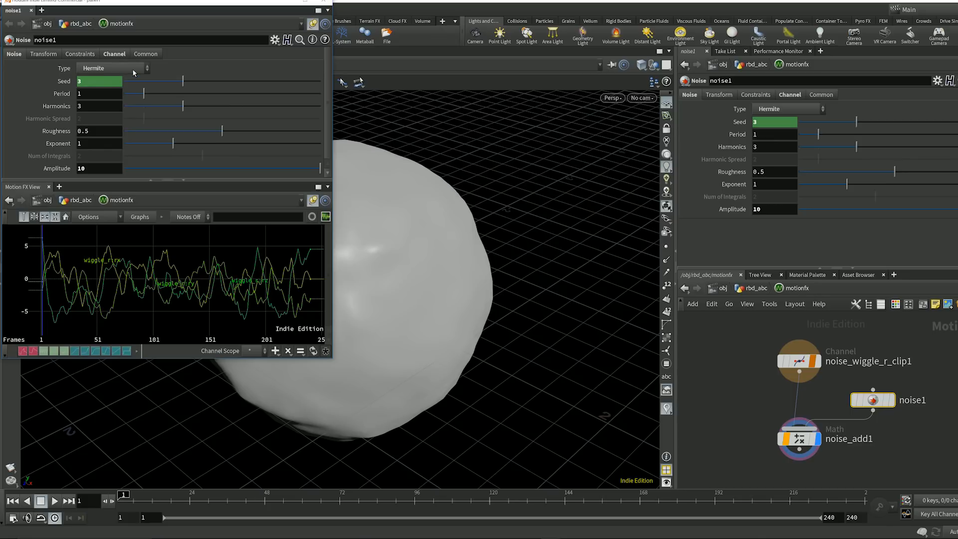
pyautogui.click(136, 72)
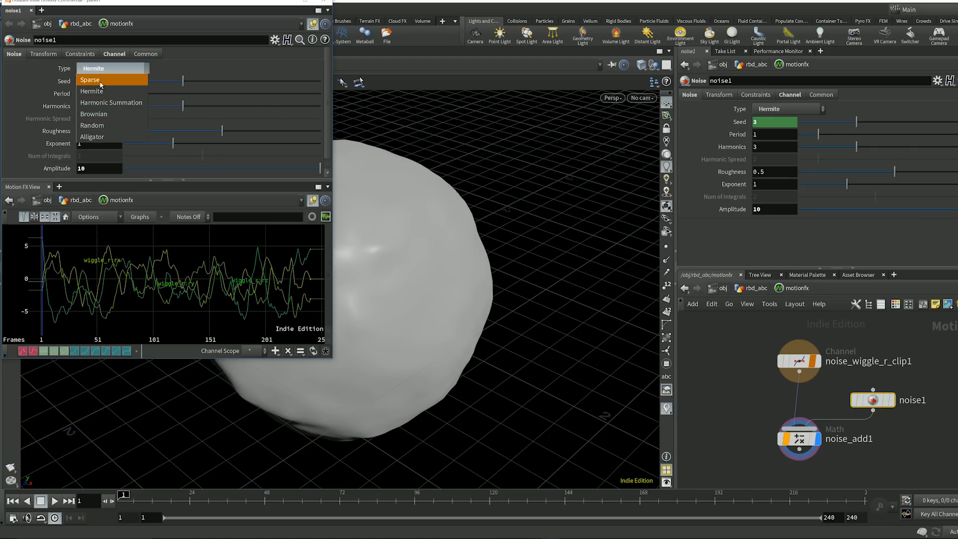
pyautogui.click(95, 139)
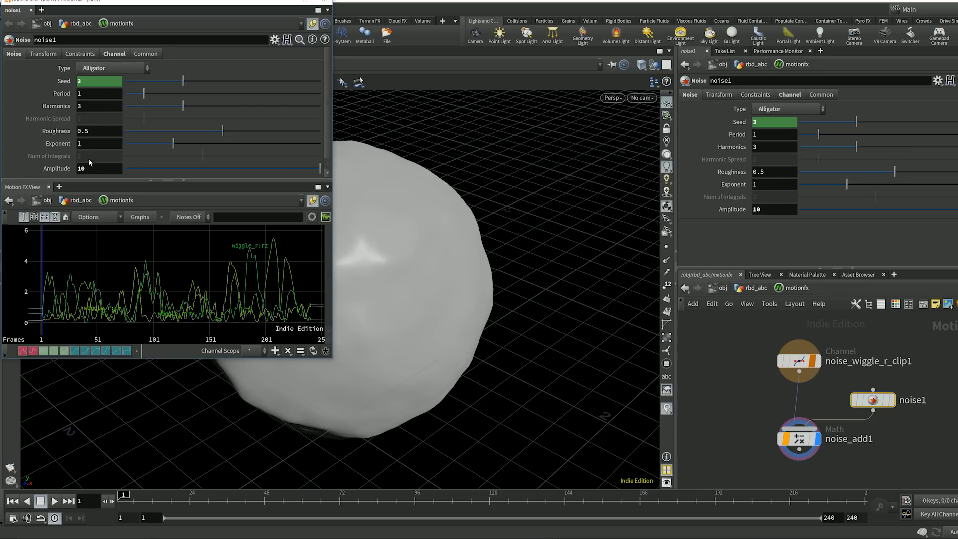
pyautogui.click(123, 69)
pyautogui.click(110, 81)
pyautogui.click(138, 73)
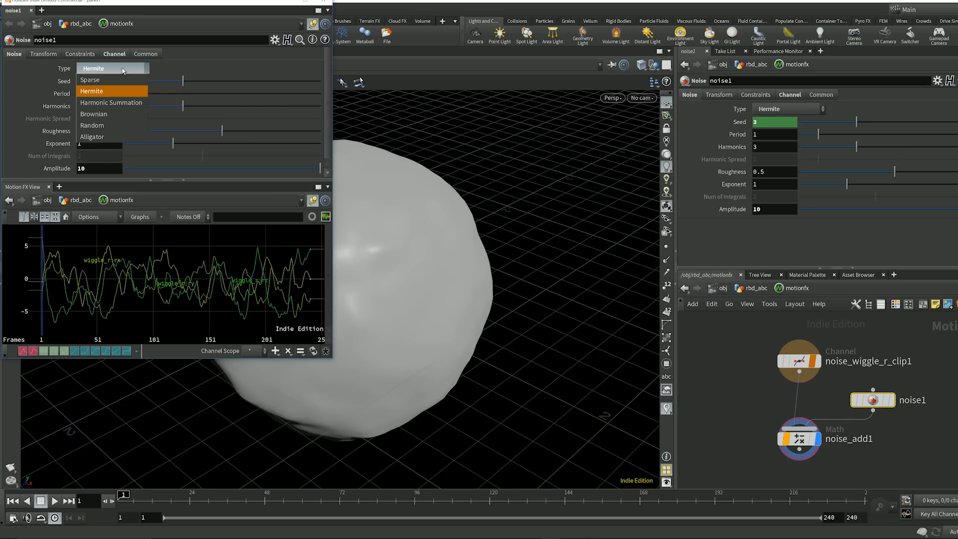
pyautogui.click(105, 126)
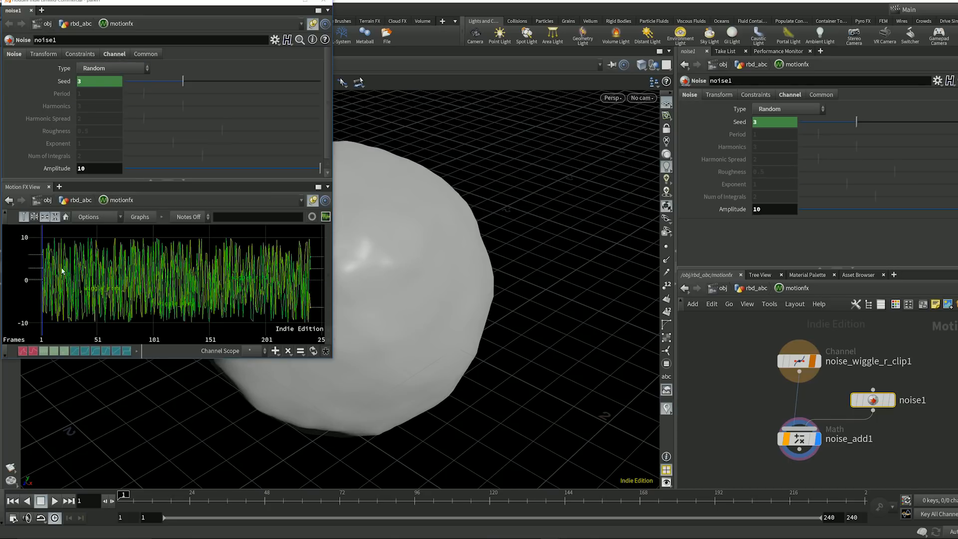
pyautogui.click(136, 70)
pyautogui.click(136, 70)
pyautogui.click(114, 68)
pyautogui.click(115, 109)
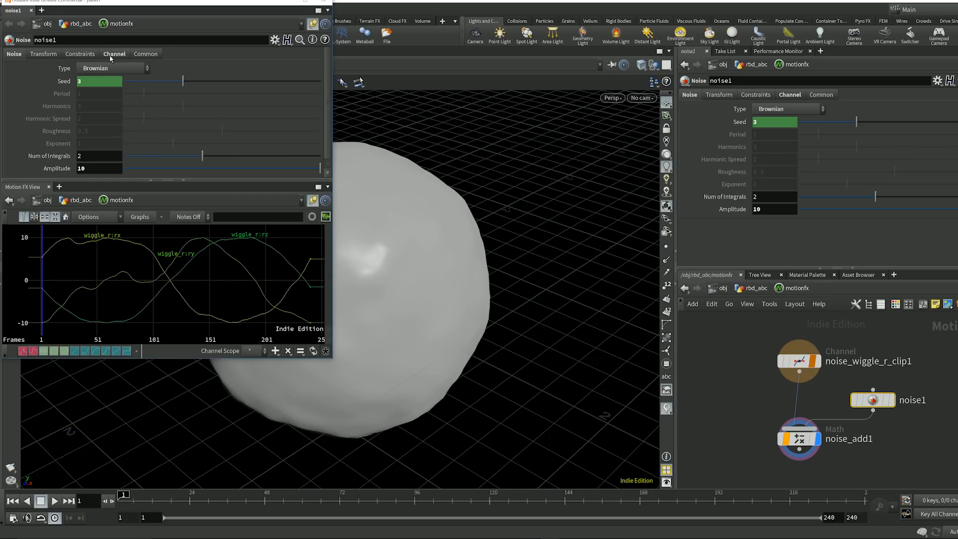
# Set the rotation noise type to Hermite and lower its Roughness to 0.347.
pyautogui.click(113, 68)
pyautogui.click(111, 92)
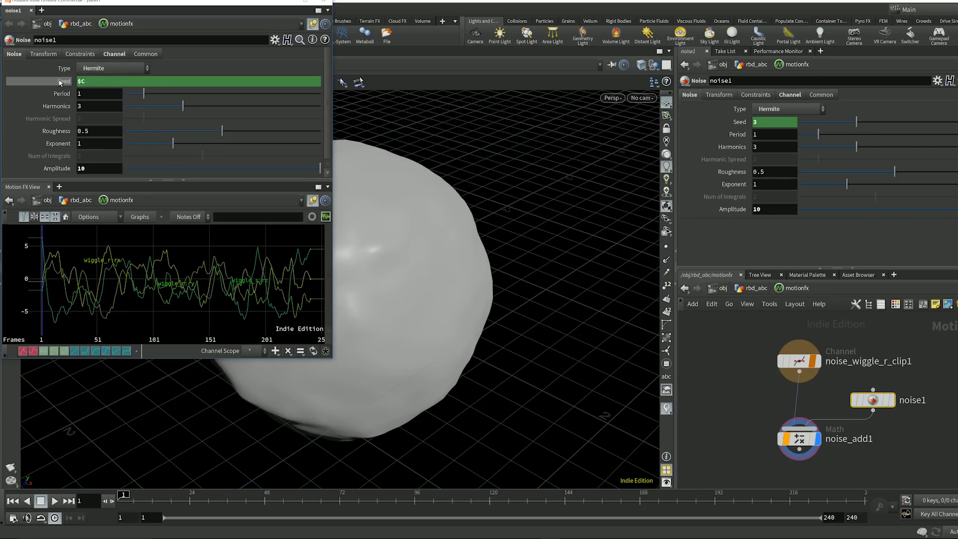
pyautogui.click(85, 94)
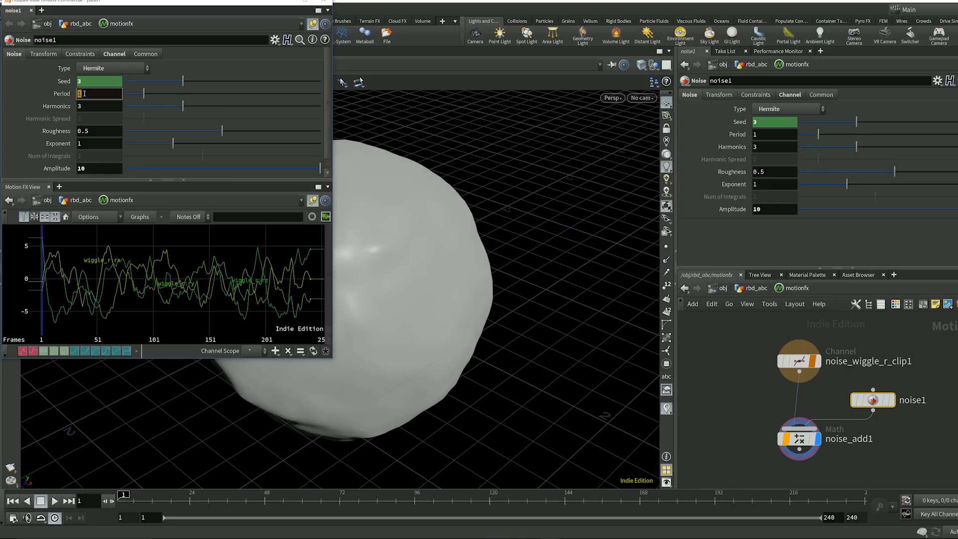
pyautogui.click(88, 131)
pyautogui.moveTo(222, 130); pyautogui.dragTo(205, 146)
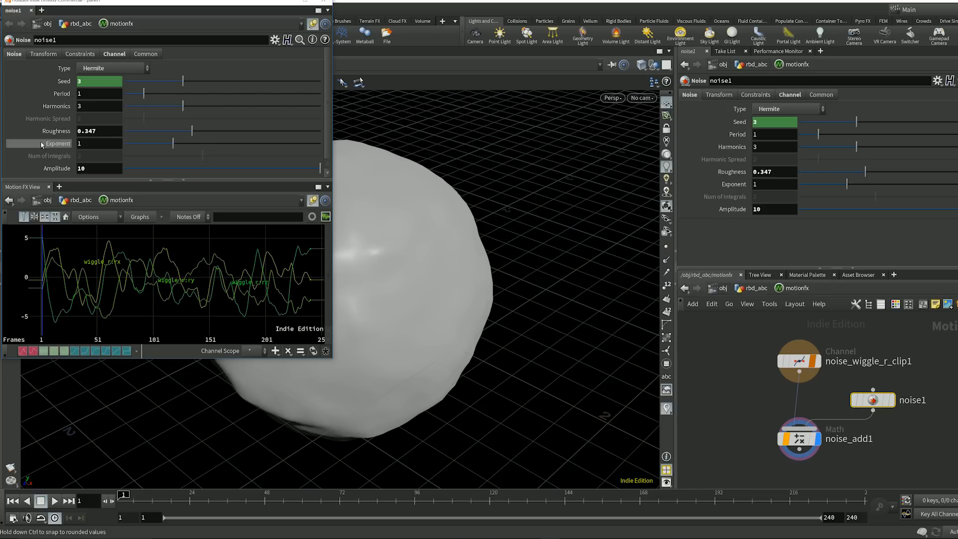
# Keyframe the noise Period at 1 on frame 1 and at 0.75 on frame 17.
pyautogui.keyDown('alt'); pyautogui.click(62, 96); pyautogui.keyUp('alt')
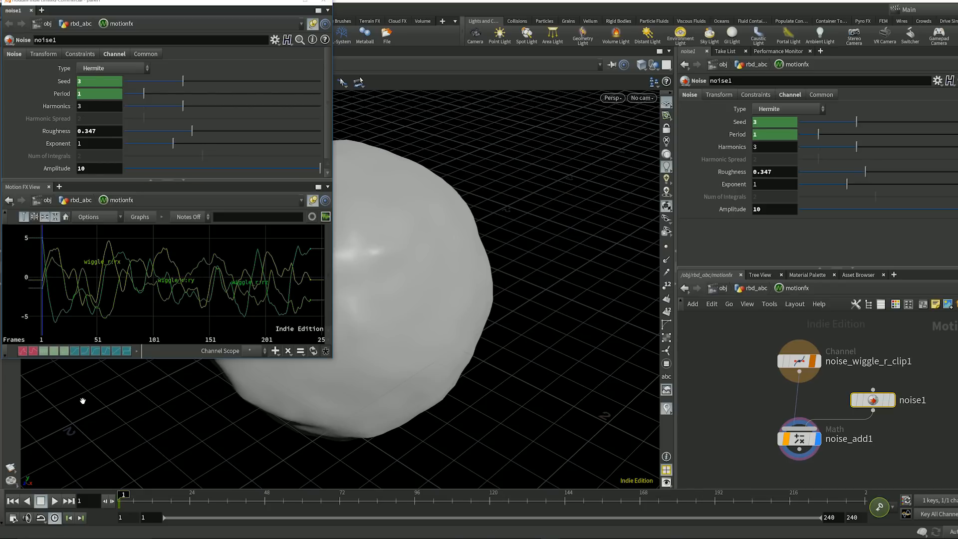
pyautogui.click(89, 500)
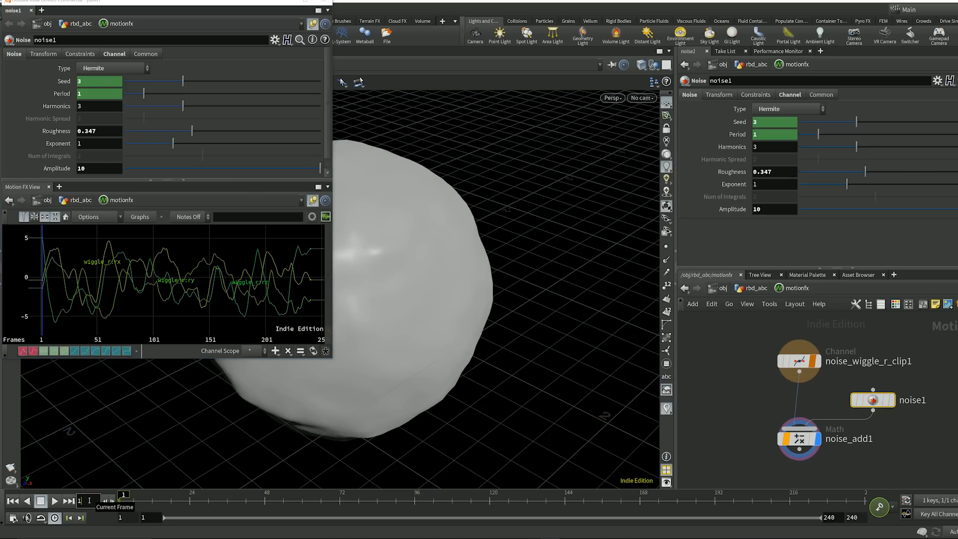
pyautogui.write('7')
pyautogui.press('Return')
pyautogui.click(108, 94)
pyautogui.write('.75')
pyautogui.press('Return')
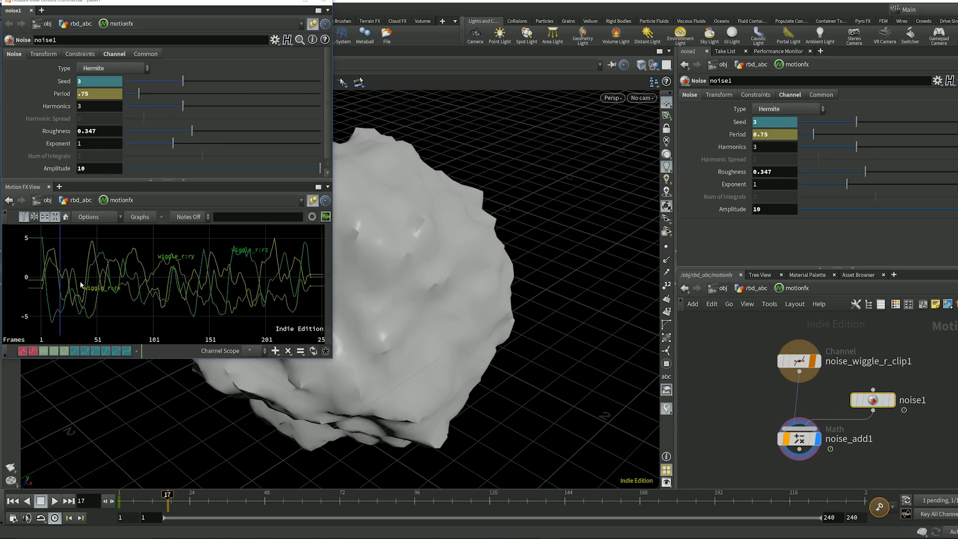
pyautogui.keyDown('alt'); pyautogui.click(61, 94); pyautogui.keyUp('alt')
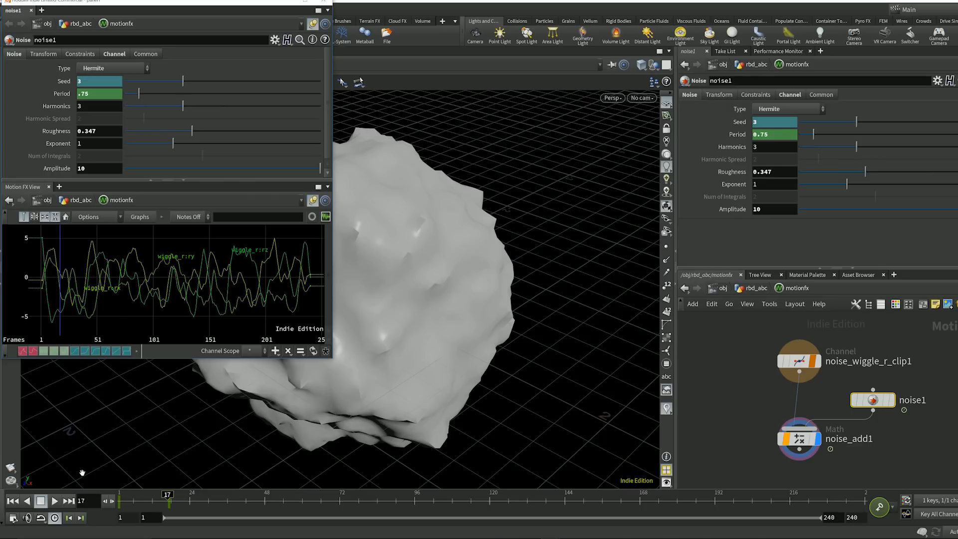
# Keyframe the noise Period at 0.5 on frame 38.
pyautogui.click(87, 501)
pyautogui.write('38')
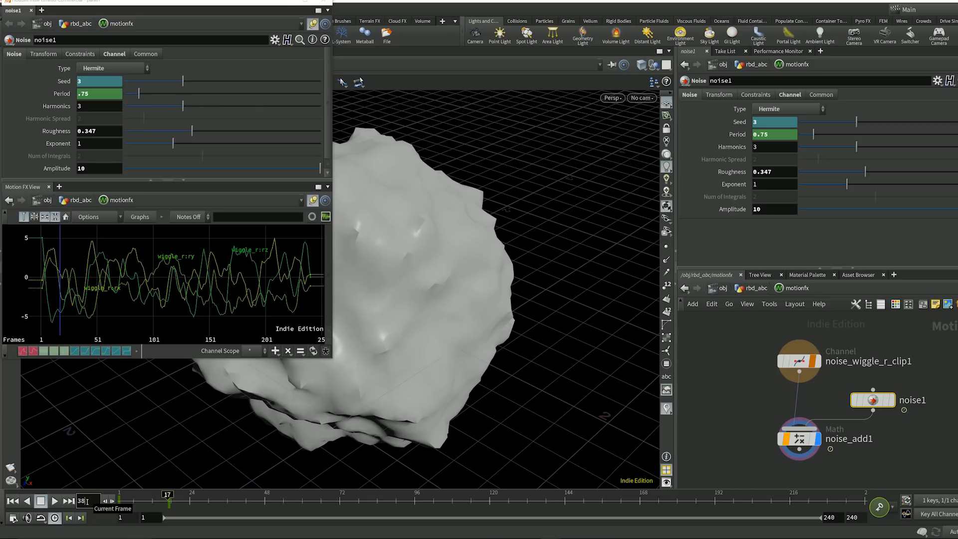
pyautogui.press('Return')
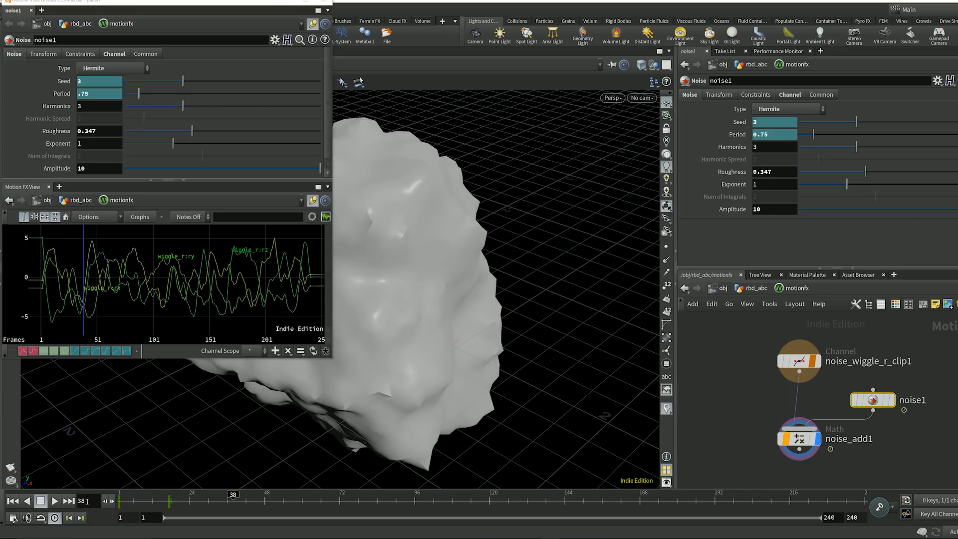
pyautogui.click(100, 94)
pyautogui.write('.5')
pyautogui.press('Return')
pyautogui.keyDown('alt'); pyautogui.click(62, 95); pyautogui.keyUp('alt')
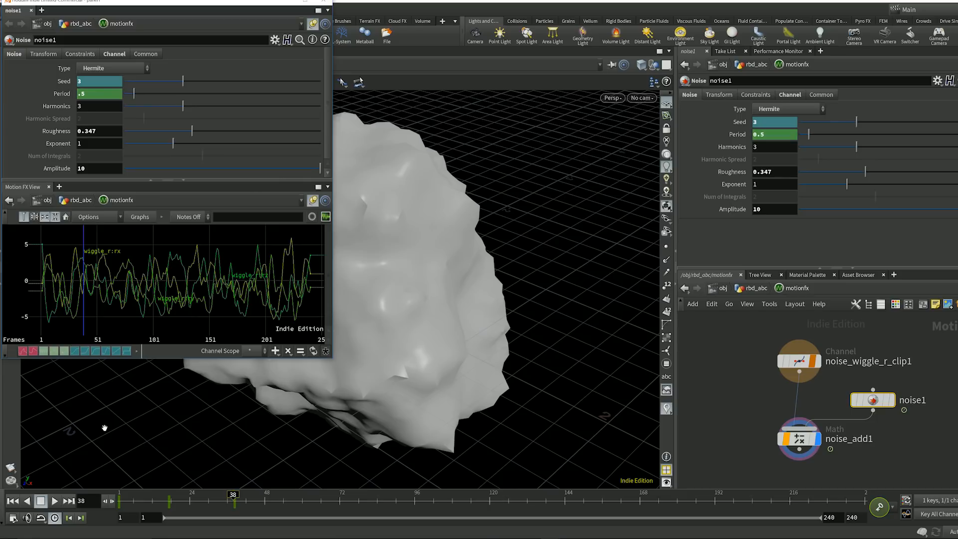
# Keyframe the noise Period at 1 on frame 68.
pyautogui.click(88, 501)
pyautogui.write('68')
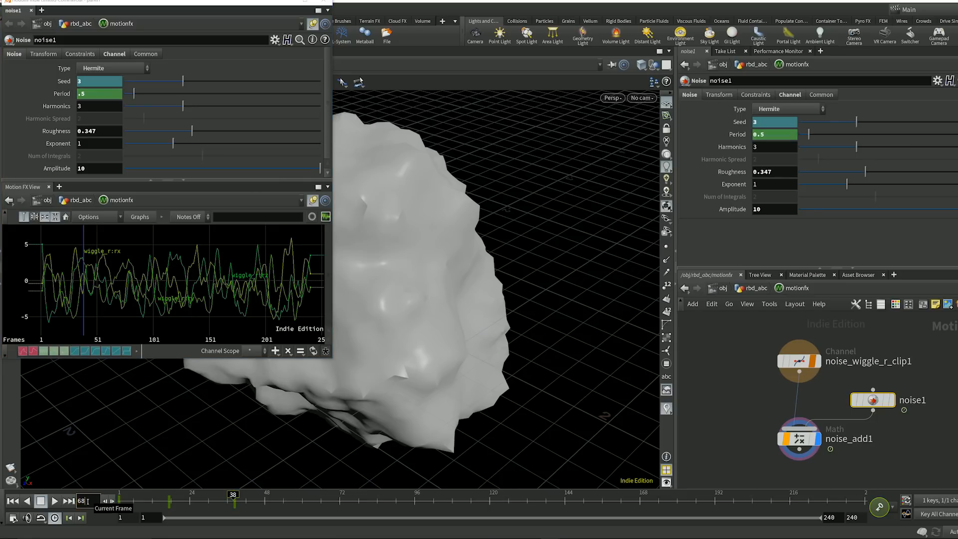
pyautogui.press('Return')
pyautogui.doubleClick(86, 94)
pyautogui.write('1')
pyautogui.press('Return')
pyautogui.keyDown('alt'); pyautogui.click(65, 94); pyautogui.keyUp('alt')
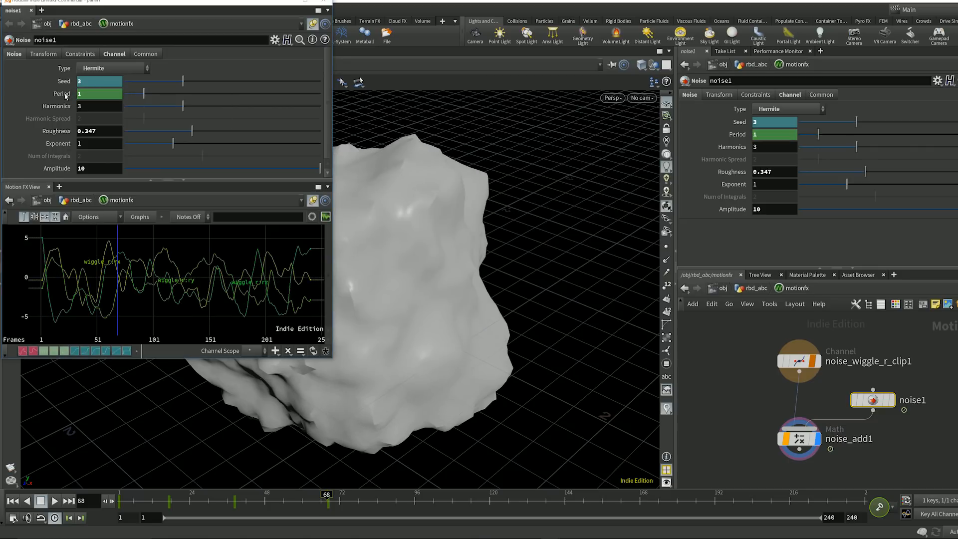
# Rewind to frame 1 and keyframe the noise Roughness at 0.
pyautogui.click(13, 500)
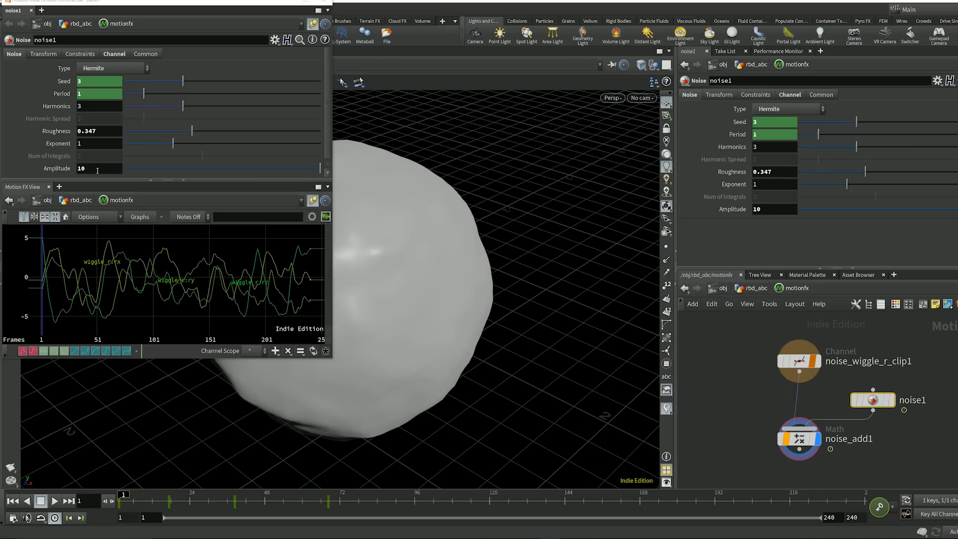
pyautogui.doubleClick(101, 132)
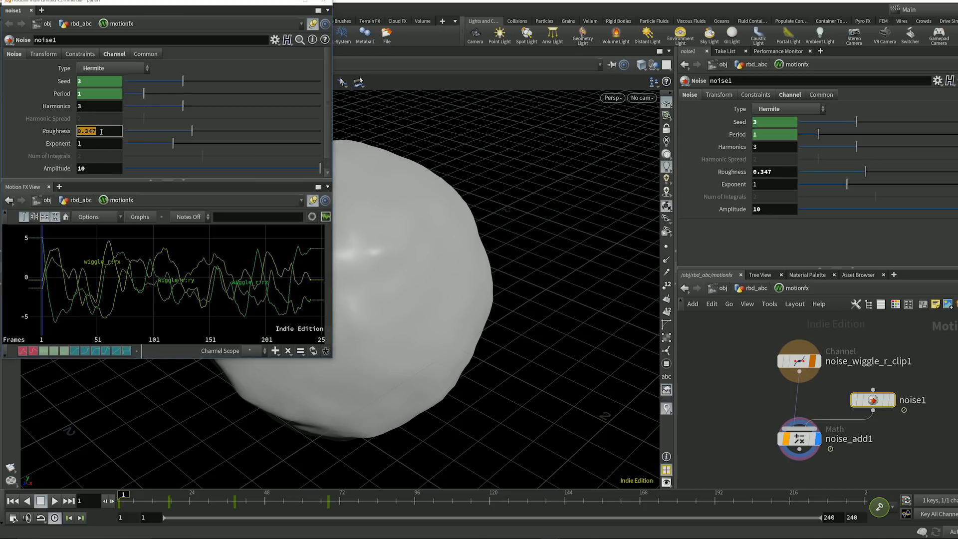
pyautogui.write('0')
pyautogui.press('Return')
pyautogui.keyDown('alt'); pyautogui.click(60, 132); pyautogui.keyUp('alt')
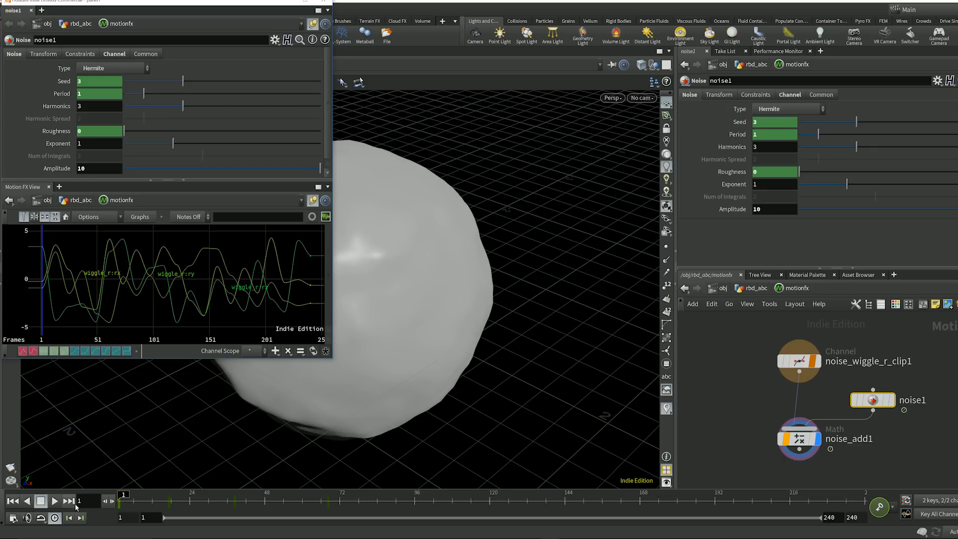
# Keyframe the noise Roughness at 0.1 on frame 17.
pyautogui.click(93, 501)
pyautogui.write('17')
pyautogui.press('Return')
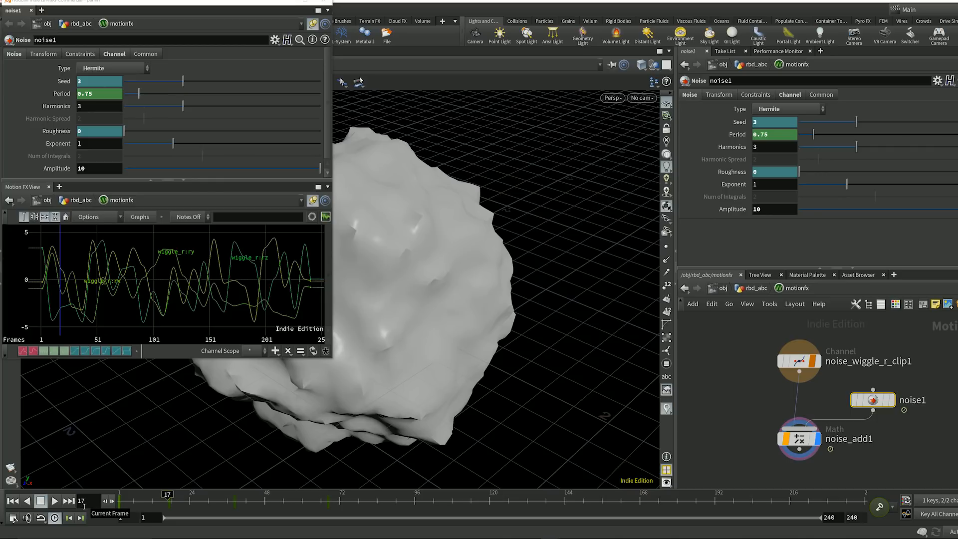
pyautogui.click(92, 133)
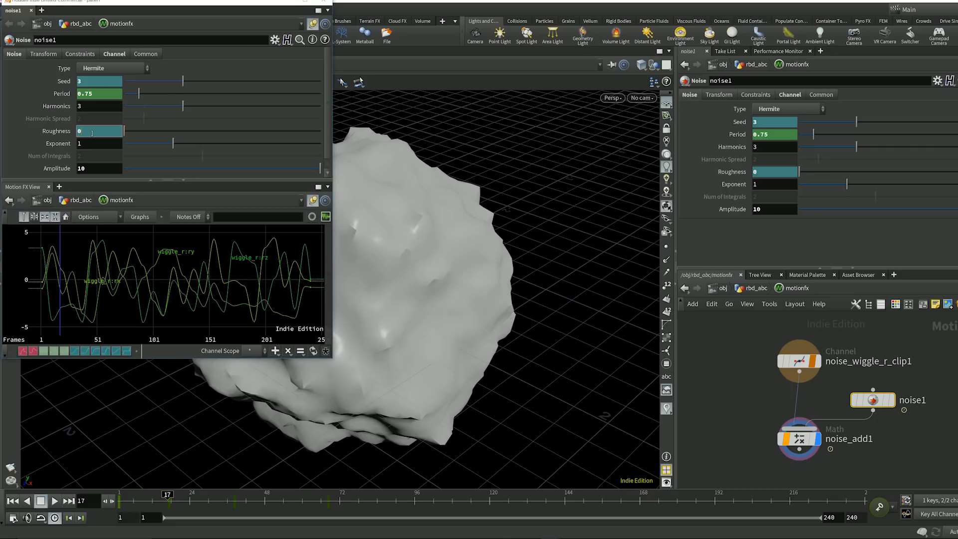
pyautogui.press('Return')
pyautogui.keyDown('alt'); pyautogui.click(59, 131); pyautogui.keyUp('alt')
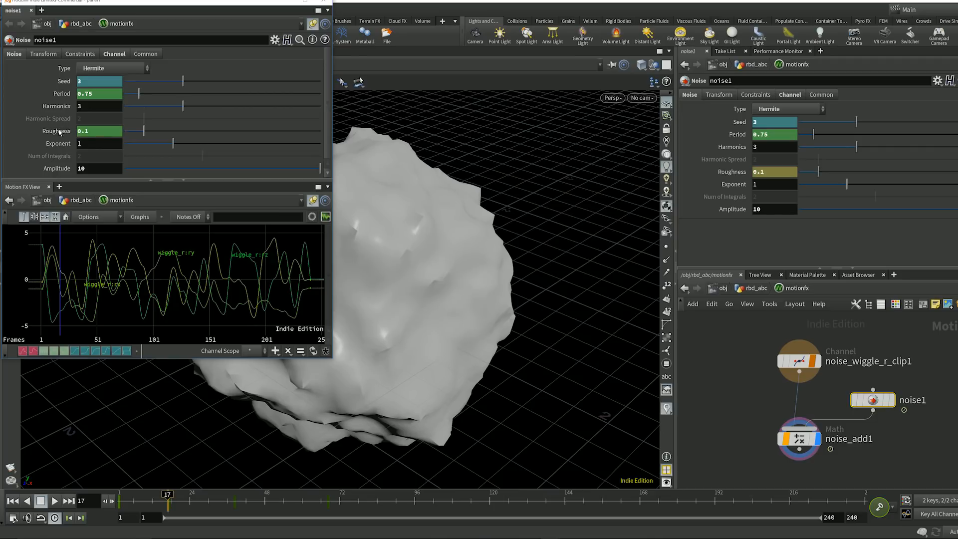
# Keyframe the noise Roughness at 0.4 on frame 38.
pyautogui.click(80, 517)
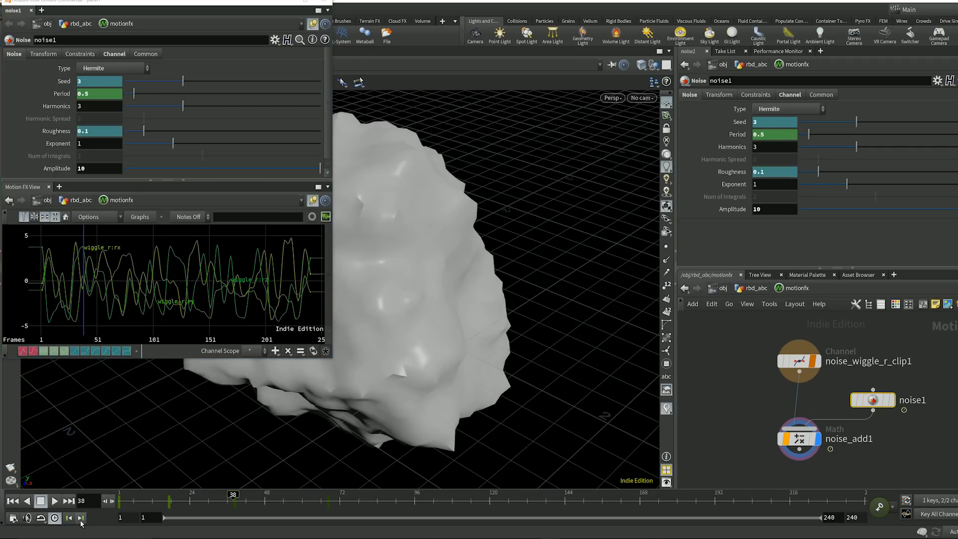
pyautogui.click(94, 136)
pyautogui.write('0.4')
pyautogui.press('Return')
pyautogui.keyDown('alt'); pyautogui.click(59, 131); pyautogui.keyUp('alt')
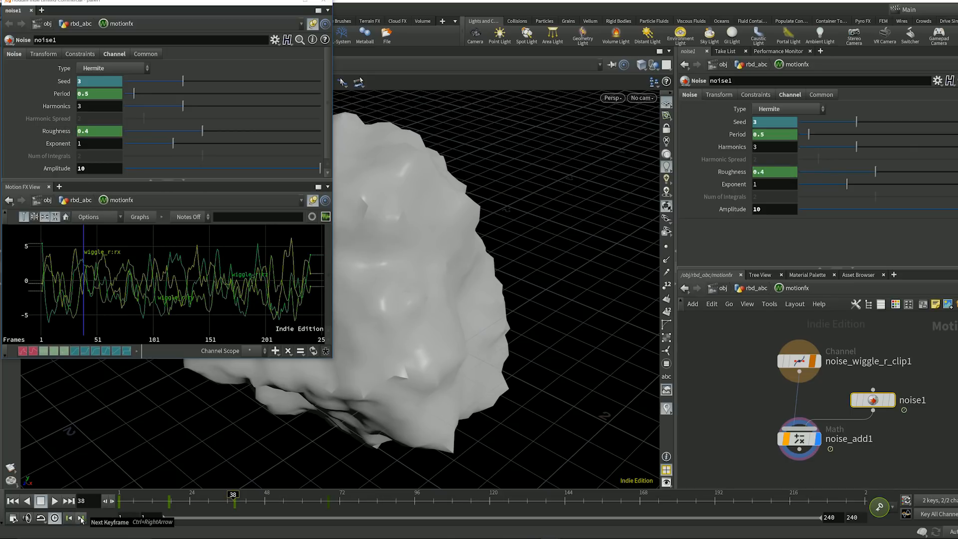
# Keyframe the noise Roughness at 0 on frame 68.
pyautogui.click(80, 518)
pyautogui.click(103, 137)
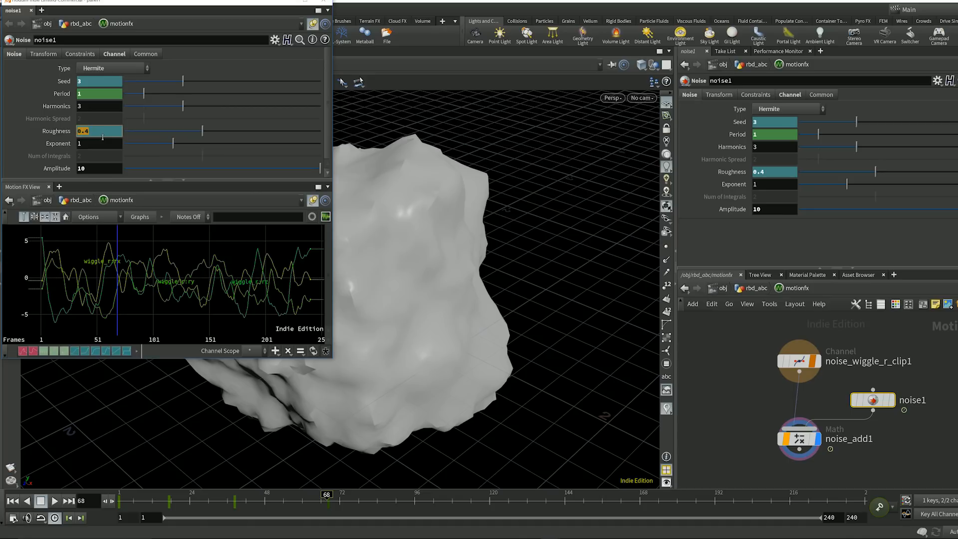
pyautogui.write('0')
pyautogui.press('Return')
pyautogui.keyDown('alt'); pyautogui.click(59, 132); pyautogui.keyUp('alt')
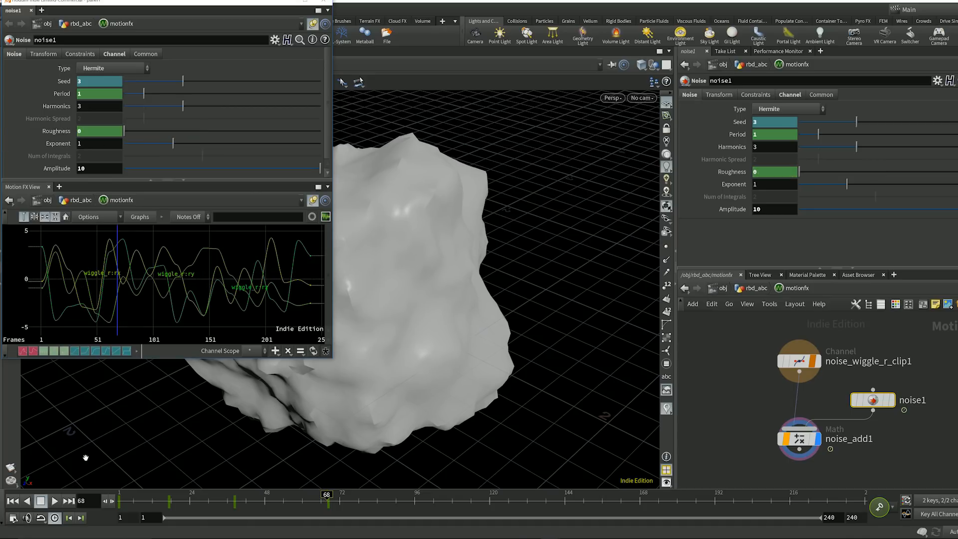
# Rewind to frame 1 and keyframe the noise Amplitude at 0.
pyautogui.click(12, 500)
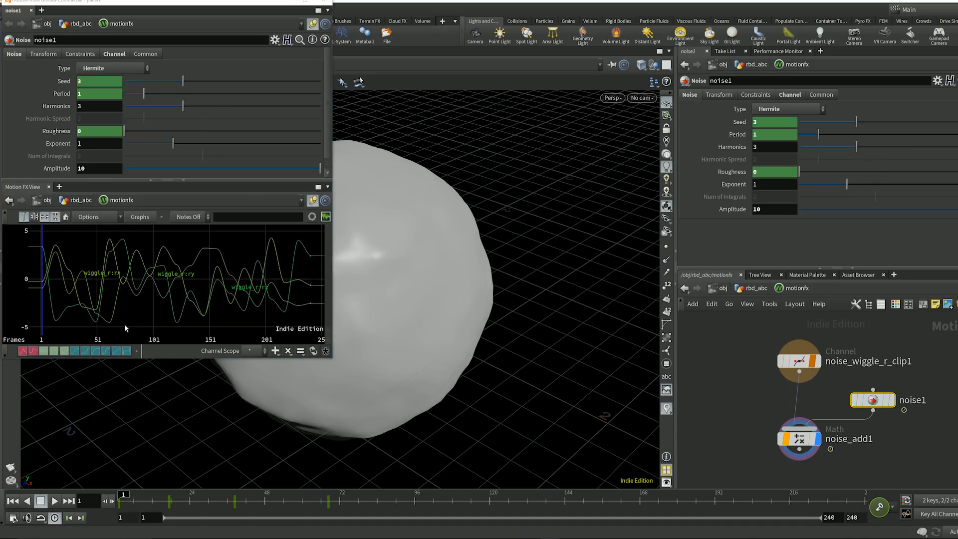
pyautogui.click(108, 171)
pyautogui.write('0')
pyautogui.press('Return')
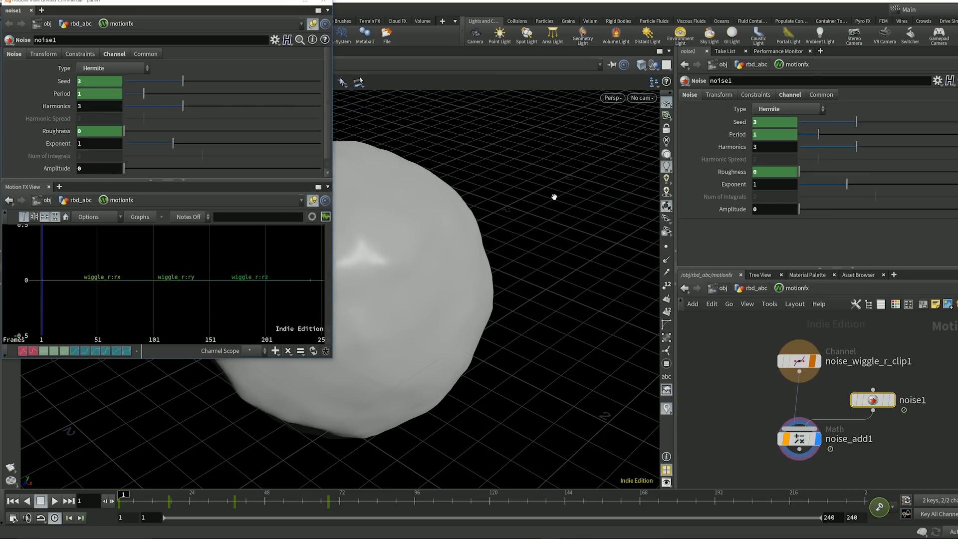
pyautogui.keyDown('alt'); pyautogui.click(57, 169); pyautogui.keyUp('alt')
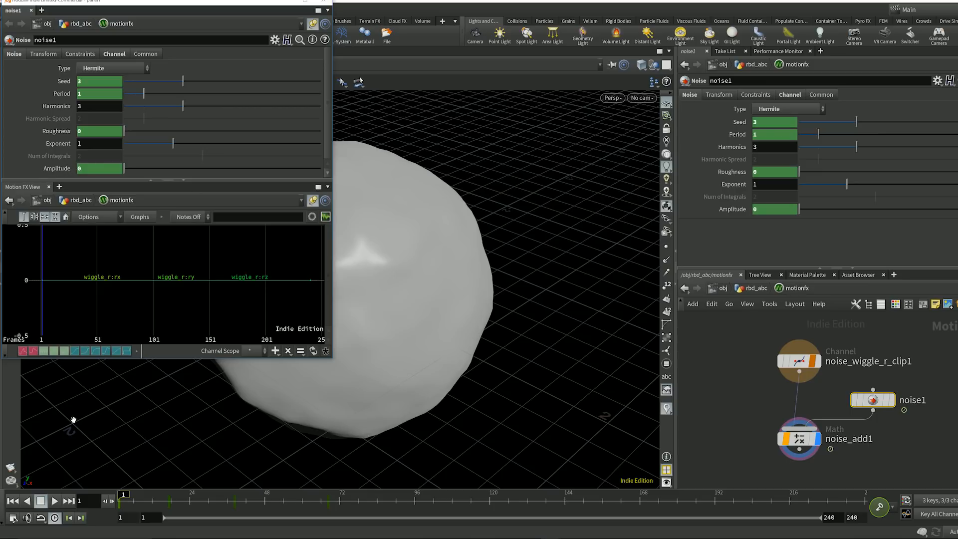
# Keyframe the noise Amplitude at 20 on frame 17.
pyautogui.click(80, 517)
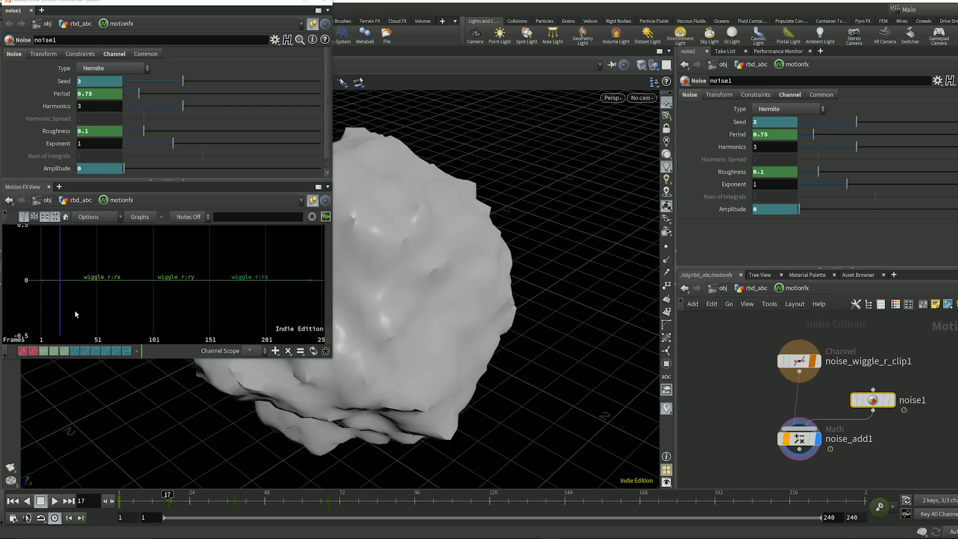
pyautogui.click(112, 168)
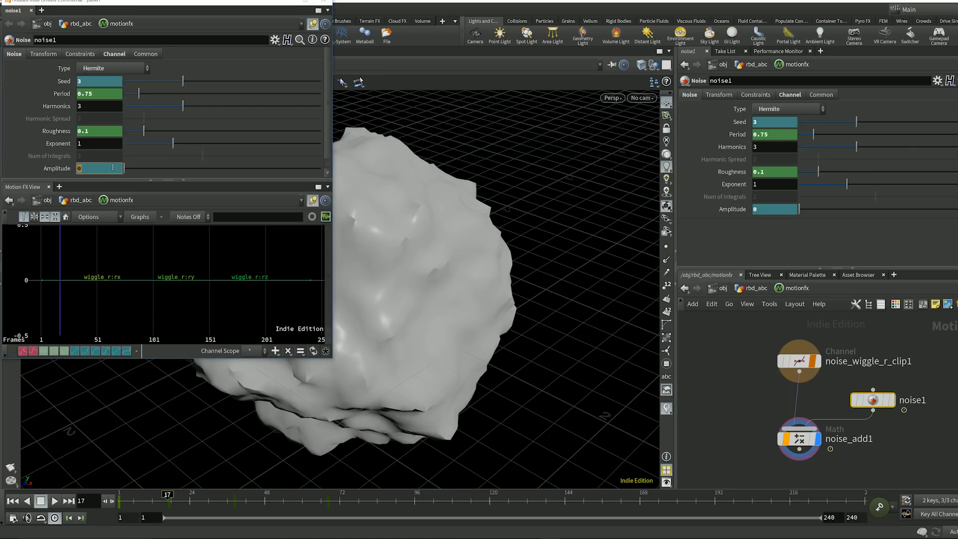
pyautogui.write('20')
pyautogui.press('Return')
pyautogui.keyDown('alt'); pyautogui.click(71, 169); pyautogui.keyUp('alt')
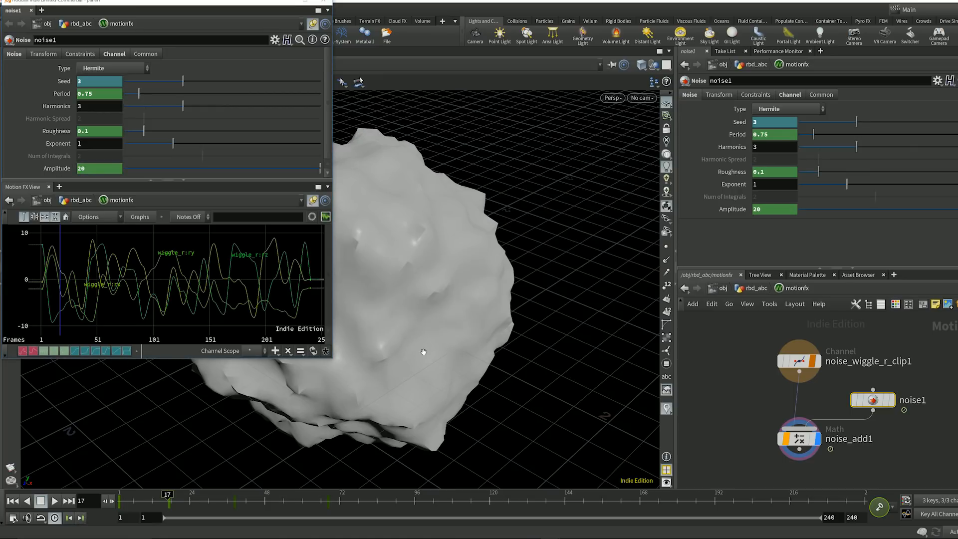
# Keyframe the noise Amplitude at 100 on frame 38.
pyautogui.click(80, 519)
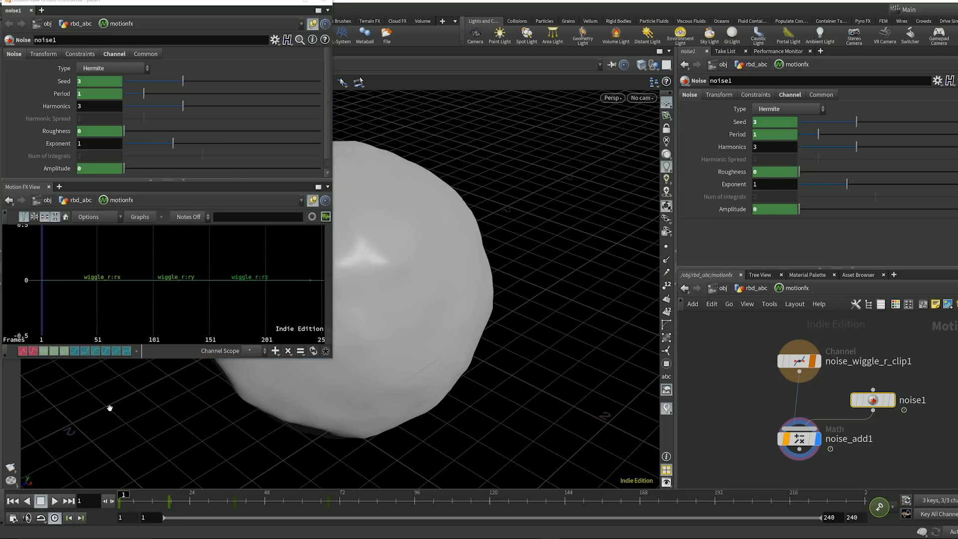
pyautogui.click(80, 519)
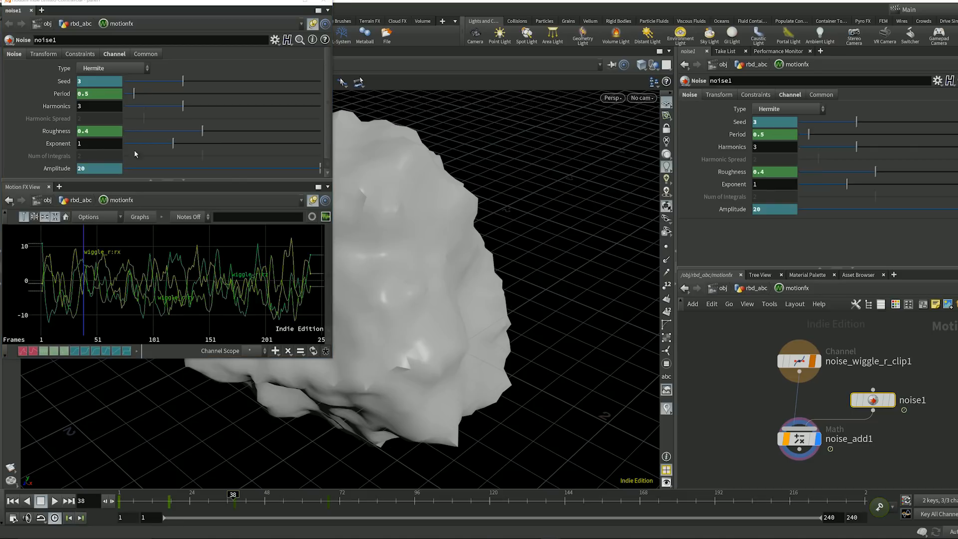
pyautogui.click(108, 171)
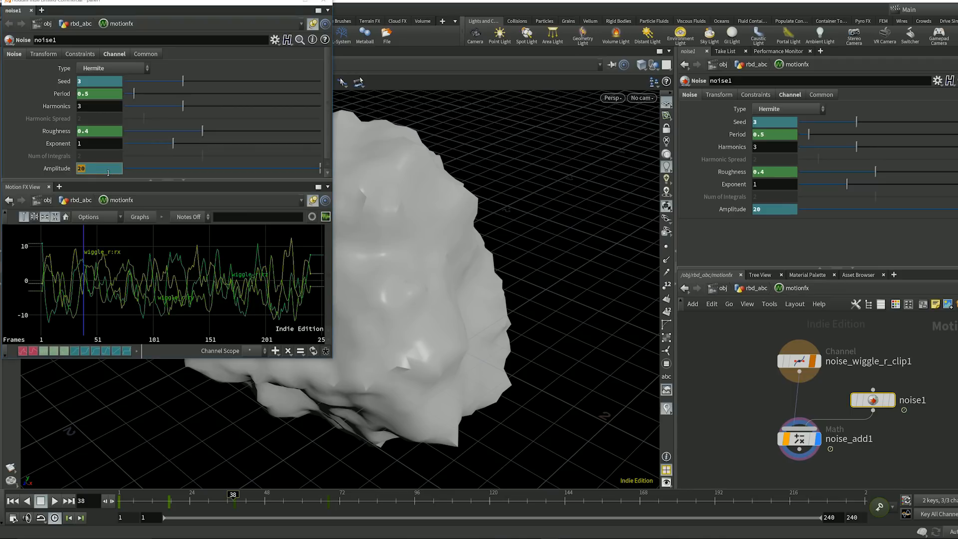
pyautogui.write('100')
pyautogui.press('Return')
pyautogui.keyDown('alt'); pyautogui.click(60, 168); pyautogui.keyUp('alt')
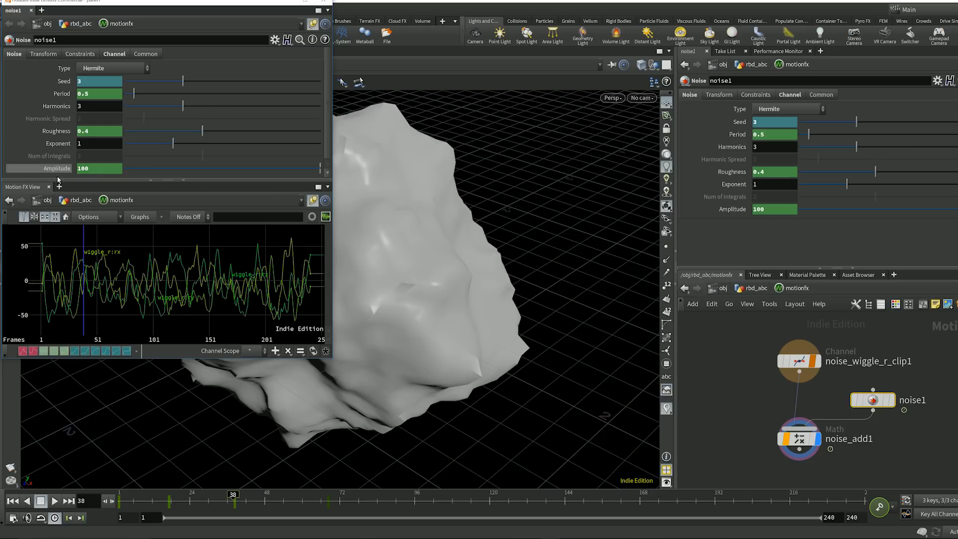
# Keyframe the noise Amplitude at 0 on frame 68 and dismiss the floating Motion FX window.
pyautogui.click(80, 517)
pyautogui.click(98, 171)
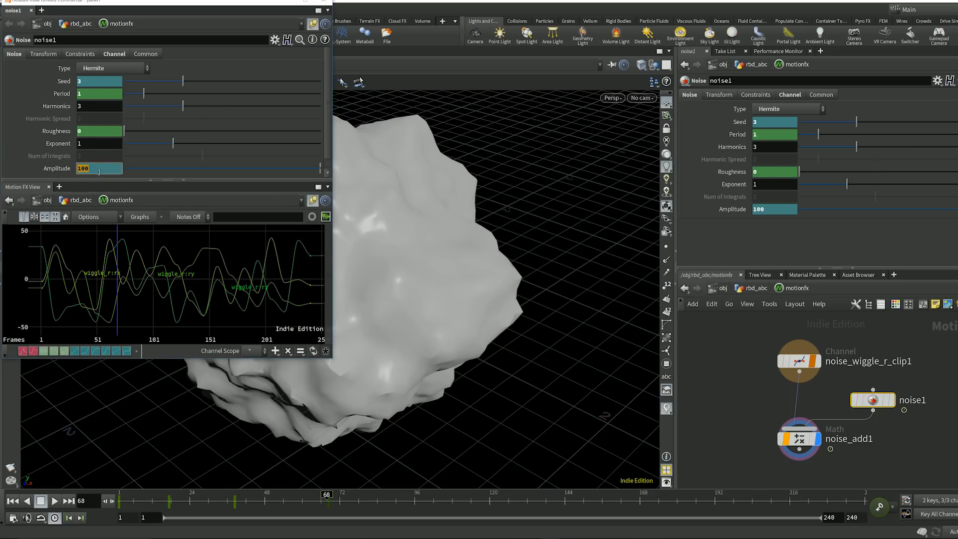
pyautogui.write('0')
pyautogui.press('Return')
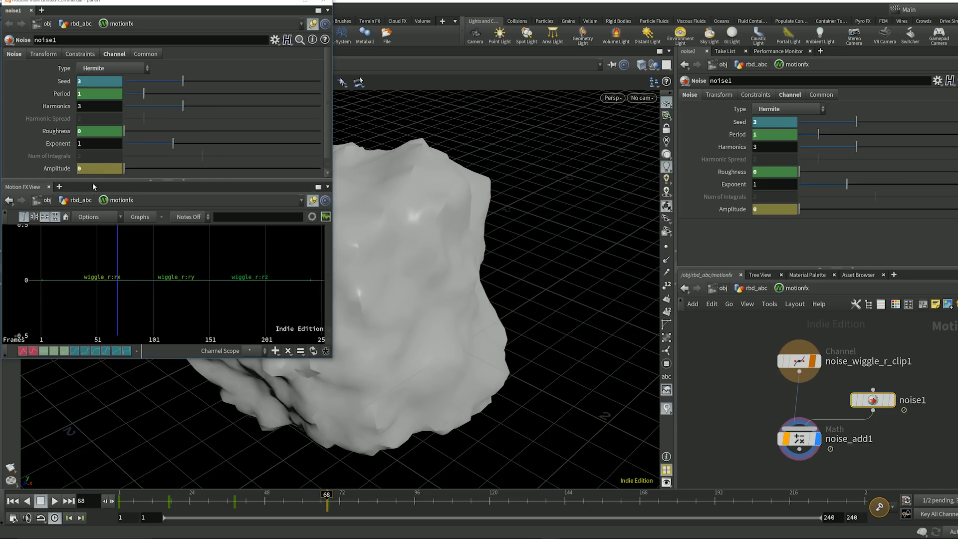
pyautogui.keyDown('alt'); pyautogui.click(64, 170); pyautogui.keyUp('alt')
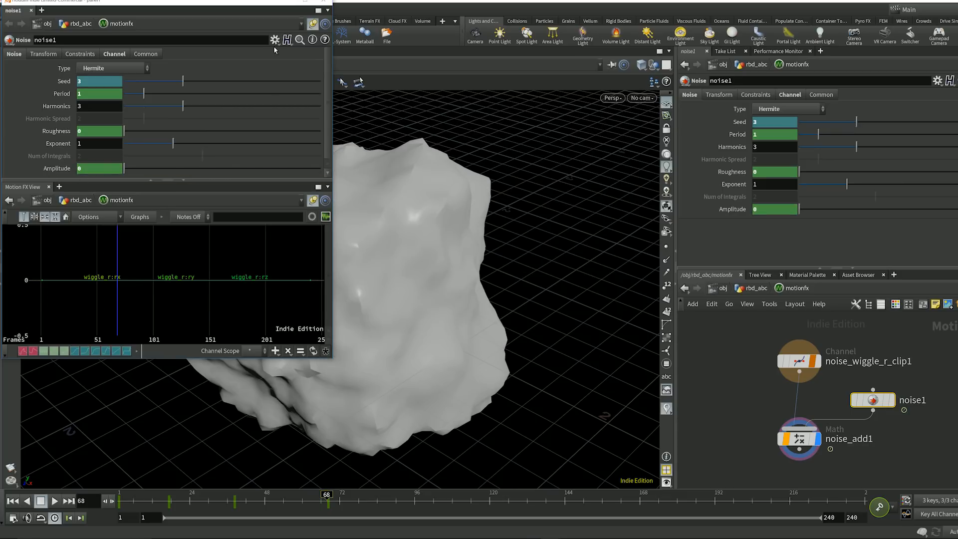
pyautogui.click(323, 3)
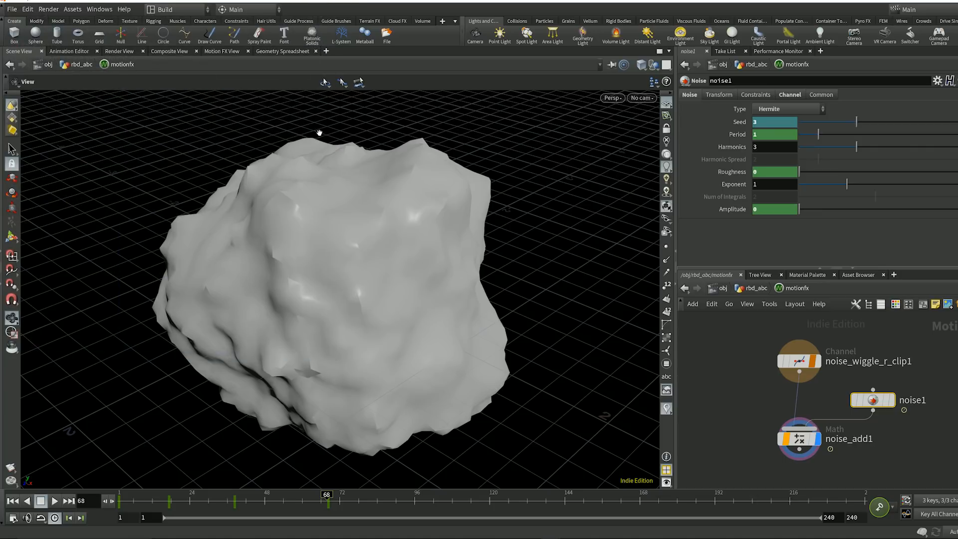
# Play the wiggle animation twice from frame 1 to review the motion, and rewind to the start.
pyautogui.click(14, 502)
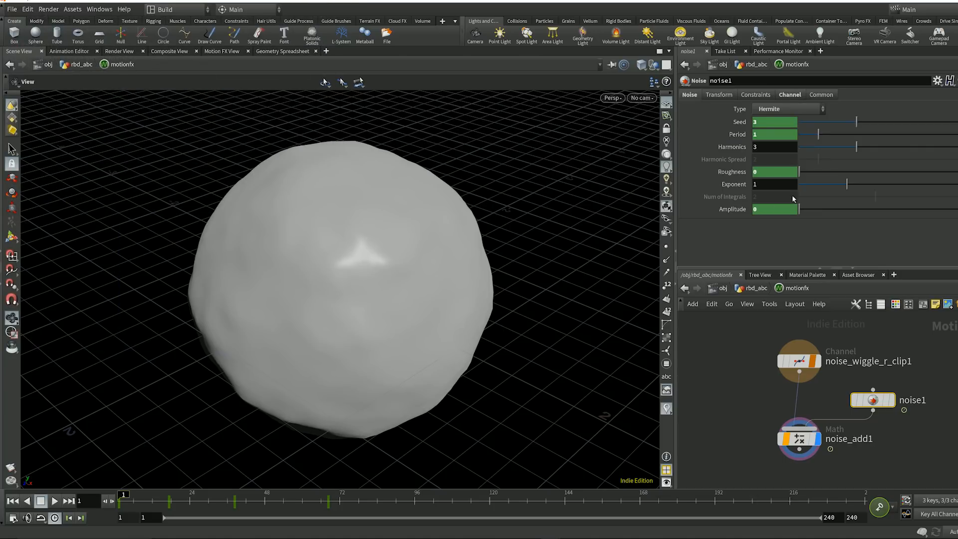
pyautogui.click(56, 501)
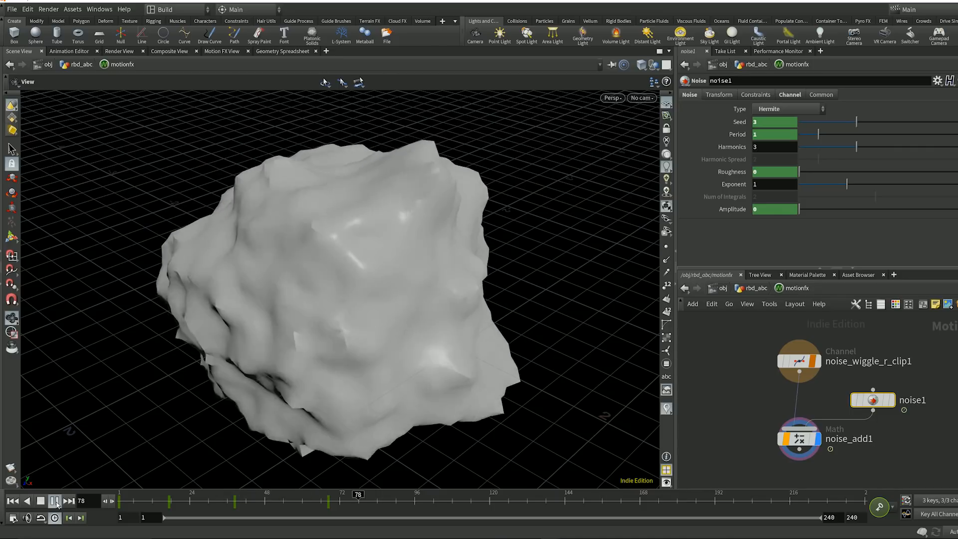
pyautogui.click(57, 504)
pyautogui.click(13, 502)
pyautogui.click(58, 502)
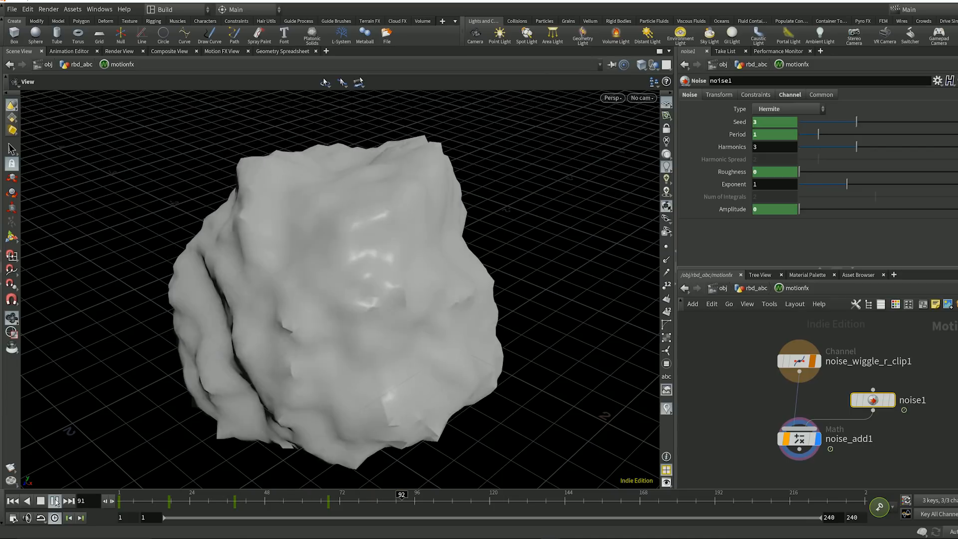
pyautogui.click(55, 501)
pyautogui.click(13, 501)
# Return to the rbd_abc network and place the motionfx node beside wiggle_r, checking its contents.
pyautogui.click(744, 430)
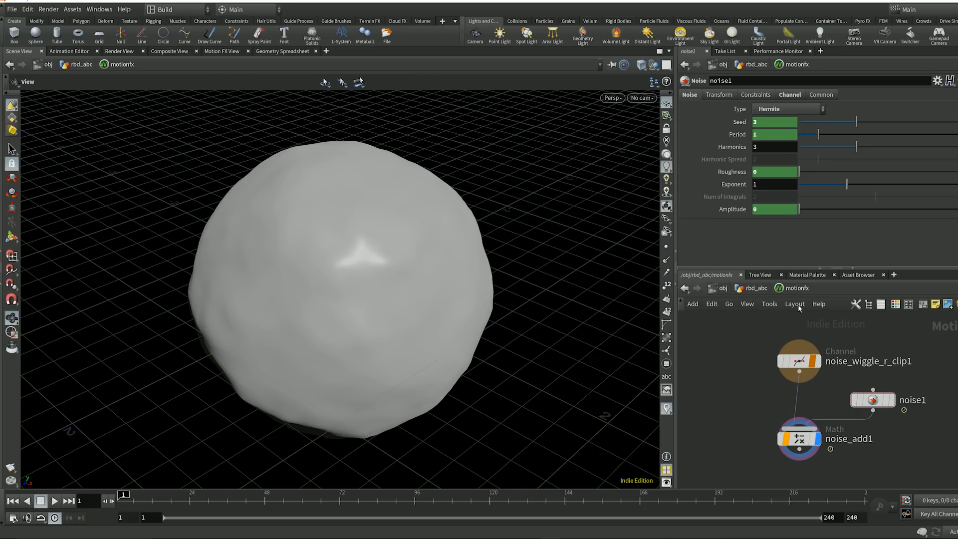
pyautogui.press('u')
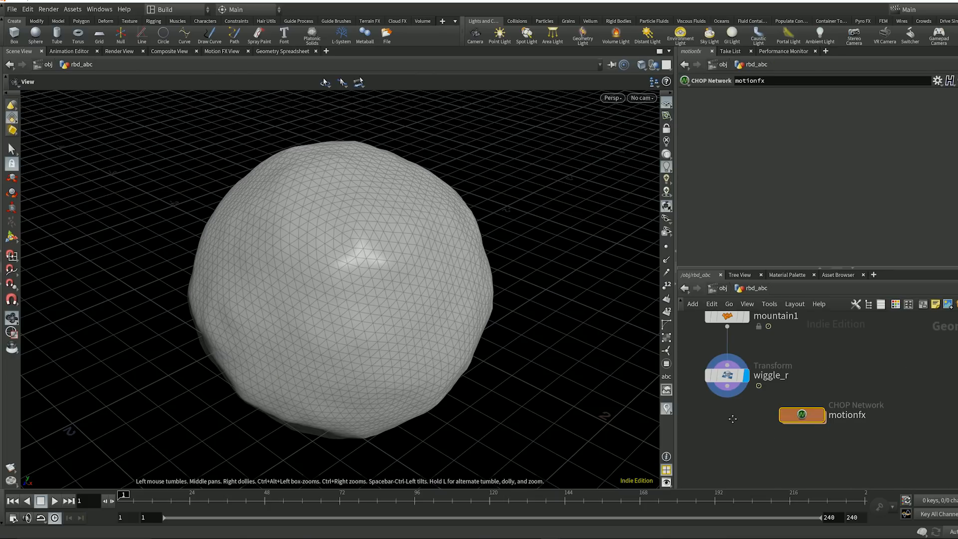
pyautogui.moveTo(804, 415); pyautogui.dragTo(852, 443, button='middle')
pyautogui.moveTo(852, 443); pyautogui.dragTo(878, 403)
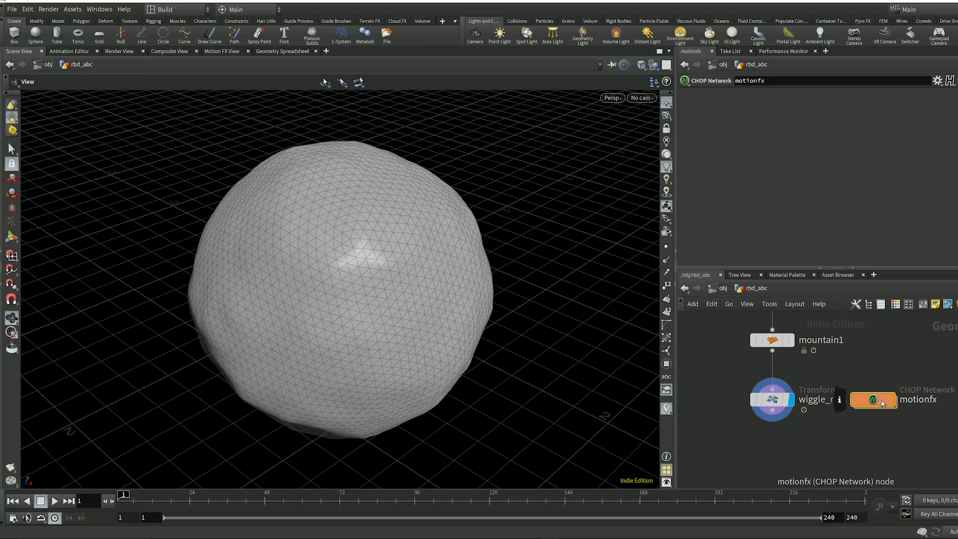
pyautogui.moveTo(829, 448); pyautogui.dragTo(843, 456, button='middle')
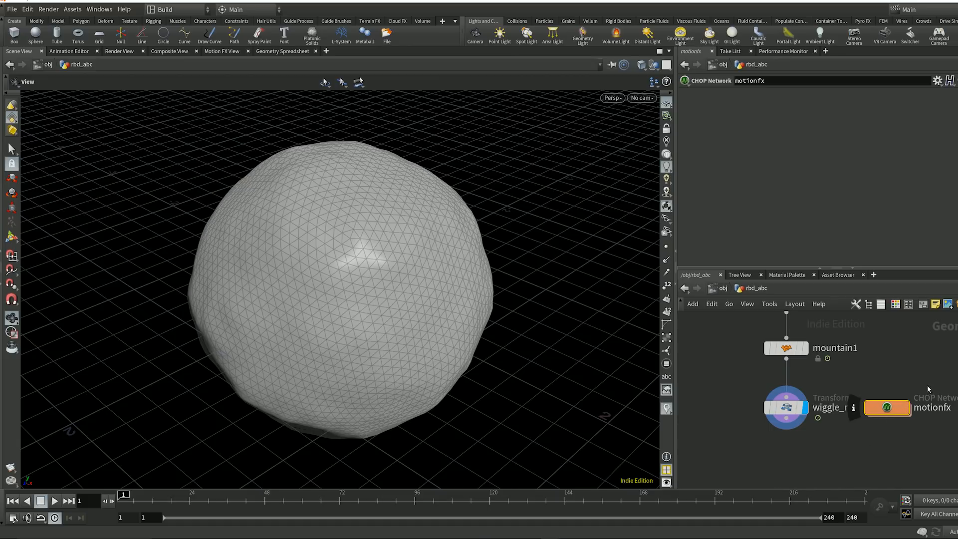
pyautogui.doubleClick(887, 407)
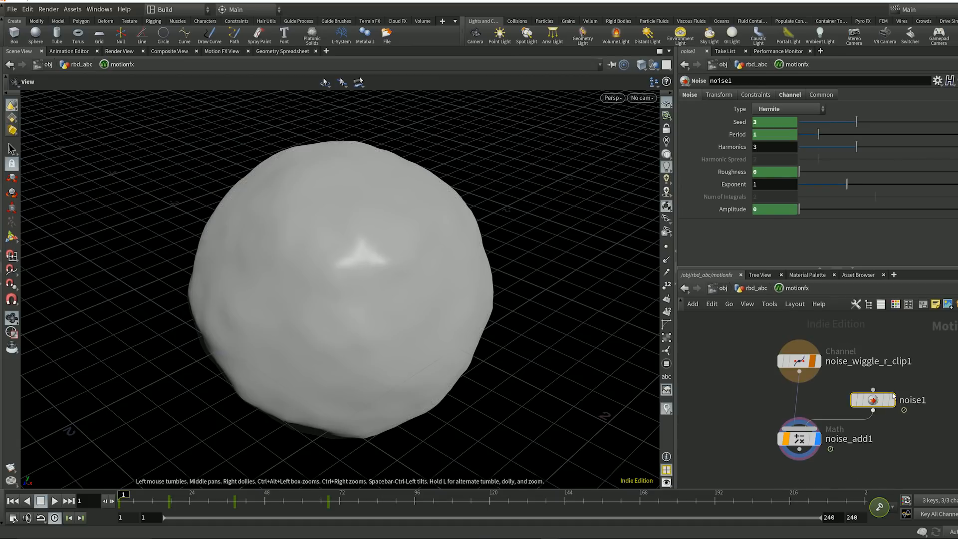
pyautogui.press('u')
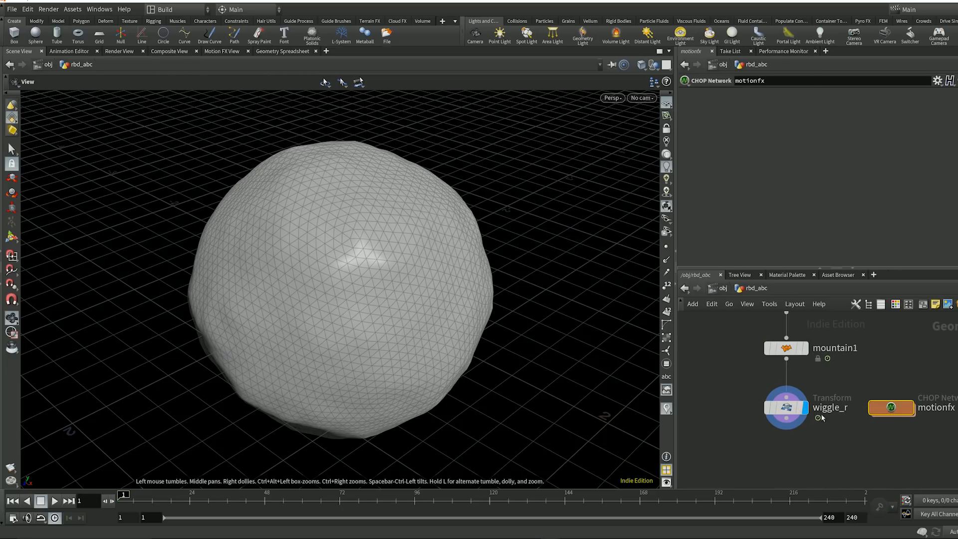
# Move wiggle_r and motionfx lower in the network and insert a Transform node between mountain1 and wiggle_r.
pyautogui.moveTo(787, 410); pyautogui.dragTo(787, 440)
pyautogui.moveTo(888, 403); pyautogui.dragTo(894, 433)
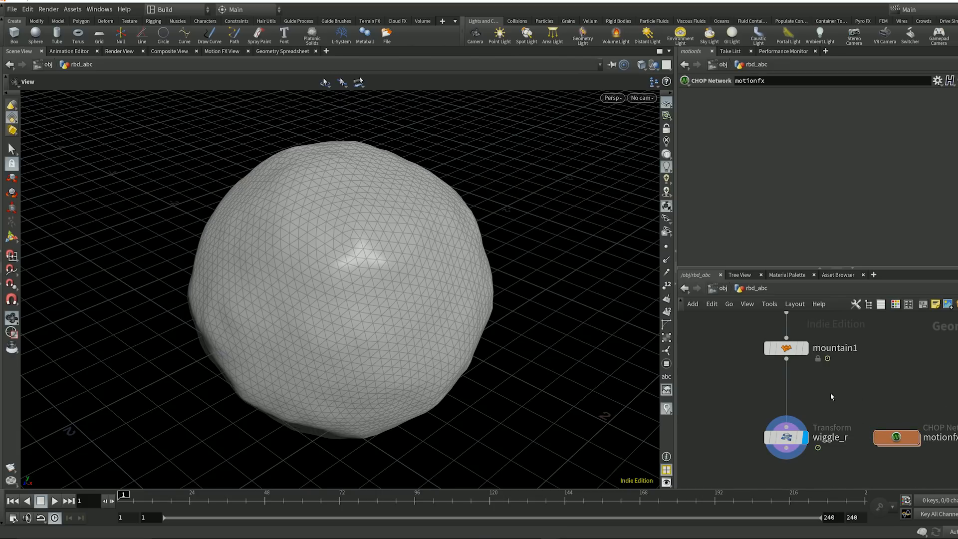
pyautogui.press('Tab')
pyautogui.write('tr')
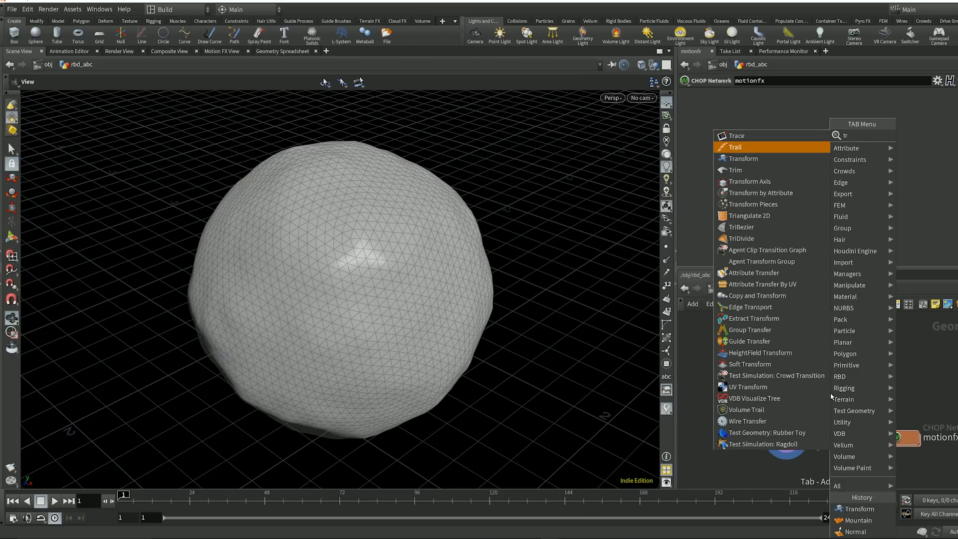
pyautogui.press('Return')
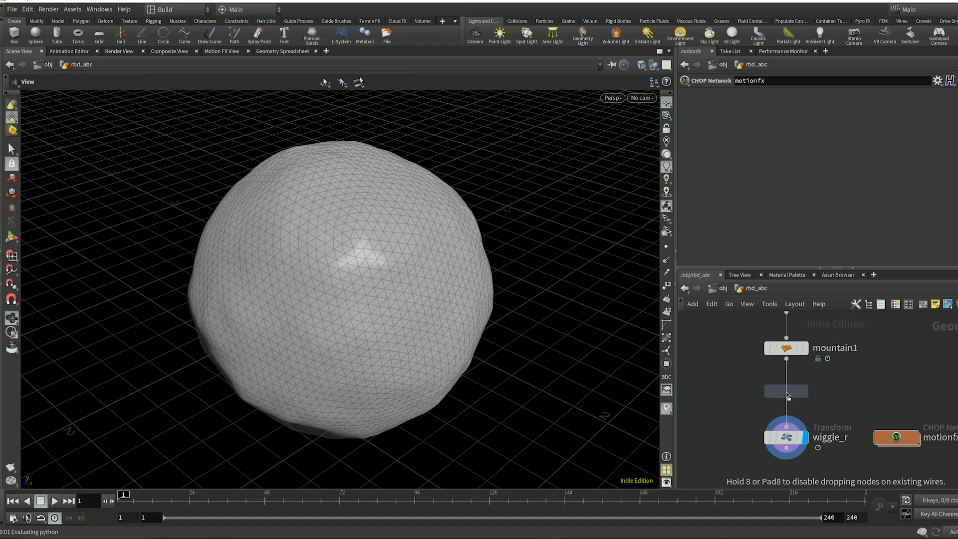
pyautogui.click(787, 395)
# Rename the inserted Transform node scale_up and set it as the displayed node.
pyautogui.doubleClick(829, 392)
pyautogui.write('scale_up')
pyautogui.press('Return')
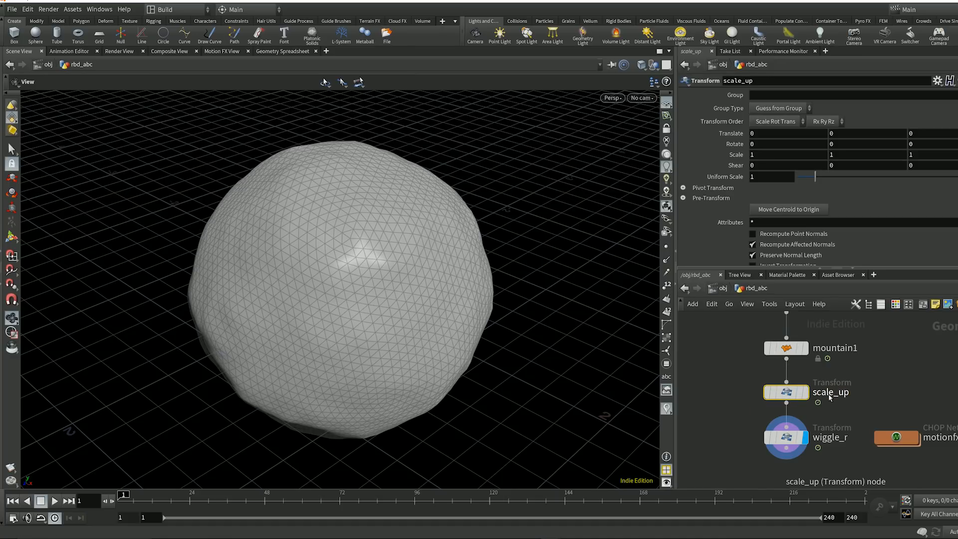
pyautogui.click(805, 393)
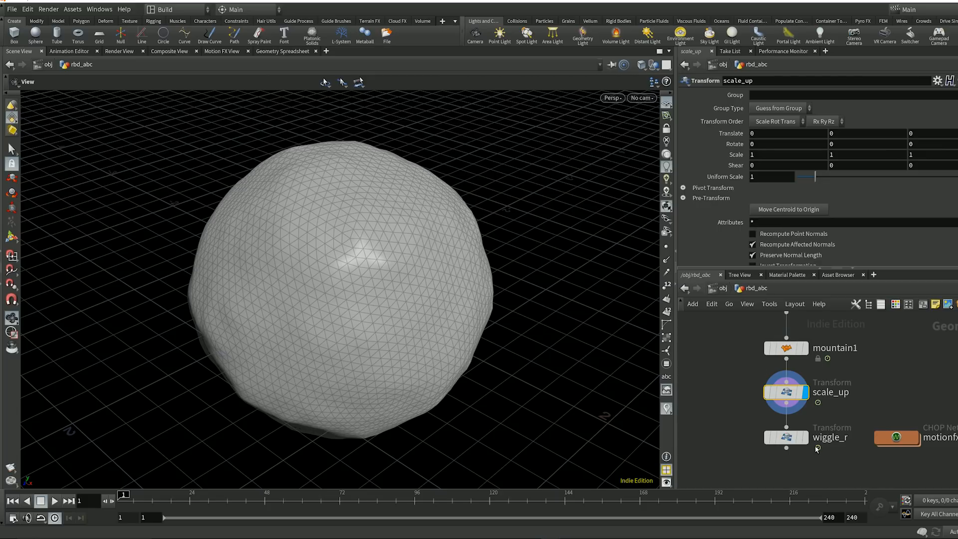
# Set the scale_up node's Uniform Scale to 0.2 and keyframe it at frame 1.
pyautogui.moveTo(808, 440)
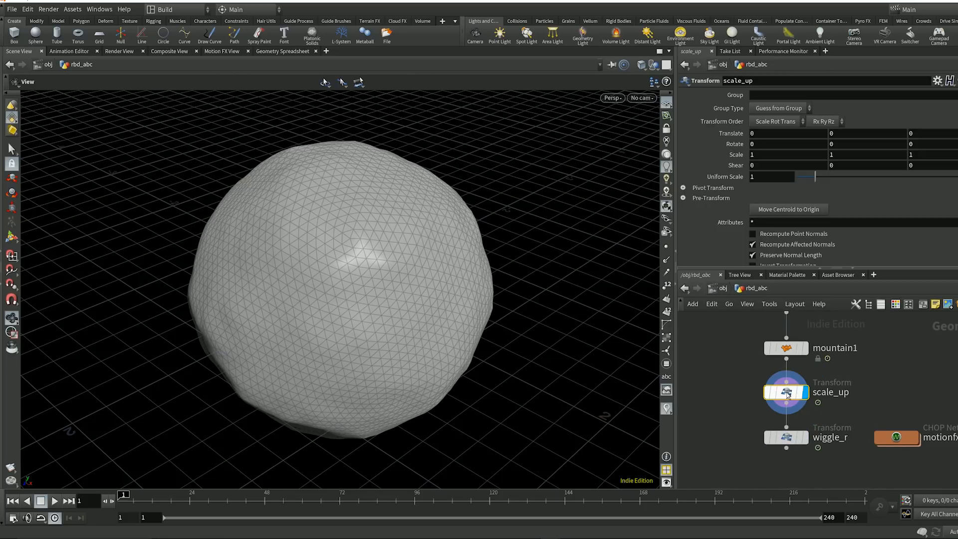
pyautogui.doubleClick(761, 178)
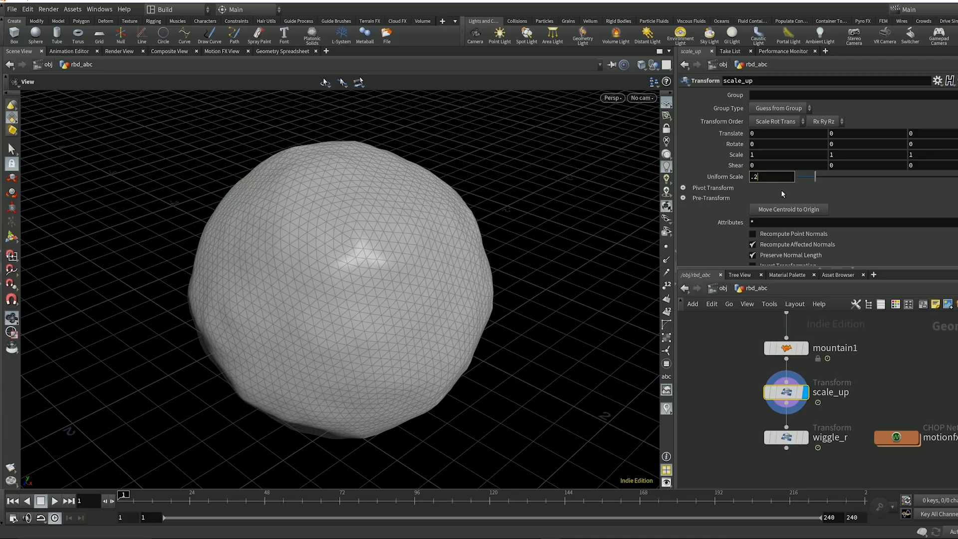
pyautogui.write('.2')
pyautogui.press('Return')
pyautogui.keyDown('alt'); pyautogui.click(732, 178); pyautogui.keyUp('alt')
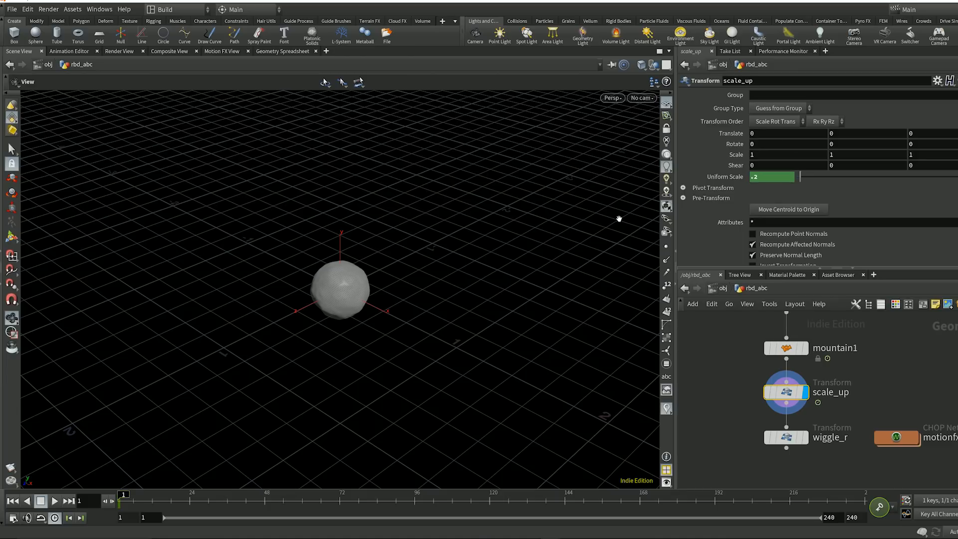
# At frame 17, set scale_up's Uniform Scale to 1 and keyframe it.
pyautogui.click(88, 502)
pyautogui.press('Return')
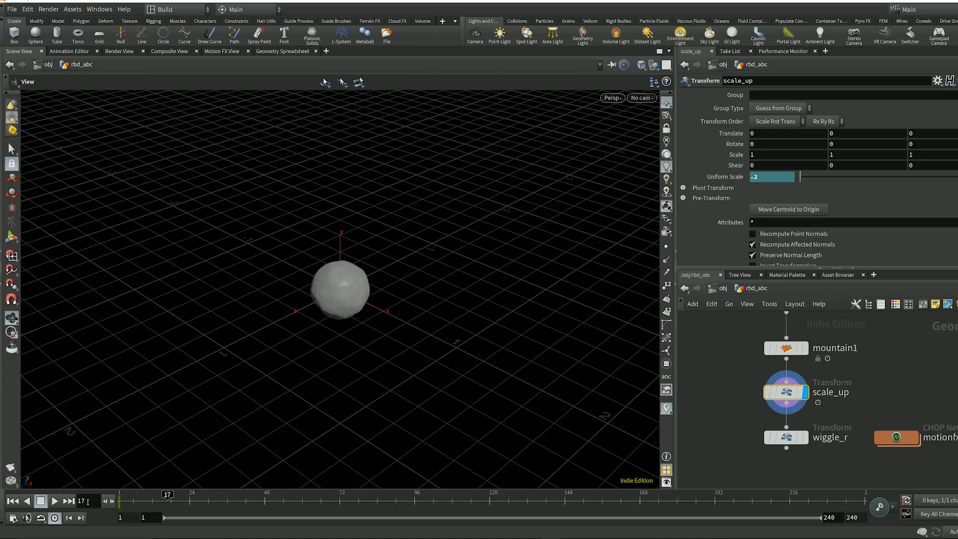
pyautogui.click(765, 177)
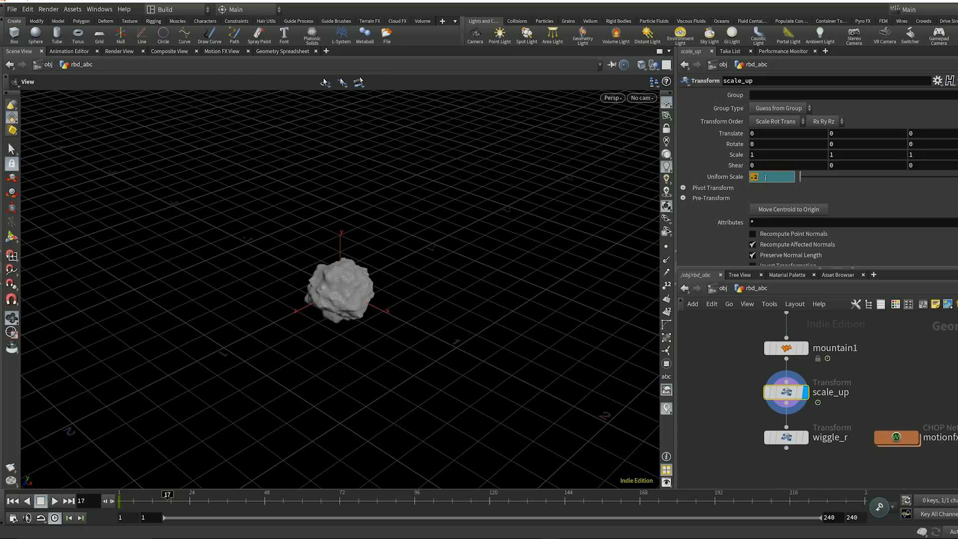
pyautogui.write('1')
pyautogui.press('Return')
pyautogui.keyDown('alt'); pyautogui.click(729, 178); pyautogui.keyUp('alt')
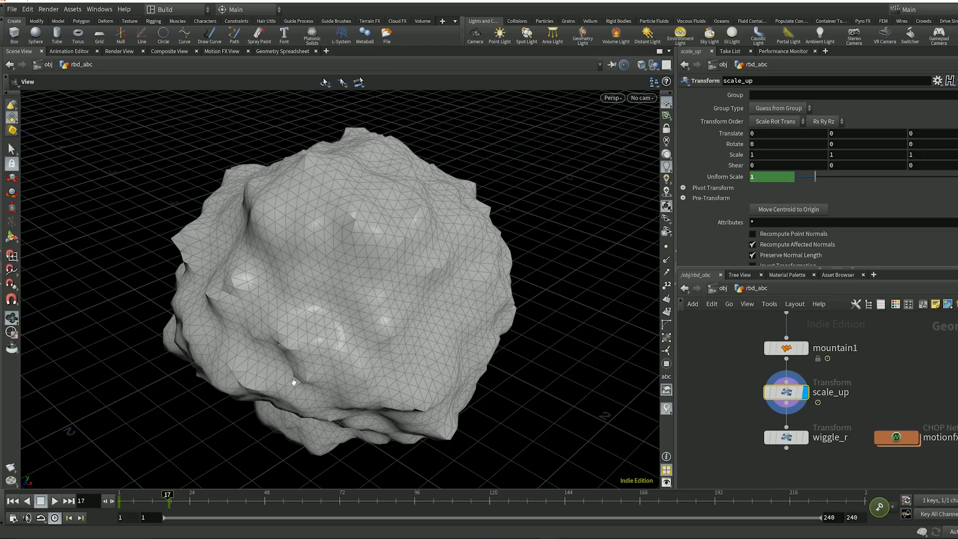
# At frame 97, set scale_up's Uniform Scale to 2.5 and keyframe it.
pyautogui.click(95, 499)
pyautogui.write('97')
pyautogui.press('Return')
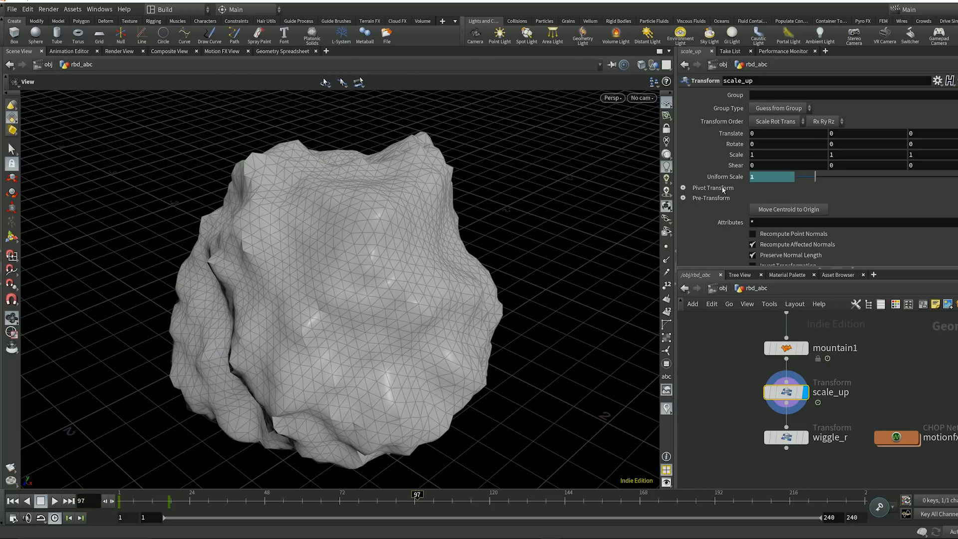
pyautogui.click(774, 178)
pyautogui.write('2.5')
pyautogui.press('Return')
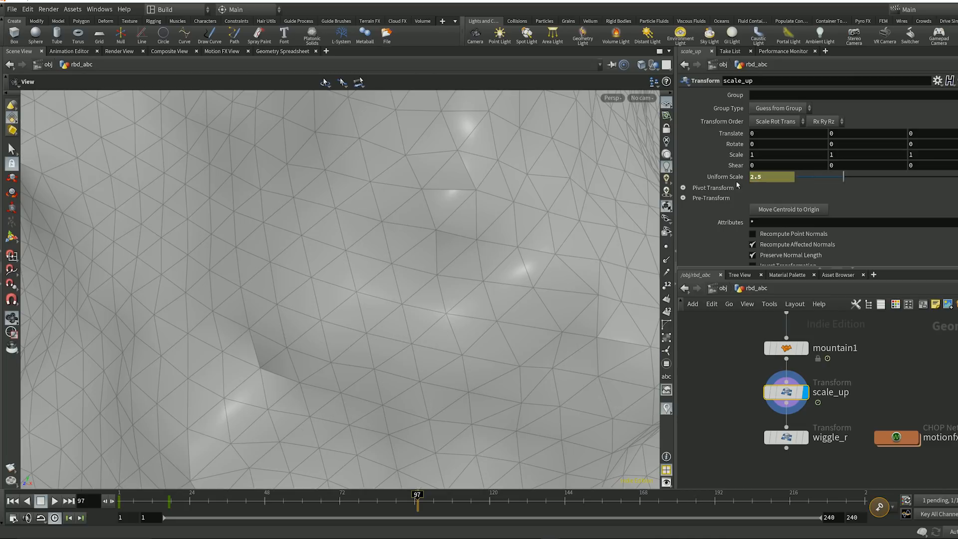
pyautogui.keyDown('alt'); pyautogui.click(726, 177); pyautogui.keyUp('alt')
pyautogui.scroll(-4, 399, 244)
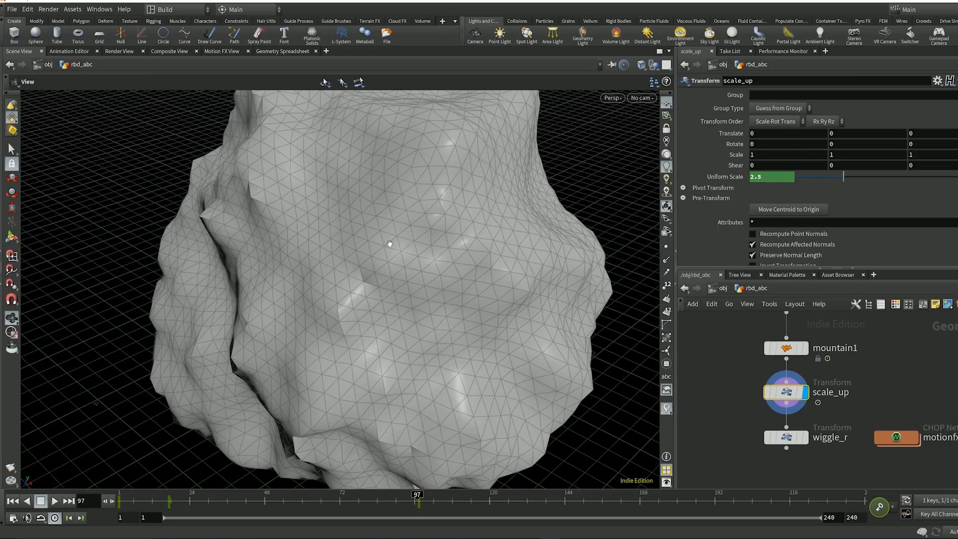
pyautogui.moveTo(419, 260); pyautogui.dragTo(376, 283, button='middle')
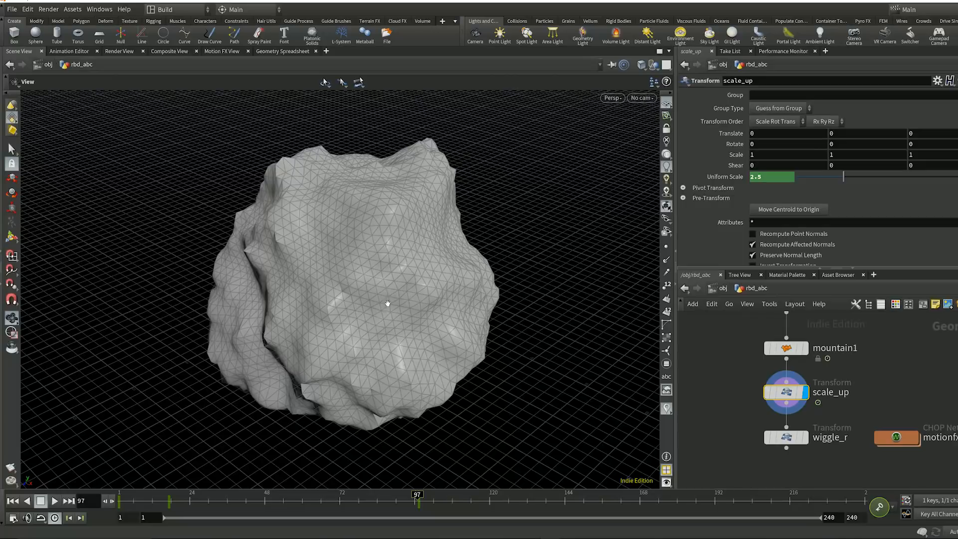
# At frame 166, set scale_up's Uniform Scale to 0.2 and keyframe it.
pyautogui.click(88, 502)
pyautogui.write('166')
pyautogui.press('Return')
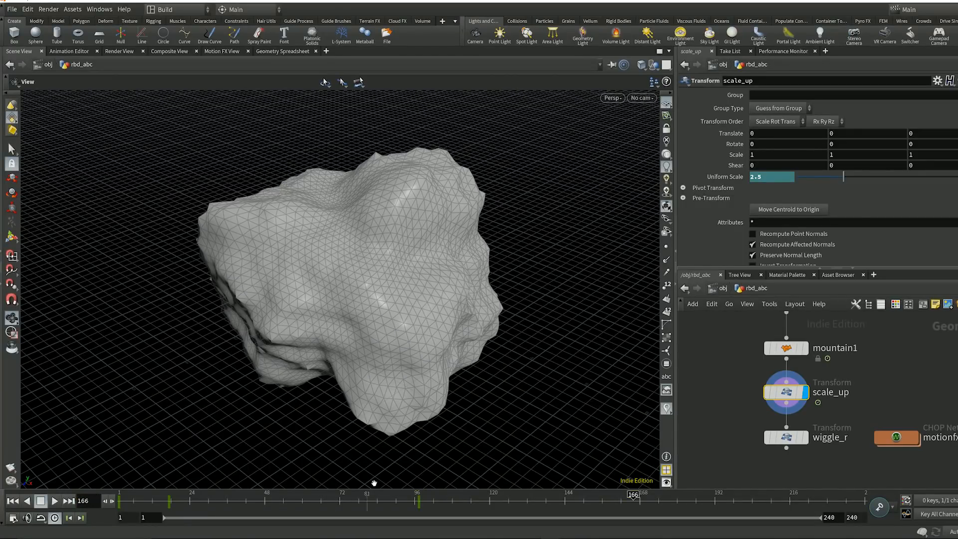
pyautogui.doubleClick(770, 177)
pyautogui.write('.2')
pyautogui.press('Return')
pyautogui.keyDown('alt'); pyautogui.click(732, 183); pyautogui.keyUp('alt')
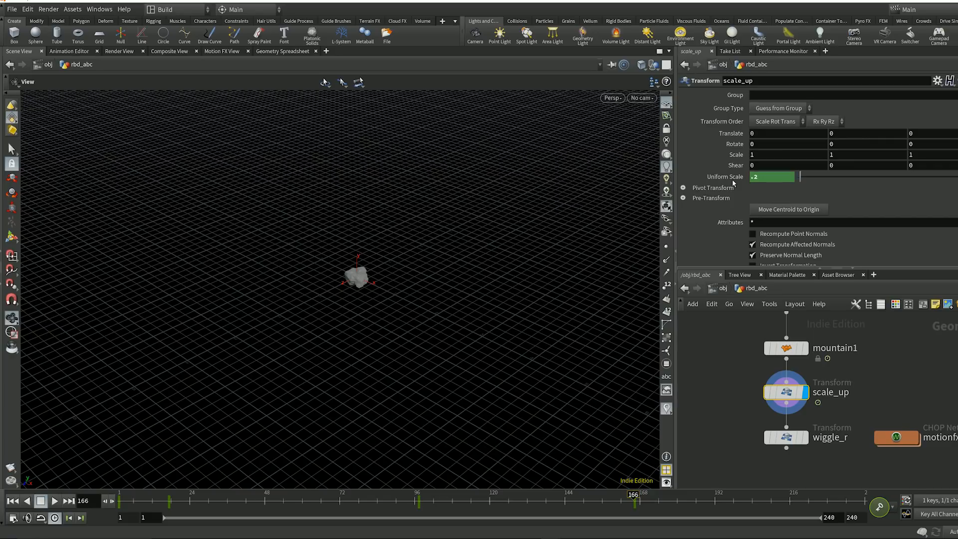
# Return to frame 1 and keyframe scale_up's Translate Y at -2.2.
pyautogui.click(13, 501)
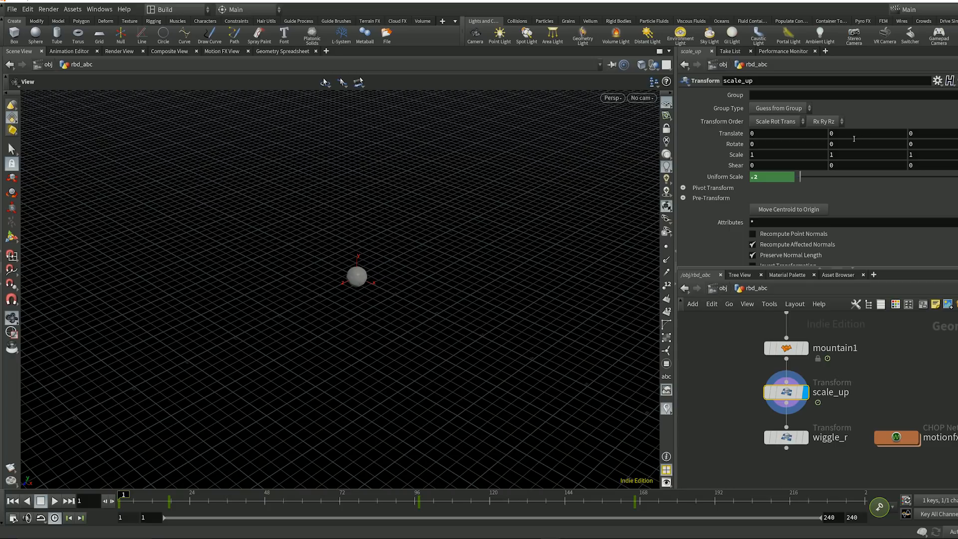
pyautogui.moveTo(352, 283); pyautogui.dragTo(395, 251)
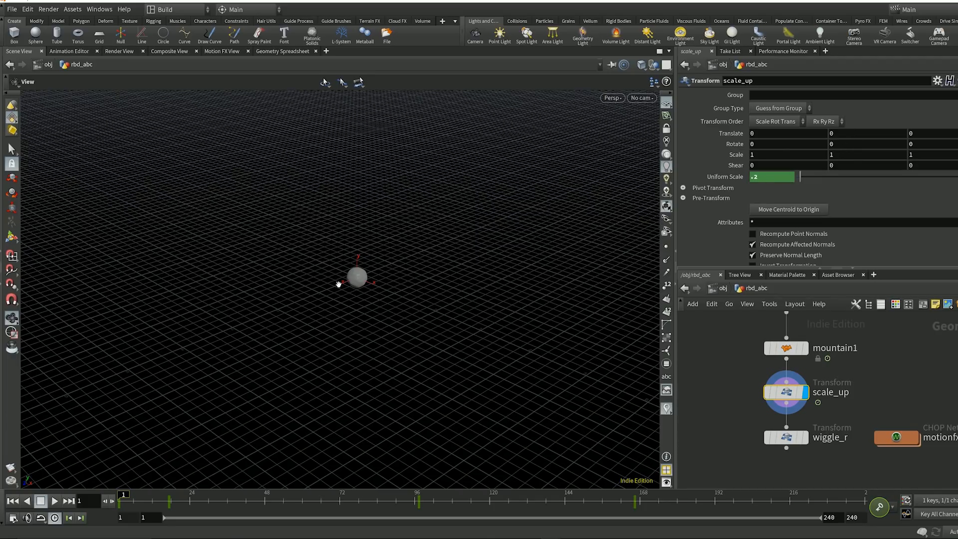
pyautogui.click(845, 134)
pyautogui.write('-2.2')
pyautogui.press('Return')
pyautogui.keyDown('alt'); pyautogui.click(853, 134); pyautogui.keyUp('alt')
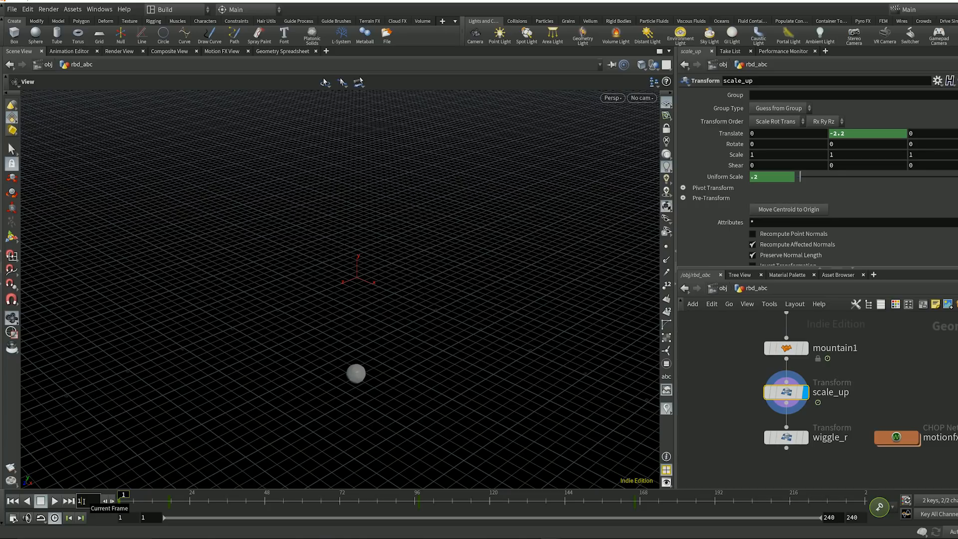
# At frame 17, set scale_up's Translate Y to -0.9 and keyframe it.
pyautogui.press('Return')
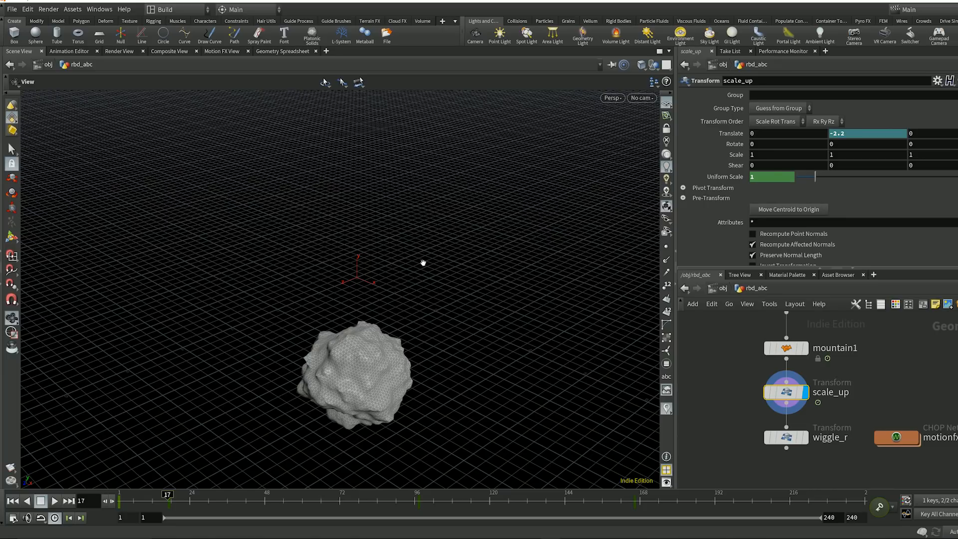
pyautogui.click(856, 137)
pyautogui.write('-.9')
pyautogui.press('Return')
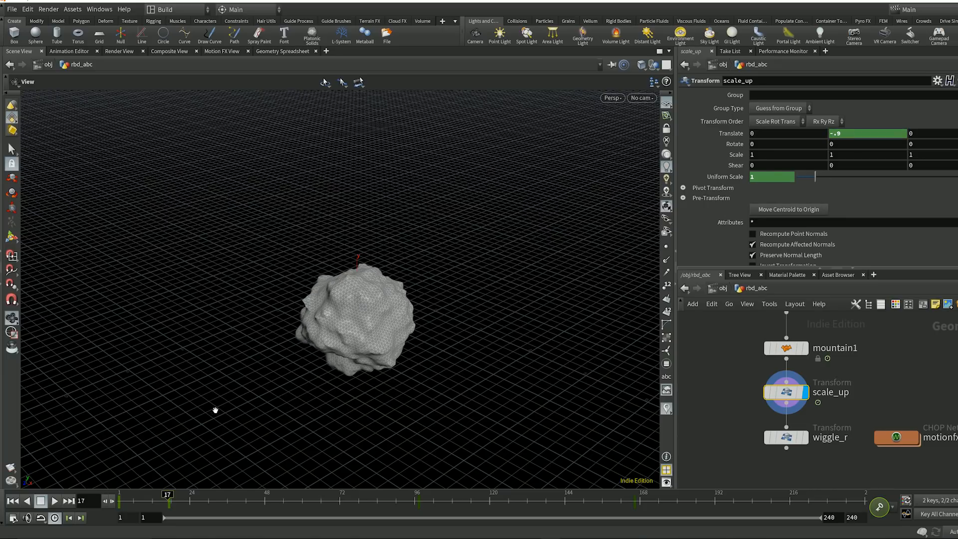
# At frame 97, set scale_up's Translate Y to 0 and keyframe it.
pyautogui.doubleClick(92, 501)
pyautogui.write('97')
pyautogui.press('Return')
pyautogui.doubleClick(881, 136)
pyautogui.write('0')
pyautogui.press('Return')
pyautogui.keyDown('alt'); pyautogui.click(875, 137); pyautogui.keyUp('alt')
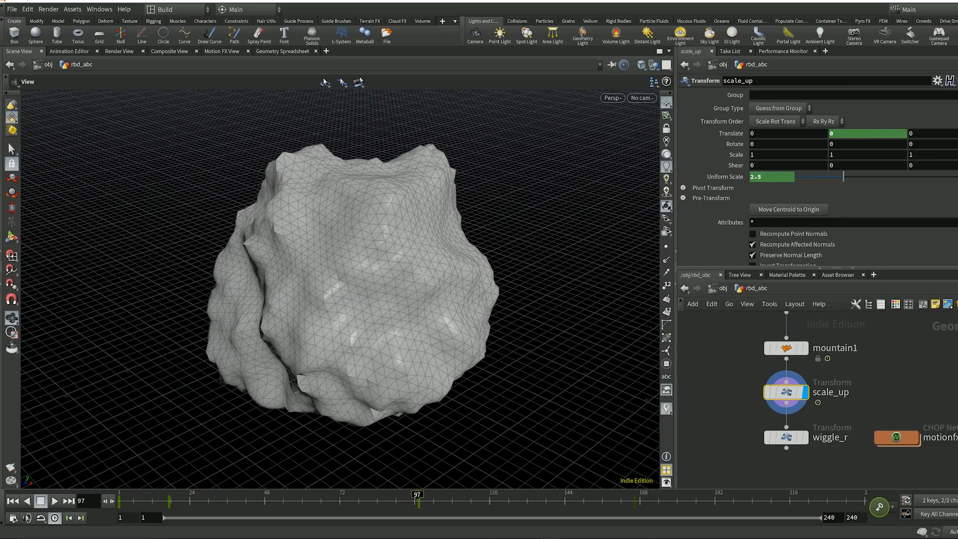
# At frame 166, set scale_up's Translate Y to -3.6 as a keyframe.
pyautogui.doubleClick(85, 501)
pyautogui.write('166')
pyautogui.press('Return')
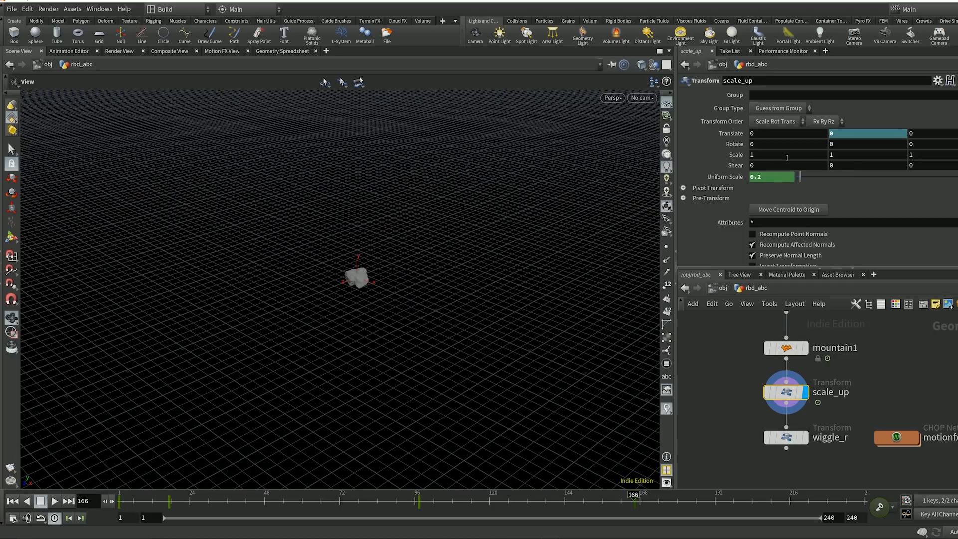
pyautogui.doubleClick(856, 134)
pyautogui.press('Return')
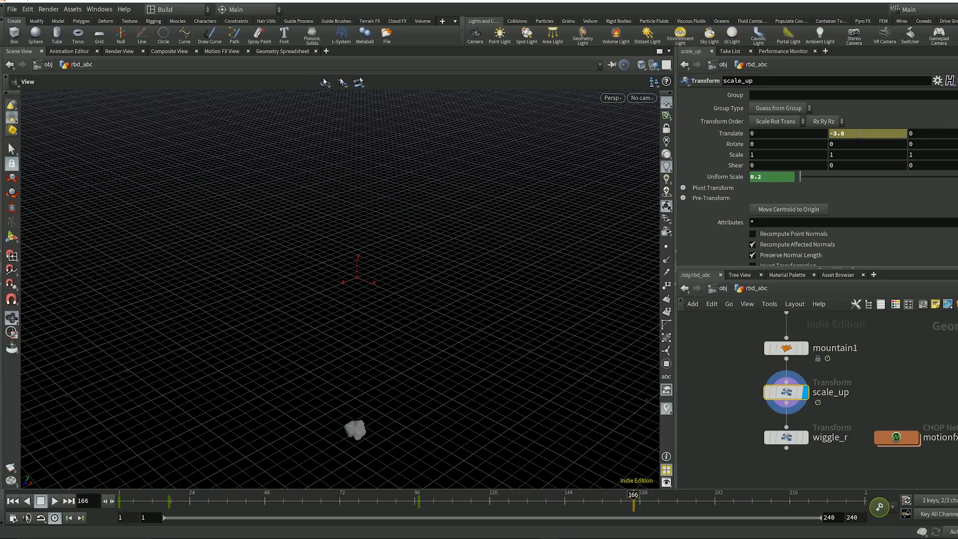
# Rewind to frame 1, display wiggle_r, and play the combined scaling and wiggle animation.
pyautogui.click(10, 503)
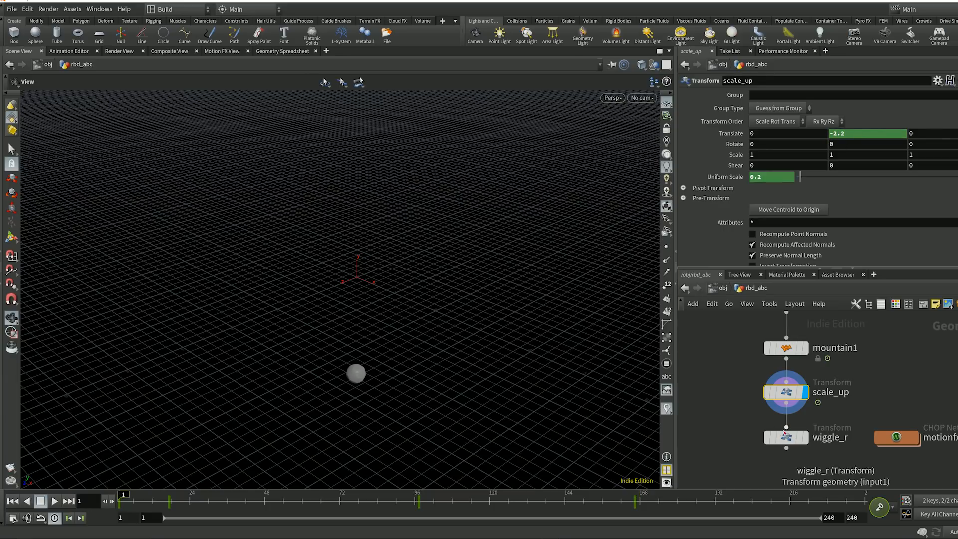
pyautogui.moveTo(807, 439)
pyautogui.click(807, 439)
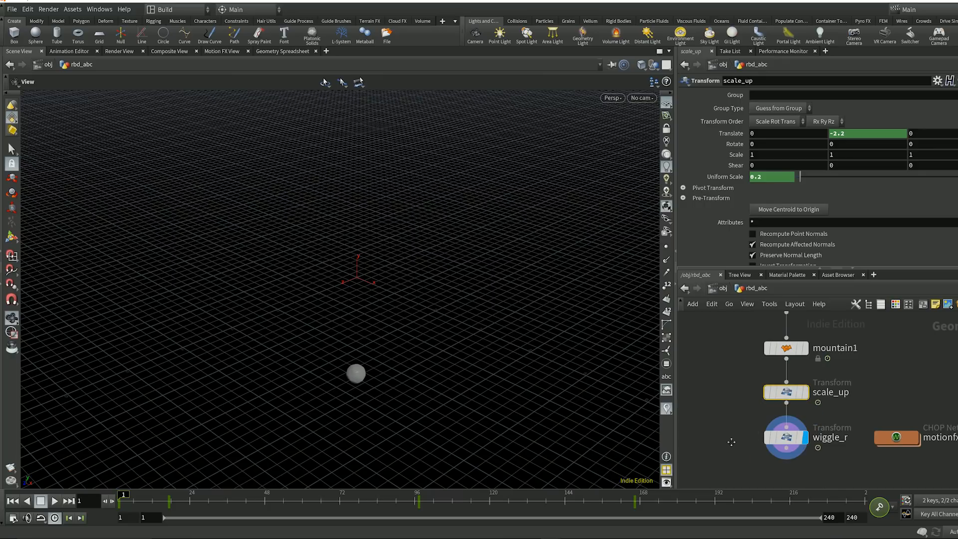
pyautogui.moveTo(740, 471); pyautogui.dragTo(760, 417, button='middle')
pyautogui.click(54, 501)
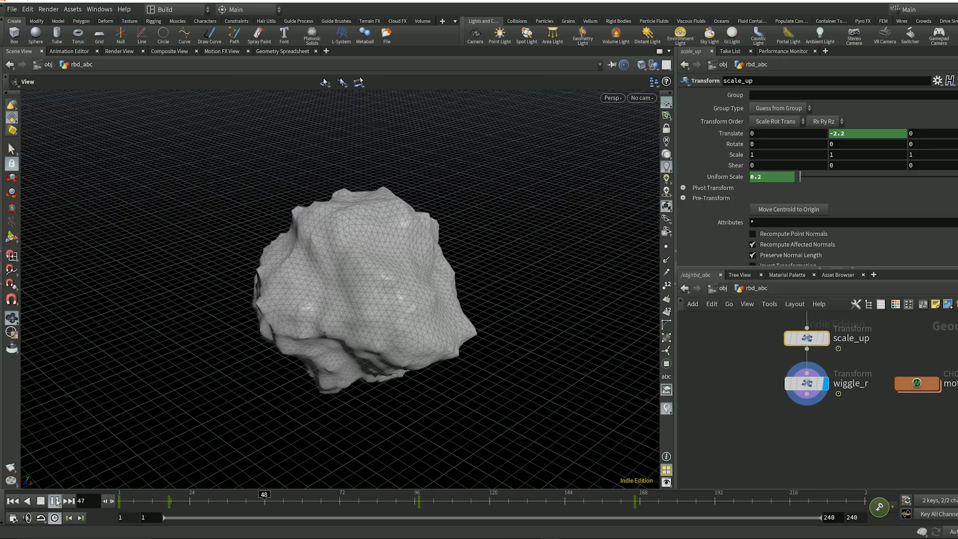
pyautogui.click(55, 501)
pyautogui.click(55, 501)
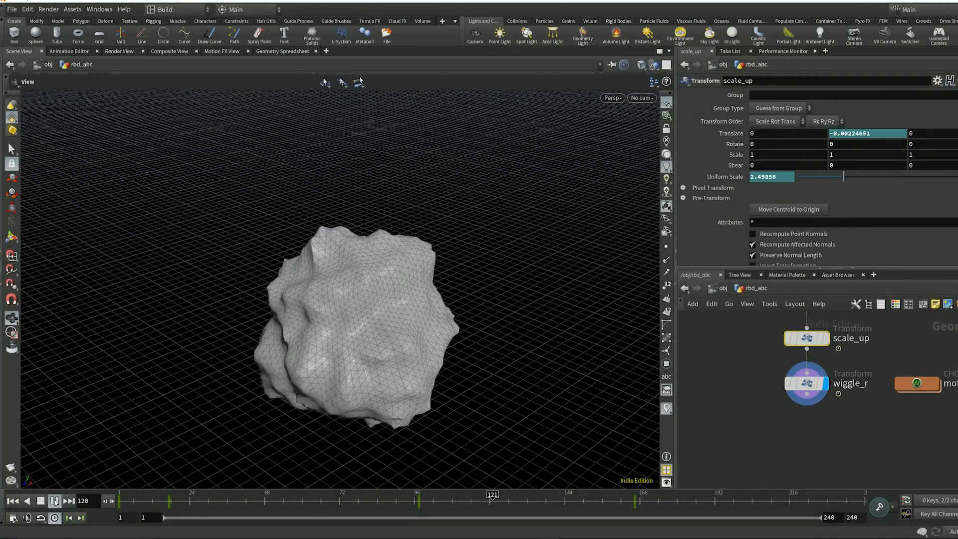
pyautogui.click(55, 501)
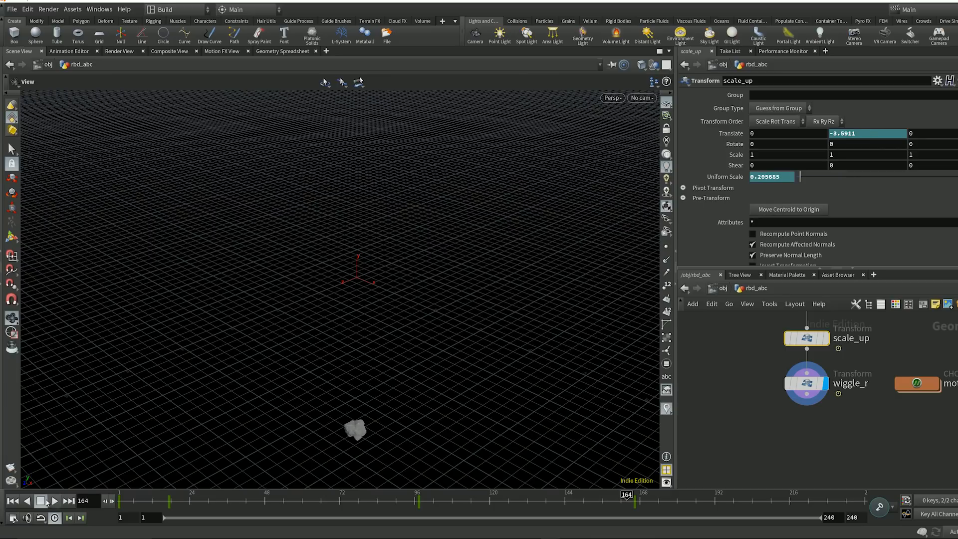
# Replay the animation from frame 1 to review the motion, and rewind to the start.
pyautogui.click(14, 500)
pyautogui.click(54, 500)
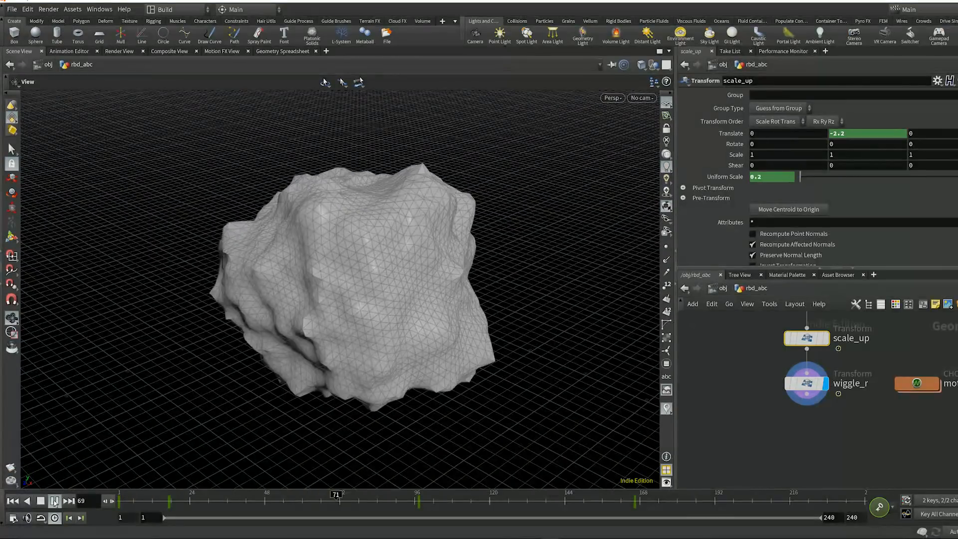
pyautogui.click(55, 501)
pyautogui.click(13, 501)
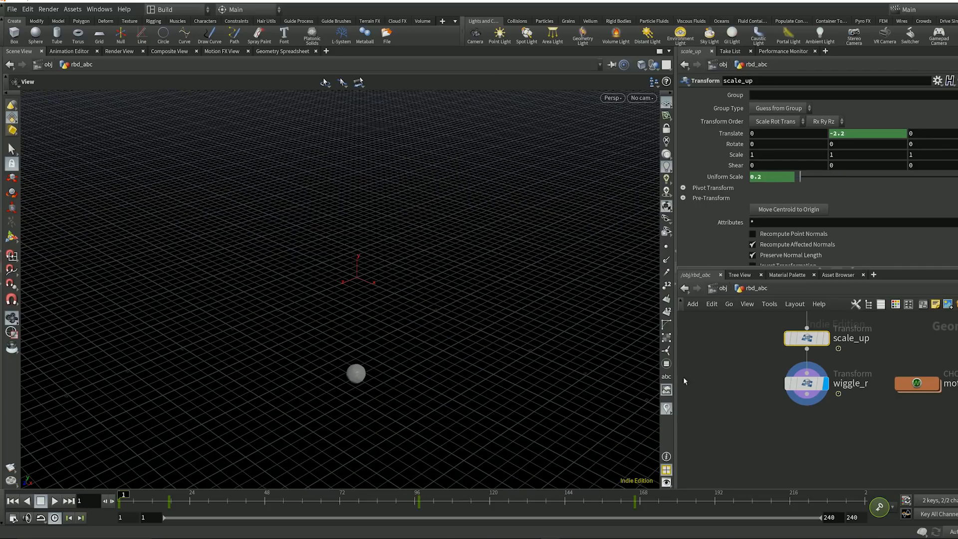
# Reorder the Transform nodes so wiggle_r follows mountain1 and feeds scale_up, and display scale_up.
pyautogui.moveTo(785, 370); pyautogui.dragTo(696, 396)
pyautogui.click(705, 414)
pyautogui.moveTo(798, 398); pyautogui.dragTo(799, 430)
pyautogui.click(813, 429)
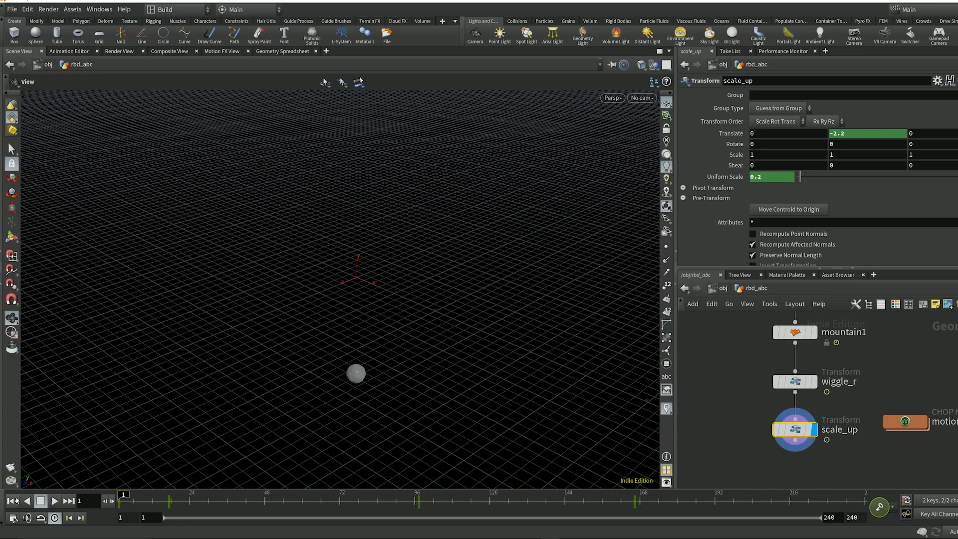
# Play the animation with the reordered transforms, and rewind to frame 1.
pyautogui.click(54, 501)
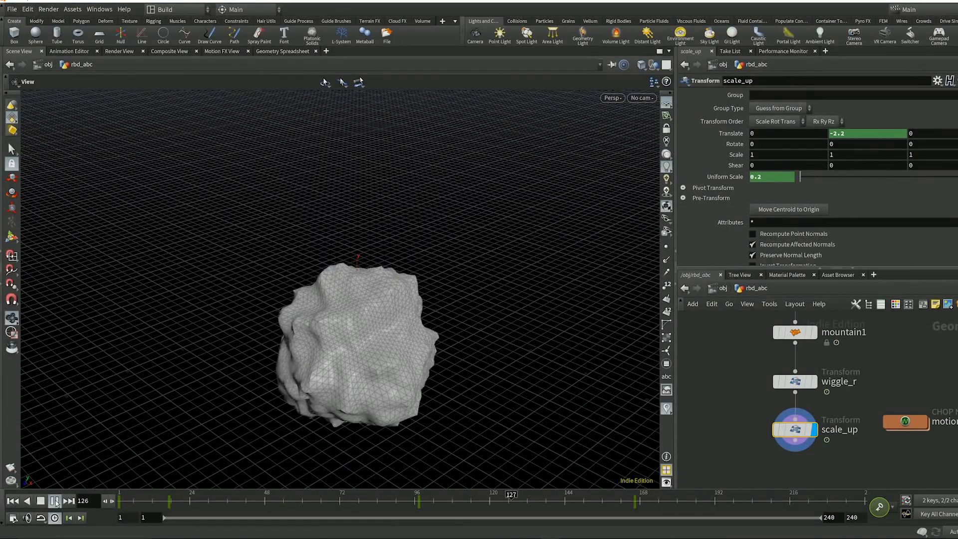
pyautogui.click(40, 501)
pyautogui.click(13, 501)
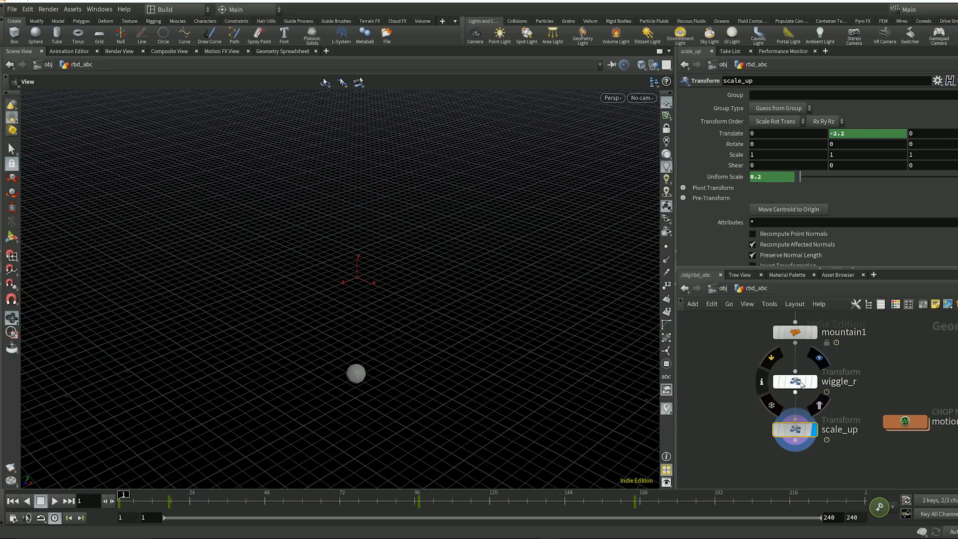
# Move the motionfx node up beside wiggle_r in the network.
pyautogui.moveTo(746, 394); pyautogui.dragTo(745, 365, button='middle')
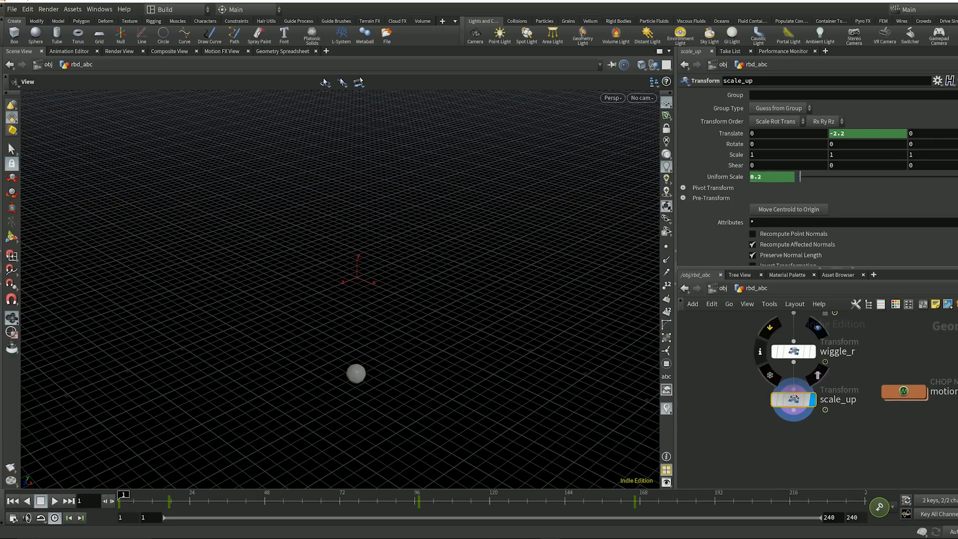
pyautogui.moveTo(780, 439); pyautogui.dragTo(773, 412, button='middle')
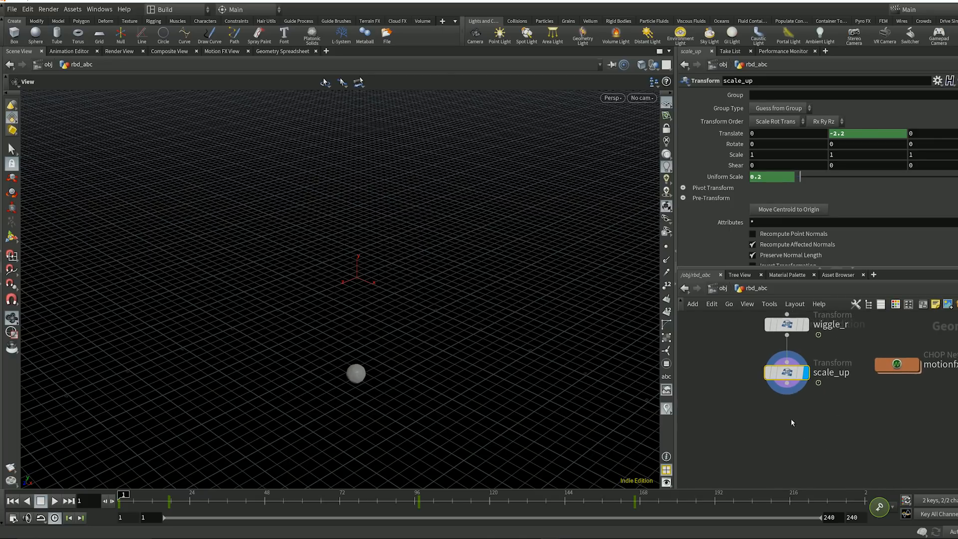
pyautogui.moveTo(902, 364); pyautogui.dragTo(907, 326)
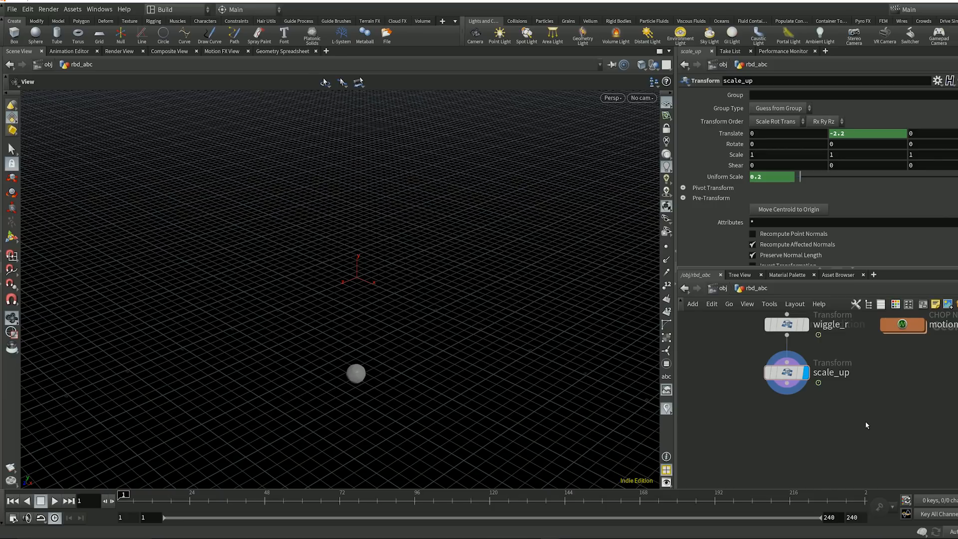
# Add a Subdivide node below scale_up, connect scale_up to its input, and display it.
pyautogui.press('Tab')
pyautogui.press('Escape')
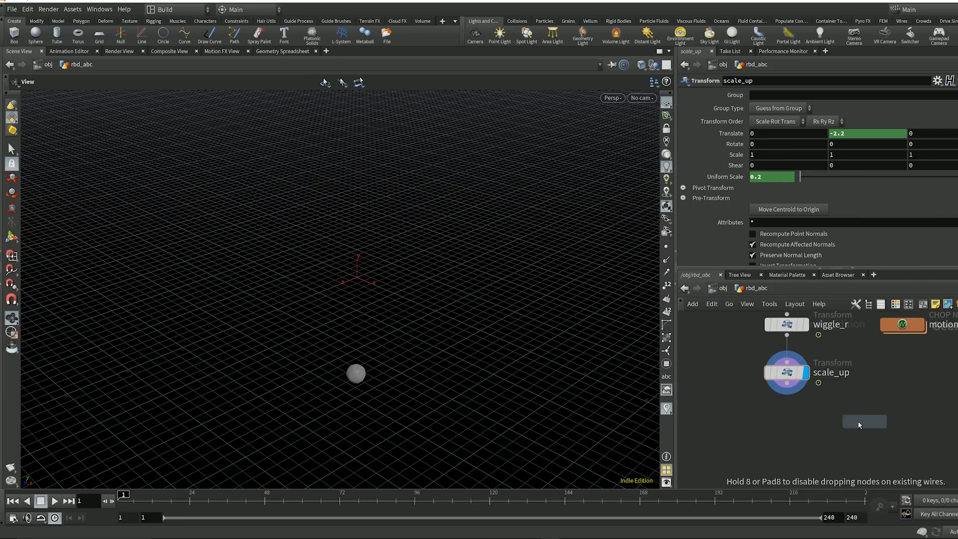
pyautogui.click(786, 431)
pyautogui.moveTo(787, 394); pyautogui.dragTo(778, 419)
pyautogui.click(778, 419)
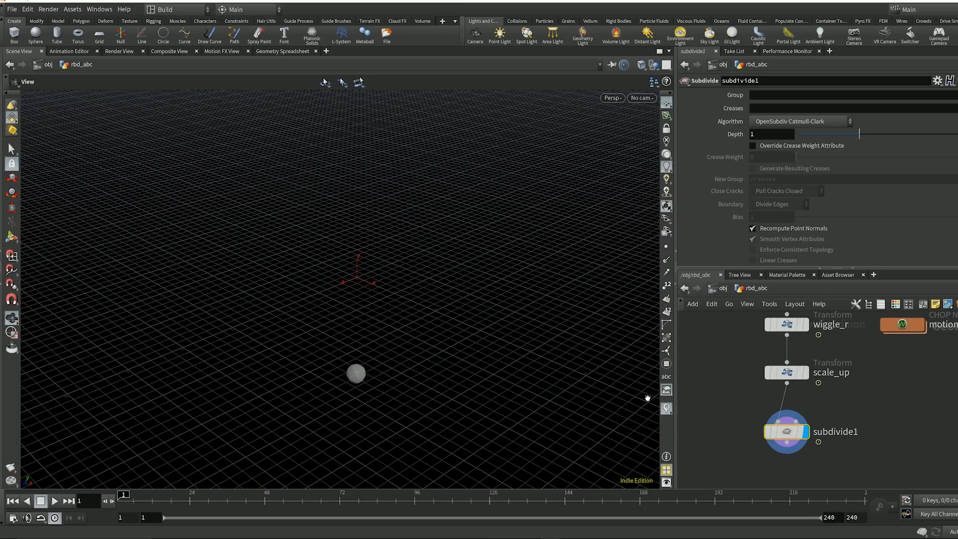
# Play the subdivided animation to about frame 22, compare the surface with subdivide1 bypassed and active, and rewind to frame 1.
pyautogui.click(54, 500)
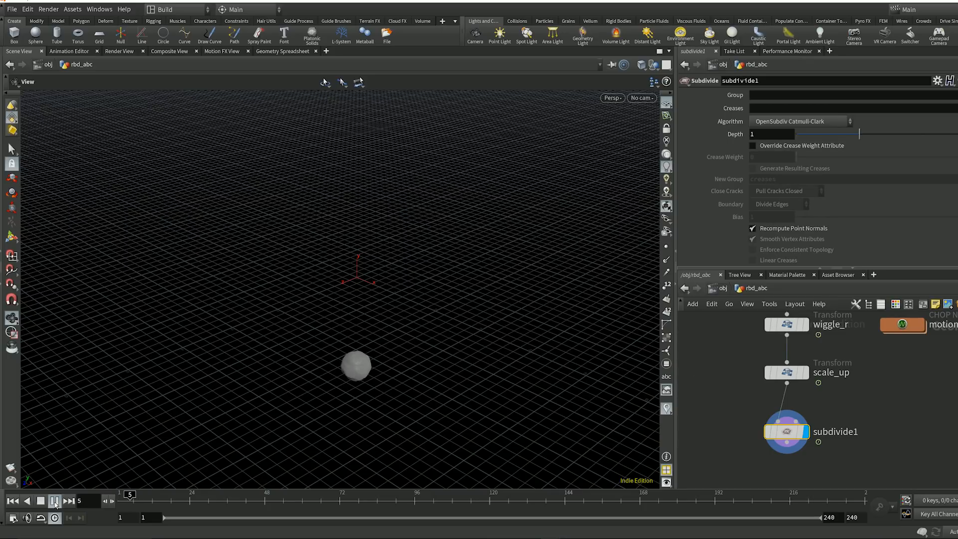
pyautogui.click(55, 502)
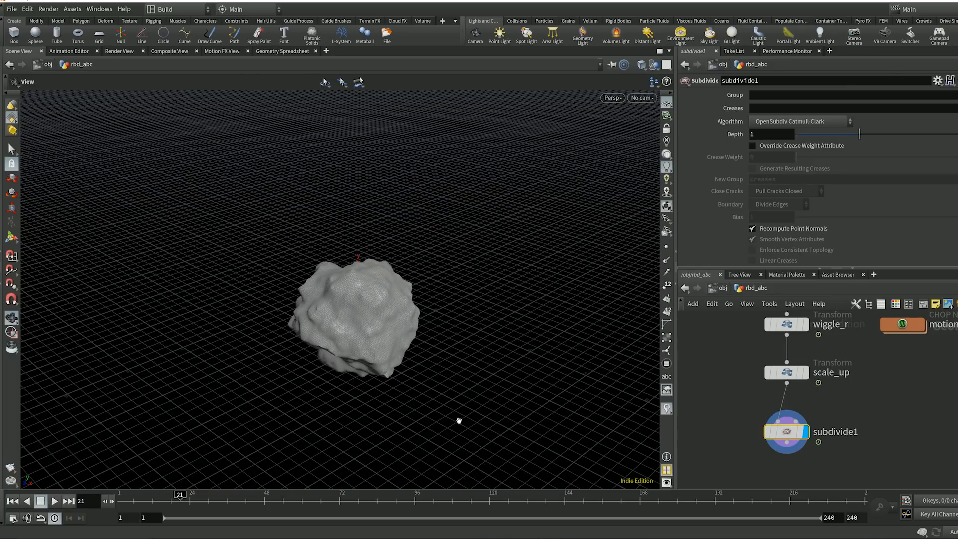
pyautogui.moveTo(767, 432)
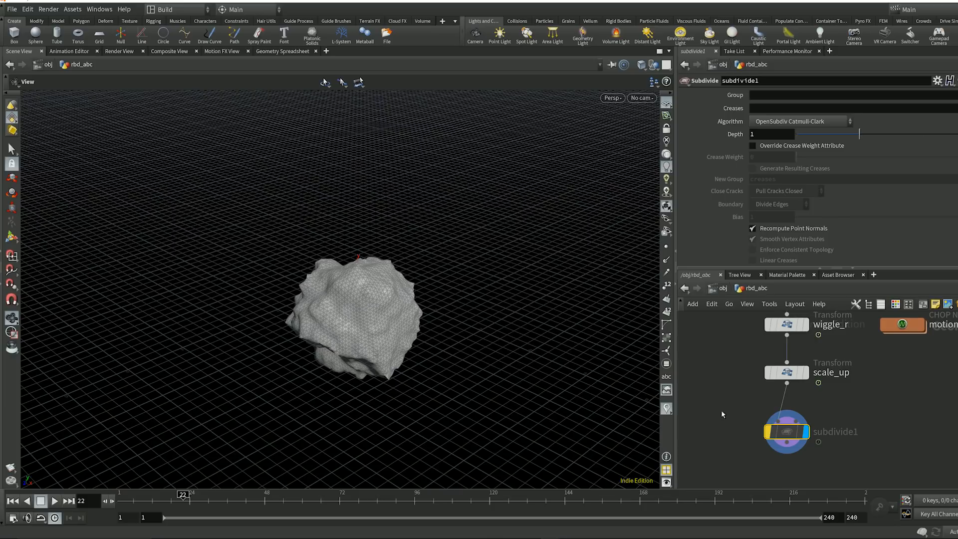
pyautogui.click(773, 431)
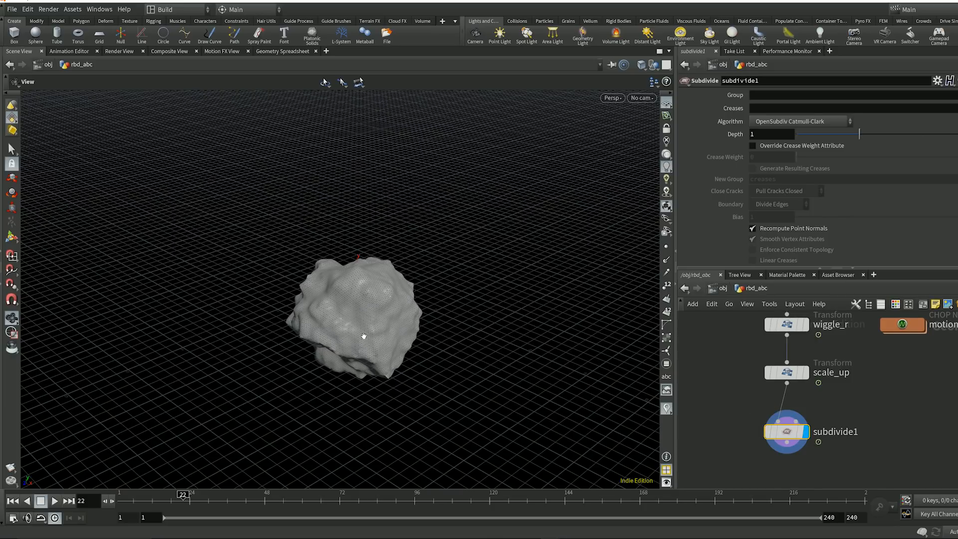
pyautogui.click(13, 501)
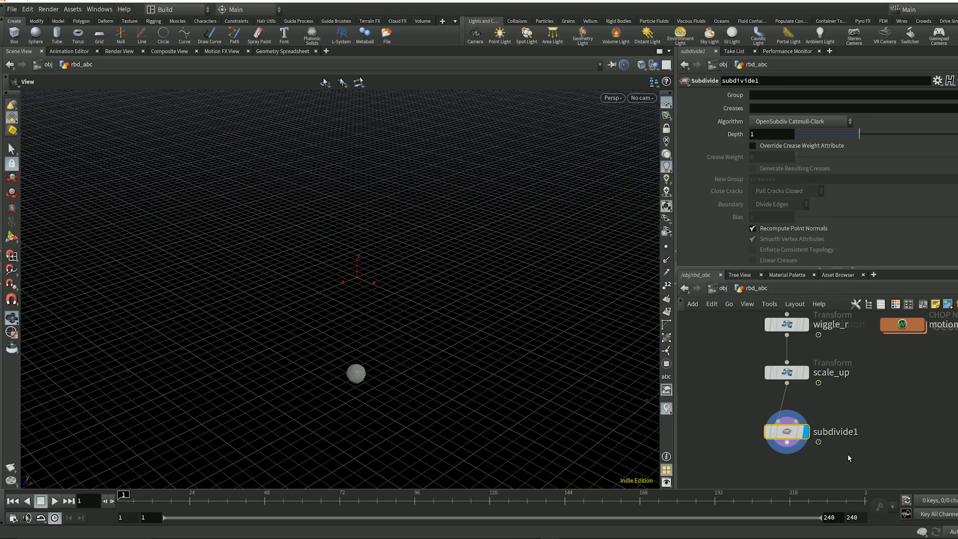
# Add a Normal node below subdivide1, connected to its output, and display it.
pyautogui.moveTo(896, 449); pyautogui.dragTo(890, 406, button='middle')
pyautogui.press('Tab')
pyautogui.press('Escape')
pyautogui.click(798, 427)
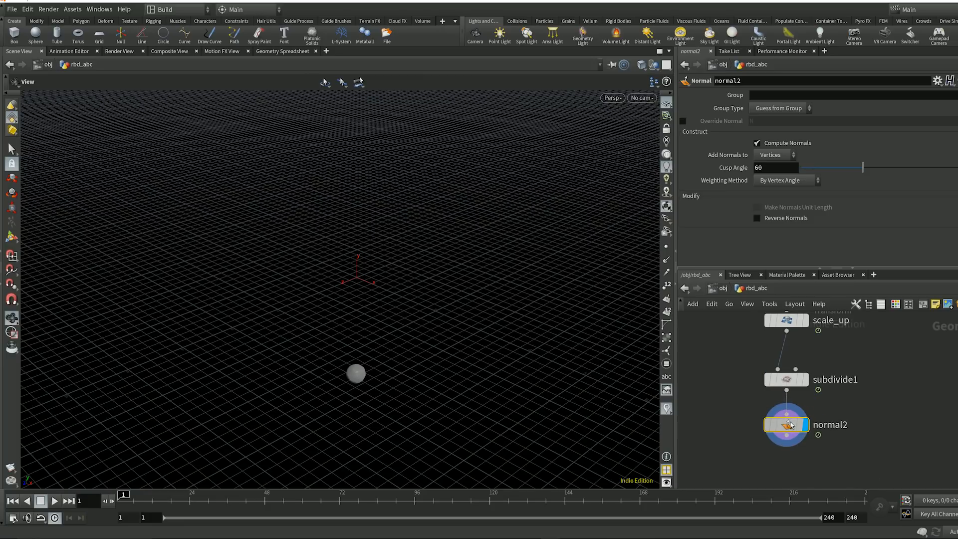
# Move subdivide1 and the new Normal node together closer beneath scale_up in the network.
pyautogui.scroll(-3, 865, 430)
pyautogui.scroll(1, 864, 430)
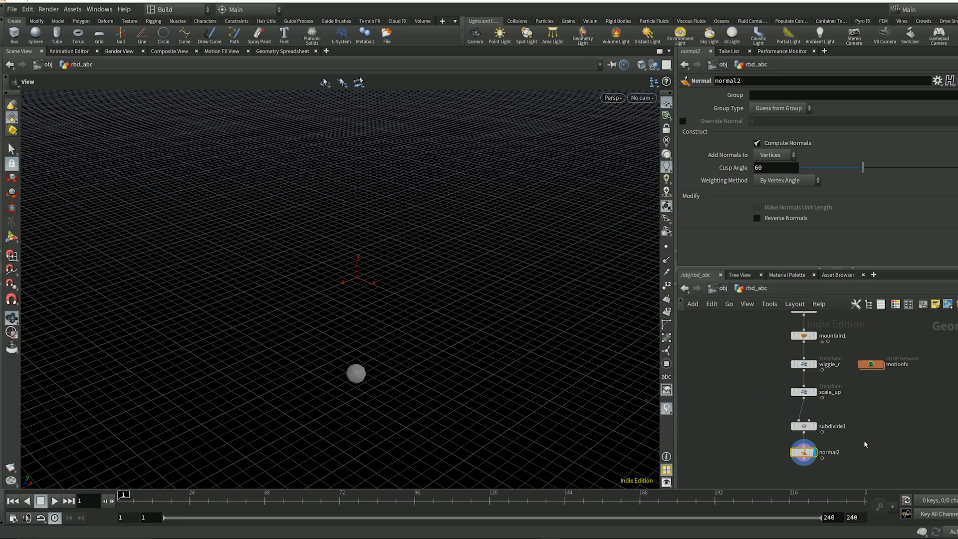
pyautogui.moveTo(864, 468); pyautogui.dragTo(805, 414)
pyautogui.click(902, 440)
pyautogui.moveTo(877, 449); pyautogui.dragTo(885, 417, button='middle')
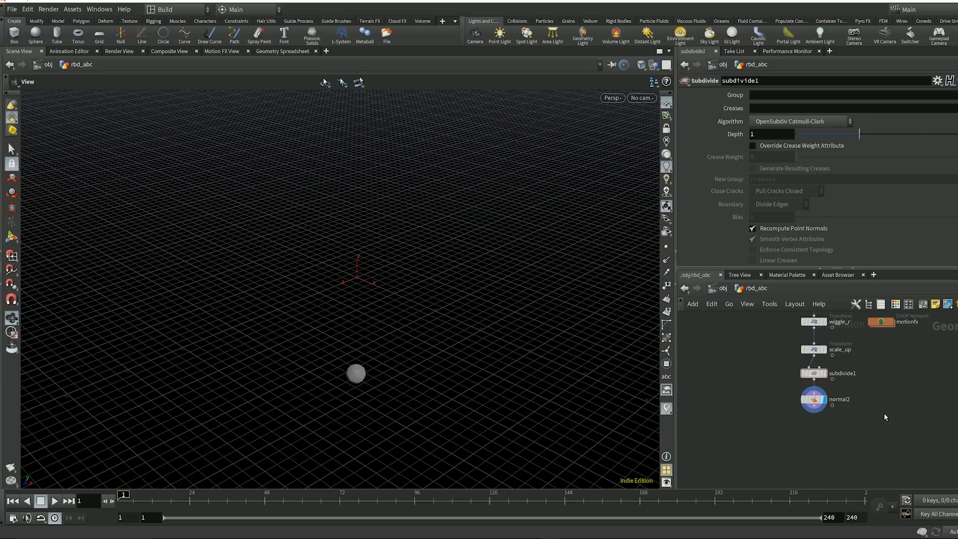
# Add an Attribute Rename node connected below normal2 and name it n_to_v.
pyautogui.moveTo(839, 424); pyautogui.dragTo(837, 411, button='middle')
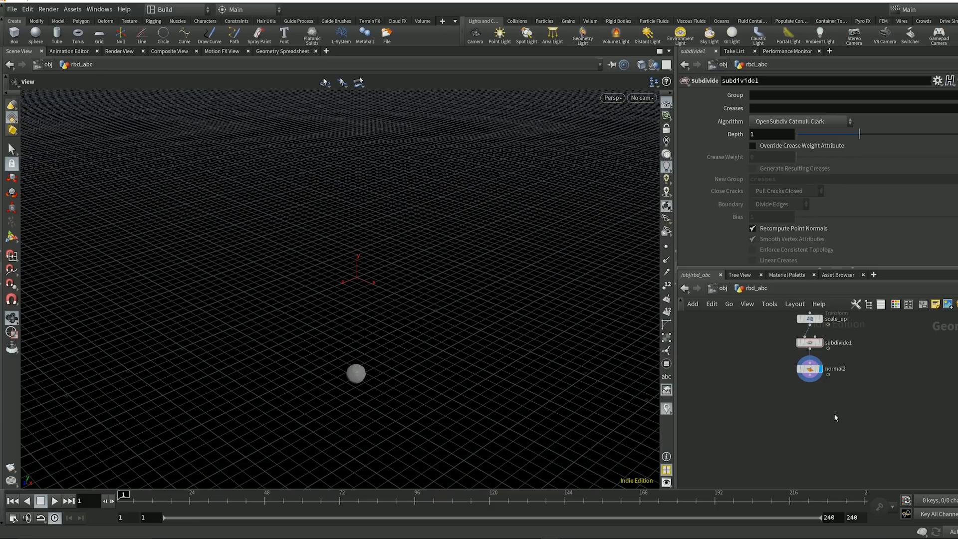
pyautogui.press('Tab')
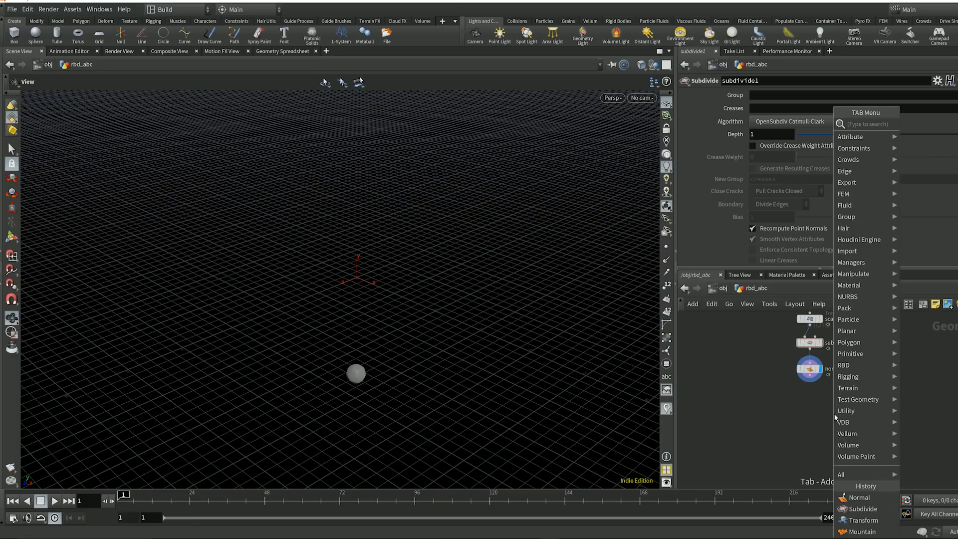
pyautogui.write('atr')
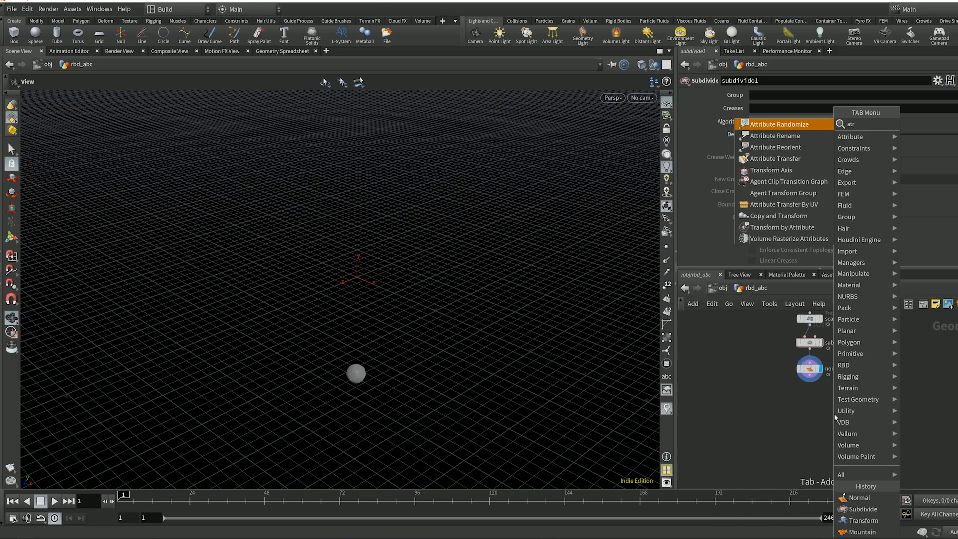
pyautogui.click(787, 136)
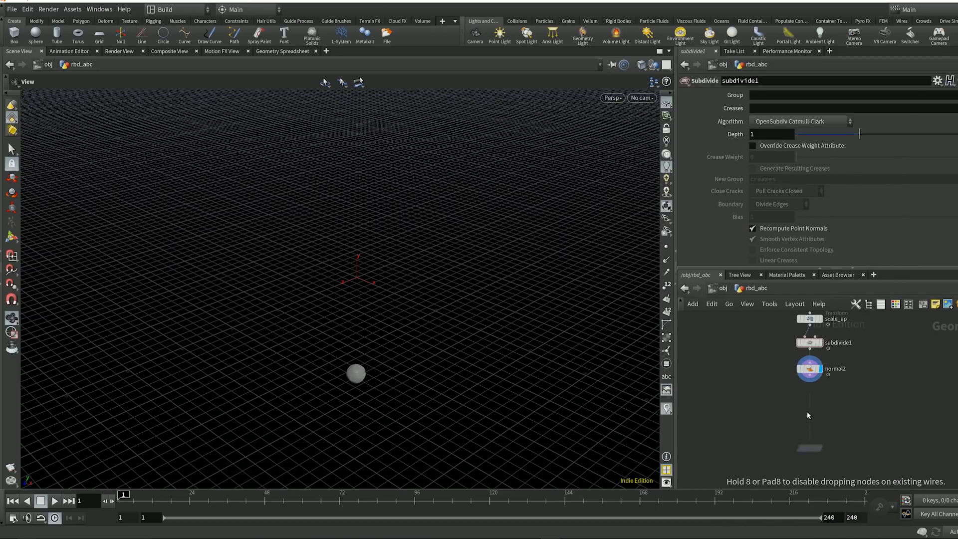
pyautogui.click(809, 404)
pyautogui.click(809, 398)
pyautogui.click(809, 382)
pyautogui.doubleClick(838, 405)
pyautogui.write('n_to_v')
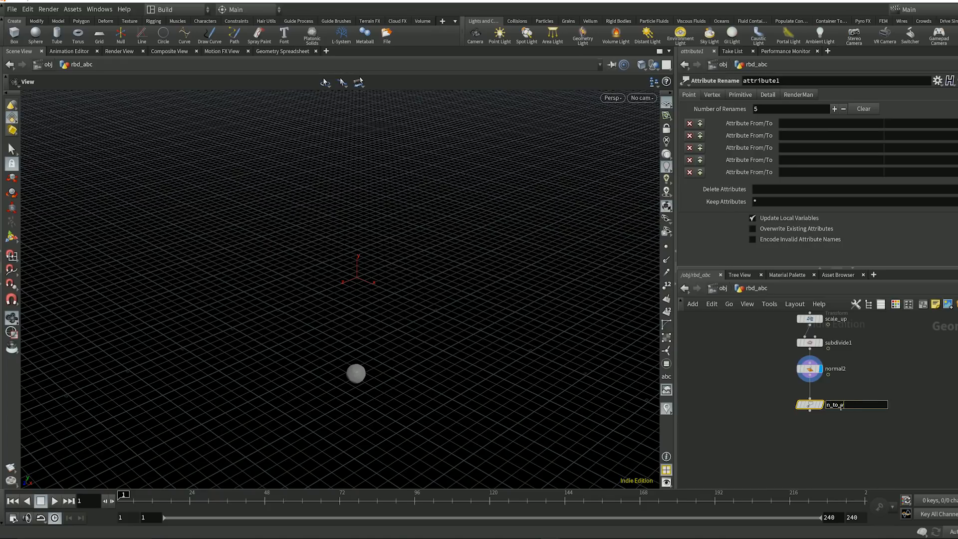
pyautogui.press('Return')
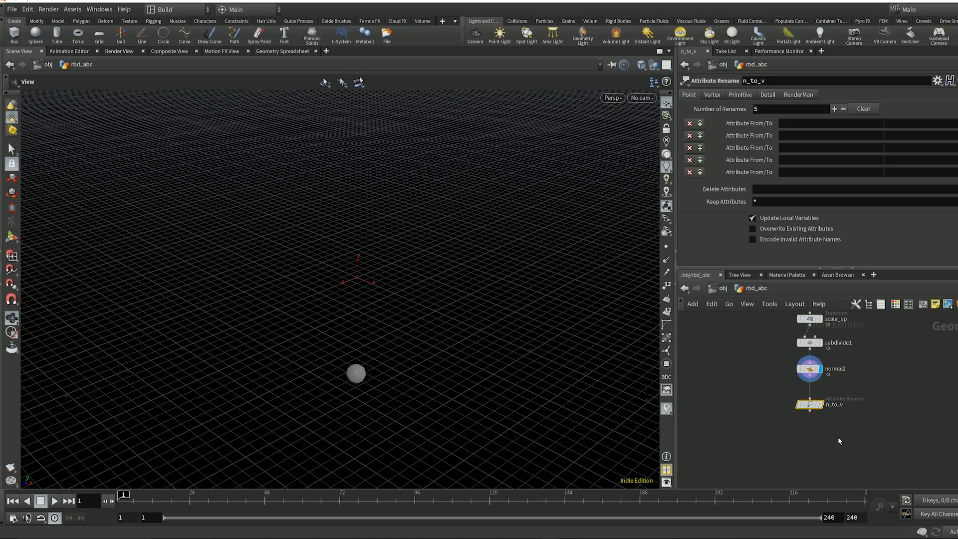
# Display n_to_v, set it to rename the attribute N to v, and inspect the node's attribute info.
pyautogui.click(824, 405)
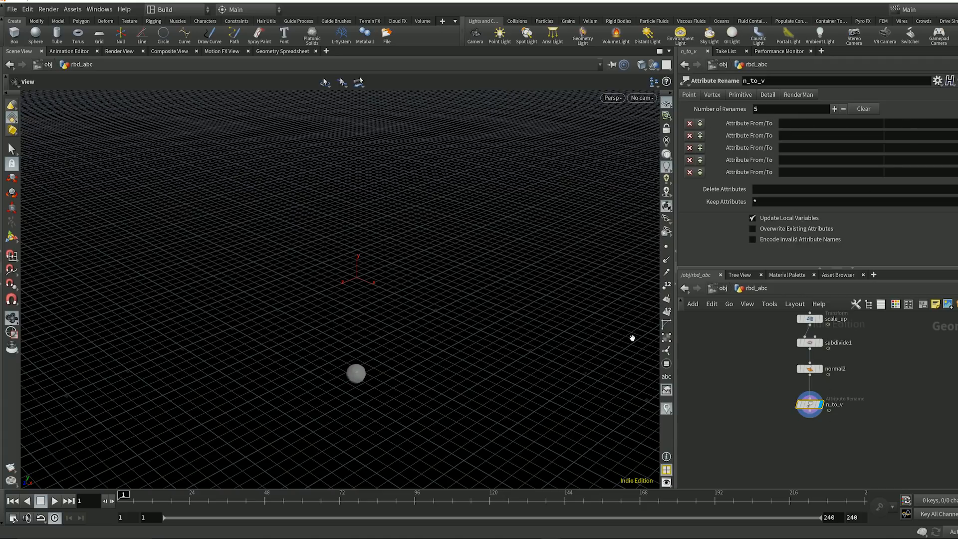
pyautogui.moveTo(812, 406)
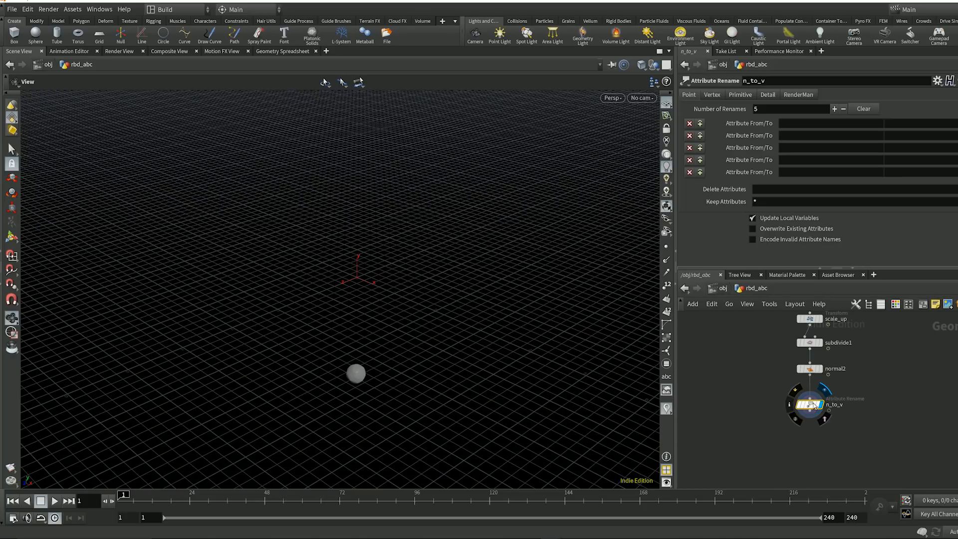
pyautogui.middleClick(814, 406)
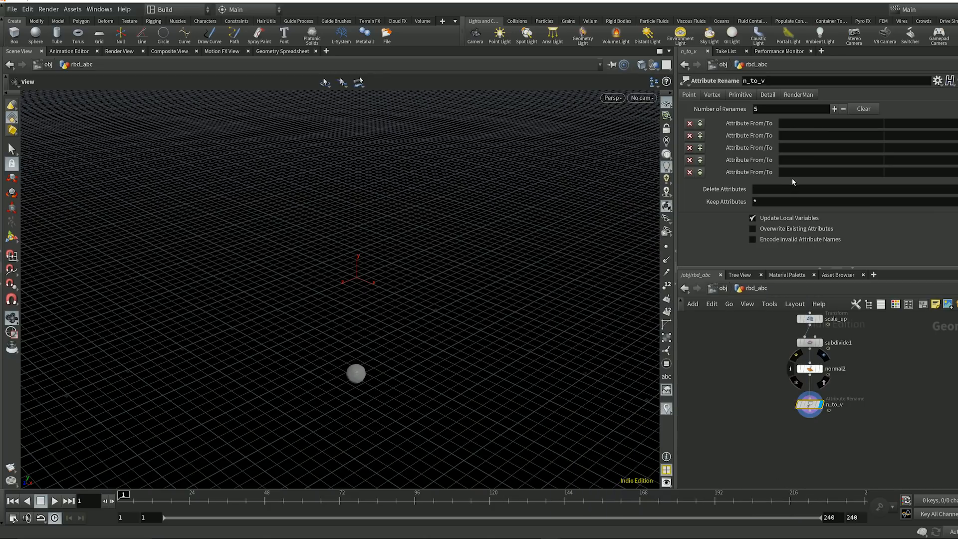
pyautogui.click(798, 124)
pyautogui.write('N')
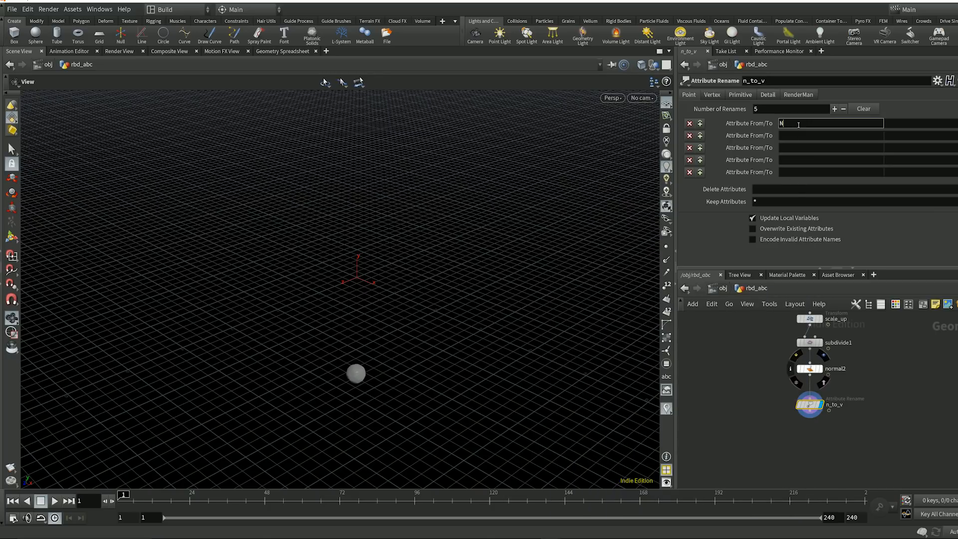
pyautogui.click(906, 123)
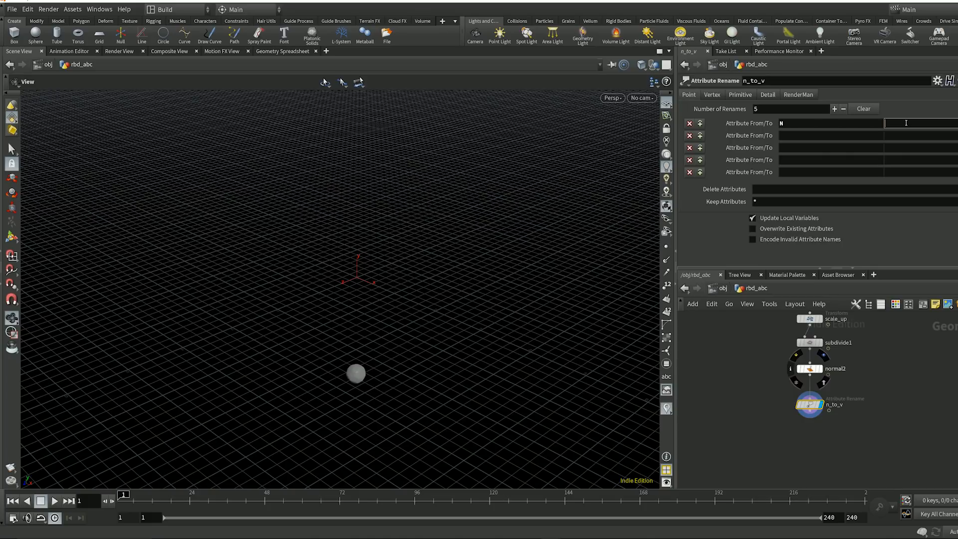
pyautogui.write('v')
pyautogui.press('Return')
pyautogui.middleClick(813, 407)
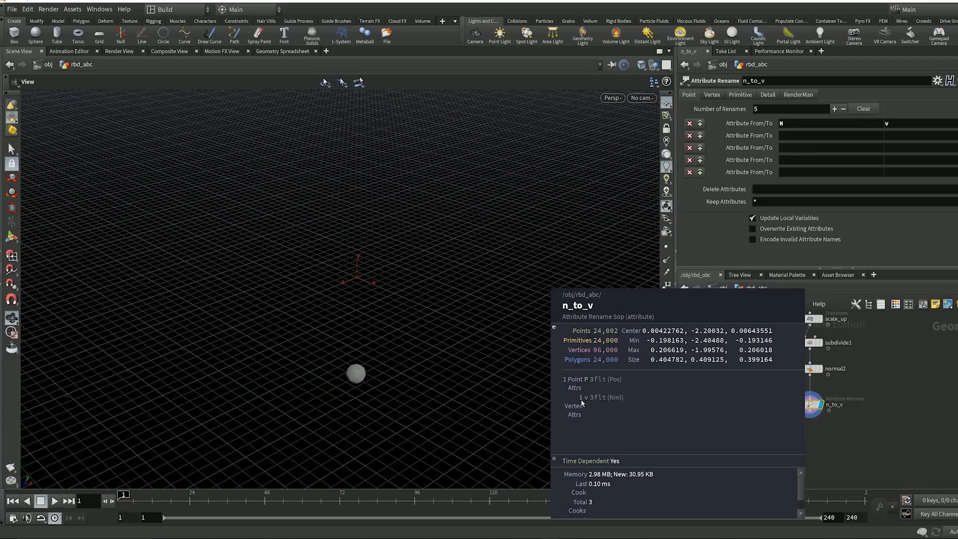
pyautogui.click(827, 439)
# Add a Pyro Source node below n_to_v in the network.
pyautogui.moveTo(811, 438); pyautogui.dragTo(820, 408, button='middle')
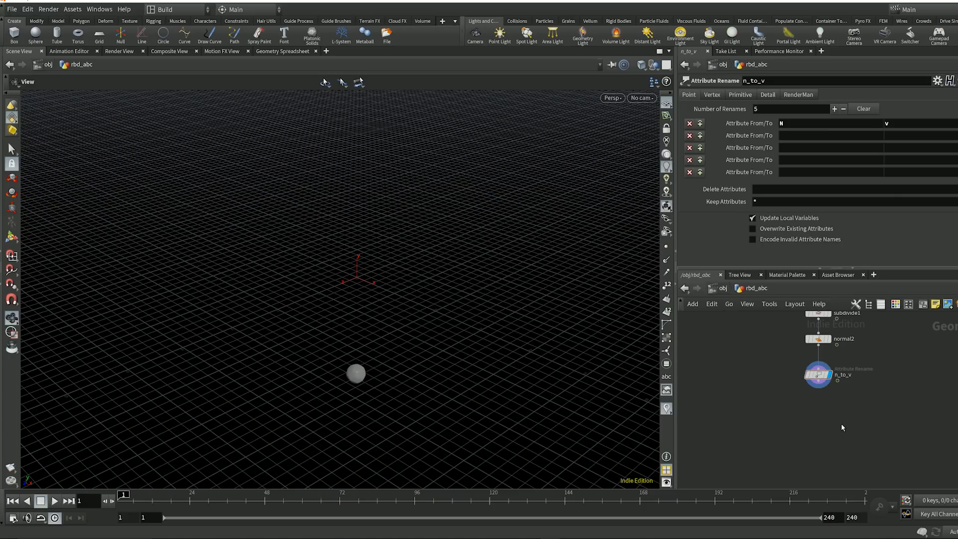
pyautogui.press('Tab')
pyautogui.write('py')
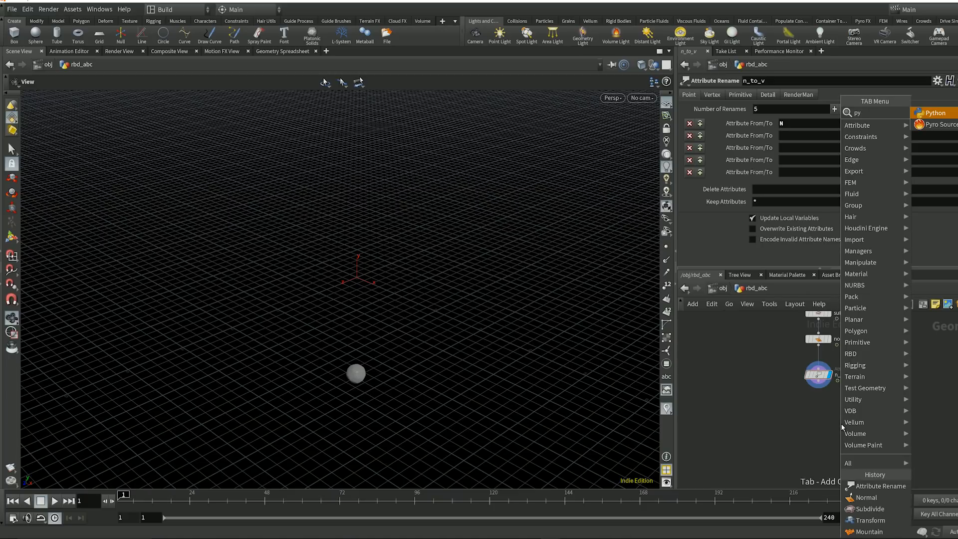
pyautogui.press('Return')
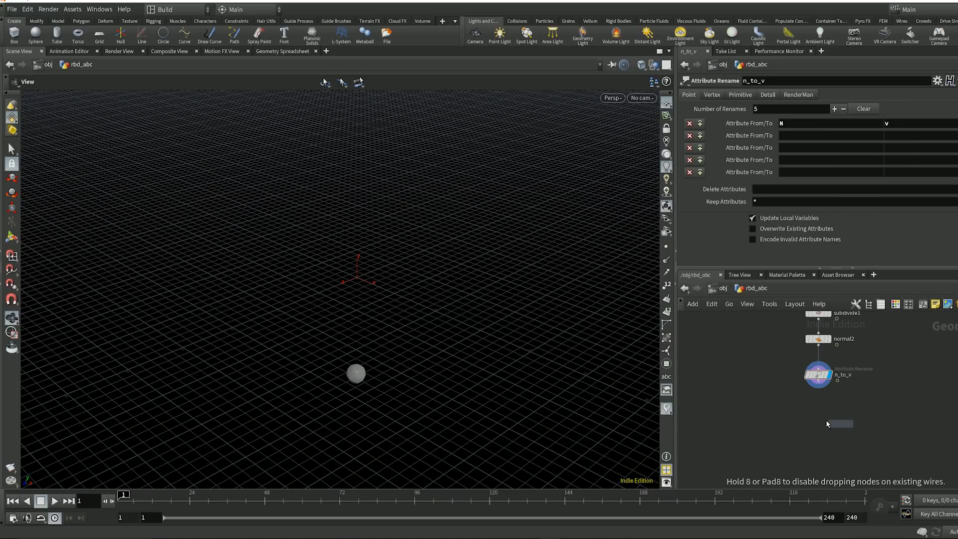
pyautogui.click(821, 405)
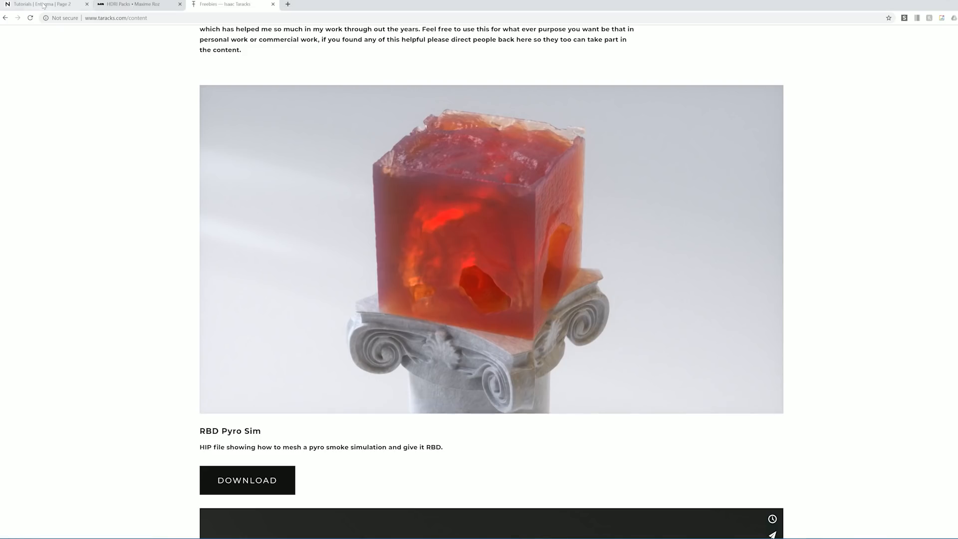
# In the web browser, look through the Entagma tutorials list for the Houdini 17 quicktip on setting up colored smoke.
pyautogui.hotkey('ctrl', '1')
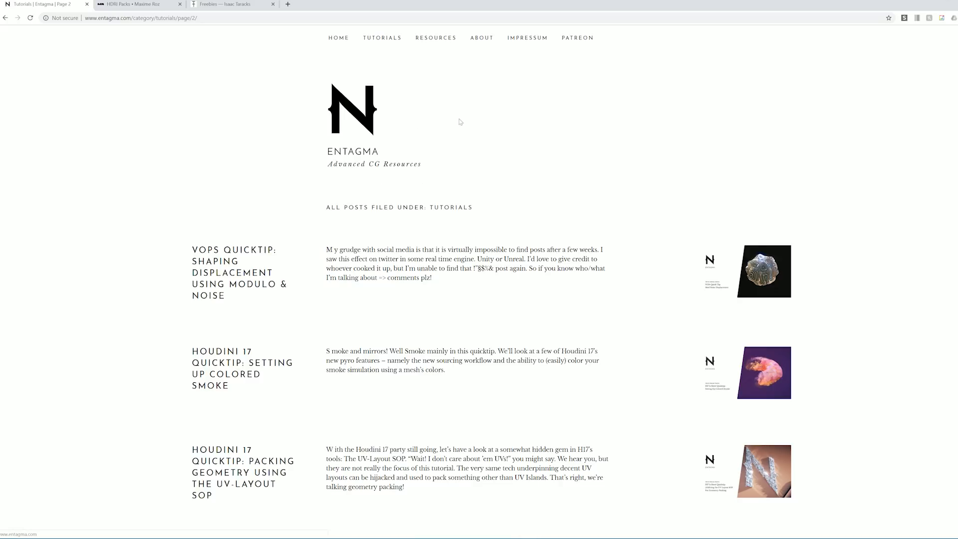
pyautogui.scroll(-1, 846, 277)
pyautogui.scroll(1, 846, 277)
pyautogui.scroll(-2, 496, 175)
pyautogui.scroll(-2, 496, 175)
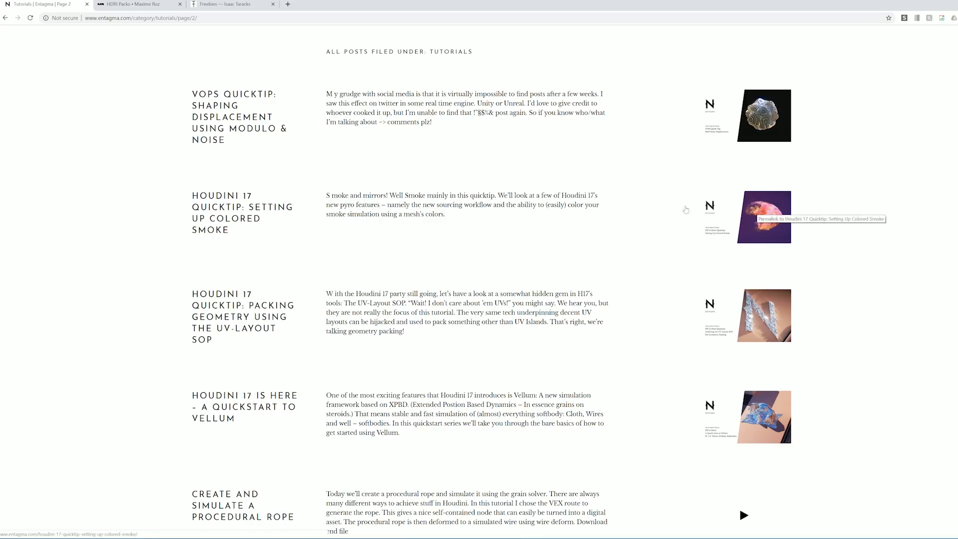
pyautogui.scroll(2, 635, 235)
pyautogui.scroll(-1, 636, 233)
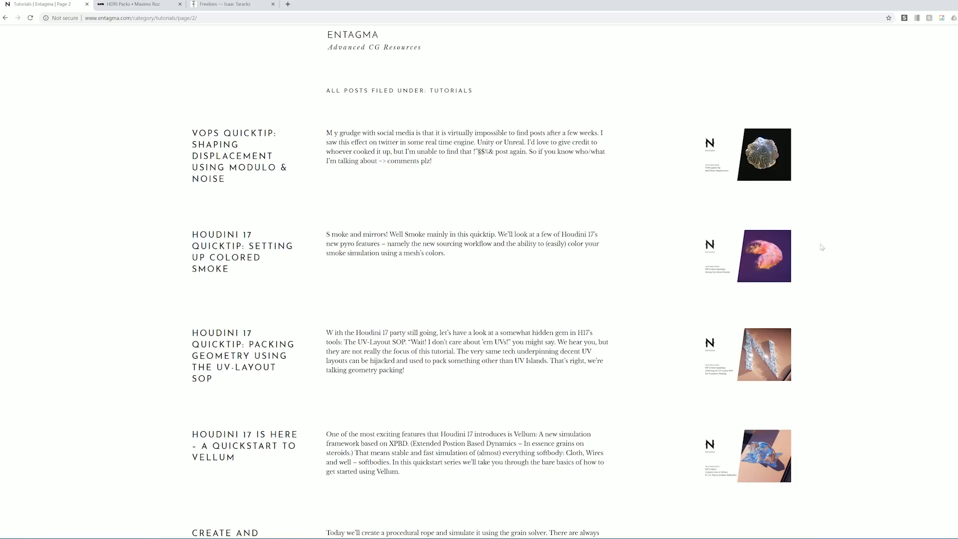
pyautogui.scroll(-11, 671, 250)
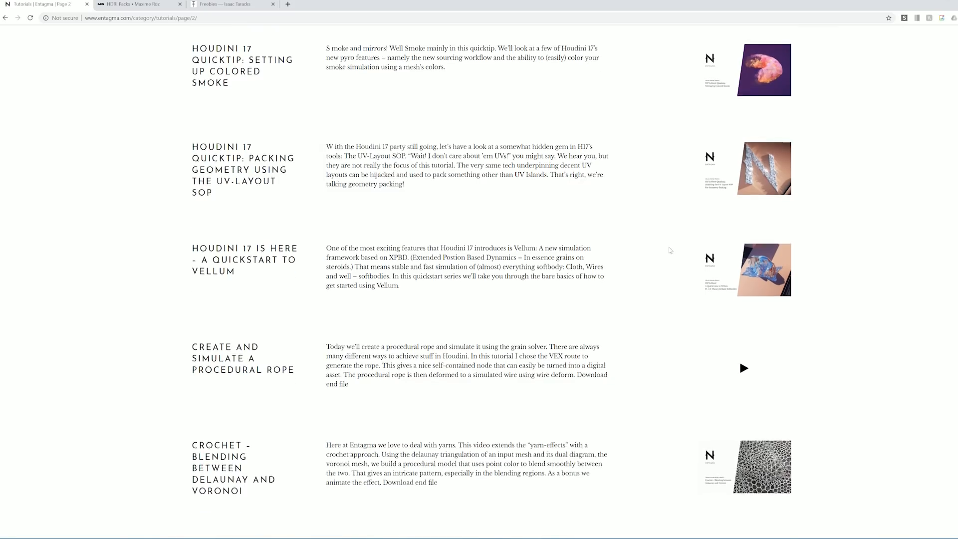
pyautogui.scroll(-7, 667, 252)
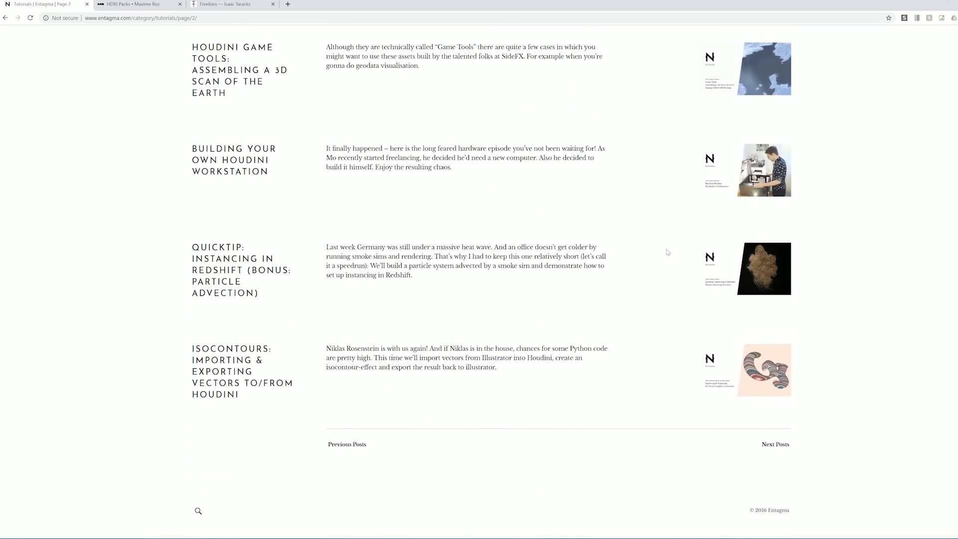
pyautogui.scroll(20, 665, 258)
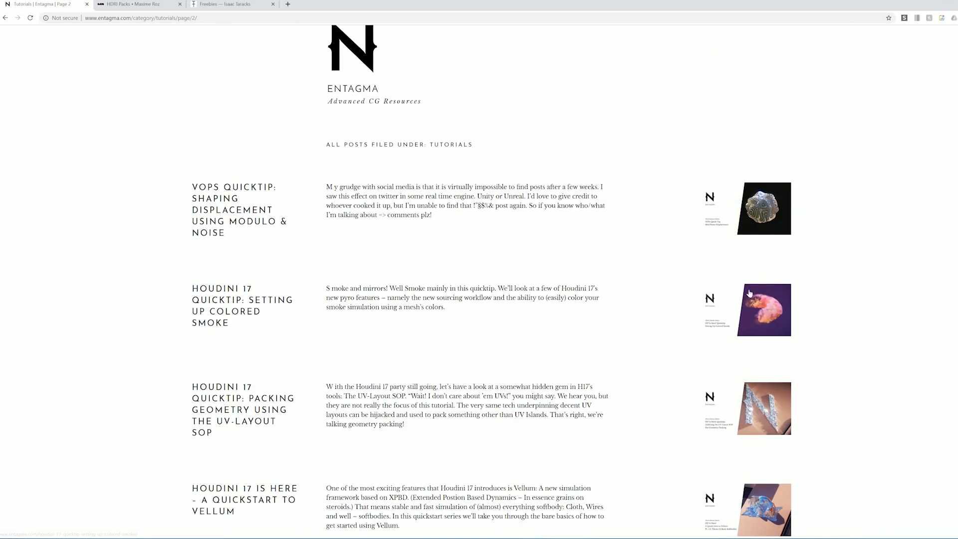
pyautogui.scroll(1, 823, 304)
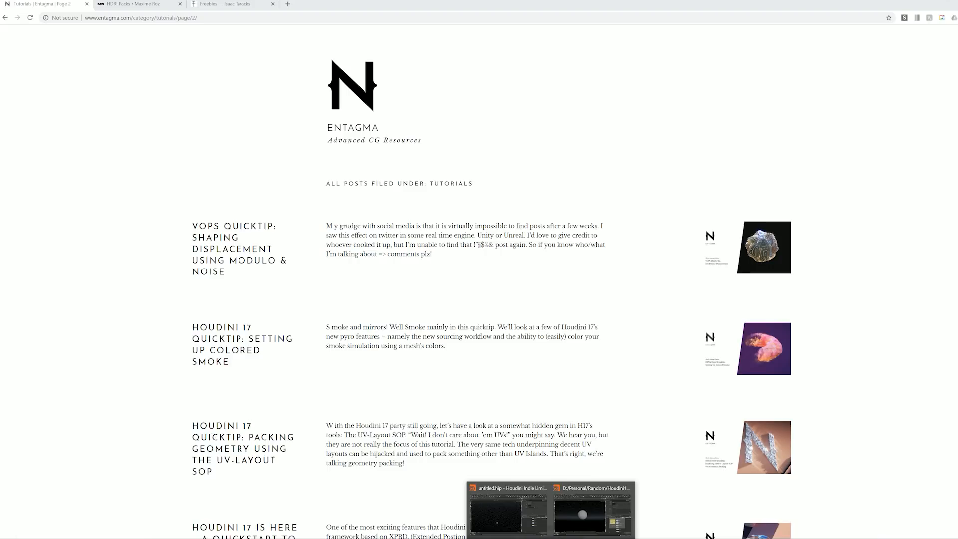
# Switch back to the untitled.hip scene in Houdini, connect n_to_v to the first input of pyrosource1, and display pyrosource1.
pyautogui.click(578, 528)
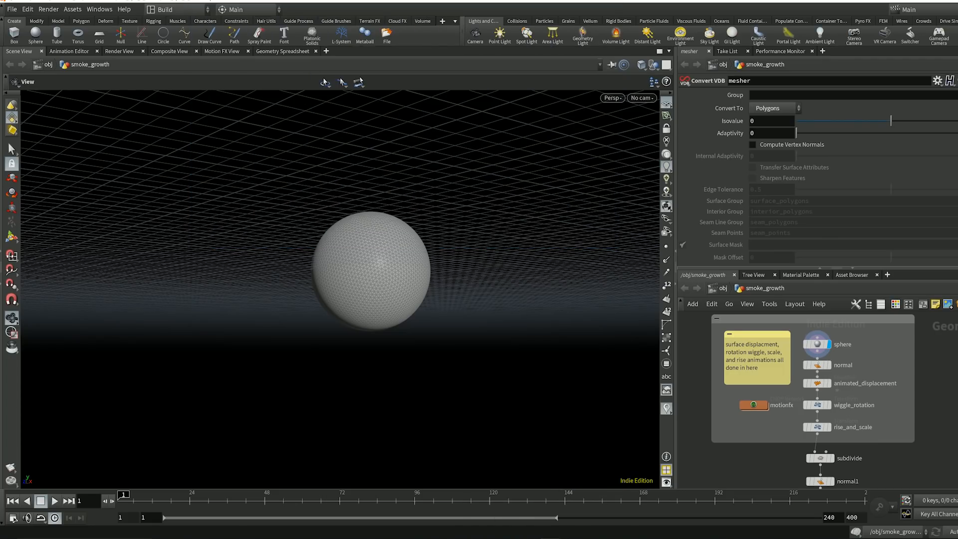
pyautogui.moveTo(551, 537)
pyautogui.click(514, 522)
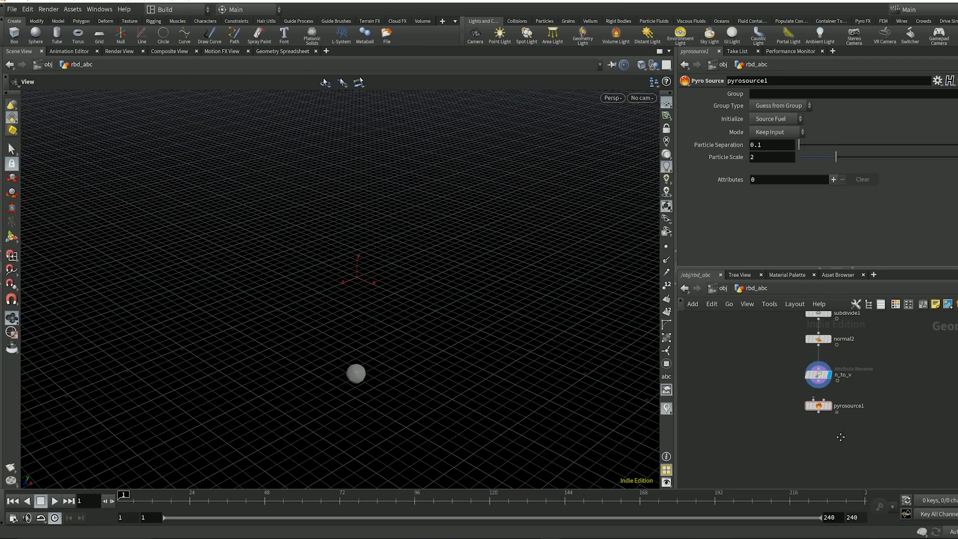
pyautogui.moveTo(842, 439); pyautogui.dragTo(824, 421, button='middle')
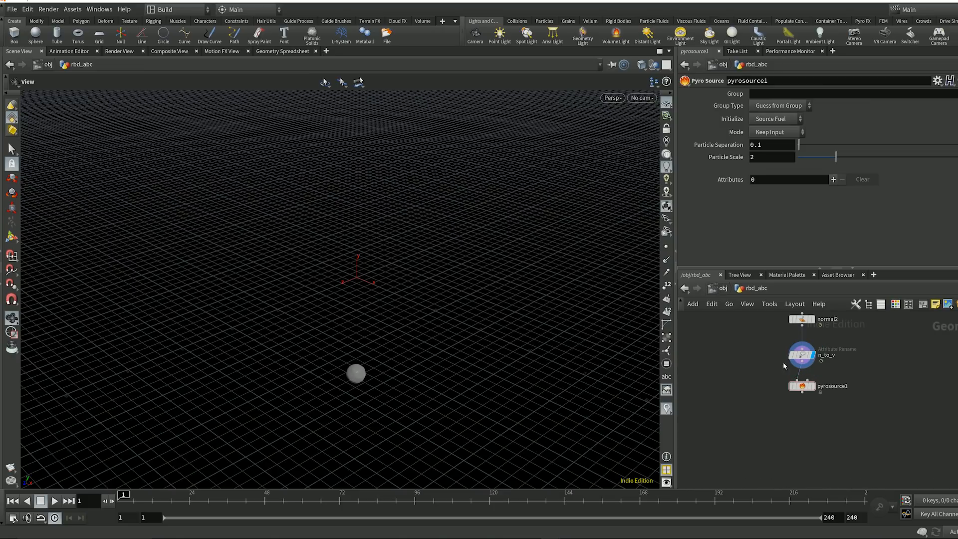
pyautogui.click(812, 385)
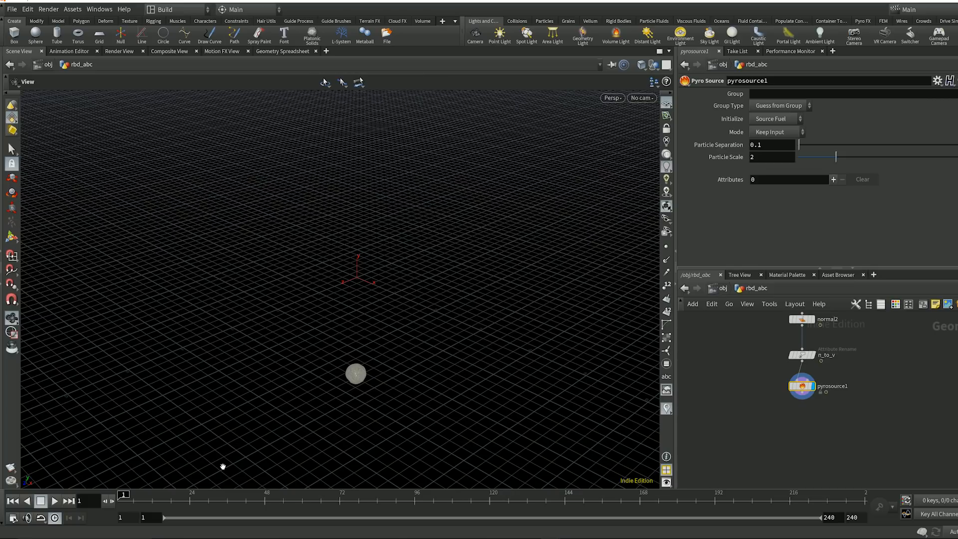
# Set pyrosource1's mode to Surface Scatter and play the animation from the first frame to check the scattered points.
pyautogui.click(245, 495)
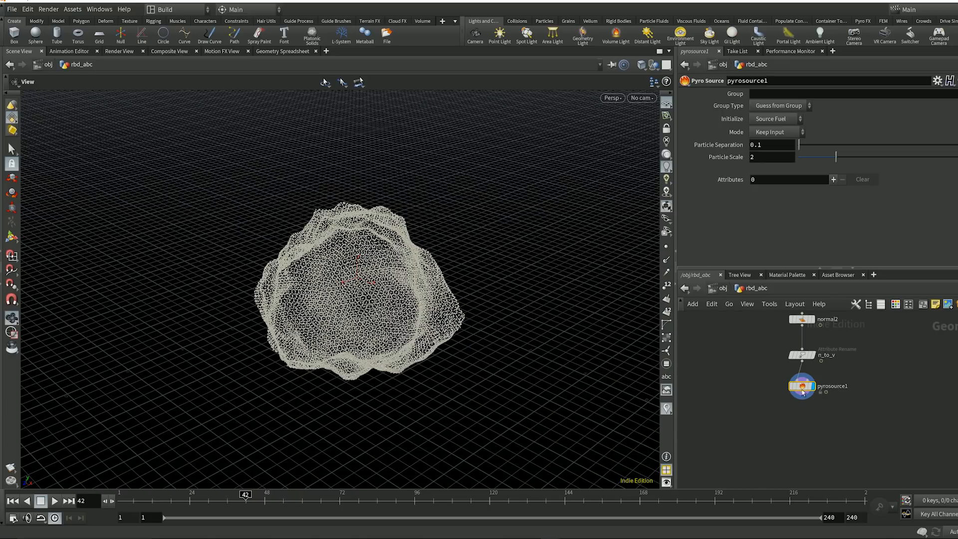
pyautogui.click(794, 133)
pyautogui.click(774, 143)
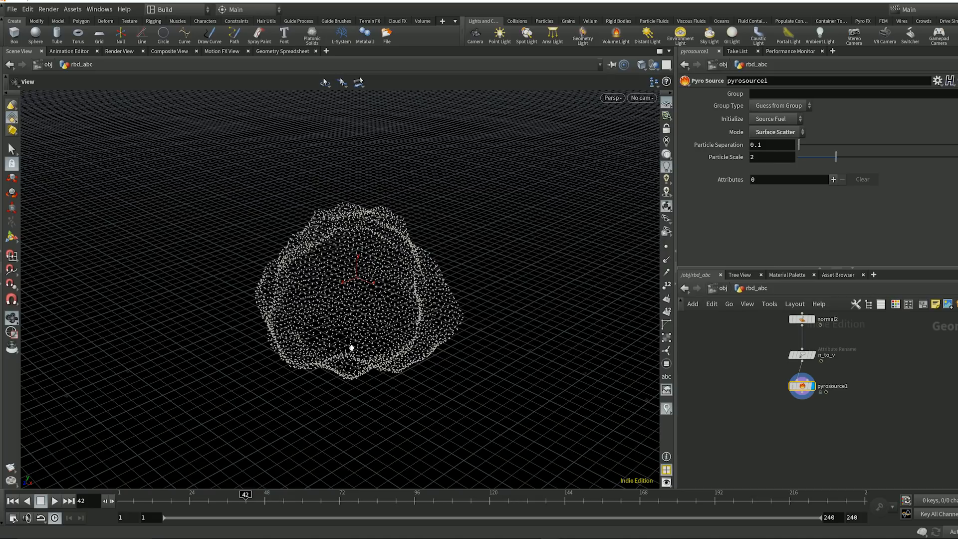
pyautogui.click(13, 500)
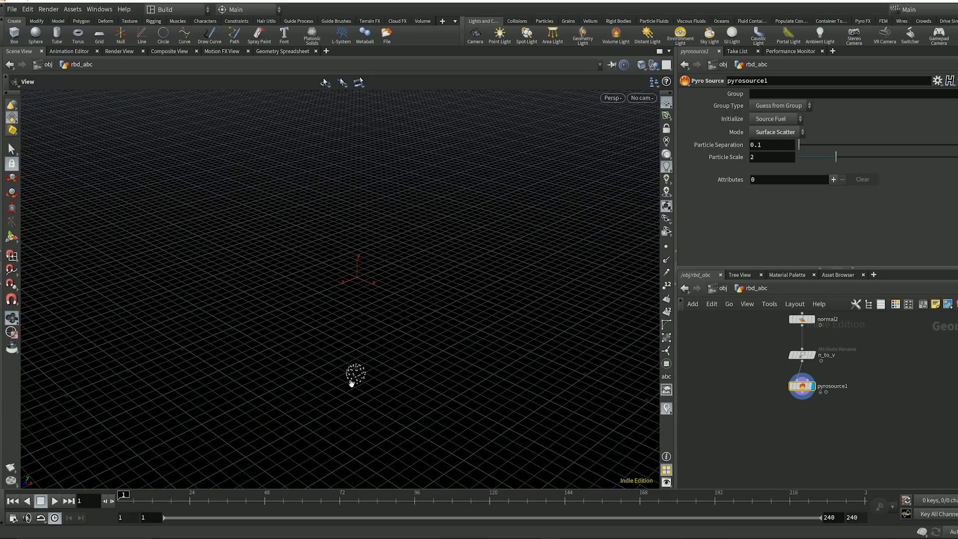
pyautogui.click(55, 501)
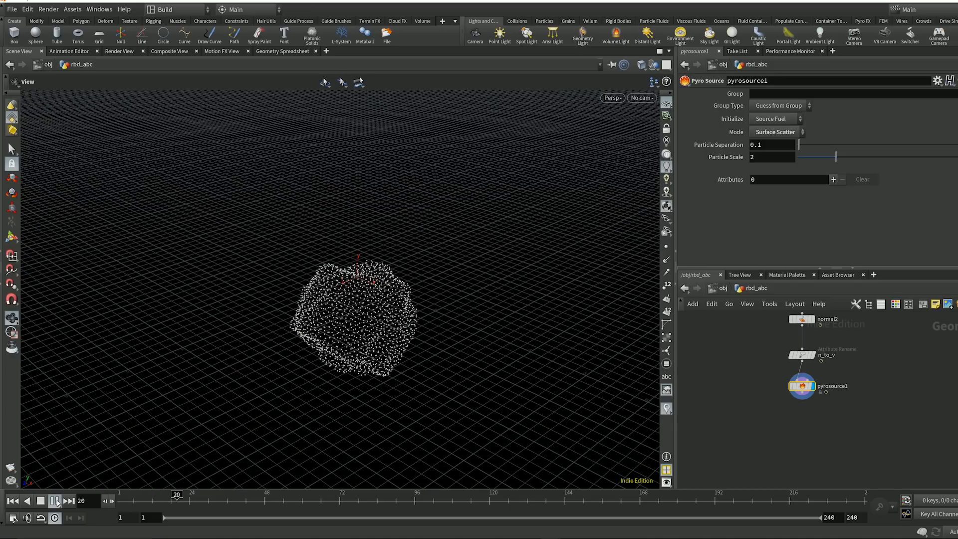
pyautogui.click(56, 500)
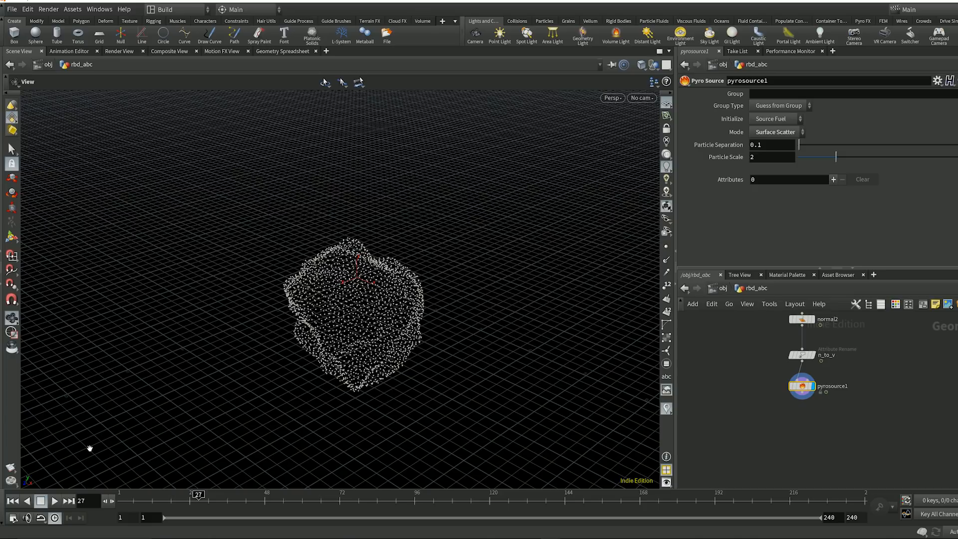
# Switch pyrosource1's mode to Keep Input and compare the points at frames 2, 35 and 61.
pyautogui.click(764, 131)
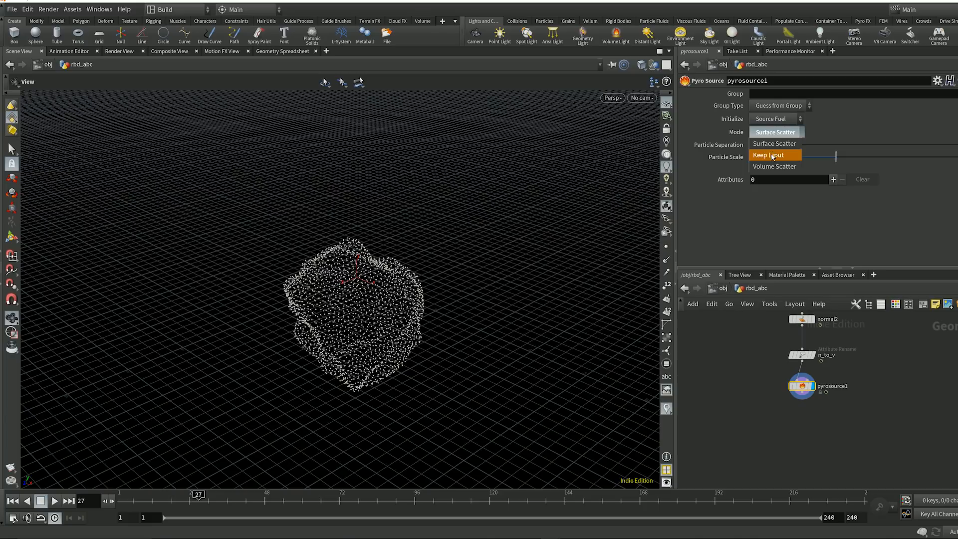
pyautogui.click(773, 155)
pyautogui.moveTo(137, 497); pyautogui.dragTo(123, 497)
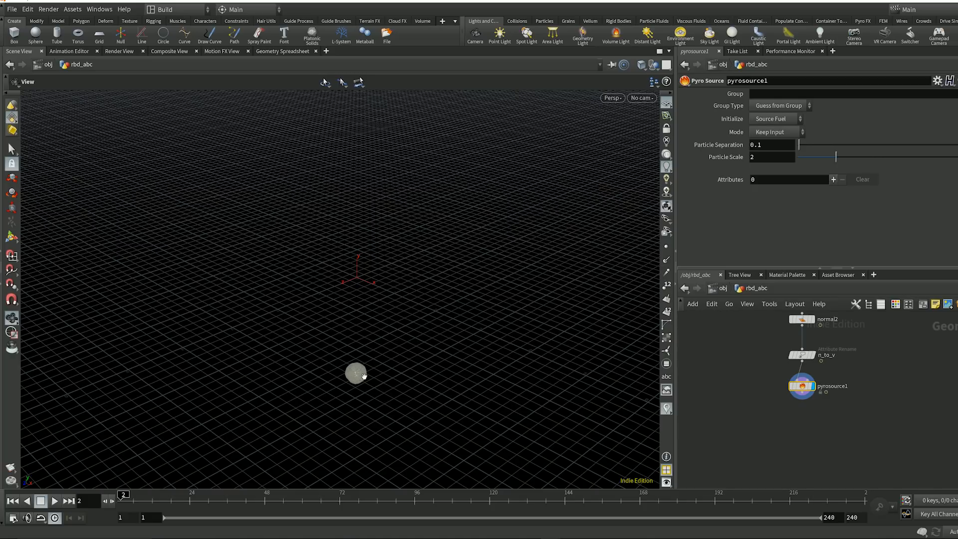
pyautogui.click(223, 497)
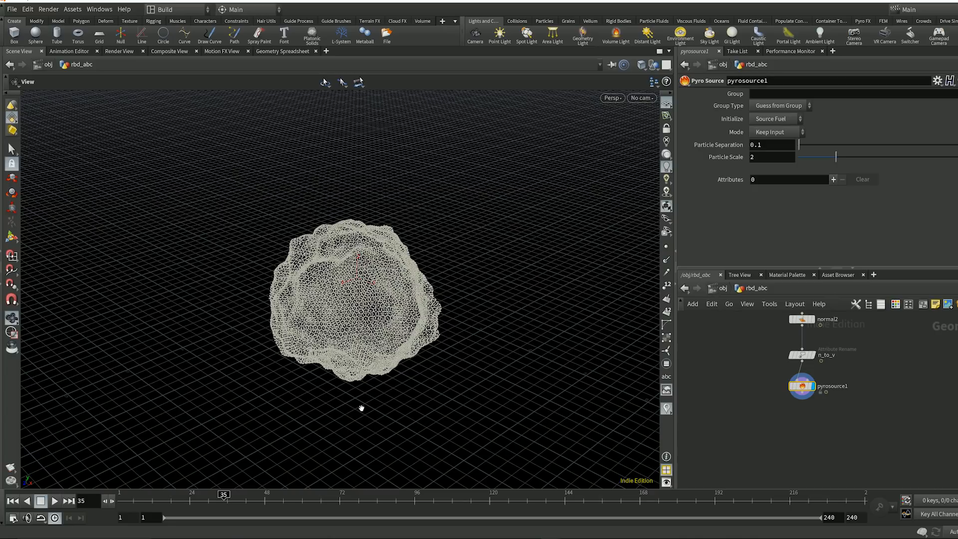
pyautogui.click(305, 496)
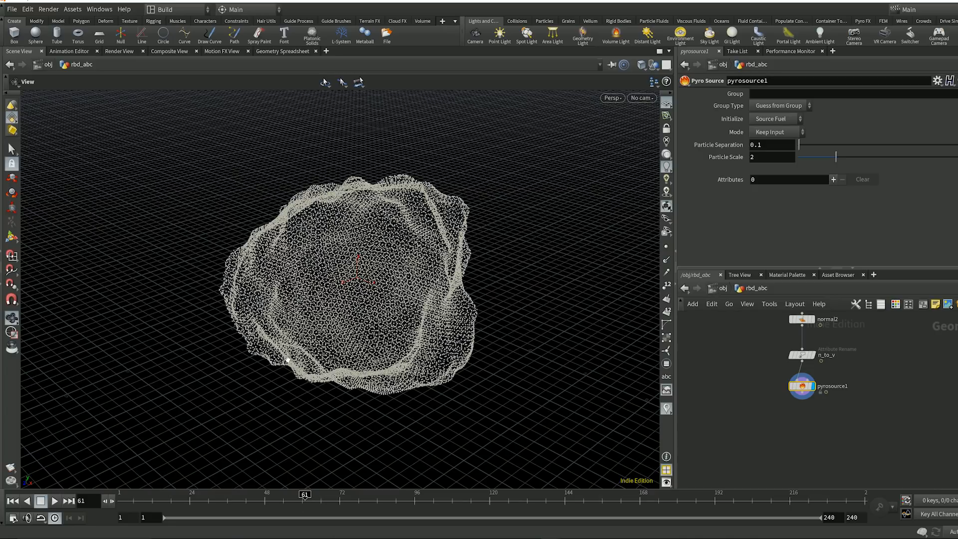
# Set pyrosource1 to Surface Scatter with a particle separation of 0.05, and return to frame 1.
pyautogui.click(769, 132)
pyautogui.click(772, 145)
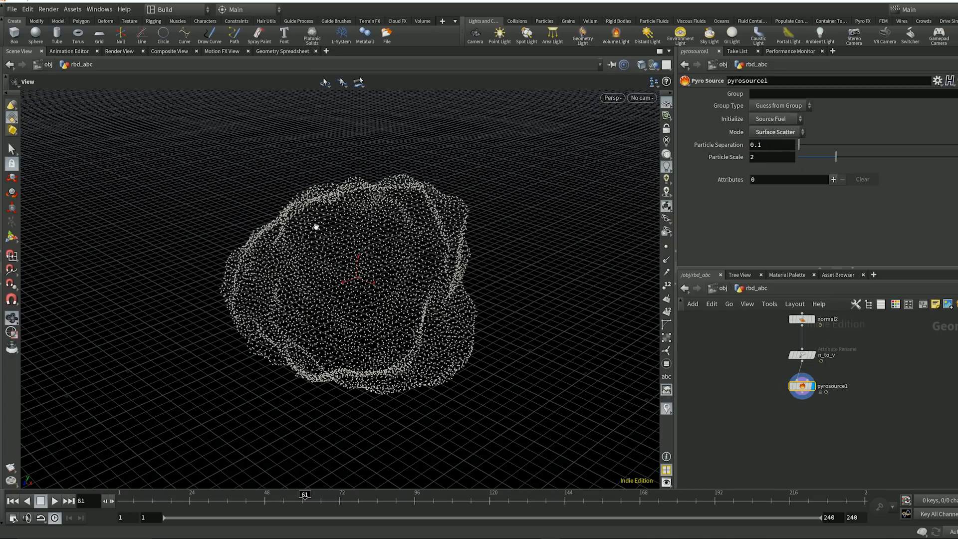
pyautogui.click(782, 146)
pyautogui.write('05')
pyautogui.press('Return')
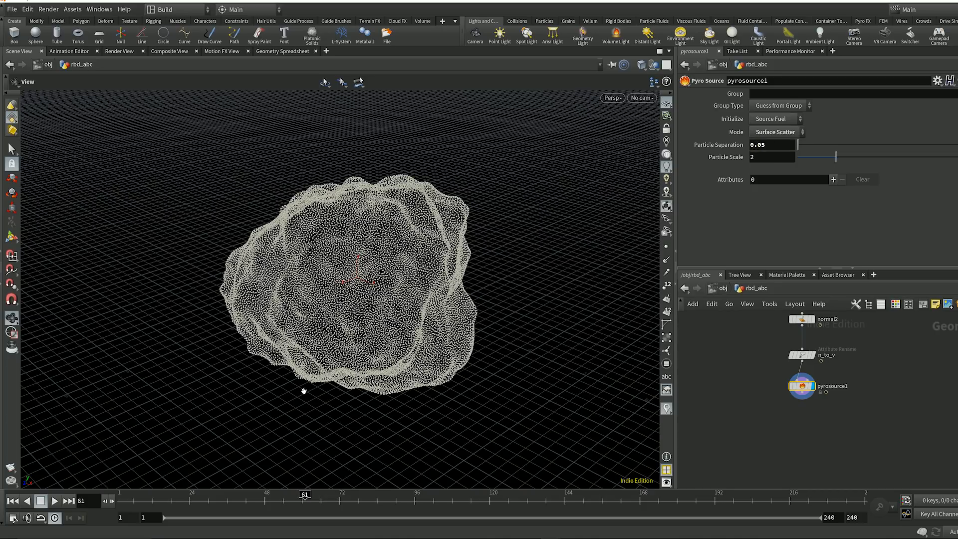
pyautogui.click(121, 494)
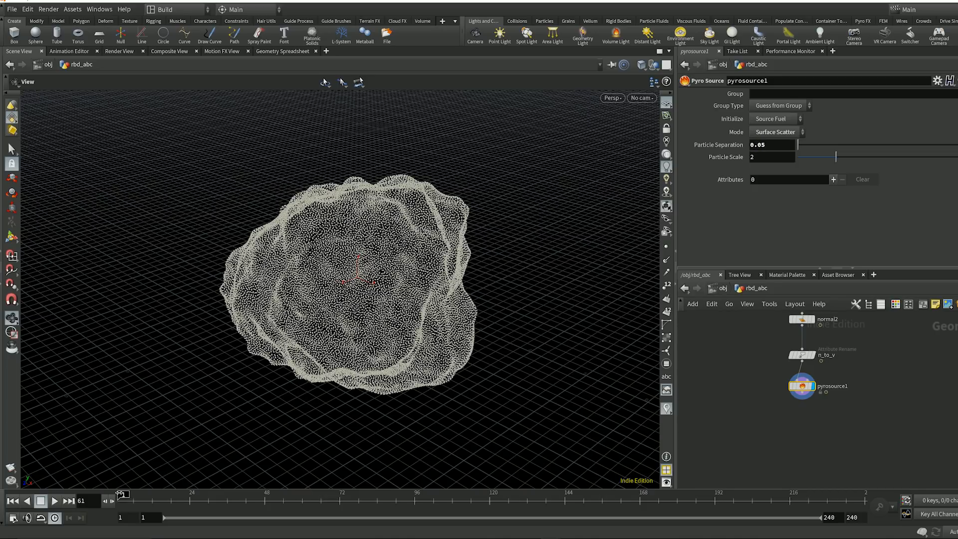
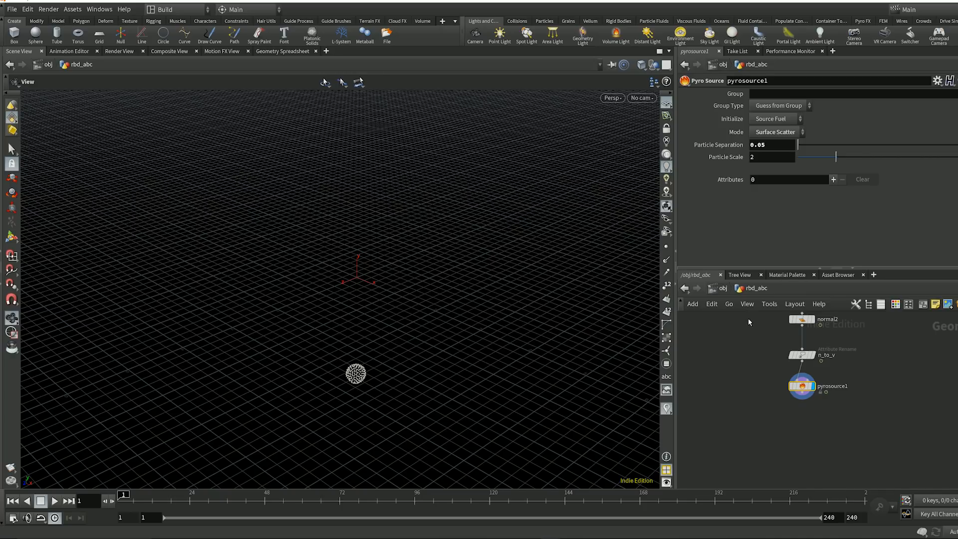
# Add two attributes to pyrosource1, setting the first to Density and the second to Velocity.
pyautogui.click(834, 180)
pyautogui.click(831, 180)
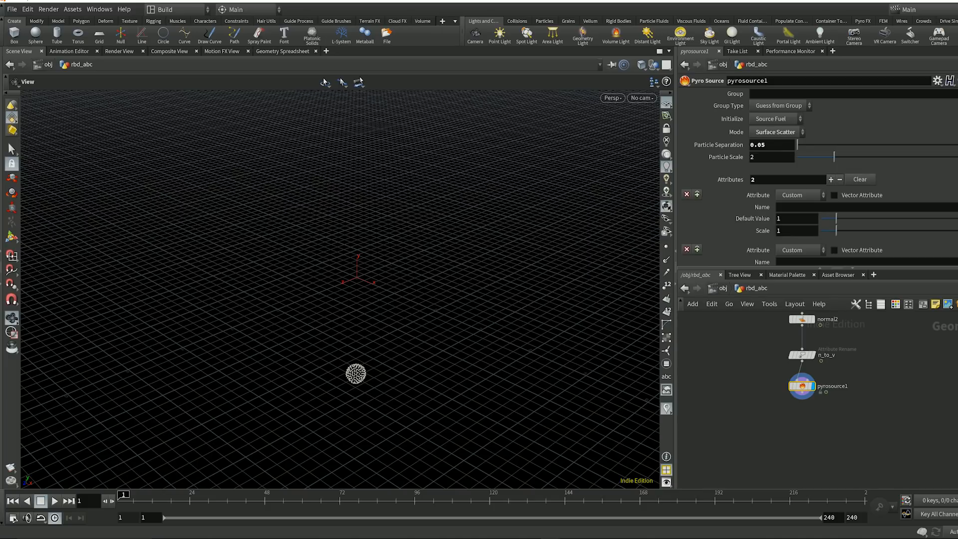
pyautogui.scroll(-3, 818, 179)
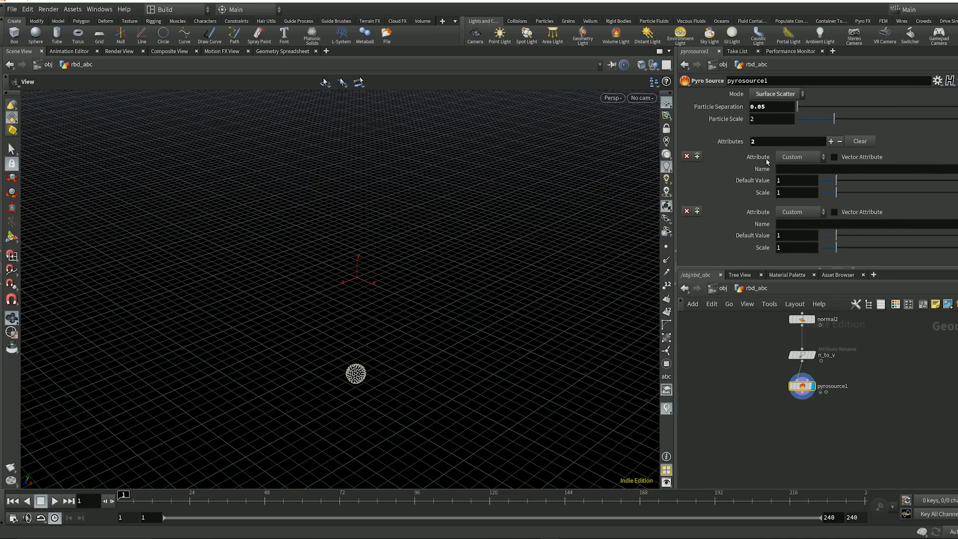
pyautogui.click(800, 157)
pyautogui.click(791, 173)
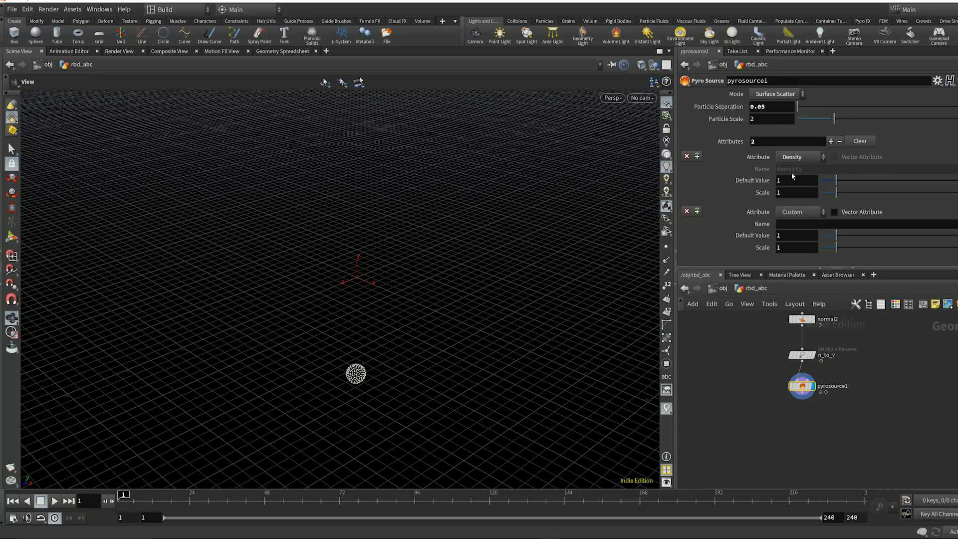
pyautogui.click(798, 216)
pyautogui.click(793, 278)
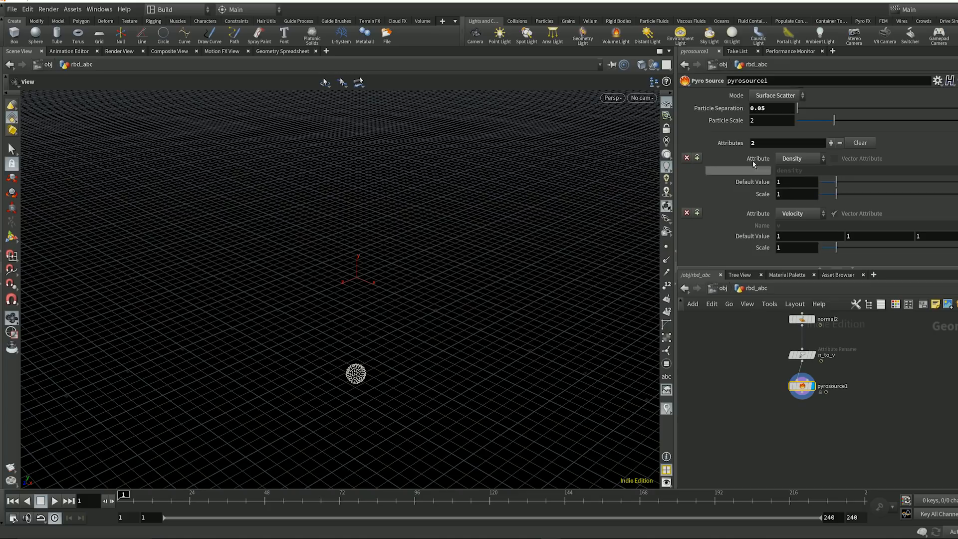
# Add a Volume Rasterize Attributes node below pyrosource1, connect pyrosource1's output to it, and display it.
pyautogui.moveTo(776, 413); pyautogui.dragTo(772, 375, button='middle')
pyautogui.click(805, 404)
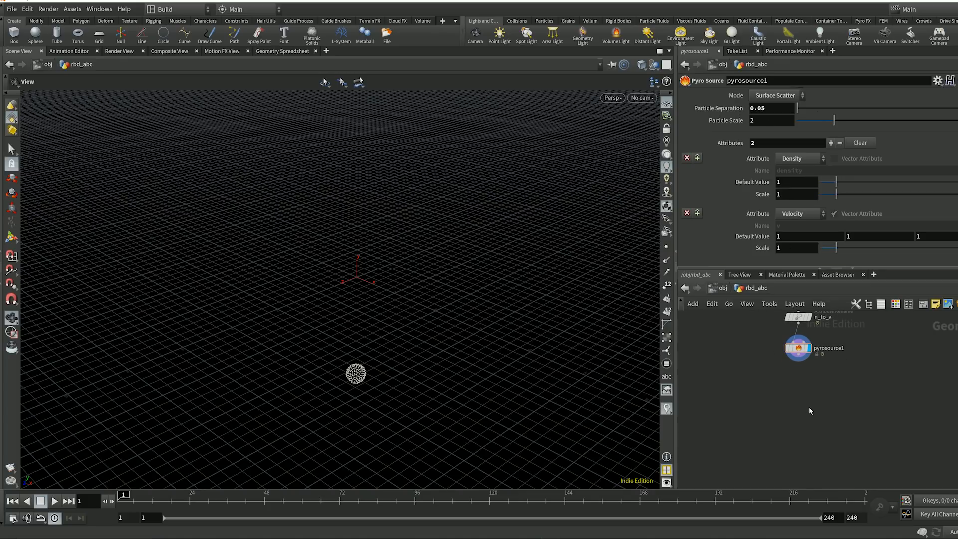
pyautogui.press('Tab')
pyautogui.write('volume ras')
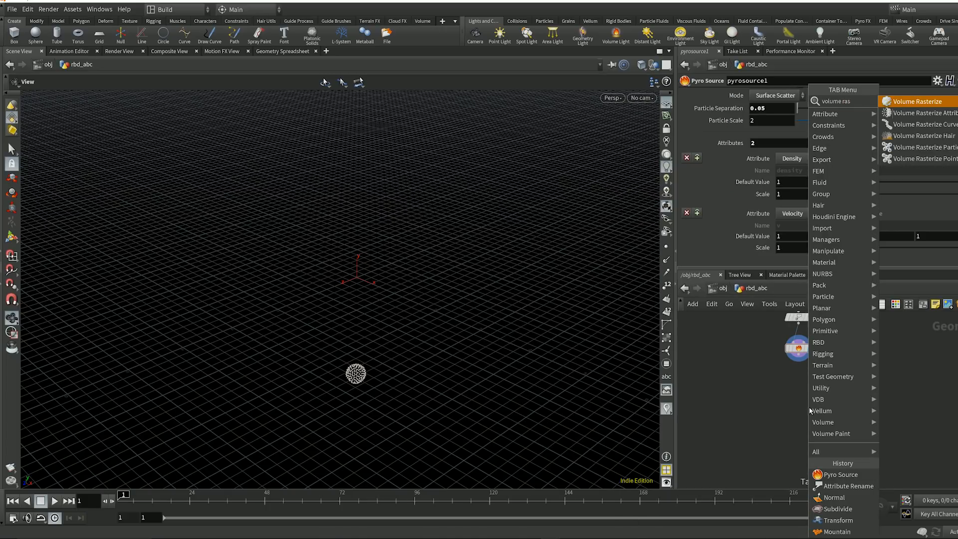
pyautogui.click(931, 113)
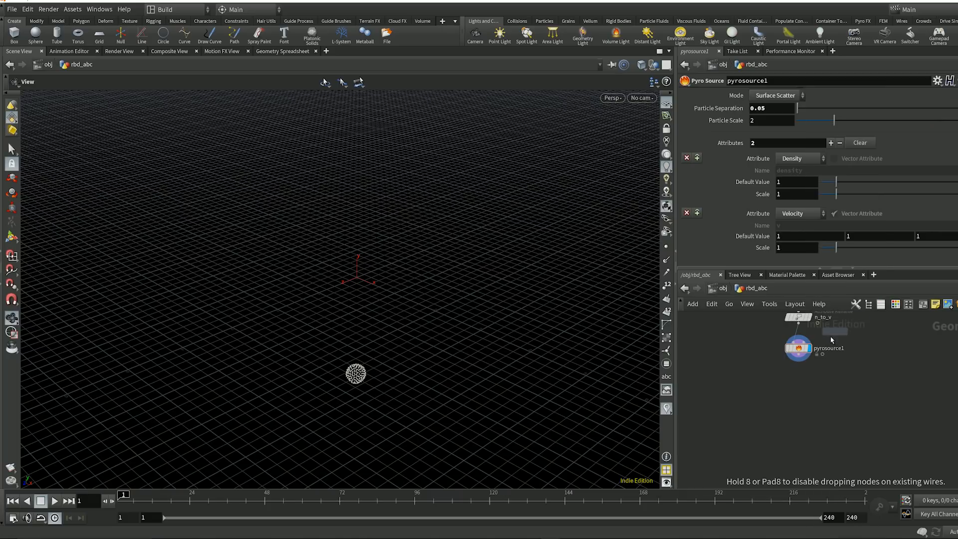
pyautogui.click(797, 392)
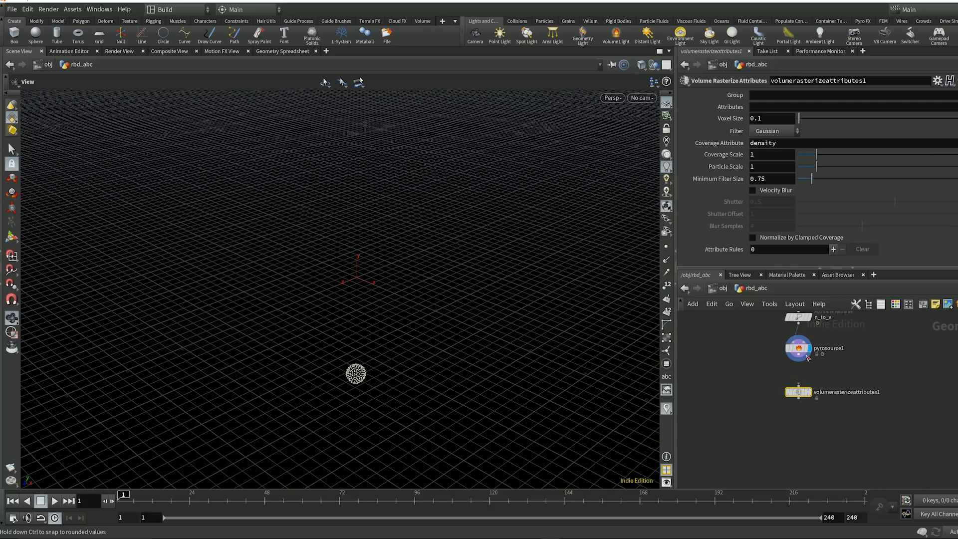
pyautogui.moveTo(799, 355); pyautogui.dragTo(798, 386)
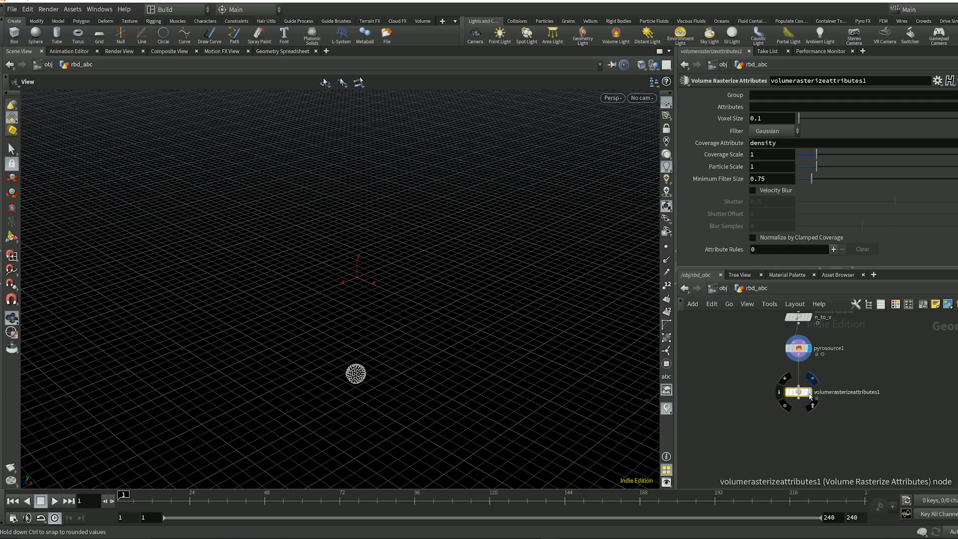
pyautogui.click(808, 392)
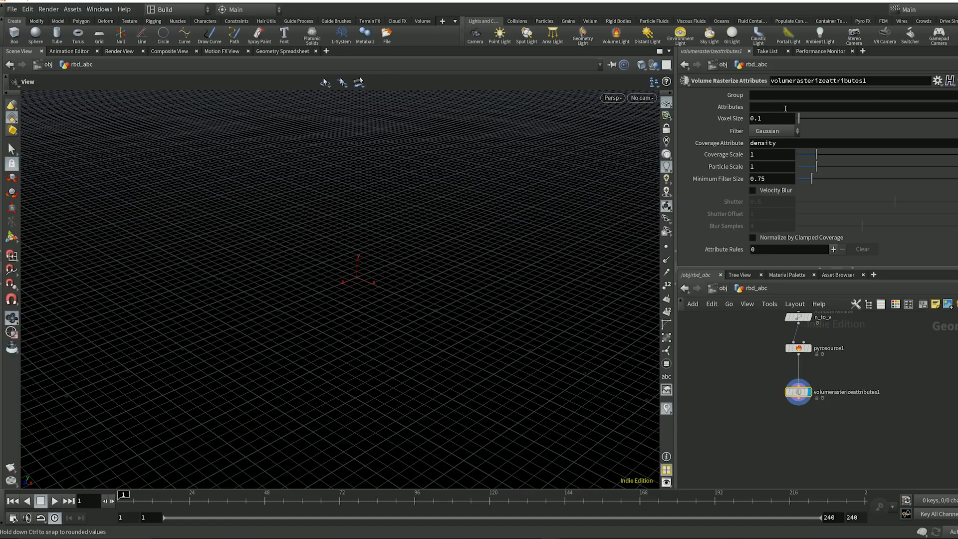
# Set the Attributes of volumerasterizeattributes1 to "density v".
pyautogui.click(763, 107)
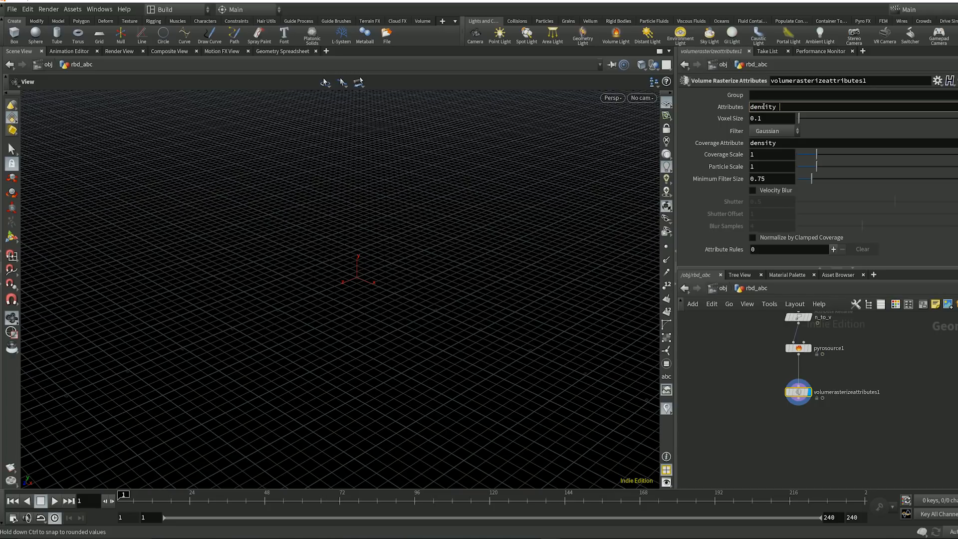
pyautogui.press('Return')
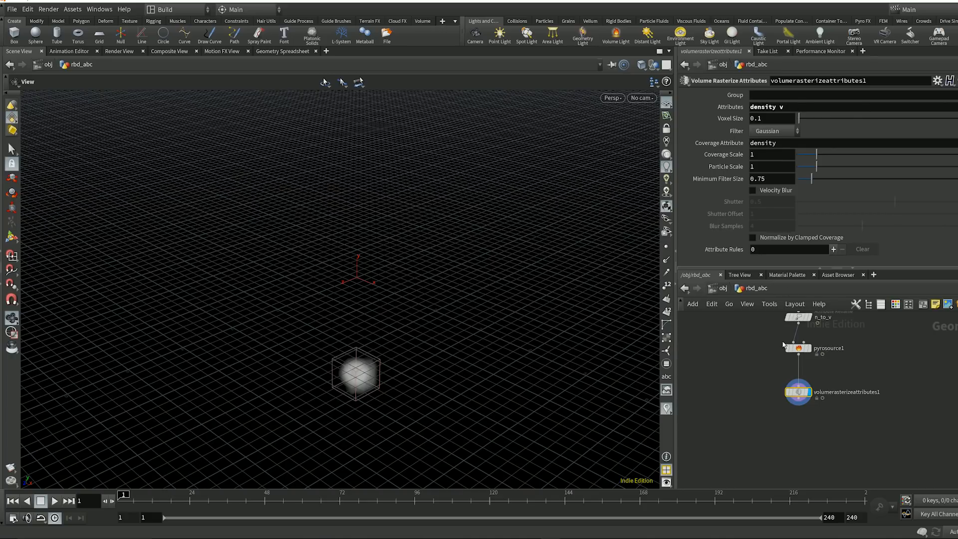
pyautogui.moveTo(751, 374); pyautogui.dragTo(818, 425)
pyautogui.moveTo(918, 379); pyautogui.dragTo(763, 438)
pyautogui.moveTo(723, 367); pyautogui.dragTo(883, 430)
# Add a Null node named smoke_OUT below volumerasterizeattributes1, connect it to that node's output, and display it.
pyautogui.click(803, 440)
pyautogui.press('Tab')
pyautogui.write('null')
pyautogui.press('Return')
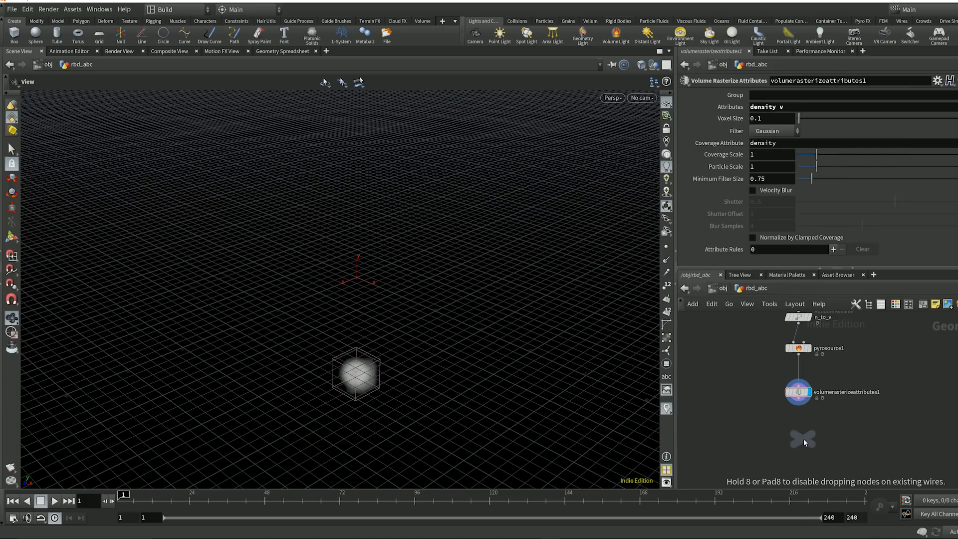
pyautogui.click(809, 442)
pyautogui.click(895, 304)
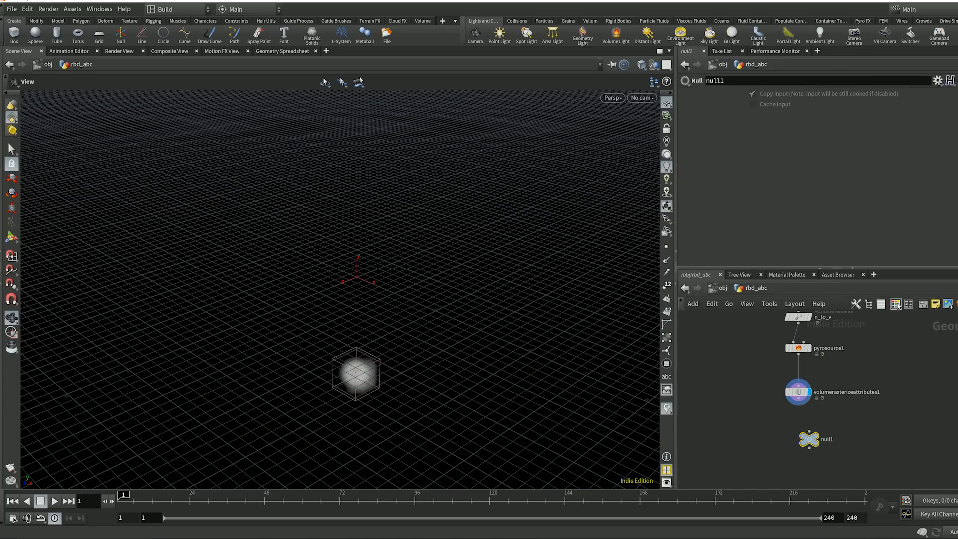
pyautogui.doubleClick(826, 439)
pyautogui.write('smoke_OUT')
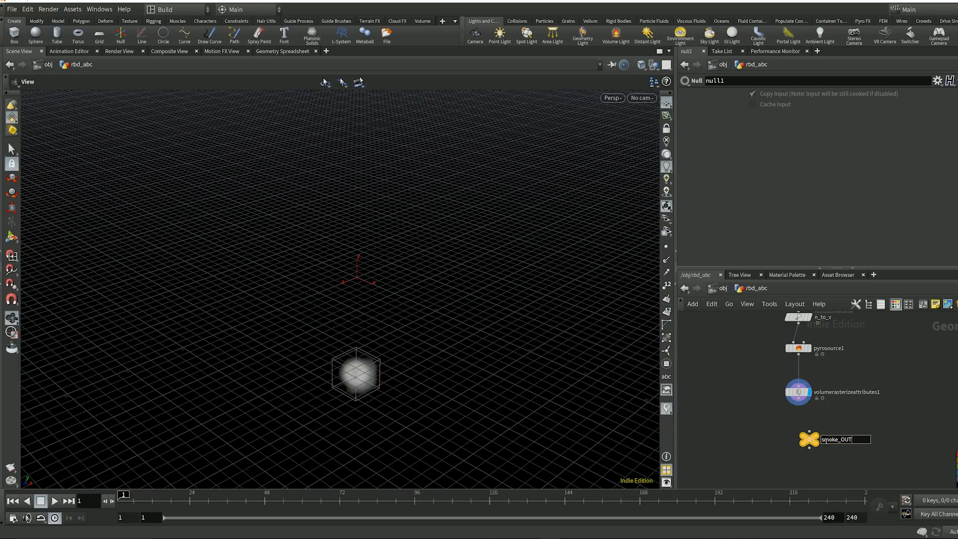
pyautogui.press('Return')
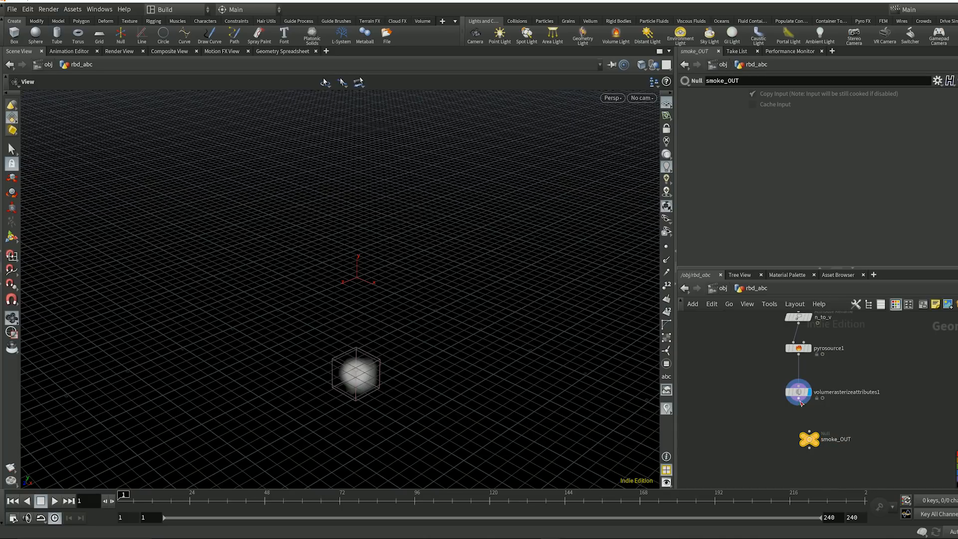
pyautogui.moveTo(812, 444)
pyautogui.moveTo(812, 444); pyautogui.dragTo(802, 434)
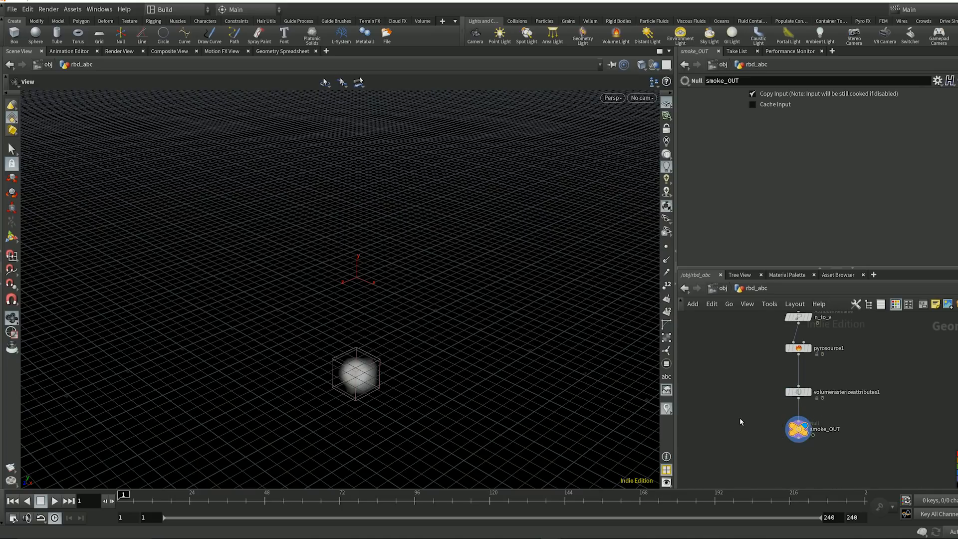
# Add a DOP Network node below smoke_OUT and connect smoke_OUT's output to its first input.
pyautogui.press('h')
pyautogui.scroll(-2, 782, 413)
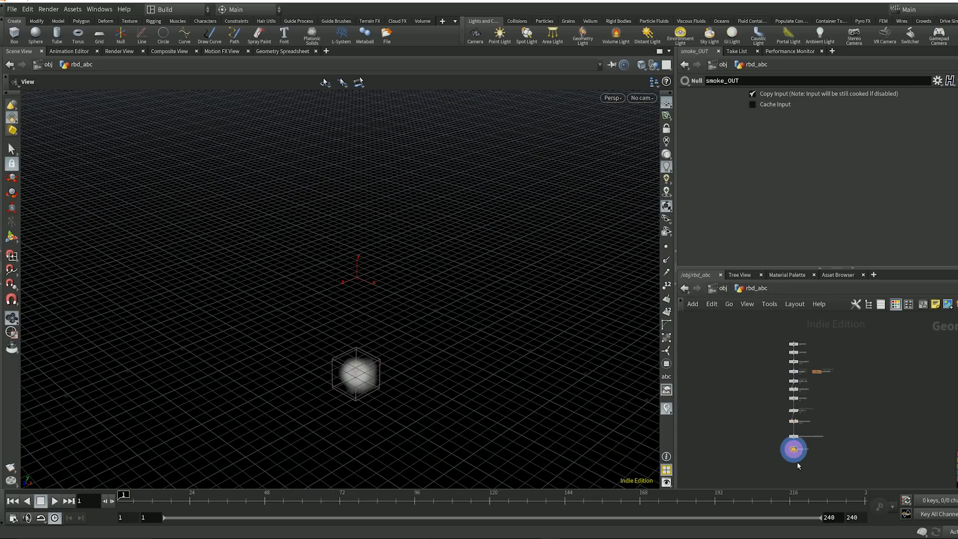
pyautogui.scroll(2, 797, 463)
pyautogui.scroll(-2, 797, 452)
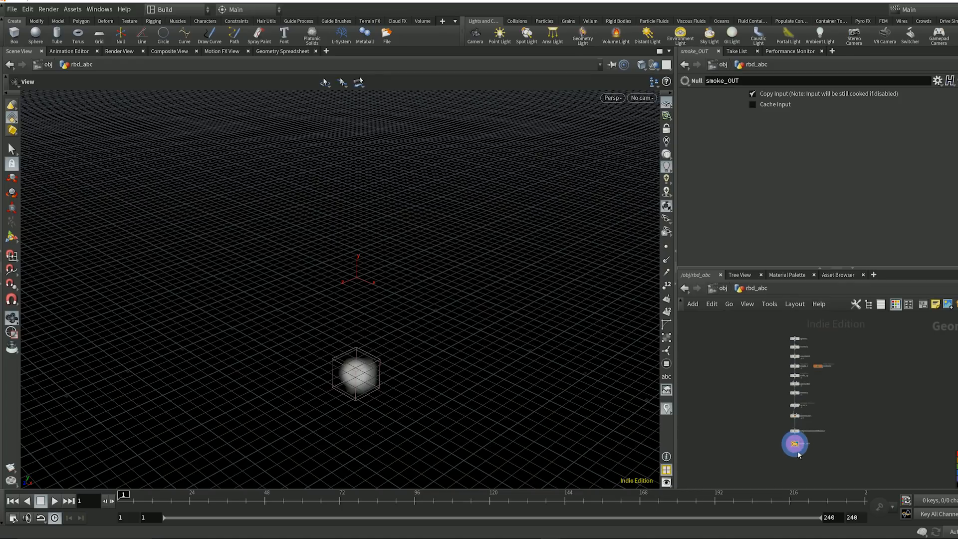
pyautogui.moveTo(804, 463); pyautogui.dragTo(803, 402, button='middle')
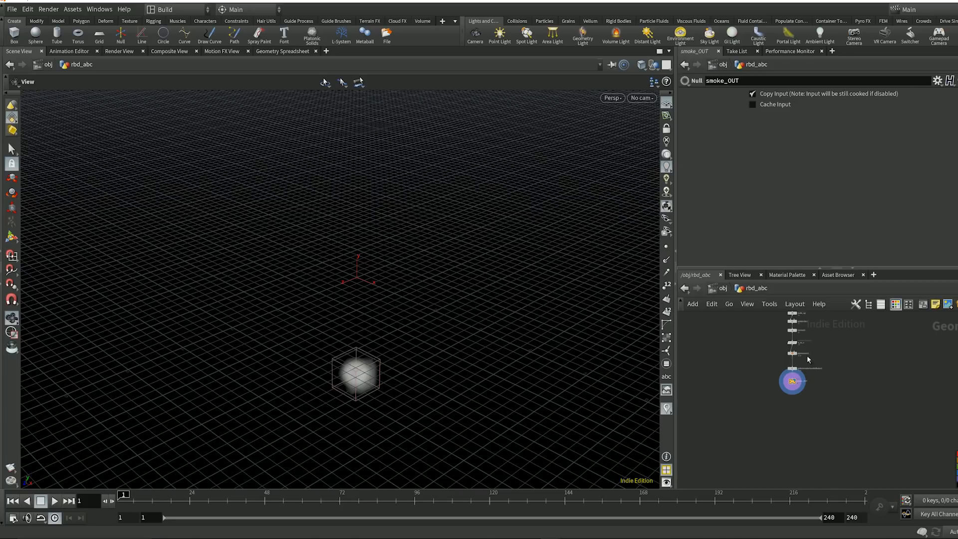
pyautogui.scroll(5, 798, 386)
pyautogui.moveTo(784, 408); pyautogui.dragTo(807, 398, button='middle')
pyautogui.press('Tab')
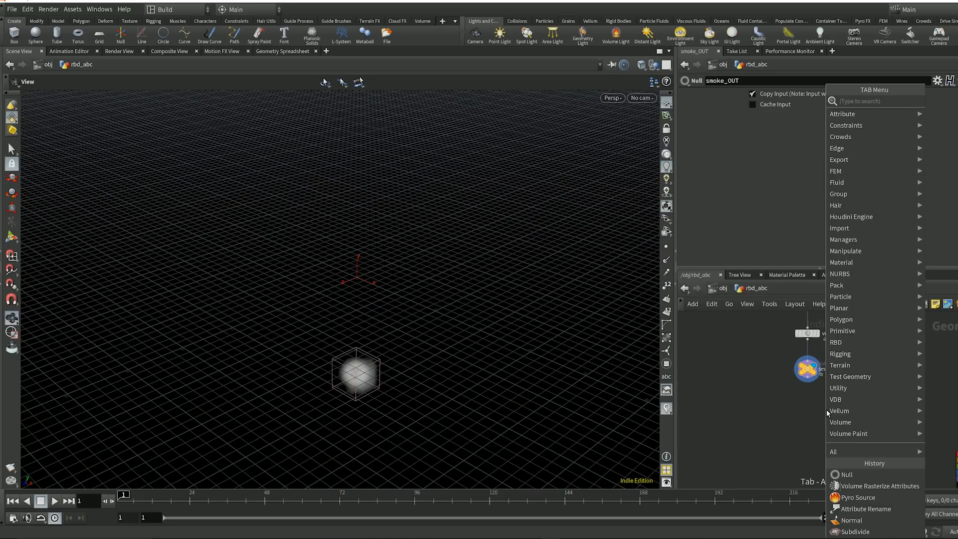
pyautogui.write('dop')
pyautogui.press('Down')
pyautogui.press('Down')
pyautogui.press('Down')
pyautogui.press('Down')
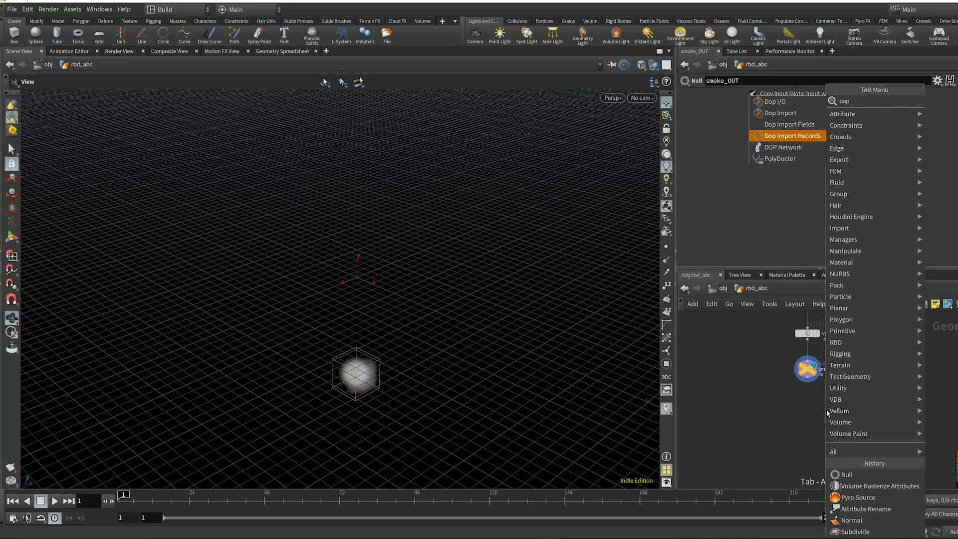
pyautogui.press('Return')
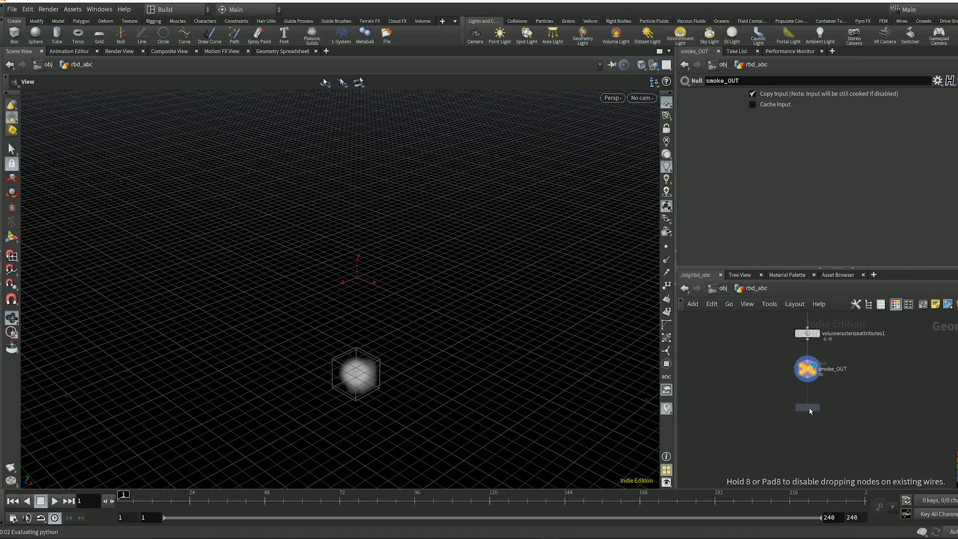
pyautogui.click(809, 407)
pyautogui.scroll(3, 818, 405)
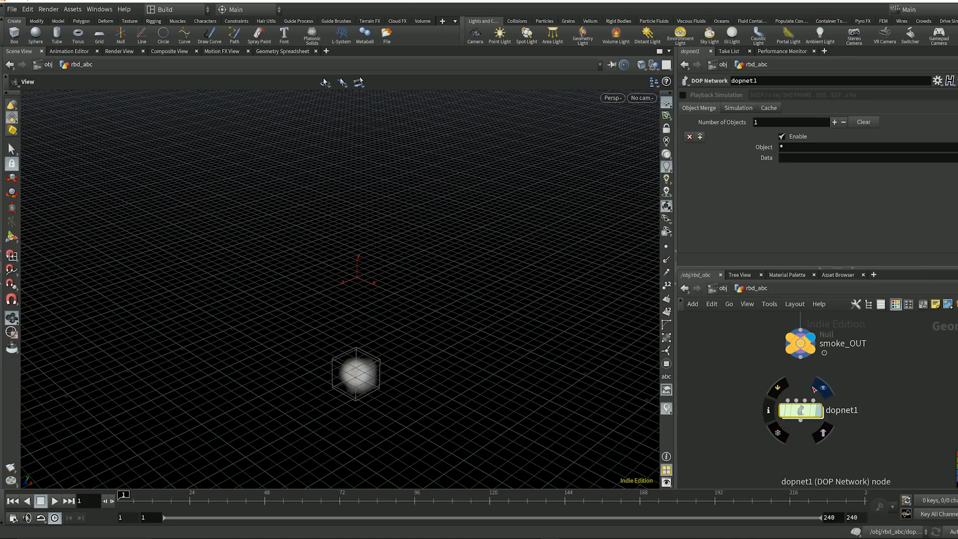
pyautogui.moveTo(794, 393); pyautogui.dragTo(788, 400)
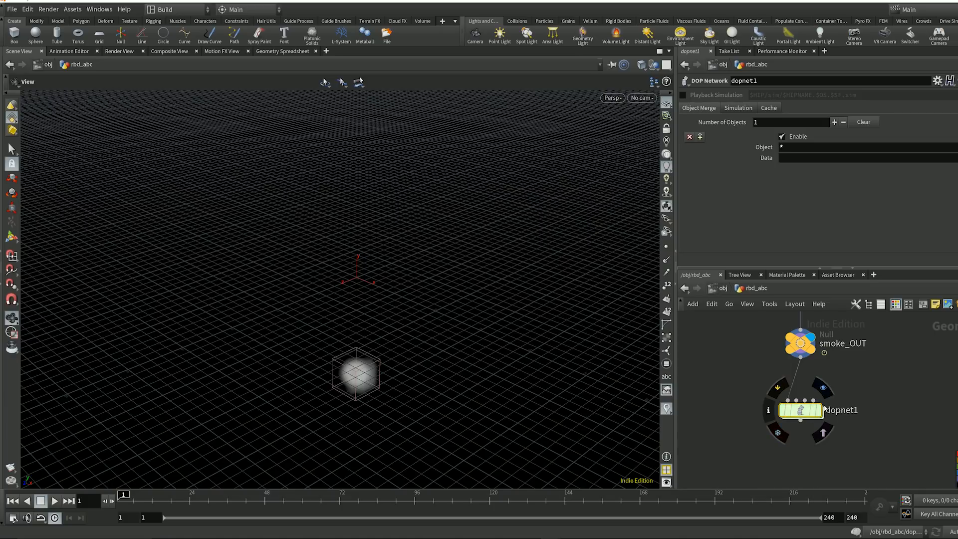
pyautogui.press('u')
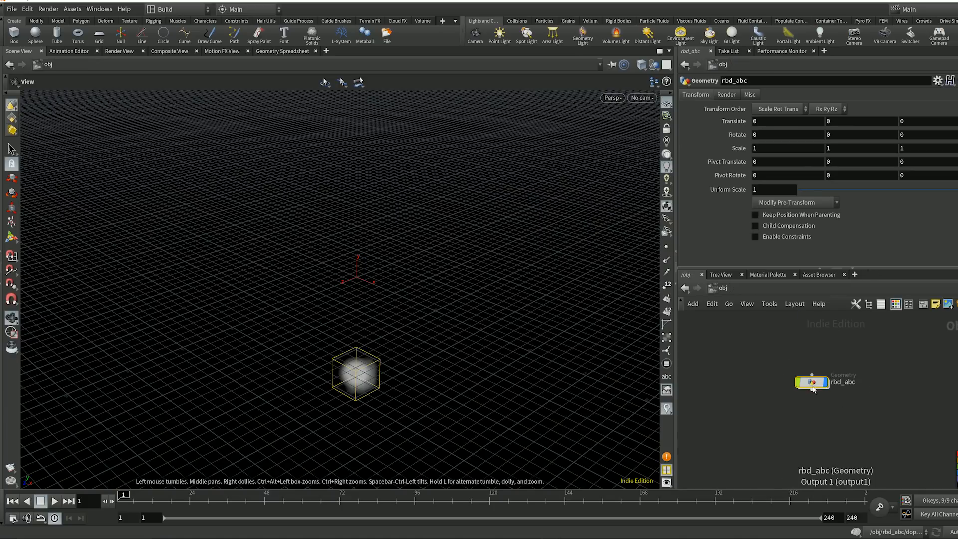
pyautogui.doubleClick(813, 385)
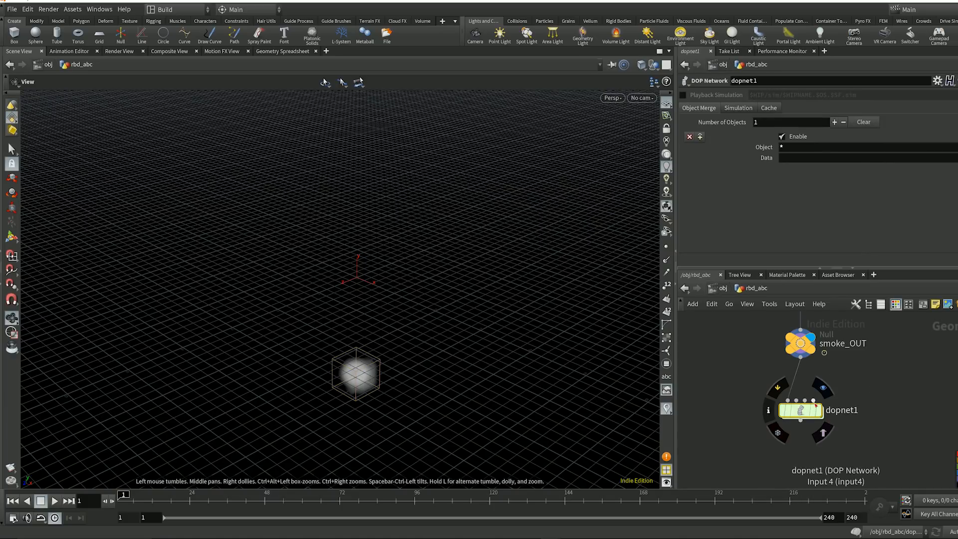
pyautogui.press('u')
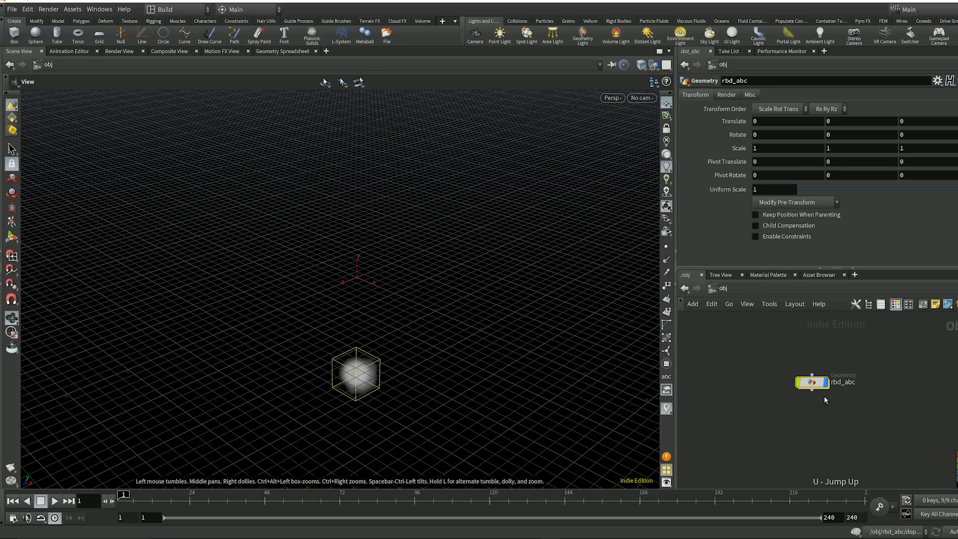
pyautogui.doubleClick(815, 385)
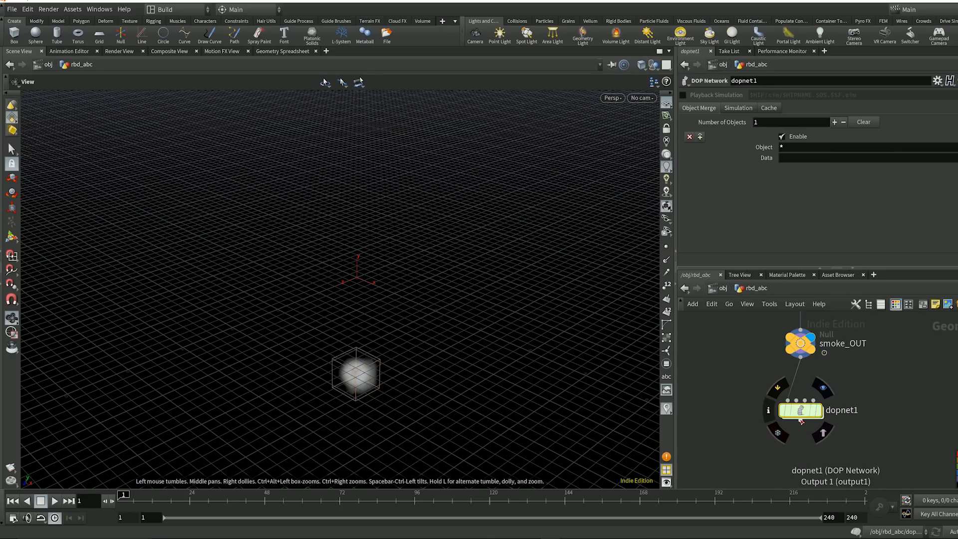
pyautogui.press('u')
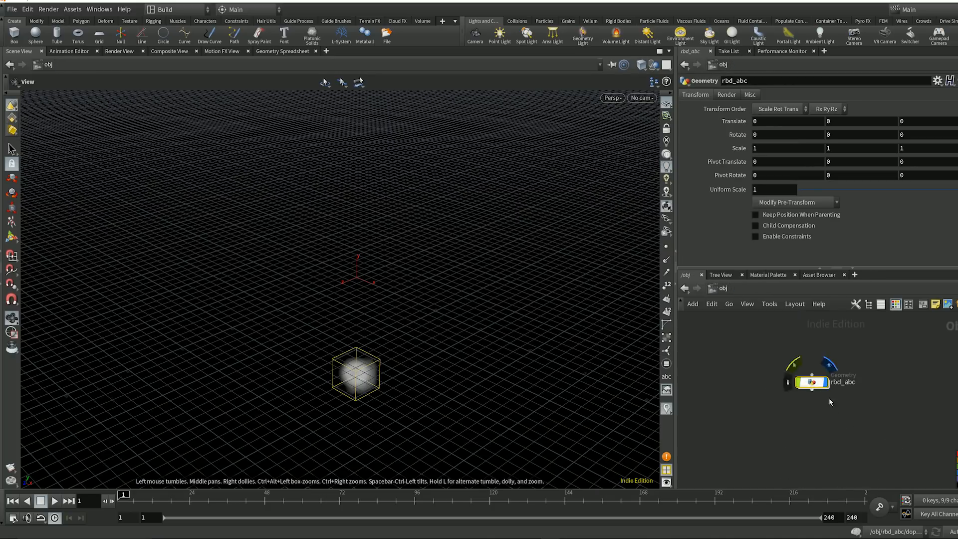
pyautogui.doubleClick(813, 383)
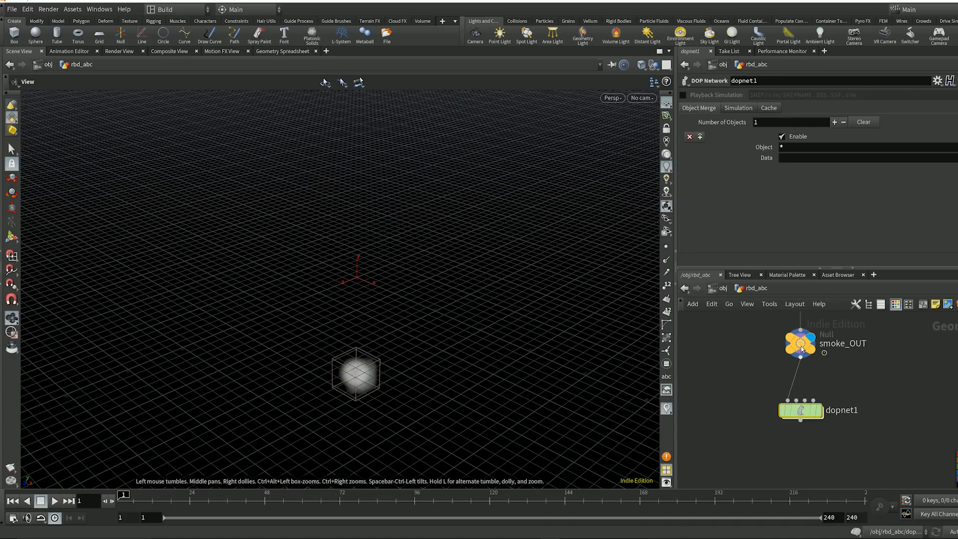
# Enter dopnet1 and add a Smoke Object node above the output node.
pyautogui.doubleClick(803, 409)
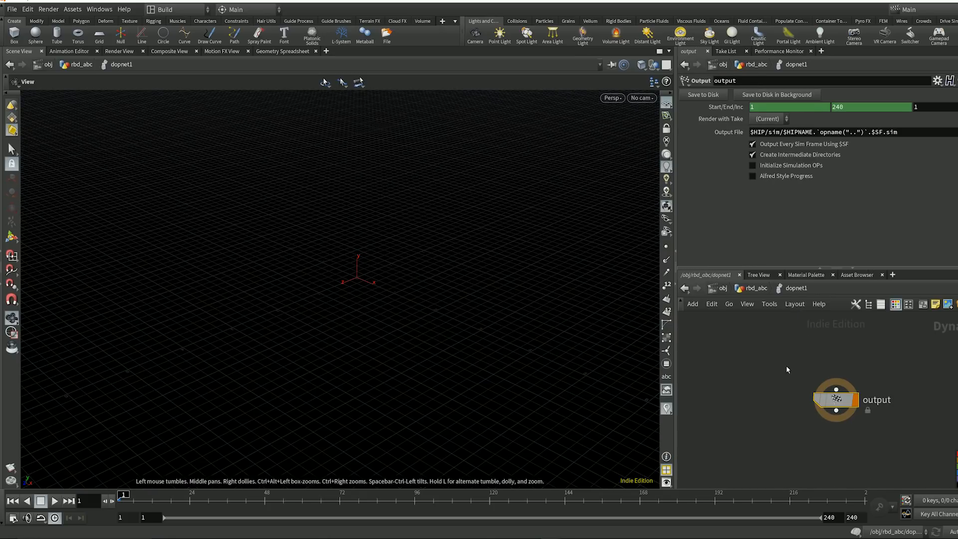
pyautogui.moveTo(786, 365); pyautogui.dragTo(765, 416, button='middle')
pyautogui.scroll(-3, 766, 415)
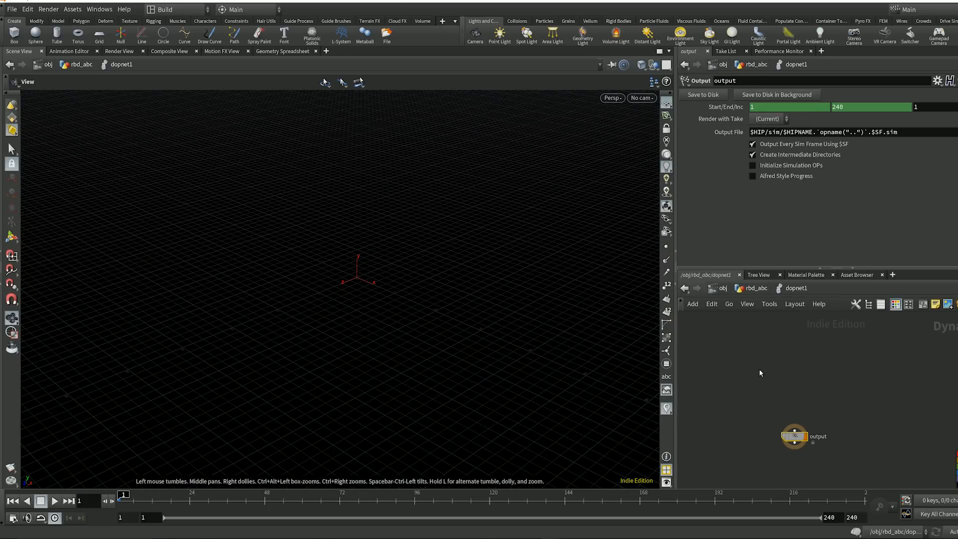
pyautogui.moveTo(759, 370); pyautogui.dragTo(778, 379, button='middle')
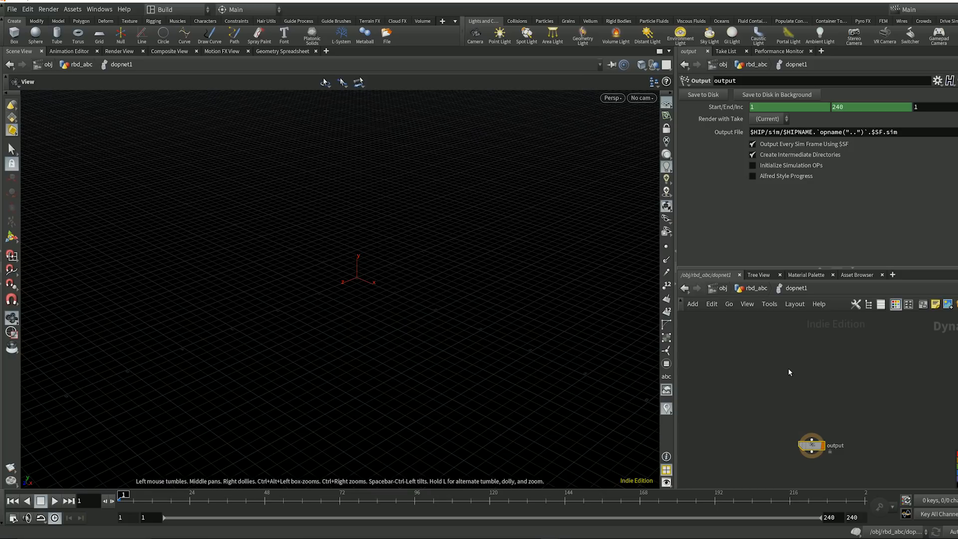
pyautogui.press('Tab')
pyautogui.write('smok')
pyautogui.press('Down')
pyautogui.press('Return')
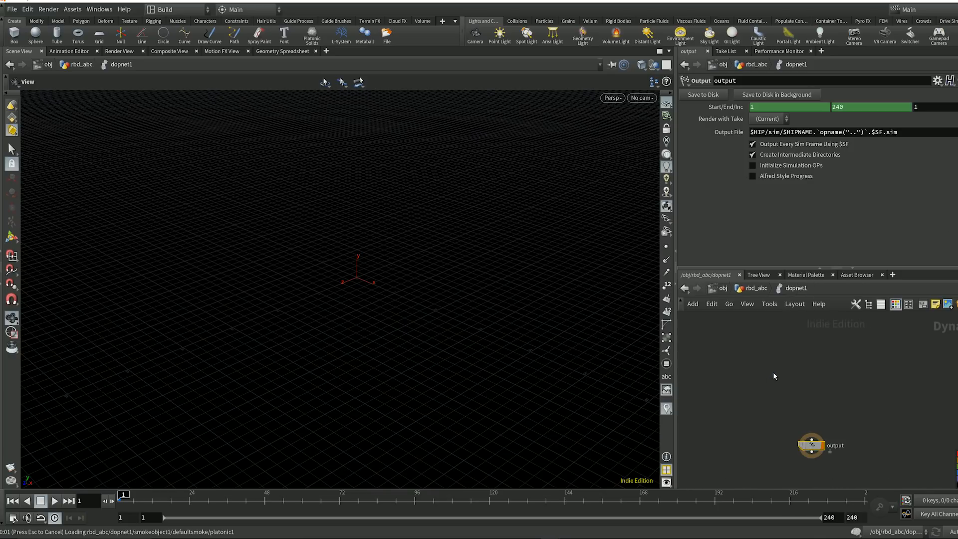
pyautogui.press('Tab')
pyautogui.click(774, 386)
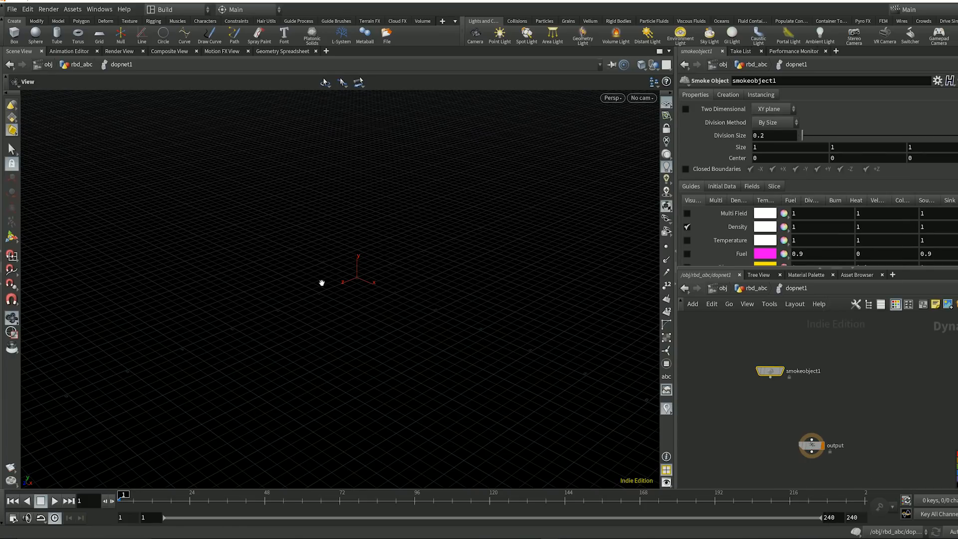
# Set smokeobject1's Size to 4, 4, 4 and its Division Size to 0.1.
pyautogui.click(774, 148)
pyautogui.write('4')
pyautogui.press('Tab')
pyautogui.write('4')
pyautogui.press('Tab')
pyautogui.write('4')
pyautogui.press('Return')
pyautogui.click(776, 139)
pyautogui.press('BackSpace')
pyautogui.write('1')
pyautogui.press('Return')
# Try a Division Size of 0.02 on smokeobject1, and set it back to 0.1.
pyautogui.click(765, 136)
pyautogui.press('BackSpace')
pyautogui.write('02')
pyautogui.press('Return')
pyautogui.click(774, 136)
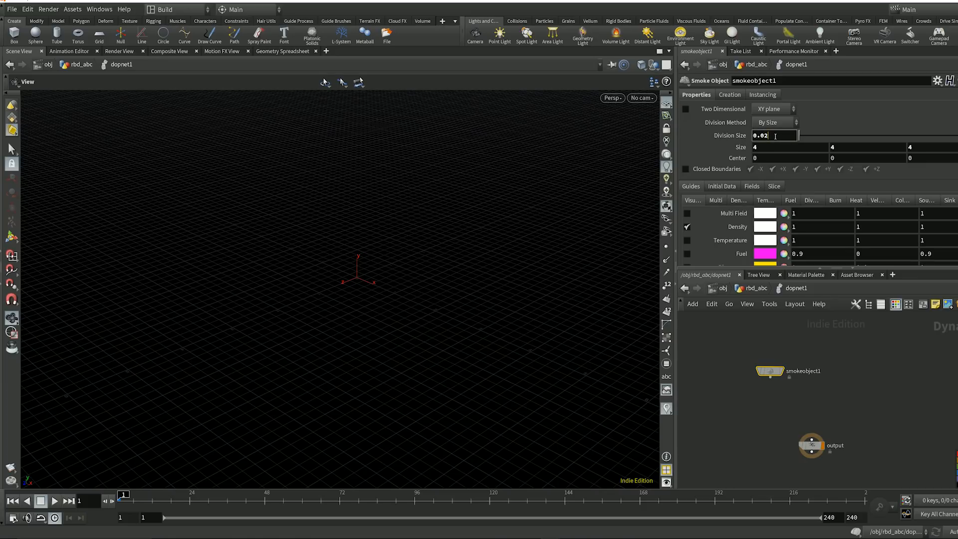
pyautogui.press('BackSpace')
pyautogui.press('BackSpace')
pyautogui.write('1')
pyautogui.press('Return')
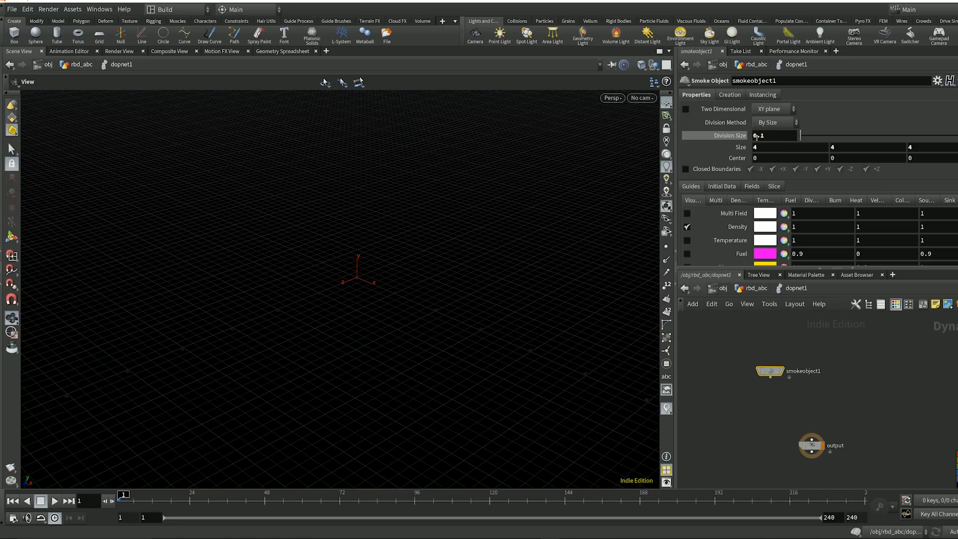
pyautogui.click(754, 418)
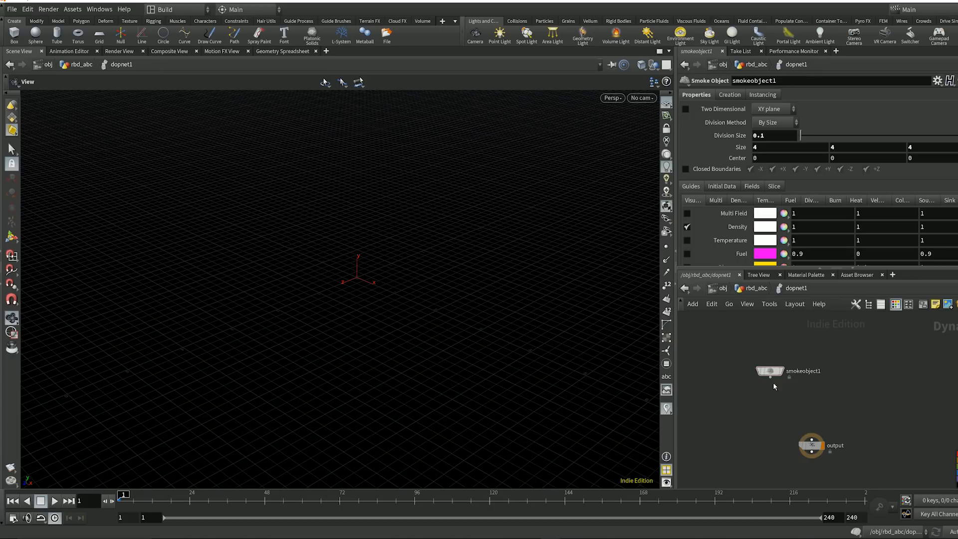
# Add a Volume Source node beside smokeobject1.
pyautogui.moveTo(780, 397); pyautogui.dragTo(760, 372, button='middle')
pyautogui.moveTo(833, 373); pyautogui.dragTo(856, 389)
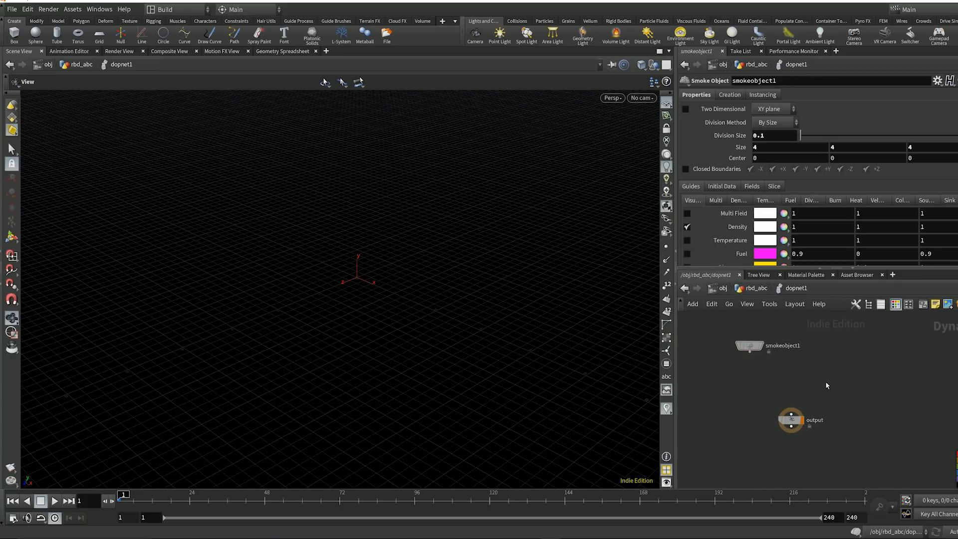
pyautogui.press('Tab')
pyautogui.write('volu')
pyautogui.press('Return')
pyautogui.click(836, 348)
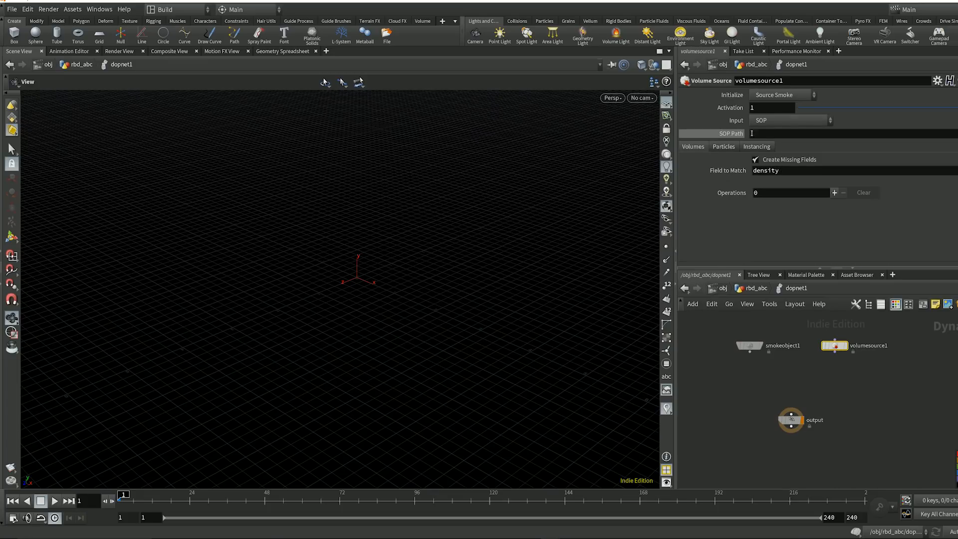
# Set volumesource1's Input to First Context Geometry and check the connection into dopnet1's first input.
pyautogui.click(797, 121)
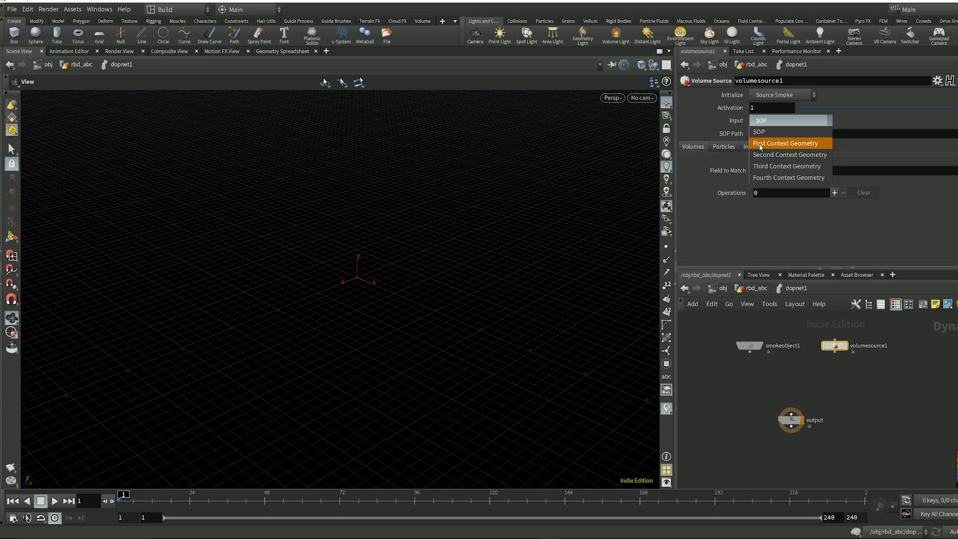
pyautogui.click(795, 144)
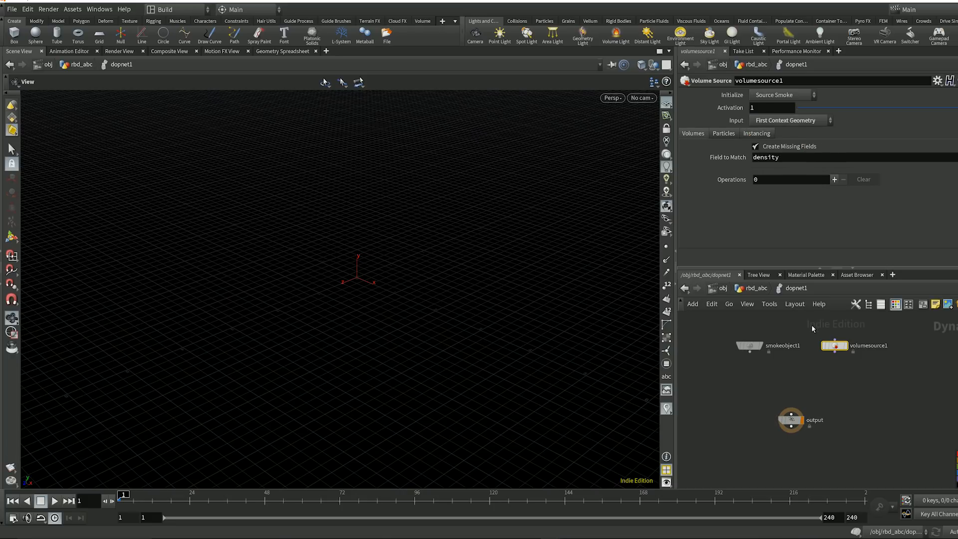
pyautogui.press('u')
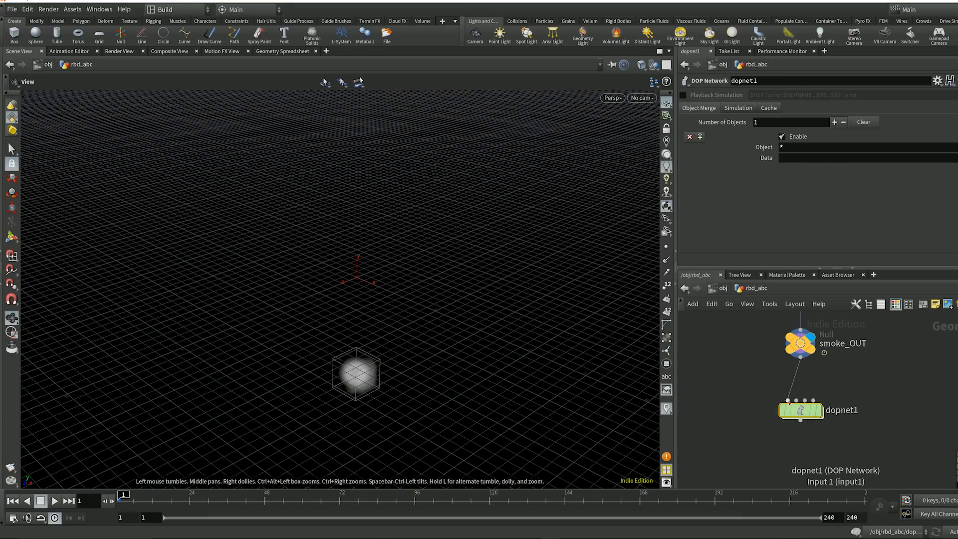
pyautogui.doubleClick(800, 411)
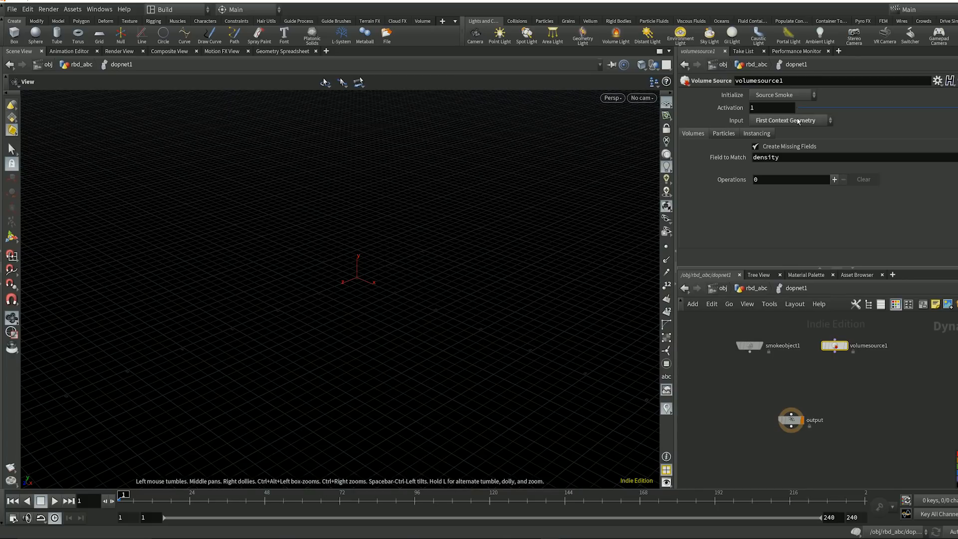
# Add three volume operations to volumesource1 and review their settings.
pyautogui.click(834, 179)
pyautogui.click(833, 179)
pyautogui.scroll(-3, 833, 180)
pyautogui.scroll(-4, 818, 177)
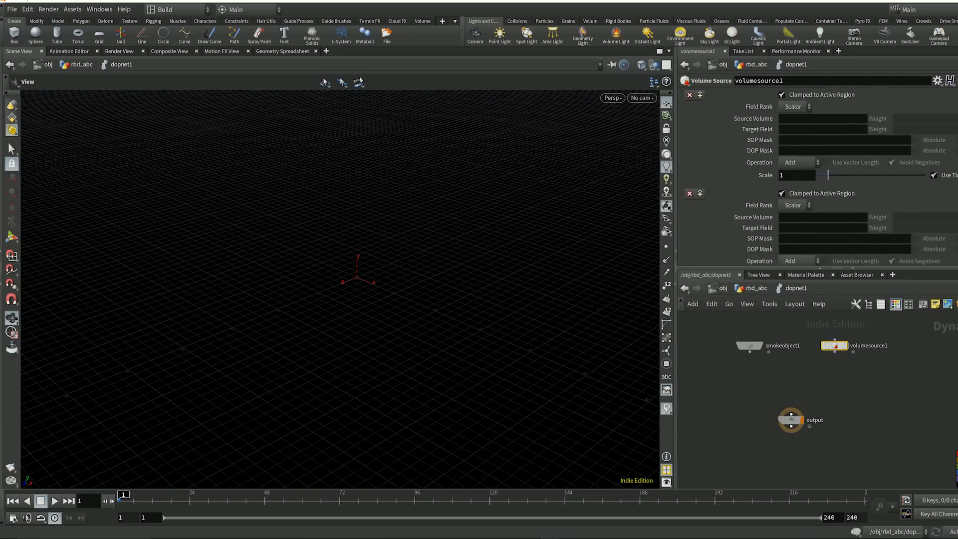
pyautogui.scroll(5, 818, 177)
pyautogui.scroll(4, 837, 171)
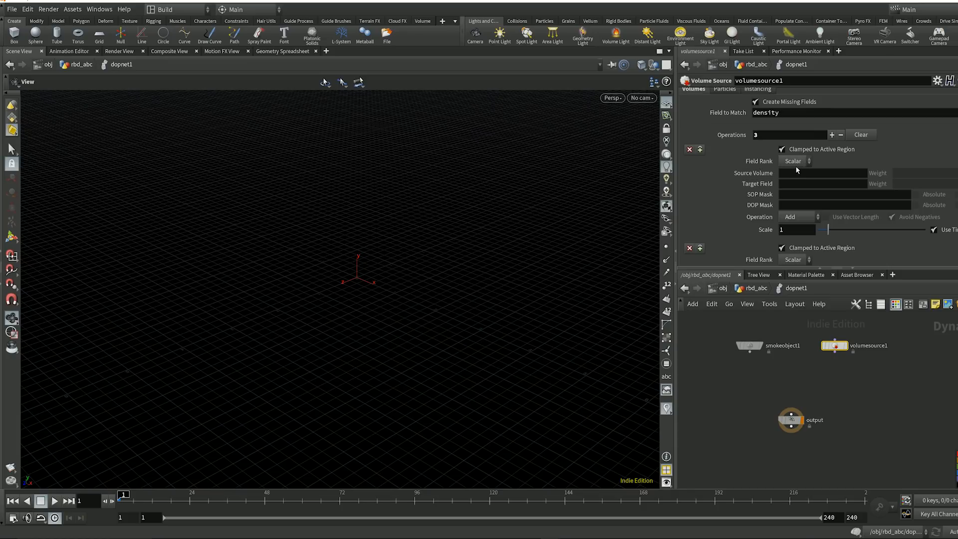
pyautogui.scroll(3, 818, 175)
pyautogui.scroll(-3, 818, 175)
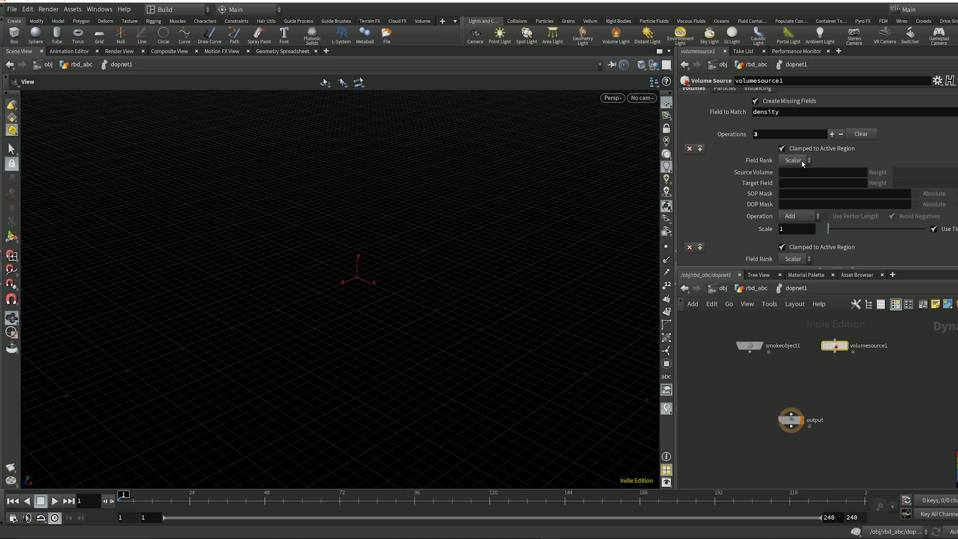
pyautogui.scroll(-4, 818, 174)
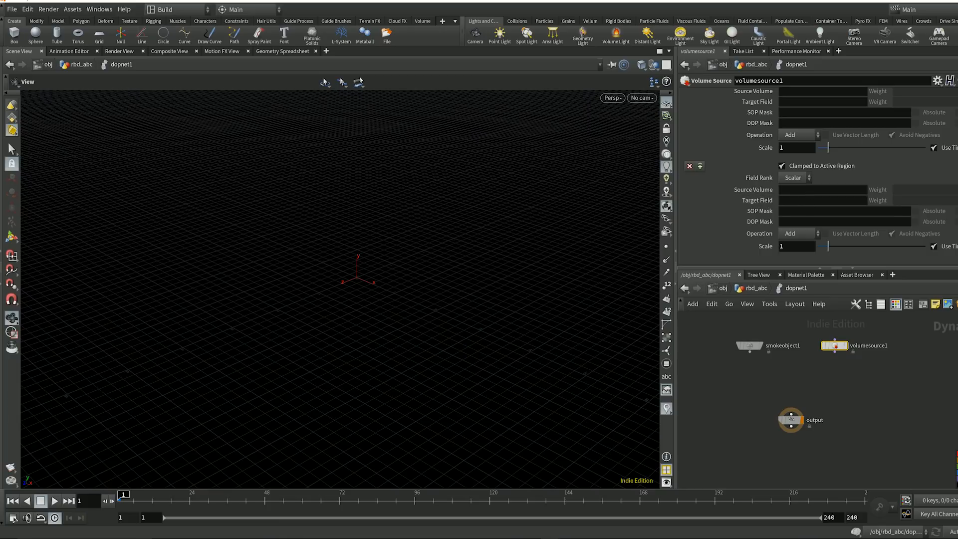
pyautogui.scroll(6, 818, 175)
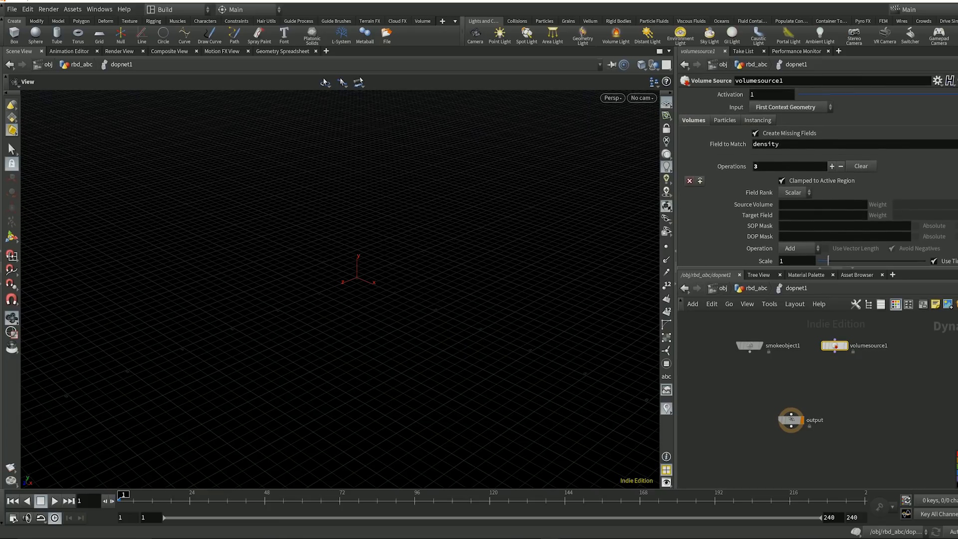
# Set volumesource1's first operation to Field Rank Vector, with Source Volume v and Target Field vel.
pyautogui.scroll(-1, 818, 177)
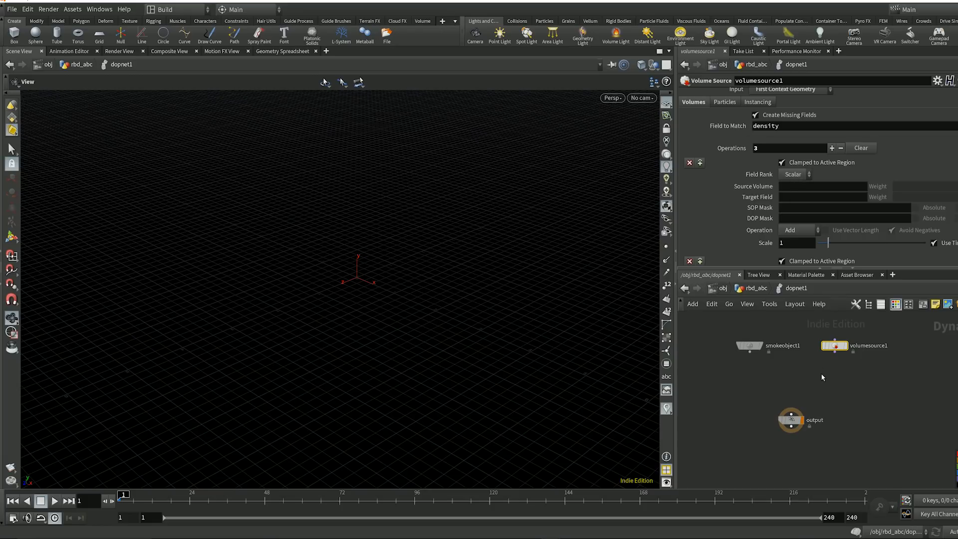
pyautogui.click(834, 346)
pyautogui.click(796, 175)
pyautogui.click(798, 189)
pyautogui.write('v')
pyautogui.click(788, 196)
pyautogui.write('vel')
pyautogui.click(800, 209)
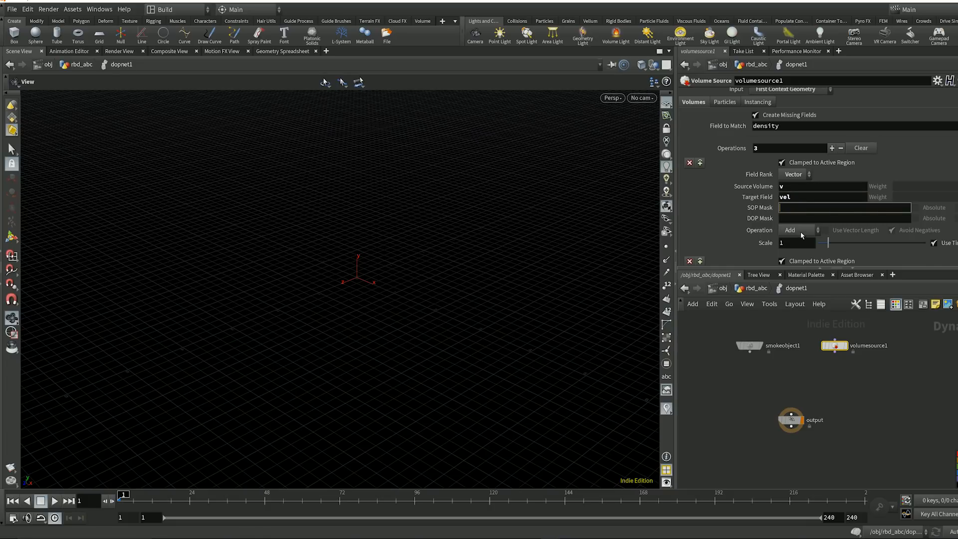
# Set the Operation of volumesource1's v-to-vel entry to Copy and review the remaining volume operations.
pyautogui.click(800, 232)
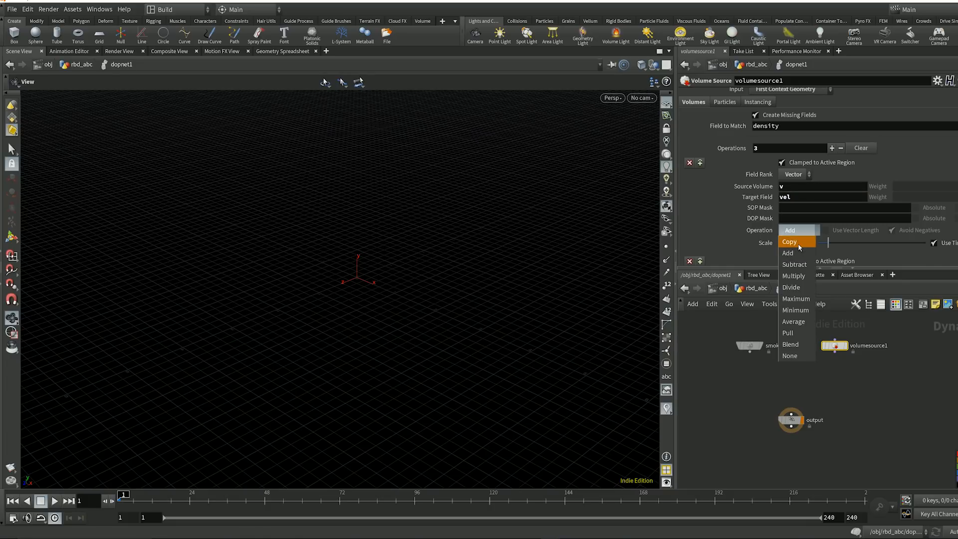
pyautogui.click(799, 245)
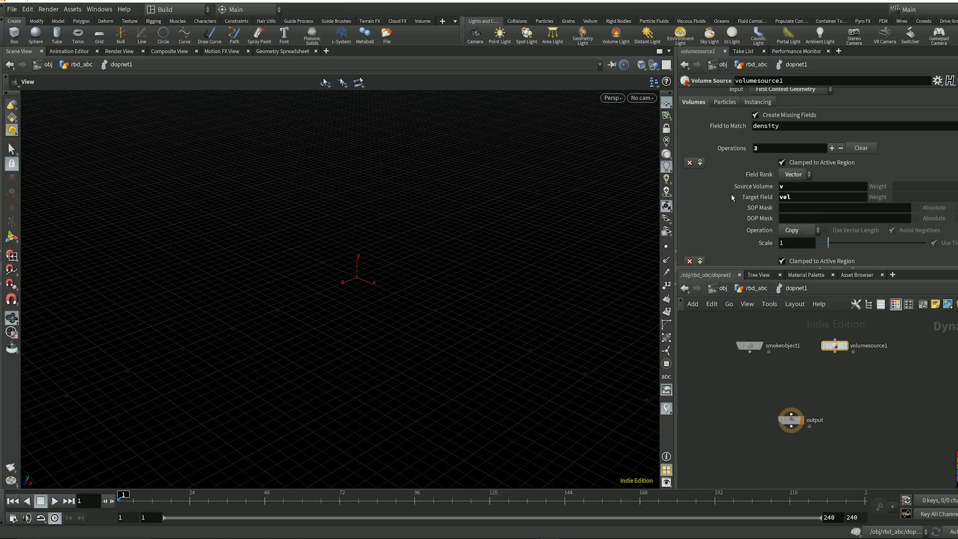
pyautogui.scroll(-12, 820, 185)
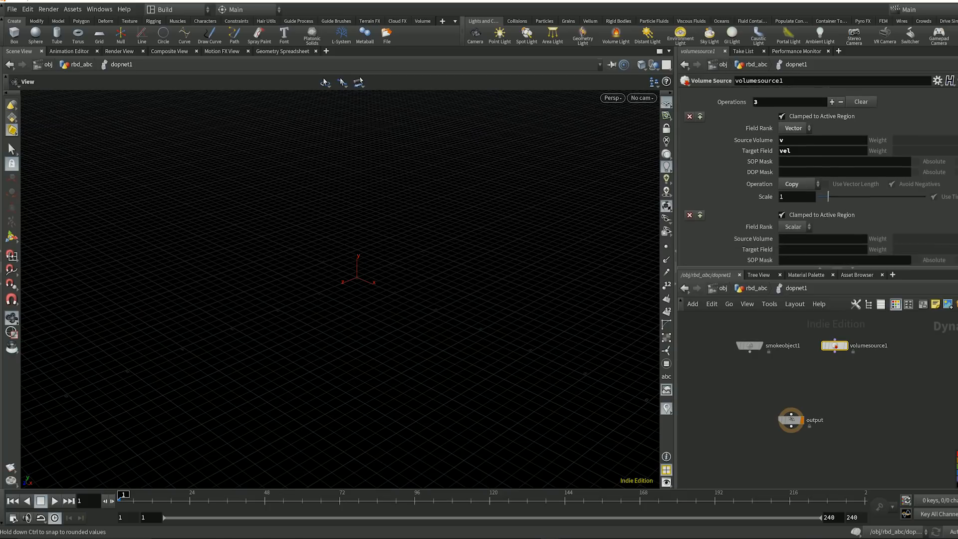
pyautogui.scroll(11, 820, 185)
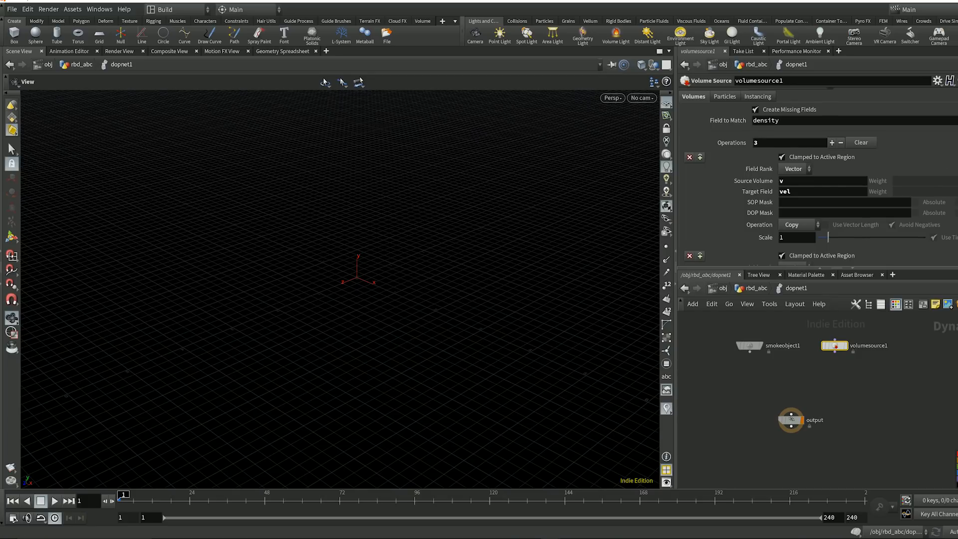
pyautogui.scroll(-10, 818, 177)
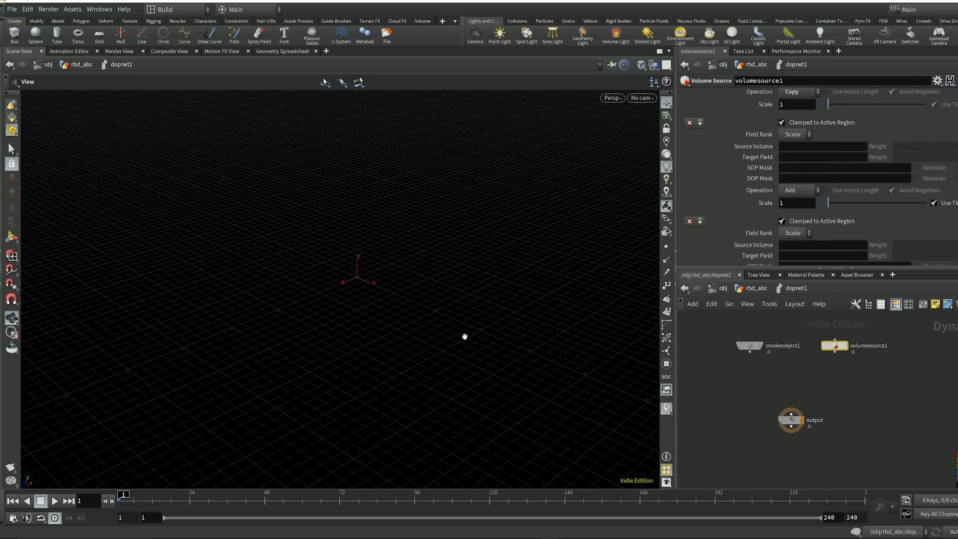
# Add a Pyro Solver node below volumesource1 and review its Shape and Simulation settings.
pyautogui.press('Tab')
pyautogui.write('py')
pyautogui.press('Return')
pyautogui.click(831, 371)
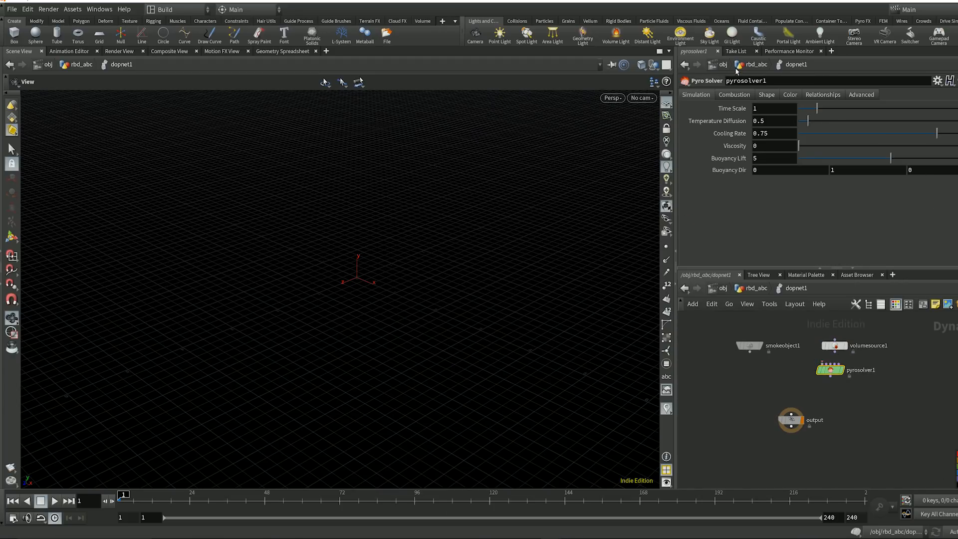
pyautogui.click(767, 95)
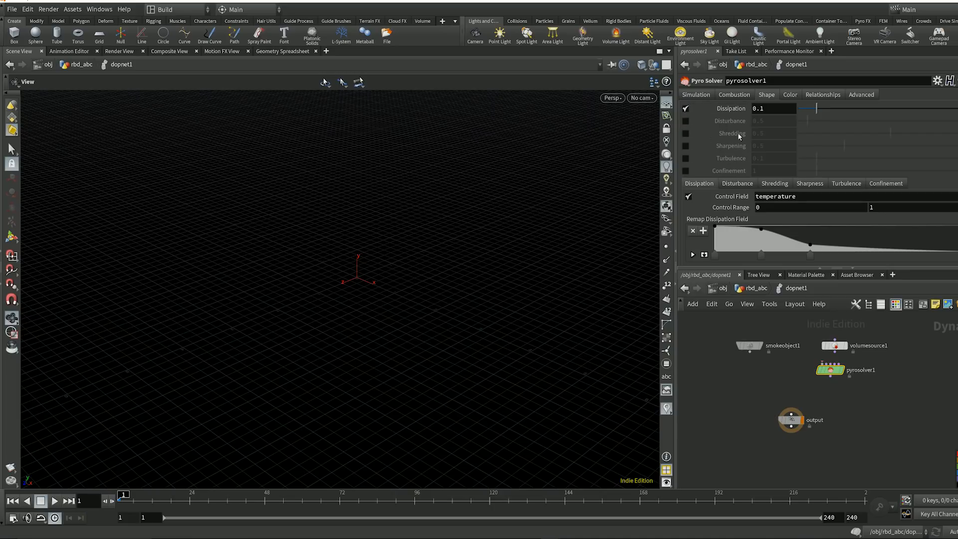
pyautogui.click(698, 95)
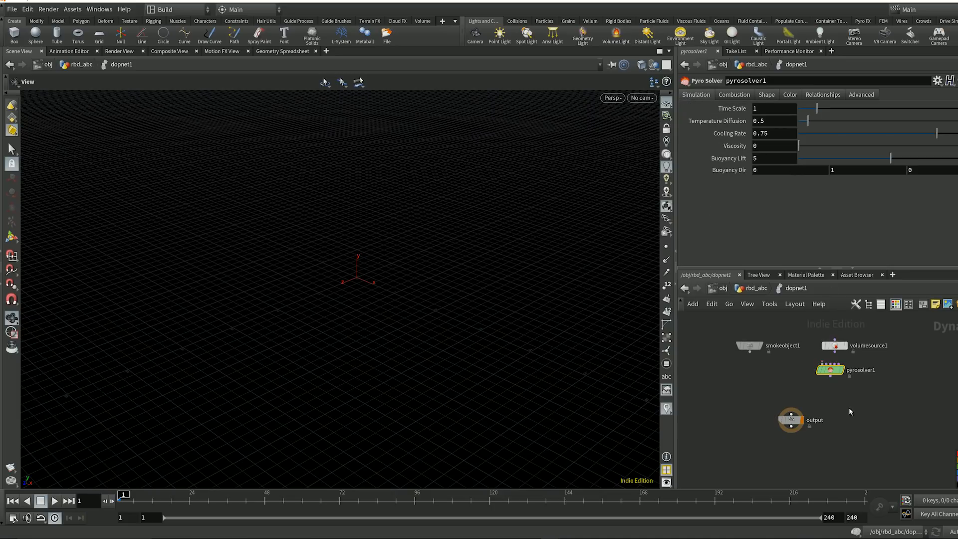
# Reposition pyrosolver1 a little lower, toward smokeobject1, and move the output node further down to make room between them.
pyautogui.moveTo(830, 372); pyautogui.dragTo(815, 382)
pyautogui.moveTo(791, 420); pyautogui.dragTo(787, 455)
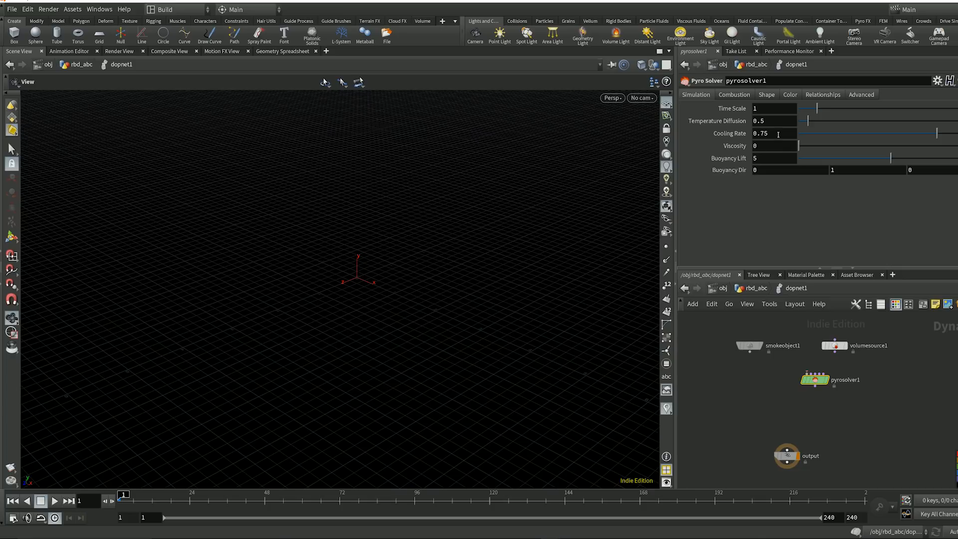
# Review the Shape and Simulation parameters of the pyrosolver1 node.
pyautogui.click(767, 94)
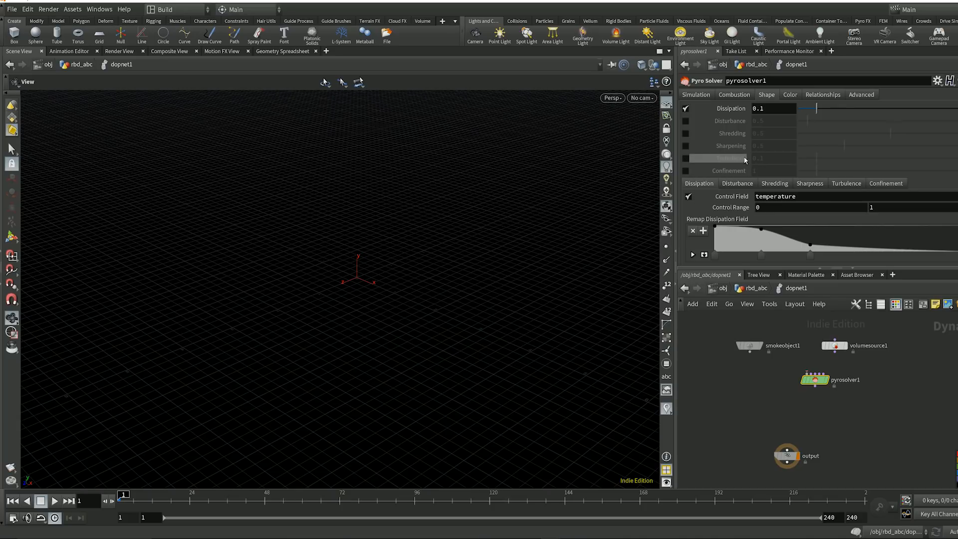
pyautogui.click(697, 96)
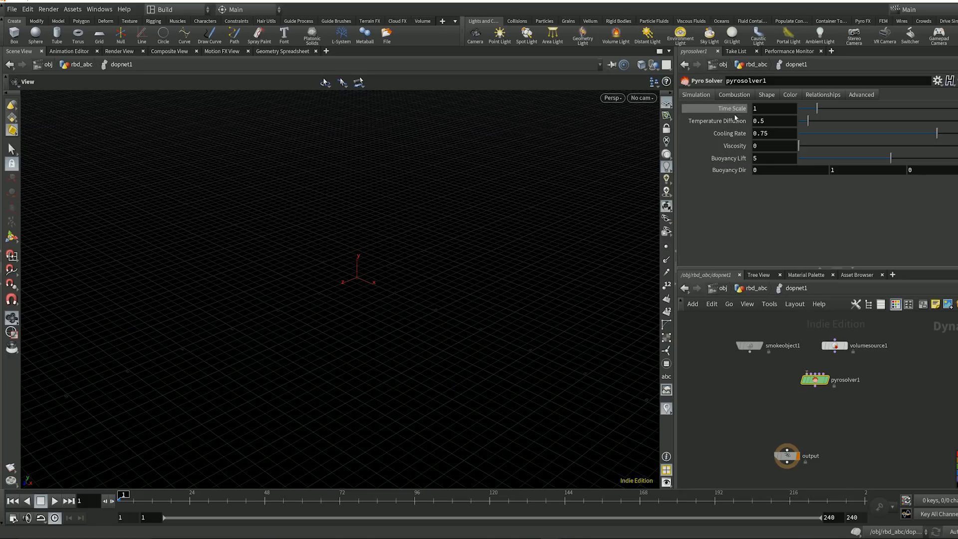
pyautogui.scroll(2, 811, 385)
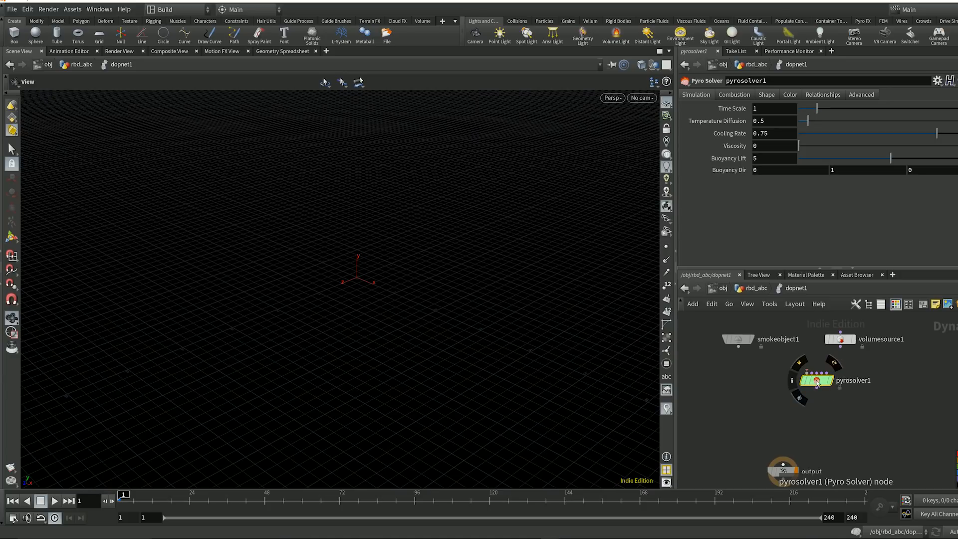
pyautogui.moveTo(813, 391); pyautogui.dragTo(811, 394)
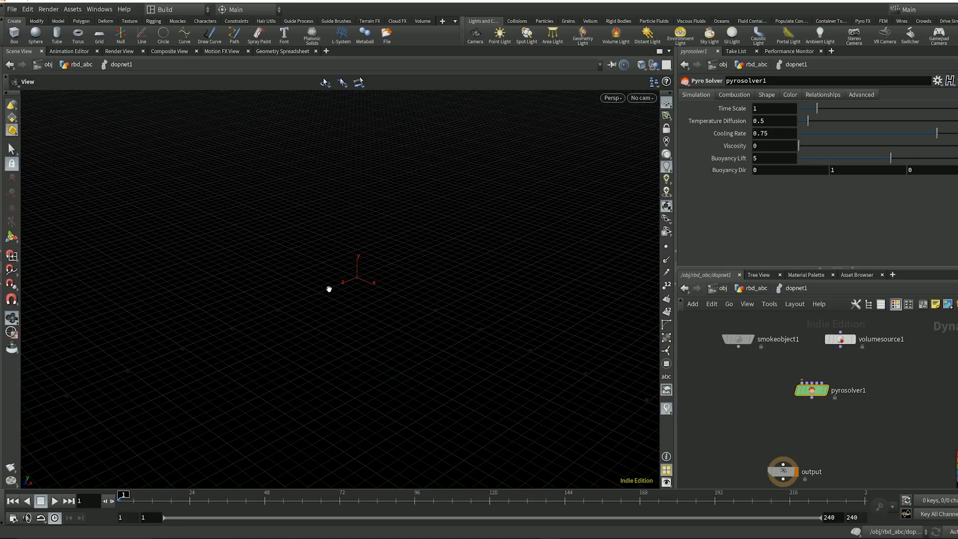
# On the volumesource1 node, keyframe the Scale of the v-to-vel operation at 10 on frame 1.
pyautogui.click(840, 339)
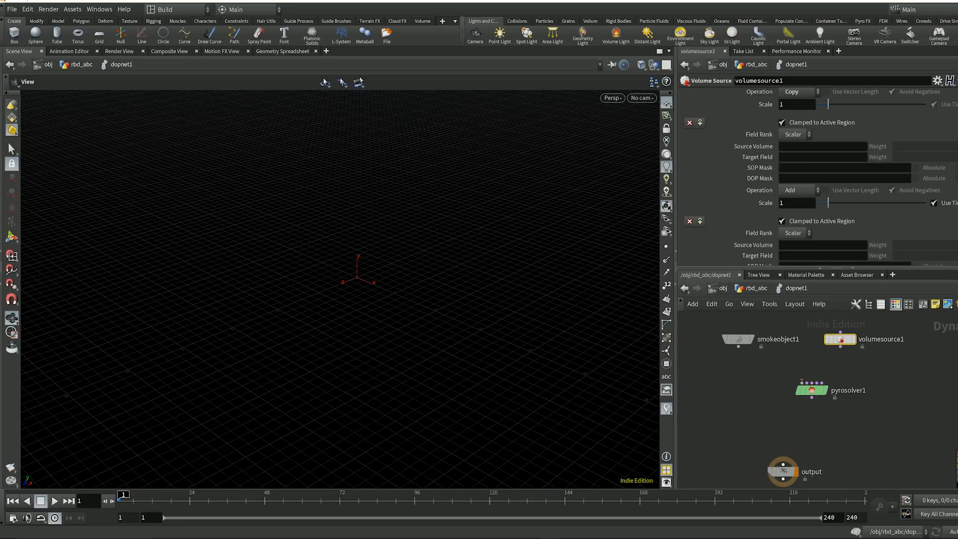
pyautogui.scroll(5, 788, 163)
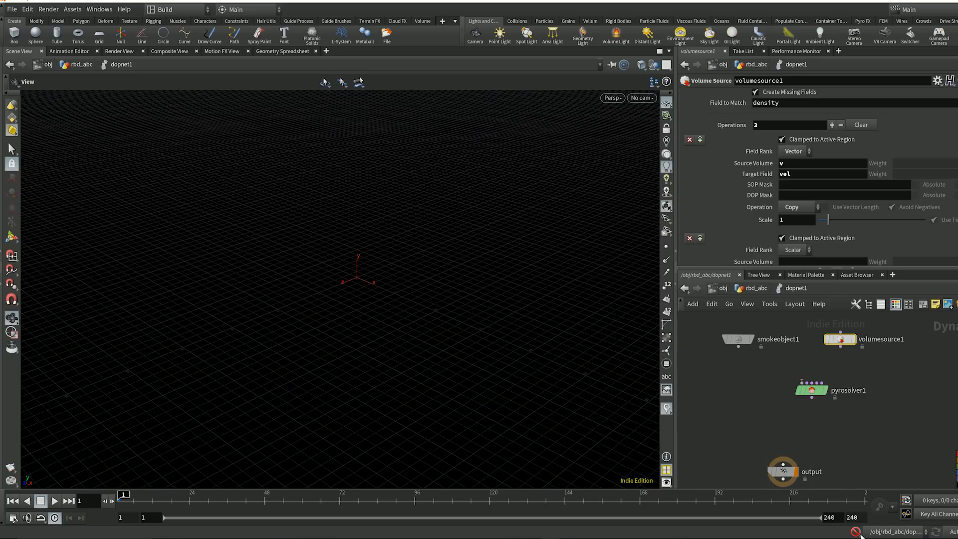
pyautogui.moveTo(450, 494); pyautogui.dragTo(525, 503)
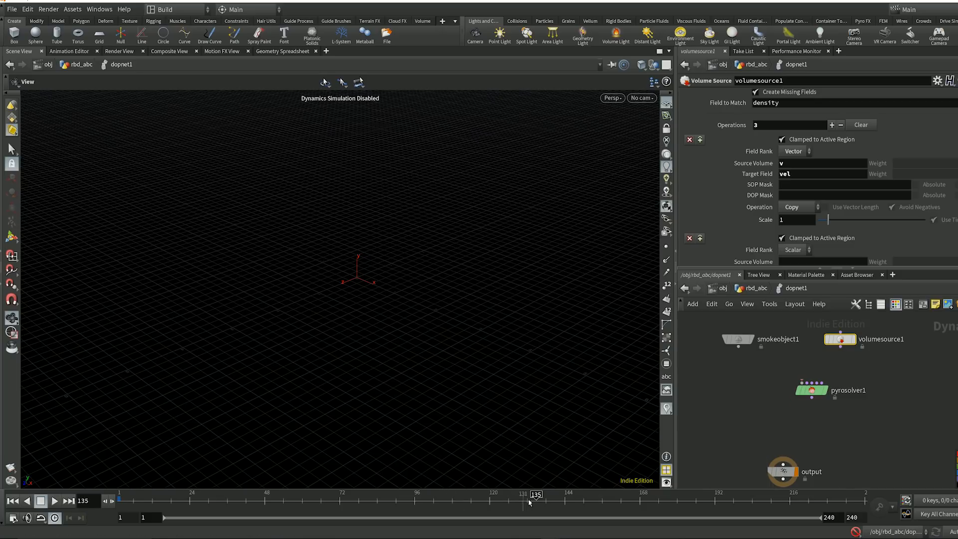
pyautogui.moveTo(451, 494); pyautogui.dragTo(120, 494)
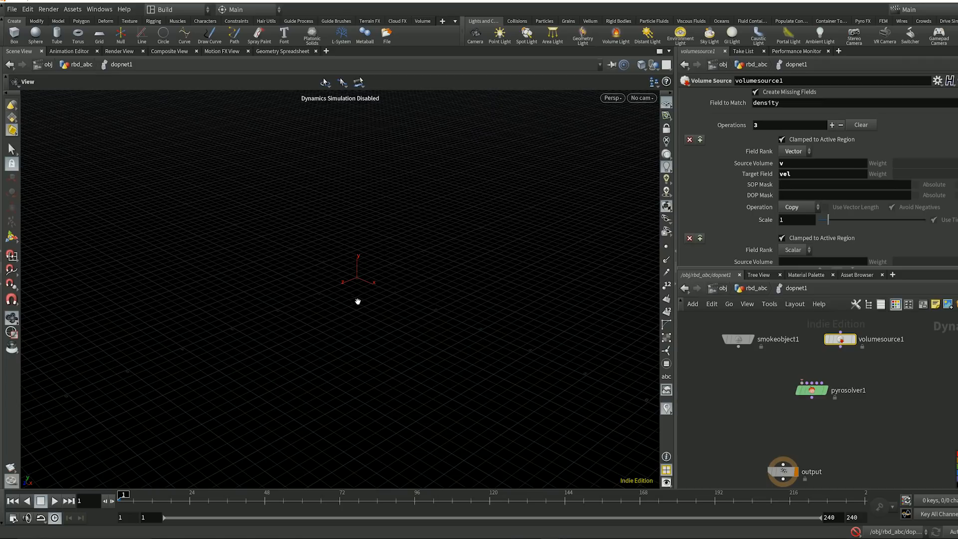
pyautogui.click(790, 222)
pyautogui.write('0')
pyautogui.press('Return')
pyautogui.keyDown('alt'); pyautogui.click(770, 222); pyautogui.keyUp('alt')
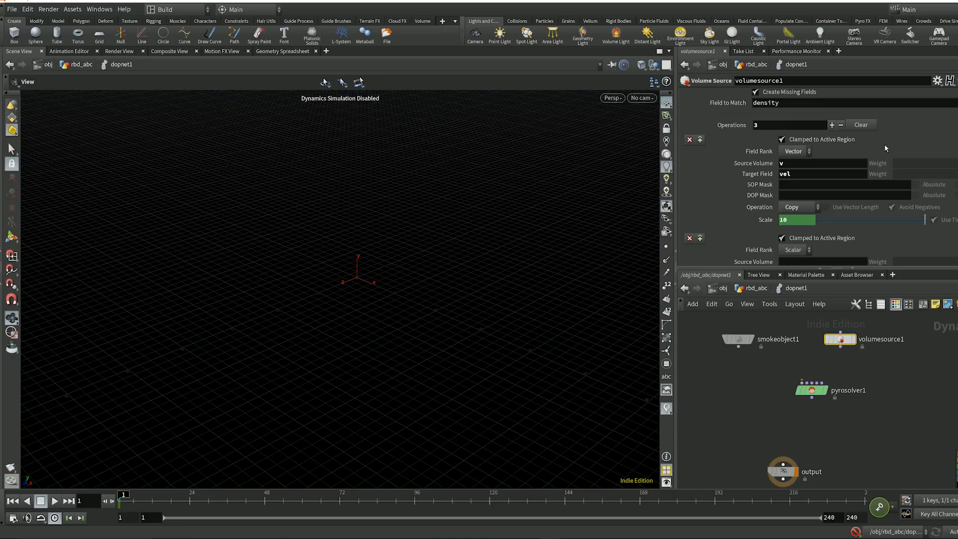
# Set the timeline's start frame to 17 and keyframe the vel operation's Scale at 20 on that frame.
pyautogui.click(130, 518)
pyautogui.write('17')
pyautogui.press('Return')
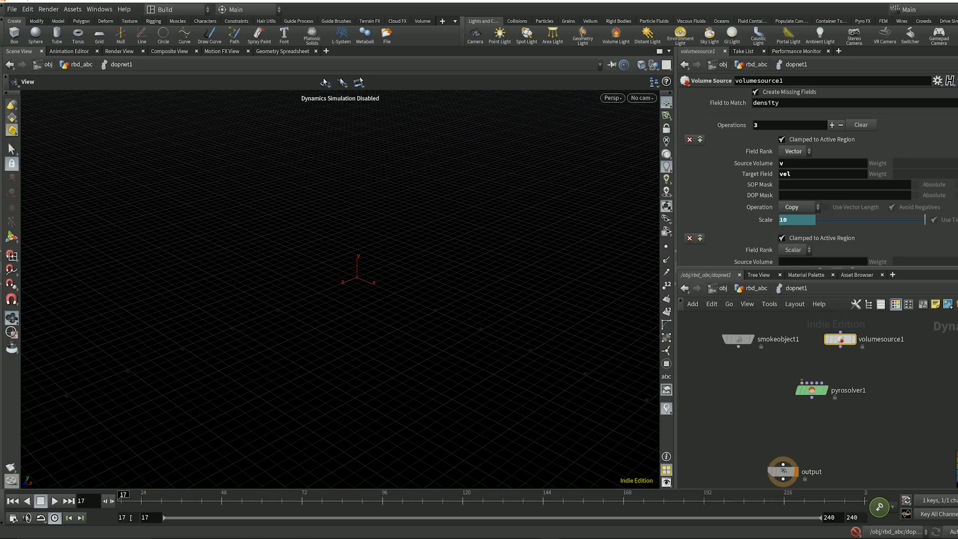
pyautogui.click(796, 220)
pyautogui.write('20')
pyautogui.press('Return')
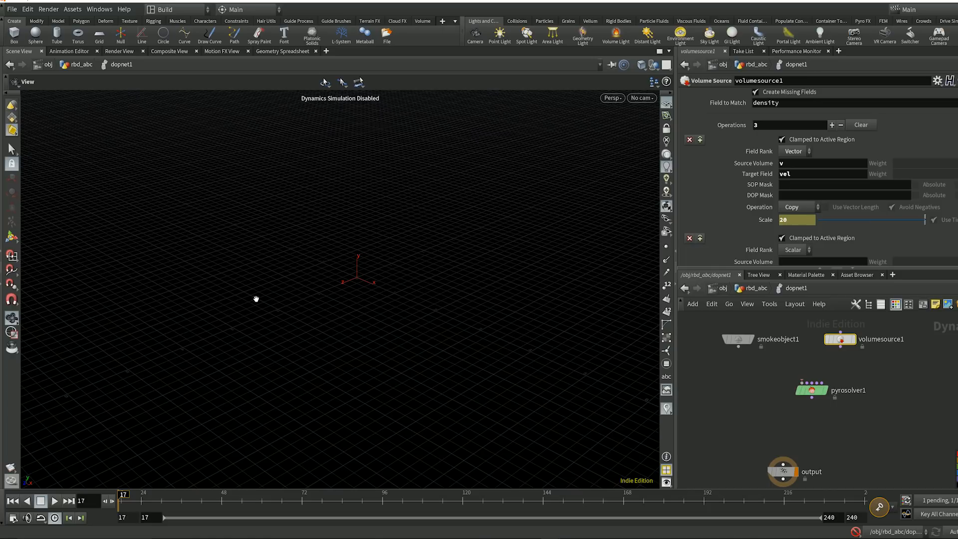
pyautogui.keyDown('alt'); pyautogui.click(771, 219); pyautogui.keyUp('alt')
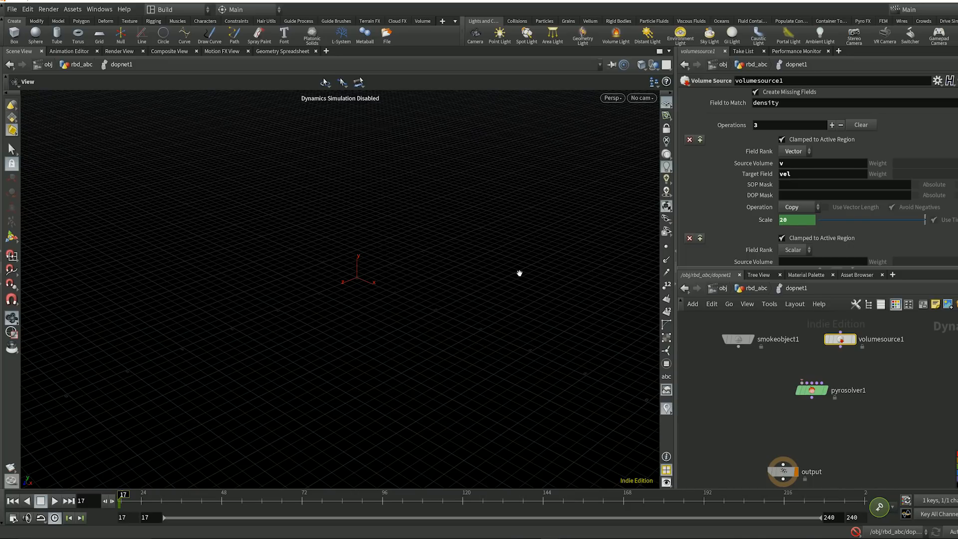
# Go to frame 96 and keyframe the vel operation's Scale at 5.
pyautogui.click(90, 500)
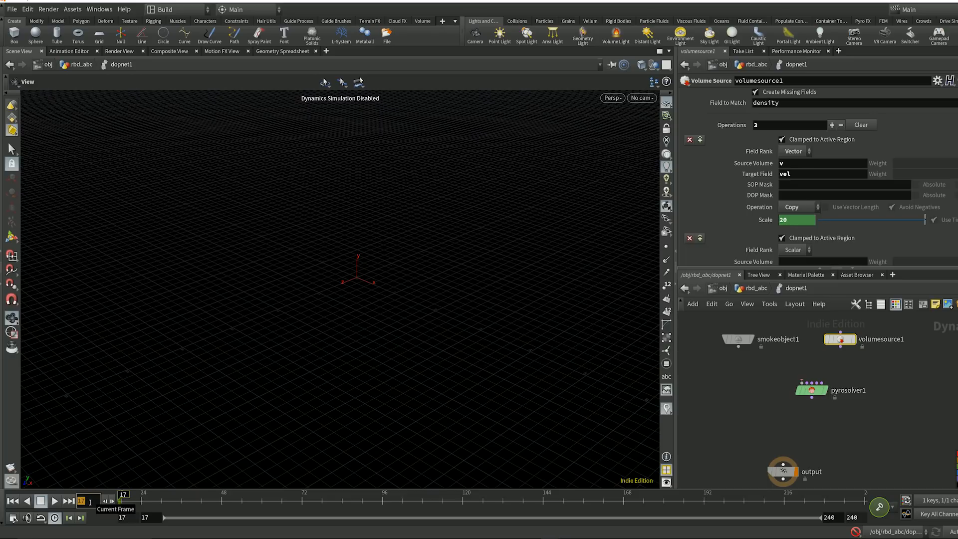
pyautogui.write('96')
pyautogui.press('Return')
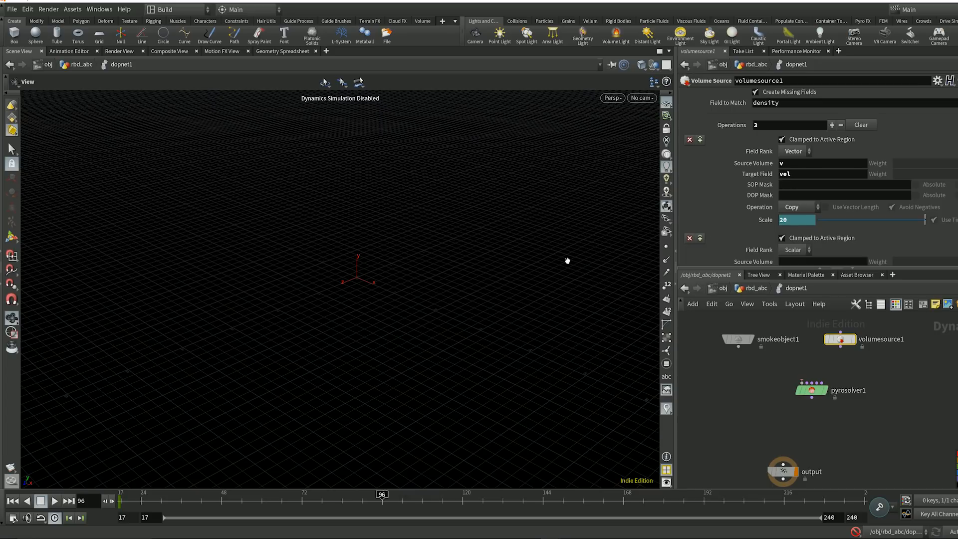
pyautogui.doubleClick(798, 221)
pyautogui.write('5')
pyautogui.press('Return')
pyautogui.keyDown('alt'); pyautogui.click(780, 224); pyautogui.keyUp('alt')
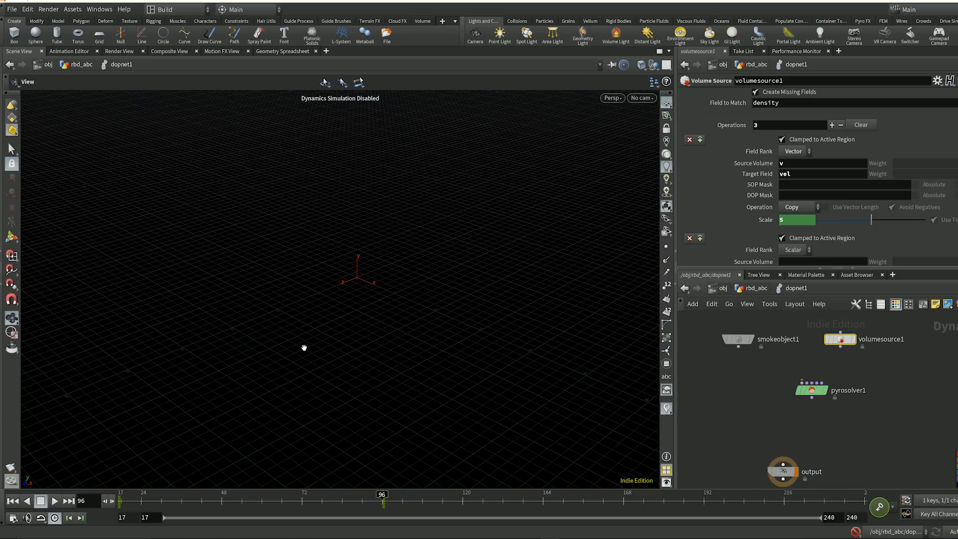
# Go to frame 130 and keyframe the vel operation's Scale at 10.
pyautogui.click(91, 500)
pyautogui.write('130')
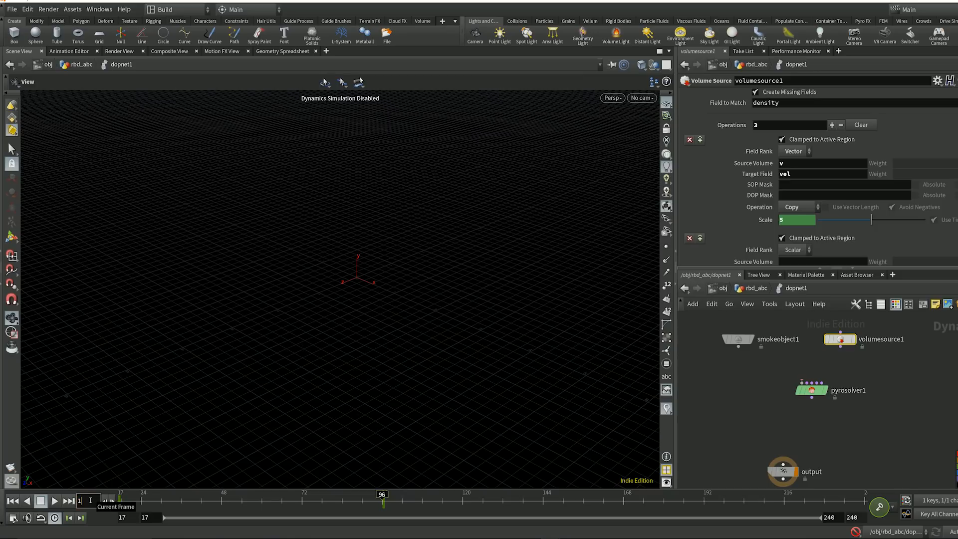
pyautogui.press('Return')
pyautogui.click(800, 221)
pyautogui.write('10')
pyautogui.press('Return')
pyautogui.keyDown('alt'); pyautogui.click(782, 221); pyautogui.keyUp('alt')
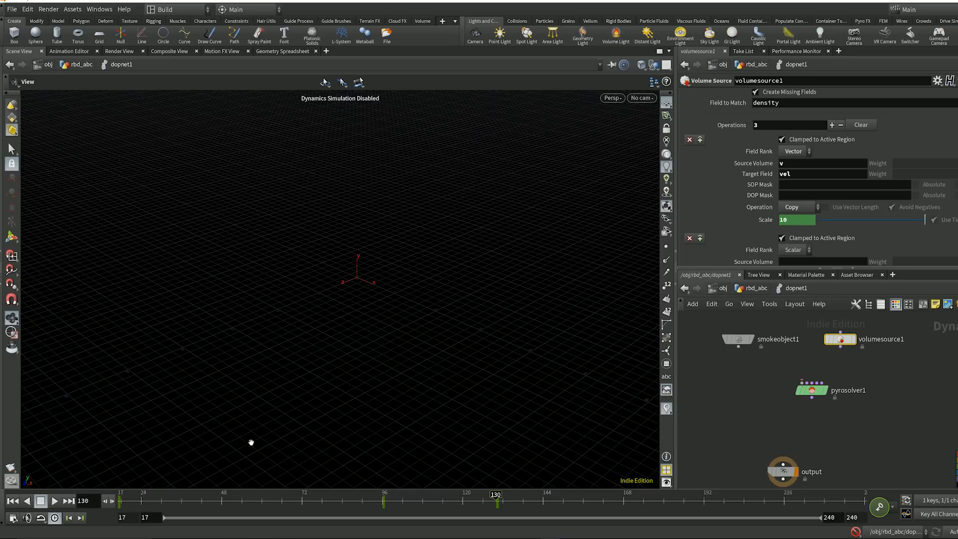
# Go to frame 137 and keyframe the vel operation's Scale at 100.
pyautogui.doubleClick(89, 500)
pyautogui.write('137')
pyautogui.press('Return')
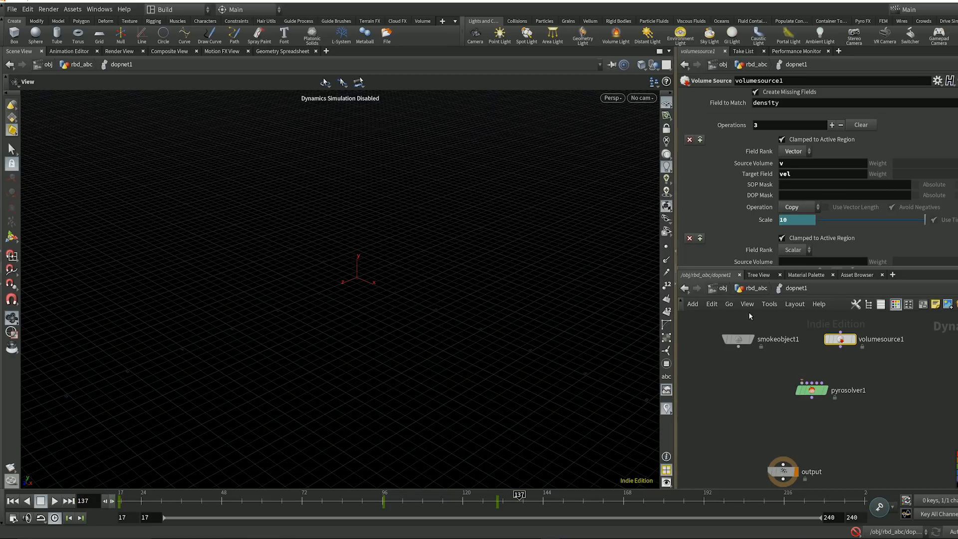
pyautogui.click(797, 221)
pyautogui.write('0')
pyautogui.press('Return')
pyautogui.keyDown('alt'); pyautogui.click(797, 221); pyautogui.keyUp('alt')
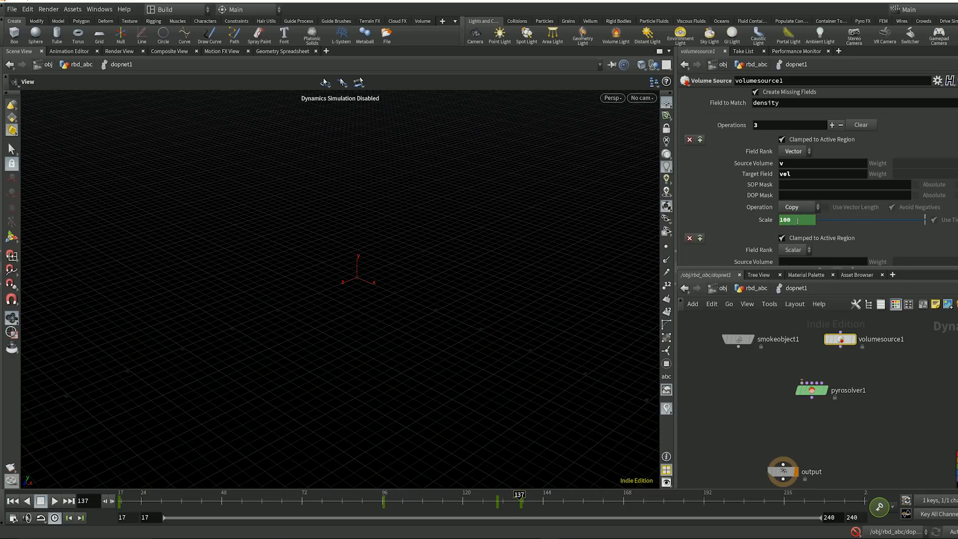
# Go to frame 144 and keyframe the vel operation's Scale at 1.
pyautogui.click(93, 501)
pyautogui.write('144')
pyautogui.press('Return')
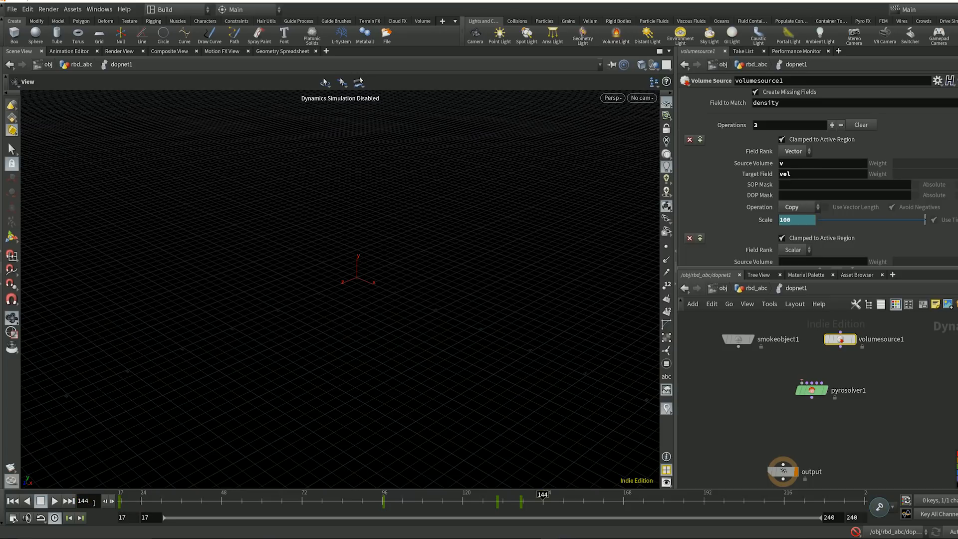
pyautogui.click(802, 219)
pyautogui.write('1')
pyautogui.press('Return')
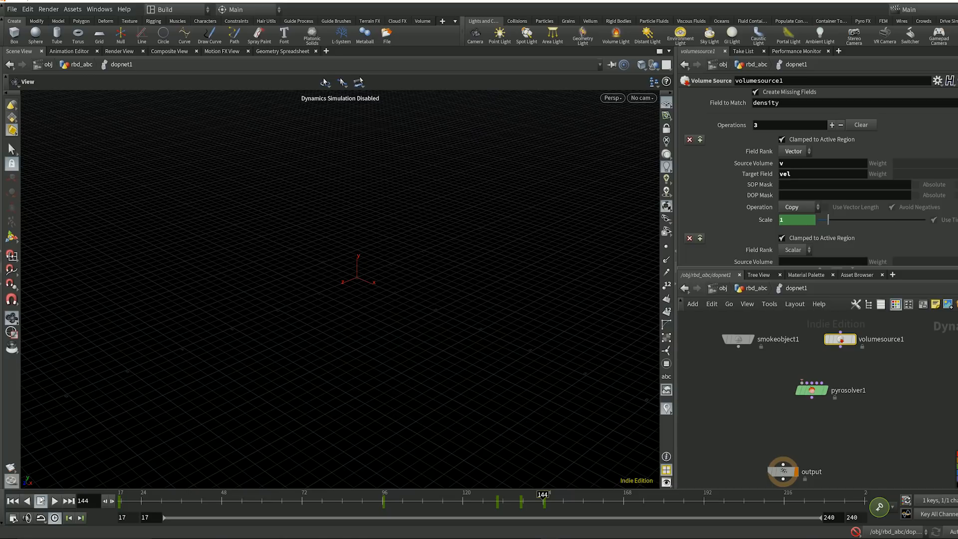
# Return to the first frame and set the second operation's Source Volume and Target Field to density.
pyautogui.click(13, 501)
pyautogui.scroll(-4, 818, 175)
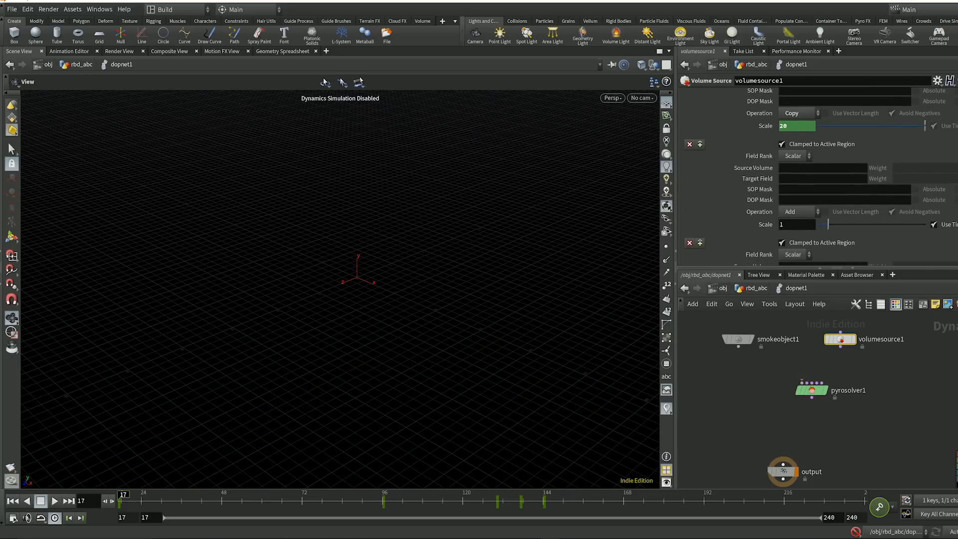
pyautogui.click(790, 168)
pyautogui.write('density')
pyautogui.press('Return')
pyautogui.hotkey('ctrl', 'c')
pyautogui.click(794, 177)
pyautogui.hotkey('ctrl', 'v')
pyautogui.press('Return')
pyautogui.scroll(-3, 818, 176)
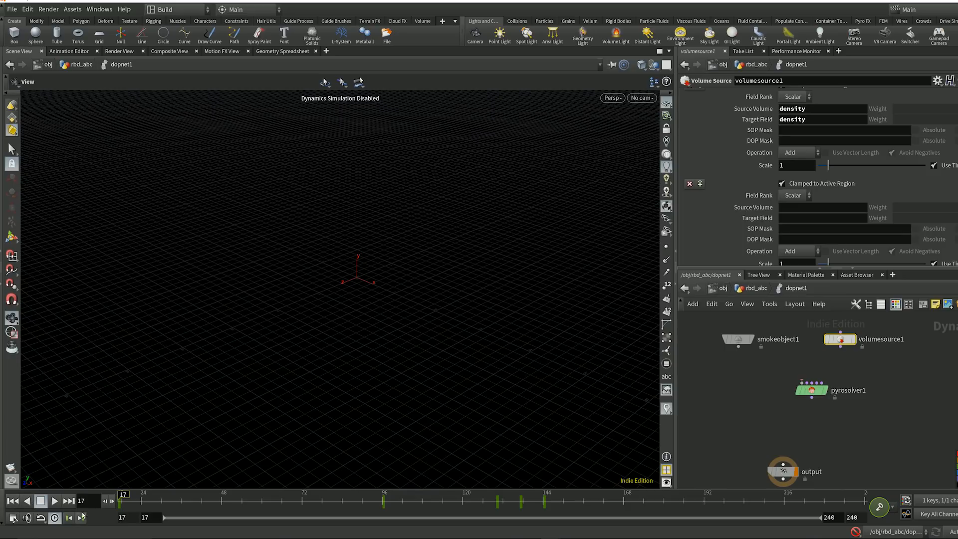
# Set the timeline's start frame to 1 and move the playhead near the beginning.
pyautogui.click(134, 517)
pyautogui.write('1')
pyautogui.press('Return')
pyautogui.click(124, 497)
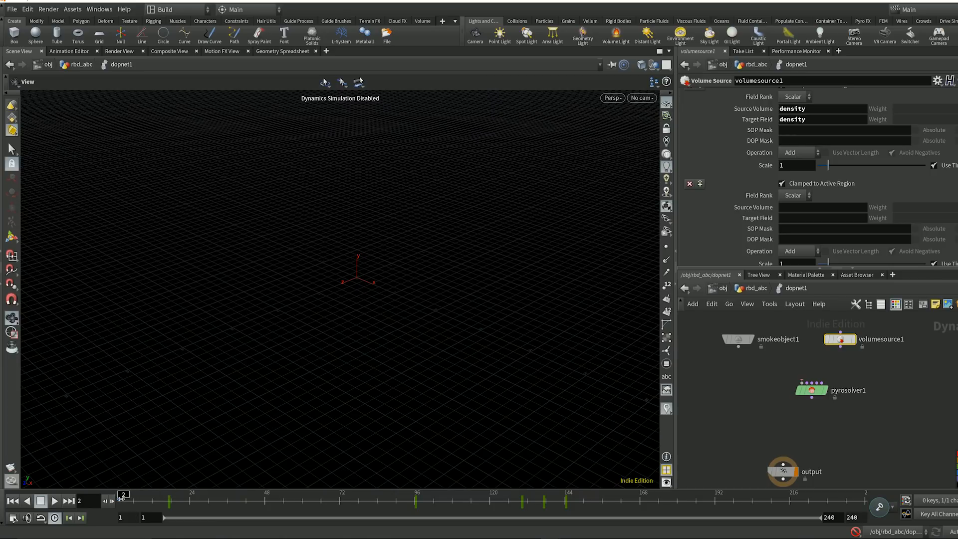
pyautogui.scroll(5, 820, 177)
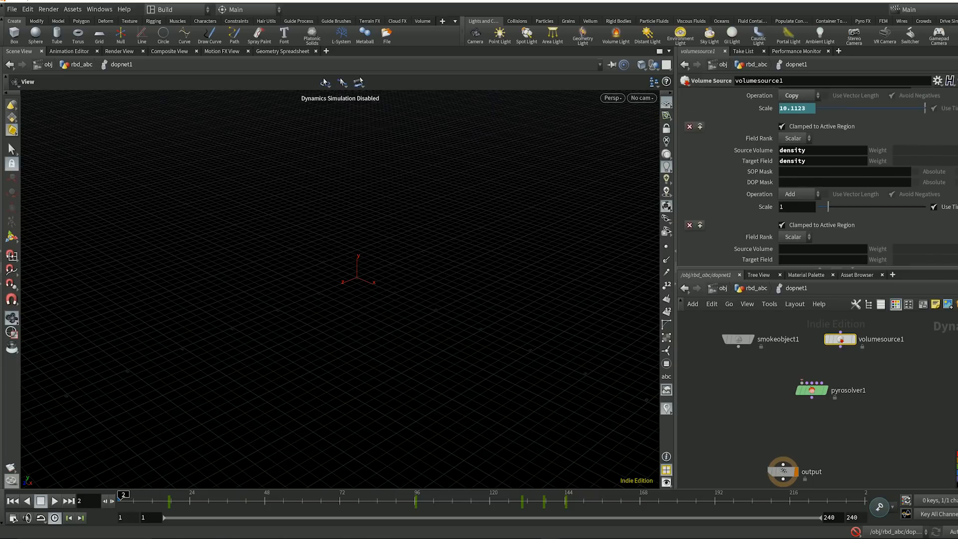
pyautogui.doubleClick(805, 163)
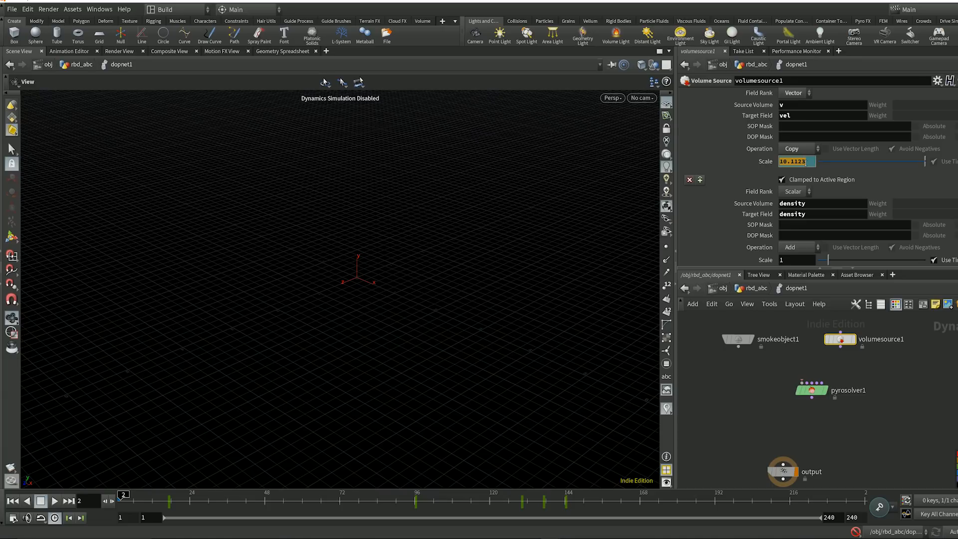
pyautogui.write('10')
pyautogui.press('Return')
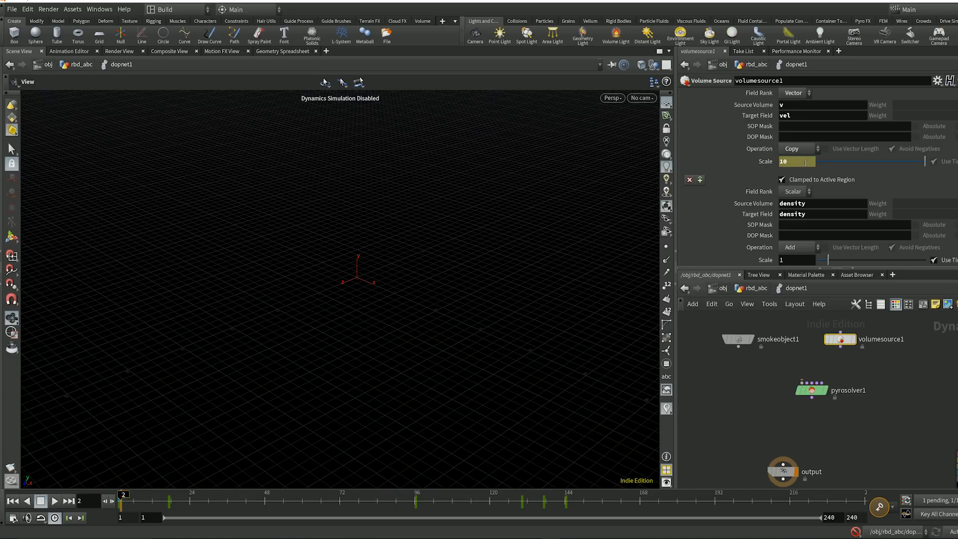
pyautogui.keyDown('alt'); pyautogui.click(806, 163); pyautogui.keyUp('alt')
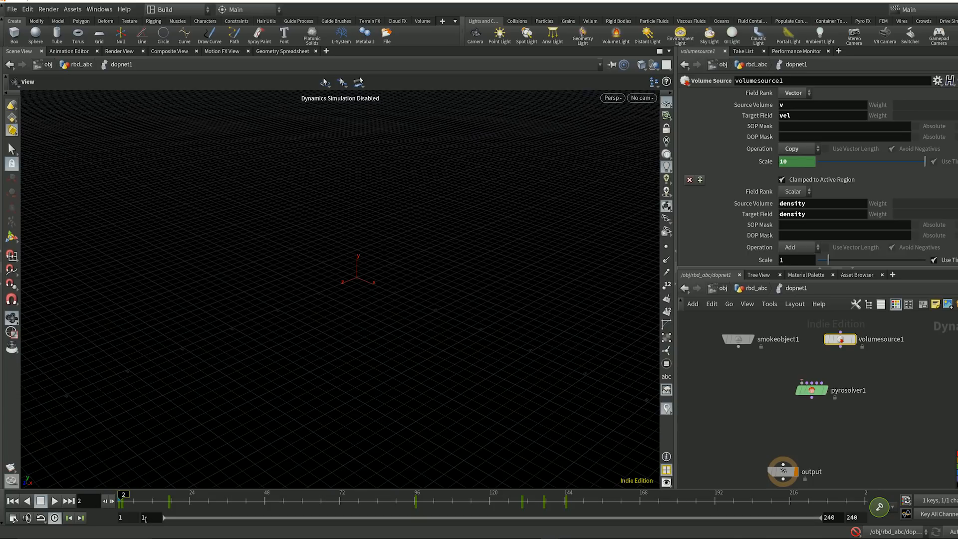
pyautogui.doubleClick(92, 500)
pyautogui.write('1')
pyautogui.press('Return')
pyautogui.hotkey('ctrl', 'z')
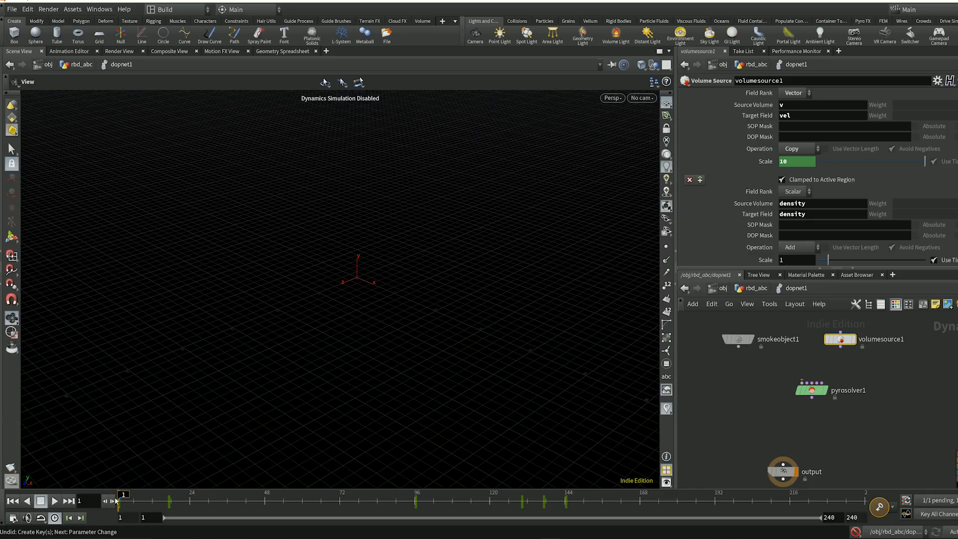
# Return to frame 1 and keyframe the density operation's Scale at 30.
pyautogui.moveTo(158, 496); pyautogui.dragTo(89, 510)
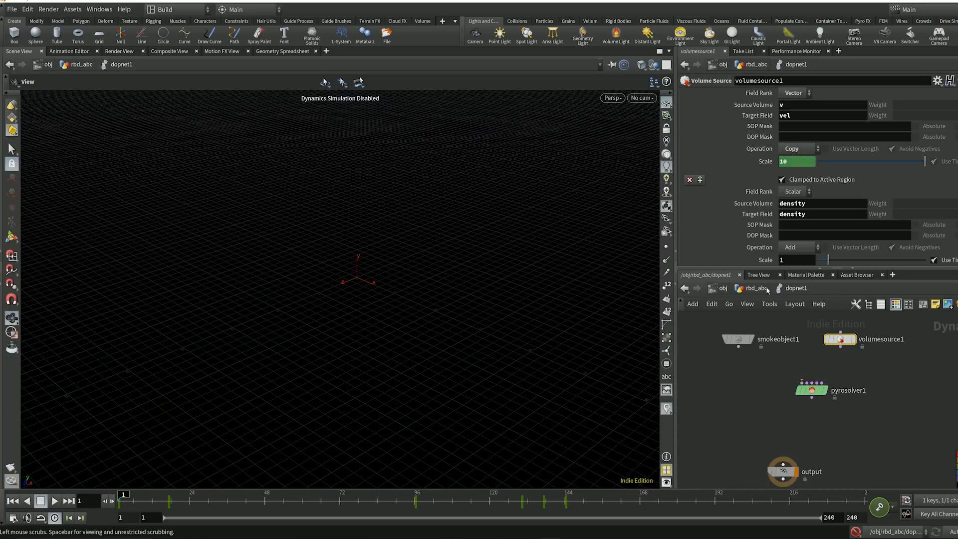
pyautogui.scroll(-2, 818, 176)
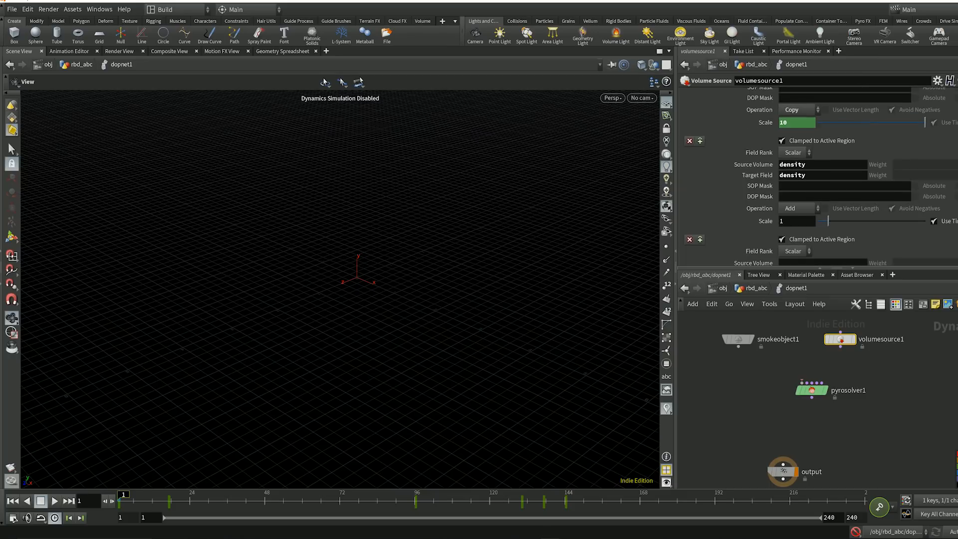
pyautogui.click(797, 222)
pyautogui.write('30')
pyautogui.press('Return')
pyautogui.keyDown('alt'); pyautogui.click(771, 224); pyautogui.keyUp('alt')
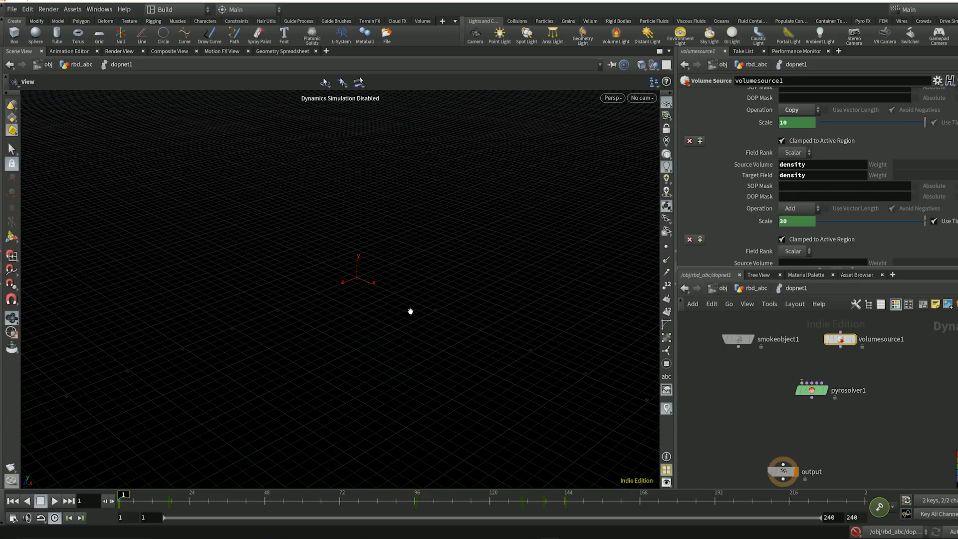
# Go to the next keyframe at frame 17 and keyframe the density operation's Scale at 10.
pyautogui.click(81, 518)
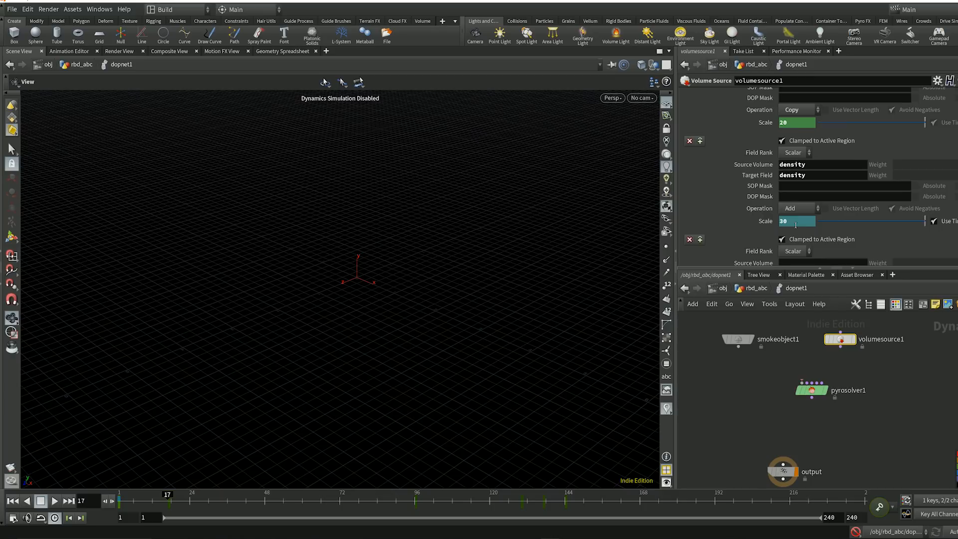
pyautogui.click(795, 224)
pyautogui.write('10')
pyautogui.press('Return')
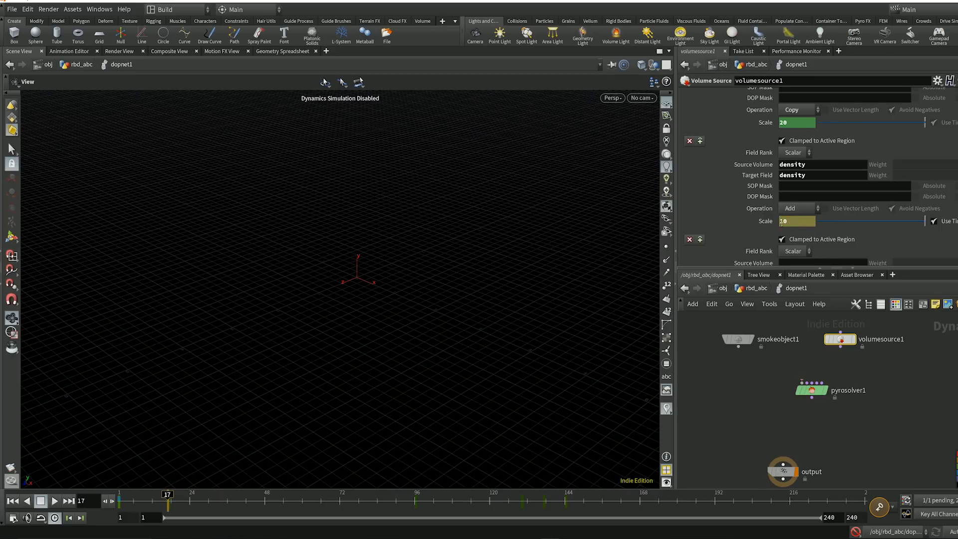
pyautogui.keyDown('alt'); pyautogui.click(781, 223); pyautogui.keyUp('alt')
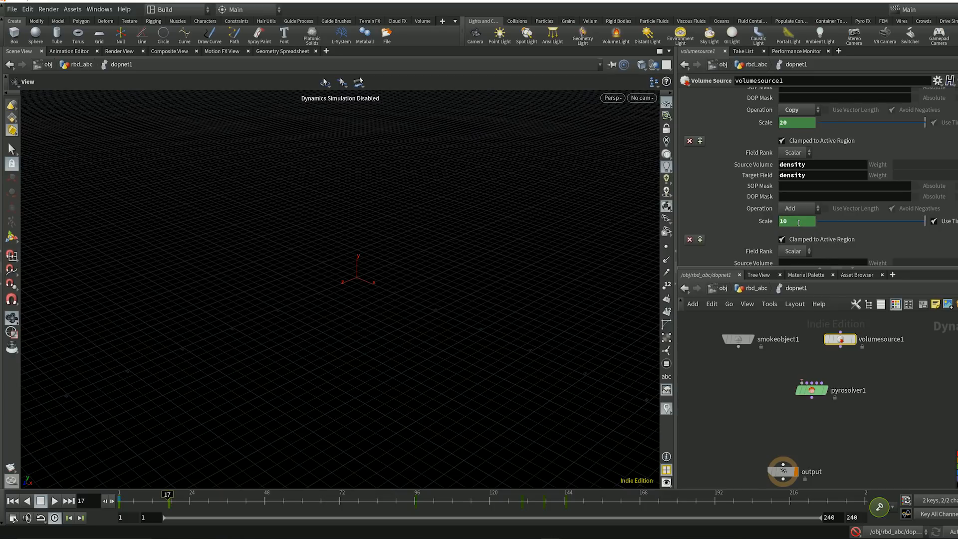
# Go to the next keyframe at frame 96 and keyframe the density operation's Scale at 20.
pyautogui.click(80, 517)
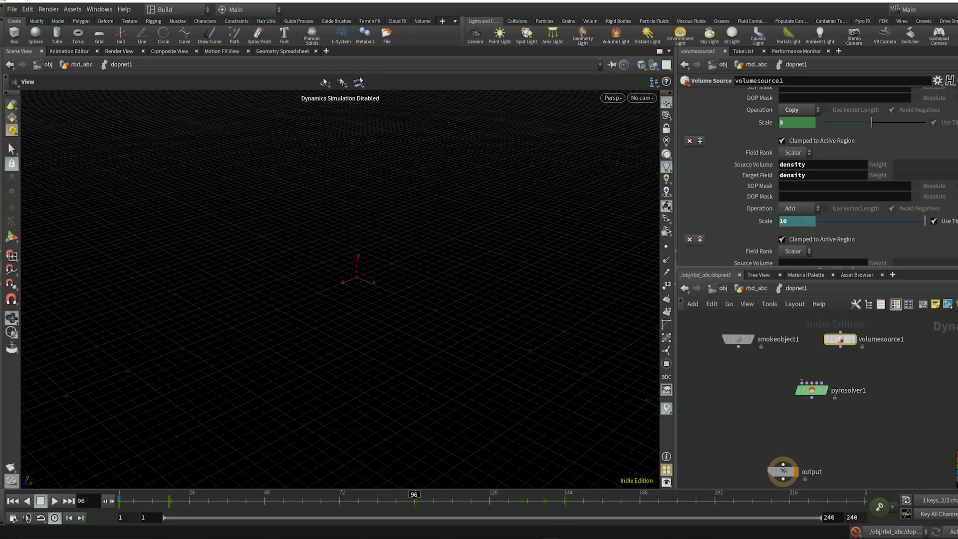
pyautogui.click(801, 223)
pyautogui.write('20')
pyautogui.press('Return')
pyautogui.keyDown('alt'); pyautogui.click(801, 223); pyautogui.keyUp('alt')
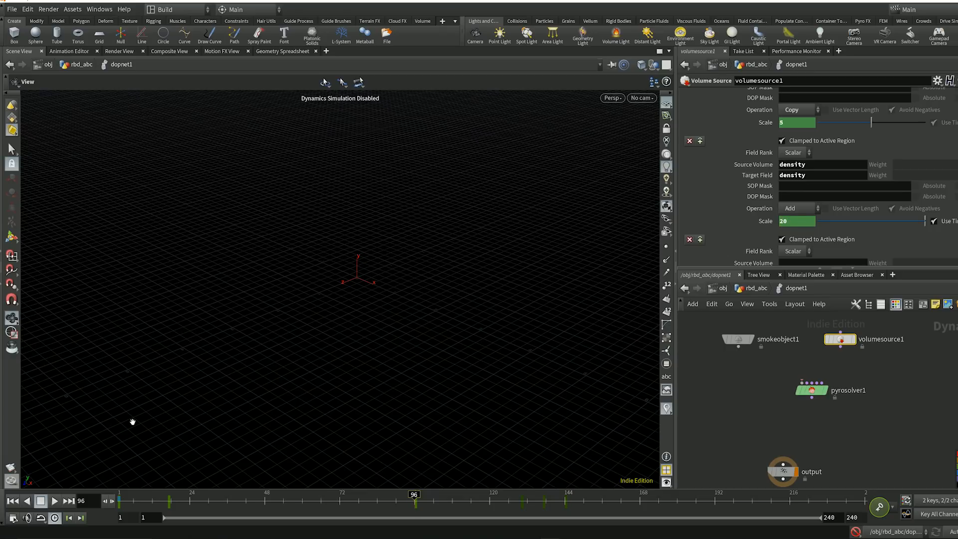
# Go to the next keyframe at frame 130 and keyframe the density operation's Scale at 1.
pyautogui.click(81, 518)
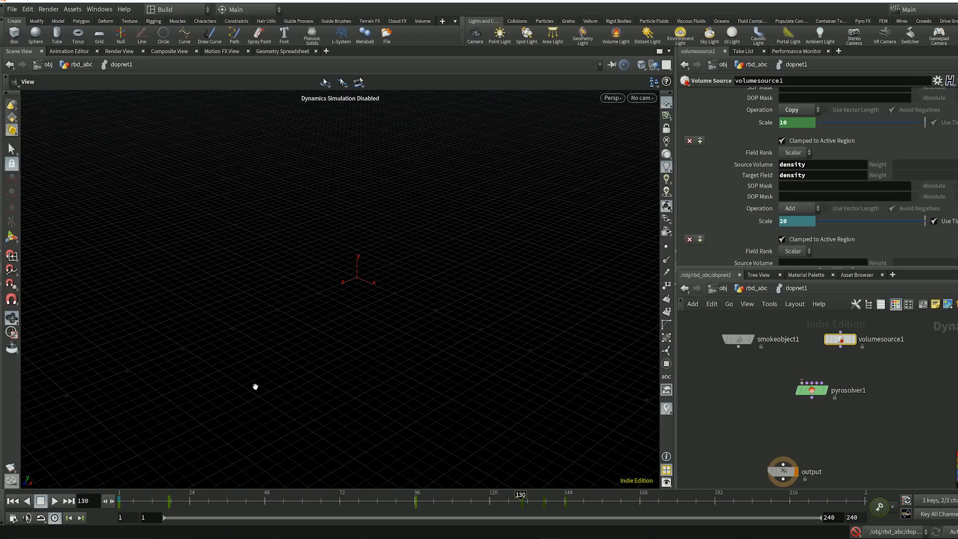
pyautogui.click(801, 221)
pyautogui.write('1')
pyautogui.press('Return')
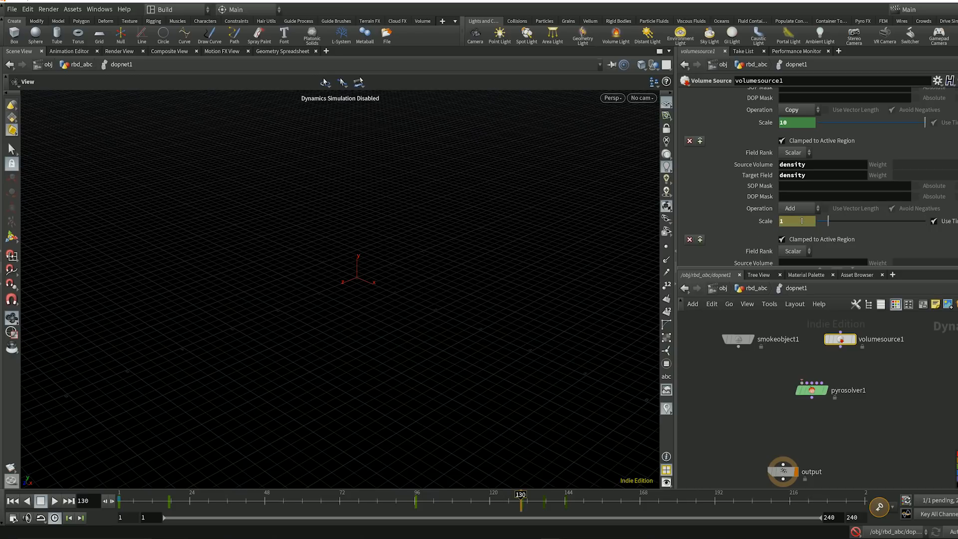
pyautogui.keyDown('alt'); pyautogui.click(800, 221); pyautogui.keyUp('alt')
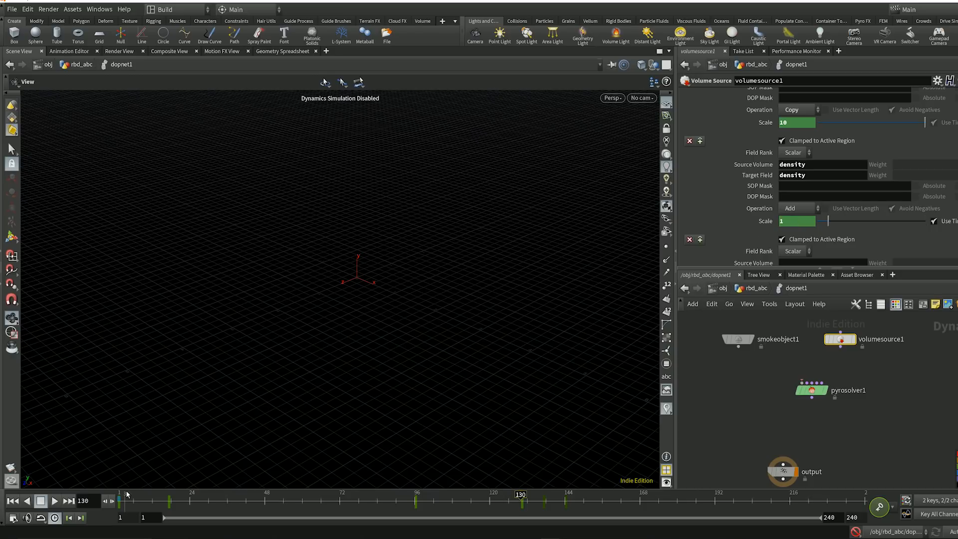
# Go to the next keyframe at frame 137 and keyframe the density operation's Scale at 30.
pyautogui.click(81, 519)
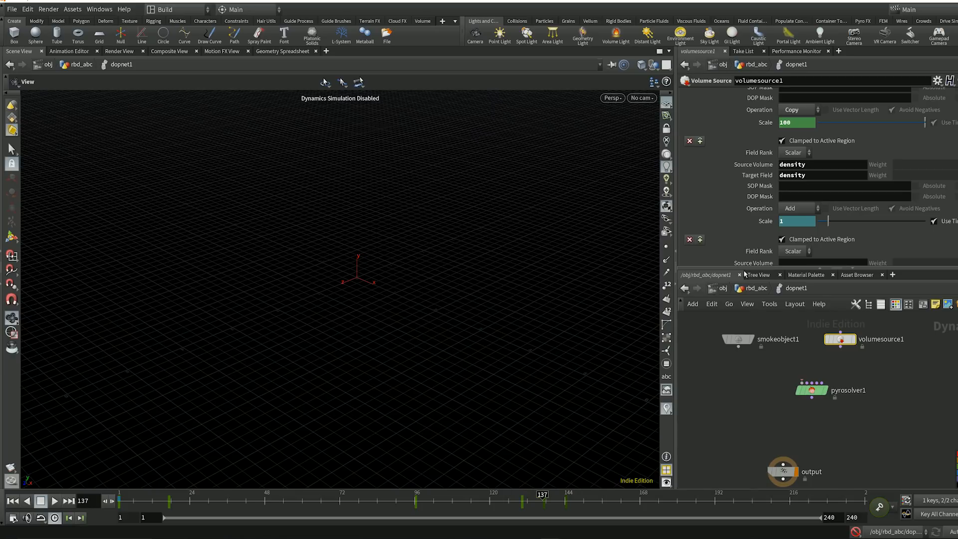
pyautogui.click(798, 222)
pyautogui.press('Return')
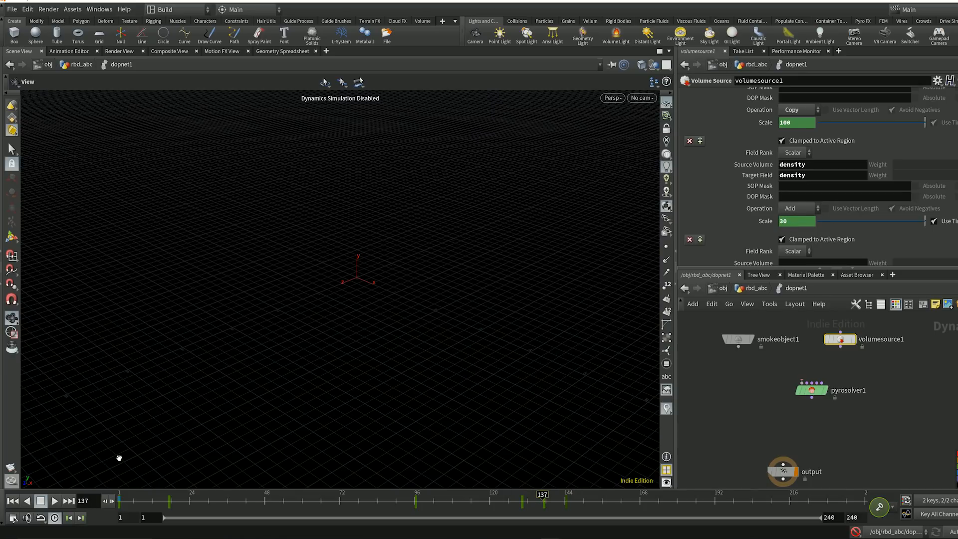
# Go to the next keyframe at frame 144, keyframe the density operation's Scale at 1, and return to the first frame.
pyautogui.click(81, 519)
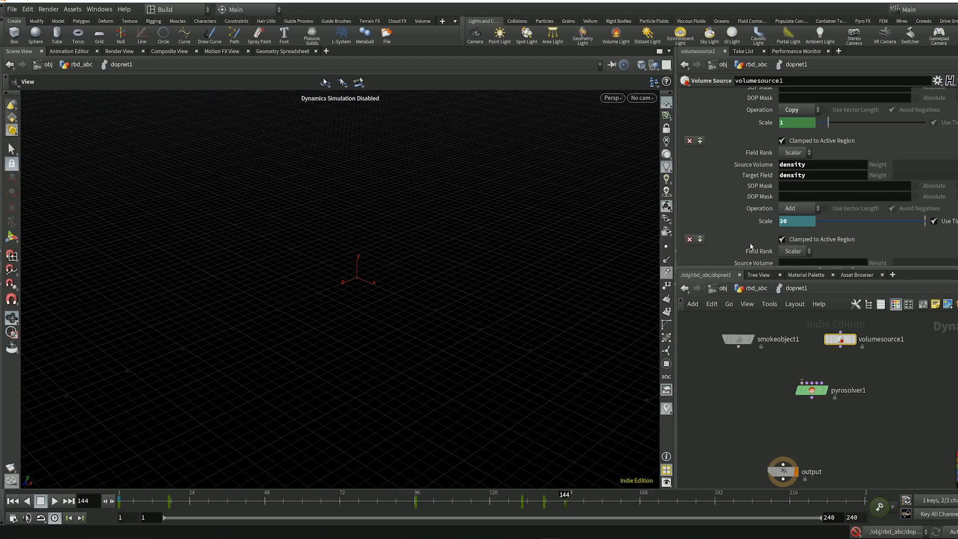
pyautogui.click(797, 222)
pyautogui.write('1')
pyautogui.press('Return')
pyautogui.keyDown('alt'); pyautogui.click(797, 222); pyautogui.keyUp('alt')
pyautogui.click(13, 500)
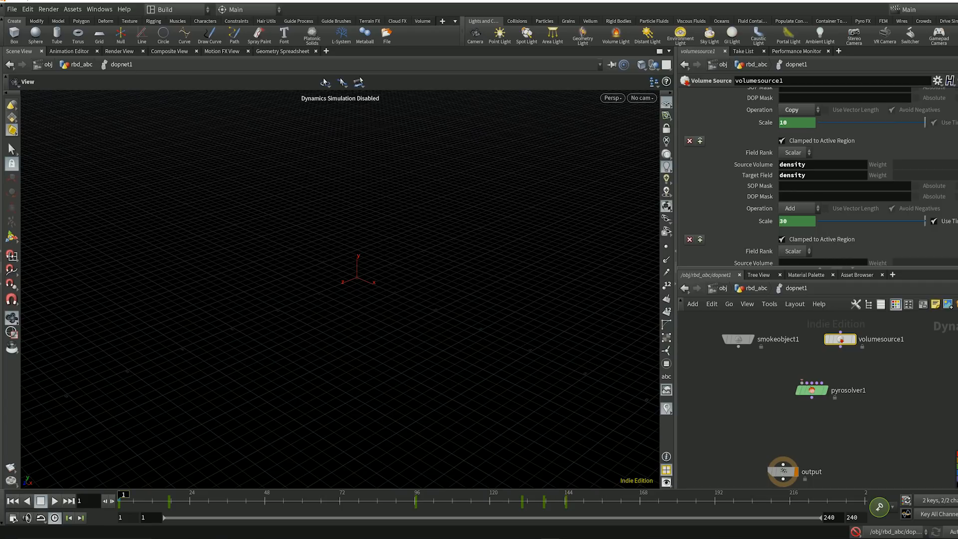
# Set the third operation's Source Volume to density and its Target Field to temperature.
pyautogui.scroll(-3, 821, 176)
pyautogui.click(846, 192)
pyautogui.write('density')
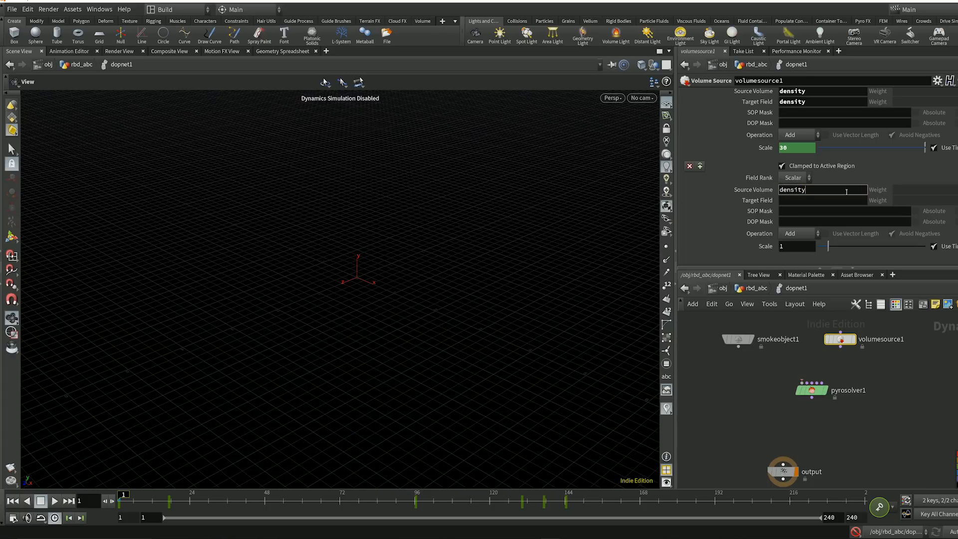
pyautogui.click(841, 202)
pyautogui.write('temperature')
pyautogui.press('Return')
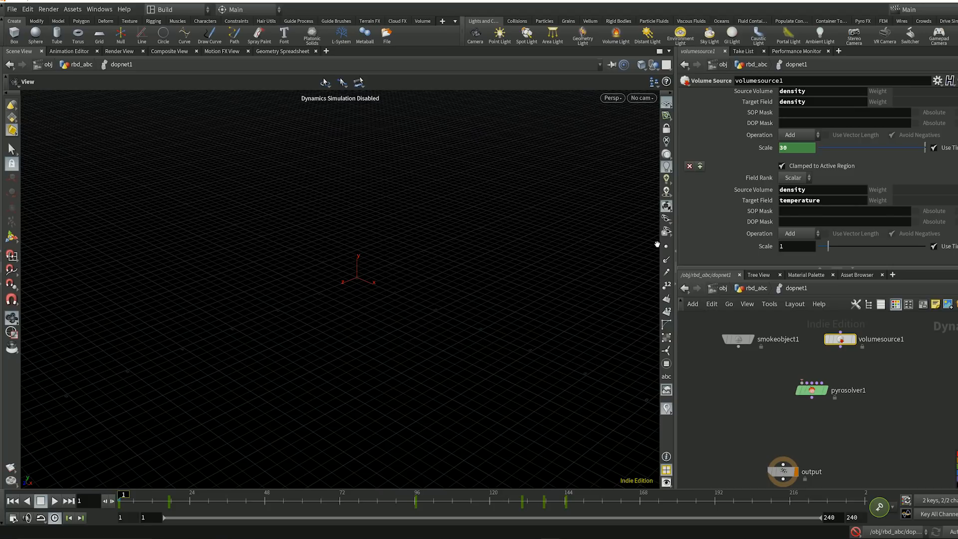
# Wire the smoke object and volume source into the pyro solver, and the pyro solver into the output node.
pyautogui.scroll(6, 818, 177)
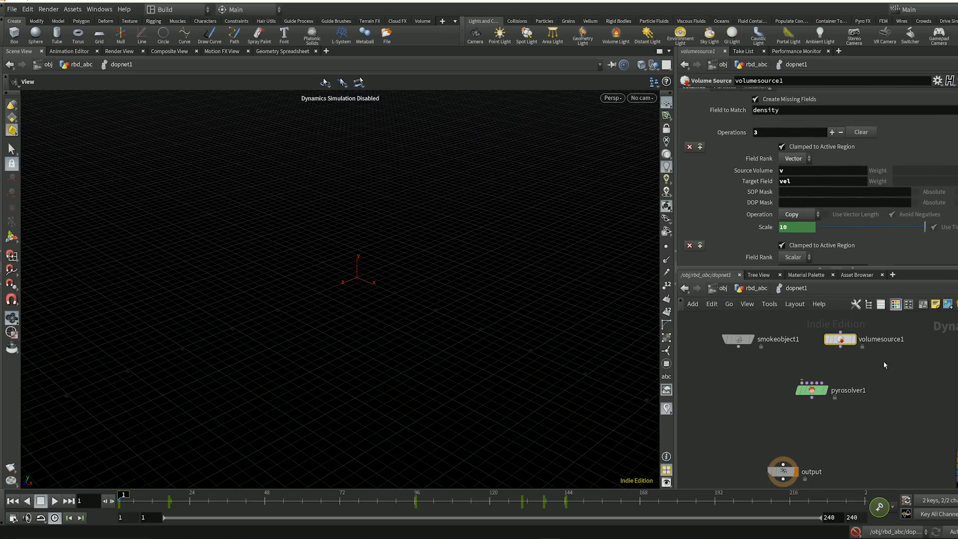
pyautogui.moveTo(839, 346); pyautogui.dragTo(821, 383)
pyautogui.moveTo(739, 345); pyautogui.dragTo(789, 460)
pyautogui.moveTo(840, 429); pyautogui.dragTo(862, 405, button='middle')
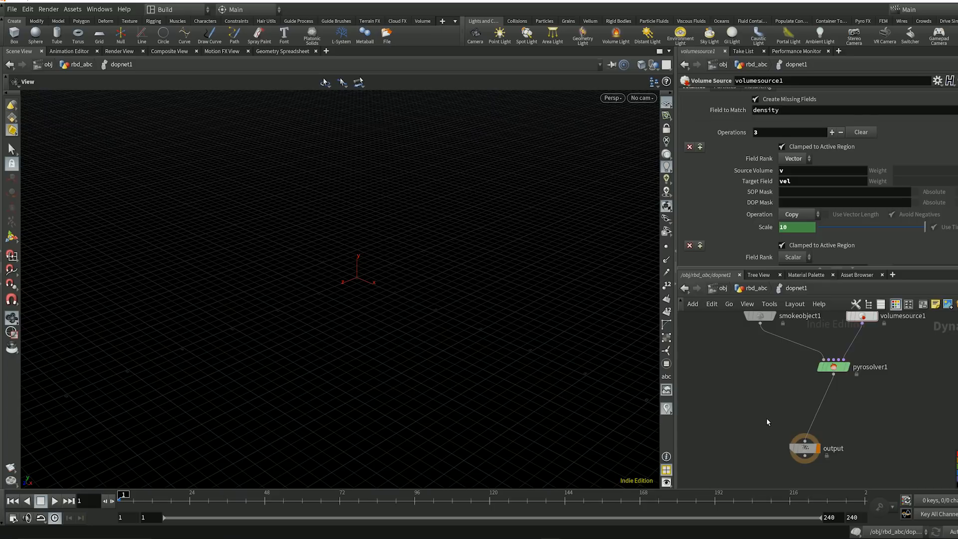
# Go up to rbd_abc, view the smoke_OUT source volume, and display and re-enter dopnet1.
pyautogui.press('u')
pyautogui.moveTo(827, 432)
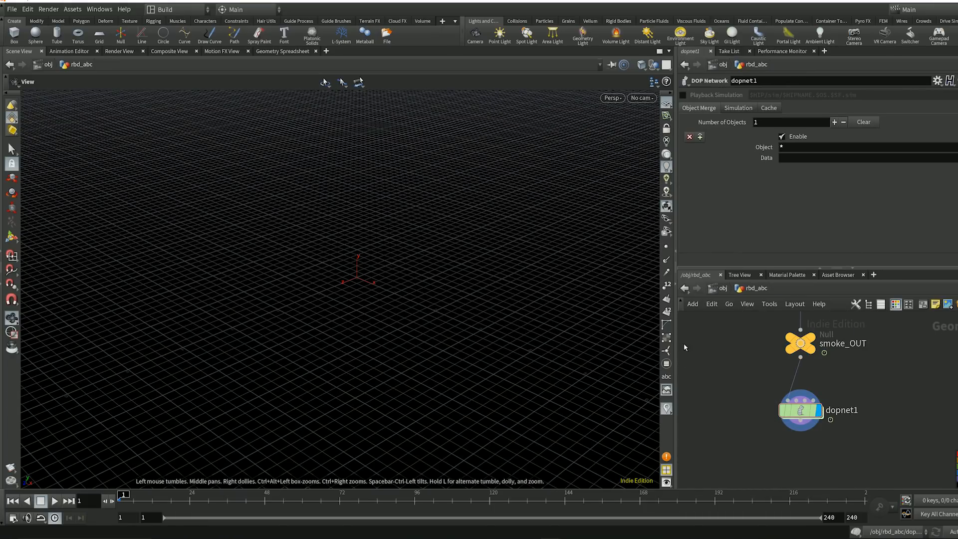
pyautogui.click(814, 339)
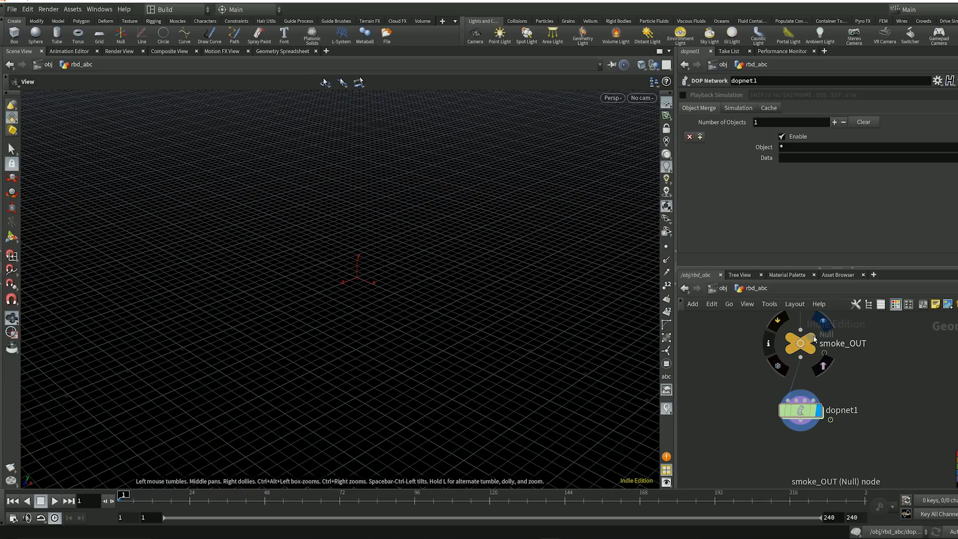
pyautogui.moveTo(371, 350); pyautogui.dragTo(392, 300)
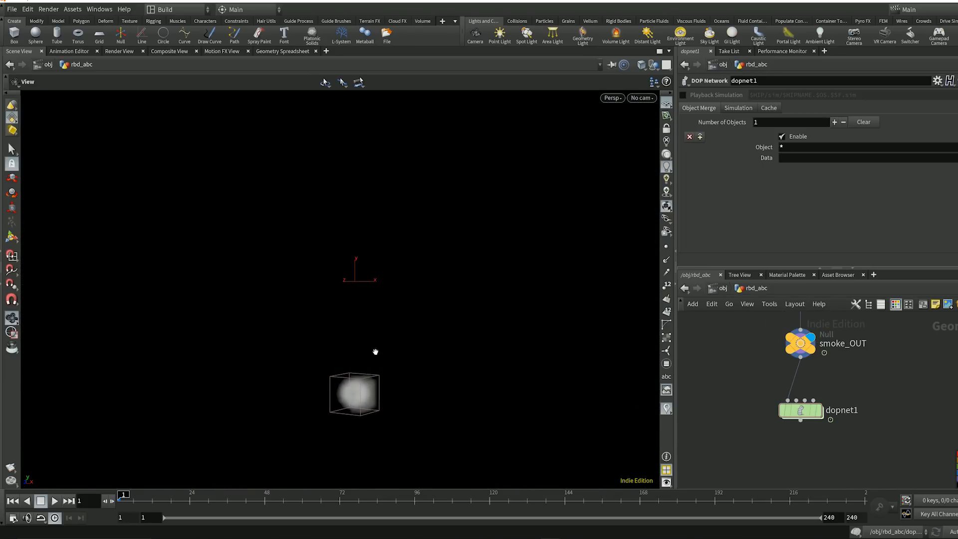
pyautogui.click(818, 411)
pyautogui.doubleClick(804, 409)
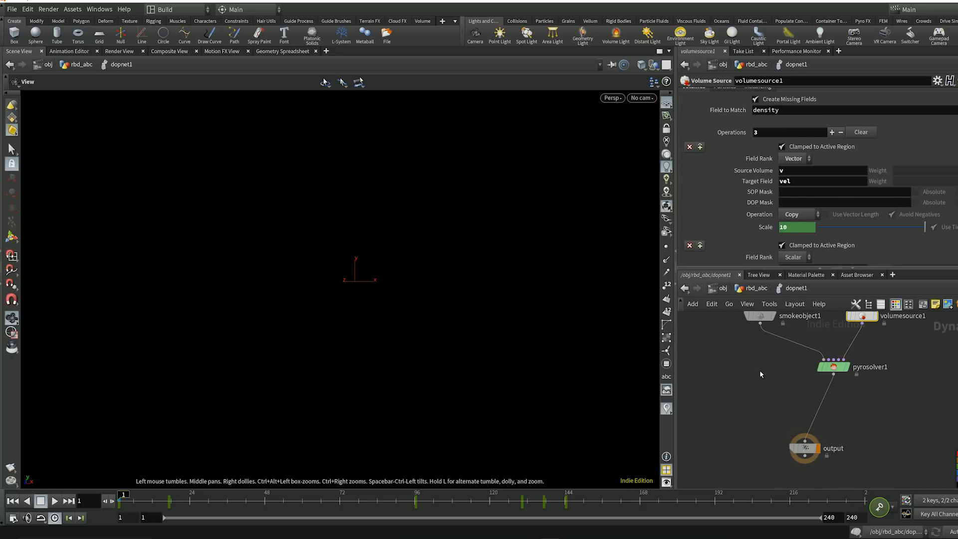
# Display smokeobject1 to view its container, and switch the display back to the output node.
pyautogui.click(766, 342)
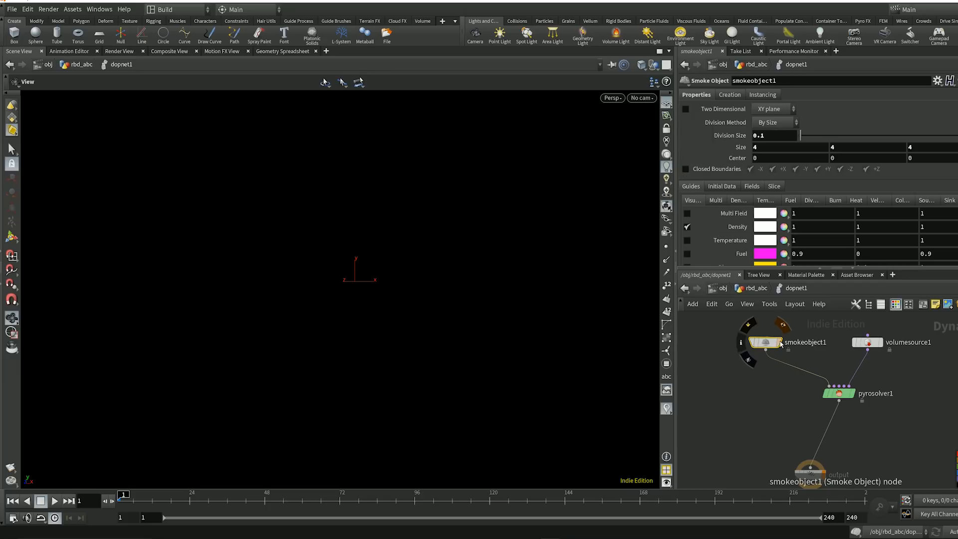
pyautogui.click(780, 342)
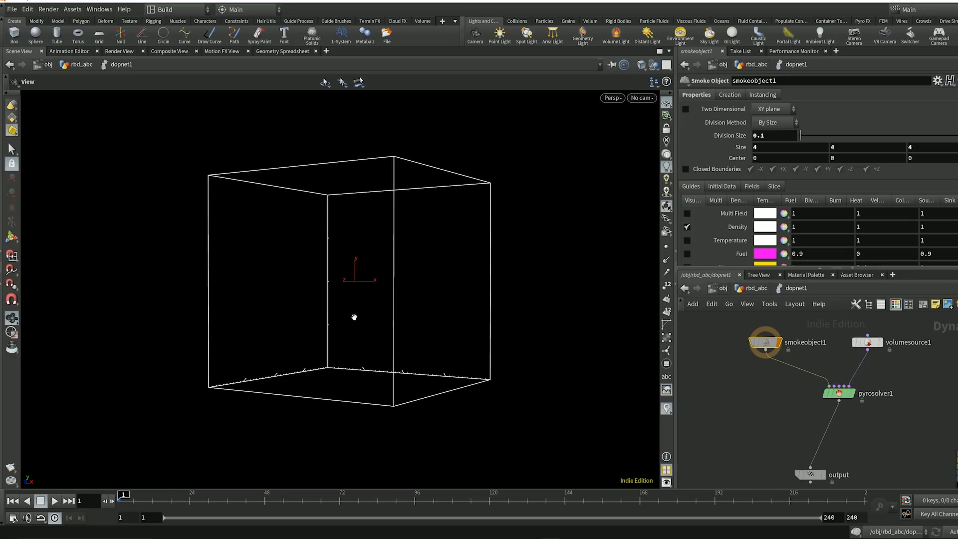
pyautogui.click(822, 474)
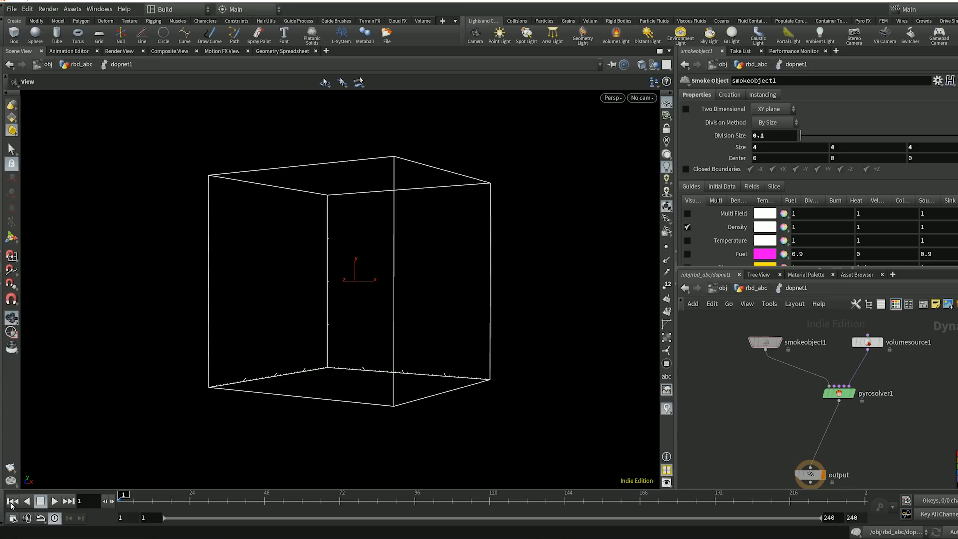
# Play the smoke simulation for about 37 frames, inspect the smoke inside the container, and return to the first frame.
pyautogui.click(56, 502)
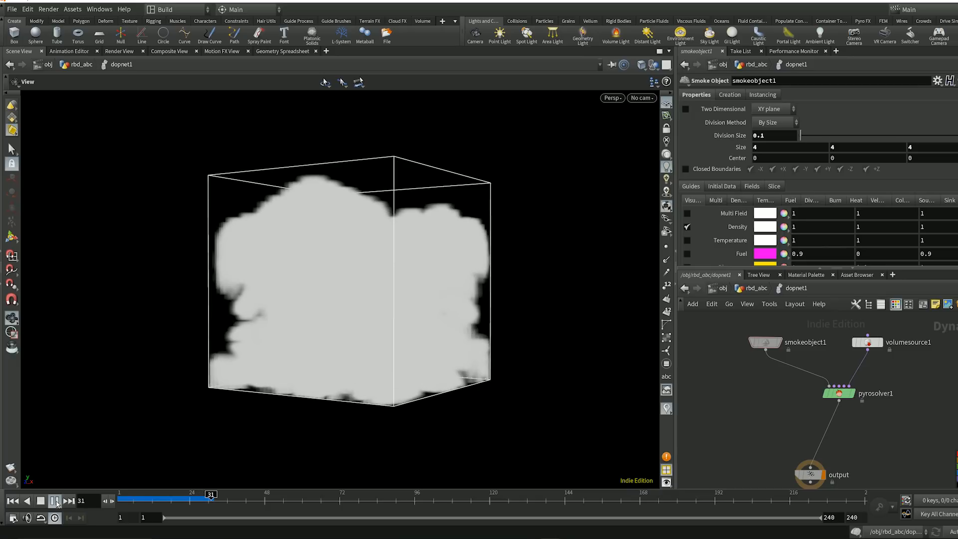
pyautogui.click(57, 503)
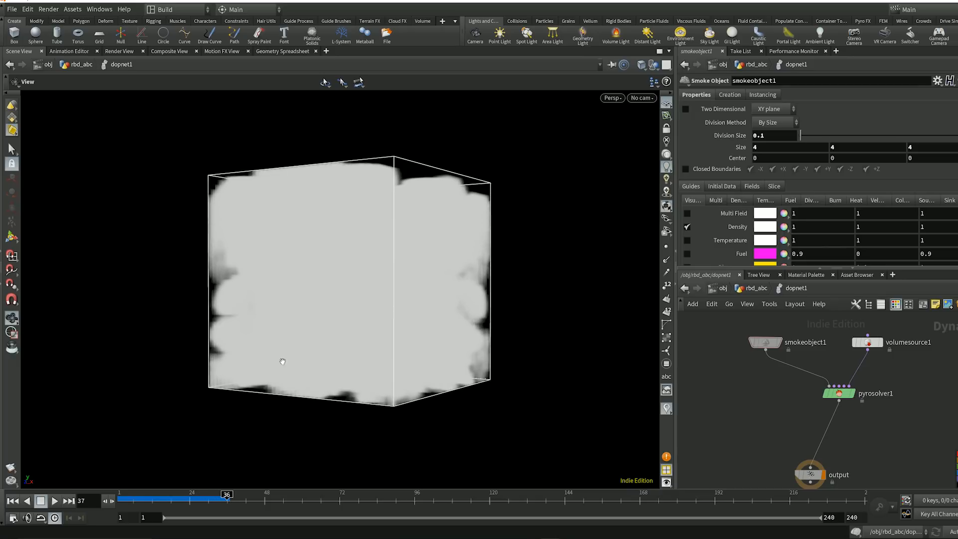
pyautogui.moveTo(348, 312); pyautogui.dragTo(341, 343)
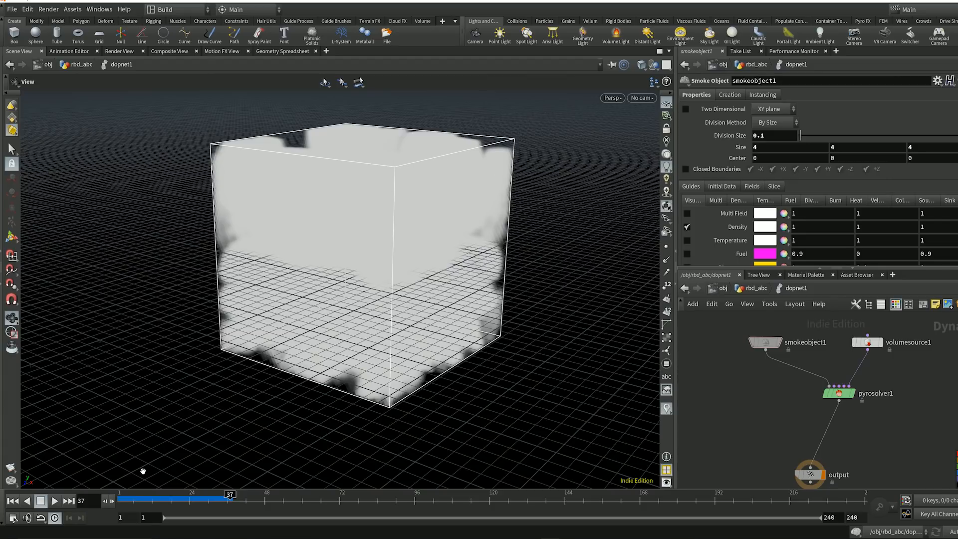
pyautogui.click(12, 500)
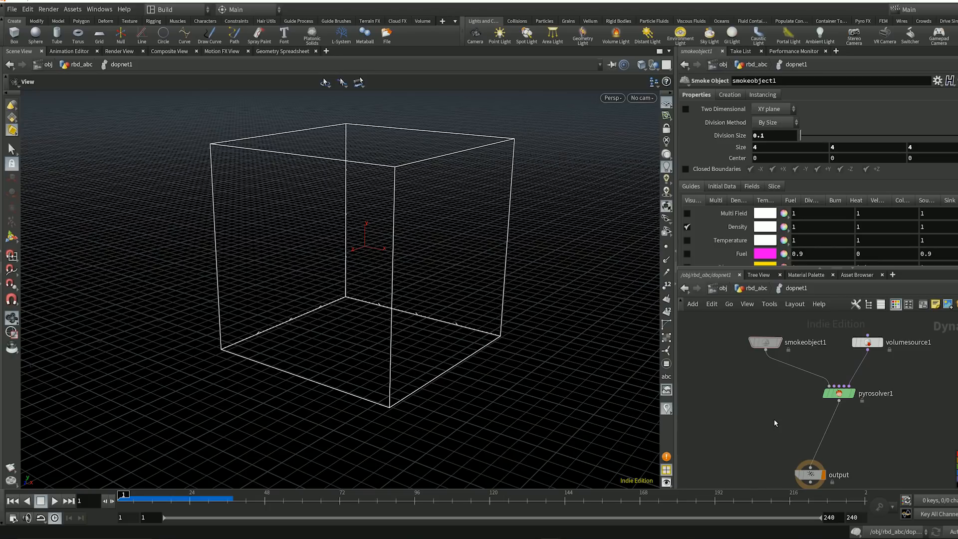
# Set the pyro solver's Cooling Rate to 0.1, test the simulation by playing it, and return to the first frame.
pyautogui.click(838, 393)
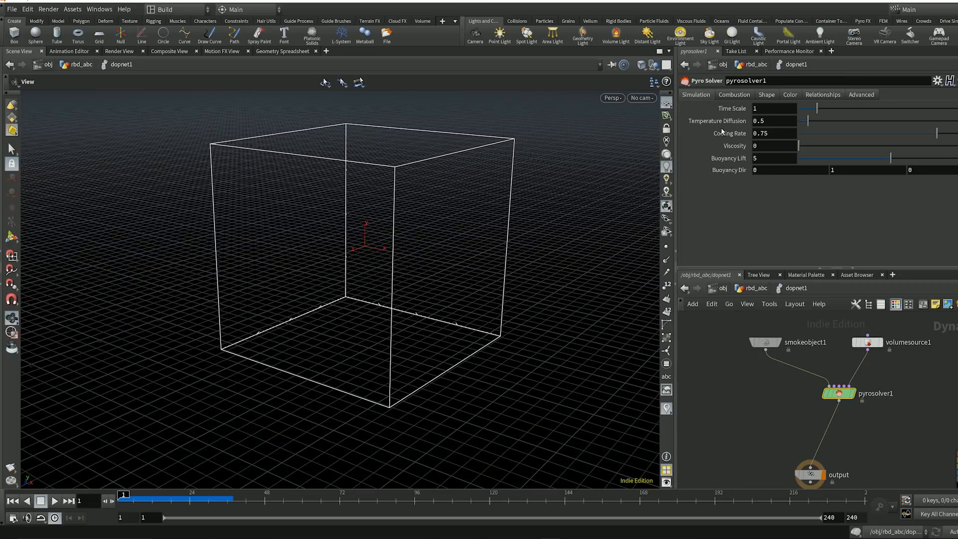
pyautogui.click(778, 133)
pyautogui.write('1')
pyautogui.press('Return')
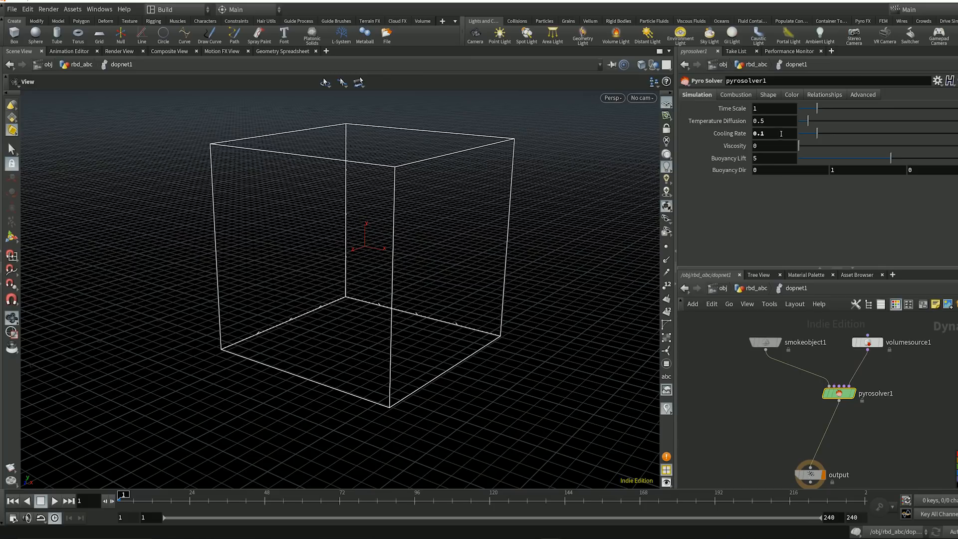
pyautogui.click(56, 502)
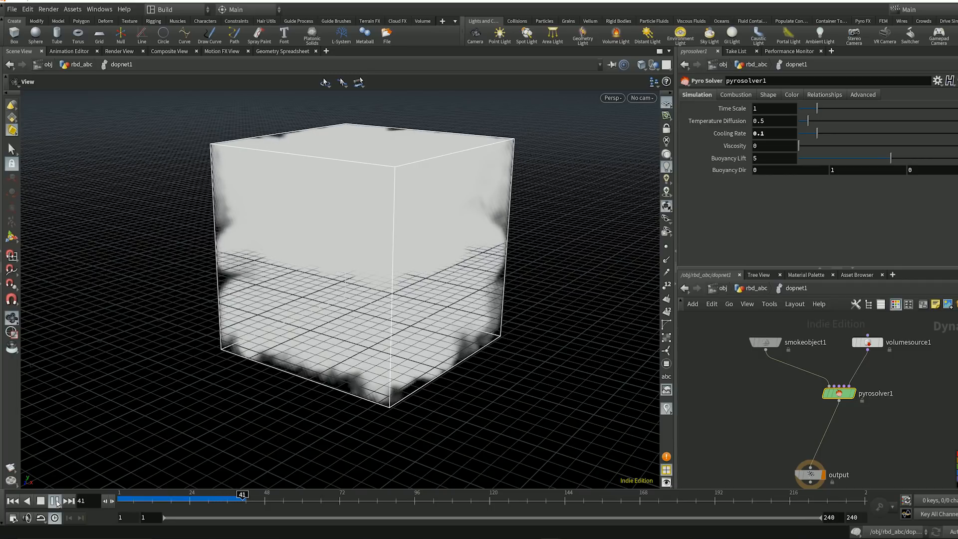
pyautogui.click(55, 500)
pyautogui.click(13, 500)
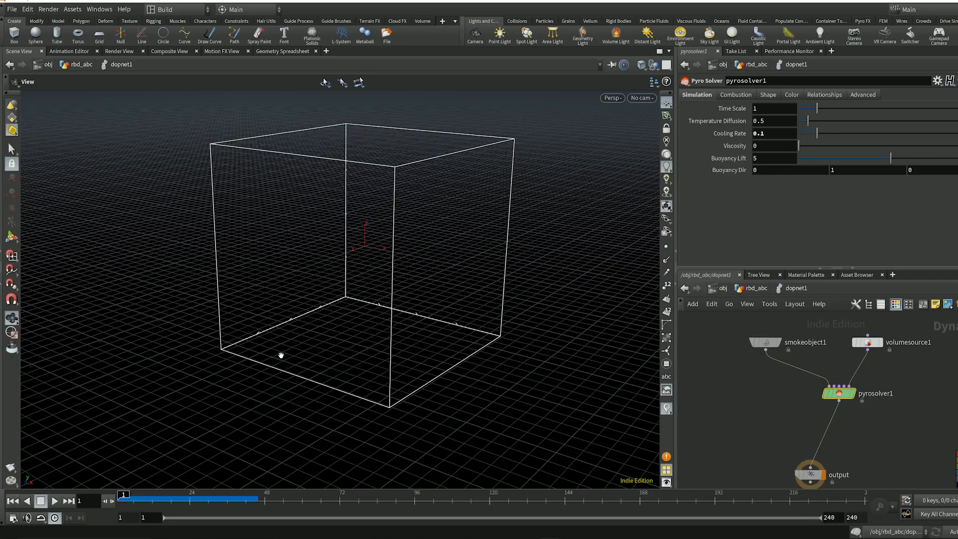
# Try a Cooling Rate of 0.9, play the simulation to compare, and return to the first frame.
pyautogui.click(780, 133)
pyautogui.write('.9')
pyautogui.press('Return')
pyautogui.click(55, 501)
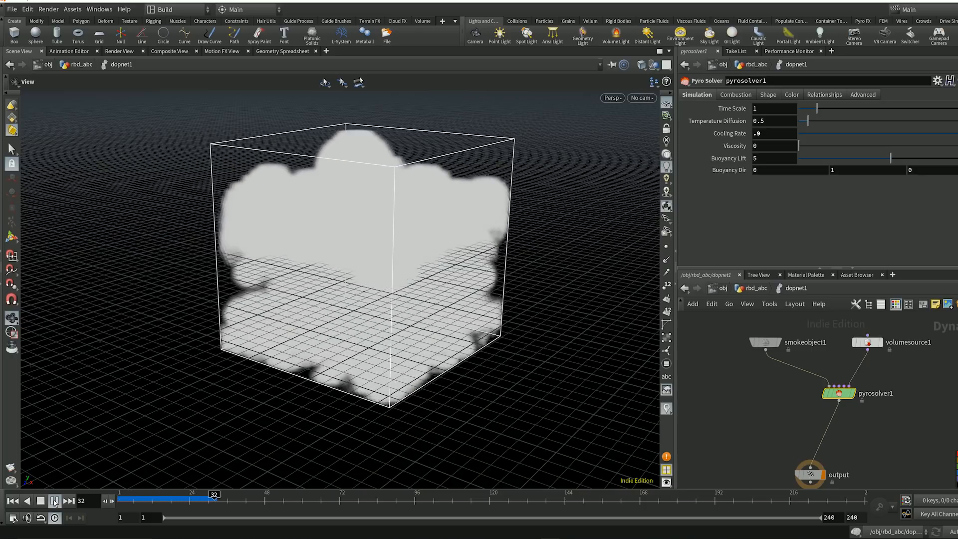
pyautogui.click(55, 501)
pyautogui.click(12, 500)
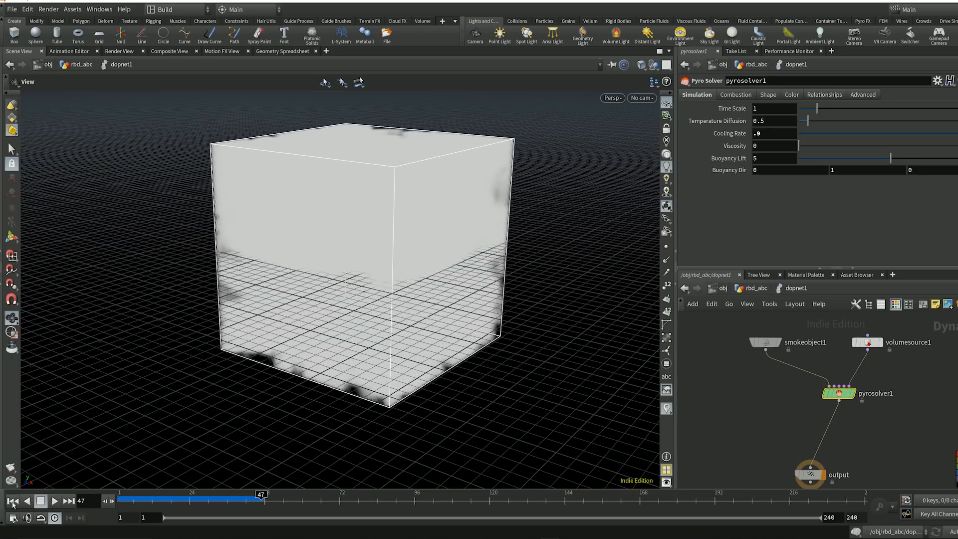
# Set the pyro solver's Cooling Rate back to 0.1.
pyautogui.click(781, 134)
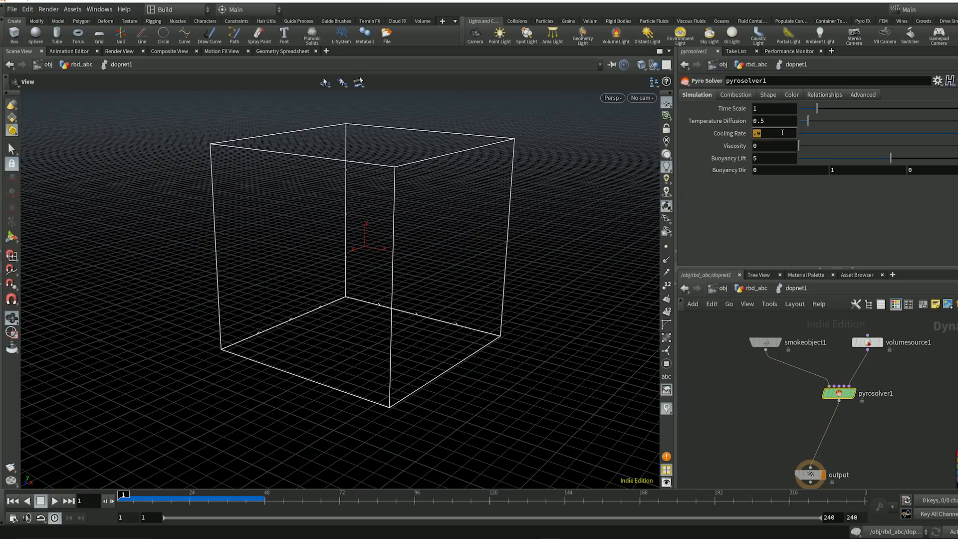
pyautogui.write('.1')
pyautogui.press('Return')
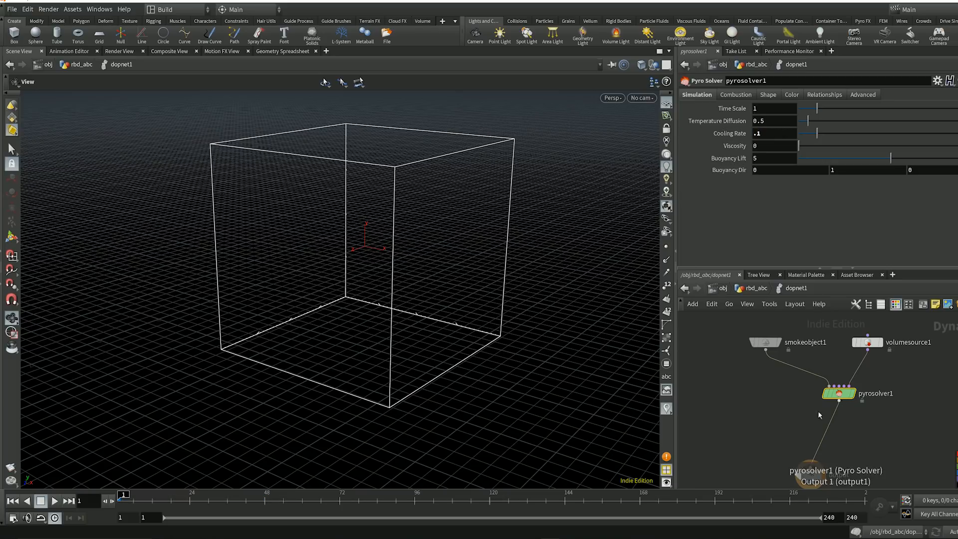
# Open the Pyro Solver node's help, read the Cooling Rate parameter description, and close the help window.
pyautogui.moveTo(550, 537)
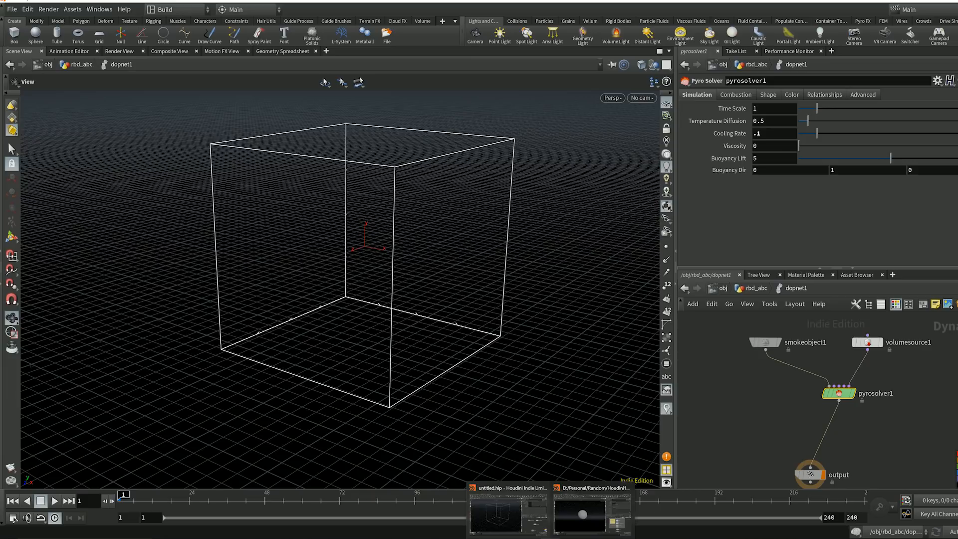
pyautogui.rightClick(838, 393)
pyautogui.click(859, 482)
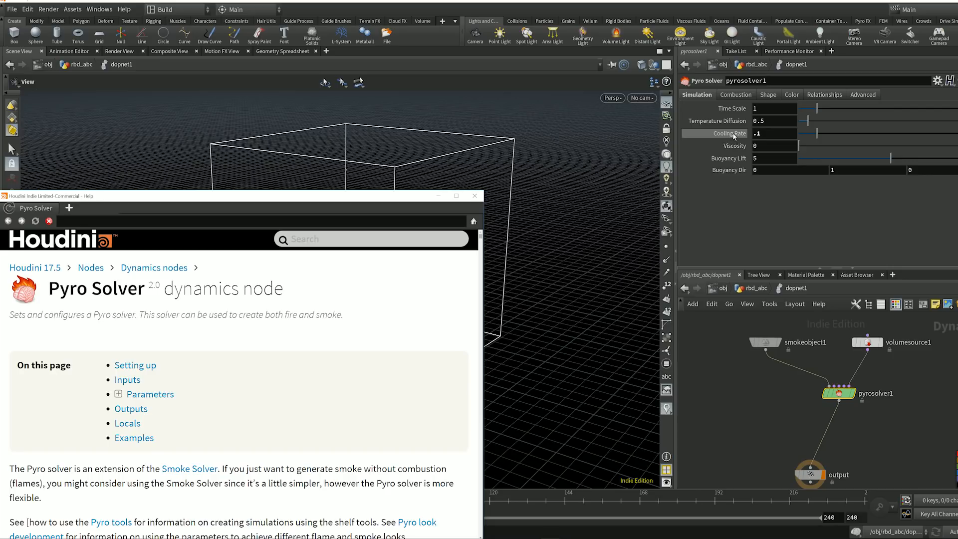
pyautogui.moveTo(294, 196); pyautogui.dragTo(320, 88)
pyautogui.scroll(-15, 330, 283)
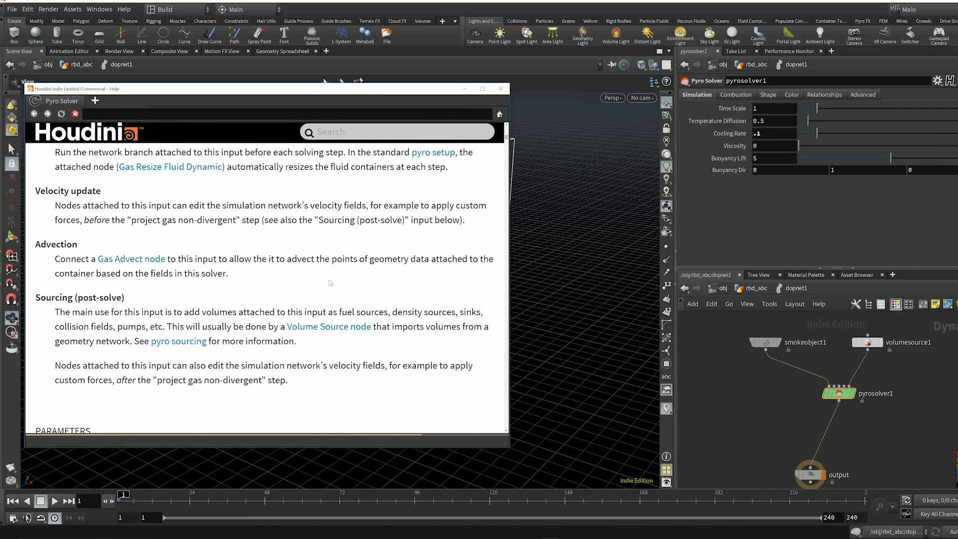
pyautogui.scroll(-15, 329, 283)
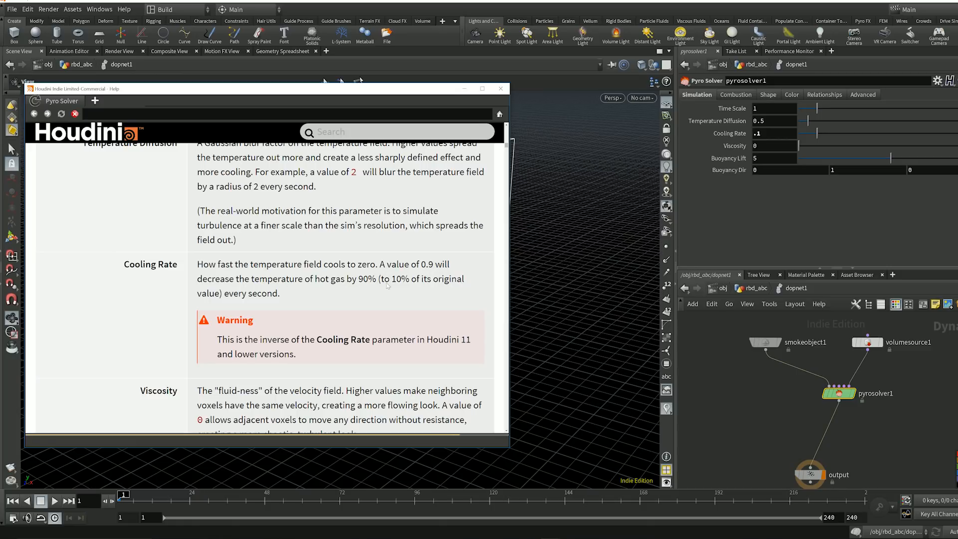
pyautogui.click(500, 89)
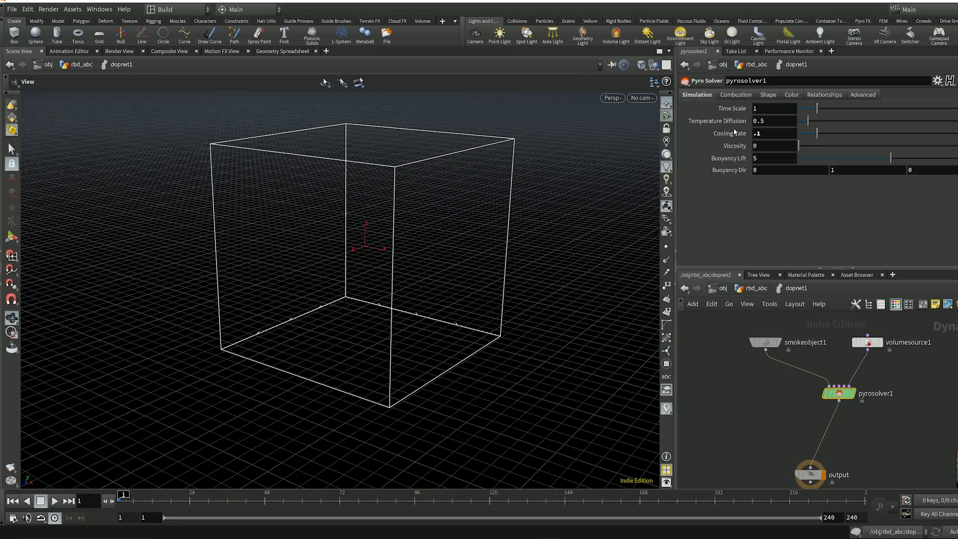
# Set the pyro solver's Viscosity to 0.65, Buoyancy Lift to 0 and the Y component of Buoyancy Dir to -1.
pyautogui.click(769, 147)
pyautogui.write('.65')
pyautogui.press('Return')
pyautogui.click(771, 160)
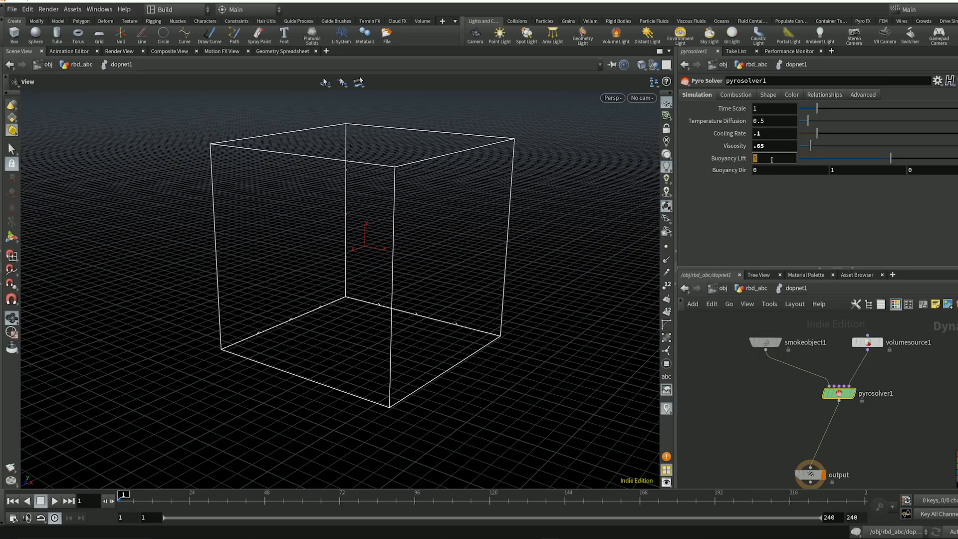
pyautogui.write('0')
pyautogui.press('Return')
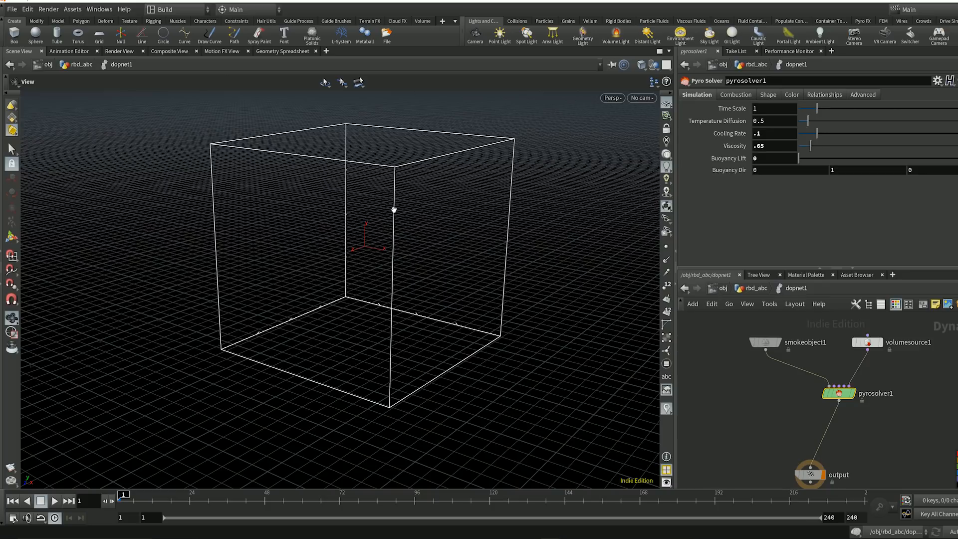
pyautogui.click(855, 168)
pyautogui.write('-1')
pyautogui.press('Return')
# Undo the Buoyancy Lift keyframe made on frame 1 and keyframe its value of 0 at frame 61 instead.
pyautogui.keyDown('alt'); pyautogui.click(769, 158); pyautogui.keyUp('alt')
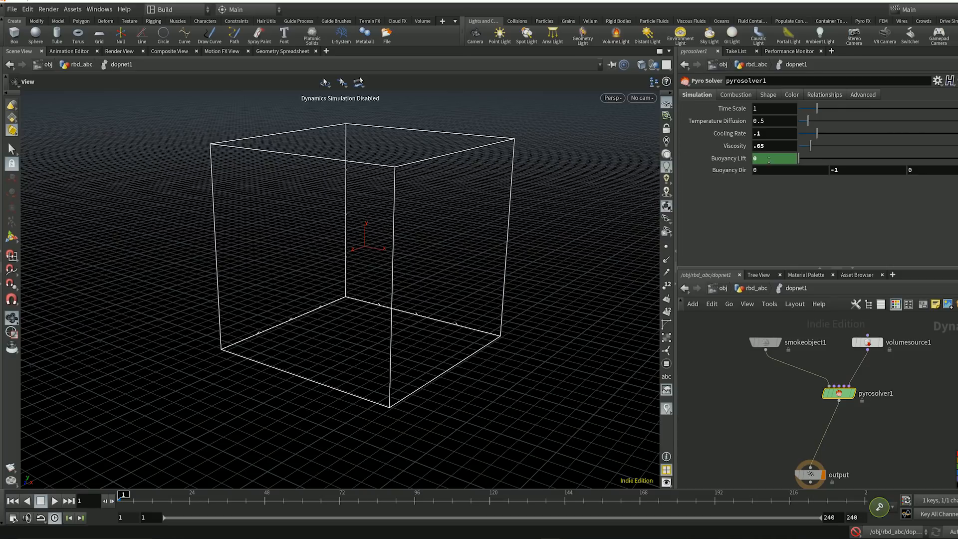
pyautogui.click(87, 503)
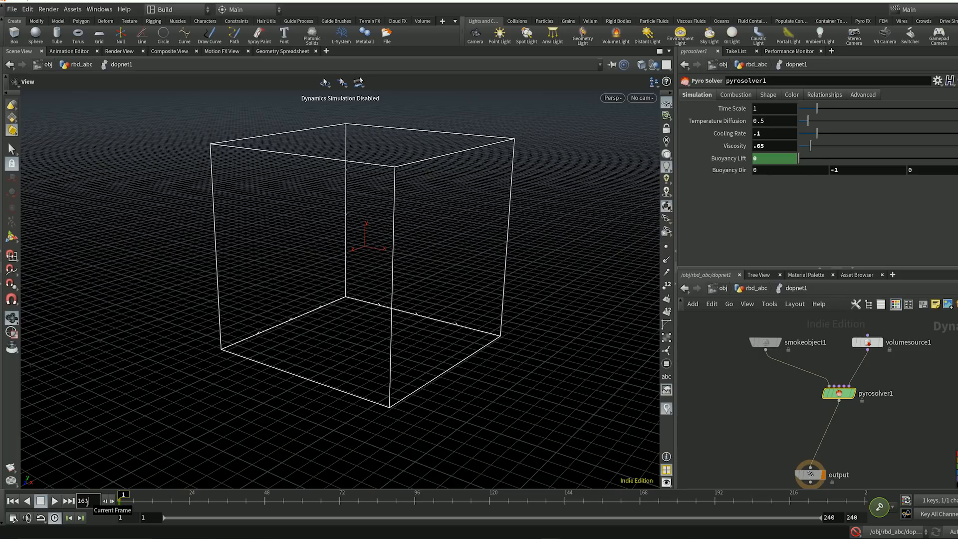
pyautogui.press('Return')
pyautogui.doubleClick(86, 503)
pyautogui.write('61')
pyautogui.press('Return')
pyautogui.hotkey('ctrl', 'z')
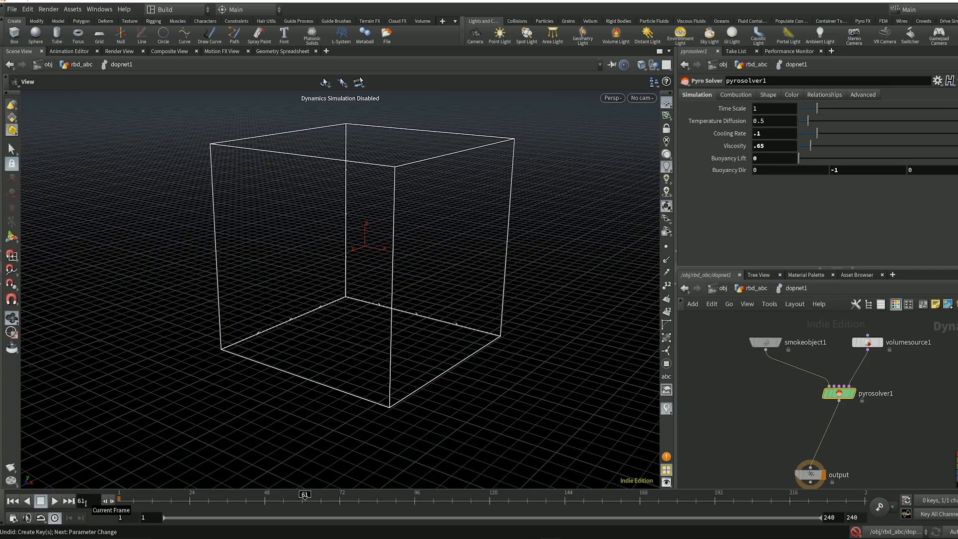
pyautogui.keyDown('alt'); pyautogui.click(737, 159); pyautogui.keyUp('alt')
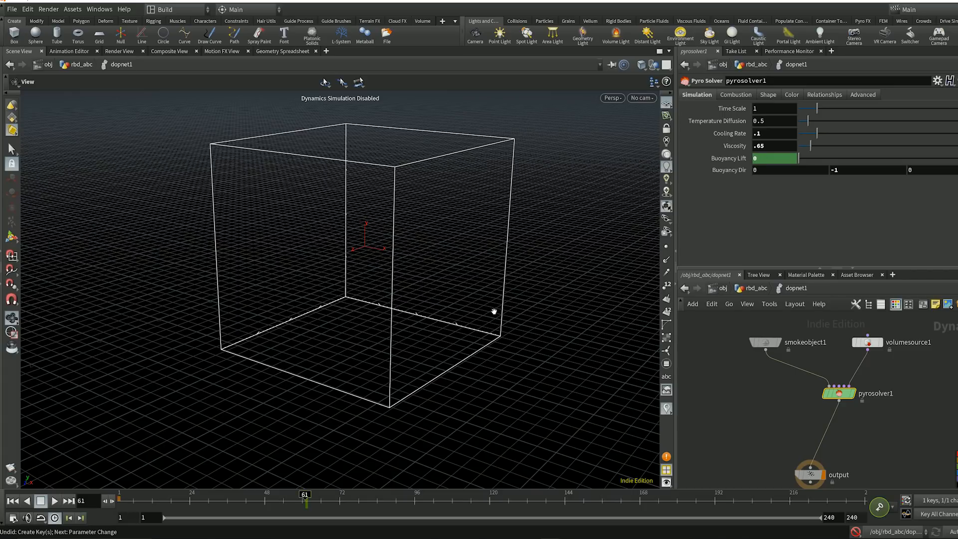
# Keyframe Buoyancy Lift at 2.5 on frame 79, scrub between the two keys, and return to the first frame.
pyautogui.doubleClick(90, 504)
pyautogui.write('79')
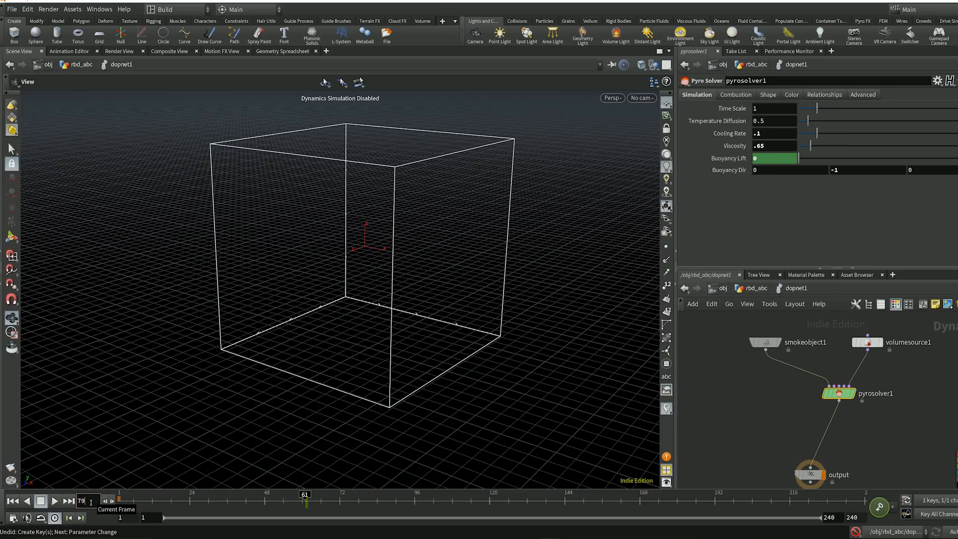
pyautogui.press('Return')
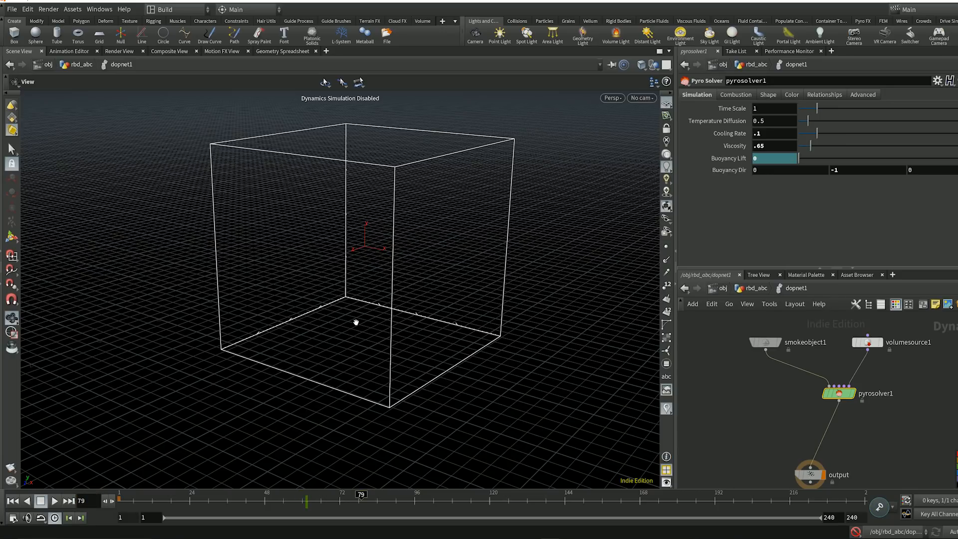
pyautogui.doubleClick(764, 158)
pyautogui.write('2.5')
pyautogui.press('Return')
pyautogui.keyDown('alt'); pyautogui.click(730, 159); pyautogui.keyUp('alt')
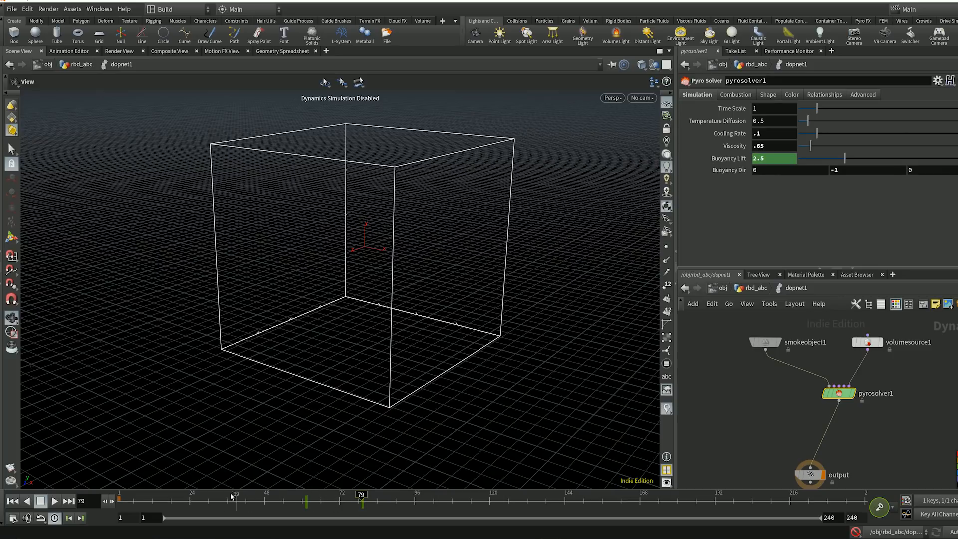
pyautogui.moveTo(322, 496); pyautogui.dragTo(363, 495)
pyautogui.click(13, 500)
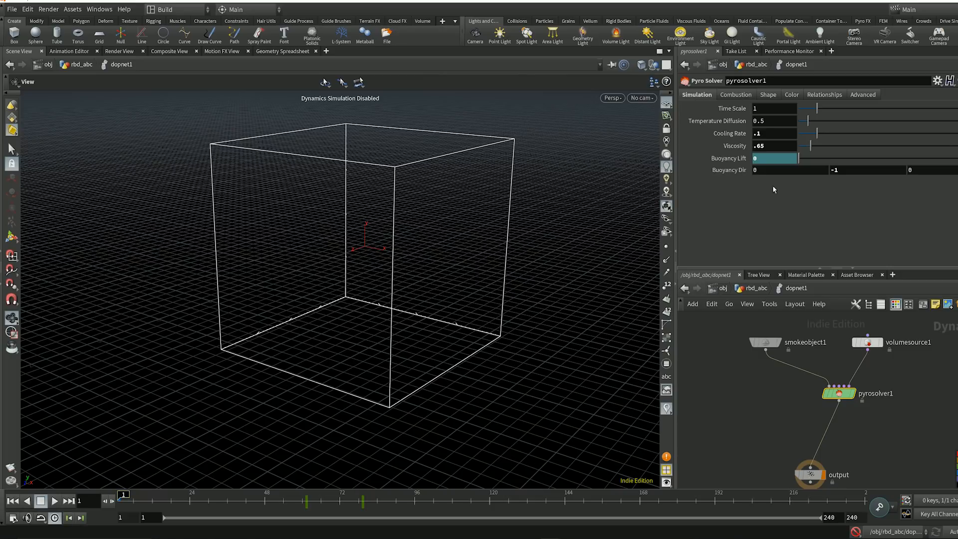
# Enable the pyro solver's Shredding, Sharpening and Turbulence, setting Shredding to 0.1 and Turbulence to 0.3.
pyautogui.click(745, 95)
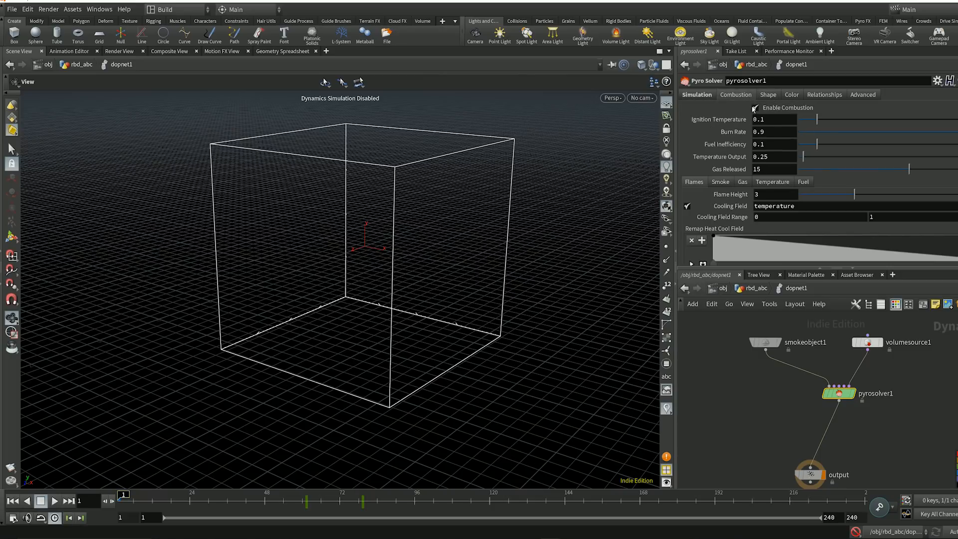
pyautogui.click(775, 97)
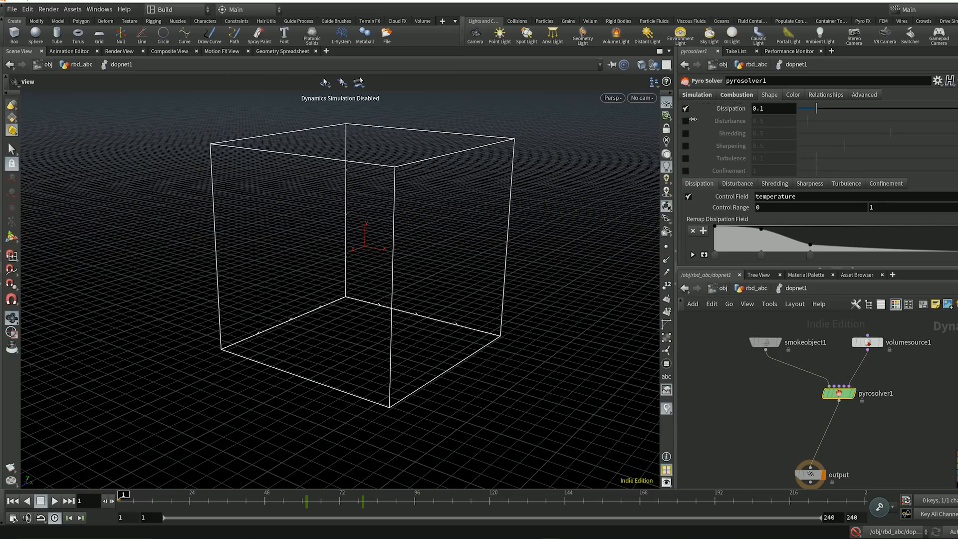
pyautogui.click(685, 134)
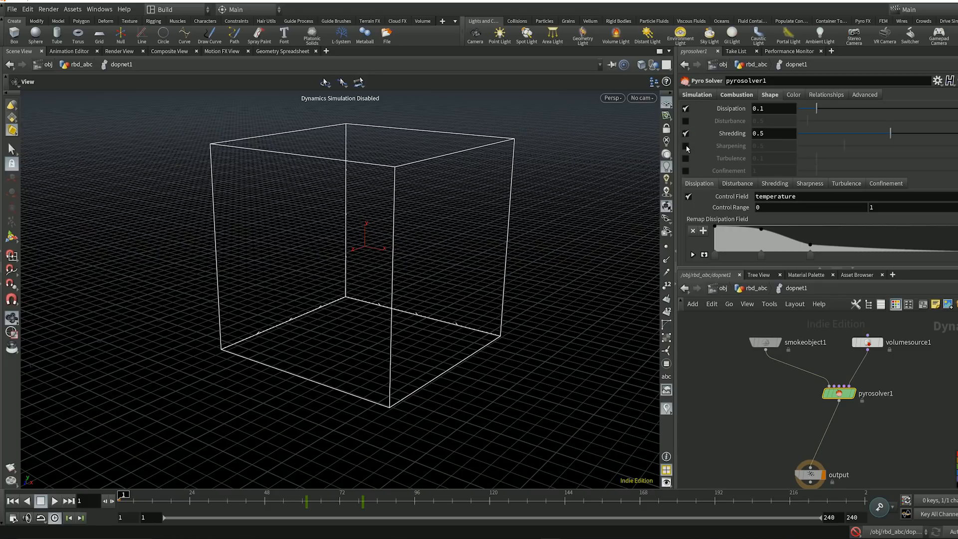
pyautogui.click(685, 158)
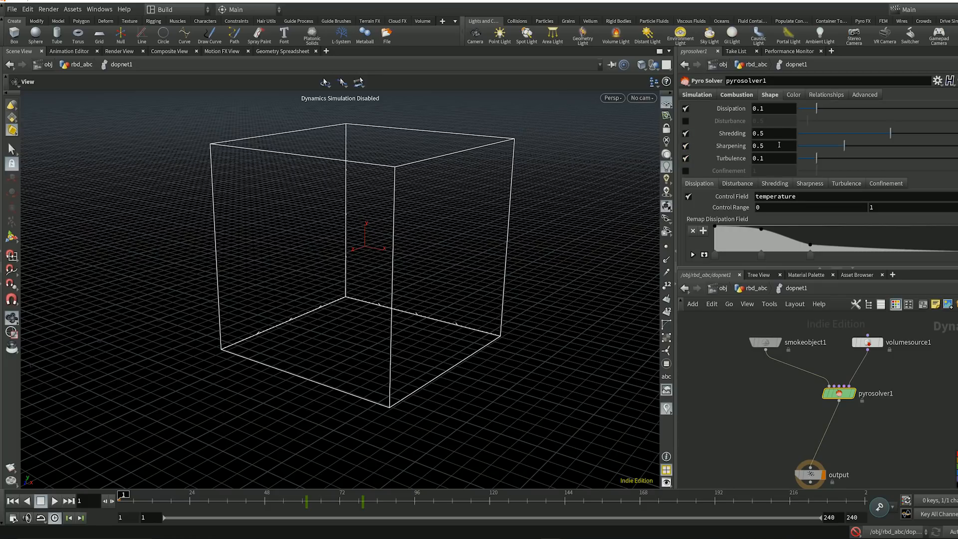
pyautogui.click(775, 135)
pyautogui.press('Return')
pyautogui.click(770, 158)
pyautogui.write('3')
pyautogui.press('Return')
# Examine the detailed shredding, sharpness and turbulence settings and the Pyro FX shelf tools.
pyautogui.scroll(-3, 734, 145)
pyautogui.click(777, 146)
pyautogui.click(809, 146)
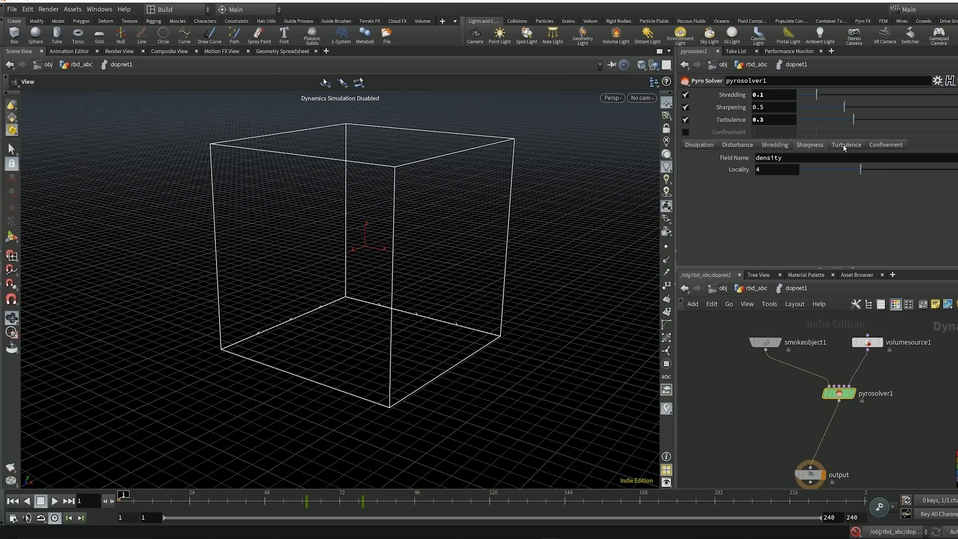
pyautogui.click(845, 145)
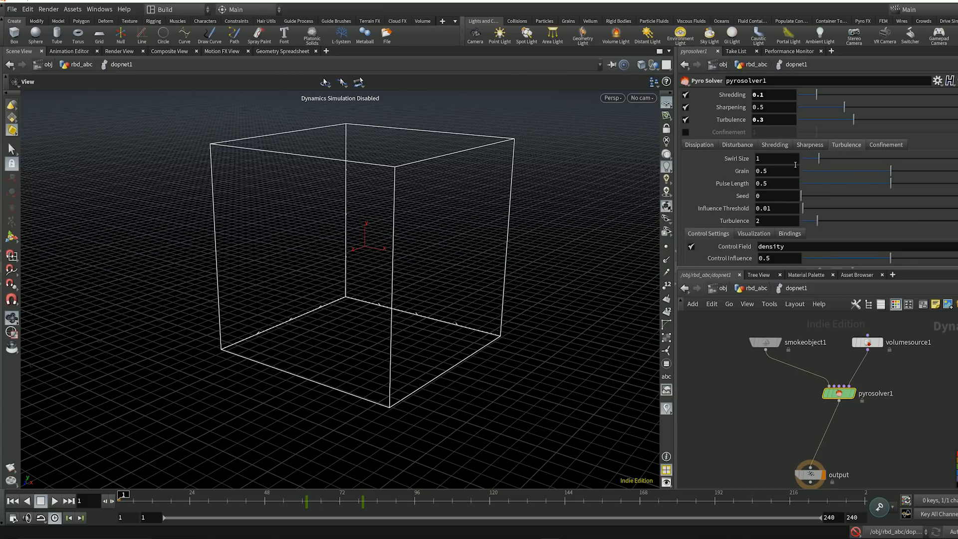
pyautogui.click(777, 159)
pyautogui.click(589, 22)
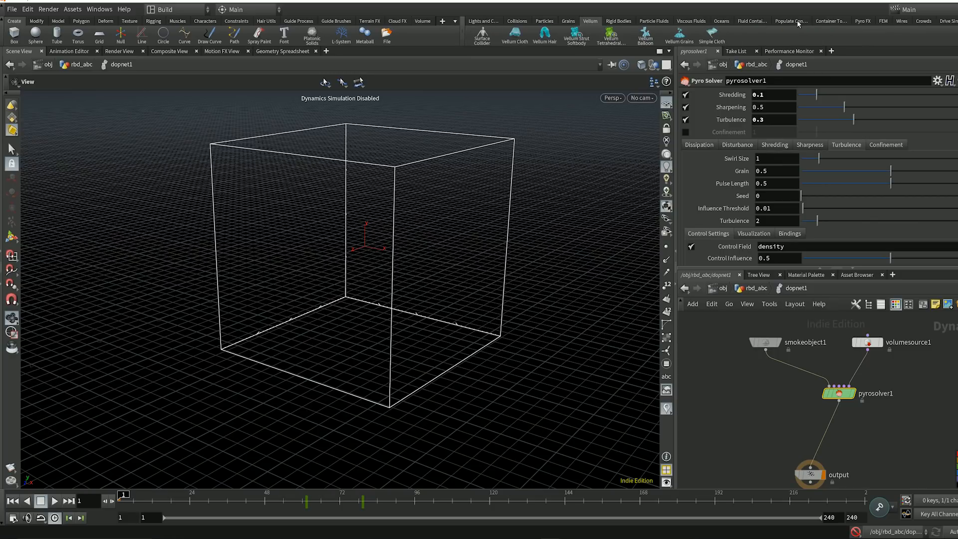
pyautogui.click(863, 22)
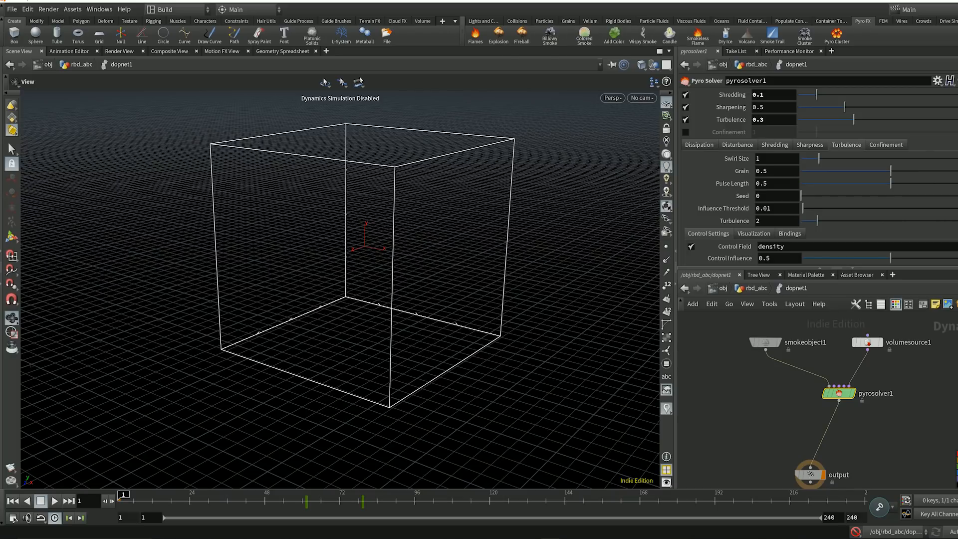
pyautogui.scroll(3, 728, 159)
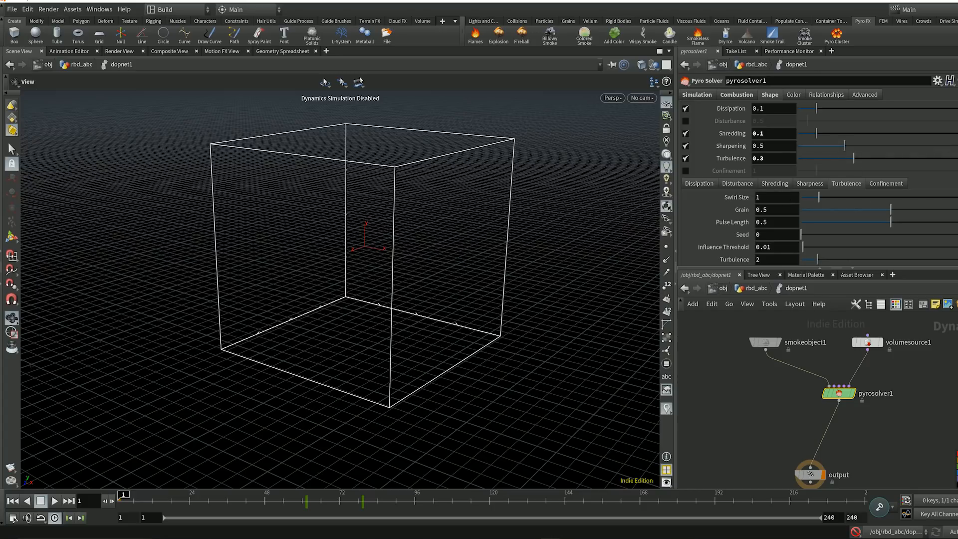
# In the detailed turbulence settings, set Swirl Size to 0.025 and the Turbulence octaves value to 5.
pyautogui.scroll(-3, 765, 131)
pyautogui.click(778, 131)
pyautogui.write('.025')
pyautogui.press('Return')
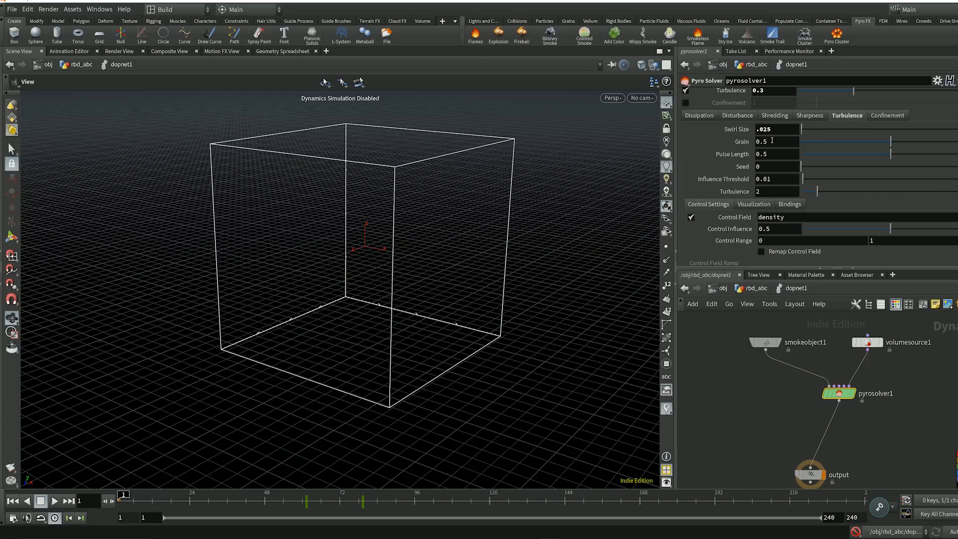
pyautogui.click(780, 191)
pyautogui.write('5')
pyautogui.press('Return')
pyautogui.scroll(3, 818, 176)
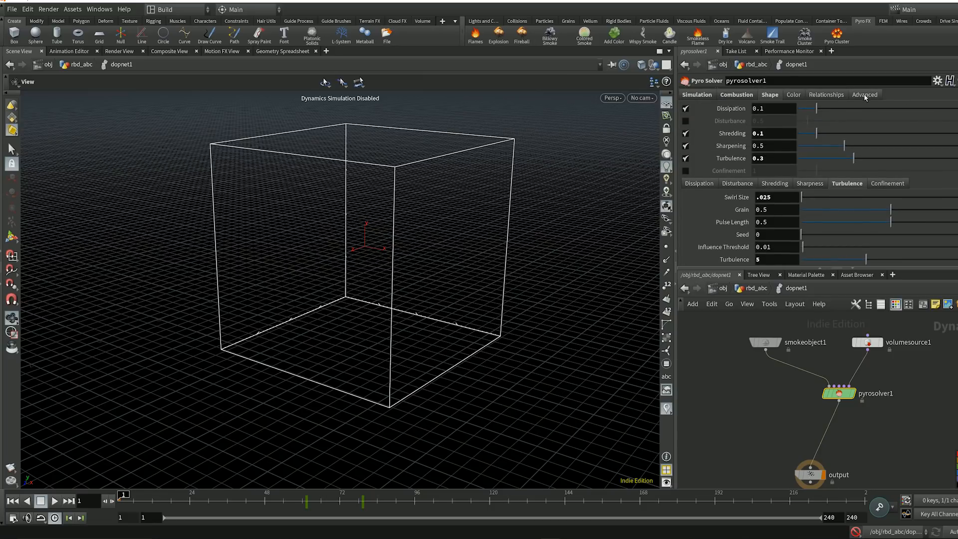
# Enable OpenCL for the pyro solver and return to its main simulation parameters.
pyautogui.click(867, 95)
pyautogui.click(754, 108)
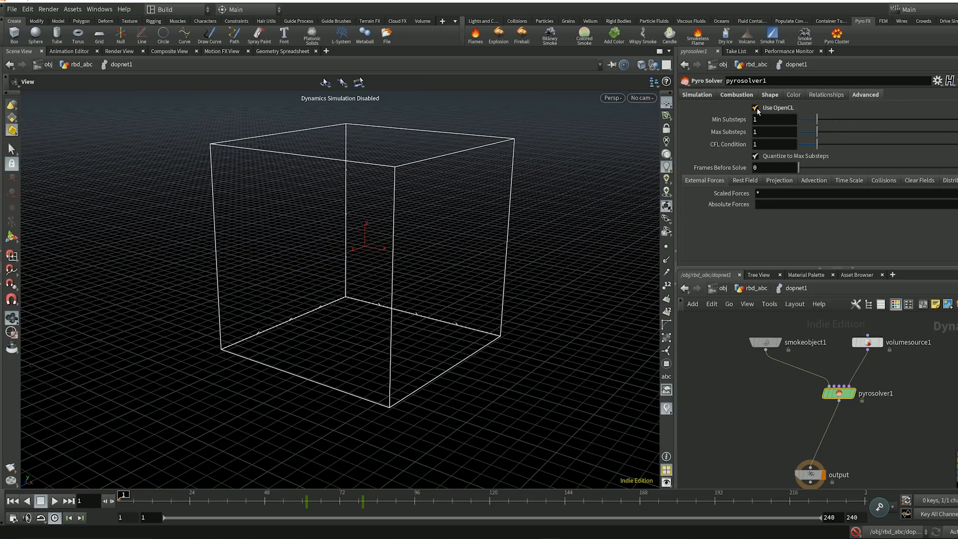
pyautogui.click(697, 95)
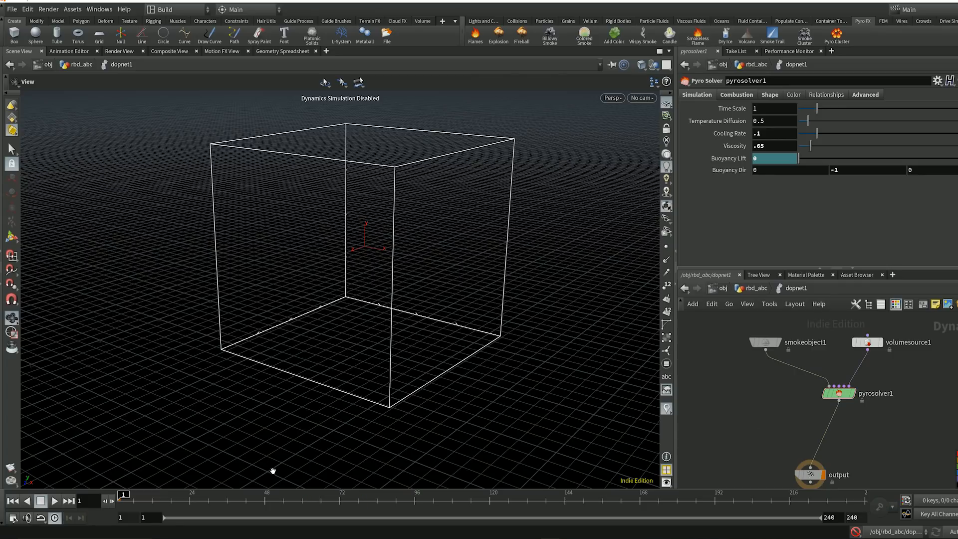
# Re-enable dynamics simulation, play it to frame 104, and inspect the smoke in the container from several angles.
pyautogui.click(855, 532)
pyautogui.click(55, 501)
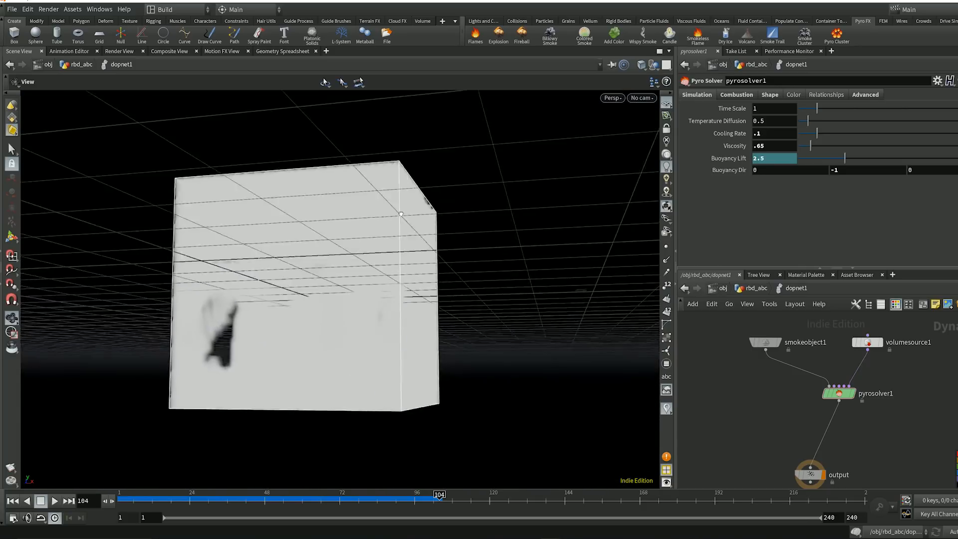
pyautogui.moveTo(401, 214); pyautogui.dragTo(432, 259)
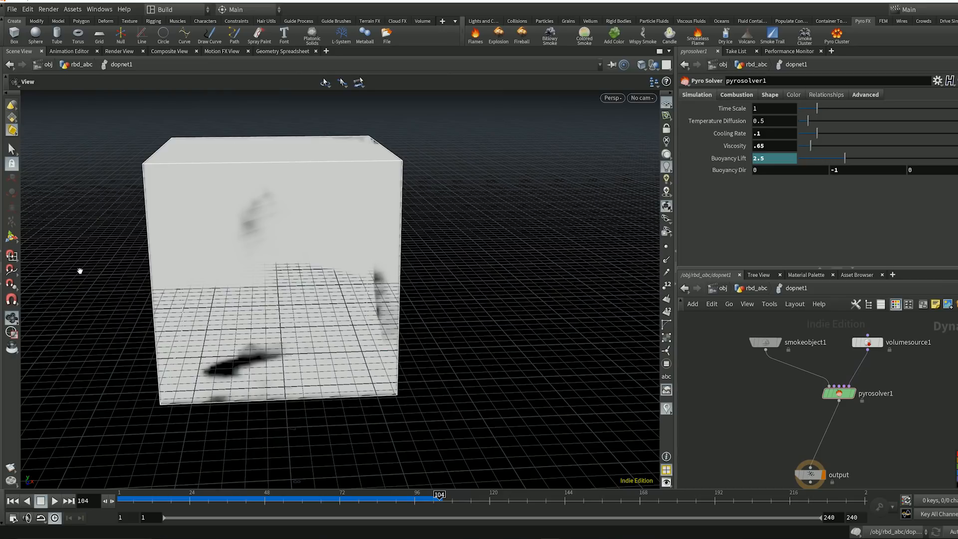
pyautogui.moveTo(385, 243); pyautogui.dragTo(232, 354)
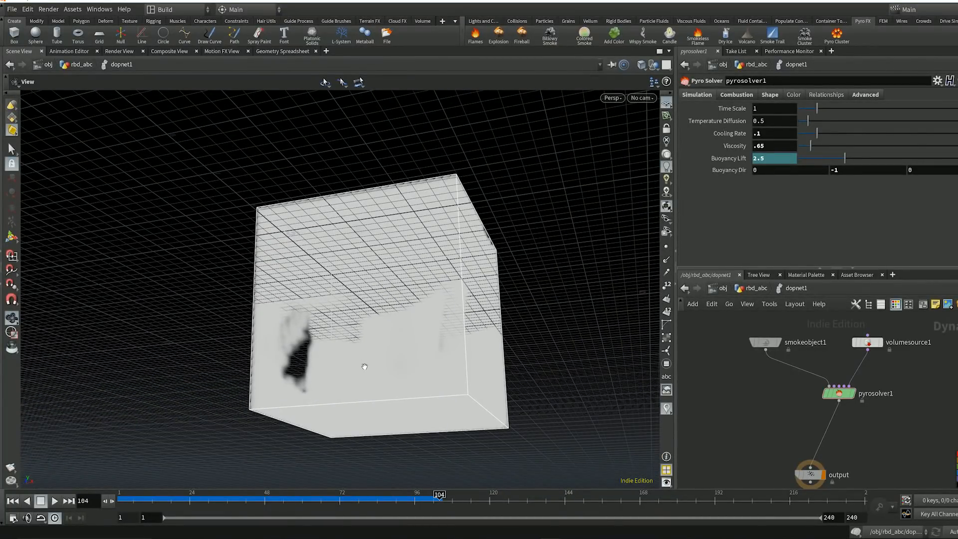
pyautogui.moveTo(311, 328); pyautogui.dragTo(250, 297)
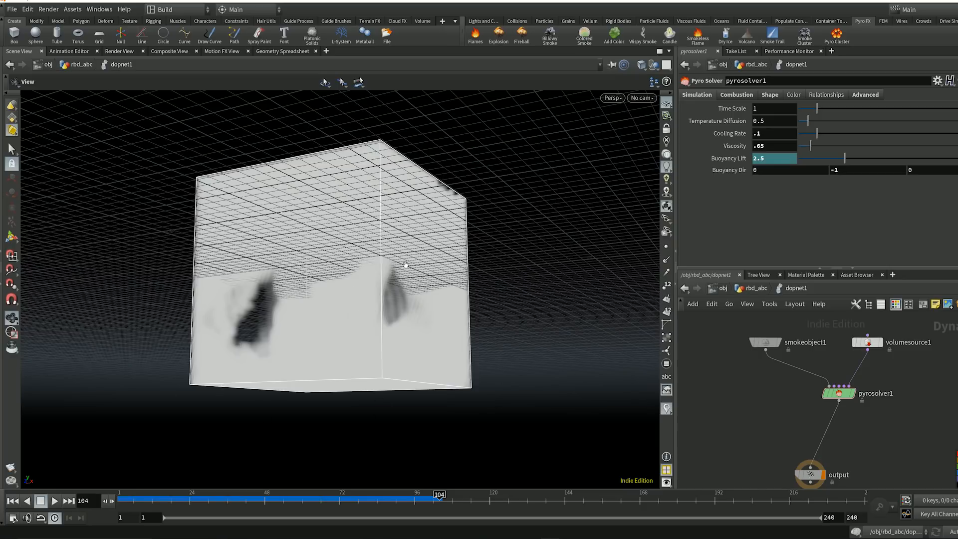
pyautogui.moveTo(341, 309); pyautogui.dragTo(287, 333)
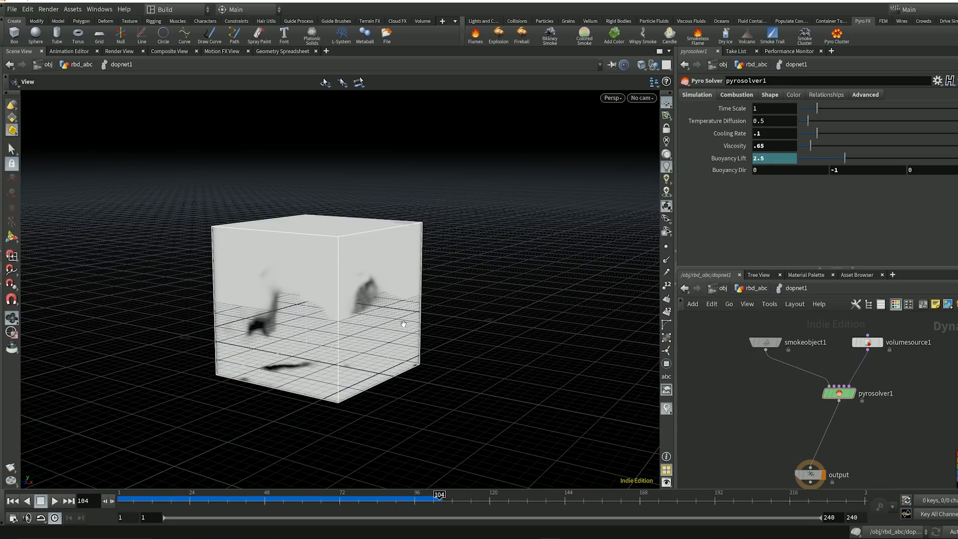
pyautogui.moveTo(292, 275)
pyautogui.mouseDown()
pyautogui.moveTo(318, 272)
pyautogui.moveTo(288, 262)
pyautogui.mouseUp()
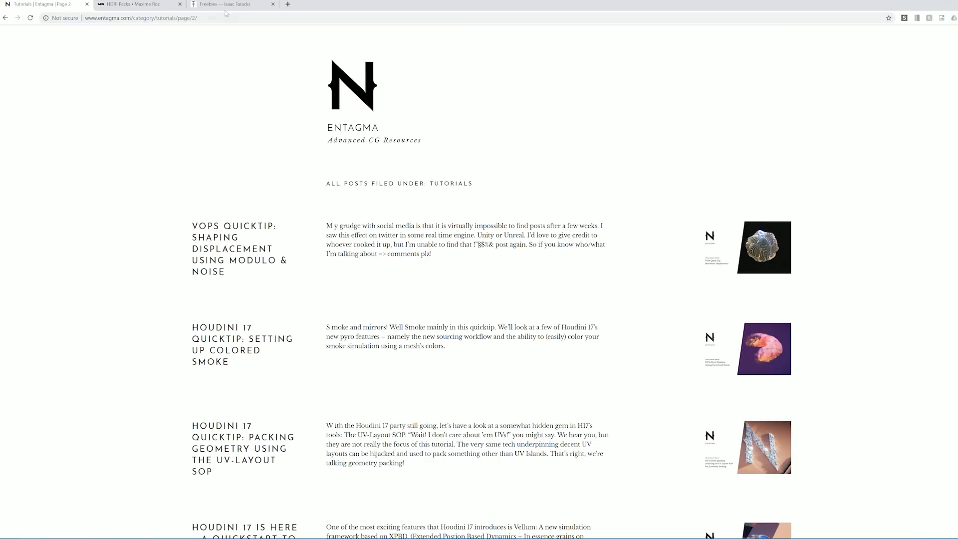
# Switch to the web browser and show the Freebies page with the RBD Pyro Sim download.
pyautogui.click(225, 12)
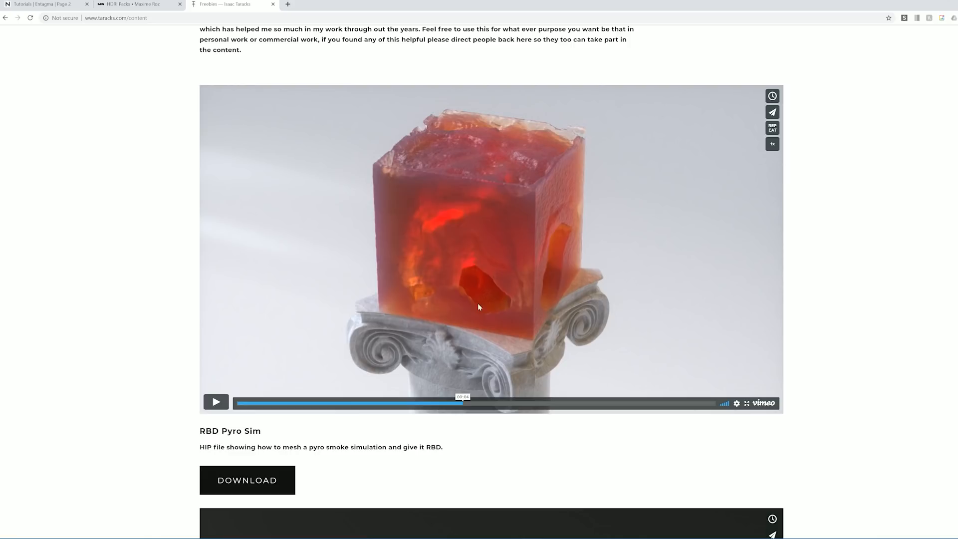
# Scrub back and forth through the RBD Pyro Sim preview video to examine how the cube shape forms and breaks up.
pyautogui.click(402, 404)
pyautogui.click(384, 403)
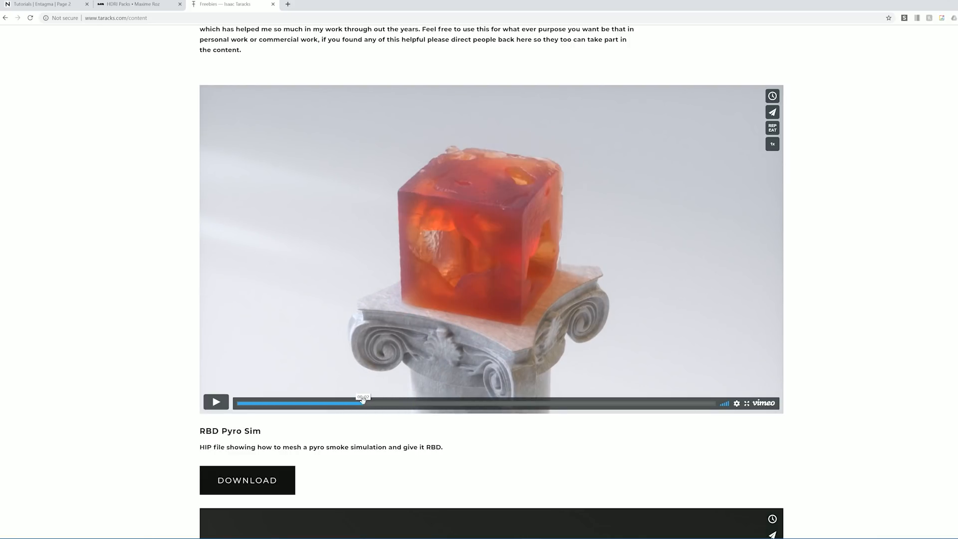
pyautogui.click(364, 404)
pyautogui.click(349, 403)
pyautogui.click(334, 404)
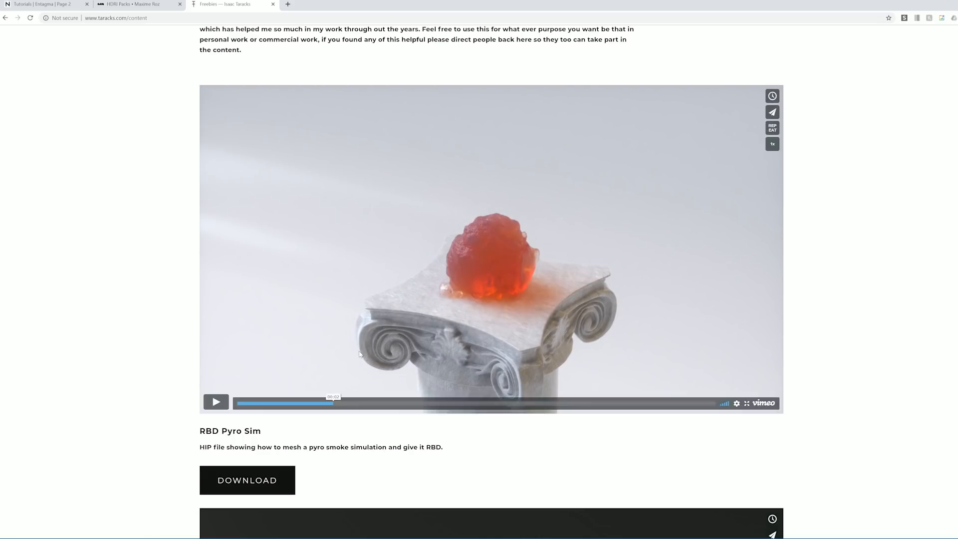
pyautogui.click(357, 403)
pyautogui.click(362, 403)
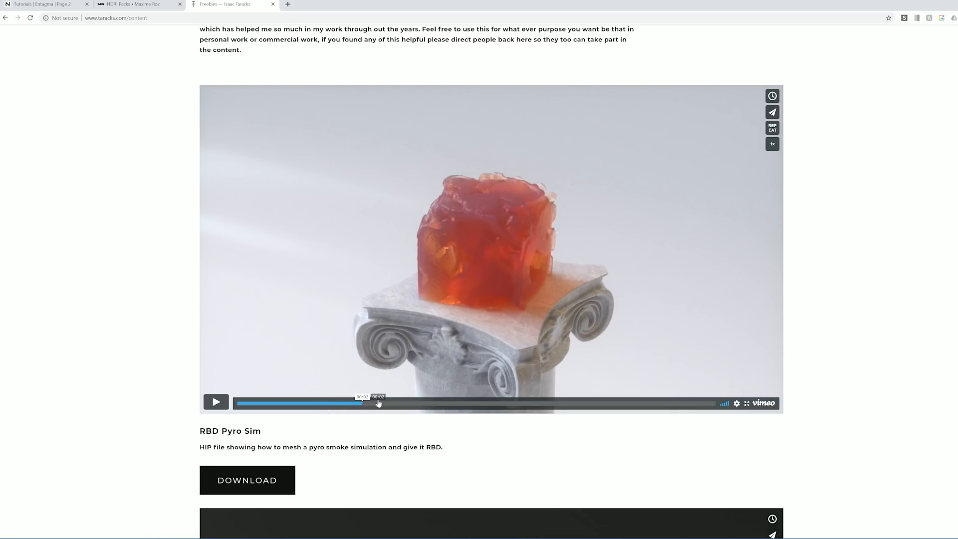
pyautogui.moveTo(381, 403); pyautogui.dragTo(489, 405)
pyautogui.click(515, 404)
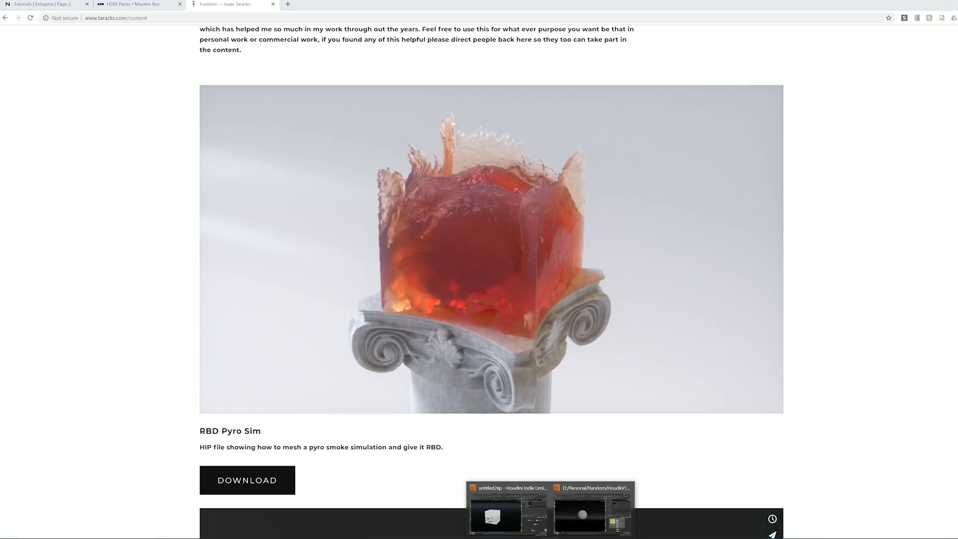
# Switch to Houdini, play the smoke simulation on to frame 138, and inspect the container from several angles.
pyautogui.click(508, 504)
pyautogui.click(55, 501)
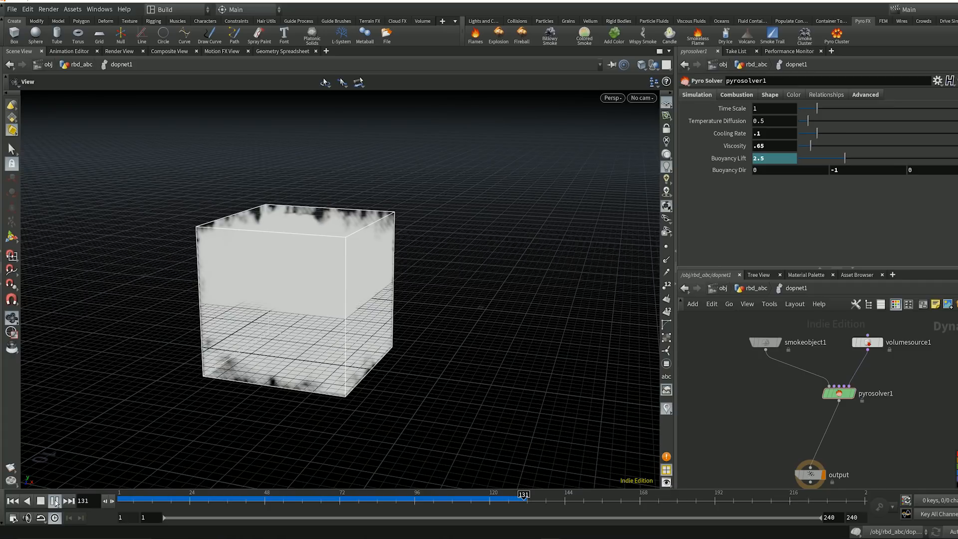
pyautogui.click(55, 501)
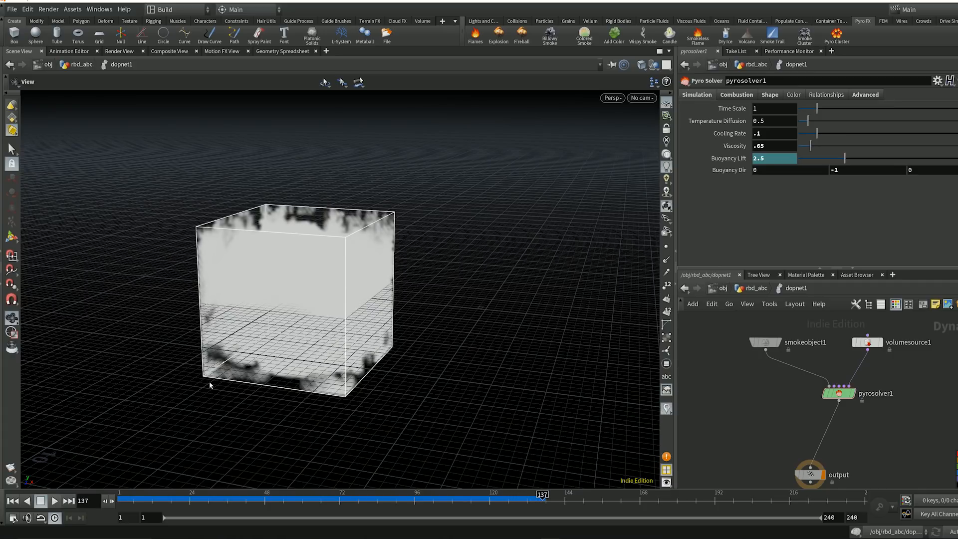
pyautogui.moveTo(322, 292); pyautogui.dragTo(299, 354)
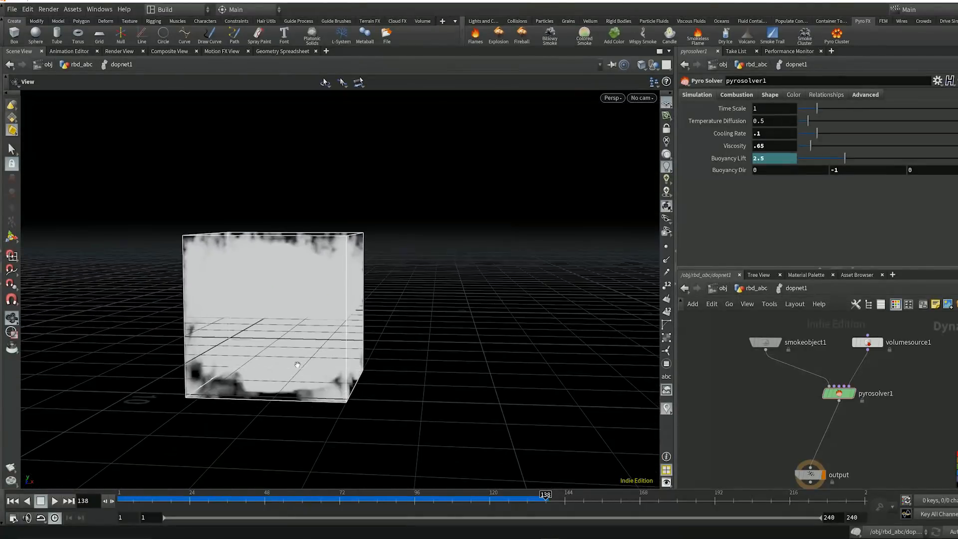
pyautogui.moveTo(316, 269); pyautogui.dragTo(265, 261)
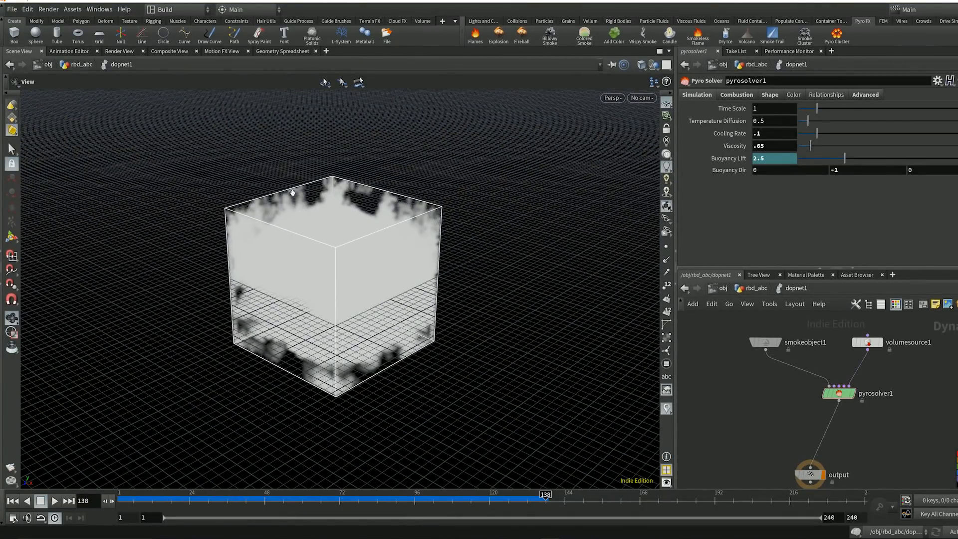
pyautogui.moveTo(315, 233); pyautogui.dragTo(487, 229)
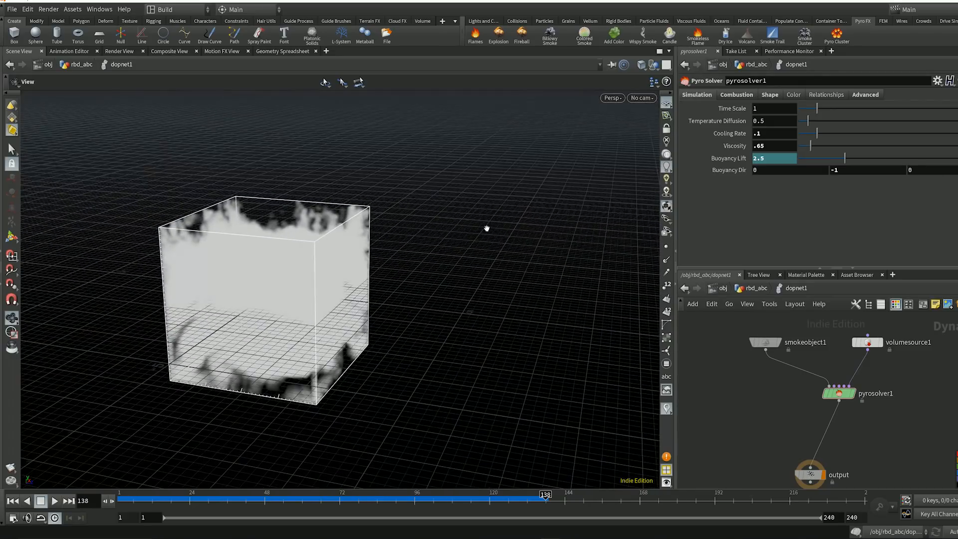
# Continue the smoke simulation past frame 160, inspect it from other angles, and rewind the timeline.
pyautogui.click(55, 501)
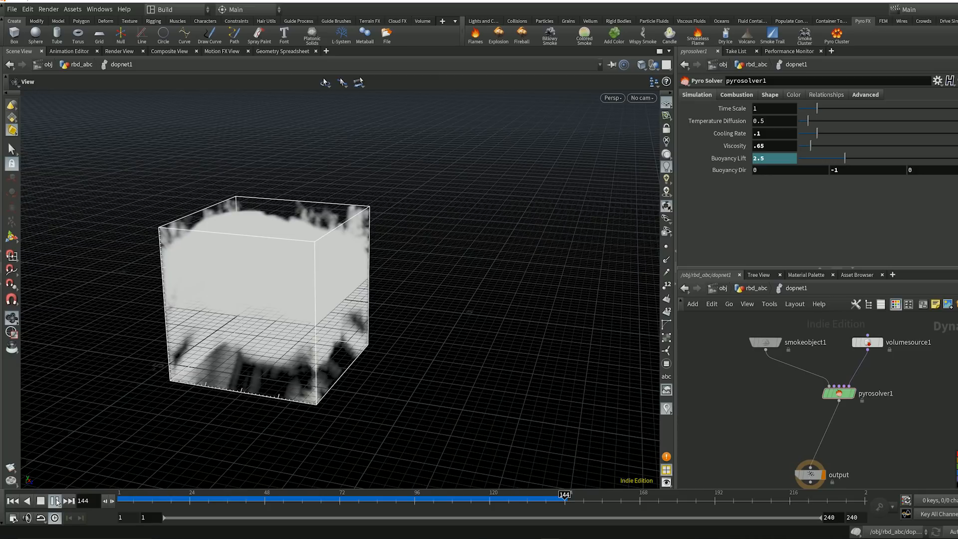
pyautogui.click(58, 502)
pyautogui.moveTo(285, 269); pyautogui.dragTo(411, 248)
pyautogui.click(55, 501)
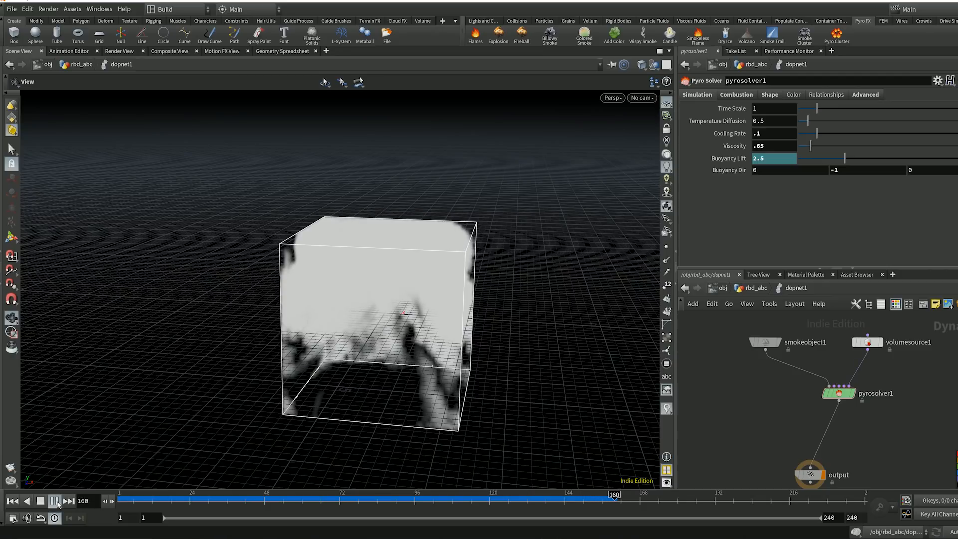
pyautogui.click(57, 502)
pyautogui.moveTo(377, 301); pyautogui.dragTo(286, 353)
pyautogui.click(11, 501)
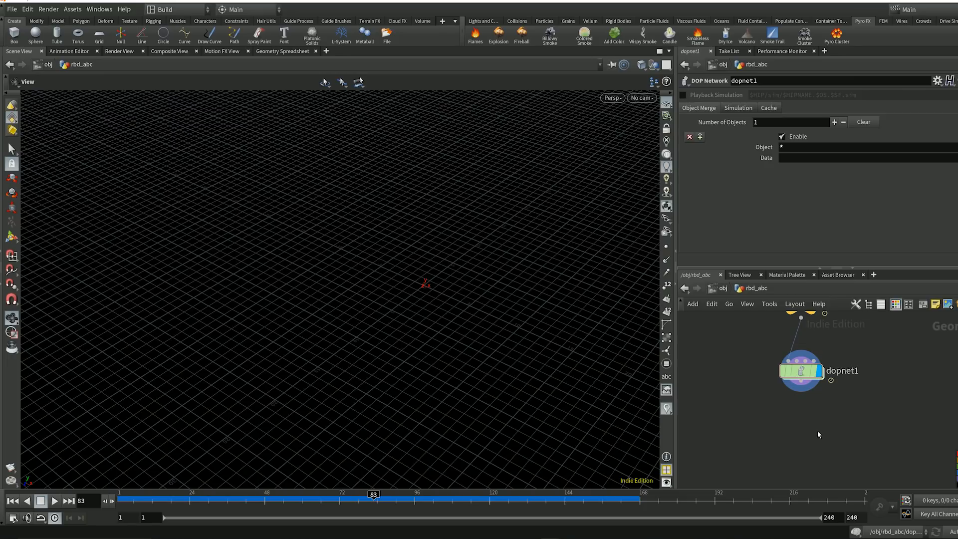
# Add a Dop I/O node to the rbd_abc network and place it directly below dopnet1.
pyautogui.press('Tab')
pyautogui.write('dop')
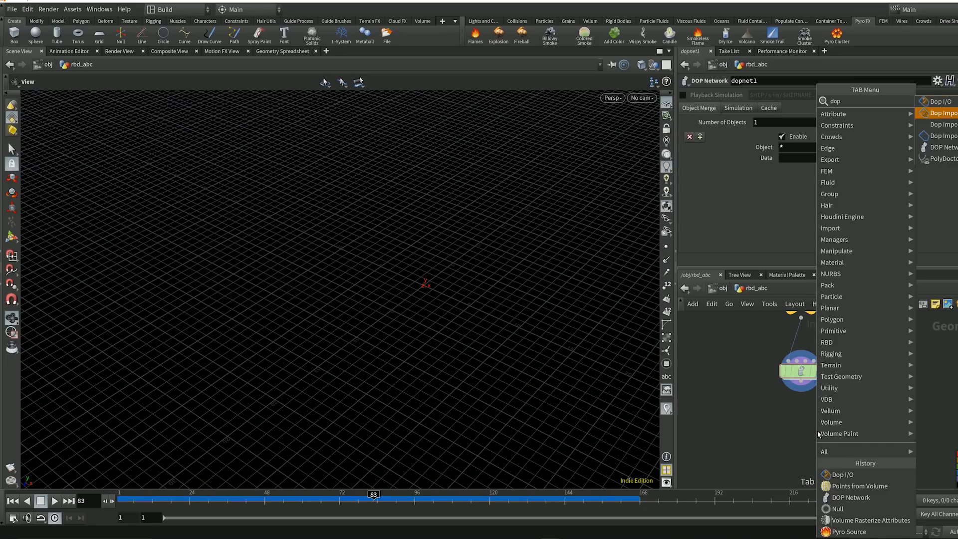
pyautogui.press('Up')
pyautogui.press('Return')
pyautogui.click(817, 430)
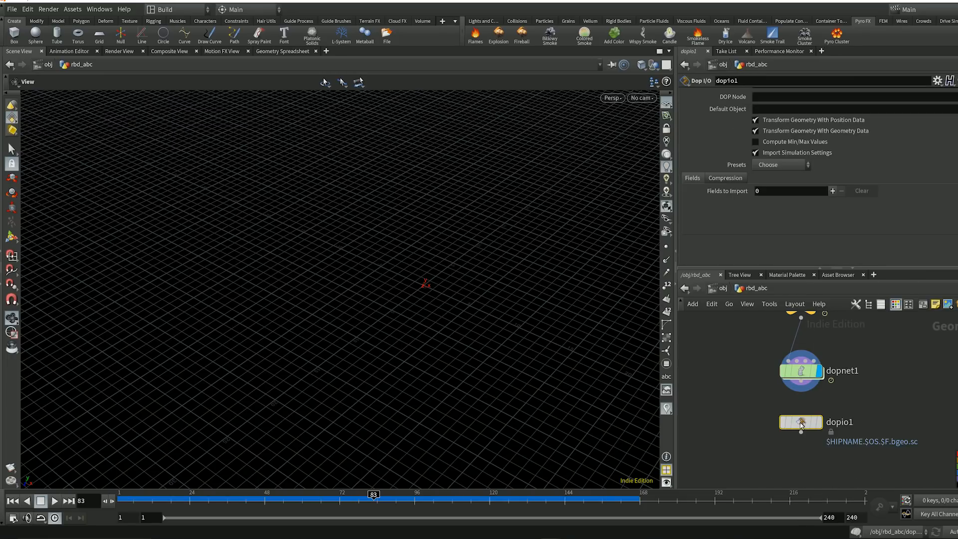
pyautogui.moveTo(799, 455); pyautogui.dragTo(794, 436, button='middle')
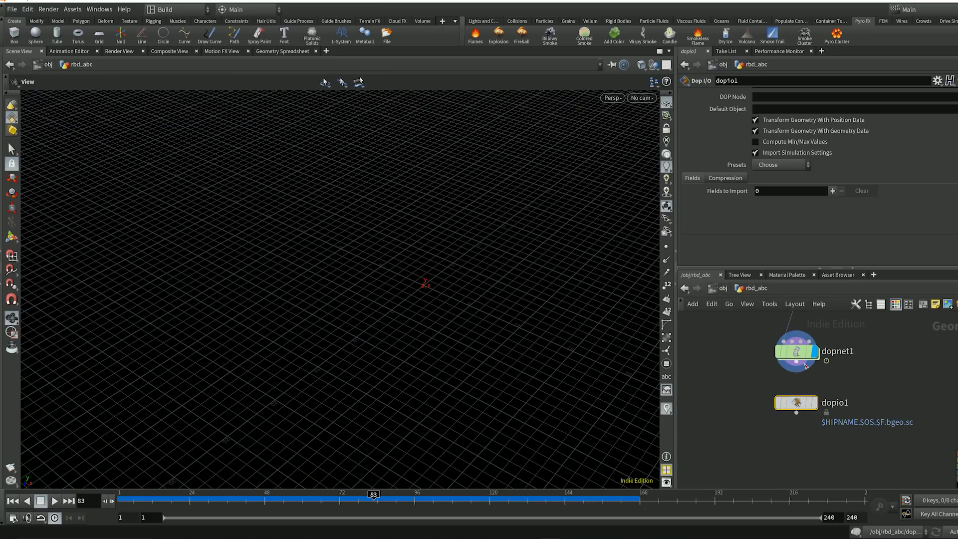
pyautogui.moveTo(793, 402); pyautogui.dragTo(793, 412)
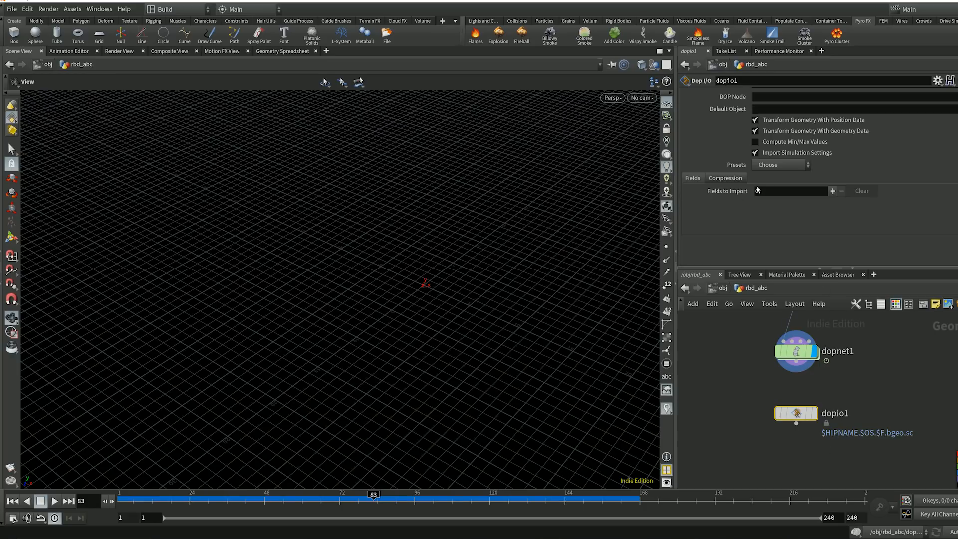
# In dopnet1's Object Merge settings, set Data to "density v".
pyautogui.click(796, 351)
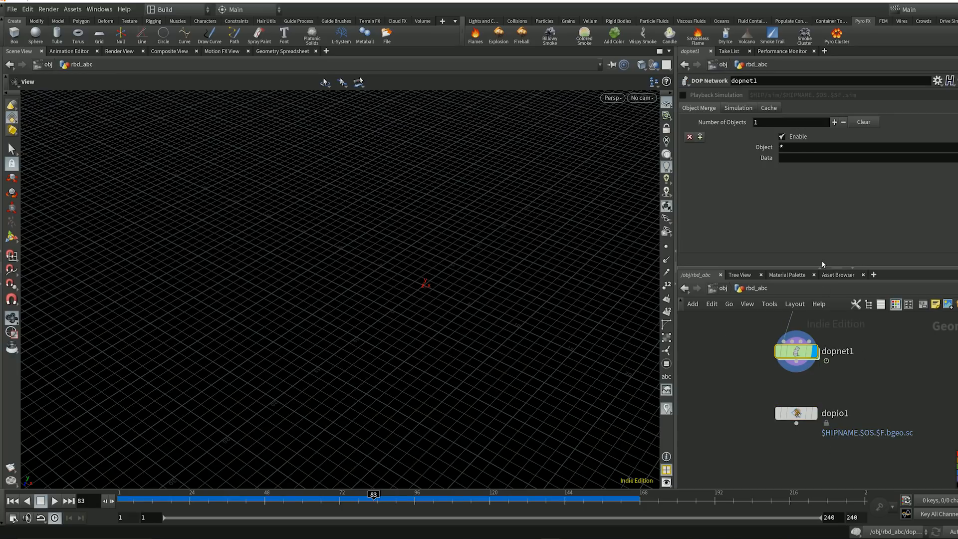
pyautogui.click(739, 108)
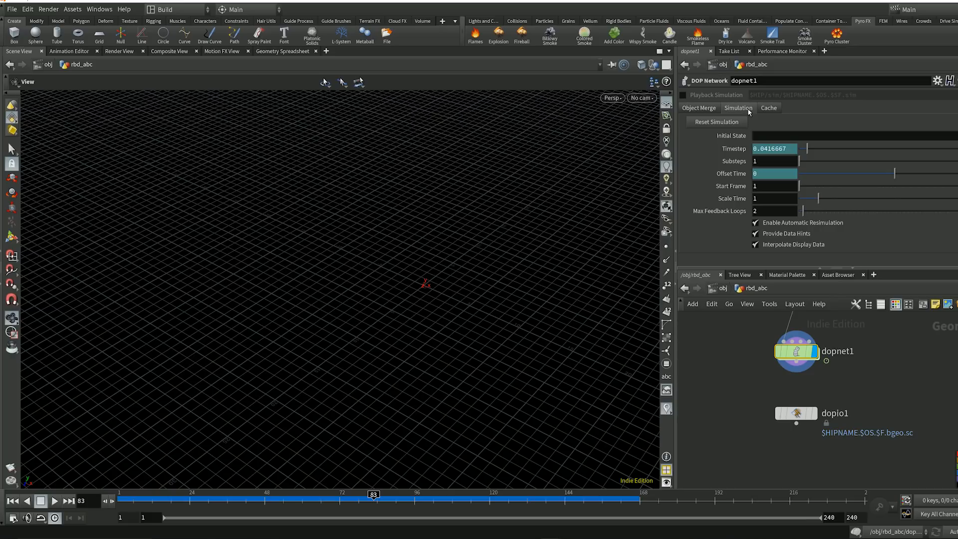
pyautogui.click(697, 110)
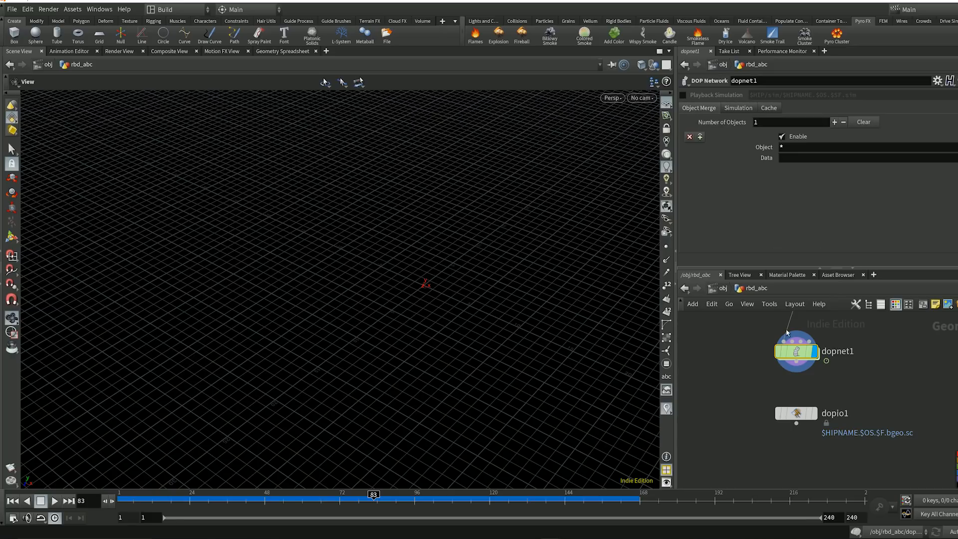
pyautogui.click(794, 158)
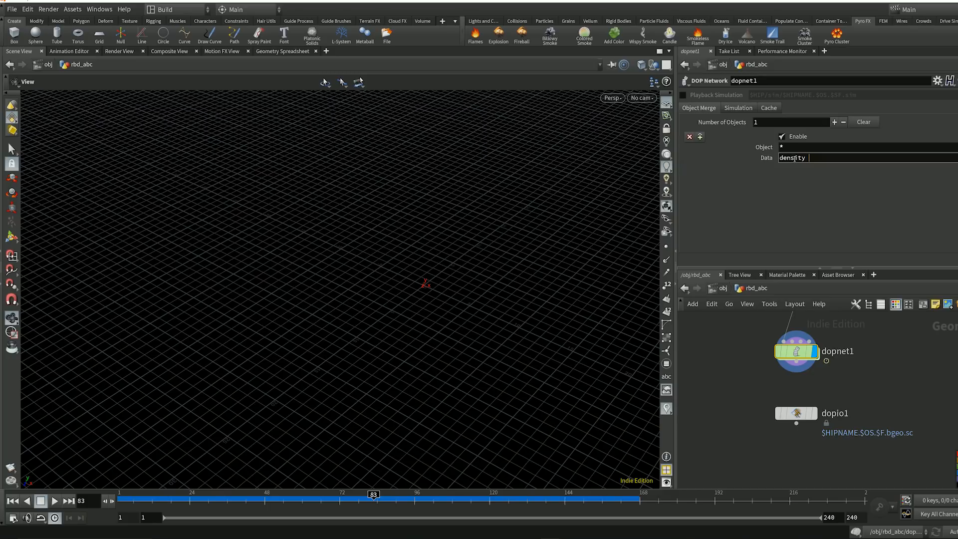
pyautogui.press('Return')
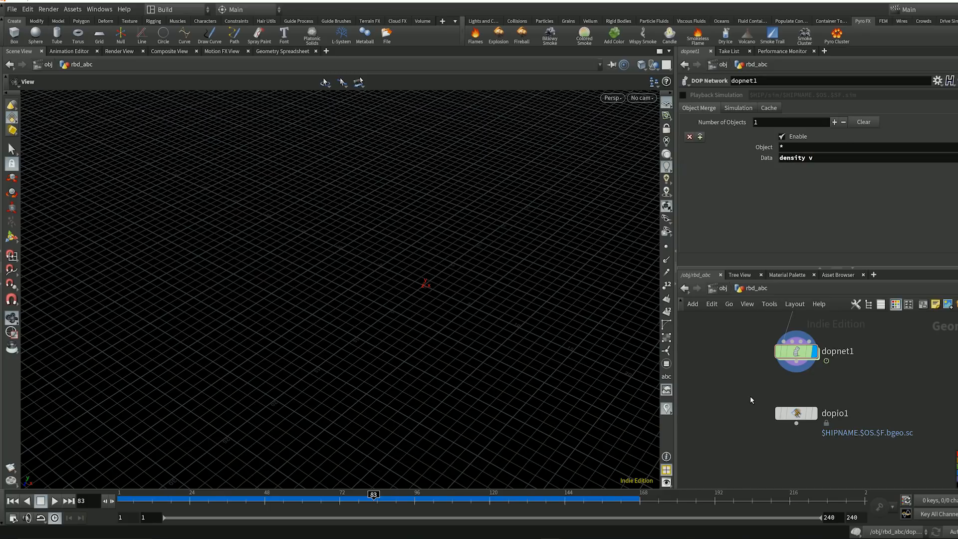
# Add a Points from Volume node fed by dopnet1, display it, and set its Source Type to Fog.
pyautogui.press('Tab')
pyautogui.write('point')
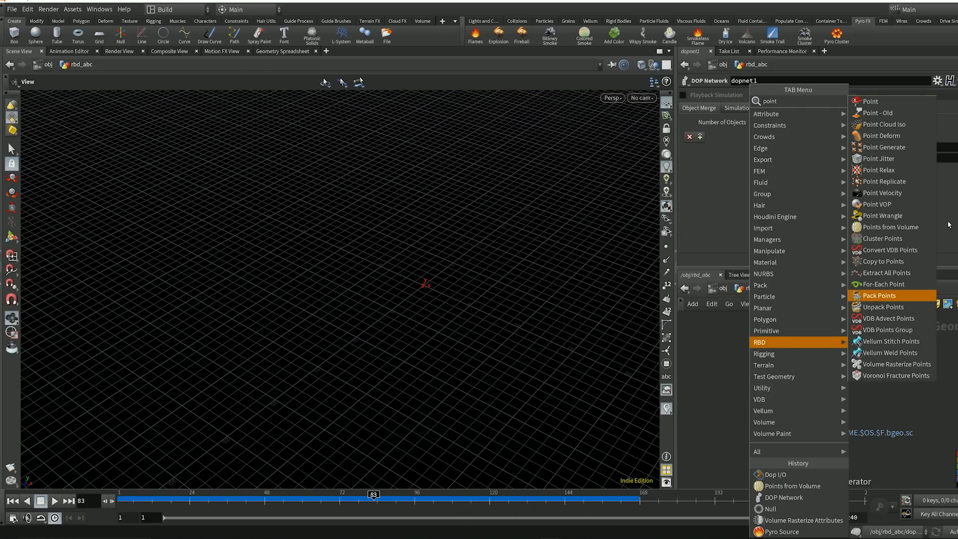
pyautogui.click(913, 229)
pyautogui.click(715, 424)
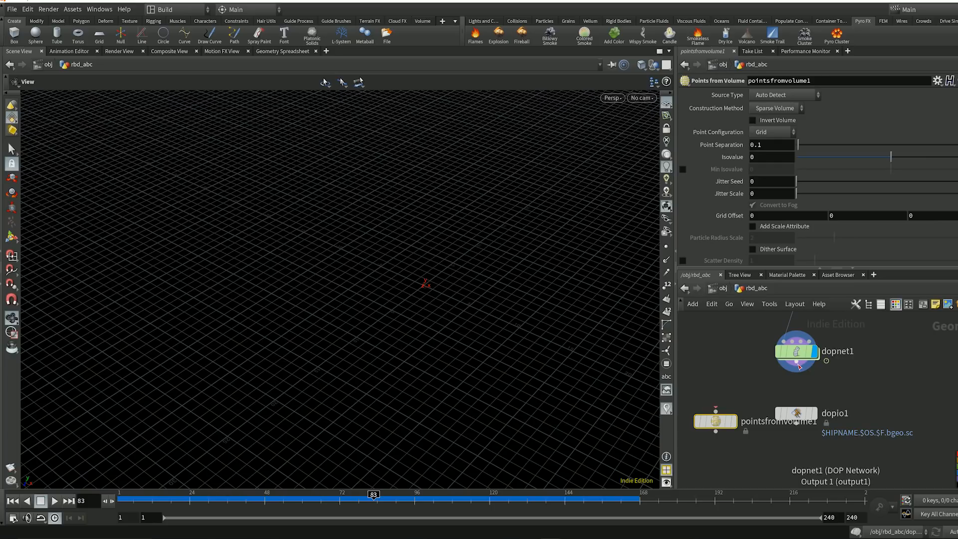
pyautogui.click(735, 422)
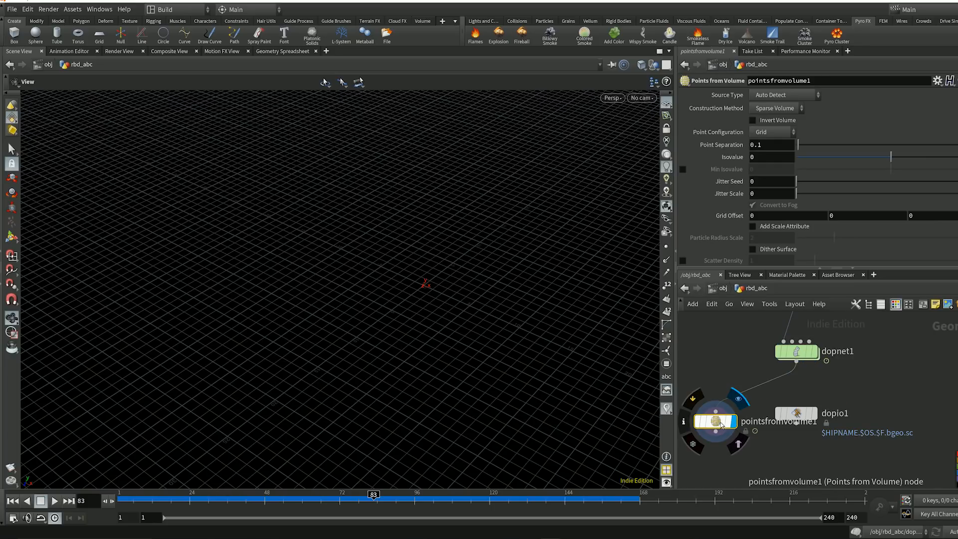
pyautogui.click(776, 96)
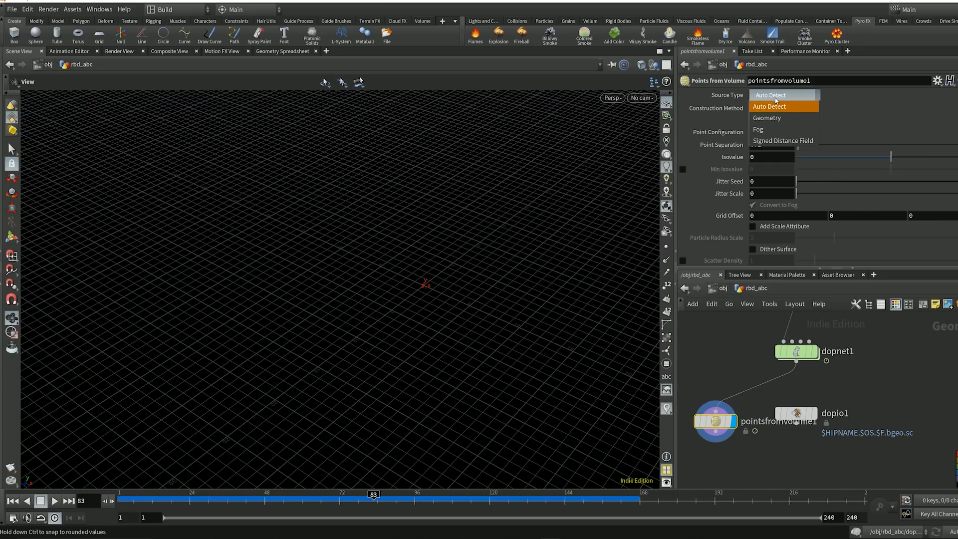
pyautogui.click(773, 124)
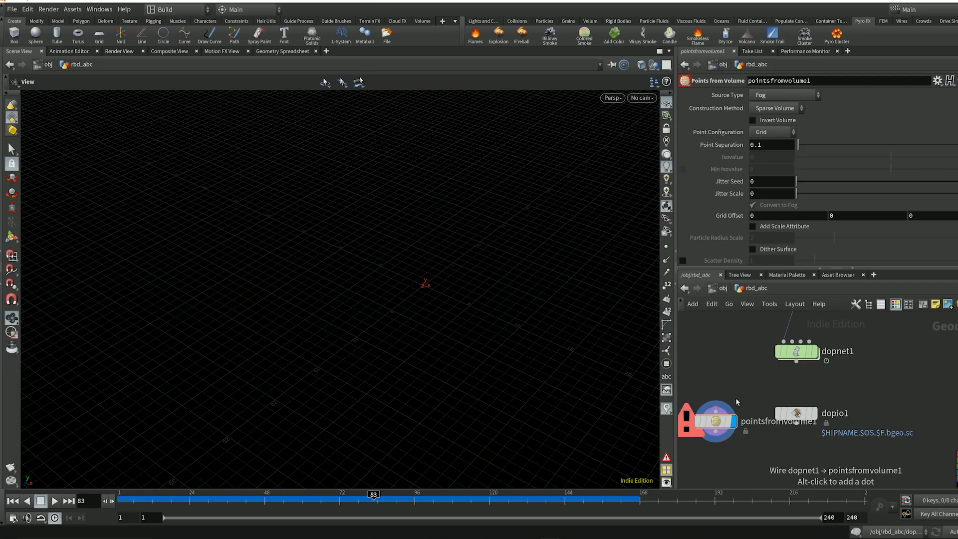
# Disconnect the Points from Volume node from dopnet1 and place it below dopio1.
pyautogui.moveTo(715, 427)
pyautogui.moveTo(715, 428); pyautogui.dragTo(796, 469)
pyautogui.moveTo(741, 408); pyautogui.dragTo(731, 380, button='middle')
# Set the DOP Network of dopio1 to /obj/rbd_abc/dopnet1.
pyautogui.click(786, 386)
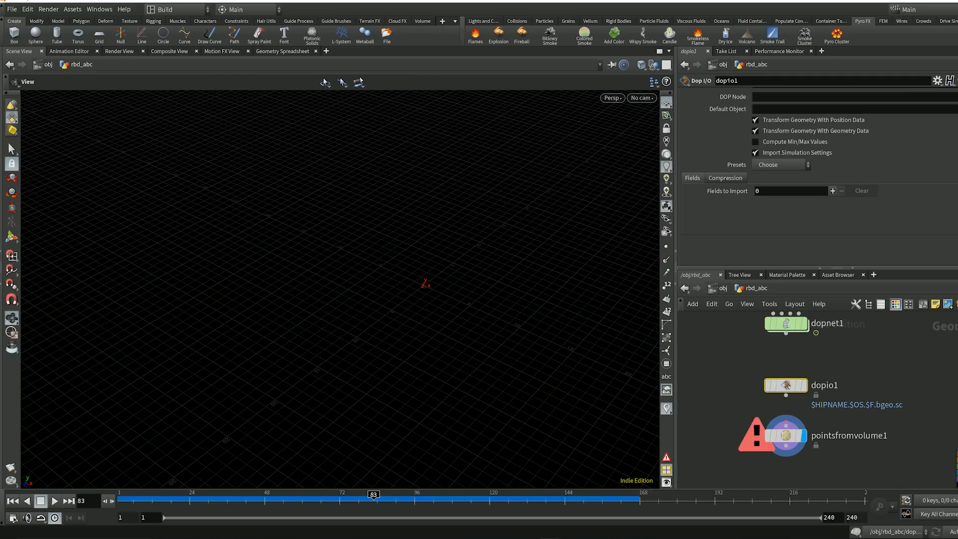
pyautogui.scroll(3, 723, 143)
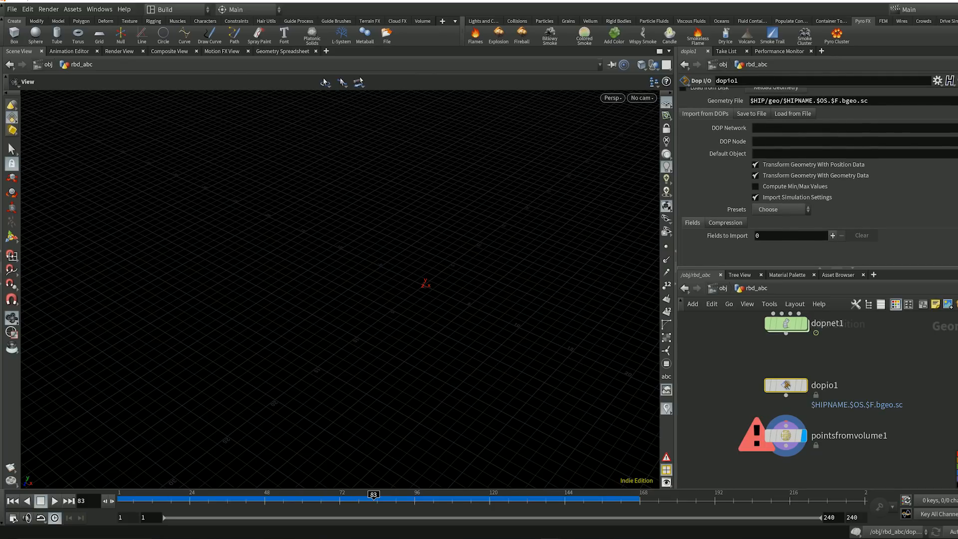
pyautogui.click(954, 128)
pyautogui.click(909, 83)
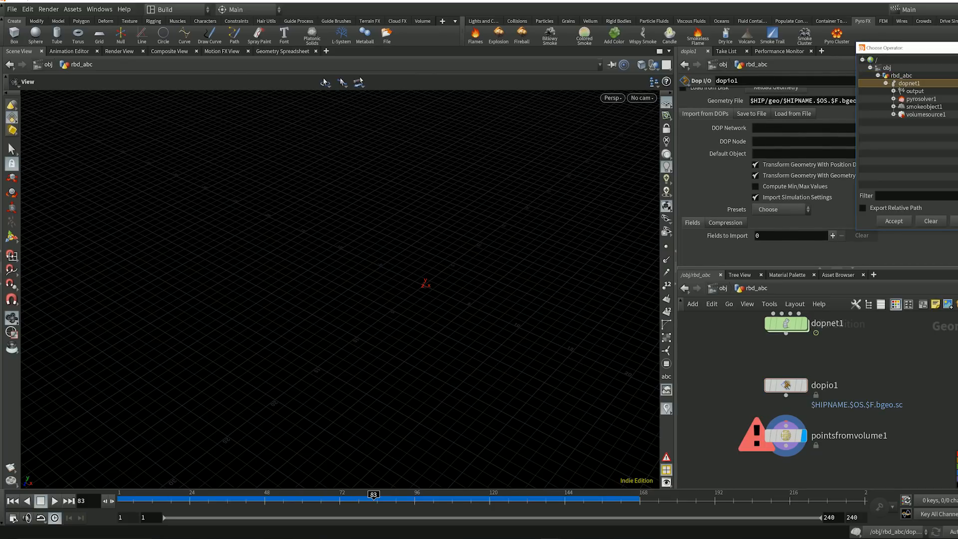
pyautogui.click(905, 225)
# Rename the dopnet1 node as smoke_dopnetwork.
pyautogui.doubleClick(827, 323)
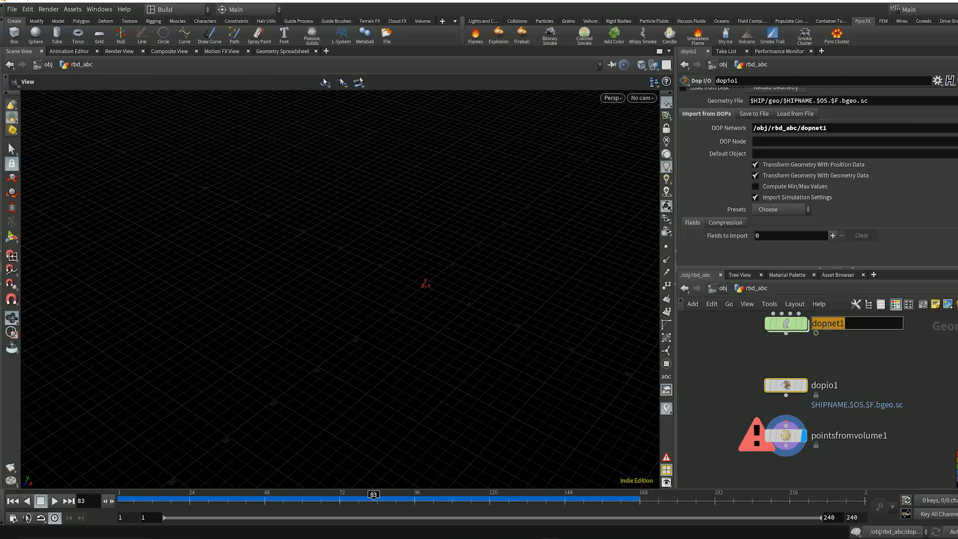
pyautogui.write('smoke_dopnetwork')
pyautogui.press('Return')
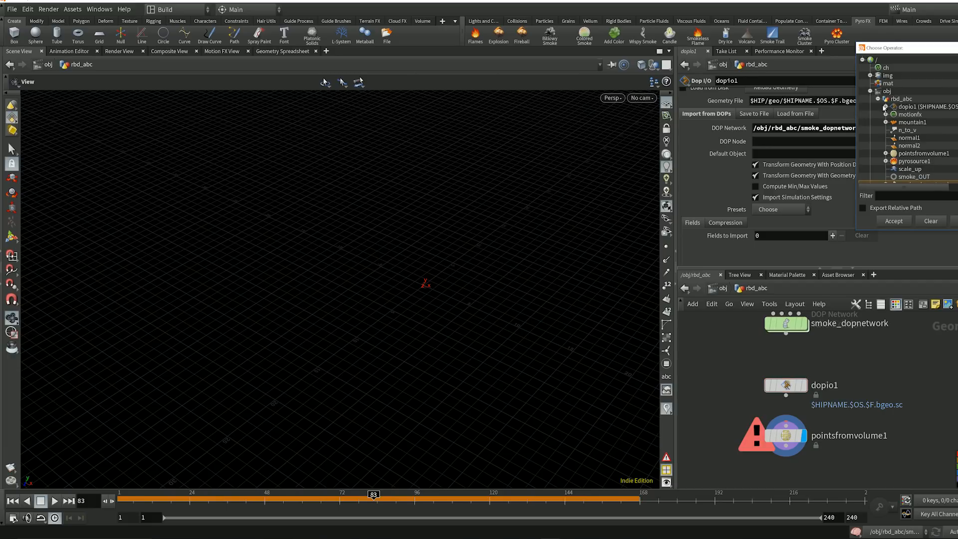
# Set the DOP Node of dopio1 to smokeobject1 inside smoke_dopnetwork.
pyautogui.scroll(-3, 886, 124)
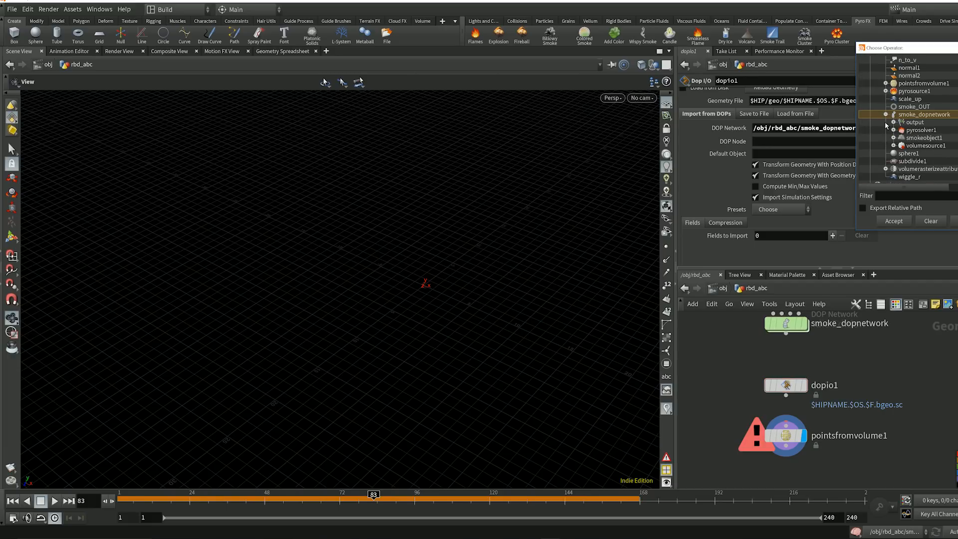
pyautogui.click(921, 139)
pyautogui.click(897, 220)
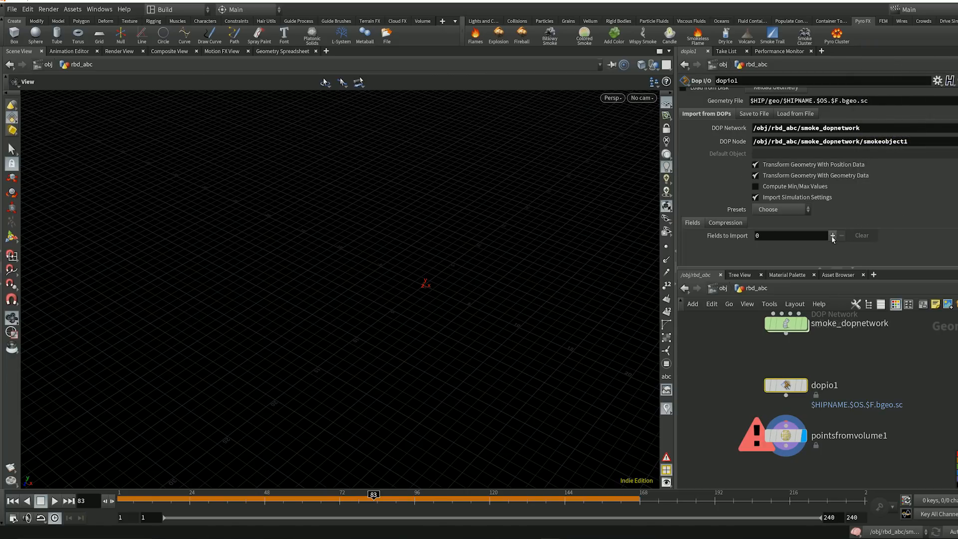
# Set the number of fields to import in dopio1 to 3 and show their entries.
pyautogui.click(832, 236)
pyautogui.click(833, 235)
pyautogui.click(833, 236)
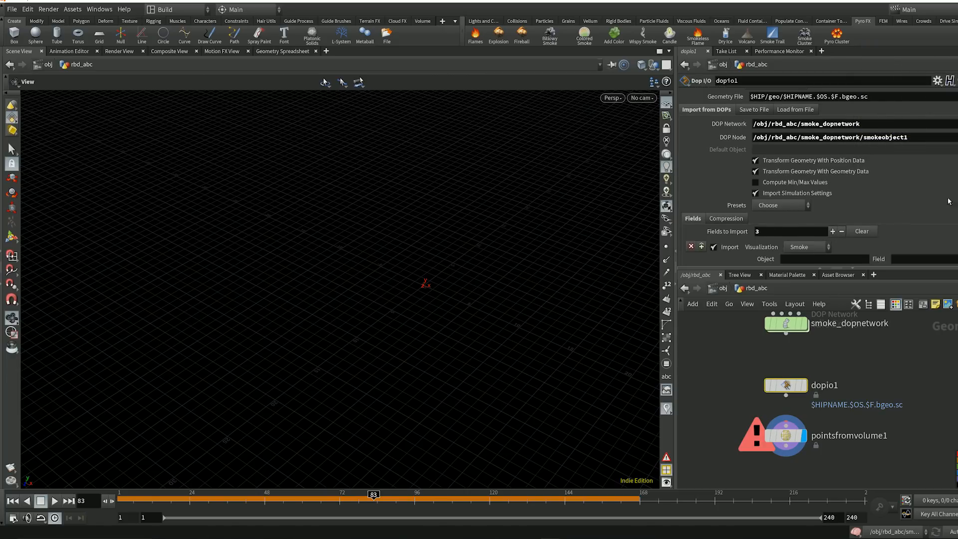
pyautogui.scroll(-2, 825, 188)
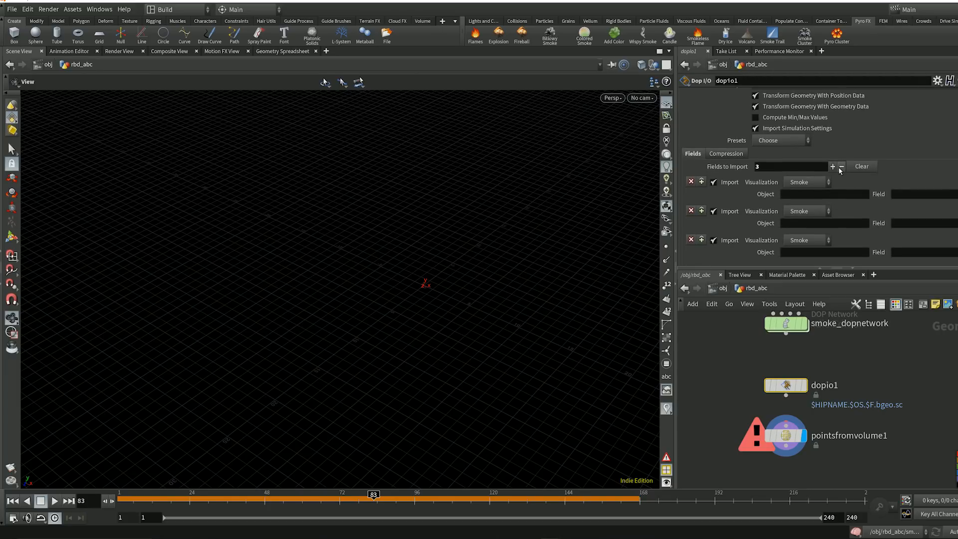
# Reduce the fields to import in dopio1 to 2 and name them density and vel.
pyautogui.click(842, 166)
pyautogui.click(897, 222)
pyautogui.write('density')
pyautogui.press('Return')
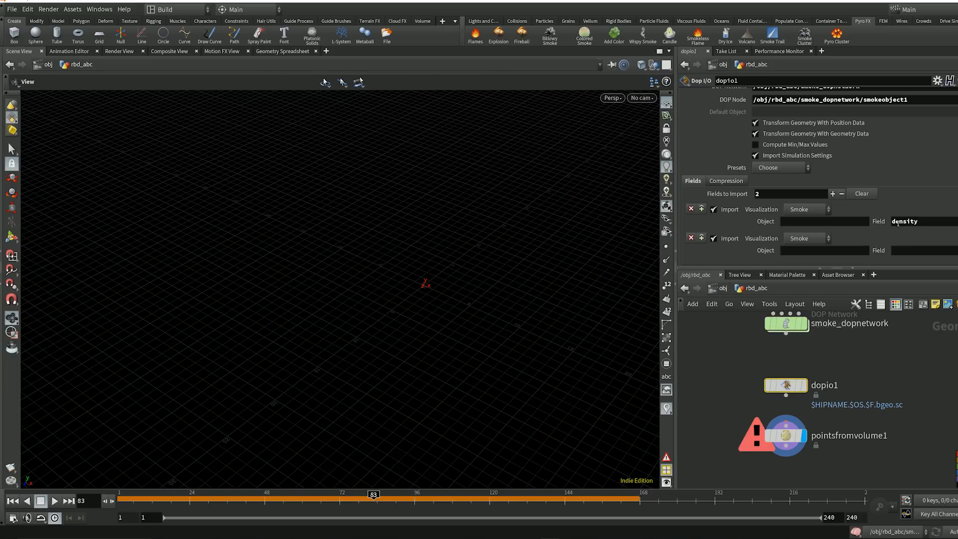
pyautogui.click(907, 251)
pyautogui.press('Return')
# Connect dopio1 to pointsfromvolume1 and inspect the points generated from the smoke.
pyautogui.moveTo(785, 396); pyautogui.dragTo(789, 432)
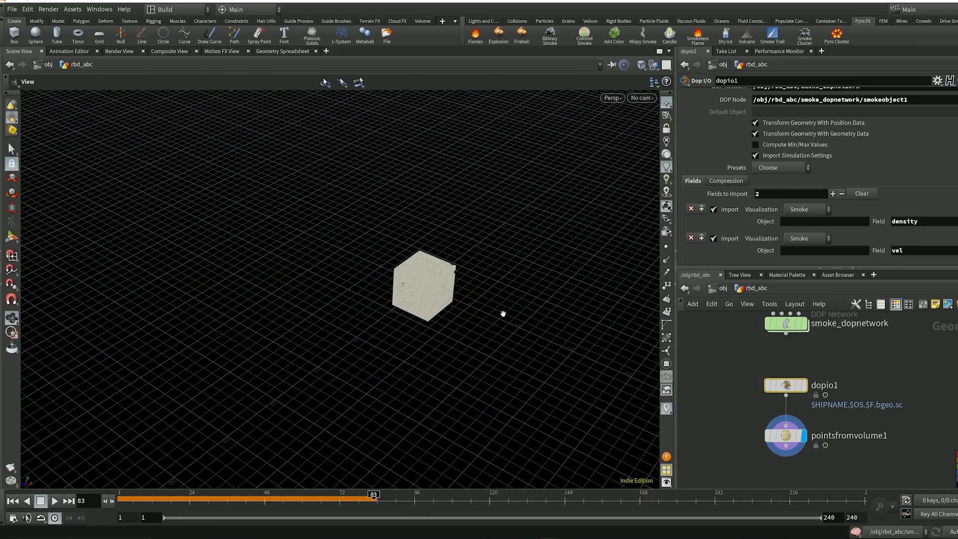
pyautogui.click(778, 435)
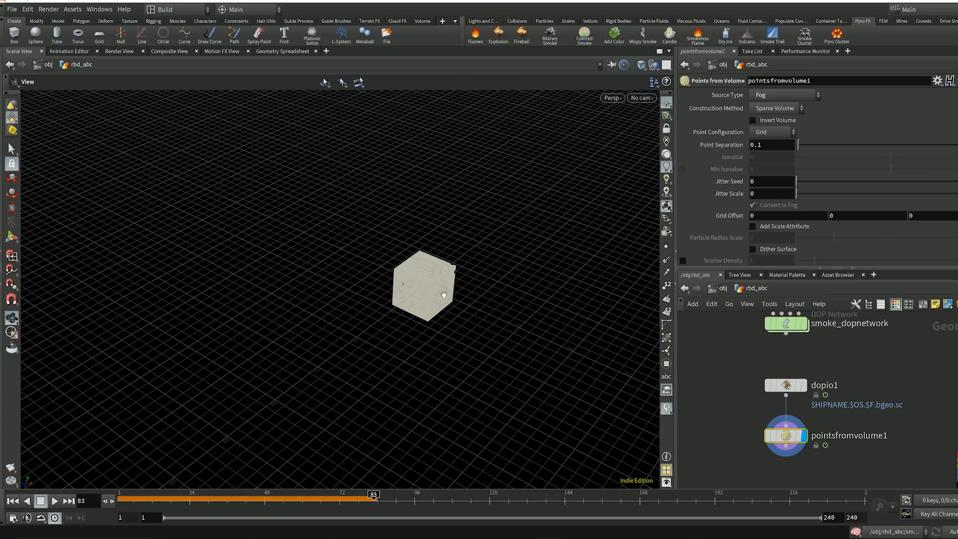
pyautogui.moveTo(439, 288); pyautogui.dragTo(798, 232, button='right')
pyautogui.moveTo(479, 320); pyautogui.dragTo(404, 326)
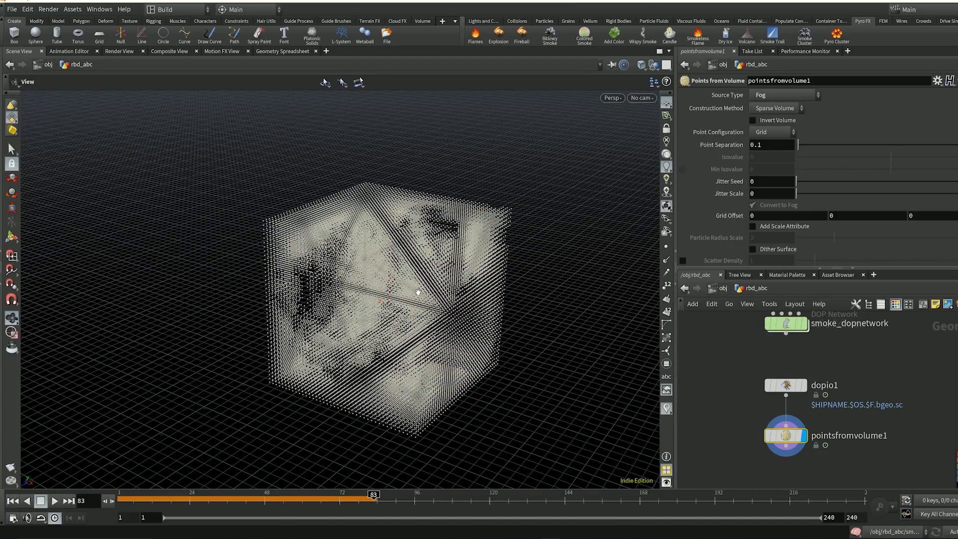
# Set the Point Configuration of pointsfromvolume1 to Tetrahedral and its Jitter Scale to 1.
pyautogui.click(779, 132)
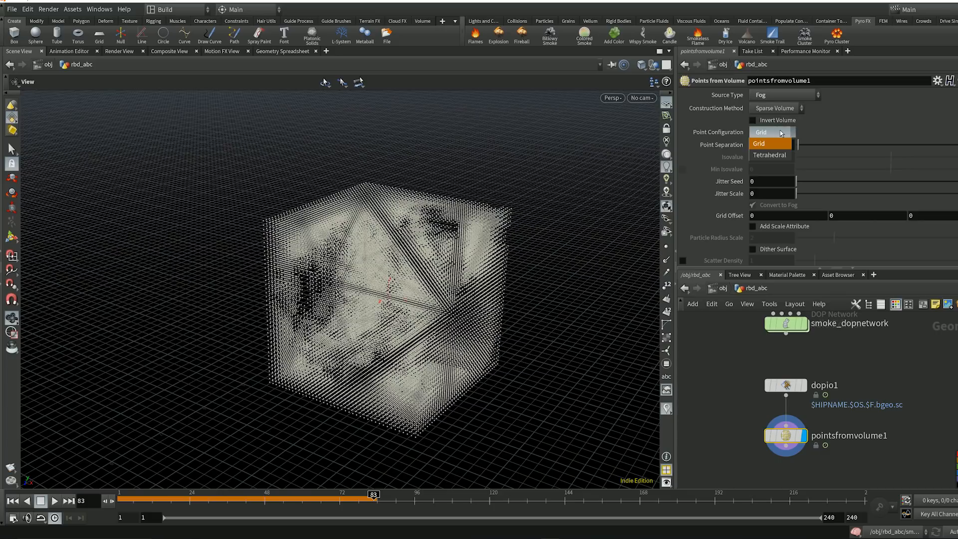
pyautogui.moveTo(429, 278); pyautogui.dragTo(598, 223)
pyautogui.click(767, 195)
pyautogui.write('1')
pyautogui.press('Return')
# Inspect the distribution of the jittered smoke points from several angles.
pyautogui.moveTo(435, 324); pyautogui.dragTo(460, 336)
pyautogui.moveTo(418, 310); pyautogui.dragTo(389, 294, button='middle')
pyautogui.moveTo(353, 308); pyautogui.dragTo(303, 266)
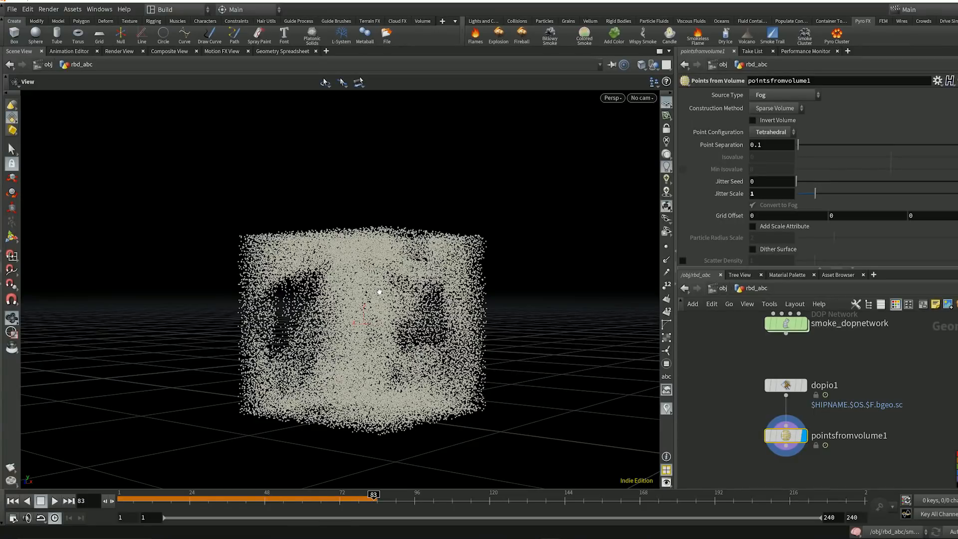
pyautogui.moveTo(379, 294); pyautogui.dragTo(396, 272)
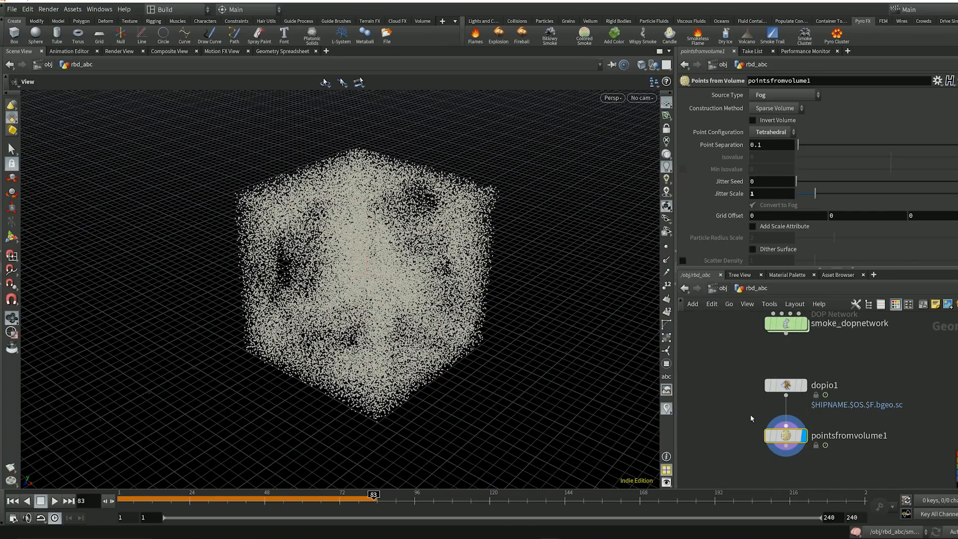
pyautogui.moveTo(376, 286)
pyautogui.mouseDown()
pyautogui.moveTo(374, 229)
pyautogui.moveTo(375, 279)
pyautogui.mouseUp()
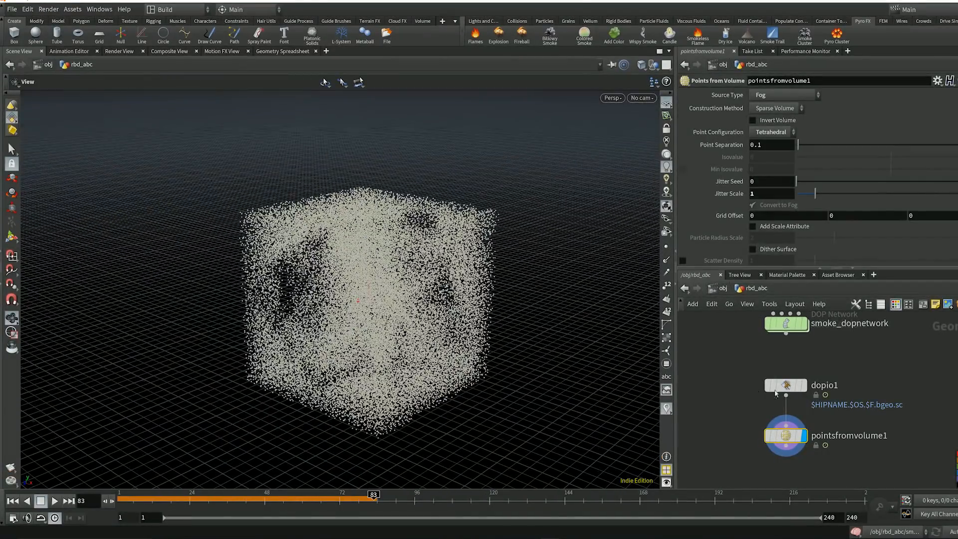
pyautogui.moveTo(742, 425); pyautogui.dragTo(771, 372, button='middle')
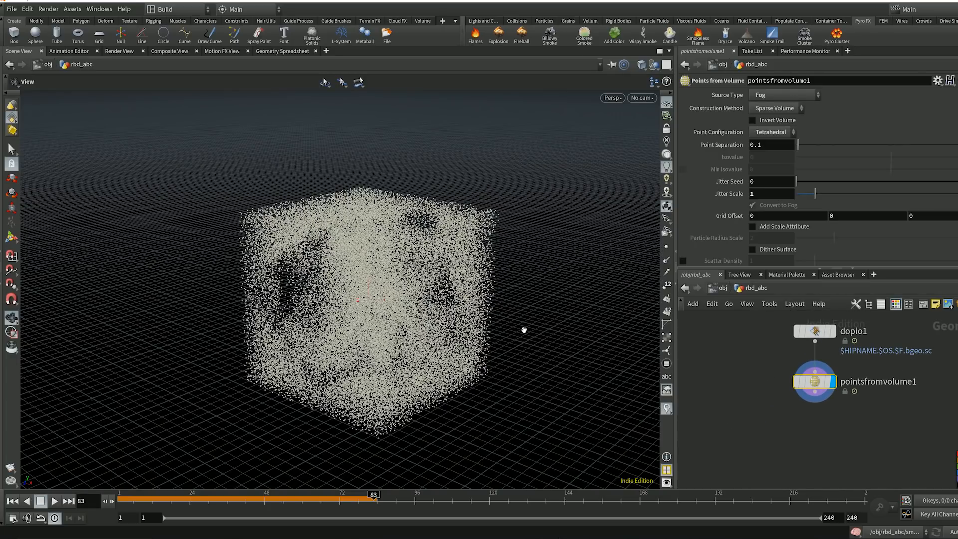
pyautogui.moveTo(382, 392); pyautogui.dragTo(376, 373)
pyautogui.moveTo(345, 317); pyautogui.dragTo(385, 287)
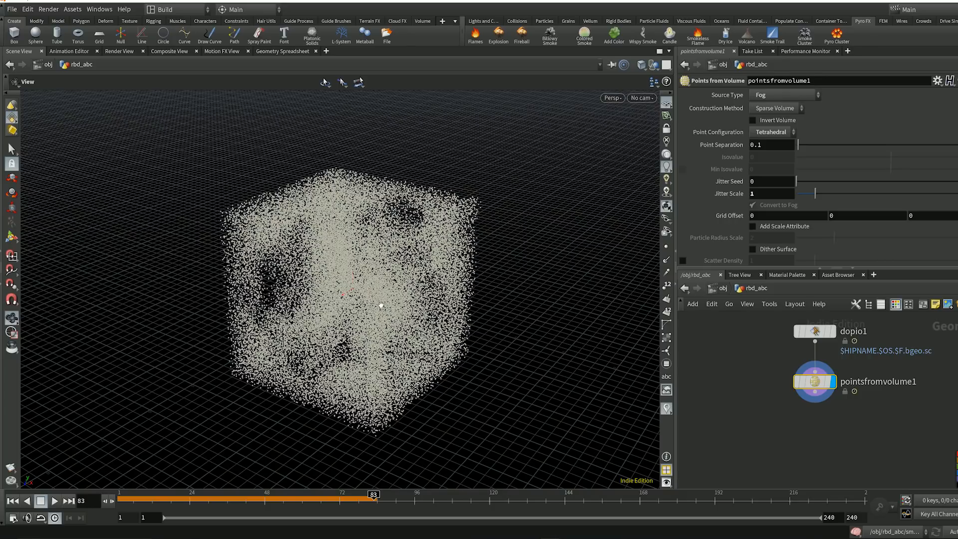
pyautogui.moveTo(380, 305); pyautogui.dragTo(387, 285)
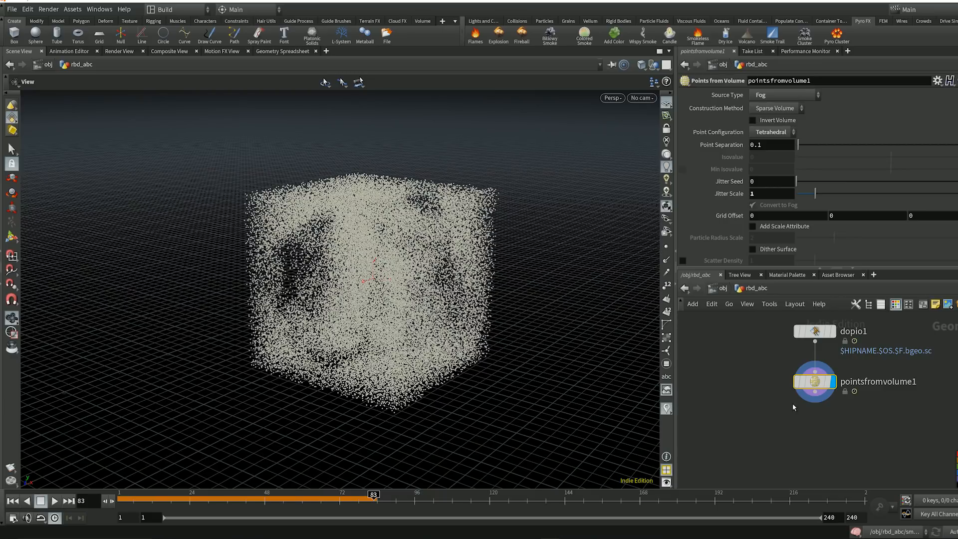
# Add a VDB from Particles node below pointsfromvolume1 and connect pointsfromvolume1 to its first input.
pyautogui.moveTo(806, 424); pyautogui.dragTo(812, 409, button='middle')
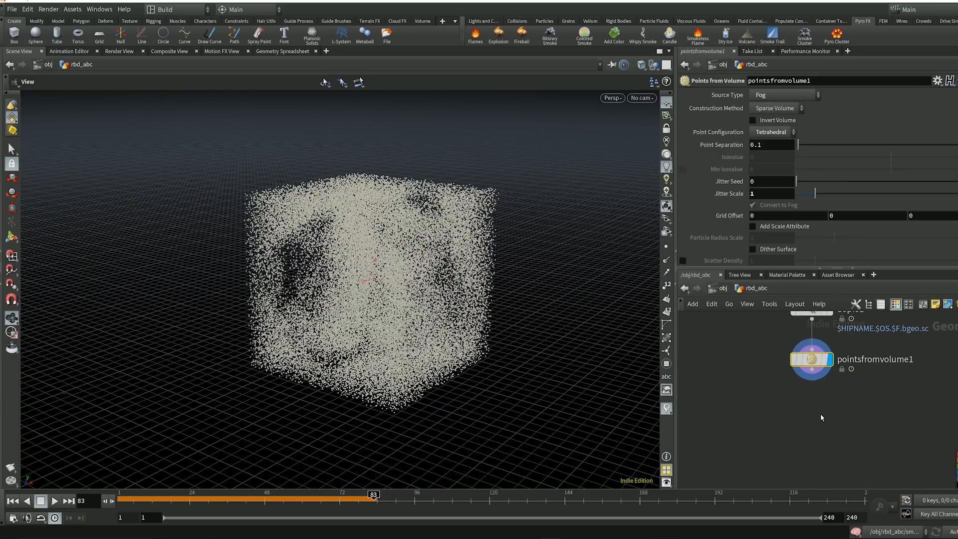
pyautogui.click(846, 433)
pyautogui.press('Tab')
pyautogui.write('vdb f')
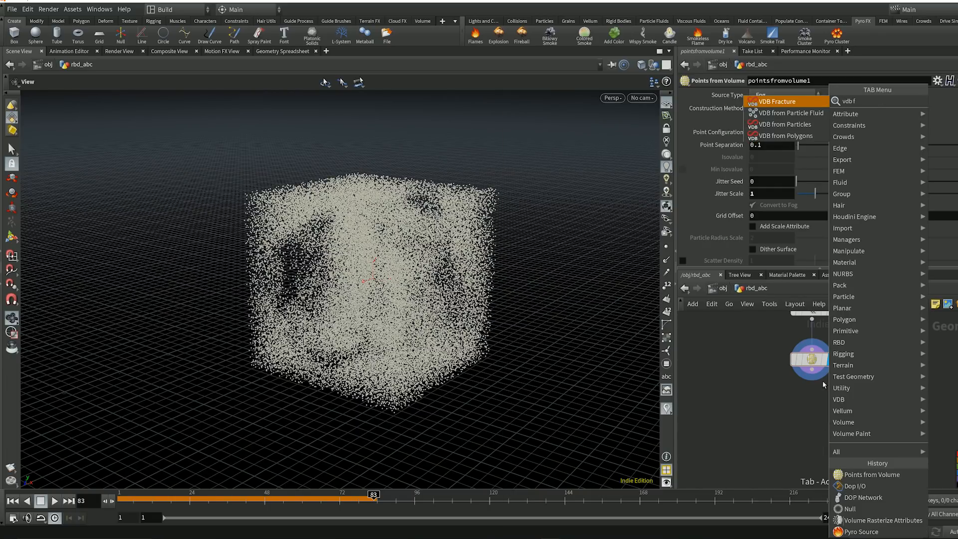
pyautogui.click(804, 125)
pyautogui.click(811, 419)
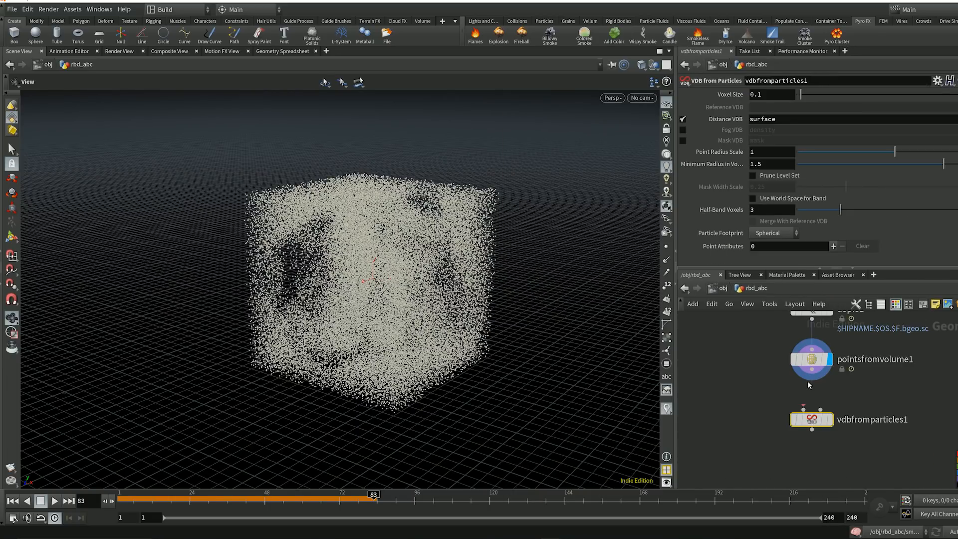
pyautogui.moveTo(812, 379); pyautogui.dragTo(803, 409)
# Set the Voxel Size of vdbfromparticles1 to 0.01.
pyautogui.click(773, 97)
pyautogui.press('Return')
pyautogui.click(773, 95)
pyautogui.press('BackSpace')
pyautogui.write('1')
pyautogui.press('Return')
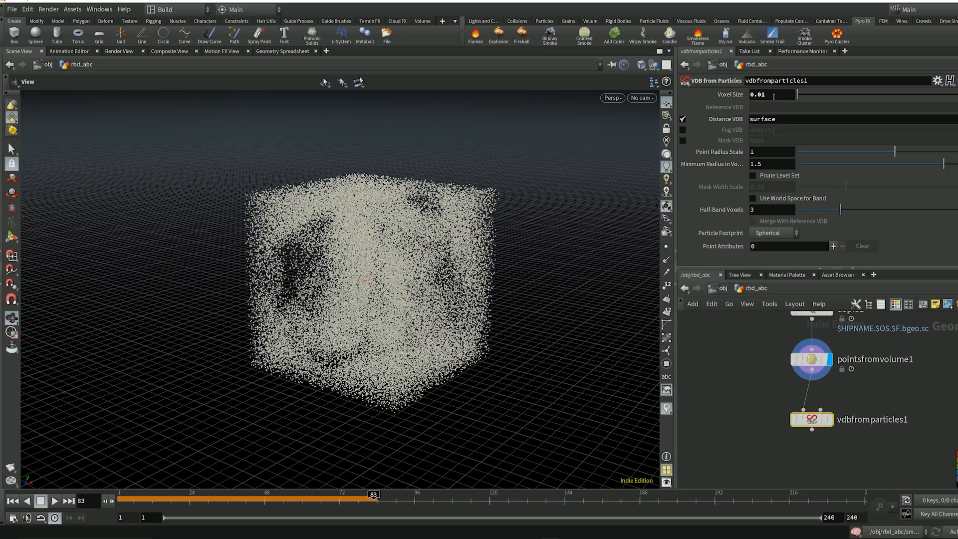
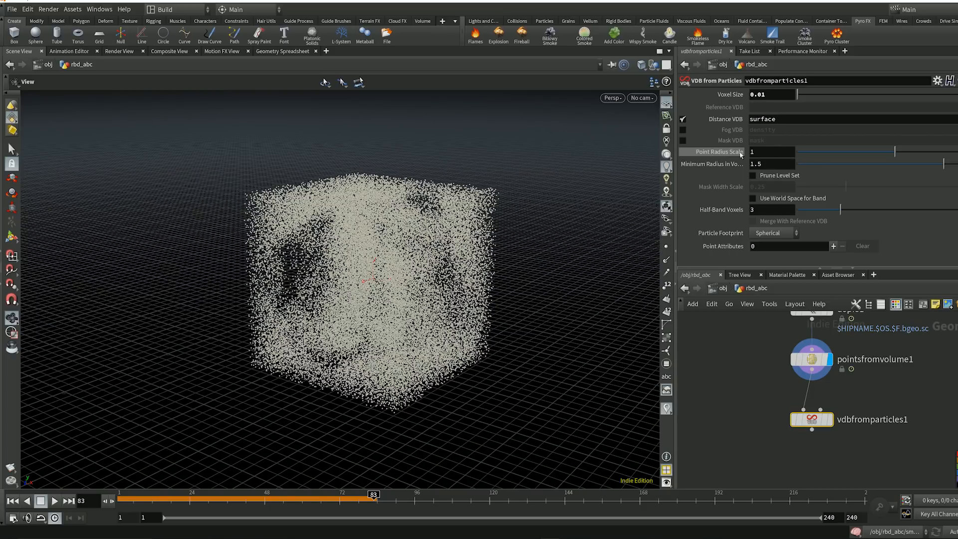
# Set the Point Radius Scale of vdbfromparticles1 to .01 and its Minimum Radius in Voxels to 1, and display the node.
pyautogui.click(767, 153)
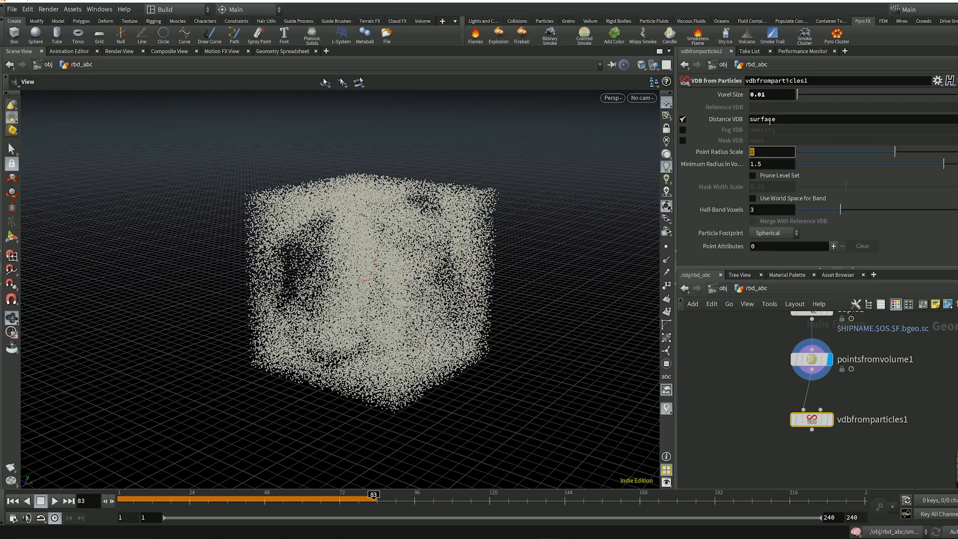
pyautogui.press('Return')
pyautogui.click(772, 164)
pyautogui.write('1')
pyautogui.press('Return')
pyautogui.click(830, 419)
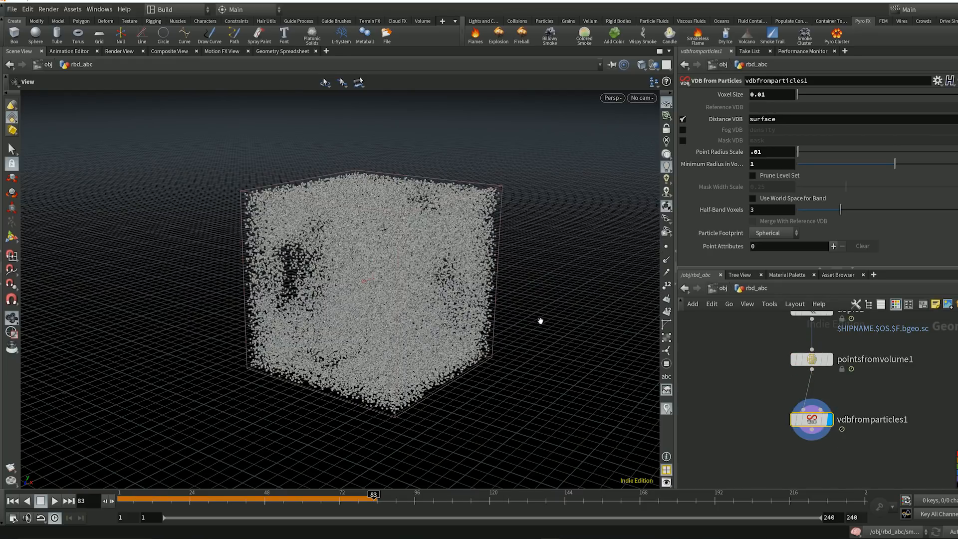
# Examine the VDB particle surface up close and from several angles.
pyautogui.moveTo(311, 206); pyautogui.dragTo(548, 190, button='right')
pyautogui.moveTo(337, 206); pyautogui.dragTo(406, 158)
pyautogui.moveTo(253, 199); pyautogui.dragTo(247, 280)
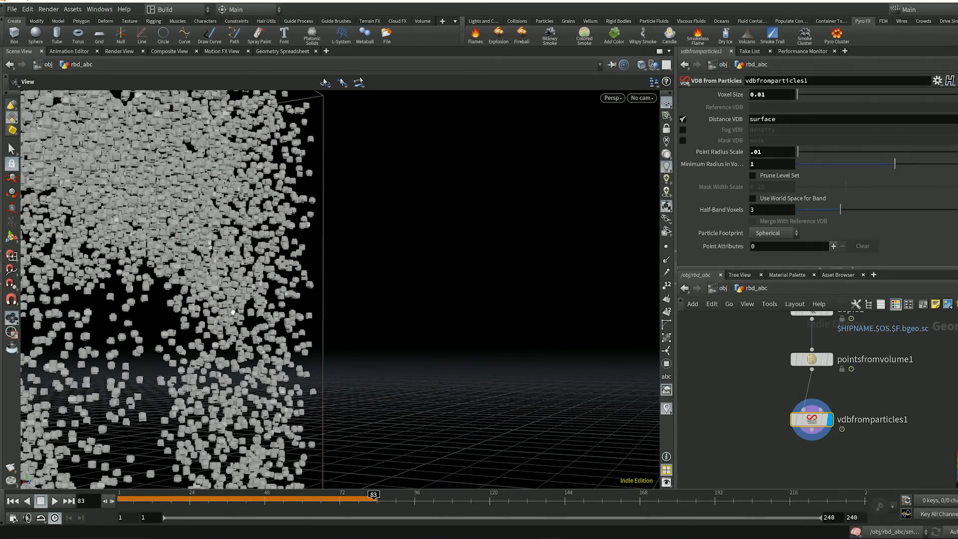
pyautogui.moveTo(199, 317); pyautogui.dragTo(439, 245, button='right')
pyautogui.moveTo(265, 286); pyautogui.dragTo(258, 269)
pyautogui.moveTo(258, 268); pyautogui.dragTo(210, 257, button='right')
pyautogui.moveTo(259, 240); pyautogui.dragTo(336, 254)
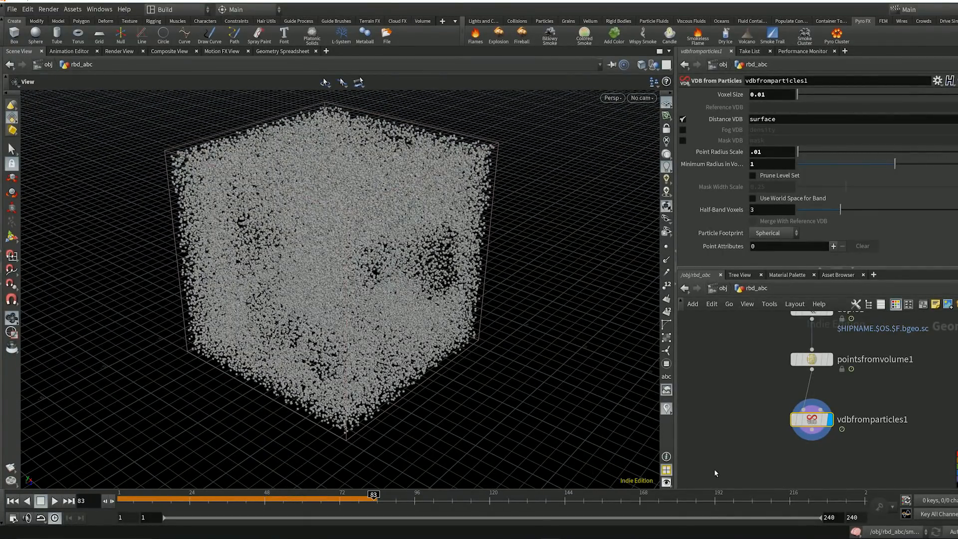
# Check the Division Size of smokeobject1 inside smoke_dopnetwork and return to rbd_abc.
pyautogui.moveTo(756, 392); pyautogui.dragTo(754, 447, button='middle')
pyautogui.moveTo(755, 408); pyautogui.dragTo(752, 450, button='middle')
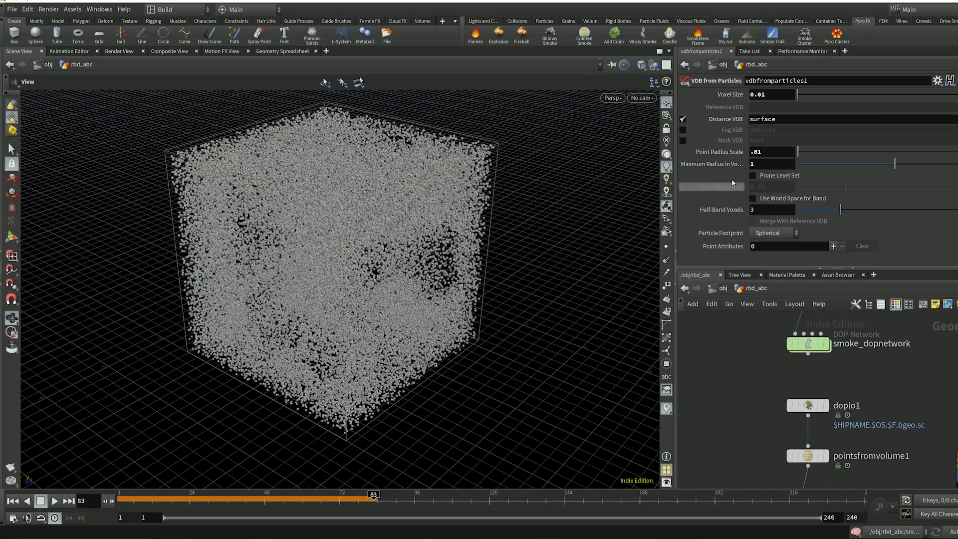
pyautogui.doubleClick(808, 344)
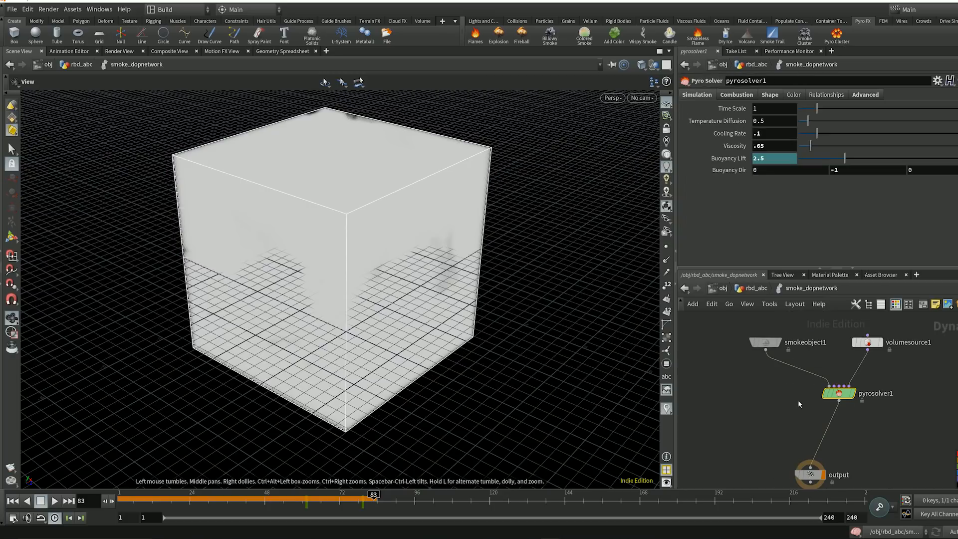
pyautogui.click(777, 341)
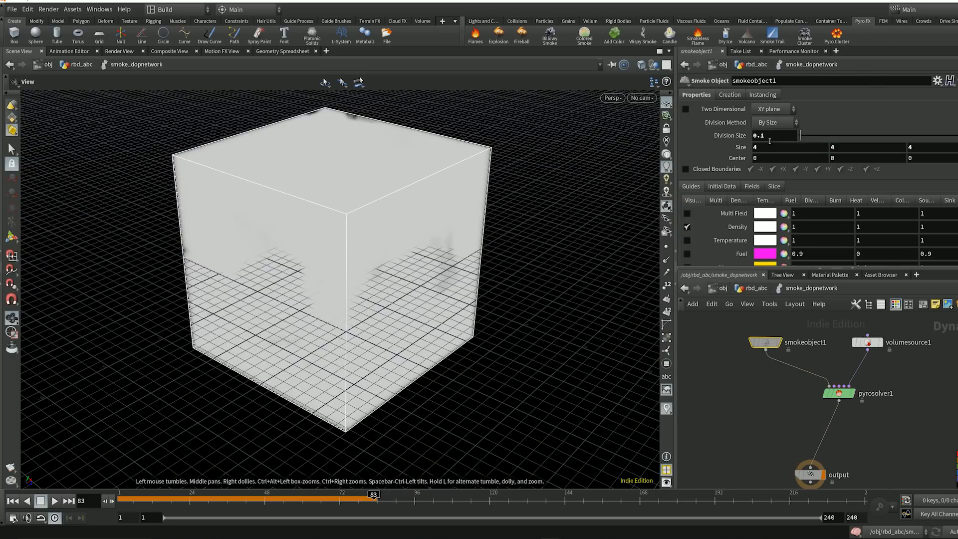
pyautogui.click(774, 138)
pyautogui.press('u')
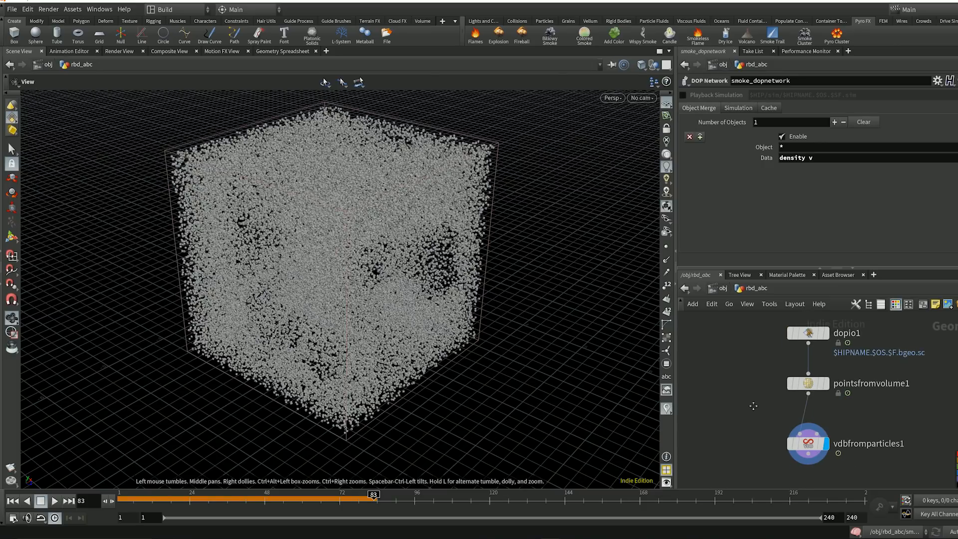
# Set the Voxel Size of vdbfromparticles1 to 0.1.
pyautogui.click(800, 407)
pyautogui.click(778, 95)
pyautogui.press('BackSpace')
pyautogui.press('BackSpace')
pyautogui.write('1')
pyautogui.press('Return')
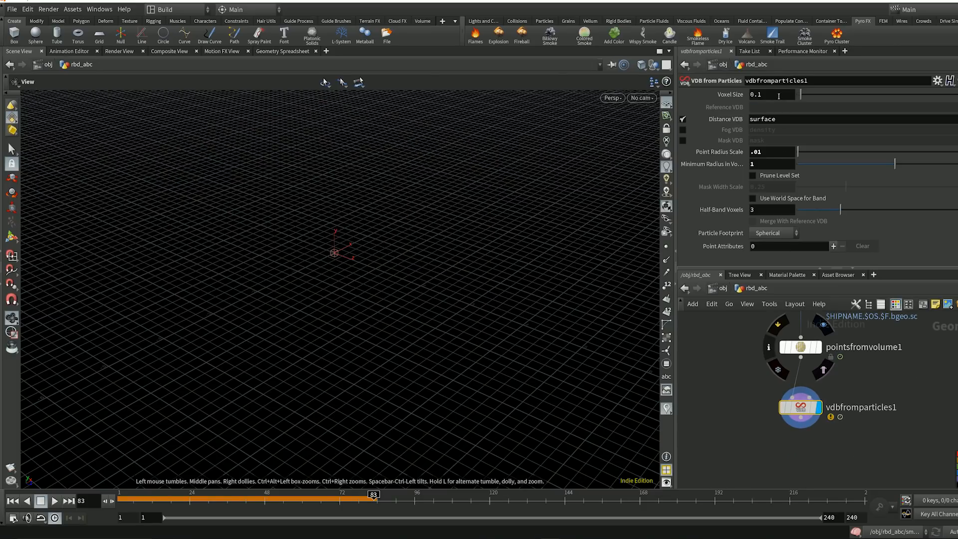
# Set the Point Radius Scale of vdbfromparticles1 to .11 and inspect the resulting surface.
pyautogui.click(769, 153)
pyautogui.write('1')
pyautogui.press('Return')
pyautogui.click(771, 150)
pyautogui.write('1')
pyautogui.press('Return')
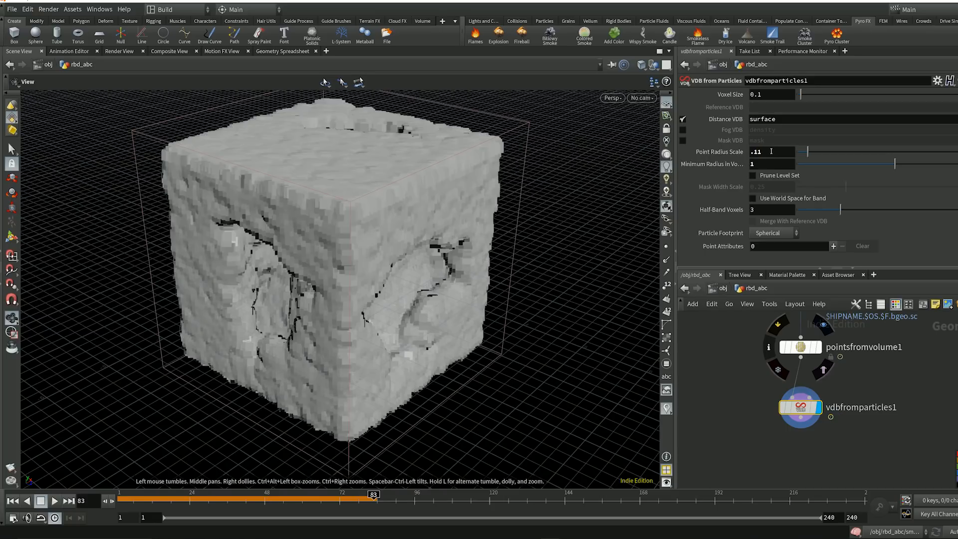
pyautogui.moveTo(327, 319); pyautogui.dragTo(446, 316)
pyautogui.moveTo(199, 289); pyautogui.dragTo(387, 322)
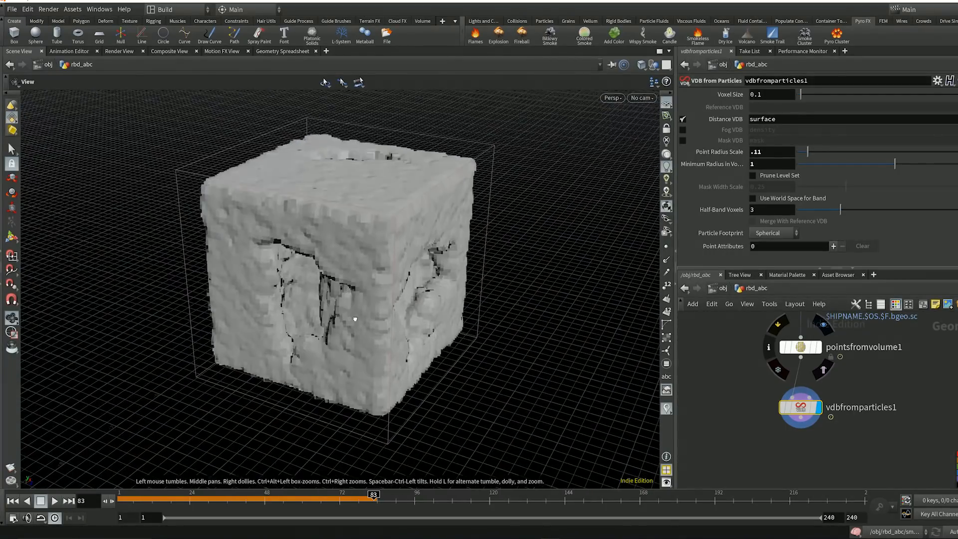
# Set the Division Size of smokeobject1 inside smoke_dopnetwork to 0.05 and go back to frame 1.
pyautogui.moveTo(750, 349); pyautogui.dragTo(767, 392, button='middle')
pyautogui.doubleClick(819, 346)
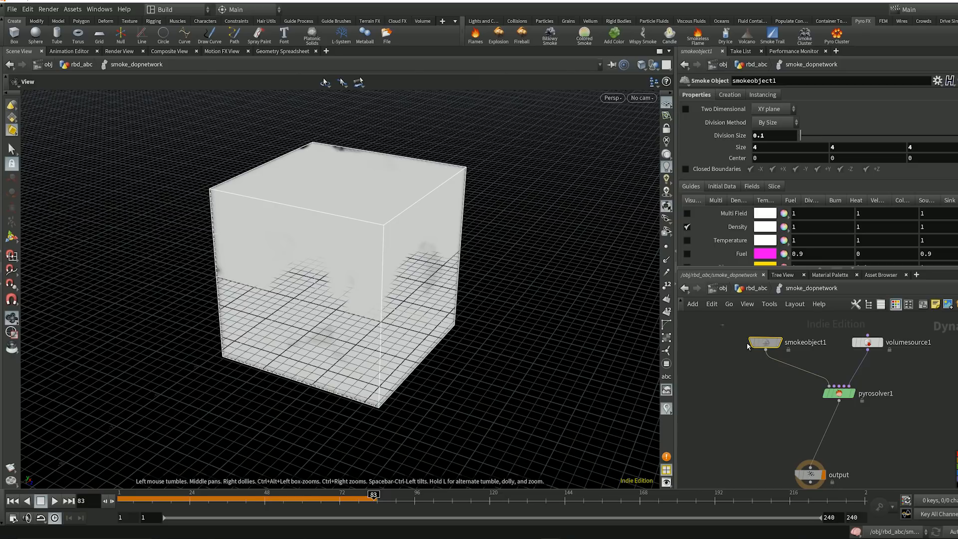
pyautogui.click(770, 137)
pyautogui.press('BackSpace')
pyautogui.write('05')
pyautogui.press('Return')
pyautogui.click(13, 501)
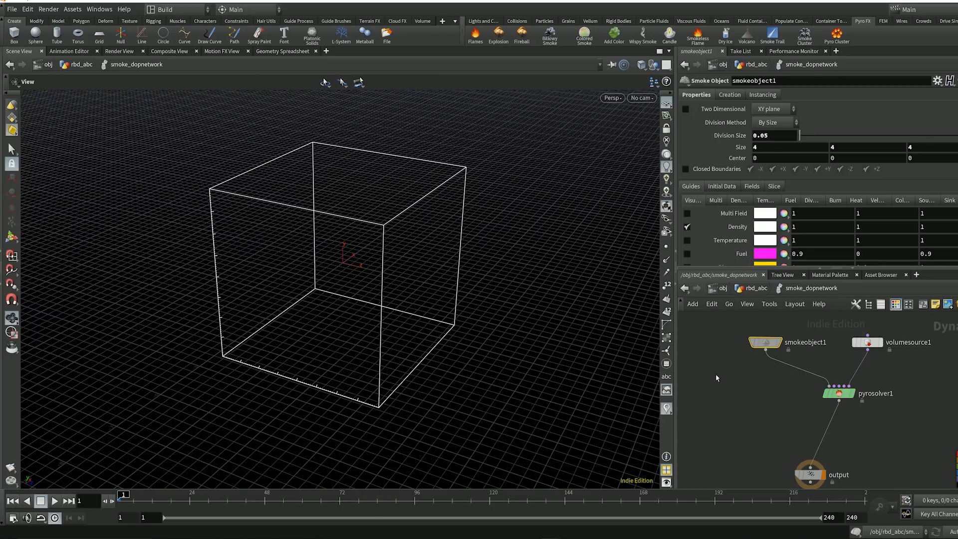
# Simulate the smoke up to frame 16 inside smoke_dopnetwork and display vdbfromparticles1 in rbd_abc.
pyautogui.press('u')
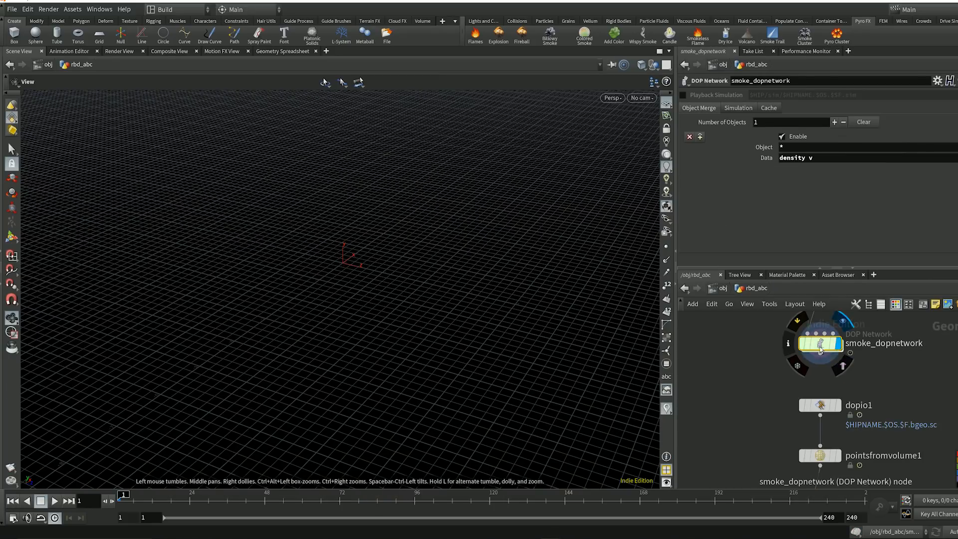
pyautogui.doubleClick(818, 344)
pyautogui.click(774, 417)
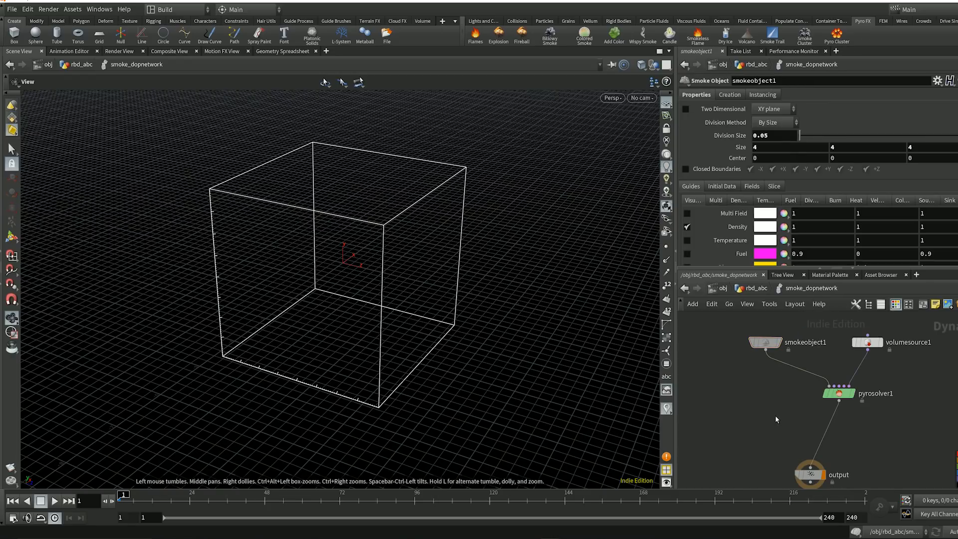
pyautogui.click(54, 500)
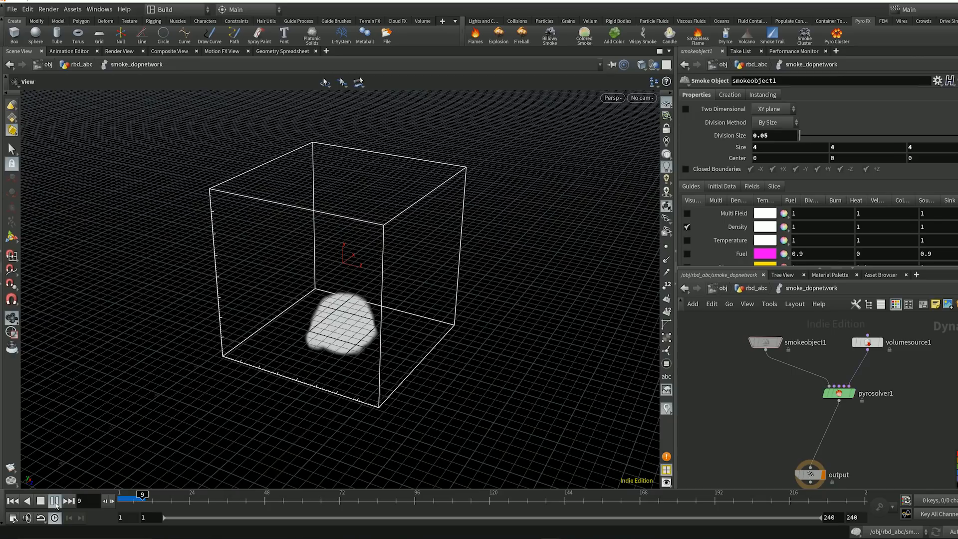
pyautogui.click(54, 500)
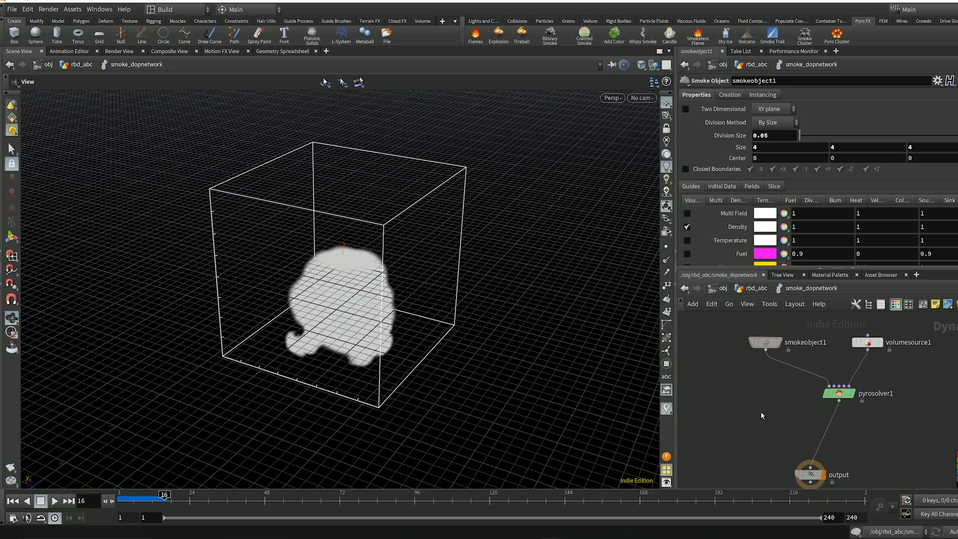
pyautogui.press('u')
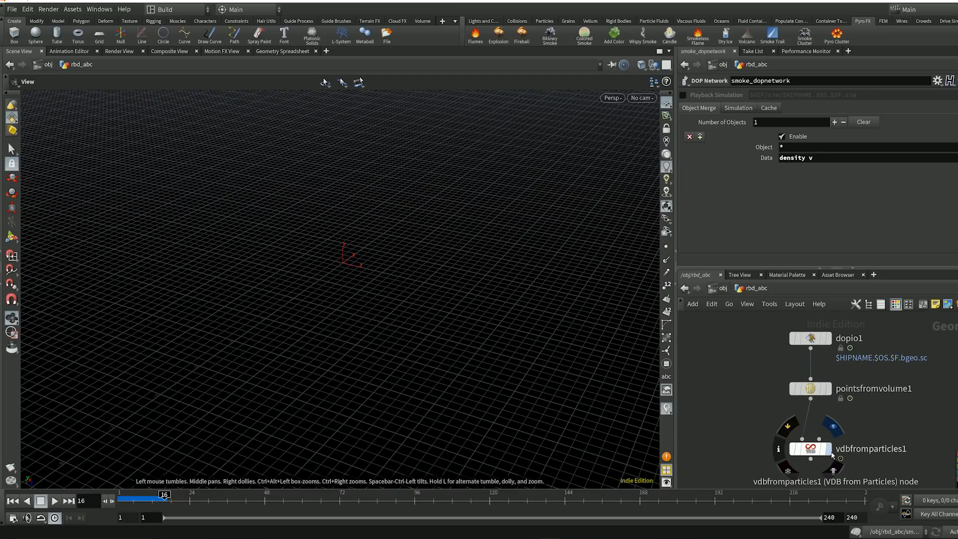
pyautogui.click(829, 449)
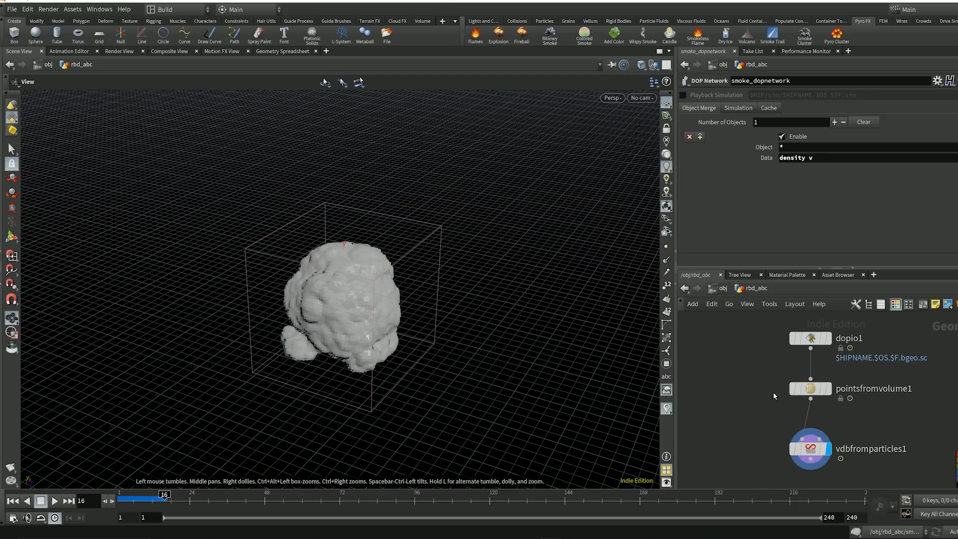
# Set the Voxel Size of vdbfromparticles1 to 0.05 and its Point Radius Scale to .06.
pyautogui.click(807, 449)
pyautogui.click(771, 94)
pyautogui.write('05')
pyautogui.press('Return')
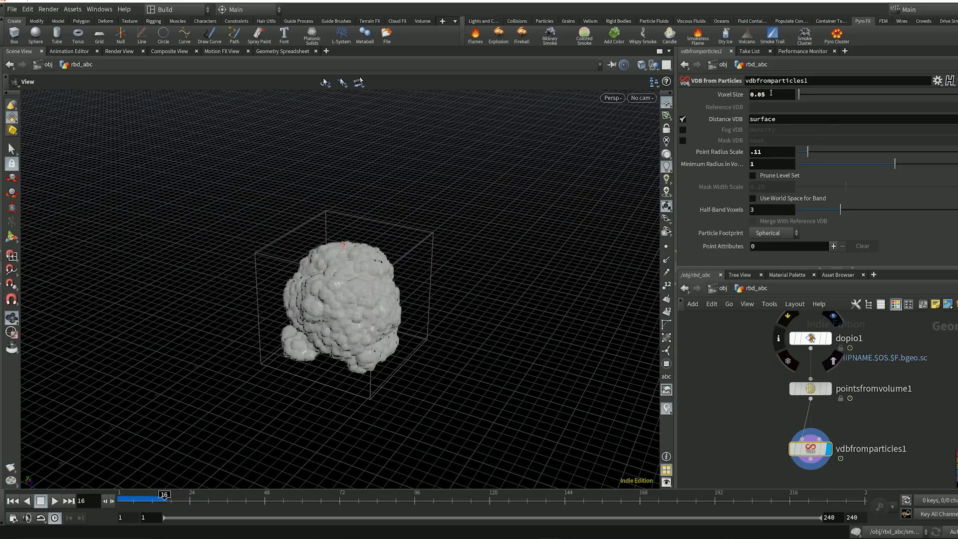
pyautogui.click(776, 156)
pyautogui.write('6')
pyautogui.press('Return')
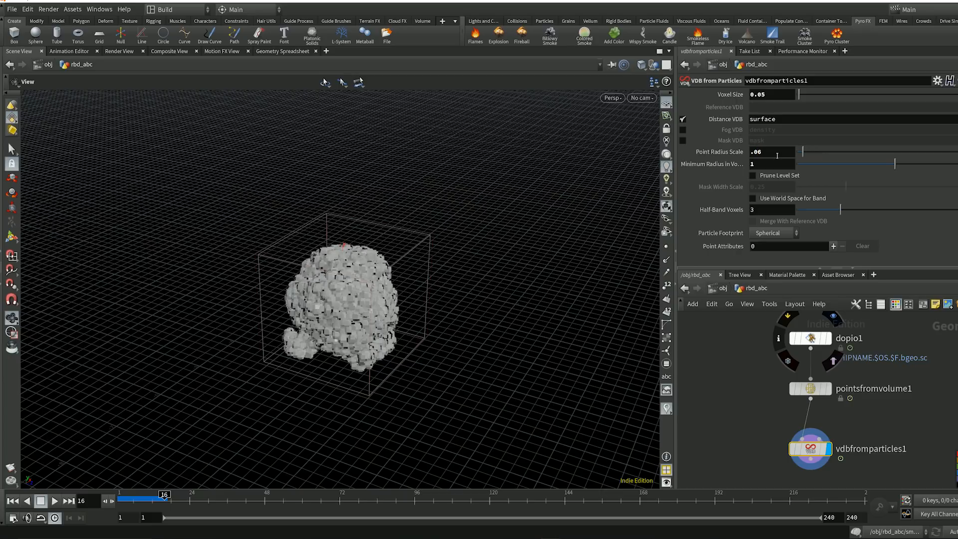
# Try a Point Radius Scale of .05 on vdbfromparticles1, and settle on 0.051.
pyautogui.click(776, 156)
pyautogui.write('=')
pyautogui.press('BackSpace')
pyautogui.press('BackSpace')
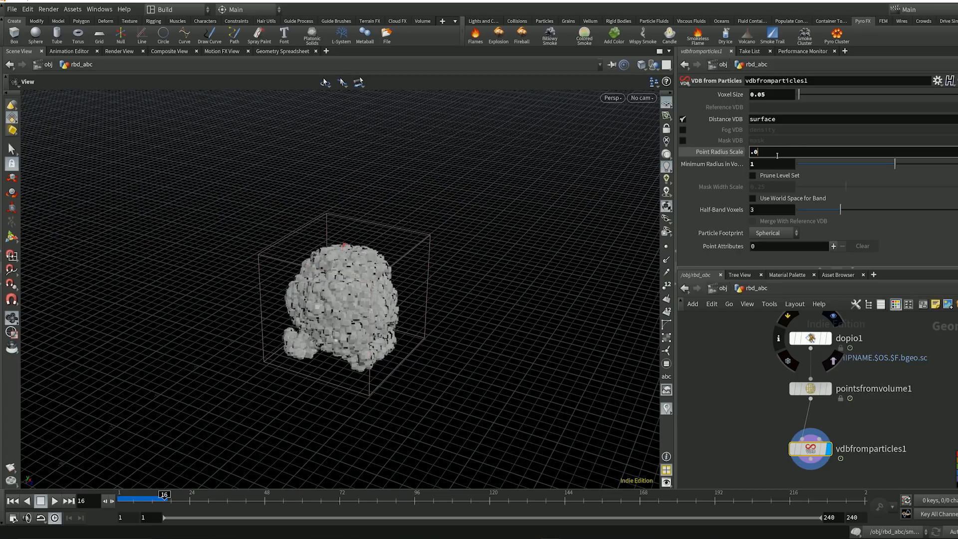
pyautogui.write('5')
pyautogui.press('Return')
pyautogui.doubleClick(776, 156)
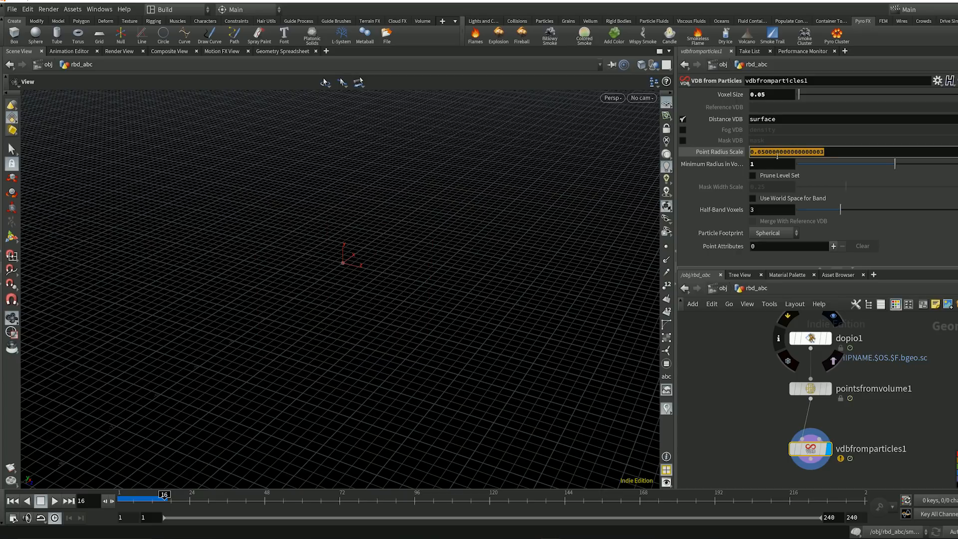
pyautogui.write('.05')
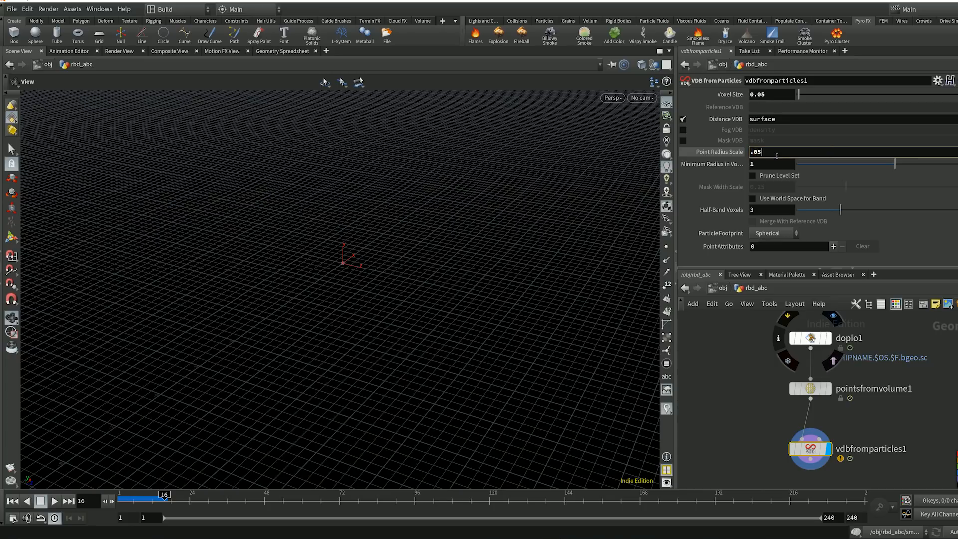
pyautogui.write('1')
pyautogui.press('Return')
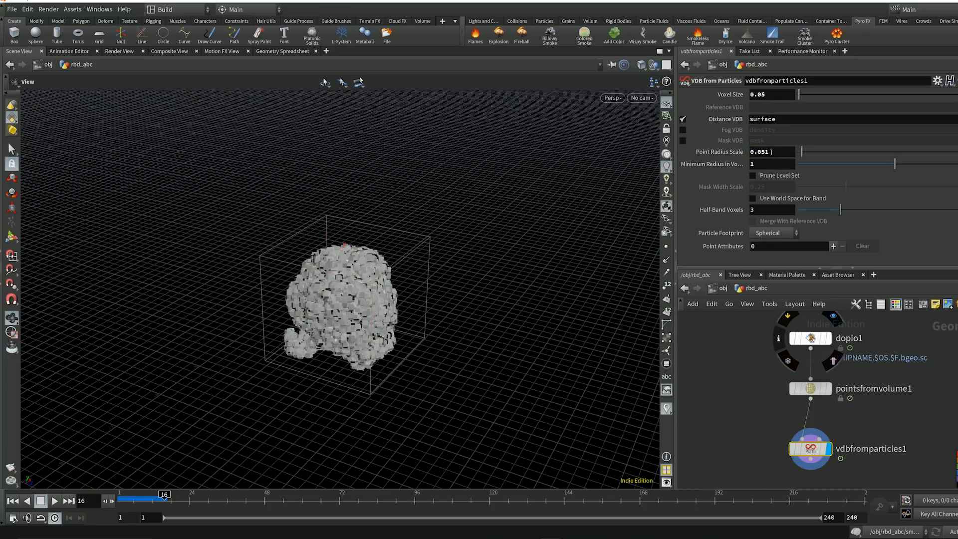
pyautogui.moveTo(330, 319); pyautogui.dragTo(322, 286)
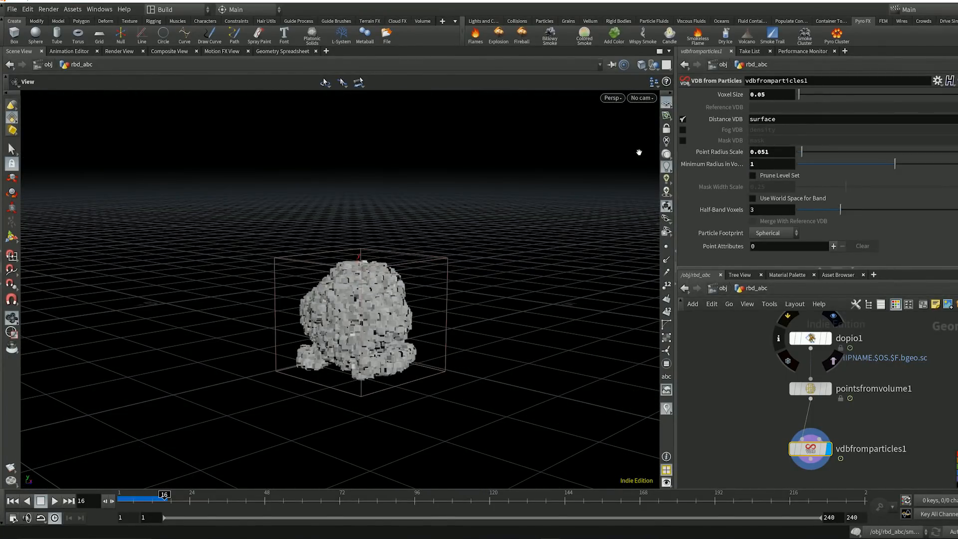
# Try a Voxel Size of 0.01 and a Point Radius Scale of 0.011 on vdbfromparticles1 and inspect the surface up close.
pyautogui.click(775, 95)
pyautogui.press('BackSpace')
pyautogui.write('1')
pyautogui.press('Return')
pyautogui.click(777, 152)
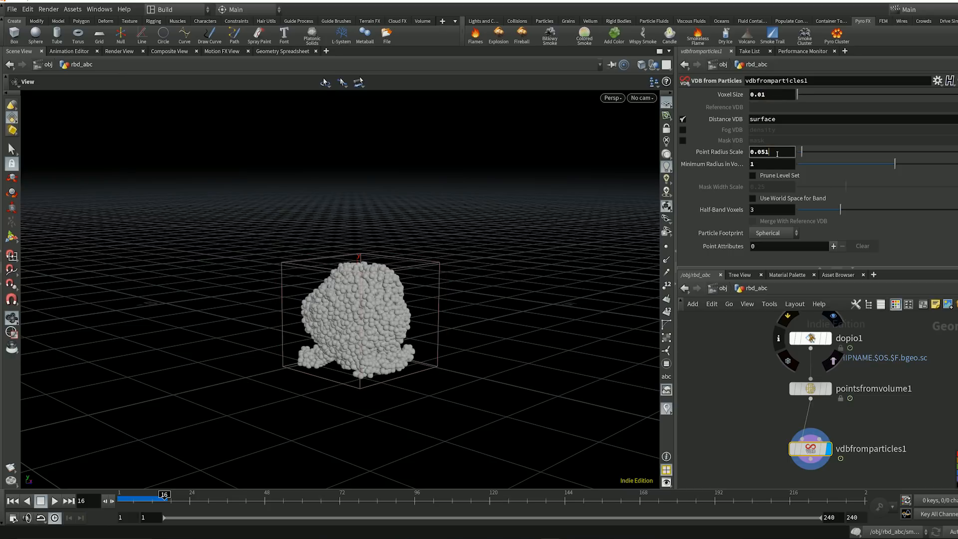
pyautogui.press('BackSpace')
pyautogui.press('BackSpace')
pyautogui.write('11')
pyautogui.press('Return')
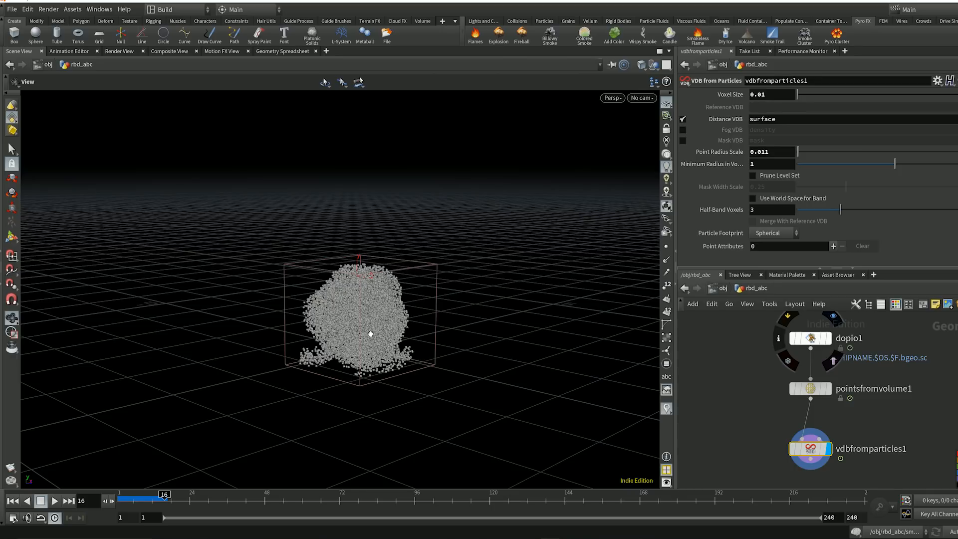
pyautogui.scroll(8, 370, 333)
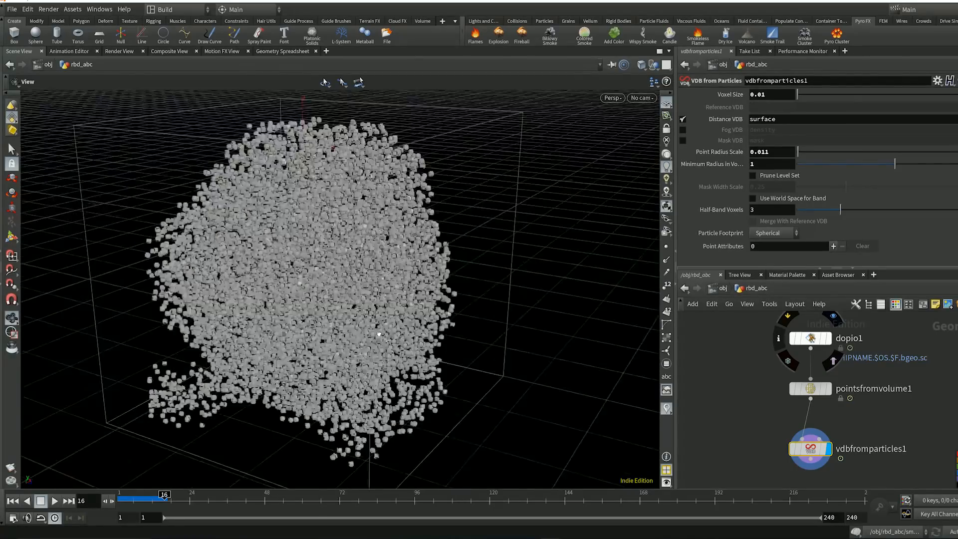
pyautogui.scroll(3, 379, 335)
# Set vdbfromparticles1 back to a Voxel Size of 0.05 and a Point Radius Scale of 0.051.
pyautogui.click(777, 94)
pyautogui.press('BackSpace')
pyautogui.write('5')
pyautogui.press('Return')
pyautogui.click(777, 155)
pyautogui.press('BackSpace')
pyautogui.press('BackSpace')
pyautogui.write('51')
pyautogui.press('Return')
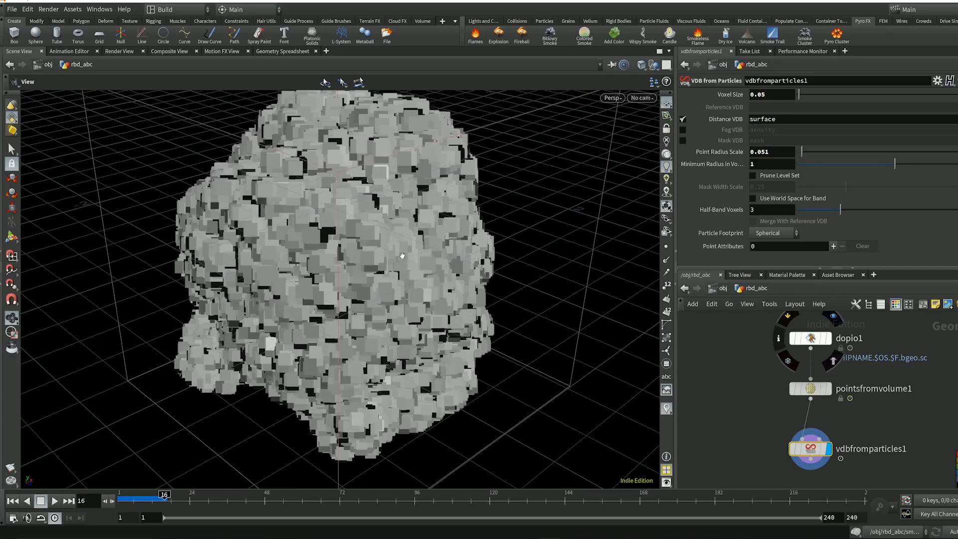
pyautogui.scroll(-3, 322, 284)
# Add a VDB Resample node below vdbfromparticles1, connect it to that node's output and display it.
pyautogui.moveTo(728, 411); pyautogui.dragTo(715, 337, button='middle')
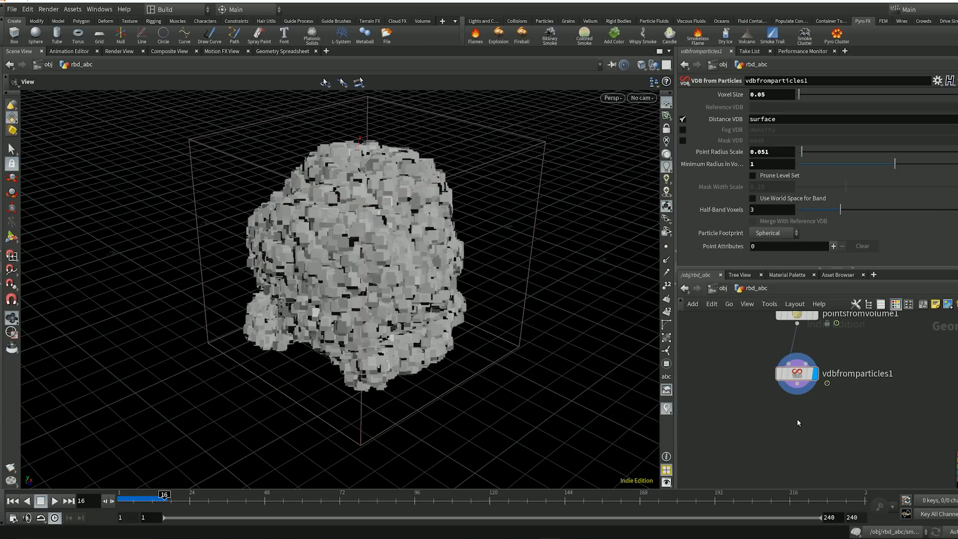
pyautogui.moveTo(413, 363); pyautogui.dragTo(609, 368)
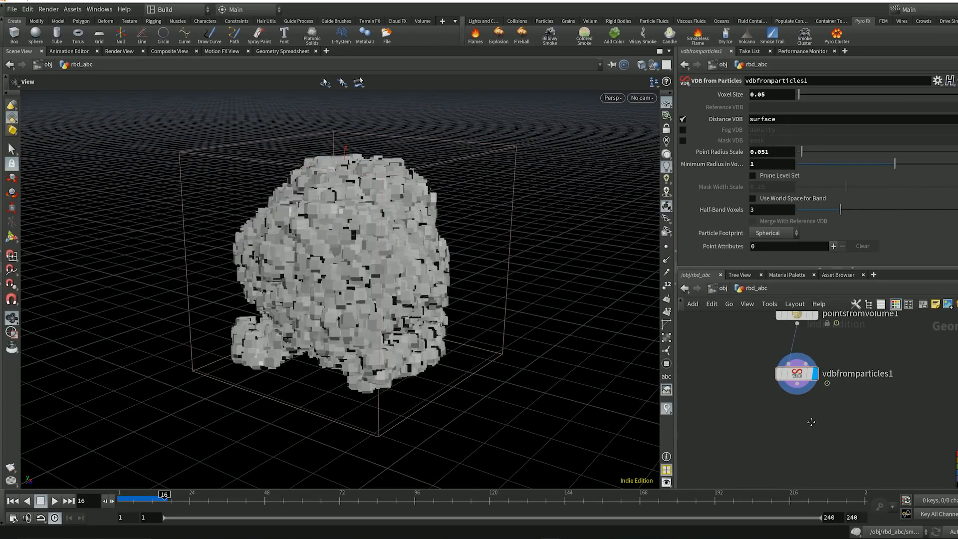
pyautogui.moveTo(811, 422); pyautogui.dragTo(809, 402, button='middle')
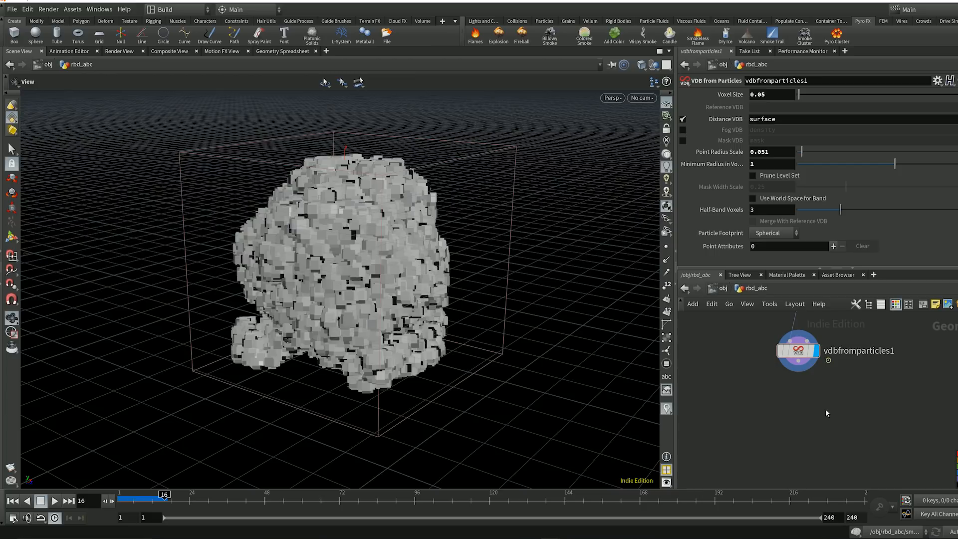
pyautogui.press('Tab')
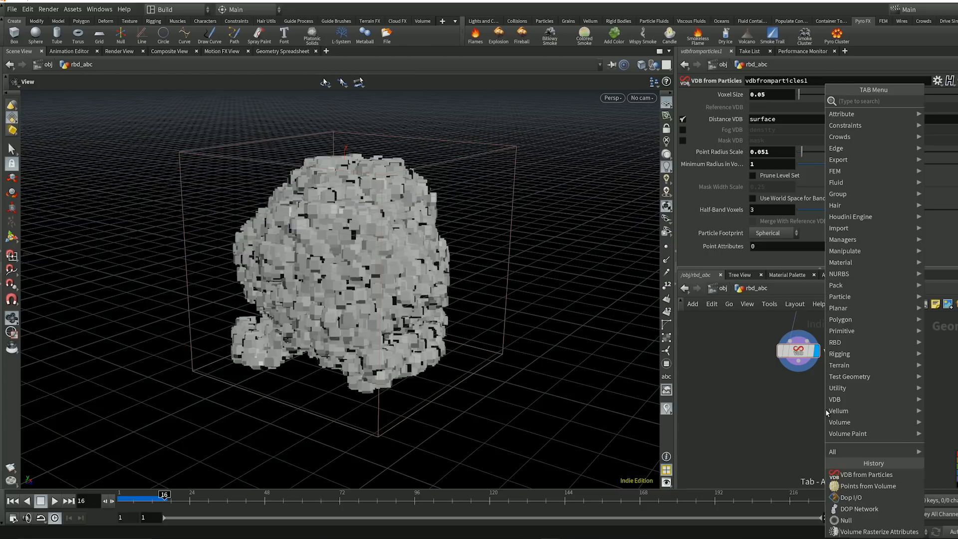
pyautogui.write('vdb re')
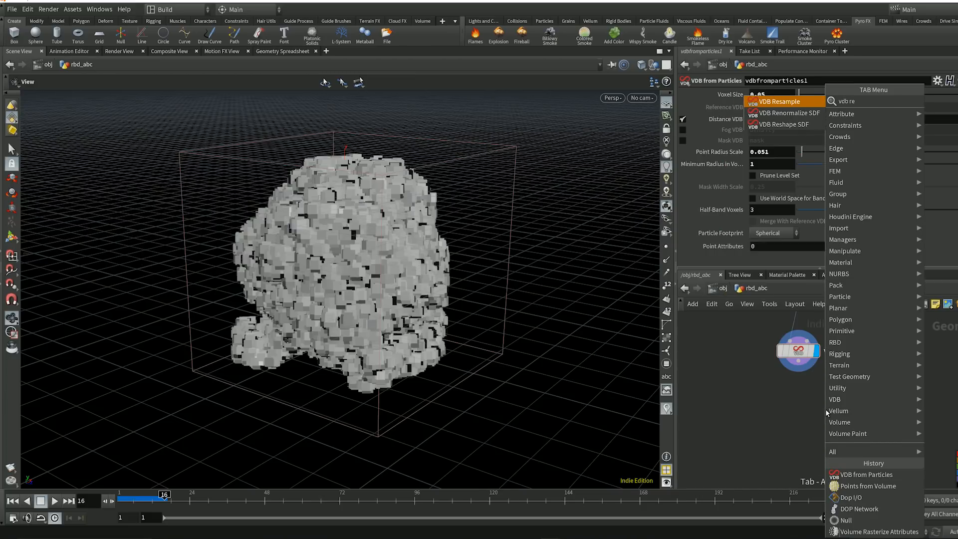
pyautogui.press('Return')
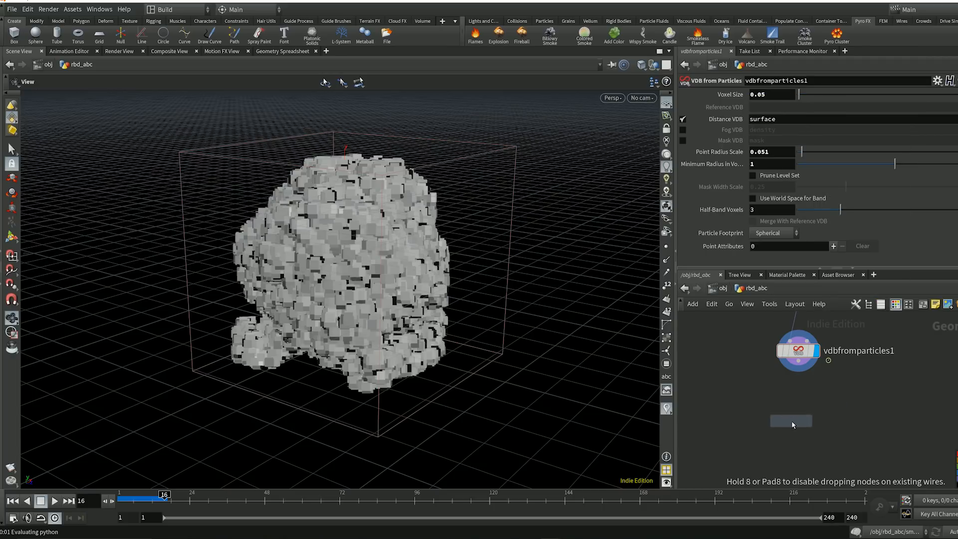
pyautogui.click(791, 421)
pyautogui.moveTo(798, 370); pyautogui.dragTo(803, 425)
pyautogui.click(833, 448)
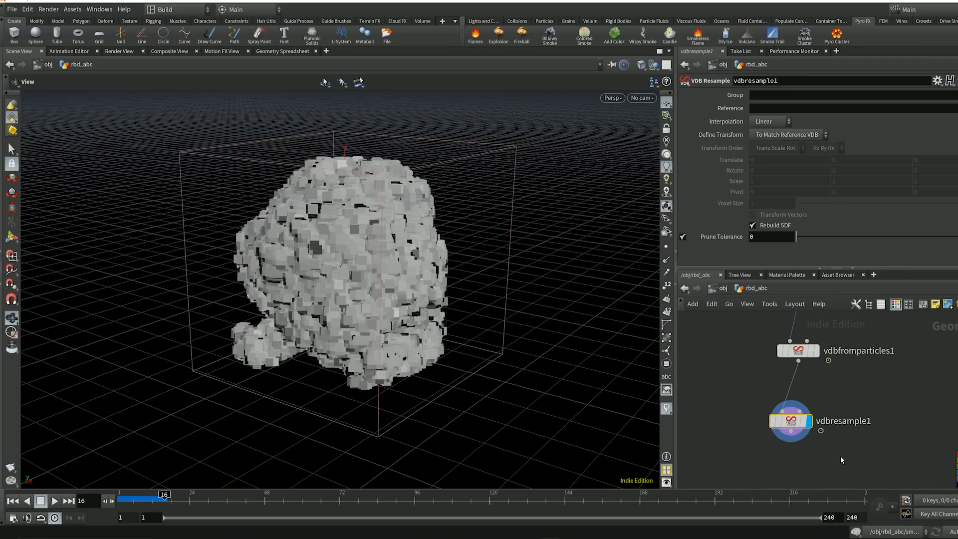
# Set vdbresample1's Define Transform to Using Voxel Size Only with a Voxel Size of .1.
pyautogui.click(777, 136)
pyautogui.click(776, 169)
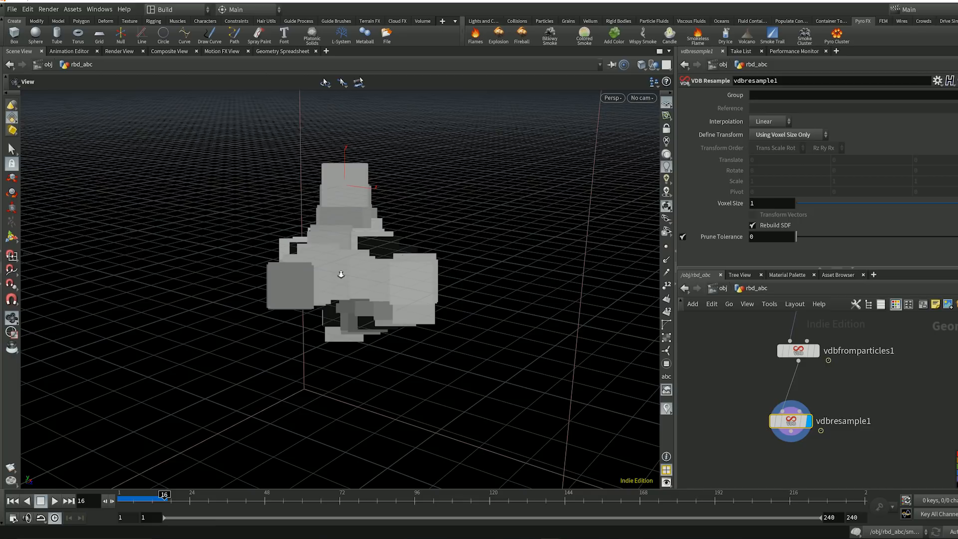
pyautogui.scroll(-5, 344, 272)
pyautogui.moveTo(345, 273); pyautogui.dragTo(385, 245)
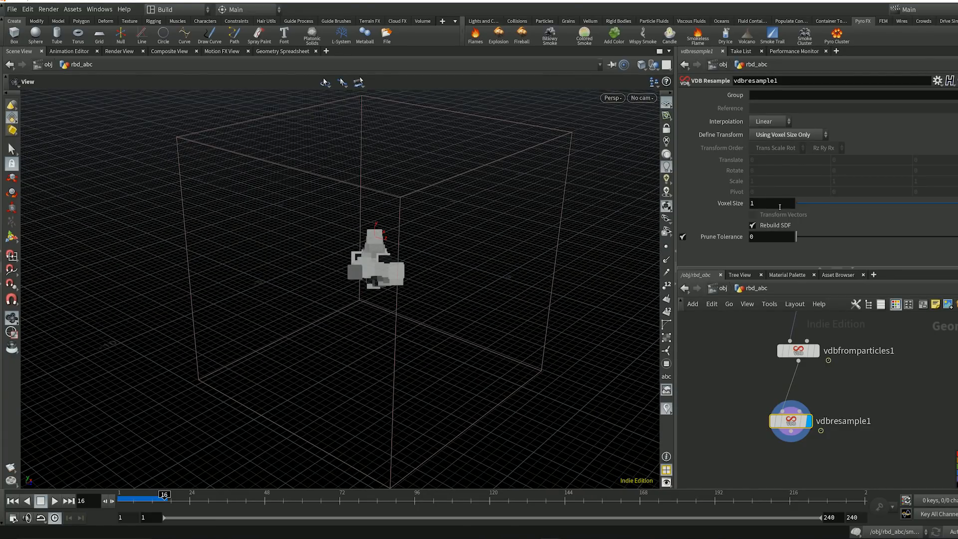
pyautogui.click(779, 206)
pyautogui.write('.1')
pyautogui.press('Return')
# Try finer Voxel Sizes of .05 and .025 on vdbresample1 to compare the surface detail.
pyautogui.moveTo(383, 255); pyautogui.dragTo(675, 182, button='right')
pyautogui.moveTo(393, 304); pyautogui.dragTo(458, 267)
pyautogui.click(770, 203)
pyautogui.write('.05')
pyautogui.press('Return')
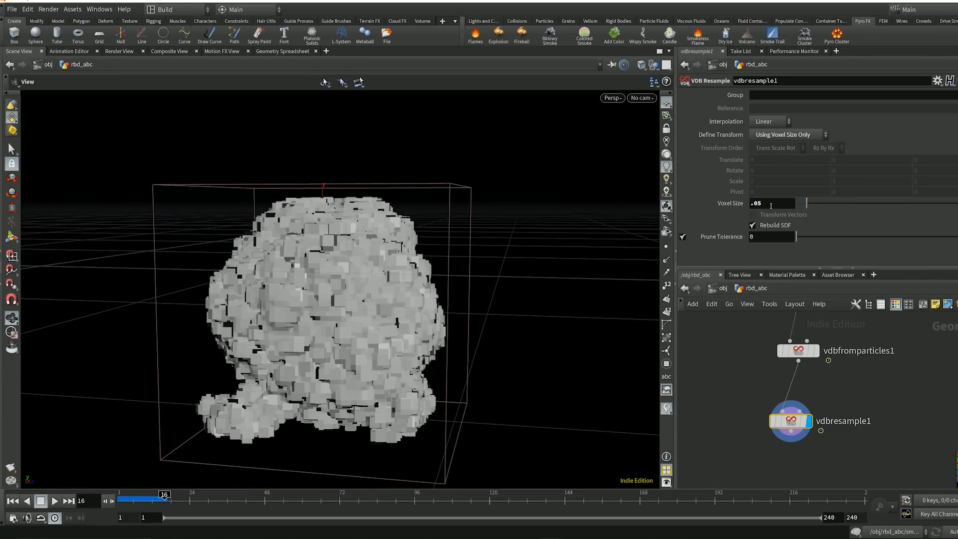
pyautogui.click(777, 205)
pyautogui.write('25')
pyautogui.press('Return')
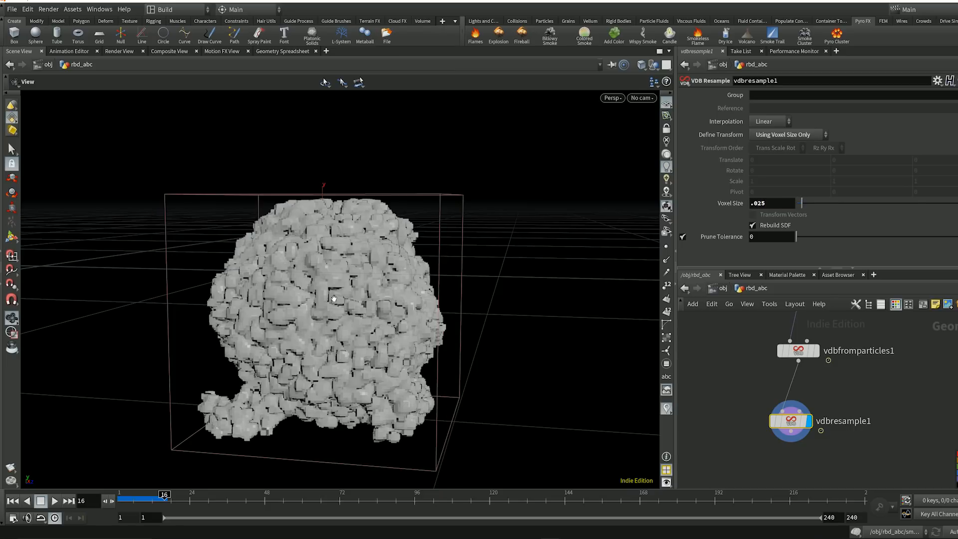
pyautogui.click(795, 351)
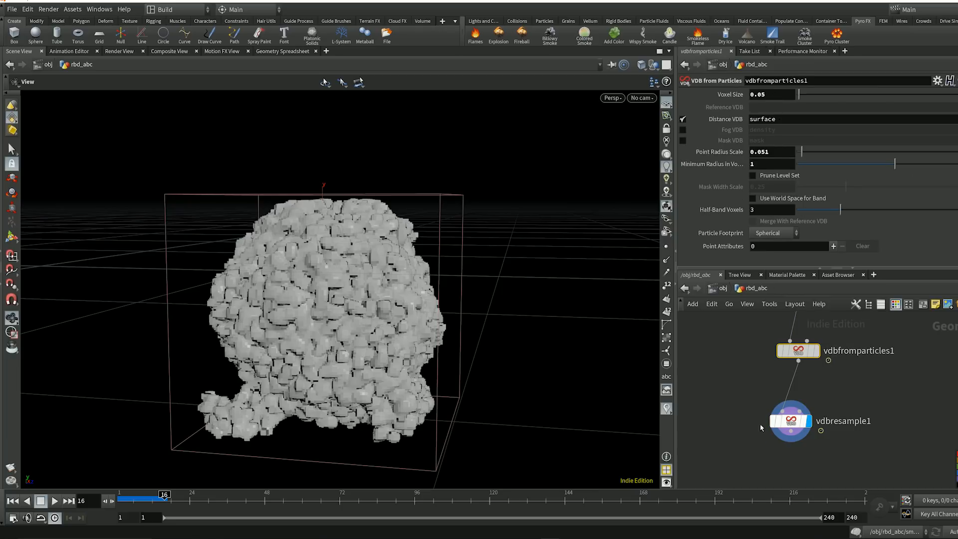
pyautogui.click(790, 421)
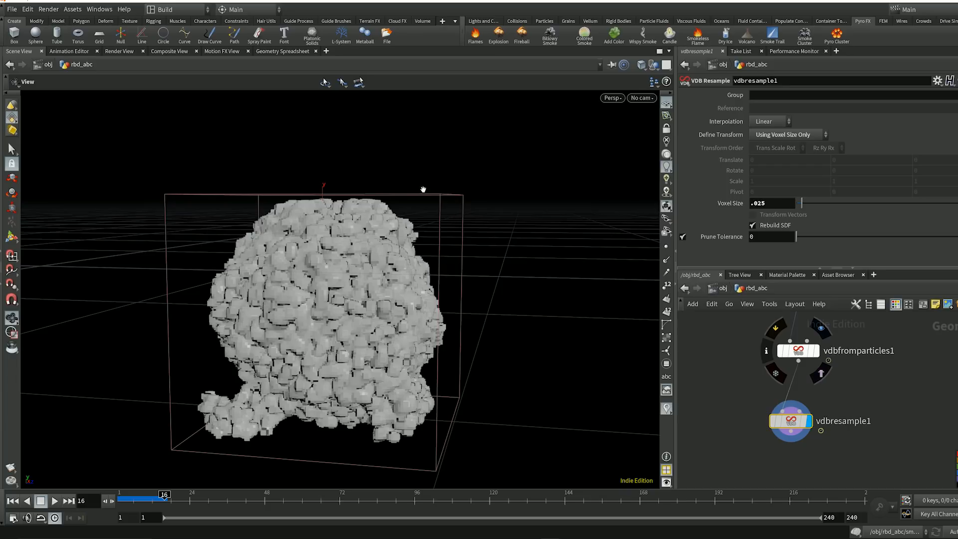
pyautogui.click(779, 205)
pyautogui.moveTo(703, 329); pyautogui.dragTo(876, 369)
pyautogui.moveTo(721, 401); pyautogui.dragTo(850, 447)
pyautogui.moveTo(730, 326); pyautogui.dragTo(847, 351)
pyautogui.moveTo(743, 392); pyautogui.dragTo(828, 435)
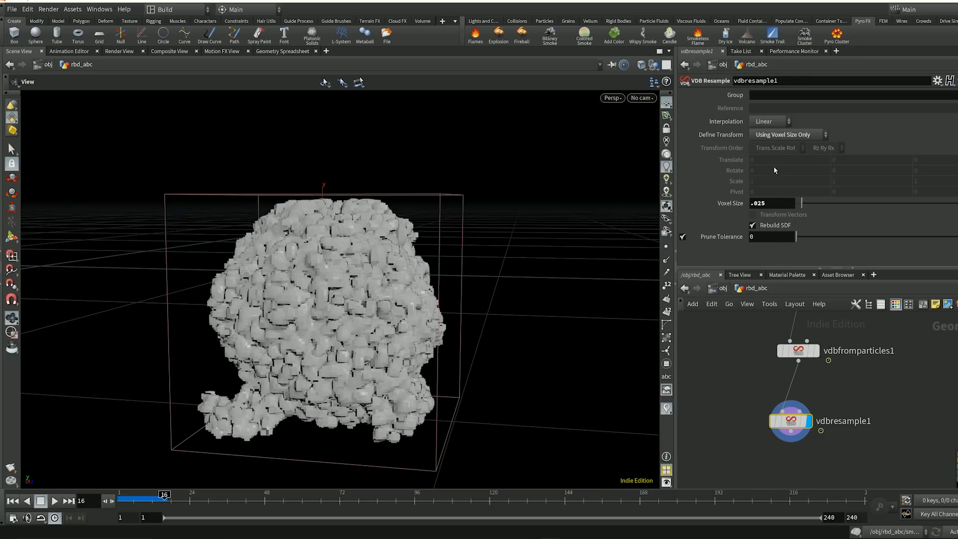
# Set the Voxel Size of vdbresample1 to .1 and look over the resampled surface.
pyautogui.click(771, 205)
pyautogui.press('BackSpace')
pyautogui.press('BackSpace')
pyautogui.press('BackSpace')
pyautogui.write('1')
pyautogui.press('Return')
pyautogui.moveTo(342, 296); pyautogui.dragTo(364, 252)
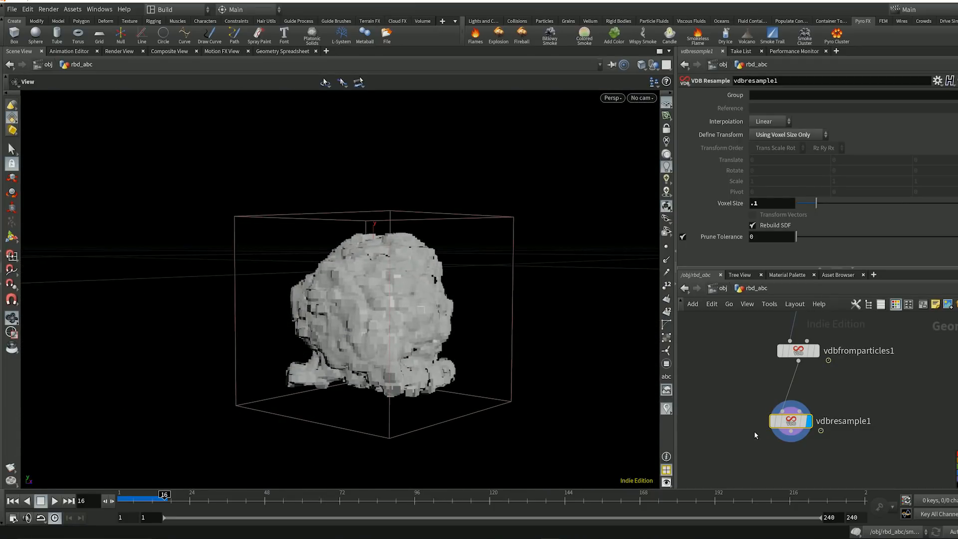
# Add a VDB Reshape SDF node below vdbresample1, connect it to that node's output and display it.
pyautogui.moveTo(744, 409); pyautogui.dragTo(747, 371, button='middle')
pyautogui.click(793, 442)
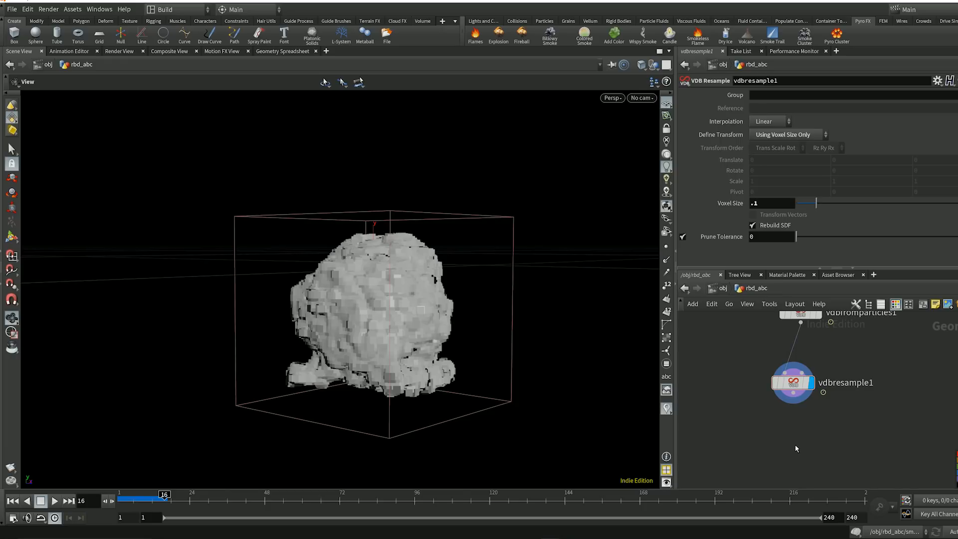
pyautogui.press('Tab')
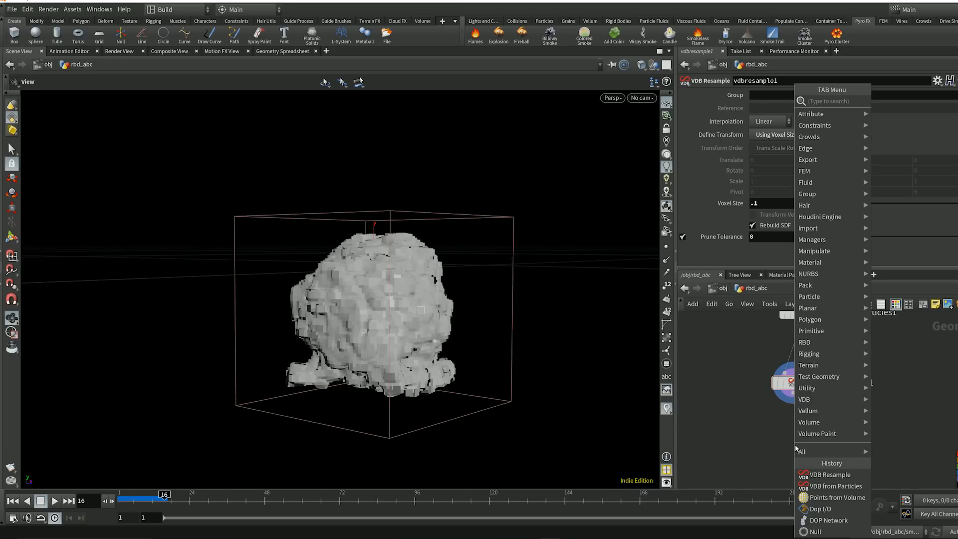
pyautogui.write('vdb re')
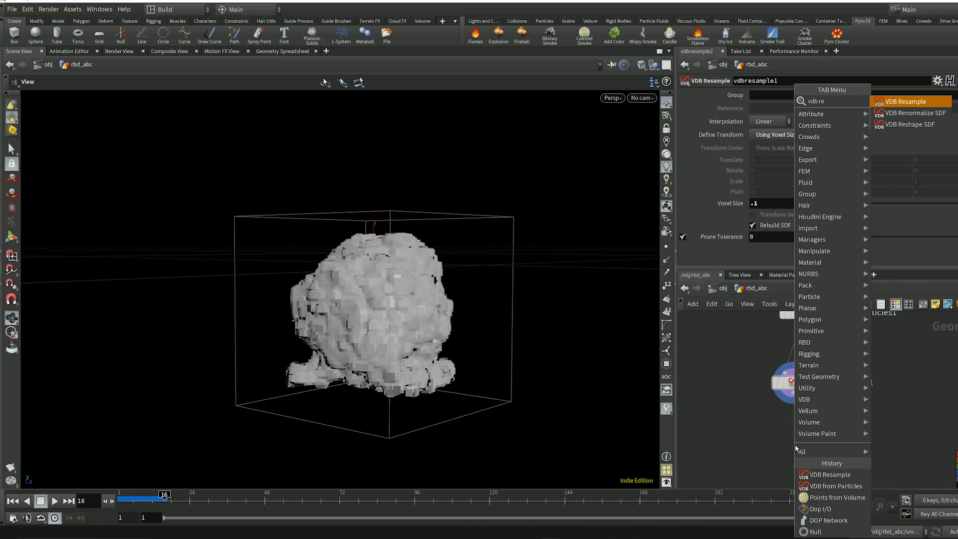
pyautogui.press('Return')
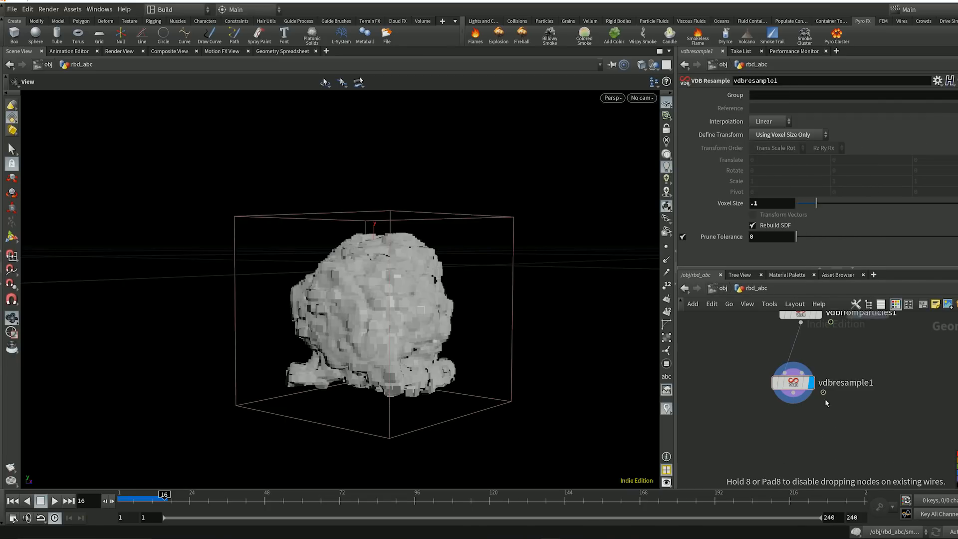
pyautogui.click(797, 441)
pyautogui.moveTo(793, 393); pyautogui.dragTo(785, 427)
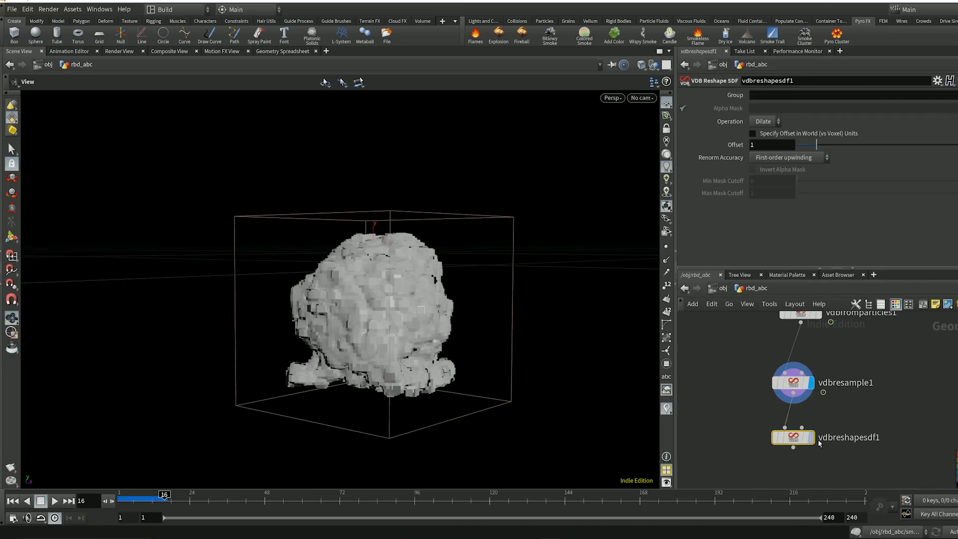
pyautogui.click(811, 438)
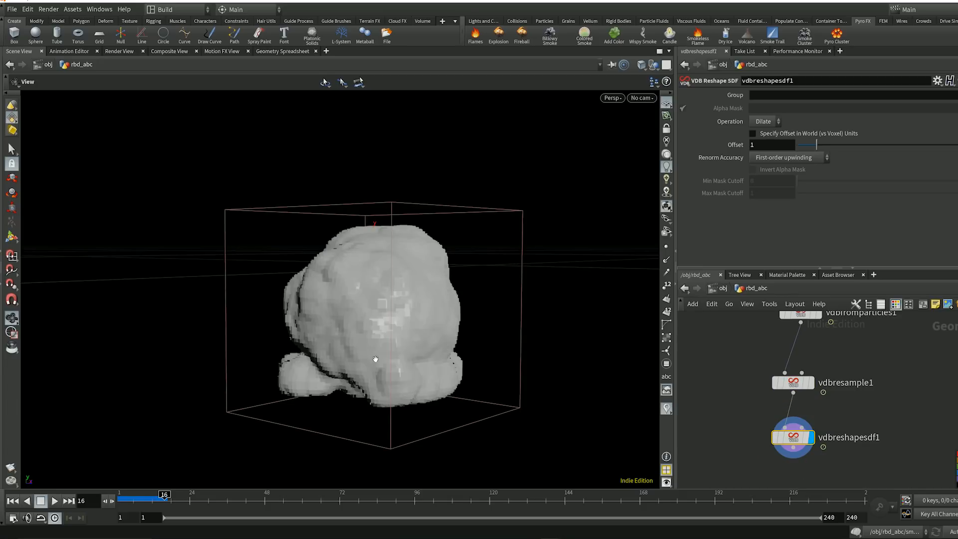
# Try the Erode operation on vdbreshapesdf1 to compare the surface and return it to Dilate.
pyautogui.moveTo(377, 315); pyautogui.dragTo(458, 286)
pyautogui.moveTo(322, 301); pyautogui.dragTo(436, 293)
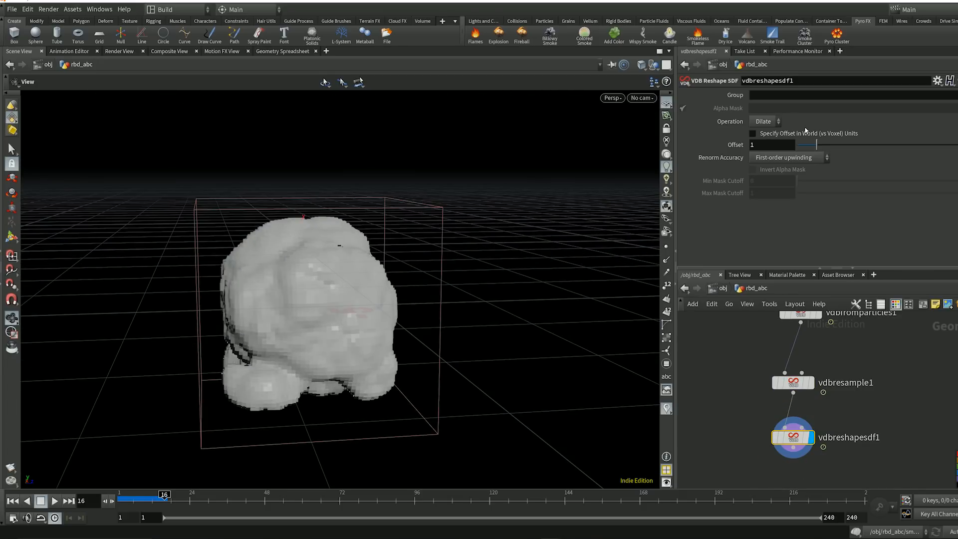
pyautogui.click(765, 121)
pyautogui.click(763, 140)
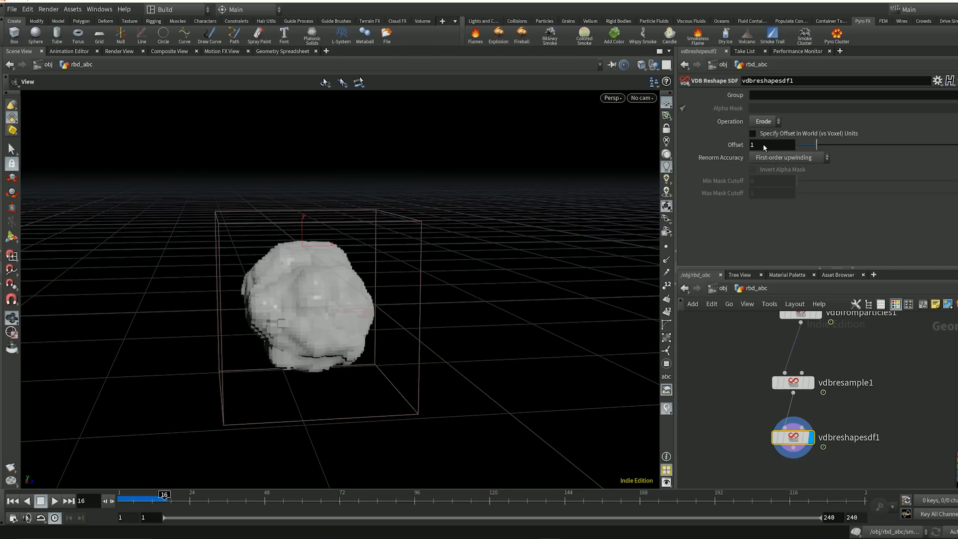
pyautogui.click(768, 124)
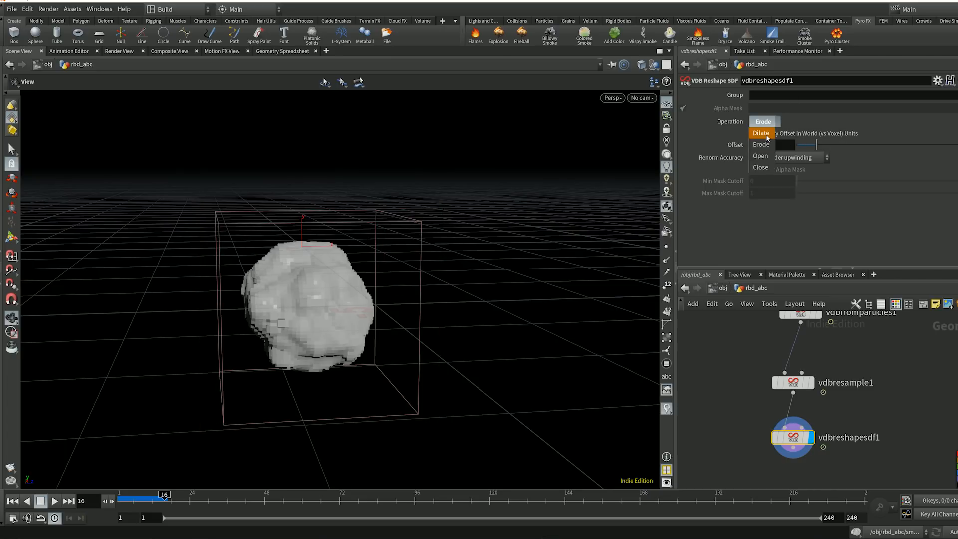
pyautogui.click(767, 136)
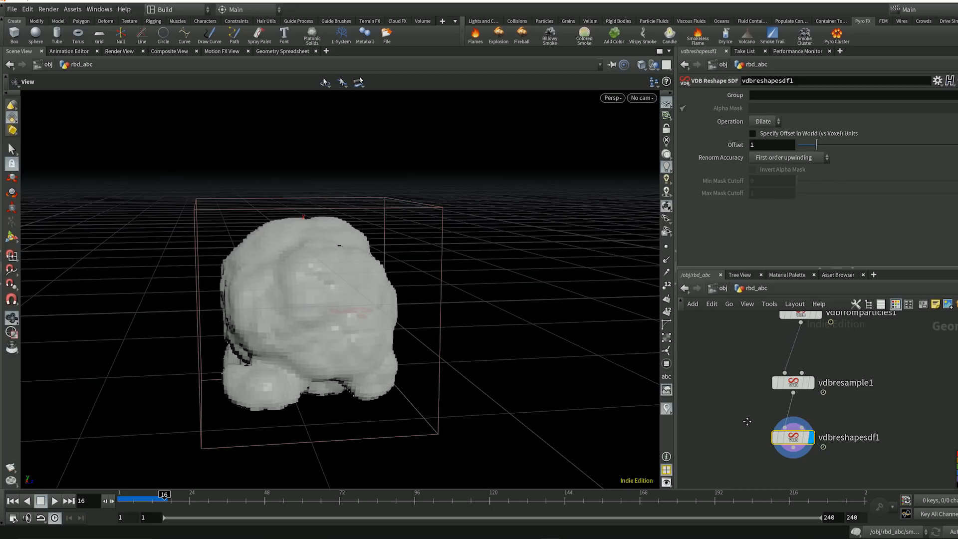
# Add a VDB Smooth SDF node below vdbreshapesdf1 and connect it to that node's output.
pyautogui.moveTo(746, 421); pyautogui.dragTo(755, 364, button='middle')
pyautogui.click(813, 444)
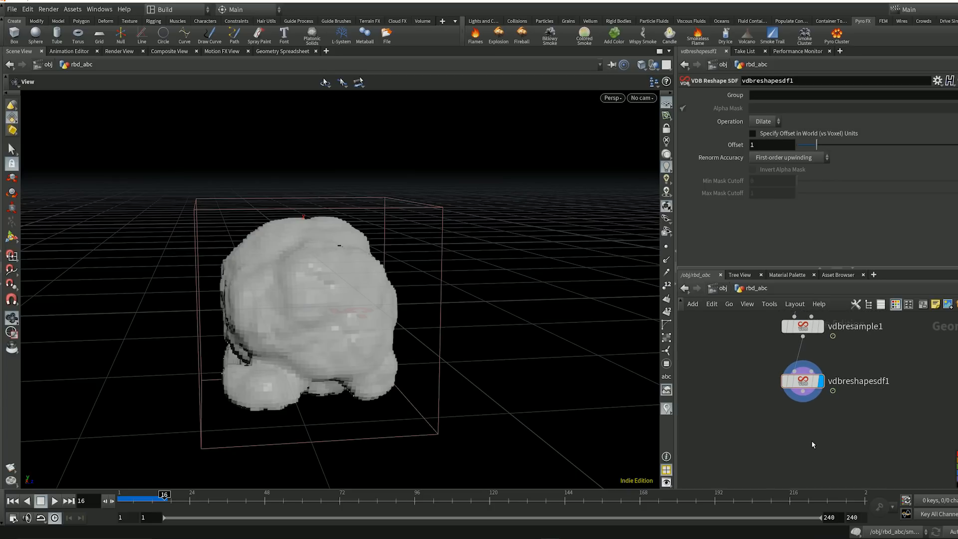
pyautogui.press('Tab')
pyautogui.write('vdb sm')
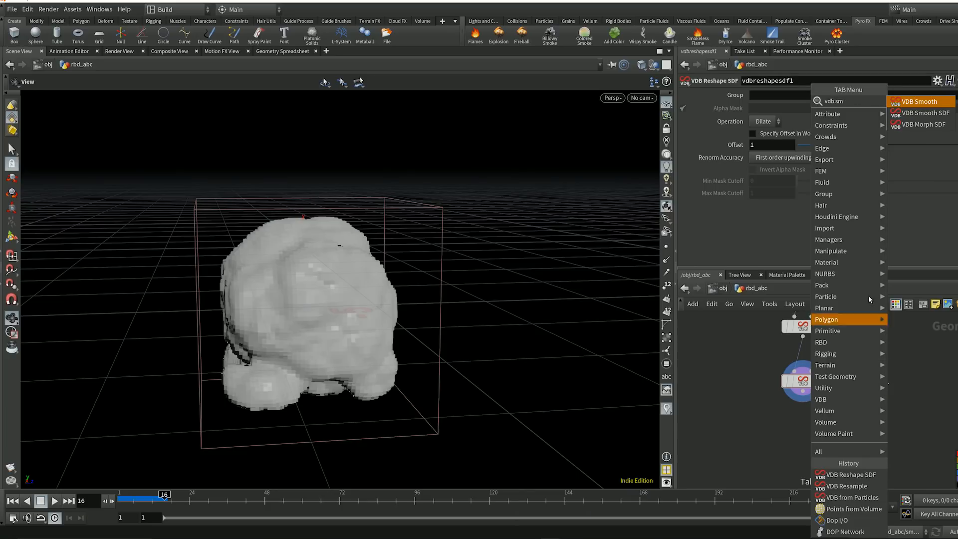
pyautogui.press('Return')
pyautogui.click(802, 432)
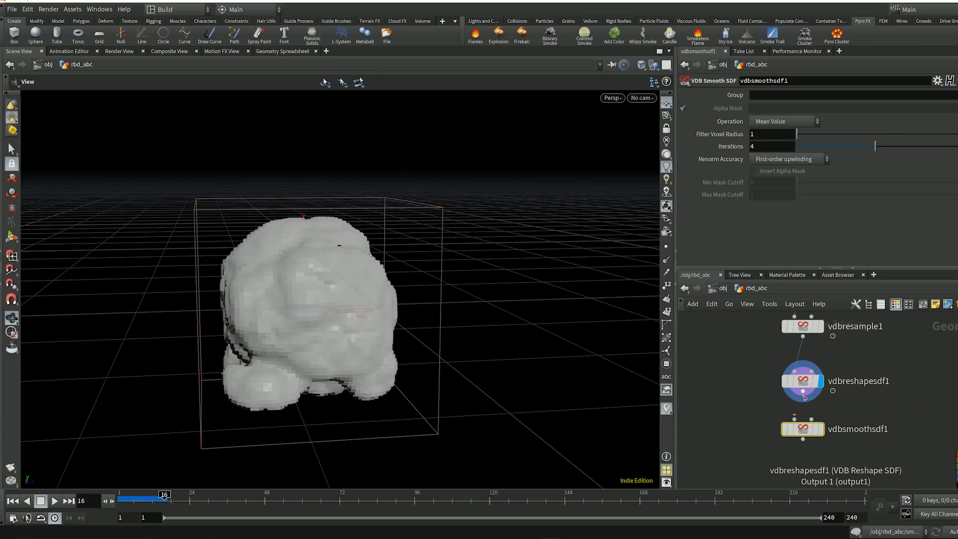
# Set vdbsmoothsdf1's Operation to Mean Curvature Flow with 1 iteration and display the node.
pyautogui.click(778, 122)
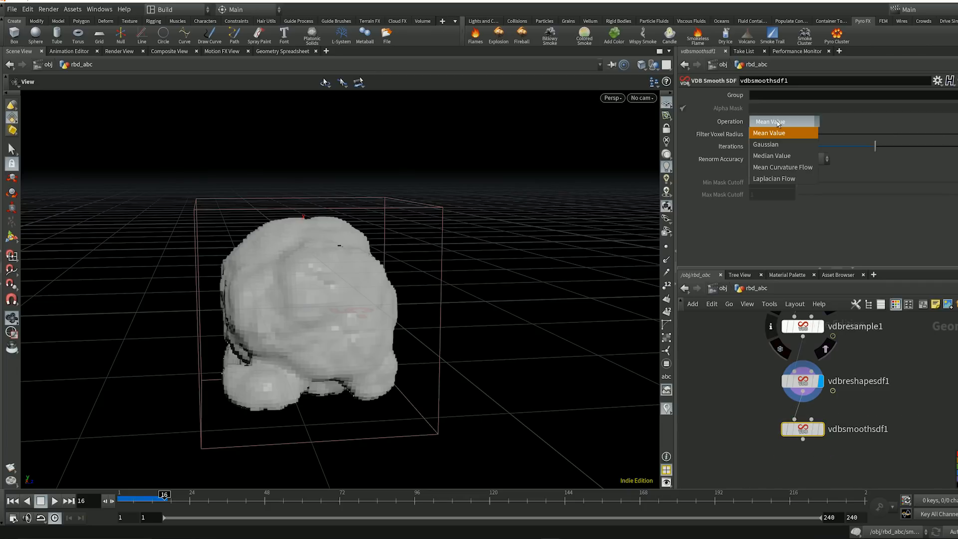
pyautogui.click(783, 167)
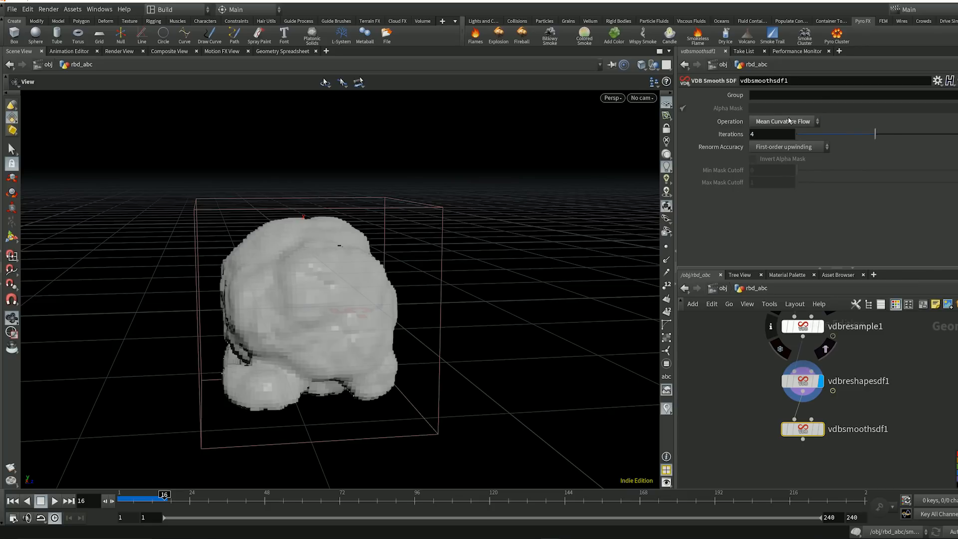
pyautogui.click(768, 135)
pyautogui.write('1')
pyautogui.click(822, 429)
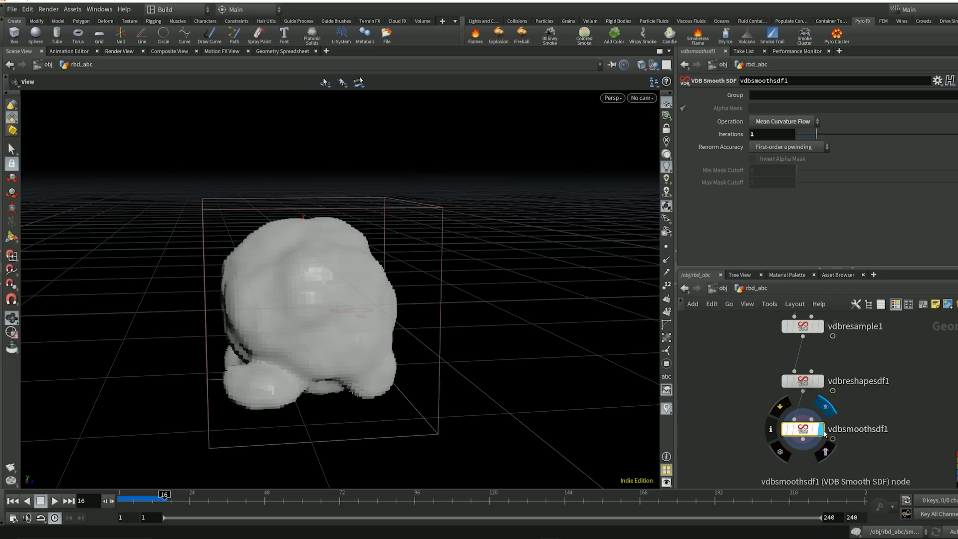
# Play the simulation onward from frame 16 and examine the smoothed surface from other angles.
pyautogui.moveTo(344, 289); pyautogui.dragTo(282, 319)
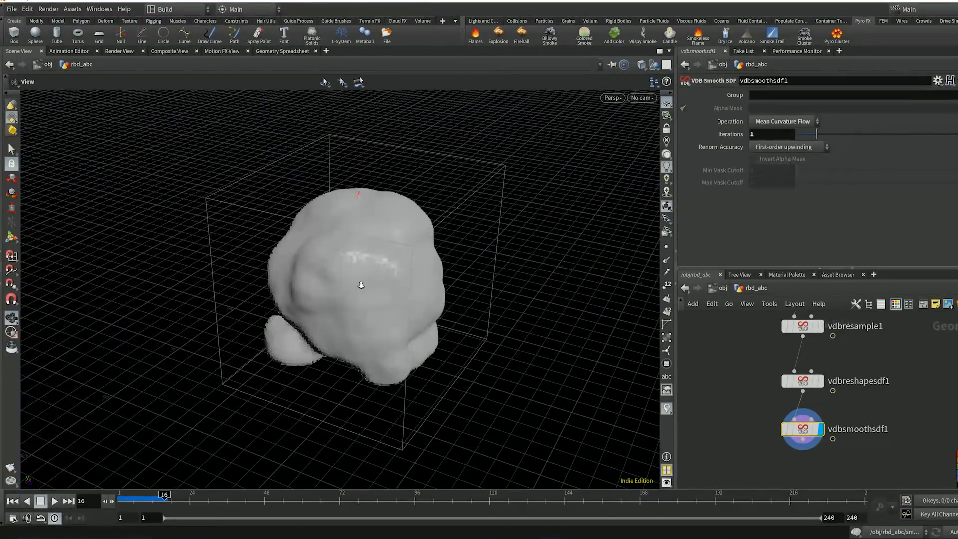
pyautogui.scroll(-3, 372, 277)
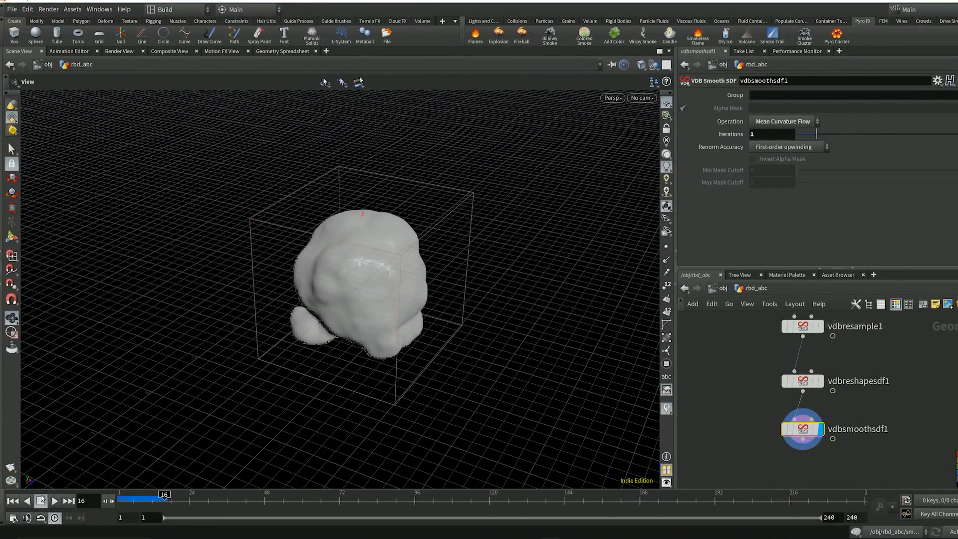
pyautogui.click(55, 501)
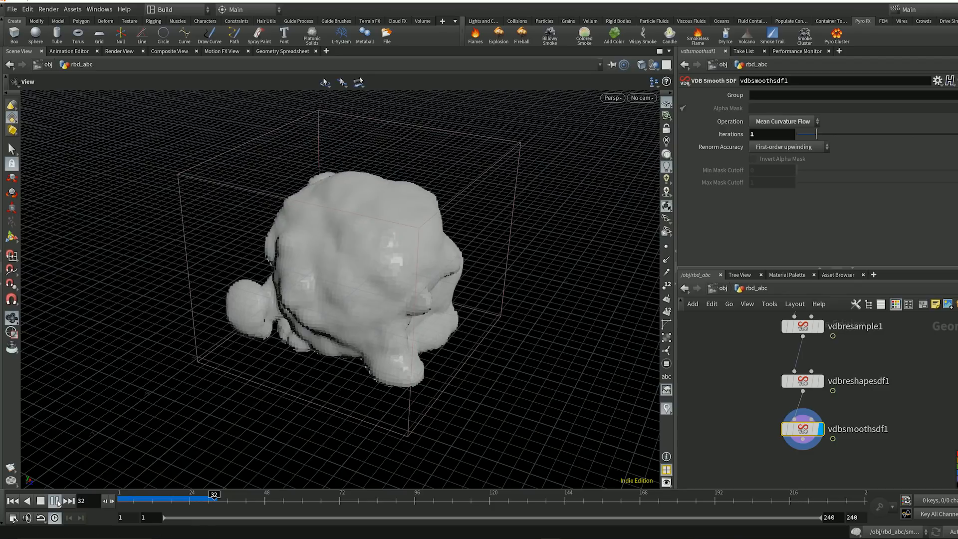
pyautogui.click(56, 500)
pyautogui.moveTo(321, 289); pyautogui.dragTo(374, 228)
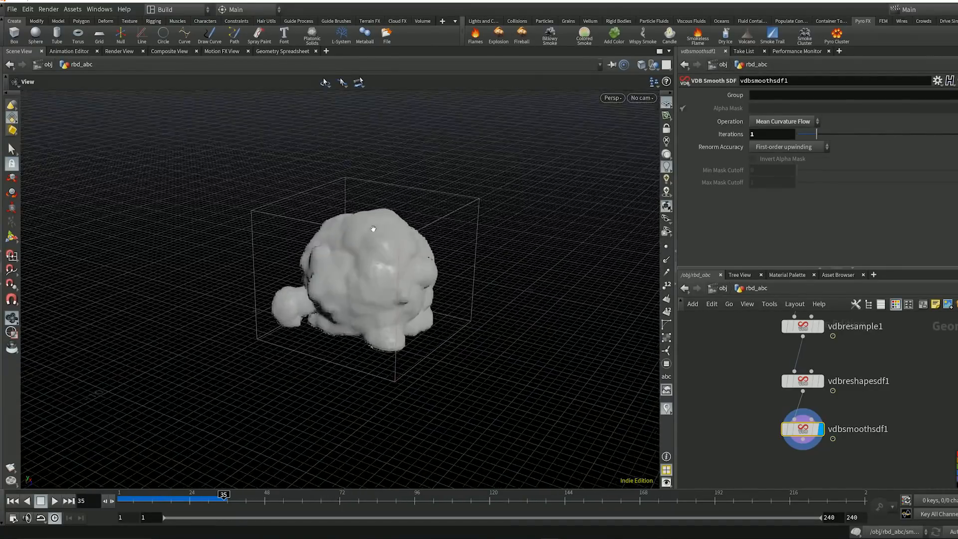
# Add a Convert VDB node below vdbsmoothsdf1 and connect it to that node's output.
pyautogui.moveTo(756, 444); pyautogui.dragTo(706, 378, button='middle')
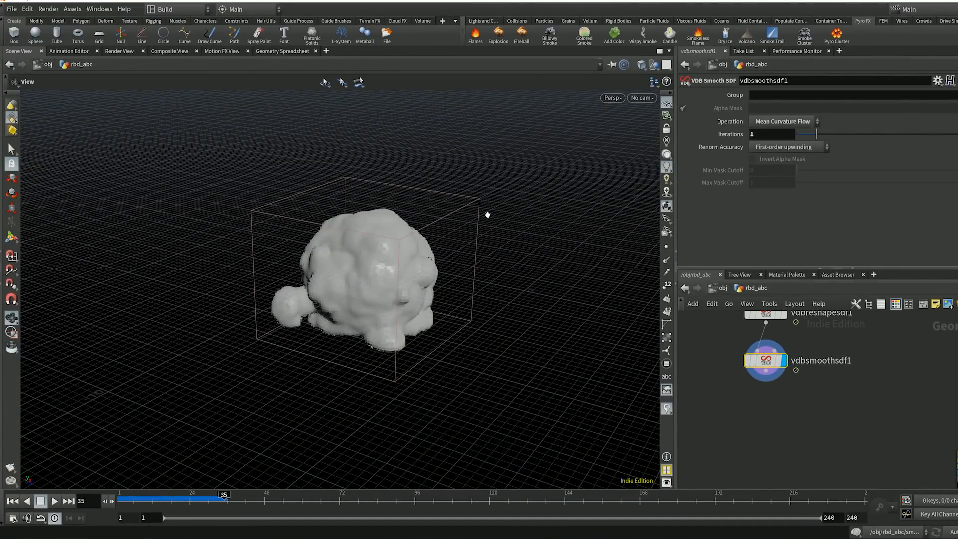
pyautogui.click(775, 428)
pyautogui.press('Tab')
pyautogui.write('conv')
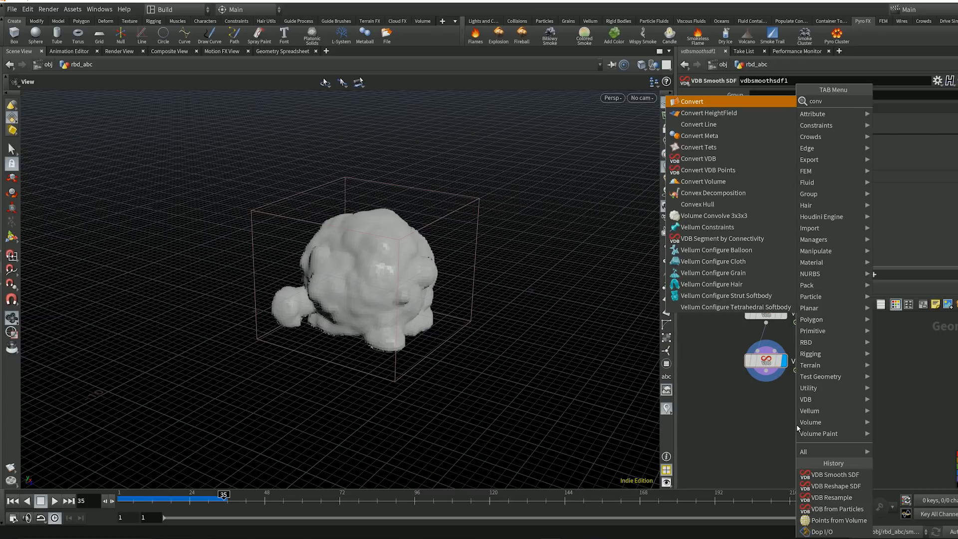
pyautogui.click(698, 159)
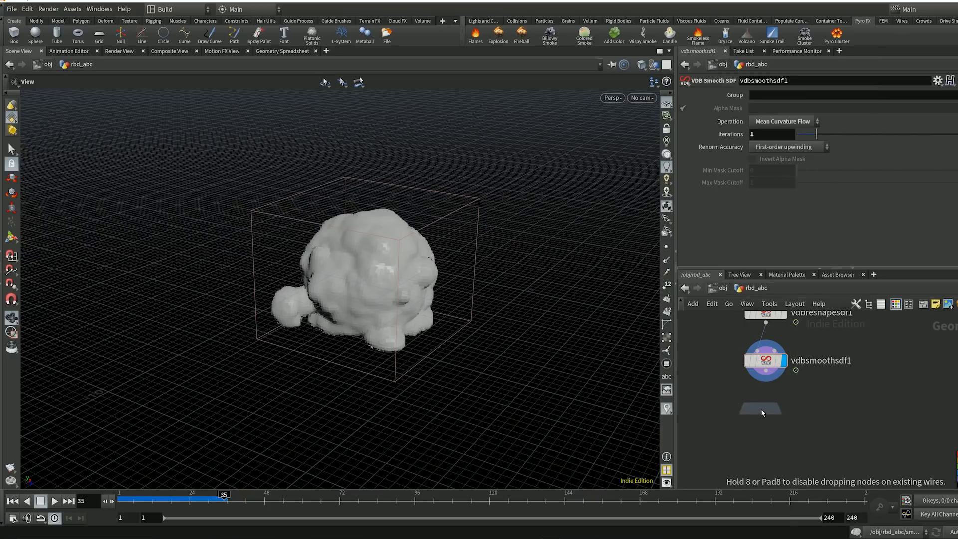
pyautogui.click(761, 413)
pyautogui.moveTo(765, 371); pyautogui.dragTo(752, 399)
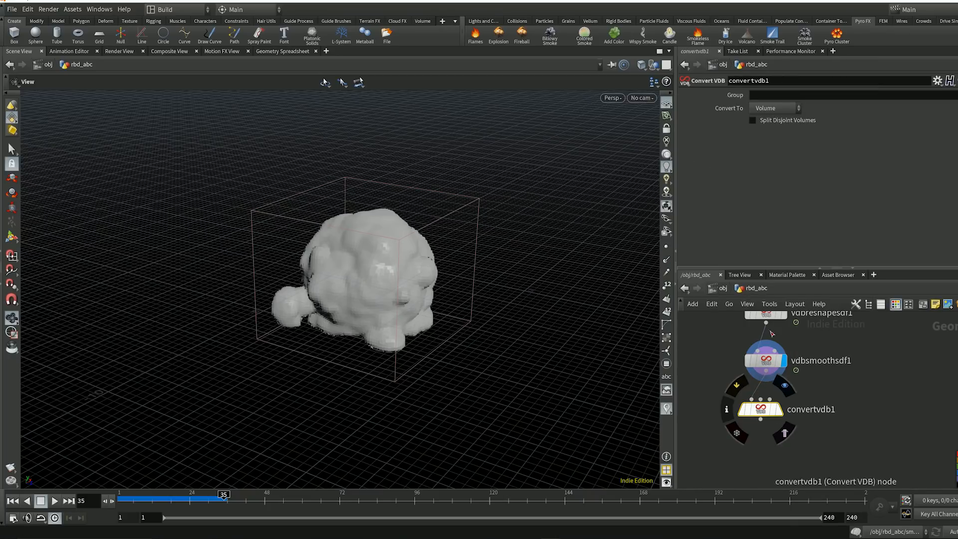
# Set convertvdb1 to convert to Polygons, display it and look over the resulting mesh.
pyautogui.click(774, 108)
pyautogui.click(763, 129)
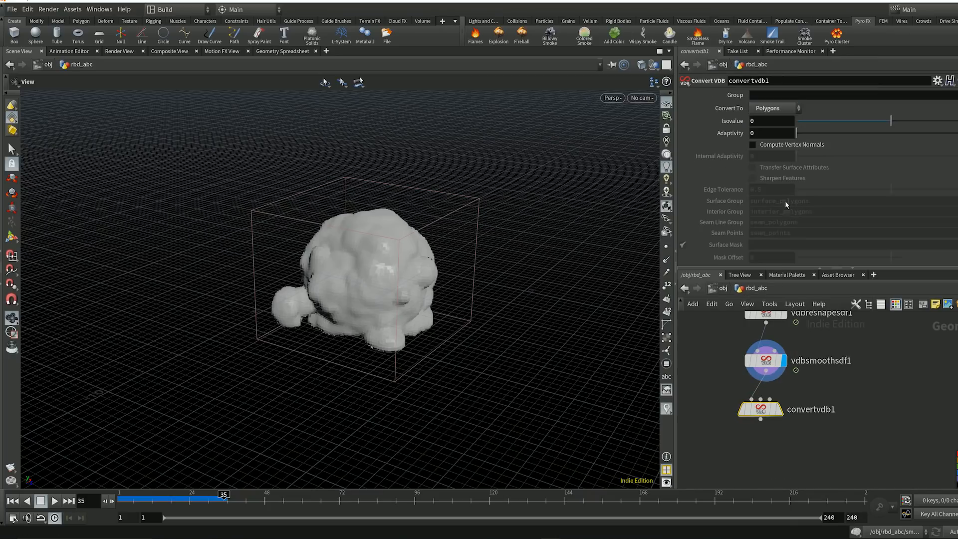
pyautogui.click(782, 410)
pyautogui.moveTo(411, 253); pyautogui.dragTo(346, 284)
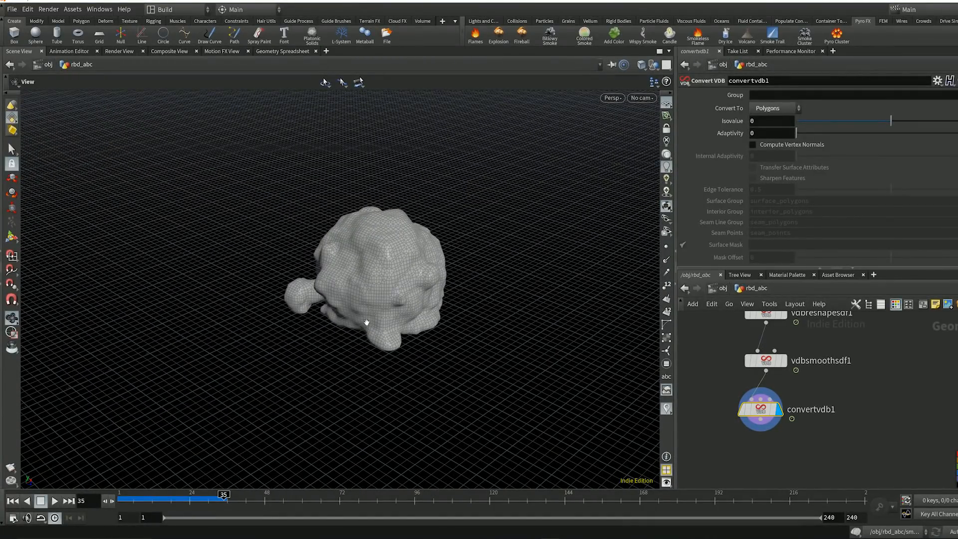
# Add a Null node below convertvdb1.
pyautogui.moveTo(714, 414); pyautogui.dragTo(730, 379, button='middle')
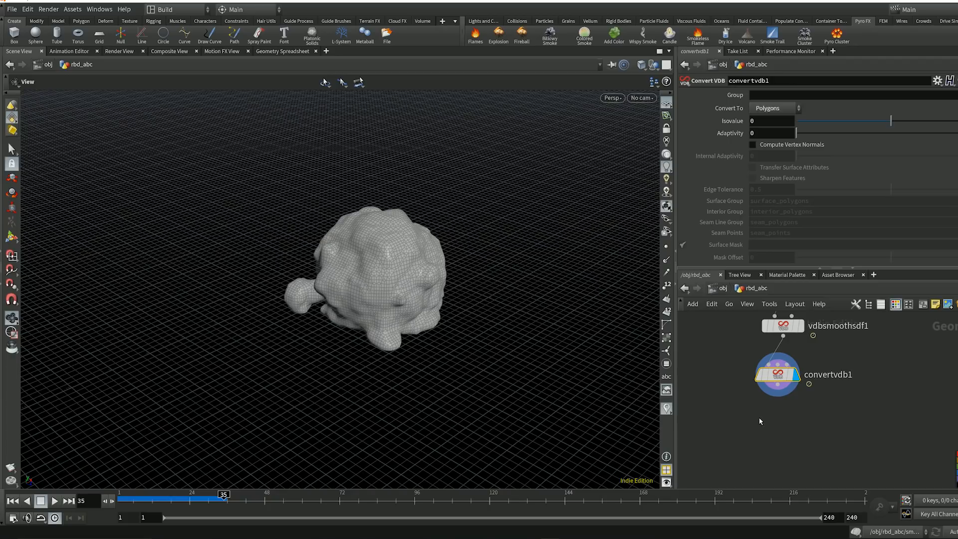
pyautogui.press('Tab')
pyautogui.write('mn')
pyautogui.press('BackSpace')
pyautogui.press('BackSpace')
pyautogui.write('nul')
pyautogui.press('Return')
pyautogui.click(771, 426)
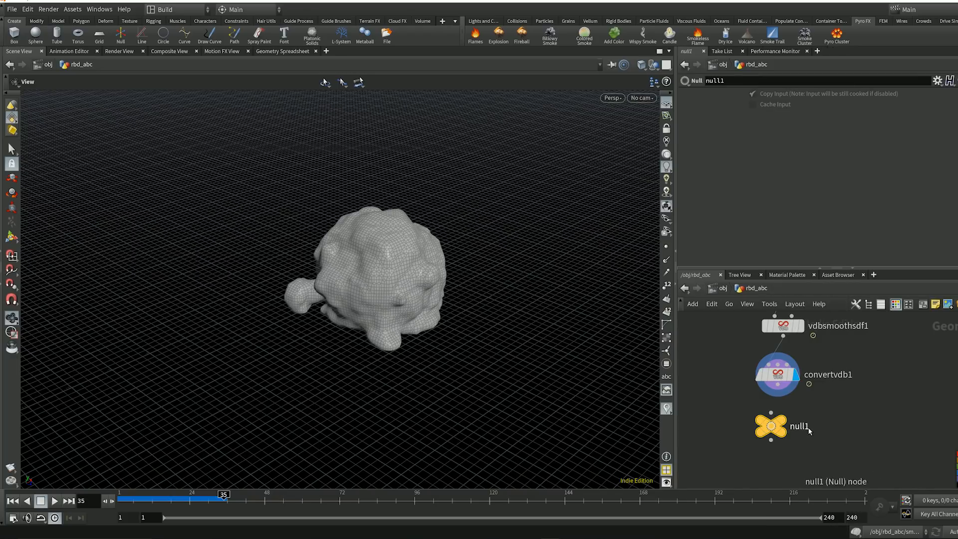
# Rename the null to mesh_OUT, connect it to convertvdb1's output and display it.
pyautogui.doubleClick(803, 427)
pyautogui.write('mesh_OUT')
pyautogui.press('Return')
pyautogui.moveTo(777, 385); pyautogui.dragTo(771, 413)
pyautogui.click(782, 419)
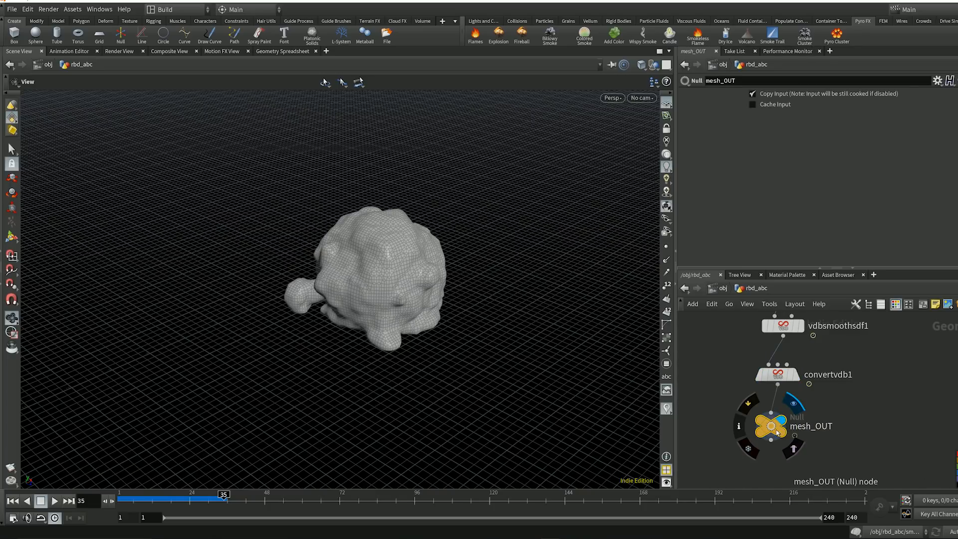
# Automatically lay out all nodes in the rbd_abc network and look over the arranged chains down to mesh_OUT.
pyautogui.scroll(-4, 845, 430)
pyautogui.scroll(-4, 845, 432)
pyautogui.scroll(4, 854, 449)
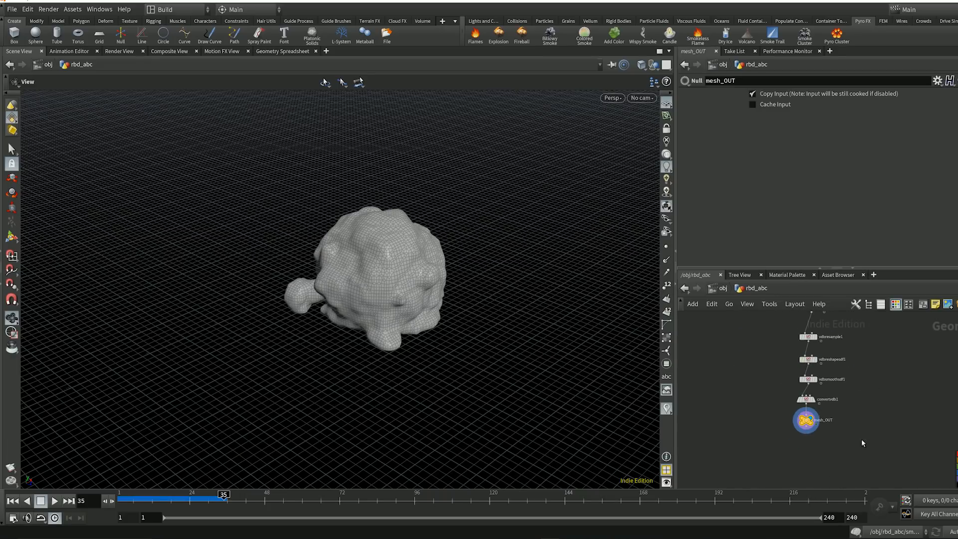
pyautogui.press('l')
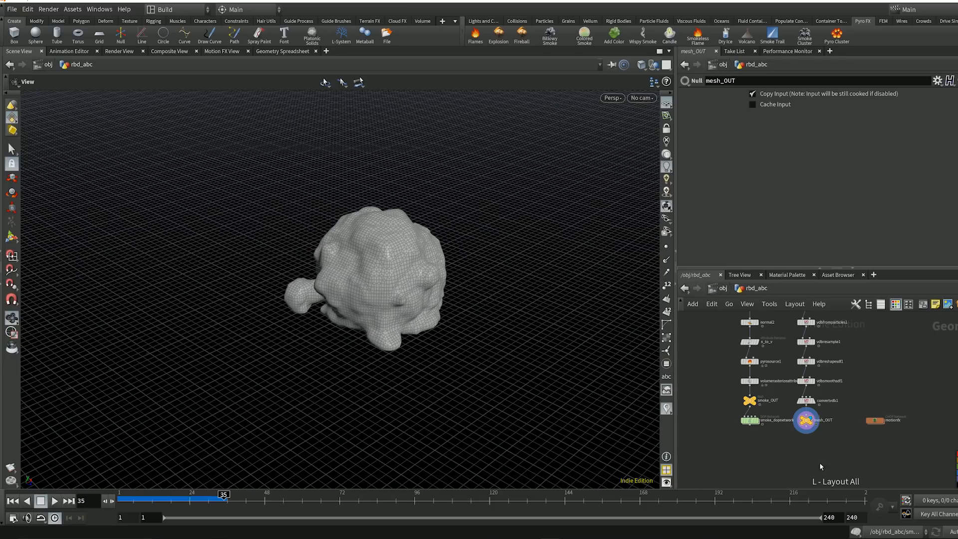
pyautogui.moveTo(768, 456); pyautogui.dragTo(770, 469, button='middle')
pyautogui.scroll(-2, 769, 469)
pyautogui.scroll(-2, 770, 471)
pyautogui.moveTo(836, 470); pyautogui.dragTo(761, 469)
pyautogui.moveTo(789, 386)
pyautogui.moveTo(822, 451); pyautogui.dragTo(785, 372)
pyautogui.moveTo(807, 410); pyautogui.dragTo(818, 330, button='middle')
pyautogui.scroll(5, 798, 439)
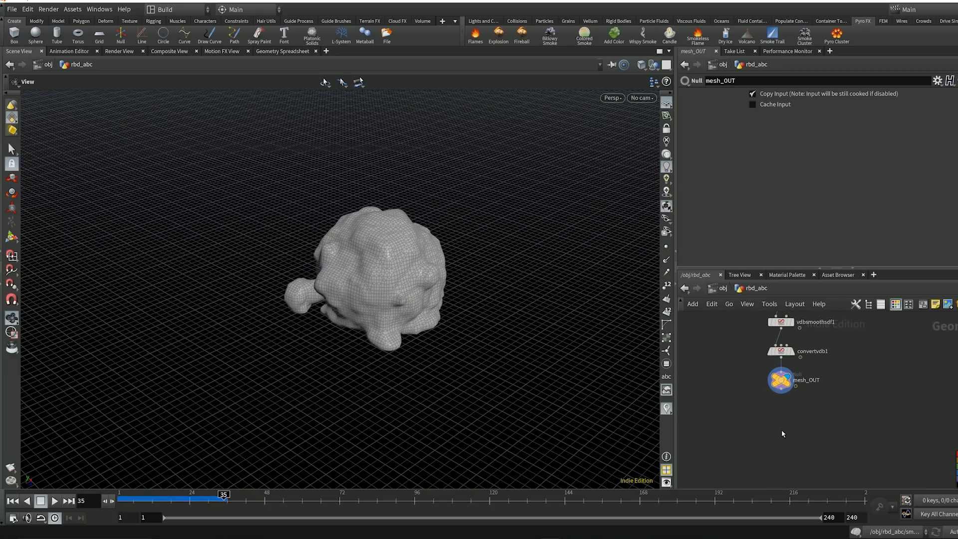
# Add a Transform node below mesh_OUT and connect it to that node's output.
pyautogui.scroll(3, 792, 434)
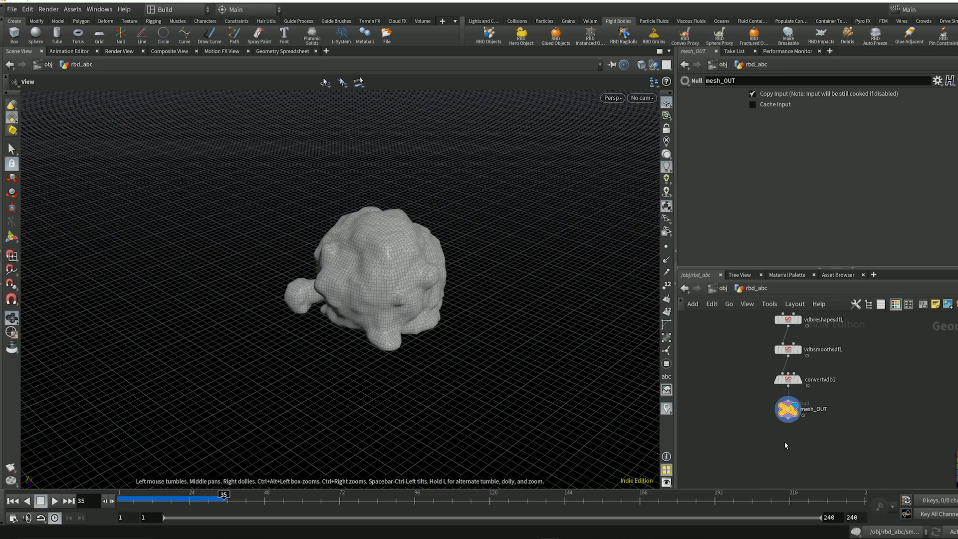
pyautogui.moveTo(787, 449); pyautogui.dragTo(803, 437, button='middle')
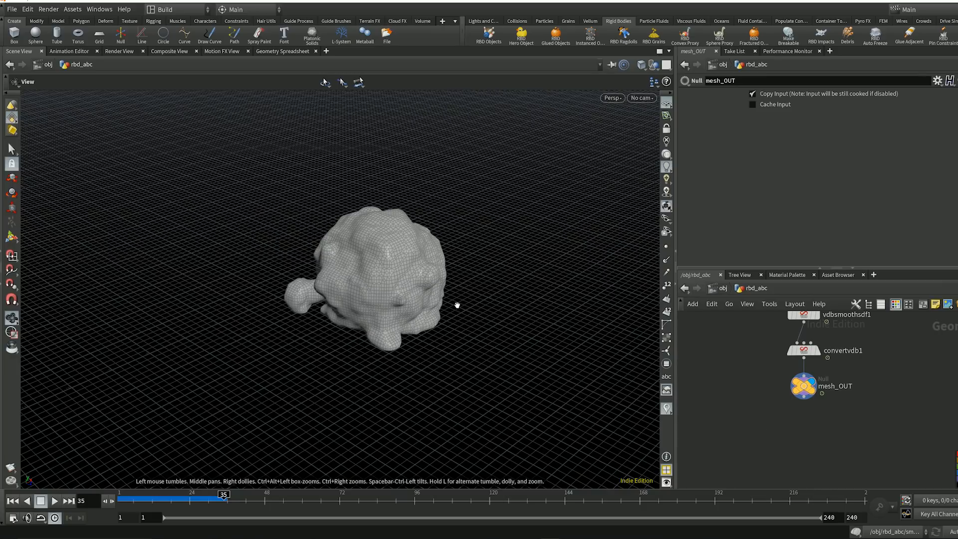
pyautogui.moveTo(796, 428); pyautogui.dragTo(801, 382, button='middle')
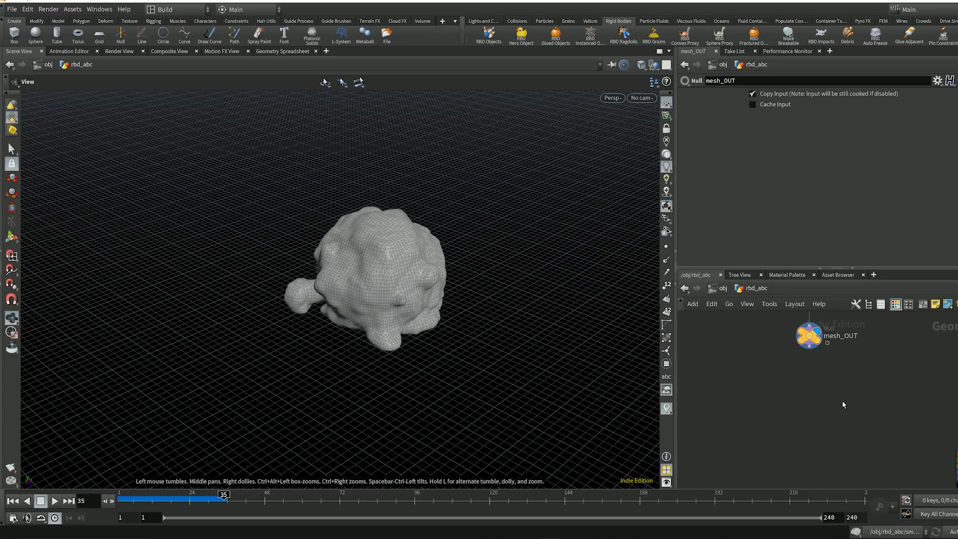
pyautogui.press('Tab')
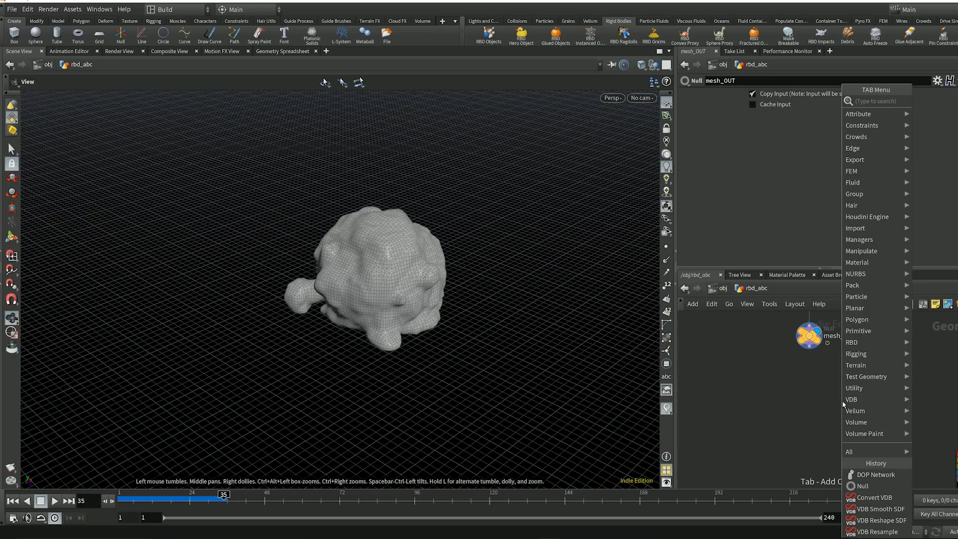
pyautogui.write('tr')
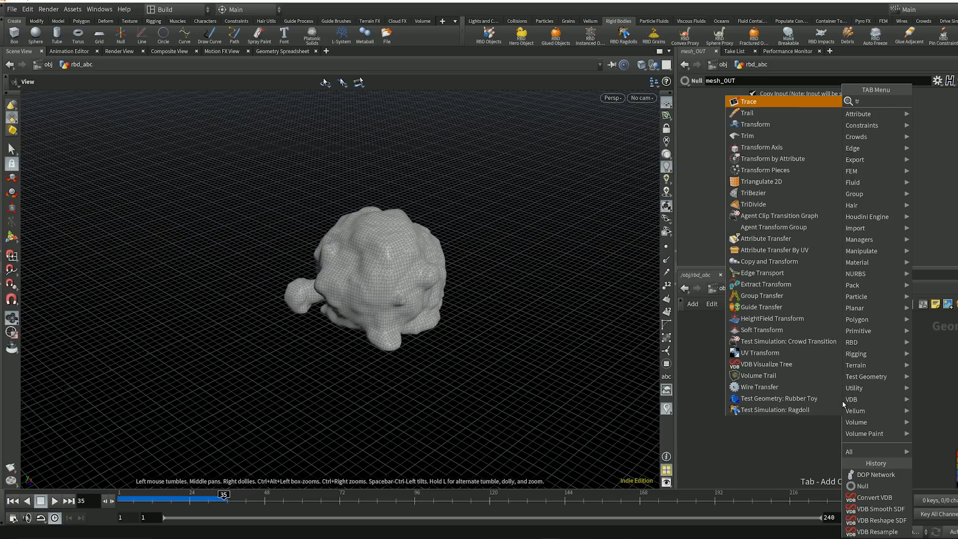
pyautogui.press('Down')
pyautogui.press('Down')
pyautogui.press('Return')
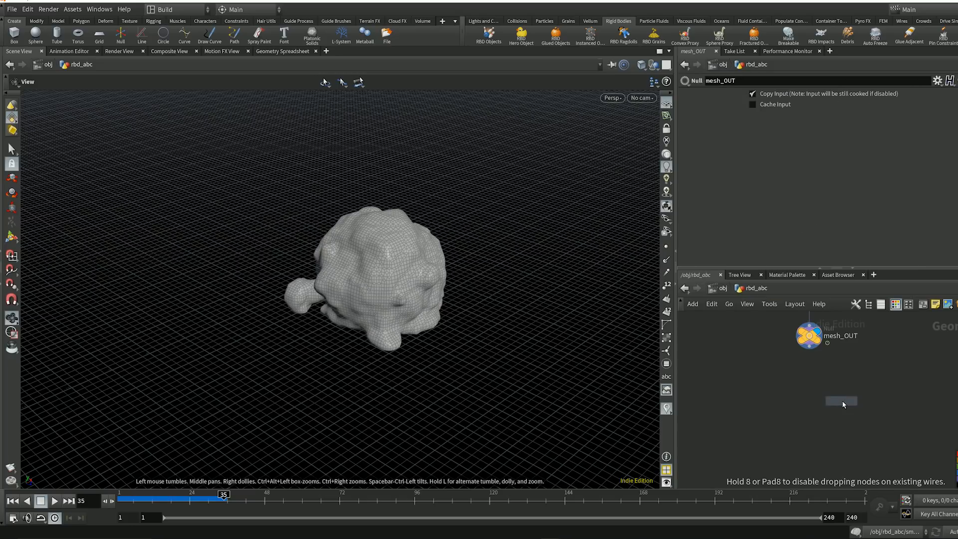
pyautogui.click(809, 384)
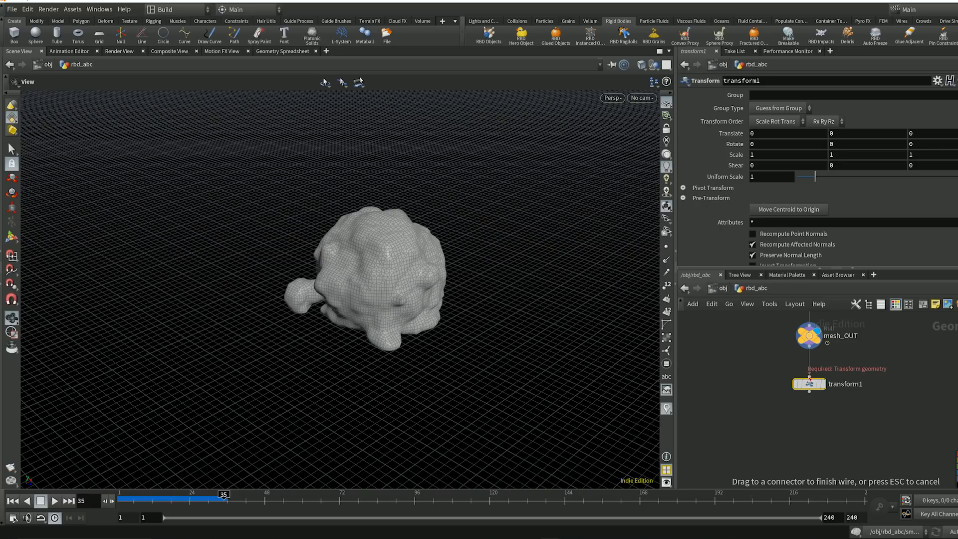
# Rename the Transform node to scale_up1 and display it.
pyautogui.doubleClick(842, 386)
pyautogui.write('scale_up1')
pyautogui.press('Return')
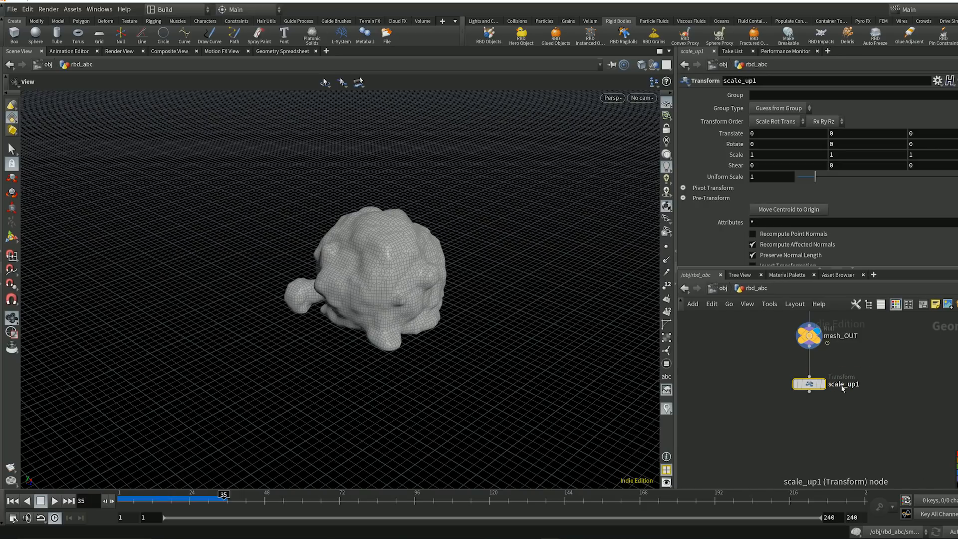
pyautogui.moveTo(823, 392)
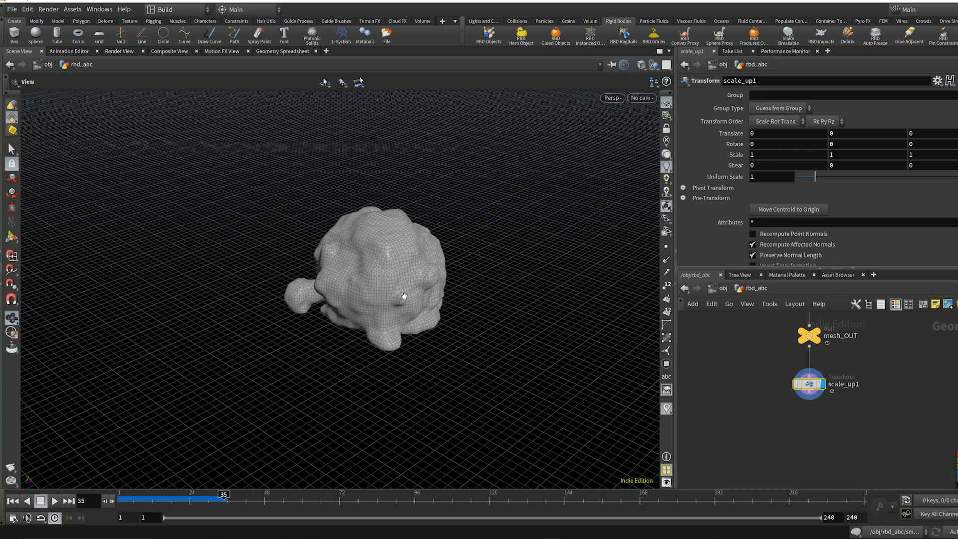
# Keyframe scale_up1's Uniform Scale at 0.5 on frame 1.
pyautogui.click(13, 501)
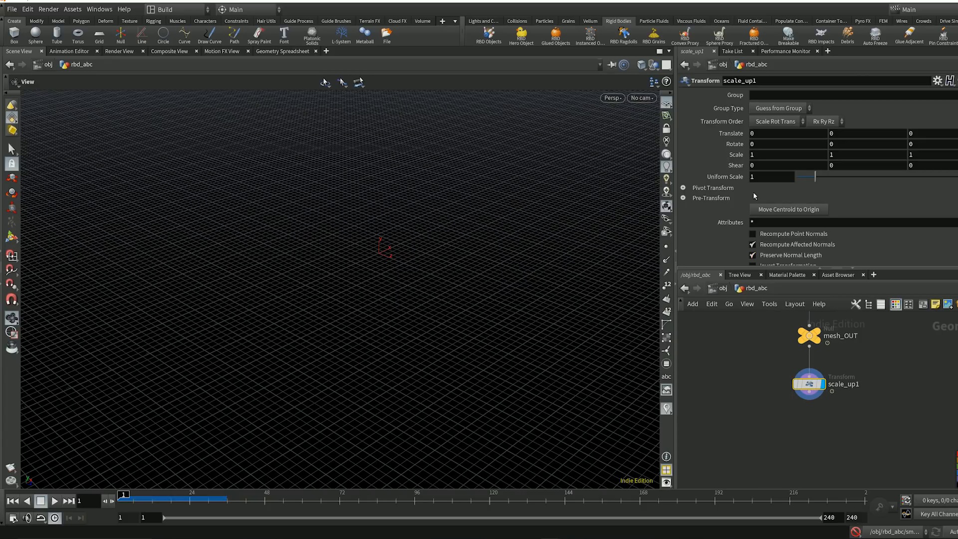
pyautogui.click(761, 178)
pyautogui.write('.5')
pyautogui.press('Return')
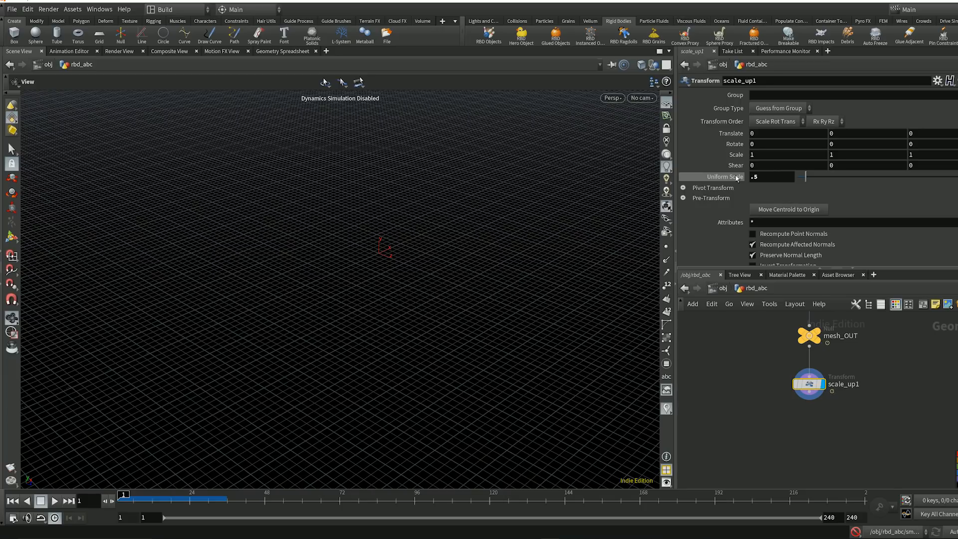
pyautogui.keyDown('alt'); pyautogui.click(737, 178); pyautogui.keyUp('alt')
# Keyframe scale_up1's Uniform Scale at 3 on frame 111.
pyautogui.click(89, 501)
pyautogui.write('11')
pyautogui.press('Return')
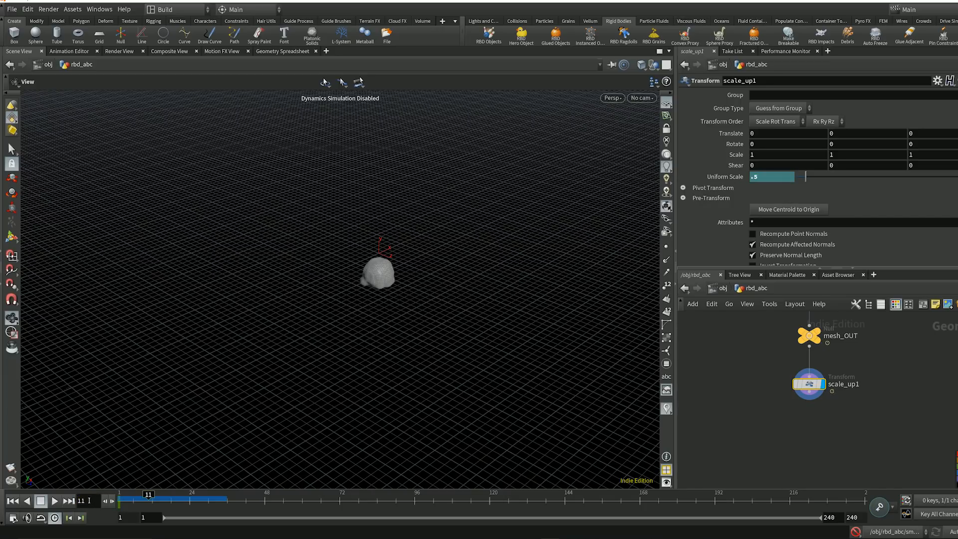
pyautogui.click(89, 500)
pyautogui.write('111')
pyautogui.press('Return')
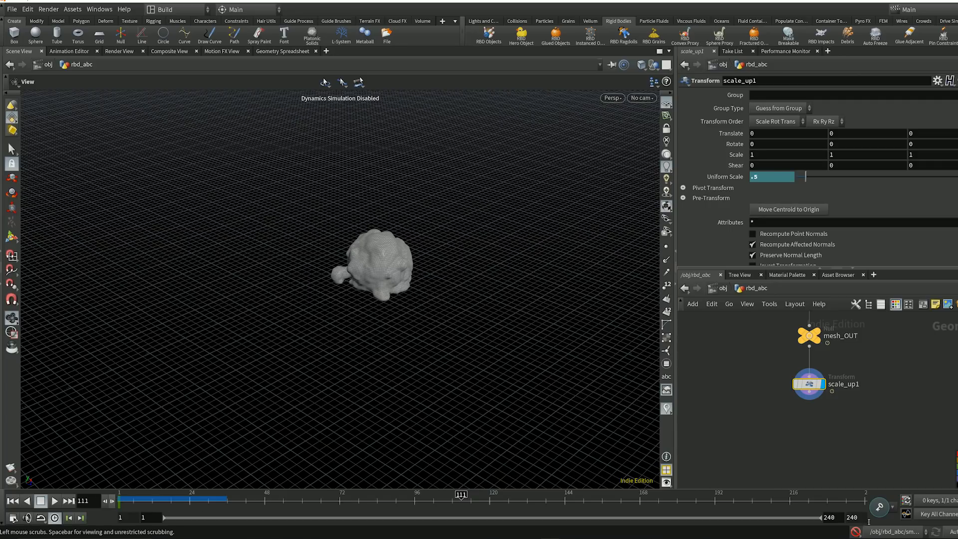
pyautogui.click(768, 178)
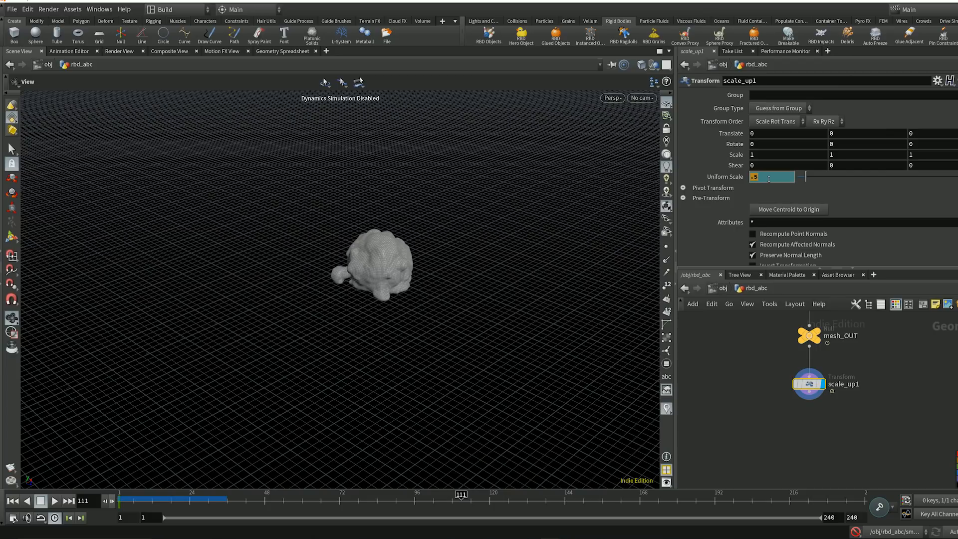
pyautogui.write('3')
pyautogui.press('Return')
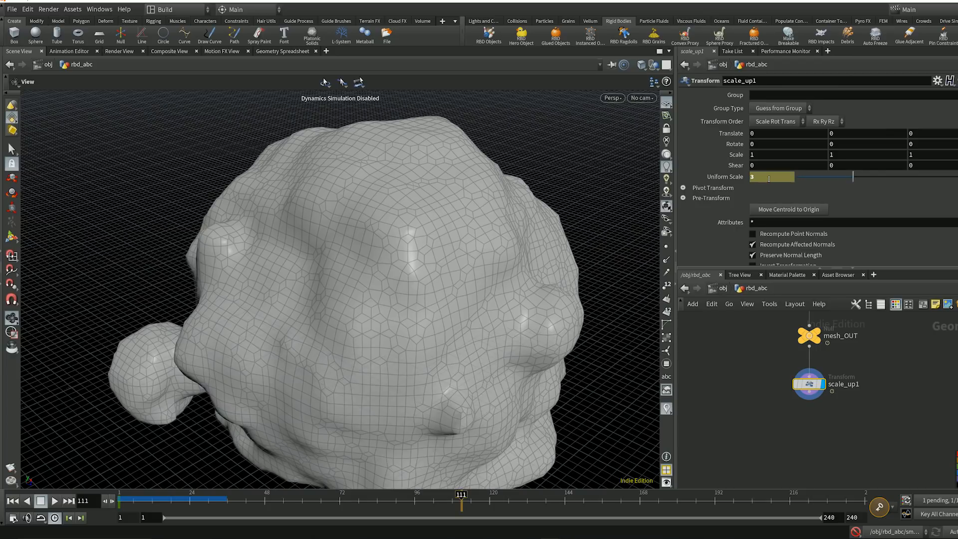
pyautogui.keyDown('alt'); pyautogui.click(772, 178); pyautogui.keyUp('alt')
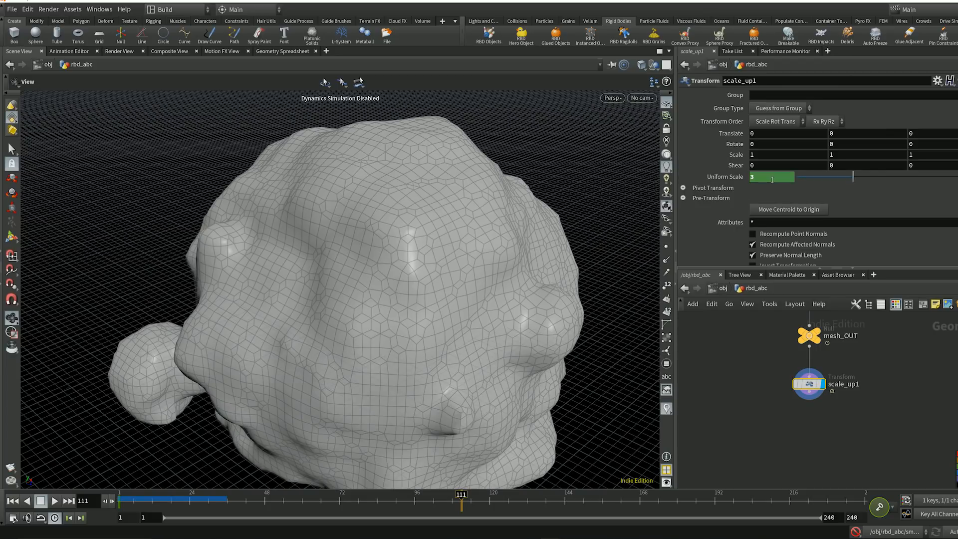
# Hold the Uniform Scale of 3 with another keyframe on frame 125.
pyautogui.doubleClick(93, 501)
pyautogui.write('125')
pyautogui.press('Return')
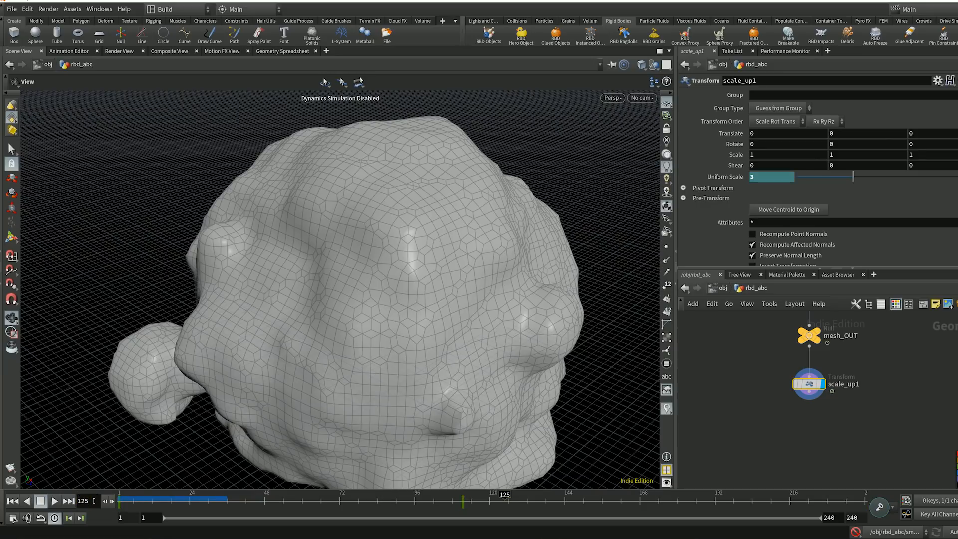
pyautogui.keyDown('alt'); pyautogui.click(764, 177); pyautogui.keyUp('alt')
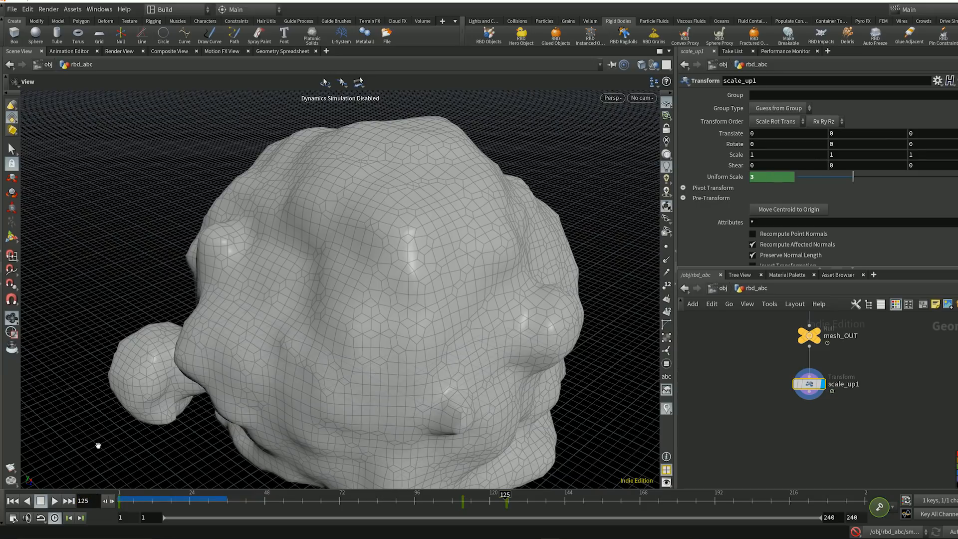
# Keyframe scale_up1's Uniform Scale at 1 on frame 240.
pyautogui.doubleClick(91, 501)
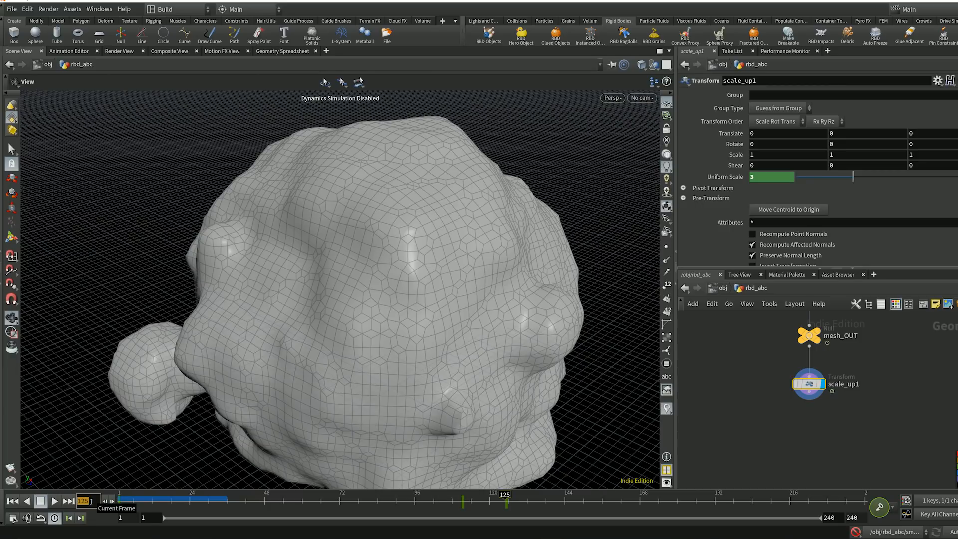
pyautogui.write('240')
pyautogui.press('Return')
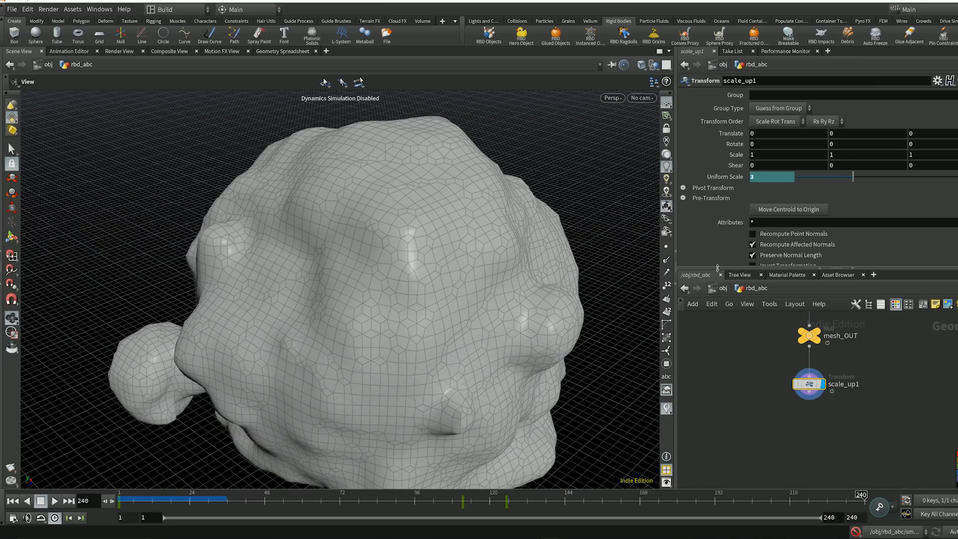
pyautogui.write('1')
pyautogui.press('Return')
pyautogui.keyDown('alt'); pyautogui.click(763, 179); pyautogui.keyUp('alt')
pyautogui.moveTo(434, 272); pyautogui.dragTo(211, 301, button='right')
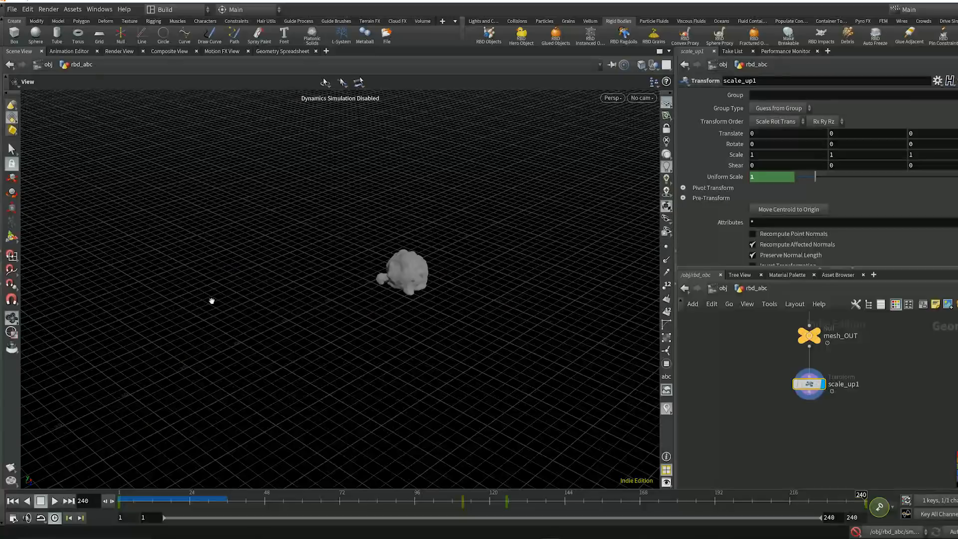
# Play the scale animation from frame 1, stop it and return to the first frame.
pyautogui.click(13, 500)
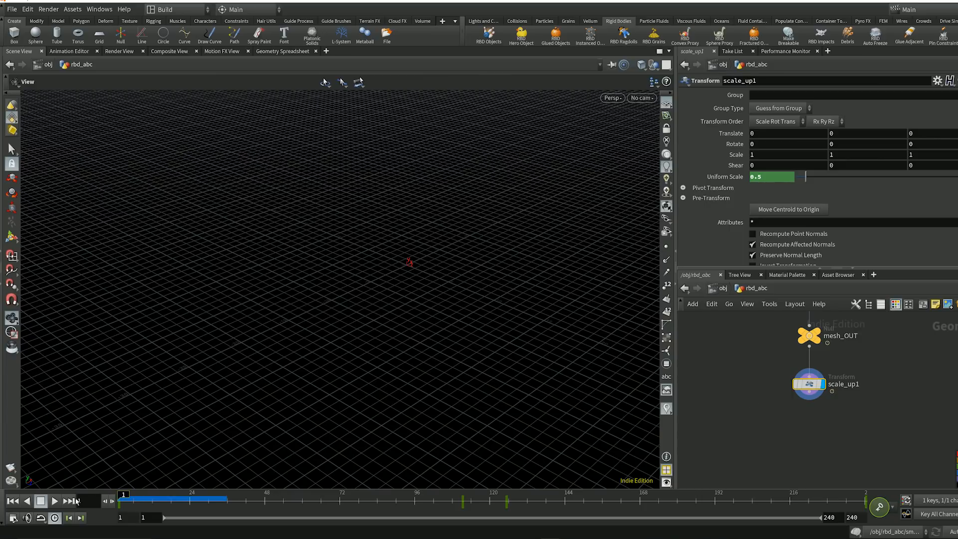
pyautogui.click(54, 500)
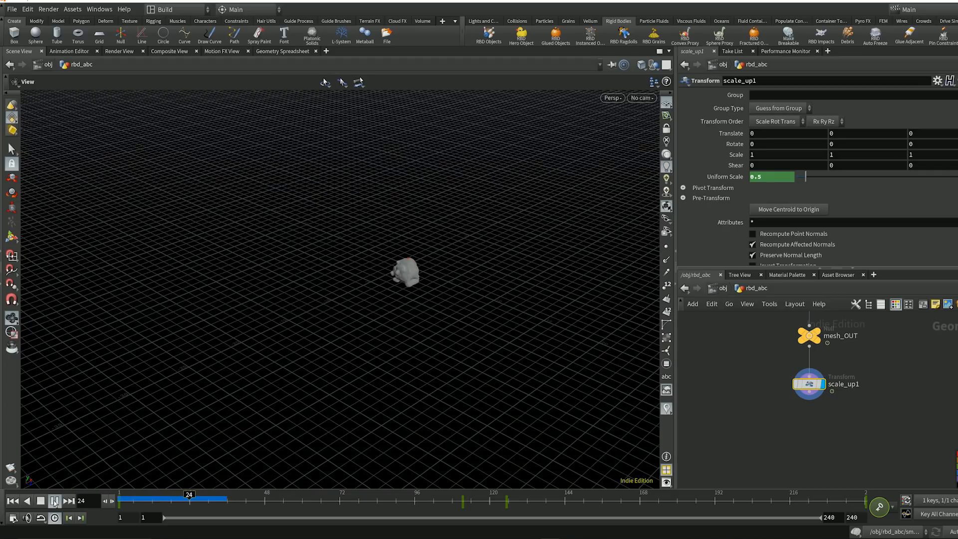
pyautogui.click(55, 501)
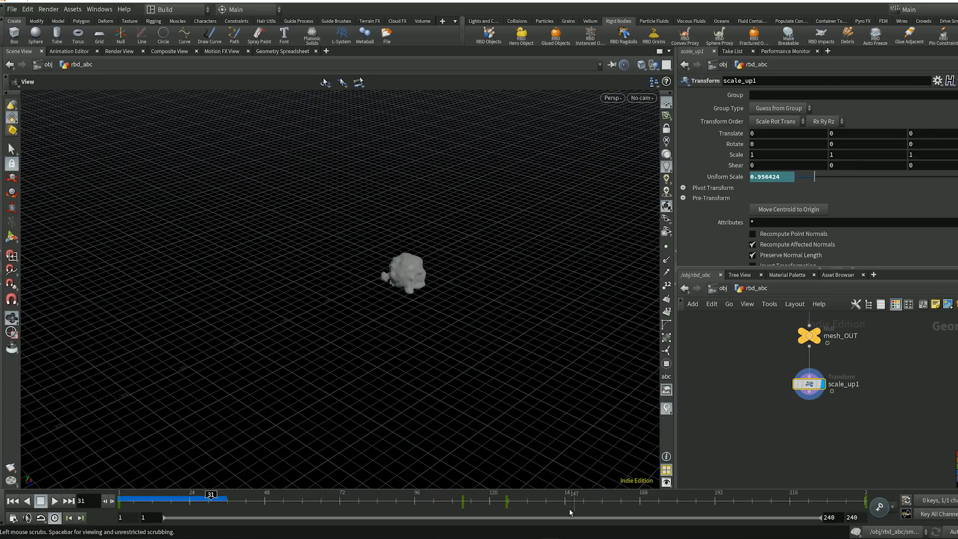
pyautogui.click(12, 501)
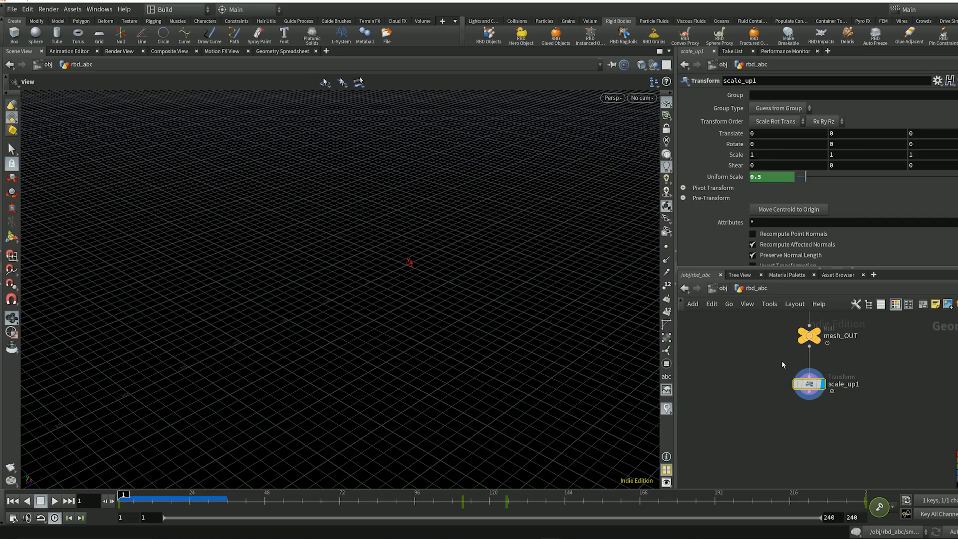
# Set scale_up1's Rotate values to 10 on X and 10 on Z.
pyautogui.click(760, 145)
pyautogui.write('10')
pyautogui.press('Tab')
pyautogui.press('Tab')
pyautogui.write('10')
pyautogui.press('Return')
# Play the rotated mesh with simulation enabled, stop at frame 19, disable simulation and inspect the mesh up close.
pyautogui.click(855, 531)
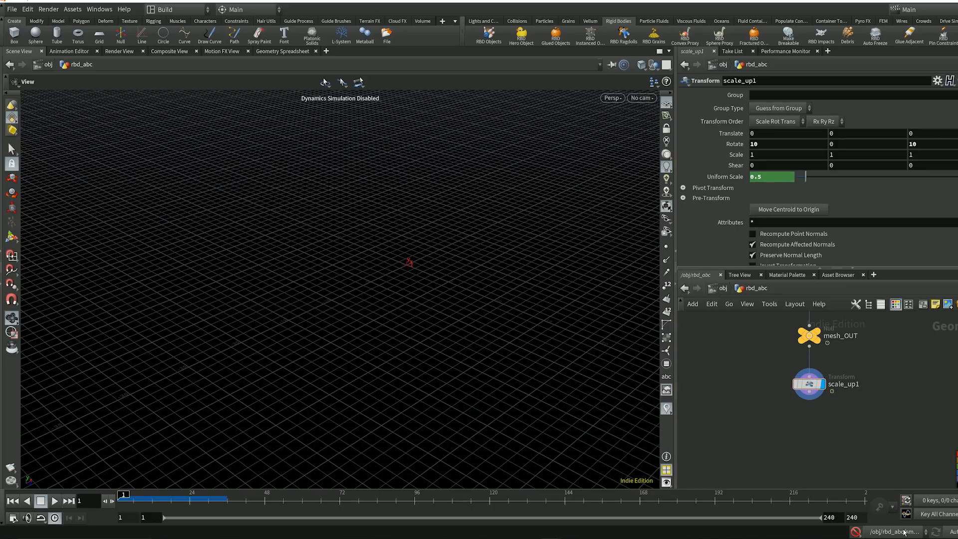
pyautogui.click(856, 533)
pyautogui.click(55, 501)
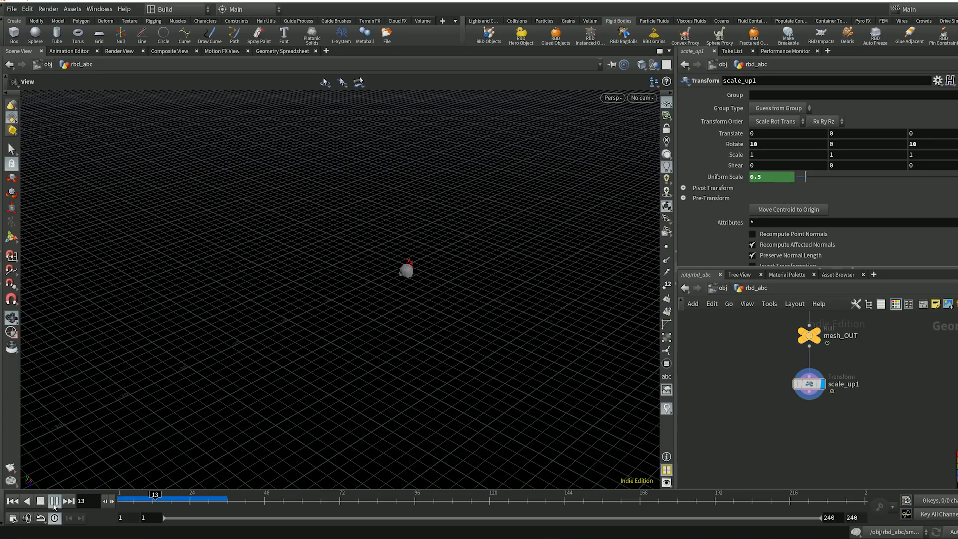
pyautogui.click(55, 502)
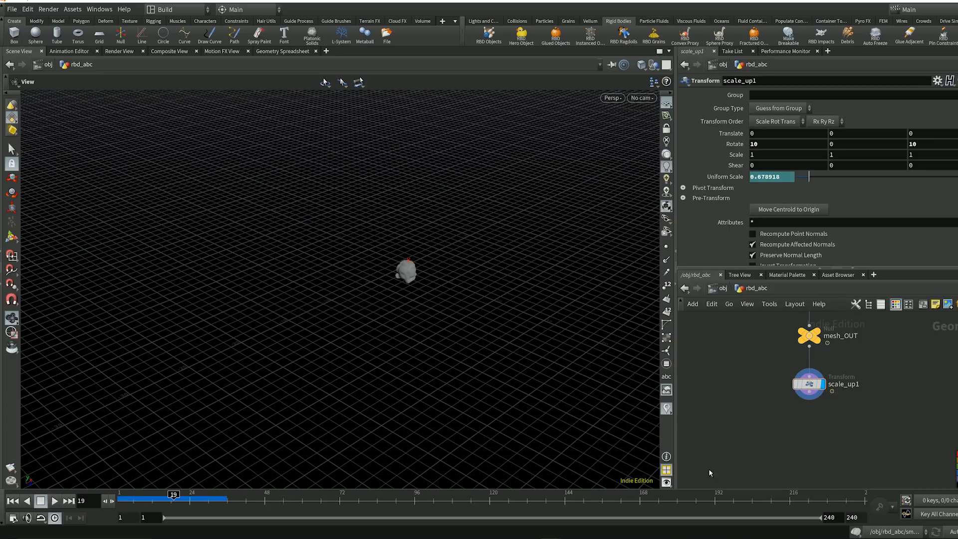
pyautogui.click(854, 531)
pyautogui.scroll(5, 406, 272)
pyautogui.scroll(4, 483, 285)
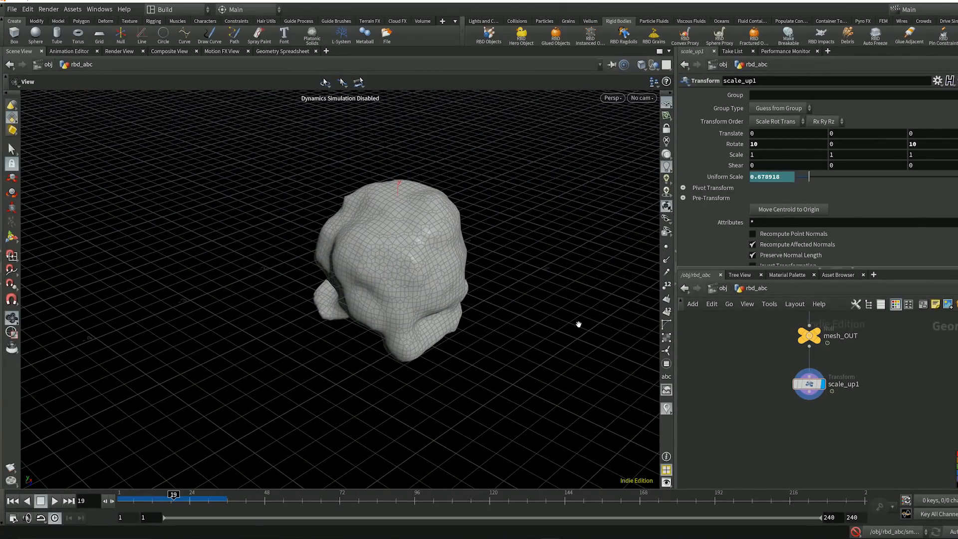
# Add a Mountain node below scale_up1 and paste two copies of it beneath.
pyautogui.moveTo(826, 427); pyautogui.dragTo(831, 409, button='middle')
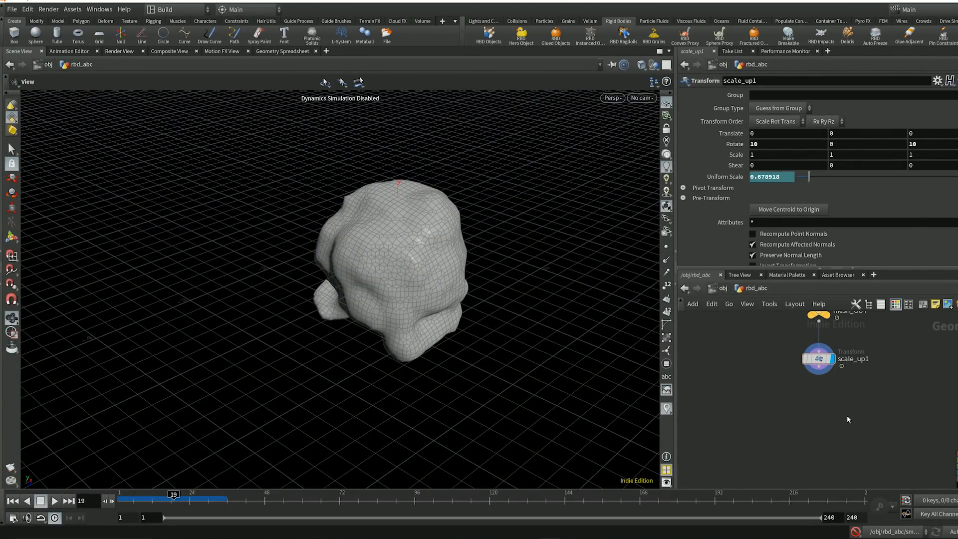
pyautogui.press('Tab')
pyautogui.write('null')
pyautogui.press('Return')
pyautogui.click(846, 415)
pyautogui.moveTo(851, 445); pyautogui.dragTo(842, 397, button='middle')
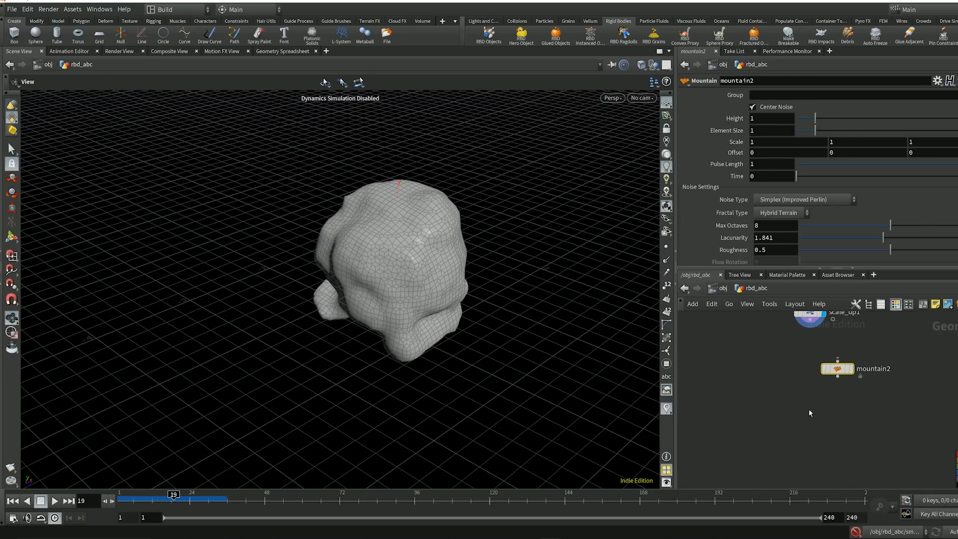
pyautogui.hotkey('ctrl', 'c')
pyautogui.hotkey('ctrl', 'v')
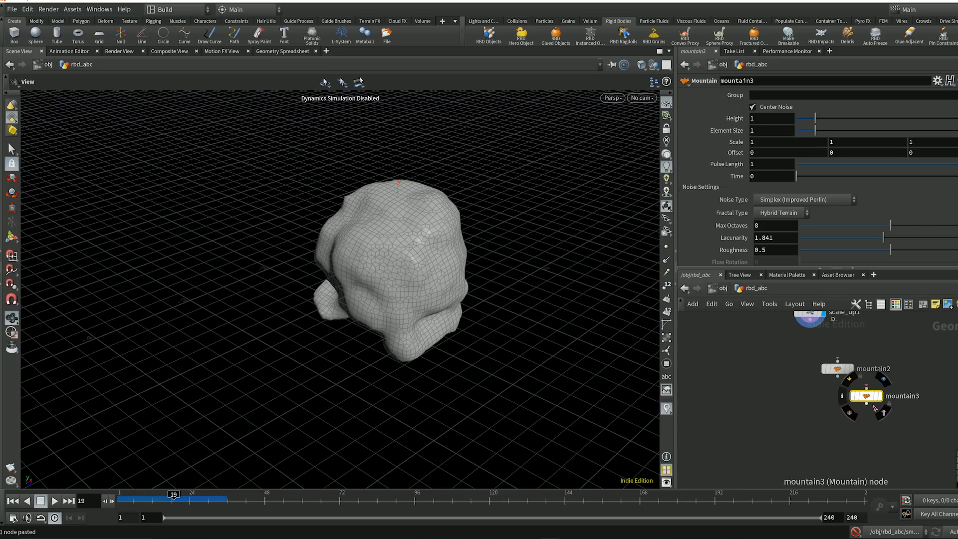
pyautogui.hotkey('ctrl', 'v')
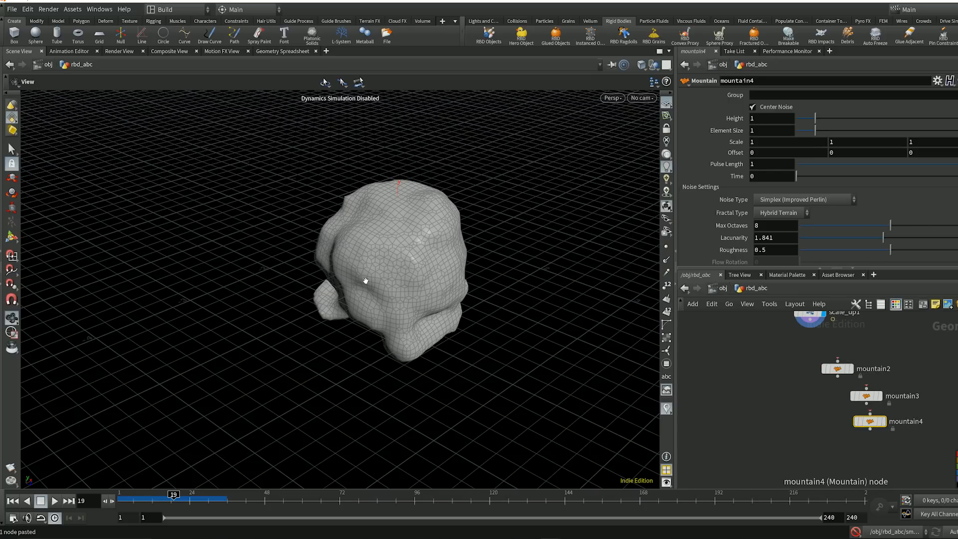
# Examine convertvdb1's settings and the node chain from the VDB nodes down to the three Mountain nodes.
pyautogui.moveTo(786, 351); pyautogui.dragTo(753, 444, button='middle')
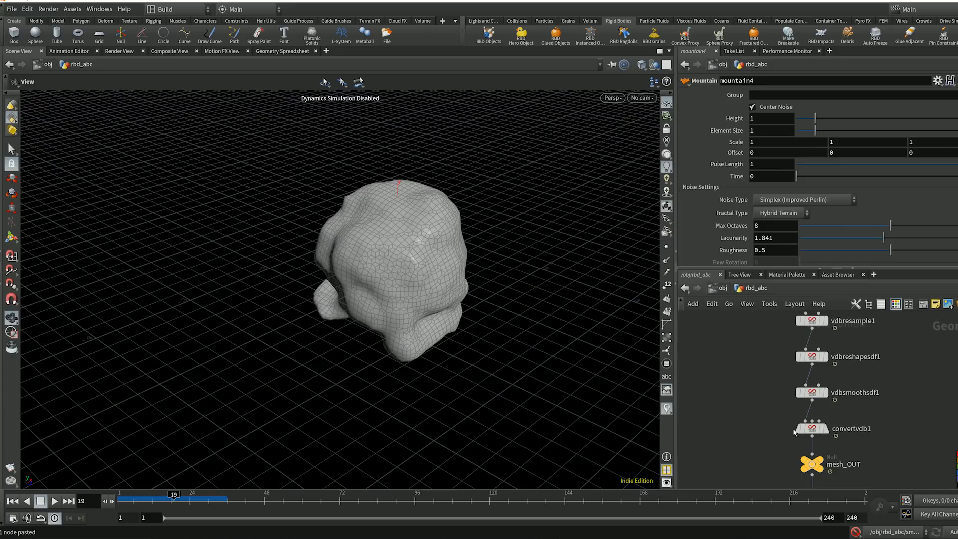
pyautogui.click(811, 428)
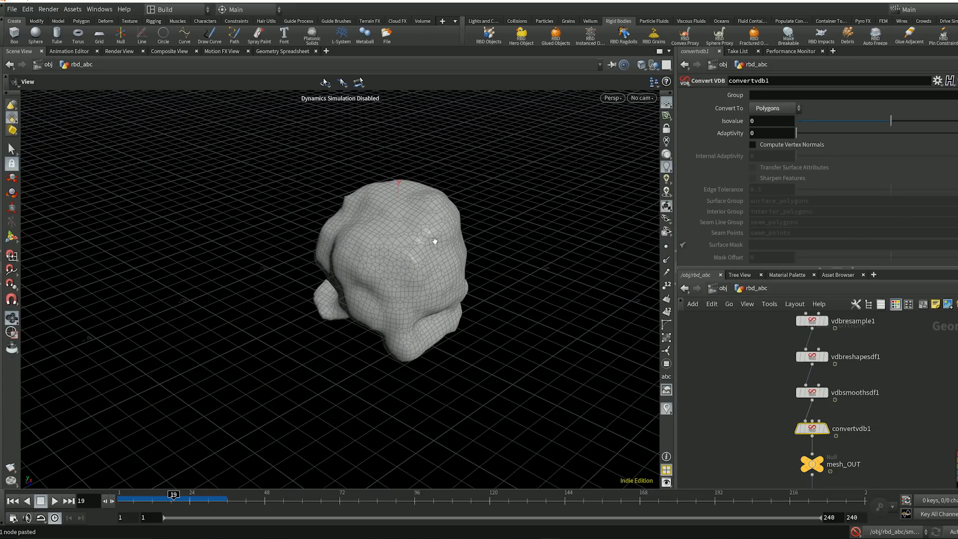
pyautogui.moveTo(760, 368); pyautogui.dragTo(757, 267, button='middle')
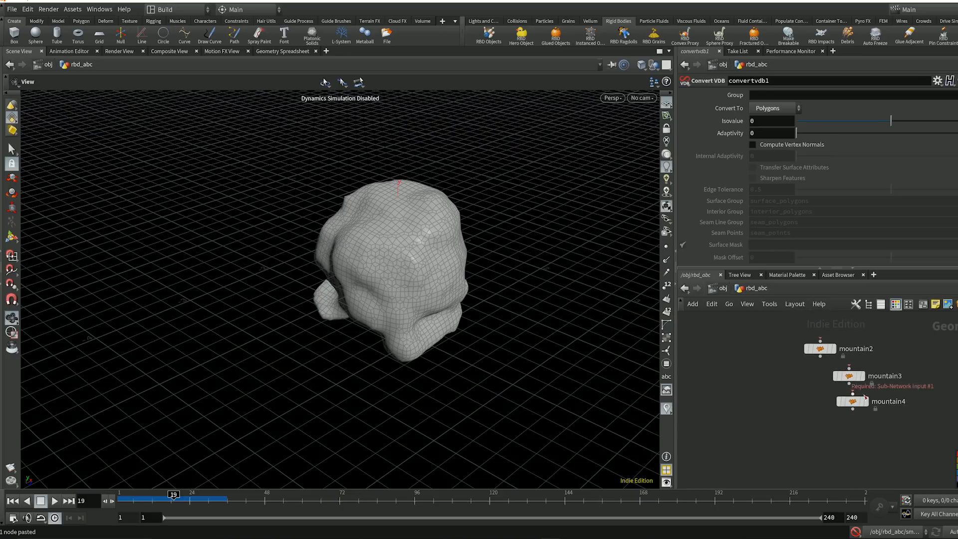
pyautogui.moveTo(779, 389); pyautogui.dragTo(810, 482, button='middle')
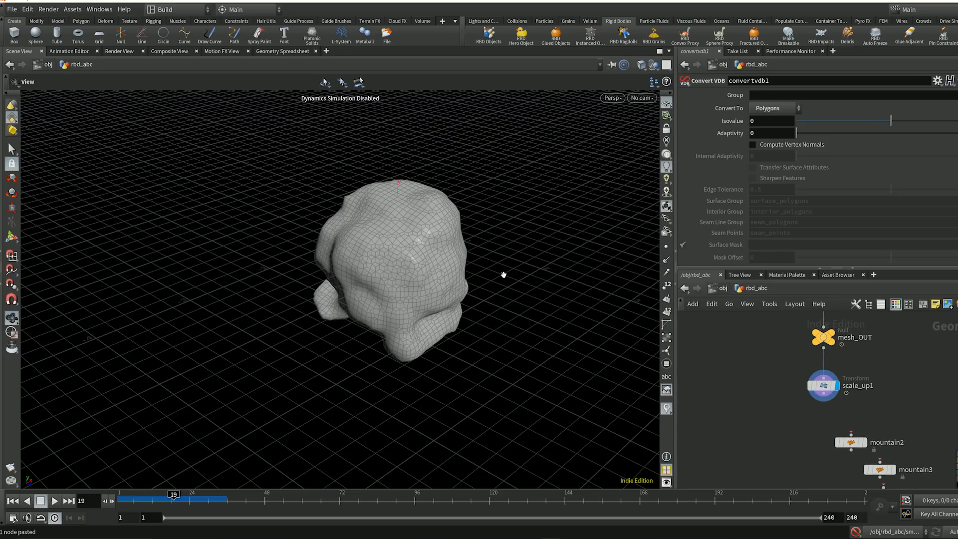
pyautogui.moveTo(783, 304); pyautogui.dragTo(774, 404, button='middle')
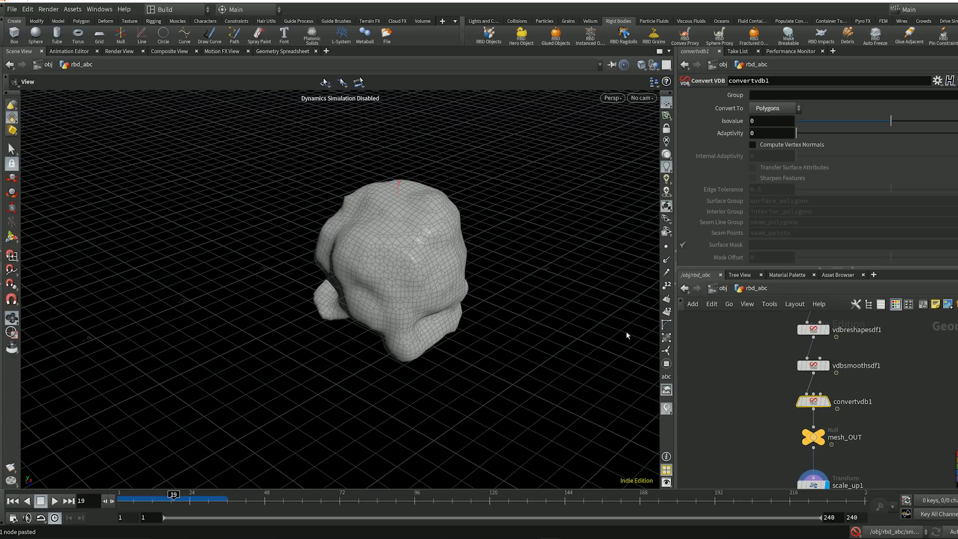
pyautogui.moveTo(735, 361); pyautogui.dragTo(687, 173, button='middle')
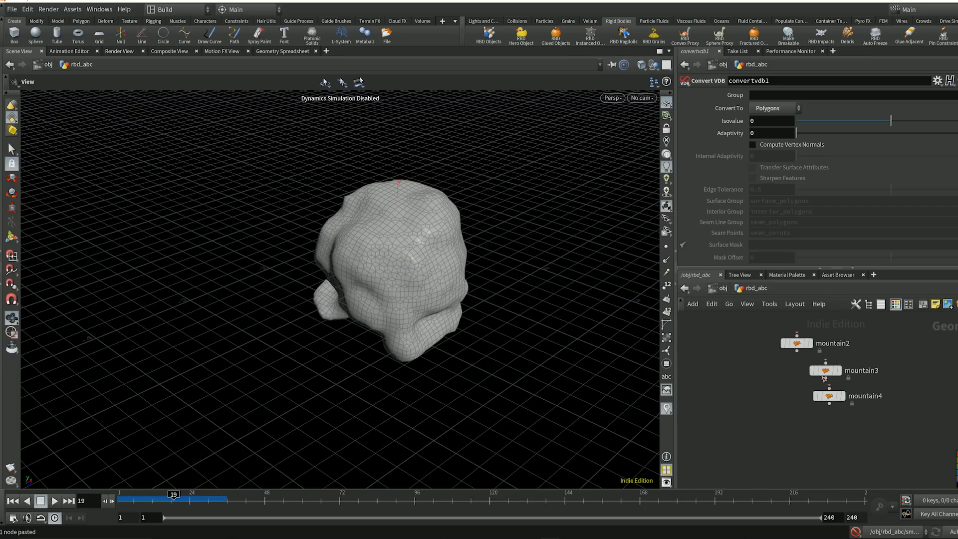
# Rename the three Mountain nodes L, M and S from top to bottom.
pyautogui.moveTo(764, 371); pyautogui.dragTo(806, 428, button='middle')
pyautogui.doubleClick(897, 407)
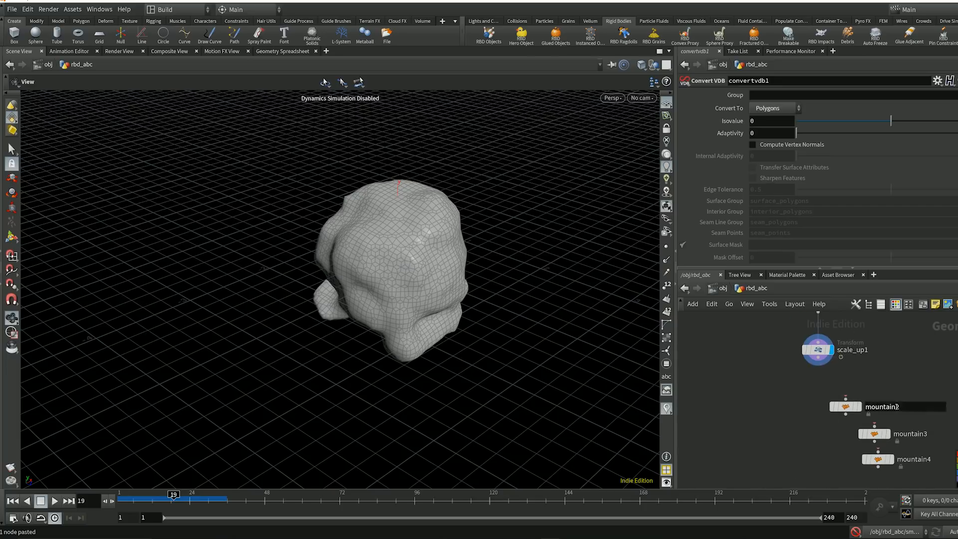
pyautogui.write('L')
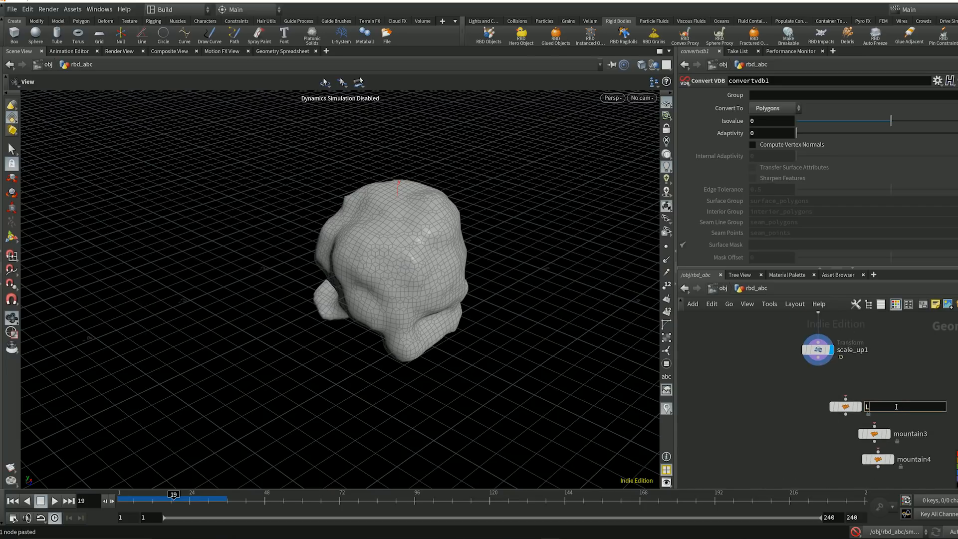
pyautogui.doubleClick(907, 434)
pyautogui.write('M')
pyautogui.press('Return')
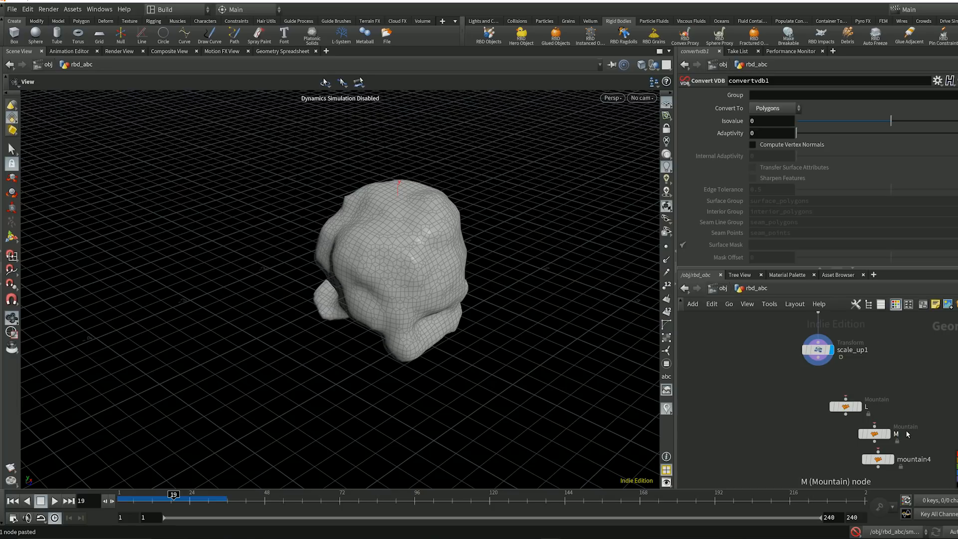
pyautogui.doubleClick(916, 459)
pyautogui.write('S')
pyautogui.press('Return')
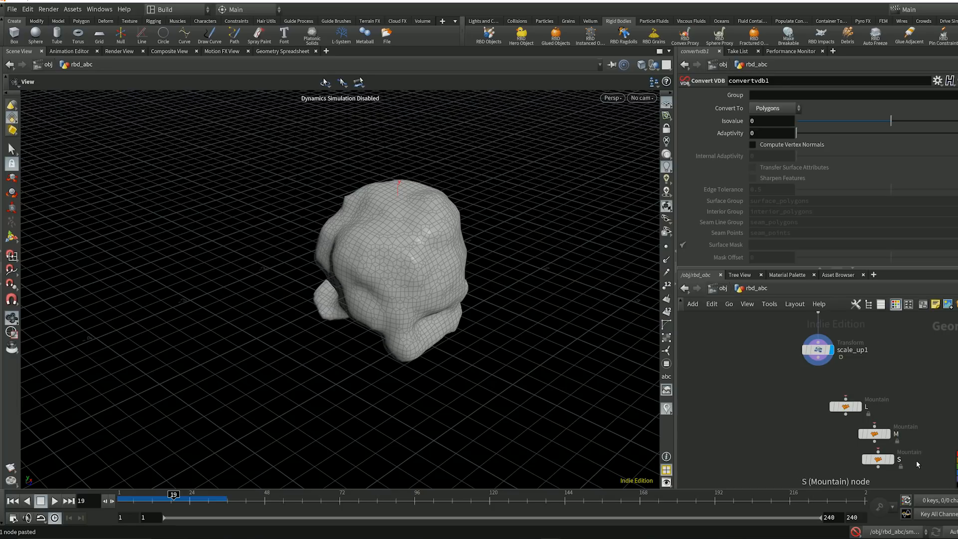
# Align L, M and S in a column under scale_up1 and connect them in that order below it.
pyautogui.moveTo(846, 412); pyautogui.dragTo(818, 403)
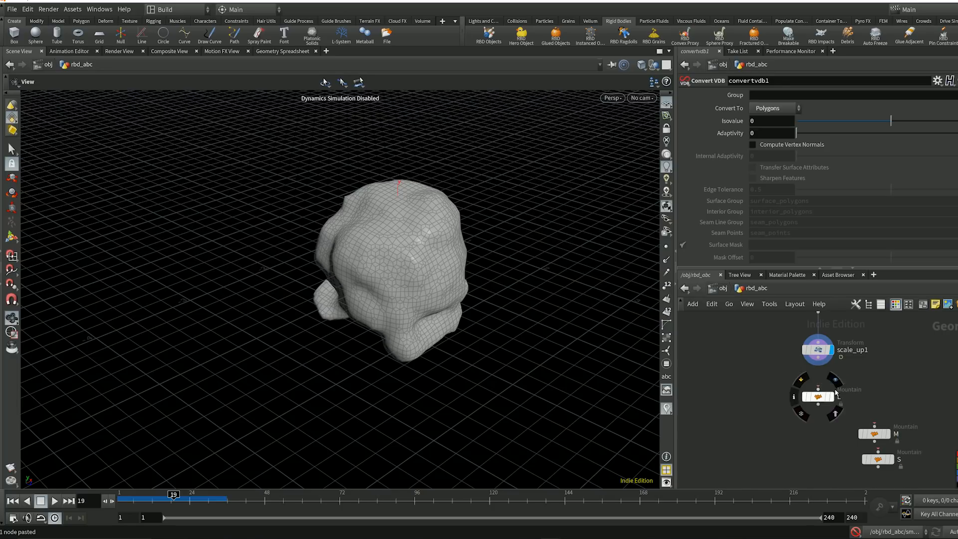
pyautogui.moveTo(878, 434); pyautogui.dragTo(822, 433)
pyautogui.moveTo(881, 459); pyautogui.dragTo(821, 465)
pyautogui.moveTo(821, 368); pyautogui.dragTo(818, 460)
# Display the L Mountain node and set its Height to 0.05.
pyautogui.moveTo(835, 399)
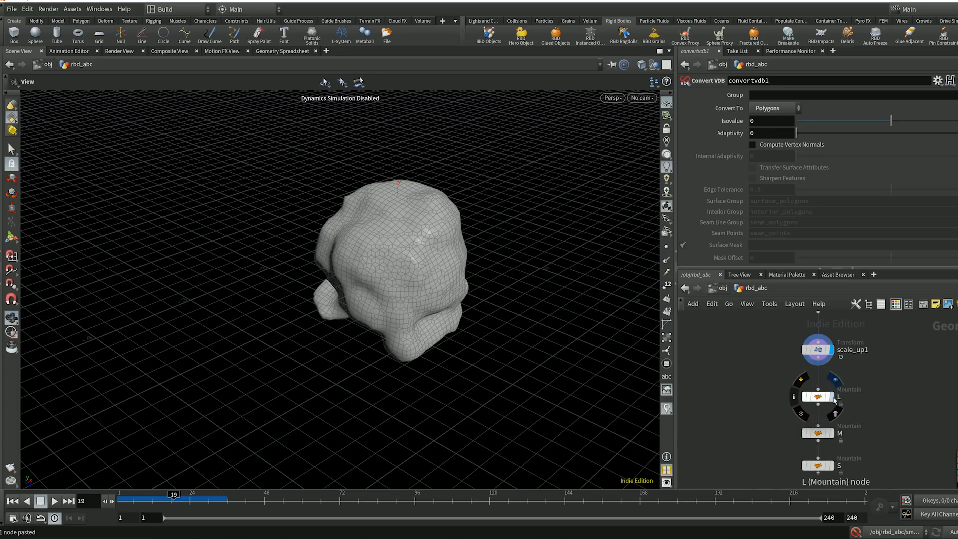
pyautogui.click(833, 397)
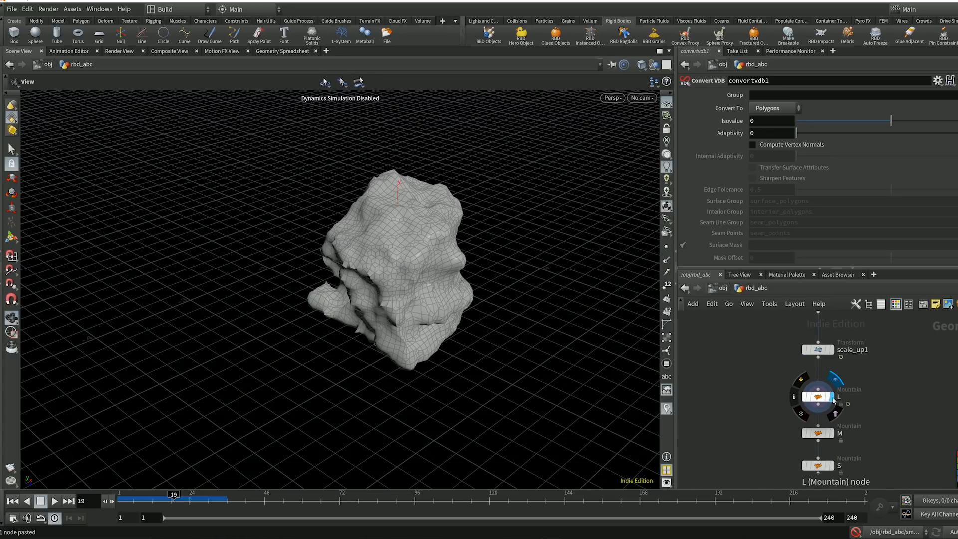
pyautogui.click(819, 398)
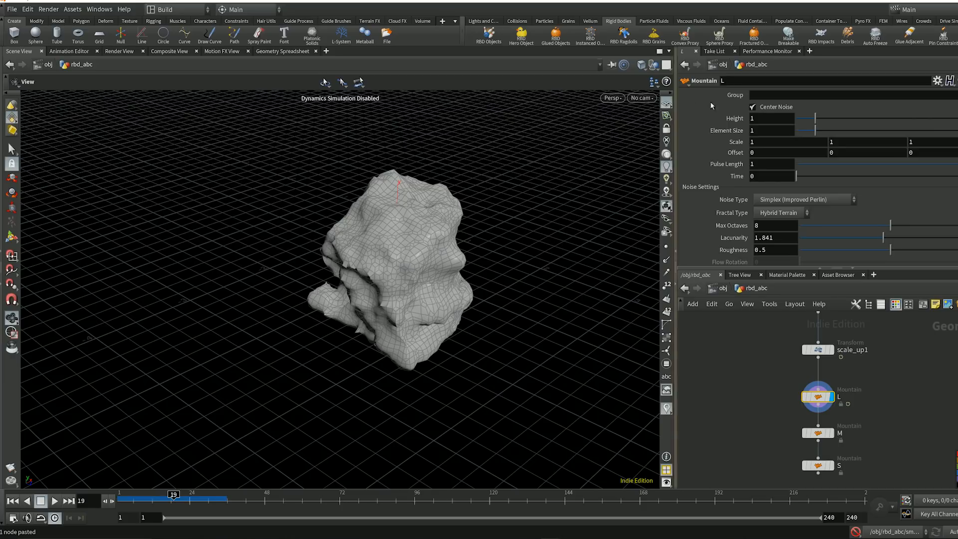
pyautogui.click(770, 118)
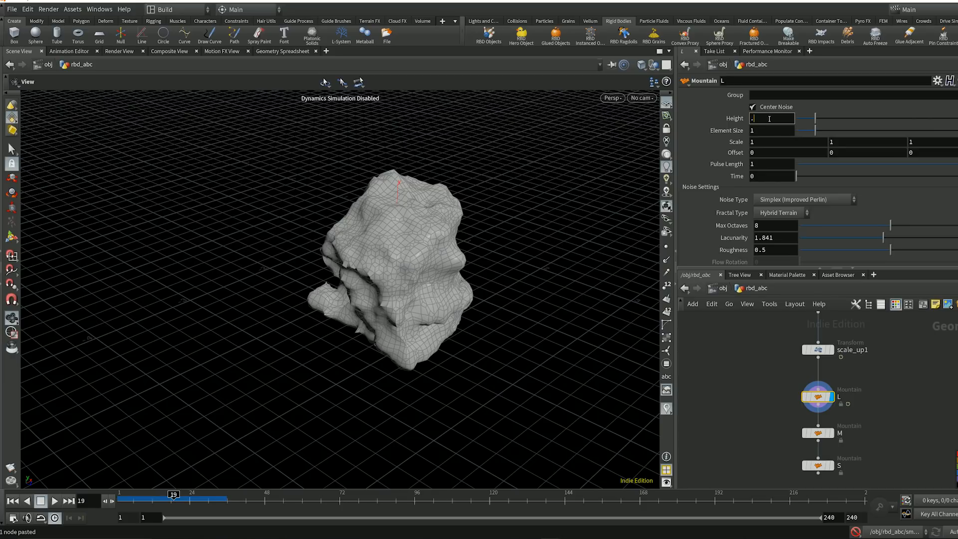
pyautogui.press('Return')
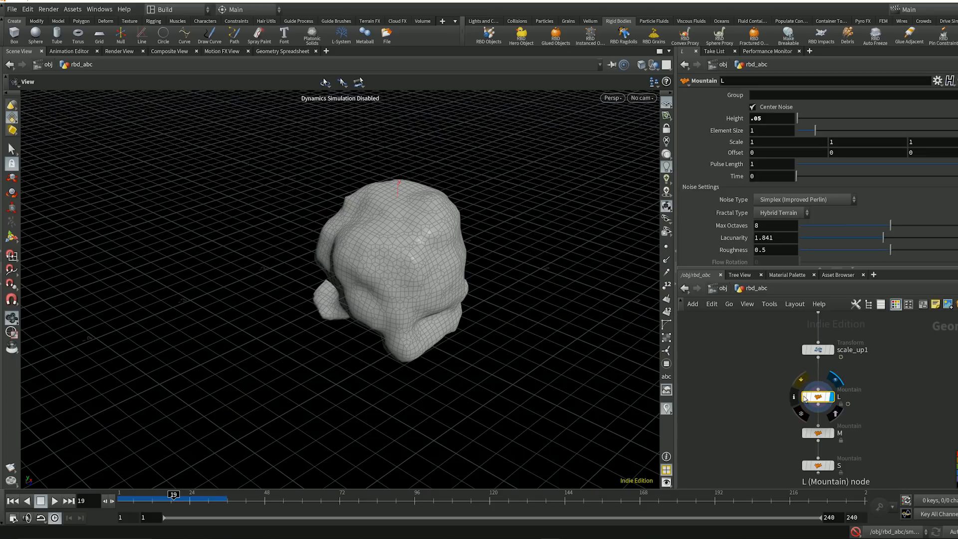
# Insert a Subdivide node above scale_up1 and set its depth to 2.
pyautogui.moveTo(782, 429); pyautogui.dragTo(777, 387, button='middle')
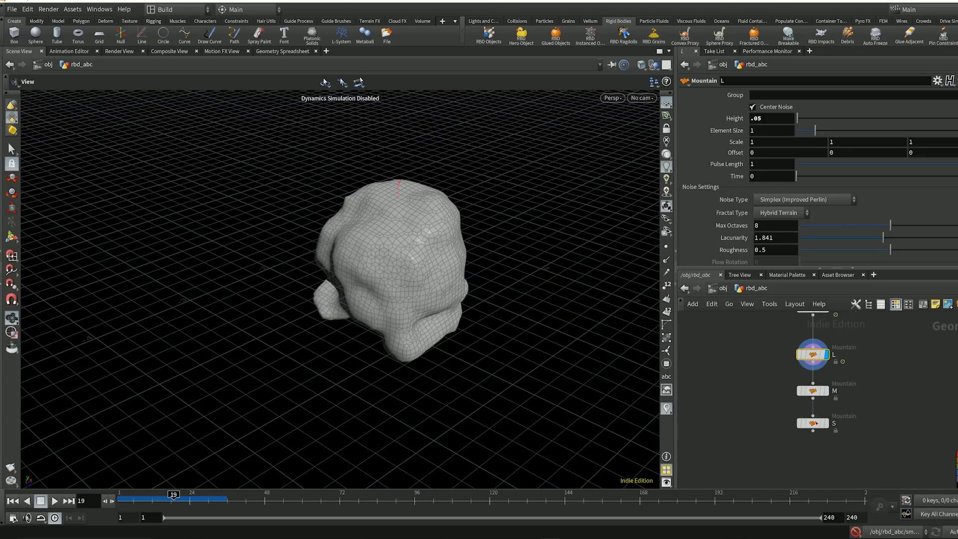
pyautogui.moveTo(765, 357); pyautogui.dragTo(791, 399, button='middle')
pyautogui.press('Tab')
pyautogui.write('s')
pyautogui.press('BackSpace')
pyautogui.press('Escape')
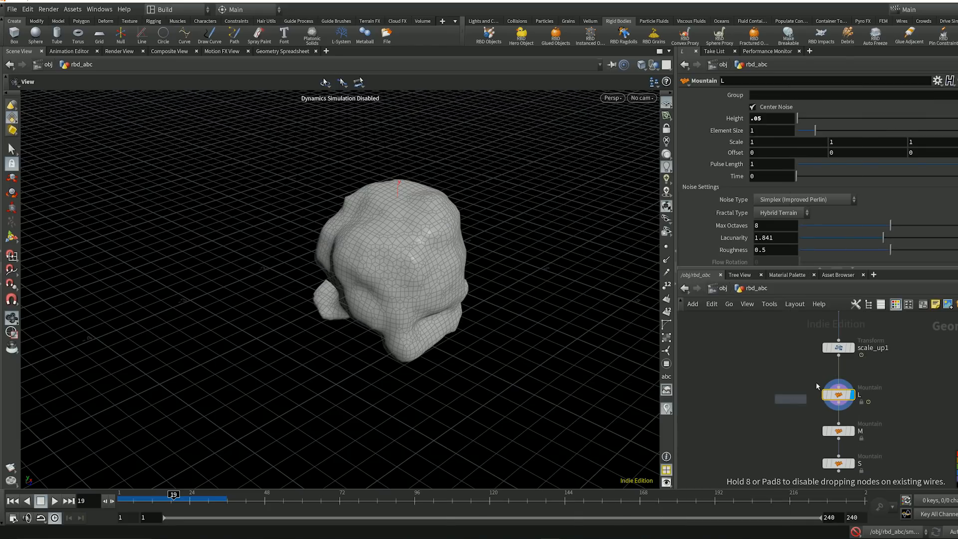
pyautogui.click(839, 325)
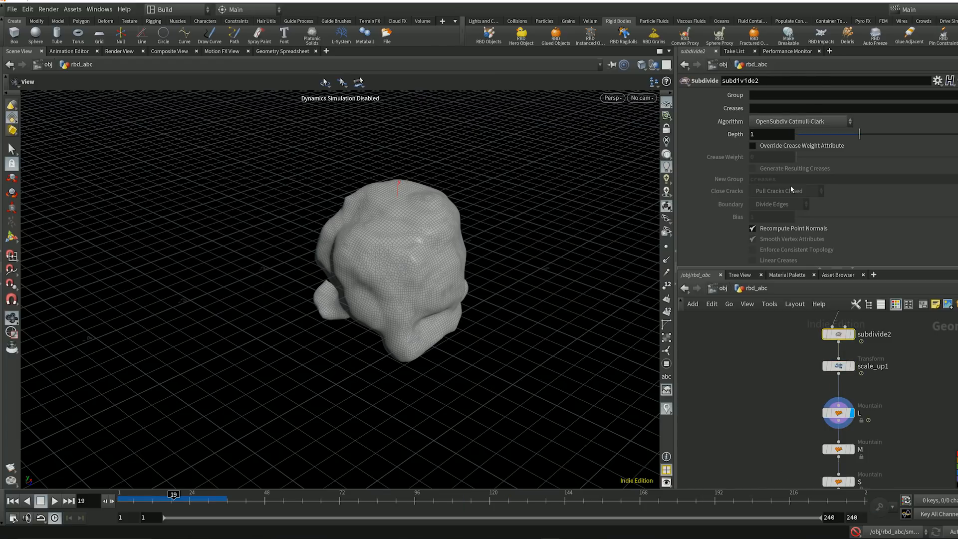
pyautogui.press('BackSpace')
pyautogui.write('2')
pyautogui.press('Return')
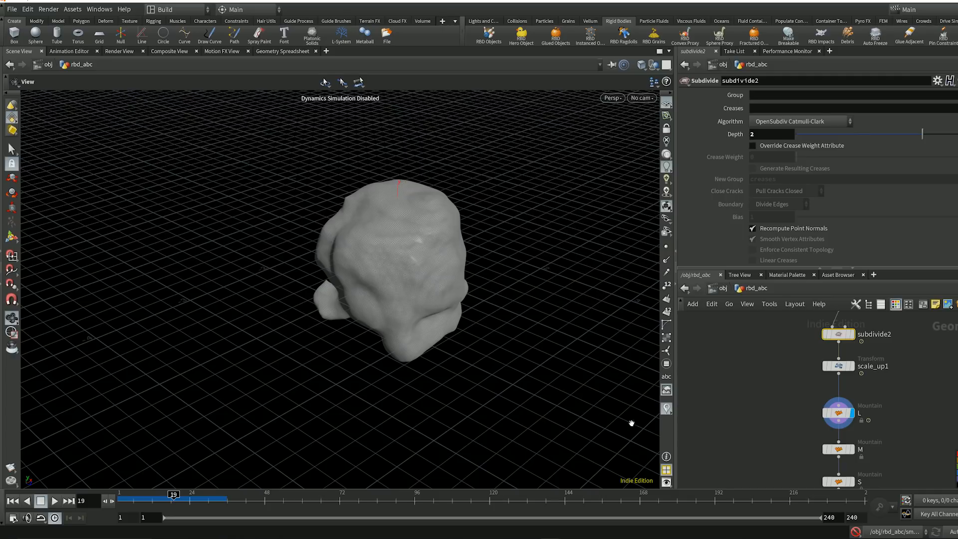
# Display the Mountain node M and set its height to .05 and element size to .5.
pyautogui.moveTo(755, 431); pyautogui.dragTo(740, 364, button='middle')
pyautogui.moveTo(810, 348)
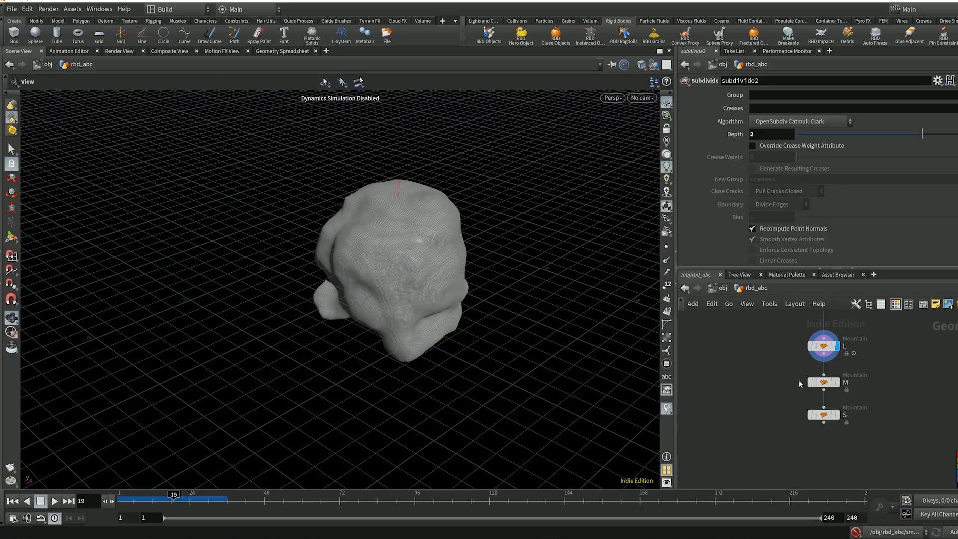
pyautogui.click(840, 385)
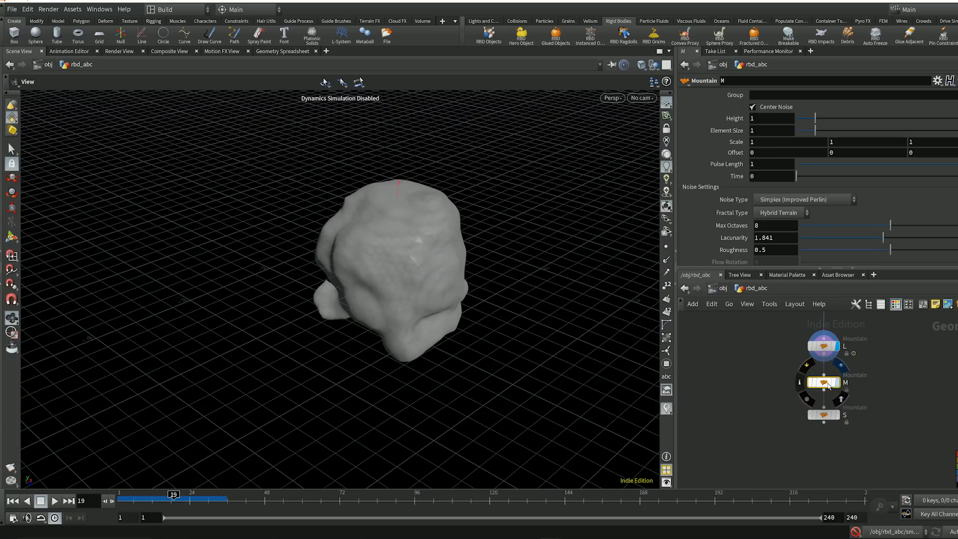
pyautogui.click(838, 383)
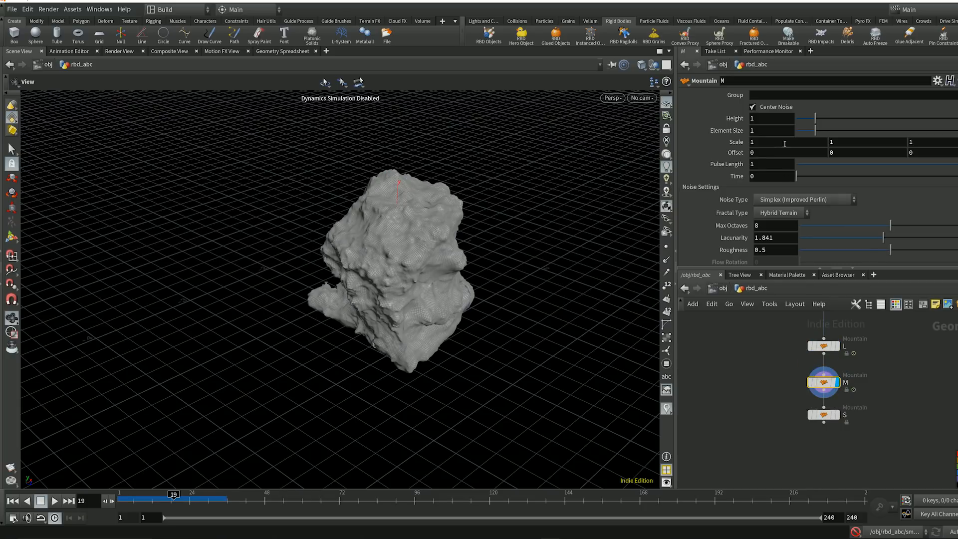
pyautogui.click(772, 120)
pyautogui.press('Return')
pyautogui.click(771, 131)
pyautogui.write('.5')
pyautogui.press('Return')
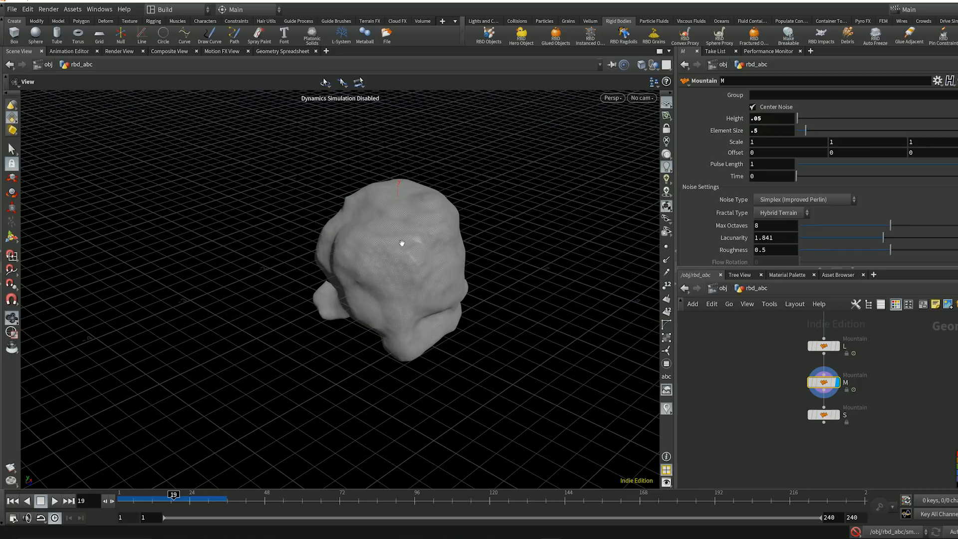
# Display the Mountain node S and set its height to .025 and element size to .25.
pyautogui.click(832, 414)
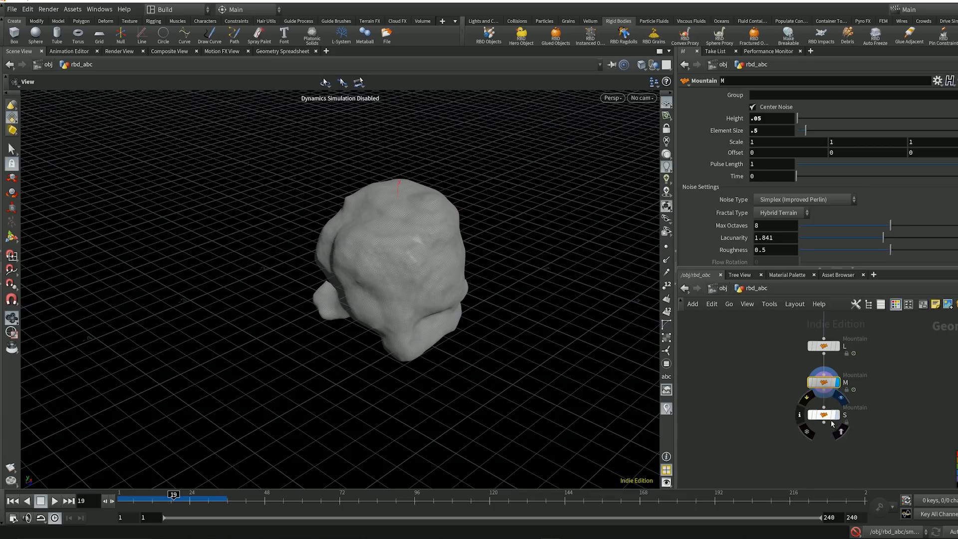
pyautogui.click(765, 121)
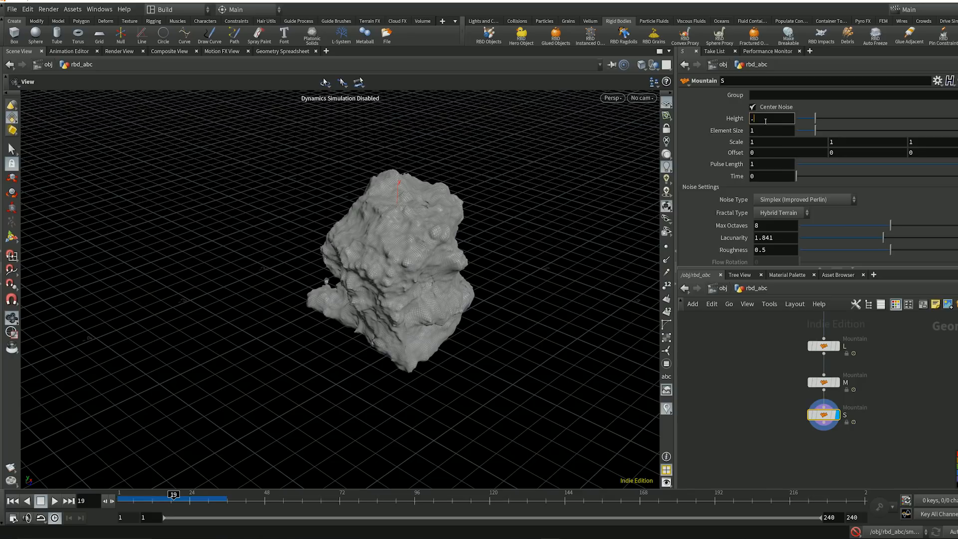
pyautogui.write('.025')
pyautogui.press('Return')
pyautogui.click(768, 130)
pyautogui.write('.25')
pyautogui.press('Return')
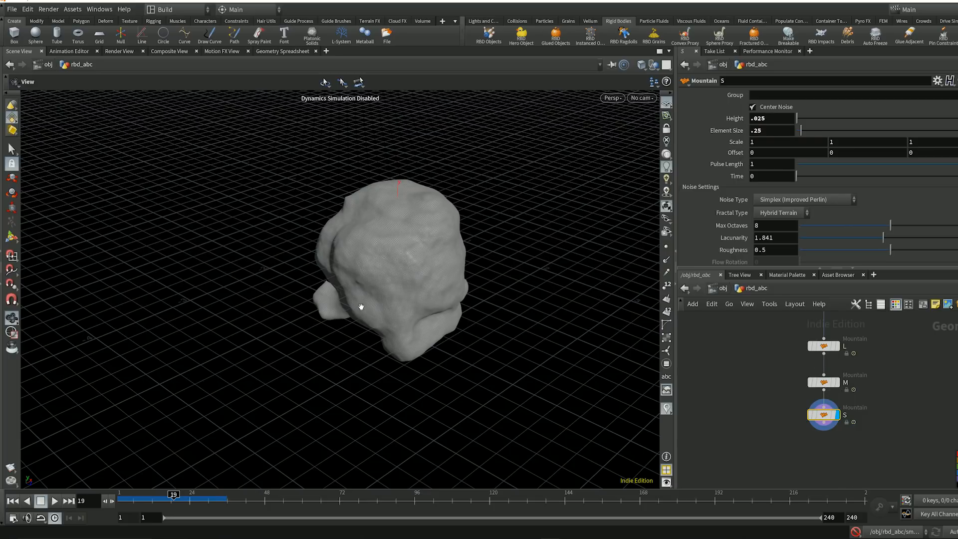
pyautogui.moveTo(415, 268); pyautogui.dragTo(540, 301)
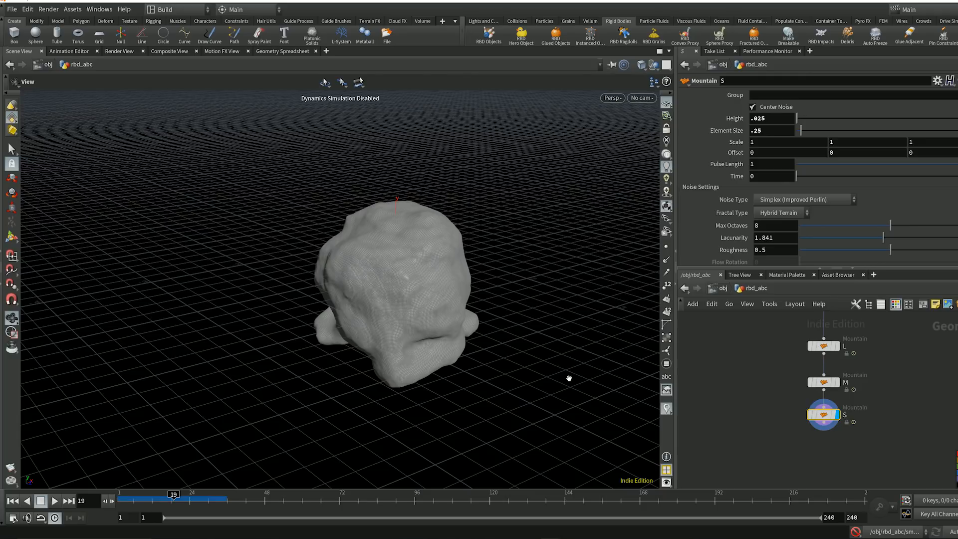
# Add a Normal node after the Mountain node S and display it.
pyautogui.moveTo(759, 410); pyautogui.dragTo(743, 368, button='middle')
pyautogui.click(810, 420)
pyautogui.press('Tab')
pyautogui.write('no')
pyautogui.press('Return')
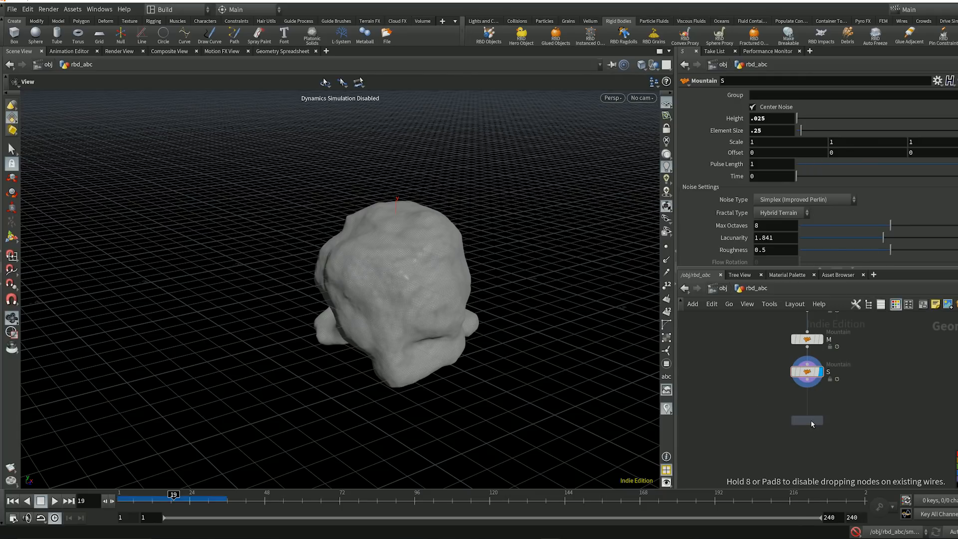
pyautogui.click(810, 420)
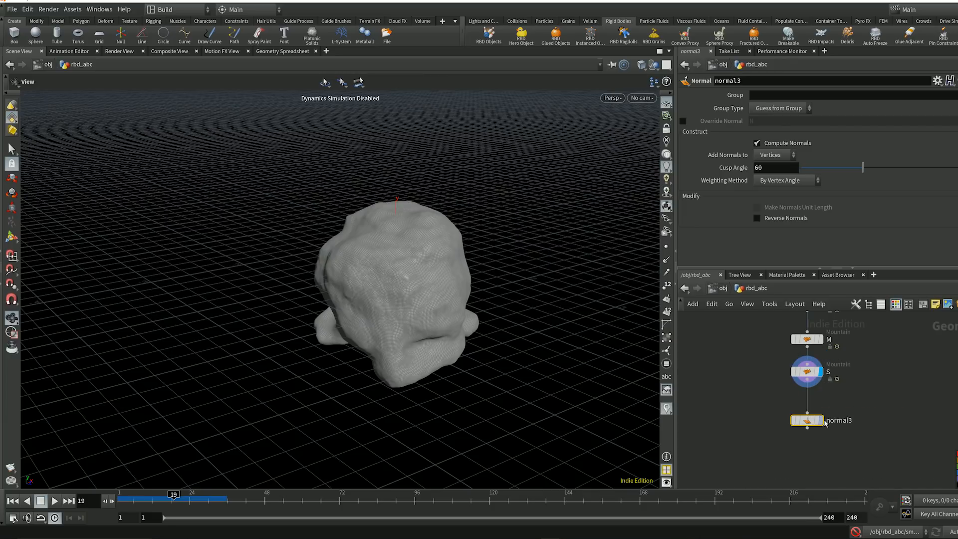
pyautogui.click(821, 421)
pyautogui.moveTo(782, 461); pyautogui.dragTo(780, 423, button='middle')
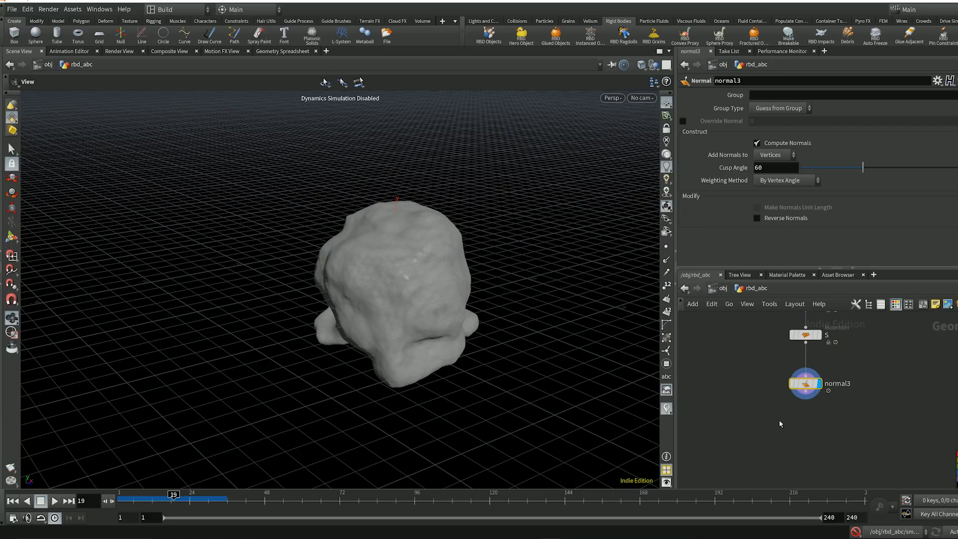
# Delete the Subdivide node above scale_up1.
pyautogui.moveTo(767, 352); pyautogui.dragTo(752, 420, button='middle')
pyautogui.click(811, 345)
pyautogui.press('Delete')
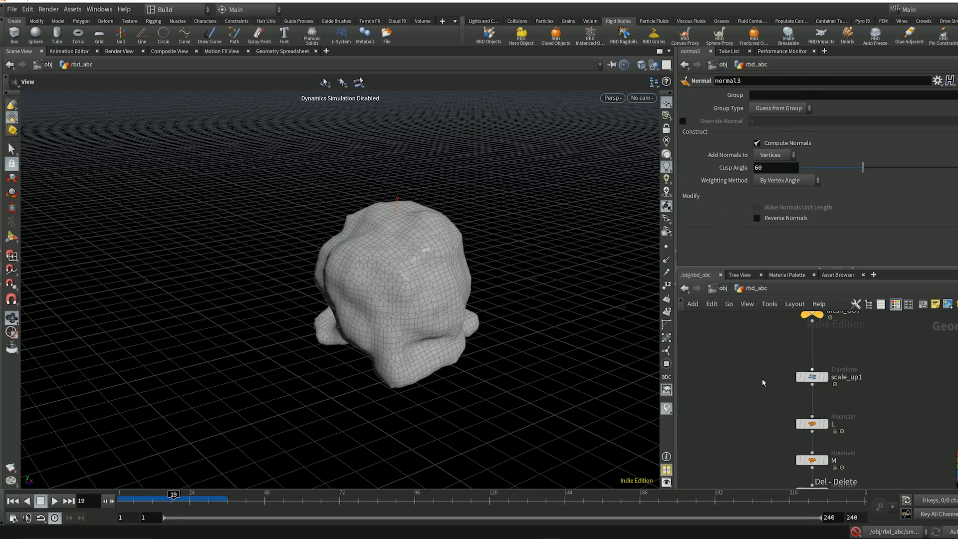
# Place a Null node below normal3 and rename it to_rbd_OUT.
pyautogui.moveTo(759, 451); pyautogui.dragTo(753, 373, button='middle')
pyautogui.moveTo(758, 430); pyautogui.dragTo(758, 407, button='middle')
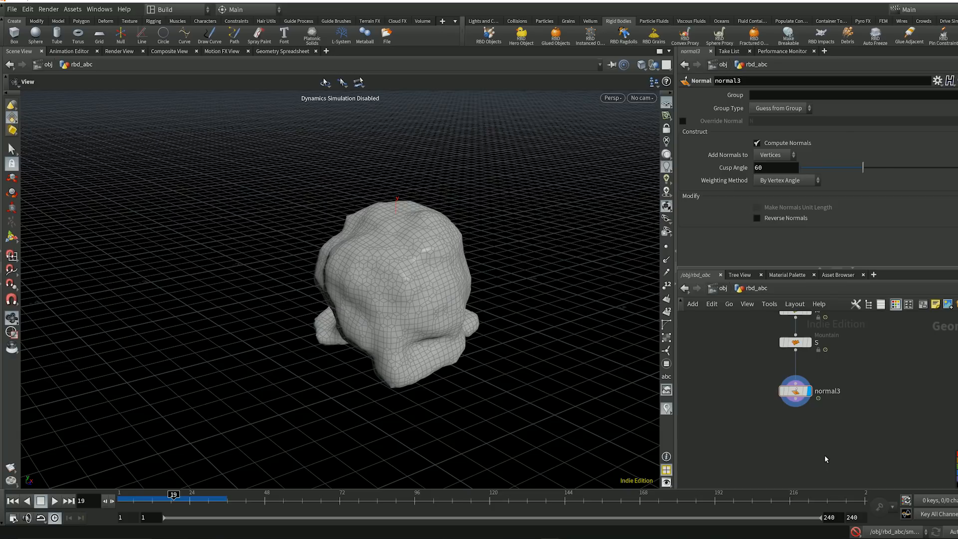
pyautogui.press('Tab')
pyautogui.write('null')
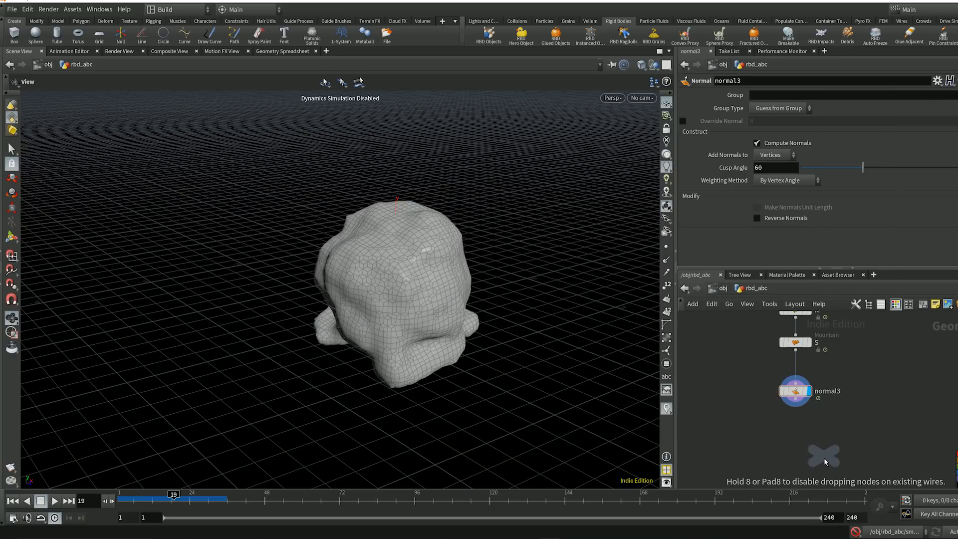
pyautogui.click(789, 442)
pyautogui.doubleClick(811, 442)
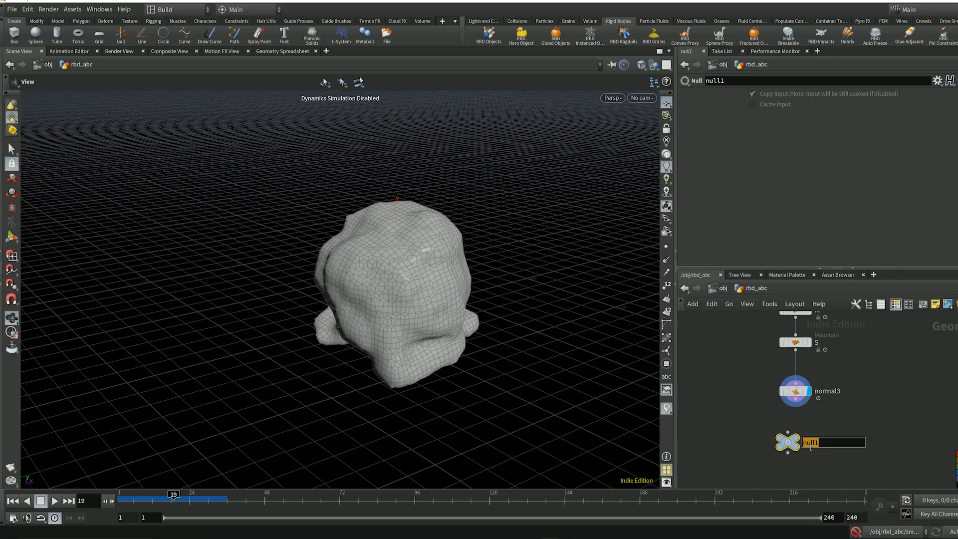
pyautogui.write('torbd_OUT')
pyautogui.press('Return')
pyautogui.doubleClick(807, 441)
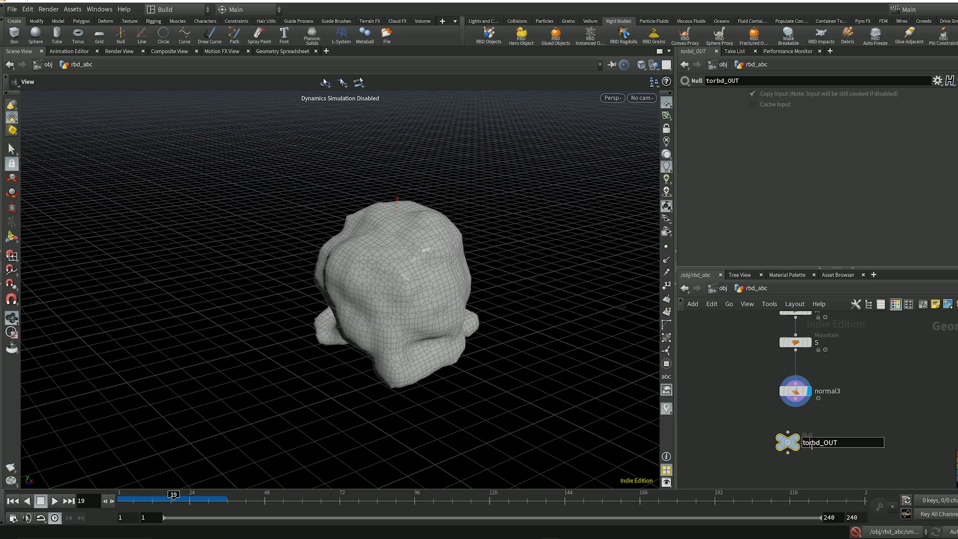
pyautogui.write('_')
pyautogui.press('Return')
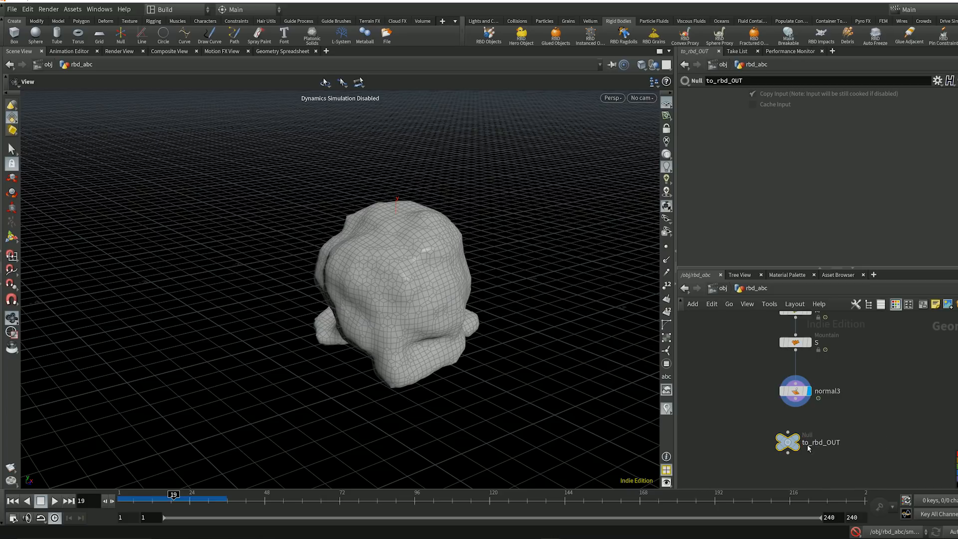
# Connect normal3 to the to_rbd_OUT null, display the null and color it orange.
pyautogui.moveTo(795, 398); pyautogui.dragTo(831, 462)
pyautogui.click(803, 428)
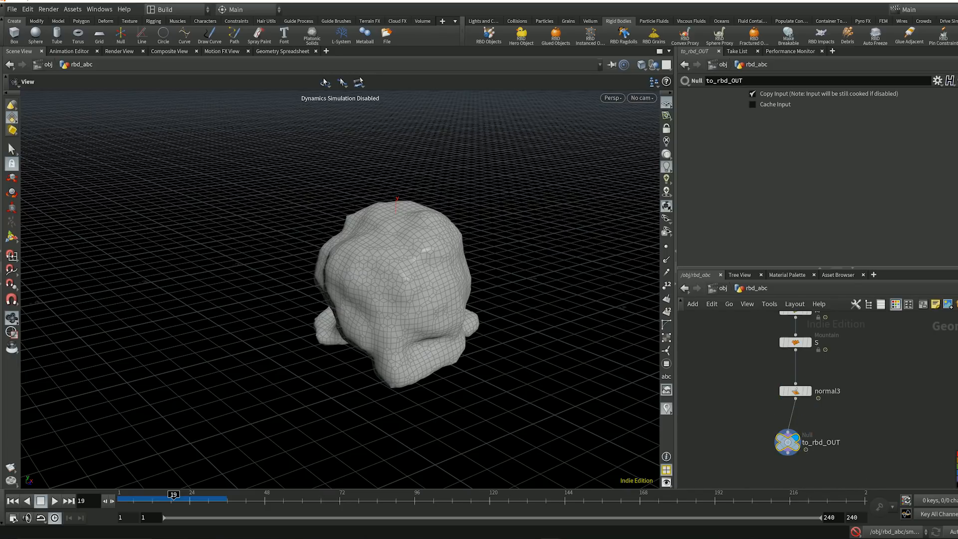
pyautogui.moveTo(863, 453); pyautogui.dragTo(863, 439, button='middle')
pyautogui.moveTo(792, 431); pyautogui.dragTo(800, 421)
pyautogui.moveTo(810, 459); pyautogui.dragTo(799, 415, button='middle')
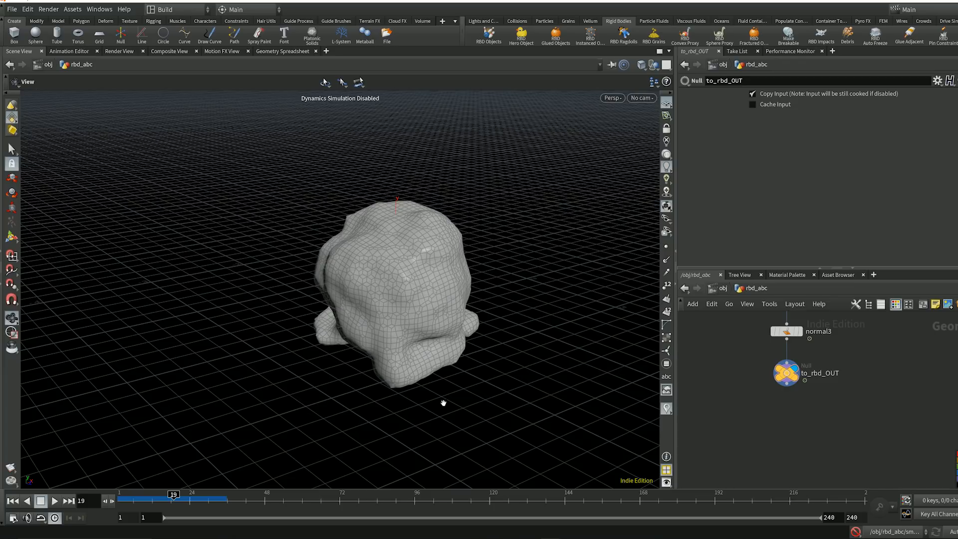
pyautogui.moveTo(798, 423); pyautogui.dragTo(791, 478, button='middle')
# Raise the mesh by setting the Y translation of scale_up1 to 1.1 and then 1.5.
pyautogui.moveTo(424, 344); pyautogui.dragTo(372, 279)
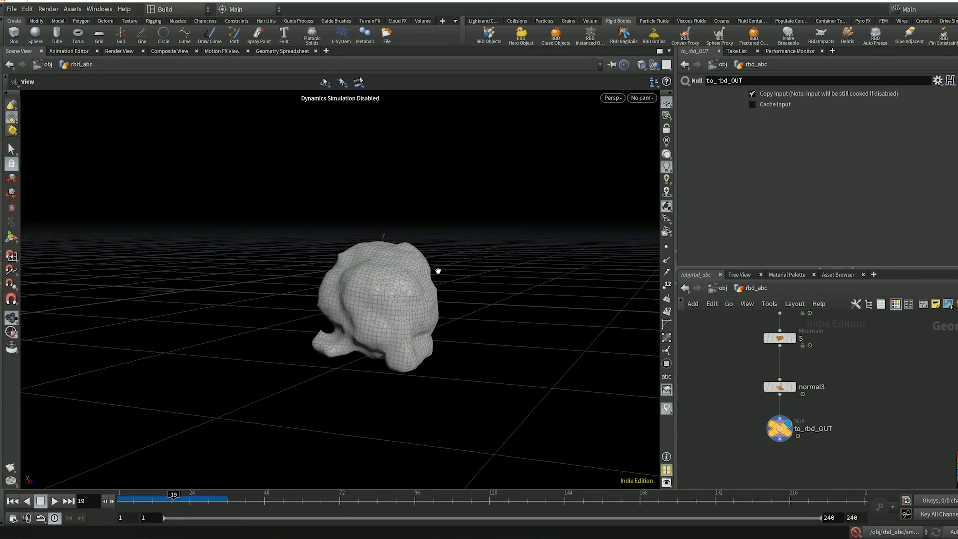
pyautogui.scroll(5, 878, 364)
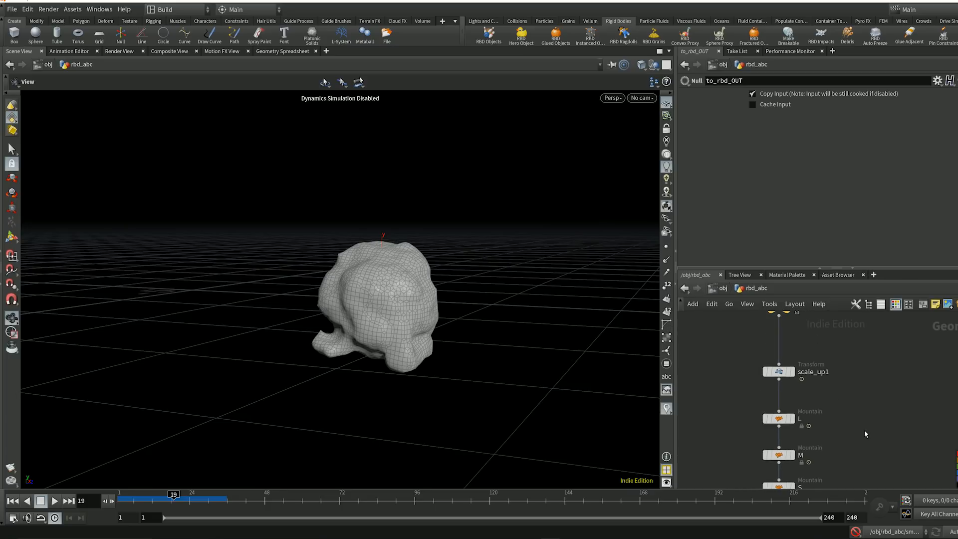
pyautogui.click(801, 379)
pyautogui.click(860, 135)
pyautogui.write('1.1')
pyautogui.press('Return')
pyautogui.click(860, 135)
pyautogui.write('1.5')
pyautogui.press('Return')
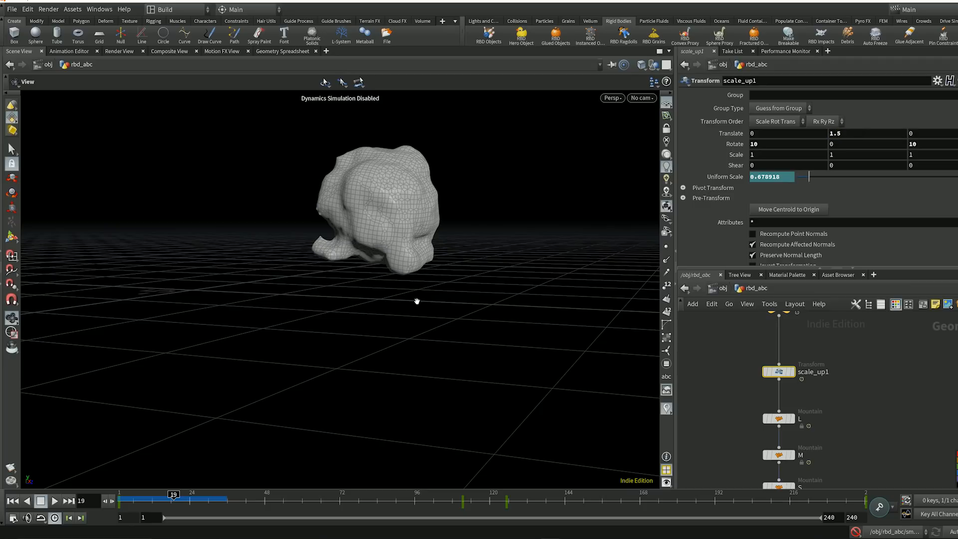
# Check the mesh's ground clearance in the front and right views and set scale_up1's Y translation to 1.7.
pyautogui.moveTo(408, 227); pyautogui.dragTo(439, 239)
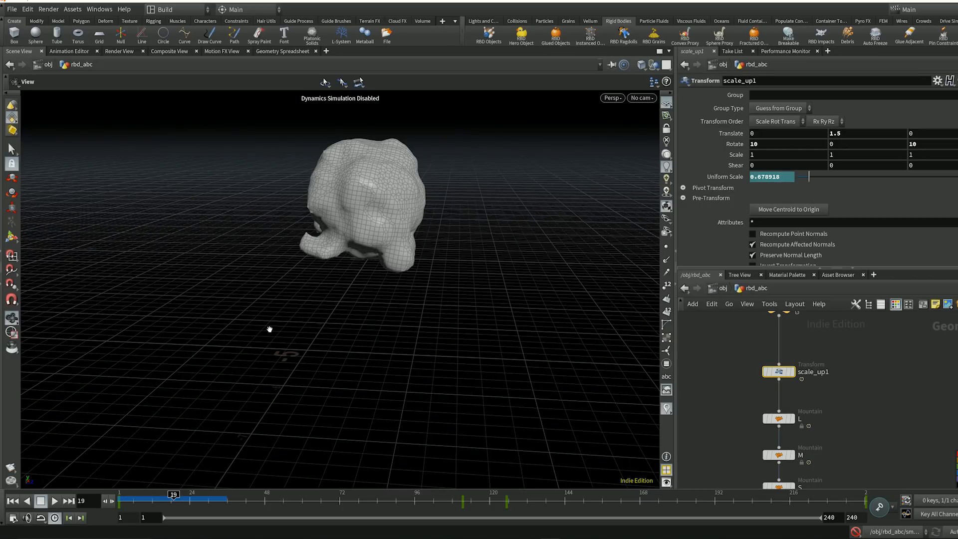
pyautogui.hotkey('space', '3')
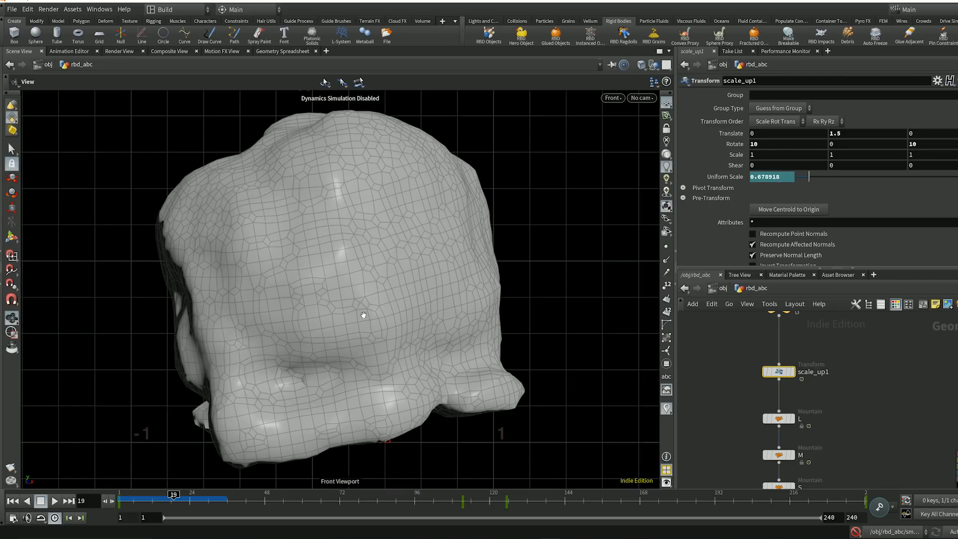
pyautogui.hotkey('space', '4')
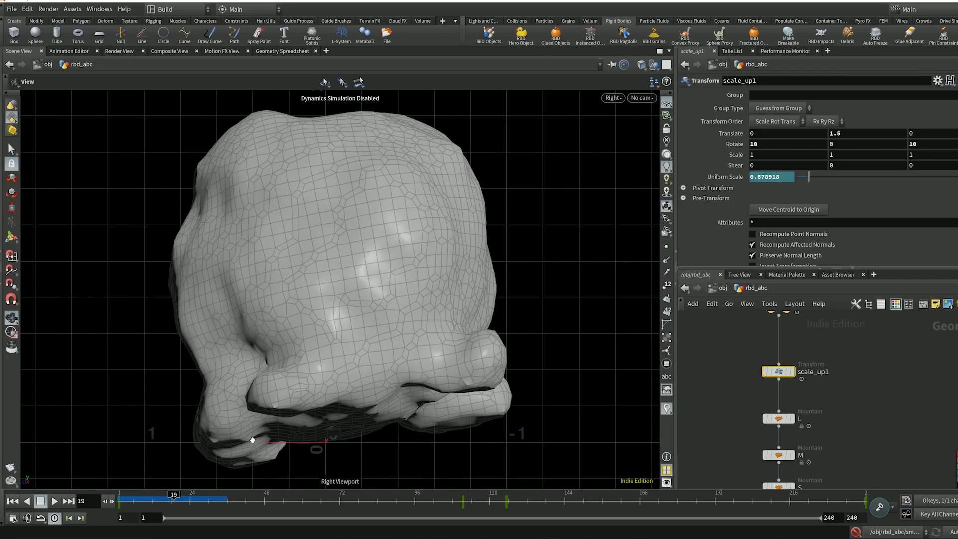
pyautogui.click(848, 135)
pyautogui.press('BackSpace')
pyautogui.write('6')
pyautogui.press('Return')
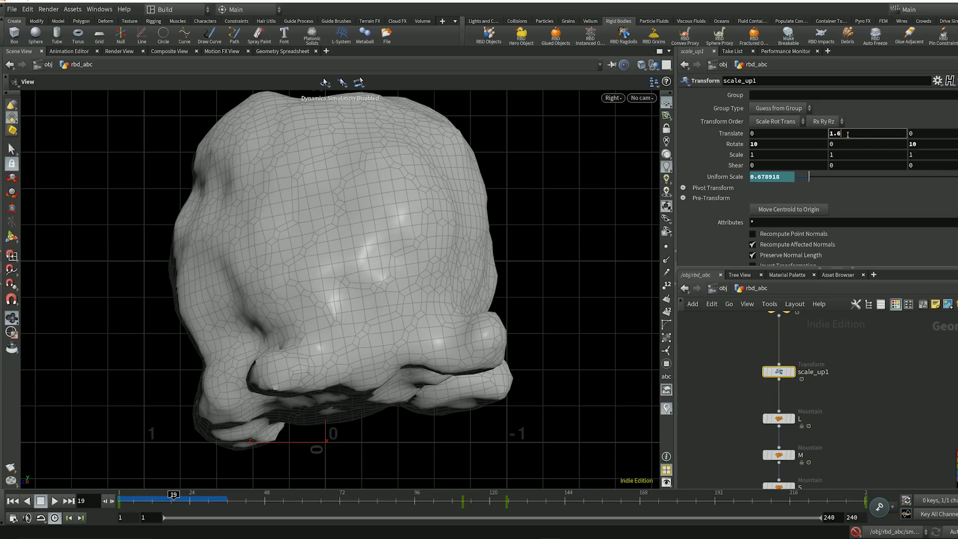
pyautogui.press('BackSpace')
pyautogui.write('7')
pyautogui.press('Return')
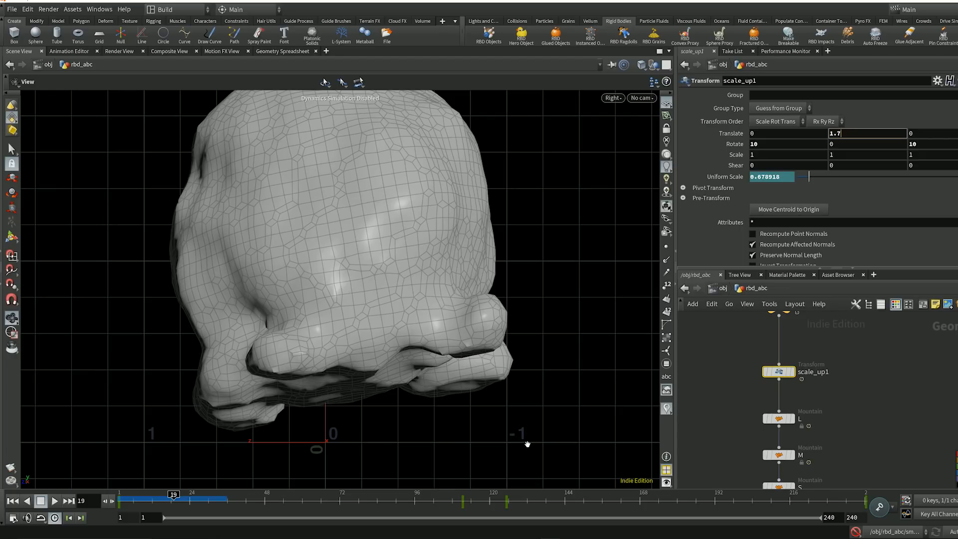
pyautogui.click(495, 376)
pyautogui.hotkey('space', '1')
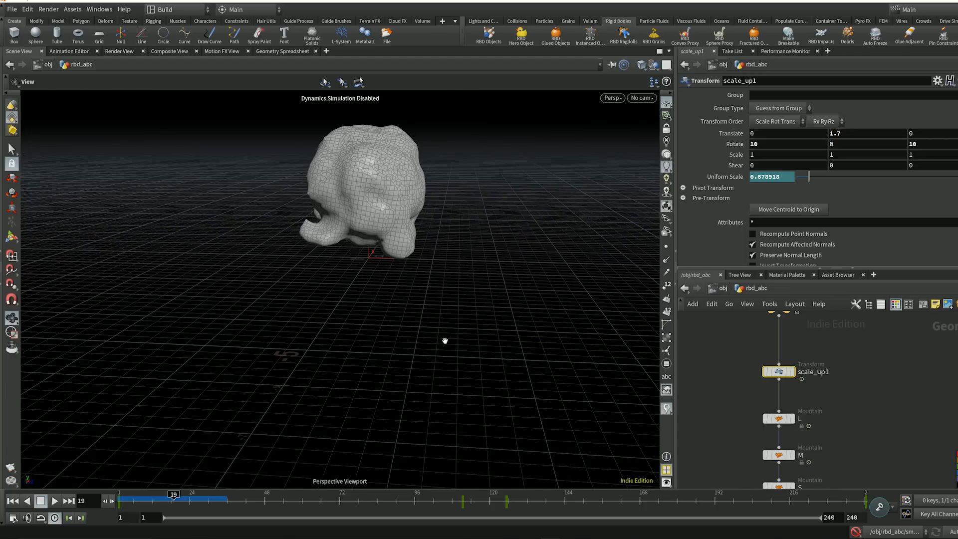
pyautogui.moveTo(396, 228); pyautogui.dragTo(402, 286)
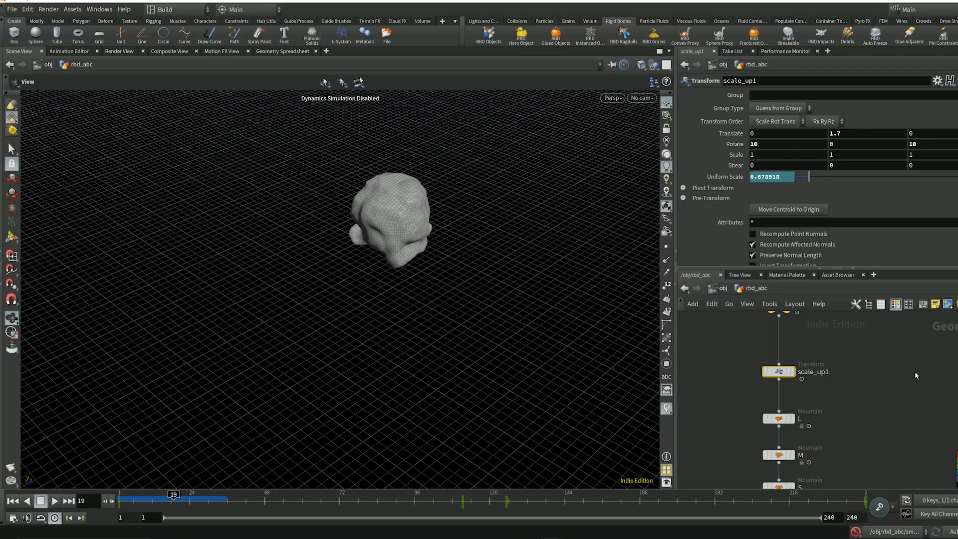
# Add a DOP Network node below the to_rbd_OUT null.
pyautogui.click(875, 418)
pyautogui.moveTo(835, 403); pyautogui.dragTo(848, 331, button='middle')
pyautogui.moveTo(869, 400); pyautogui.dragTo(871, 316, button='middle')
pyautogui.moveTo(876, 444); pyautogui.dragTo(878, 417, button='middle')
pyautogui.press('Tab')
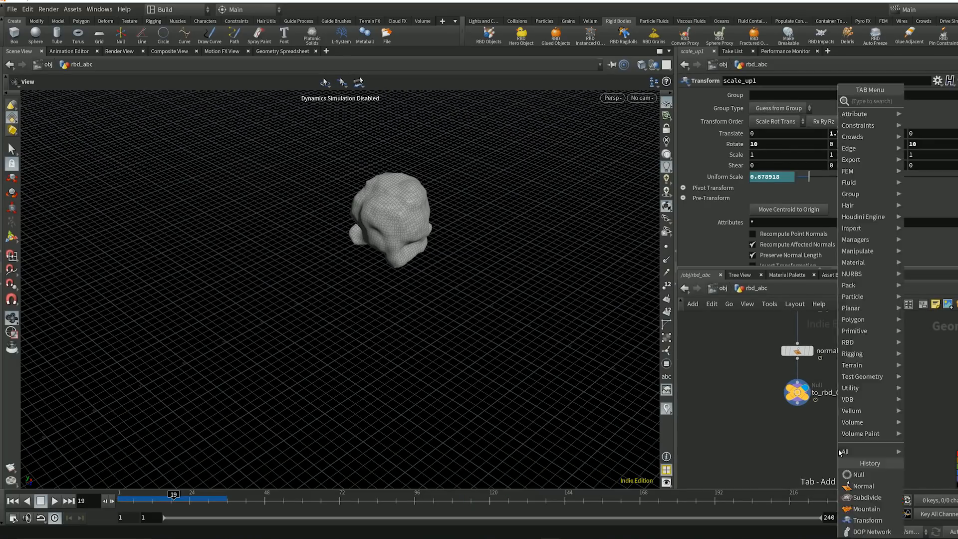
pyautogui.write('dop')
pyautogui.press('Down')
pyautogui.press('Down')
pyautogui.press('Down')
pyautogui.press('Down')
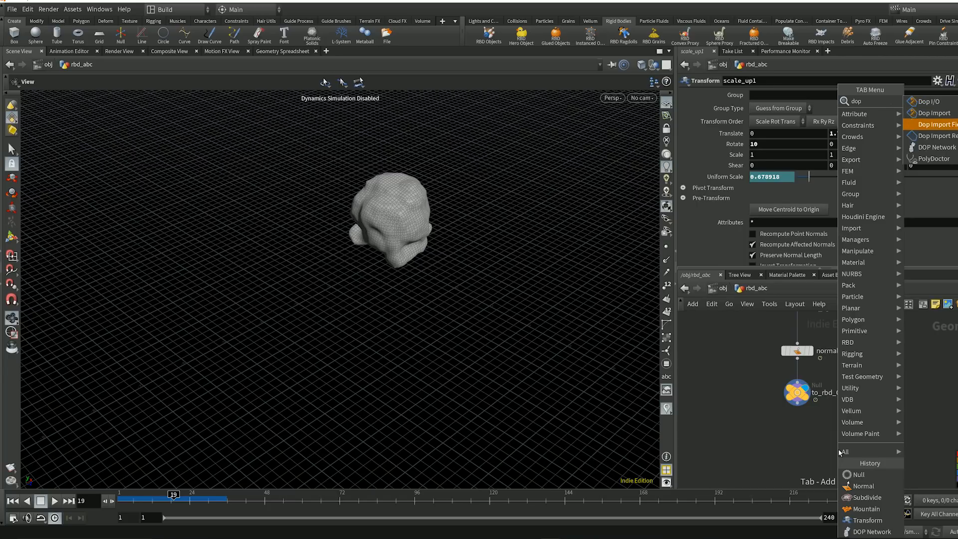
pyautogui.press('Return')
pyautogui.click(823, 448)
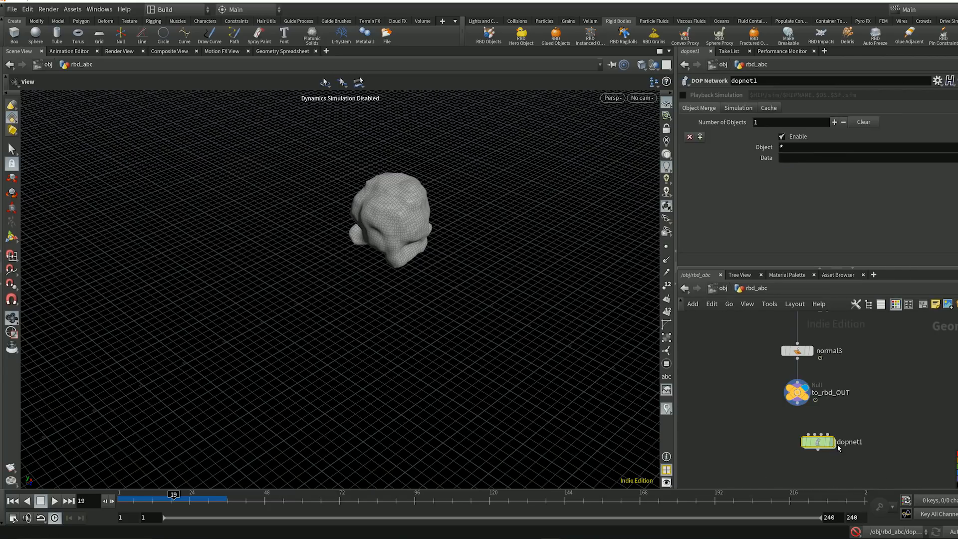
# Rename the new DOP network rbd_dopnetwork and align it directly beneath to_rbd_OUT.
pyautogui.doubleClick(851, 443)
pyautogui.write('rbd_')
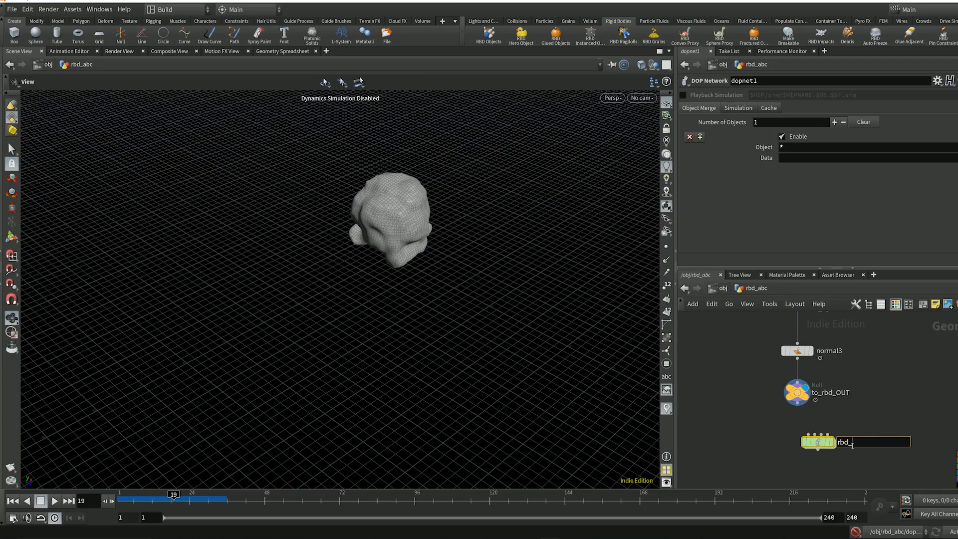
pyautogui.write('dopnetwork')
pyautogui.press('Return')
pyautogui.moveTo(817, 441); pyautogui.dragTo(797, 443)
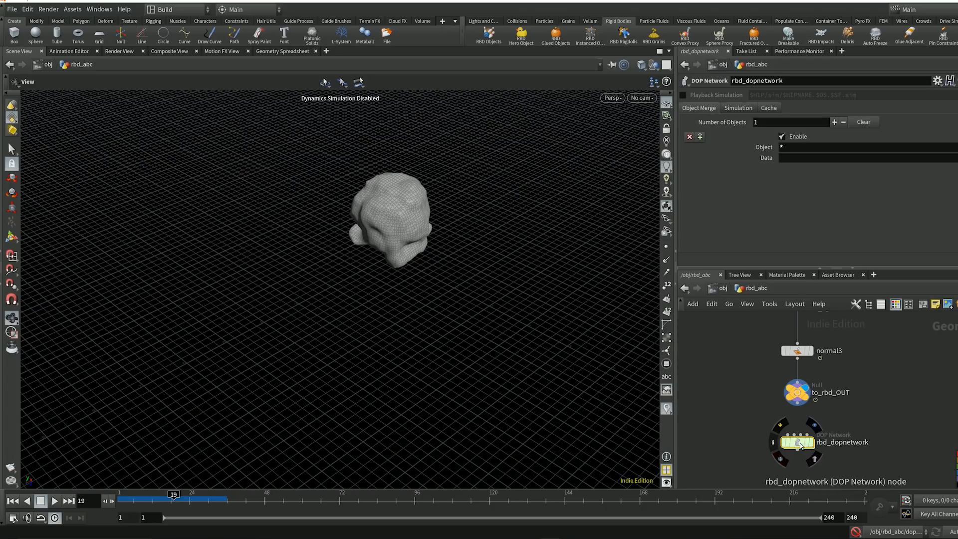
# Go inside rbd_dopnetwork and add an RBD Object node above the output node.
pyautogui.doubleClick(798, 443)
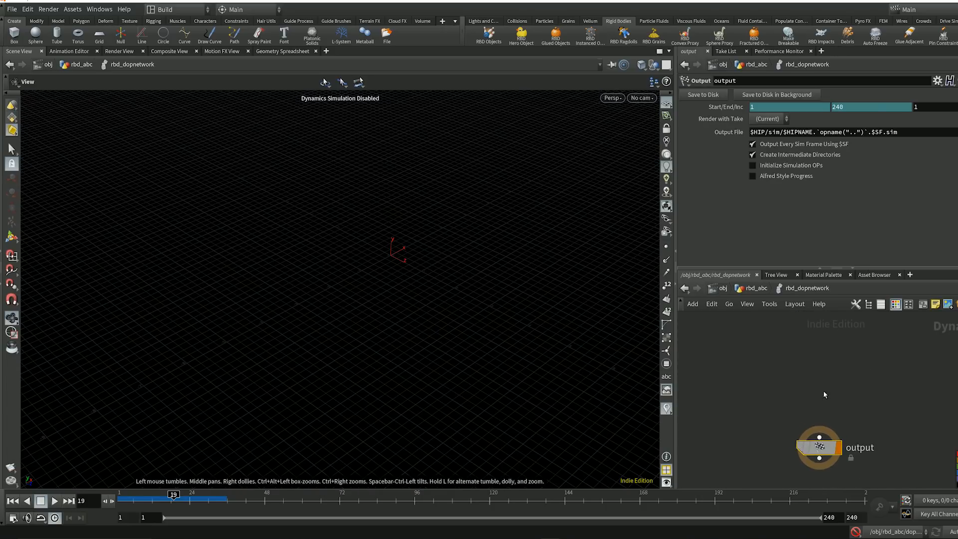
pyautogui.press('Tab')
pyautogui.write('r')
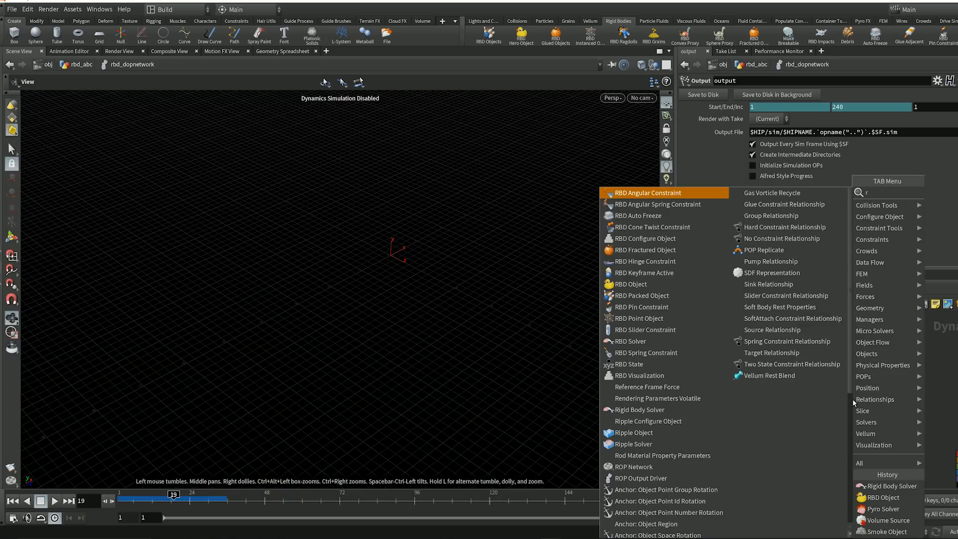
pyautogui.click(631, 284)
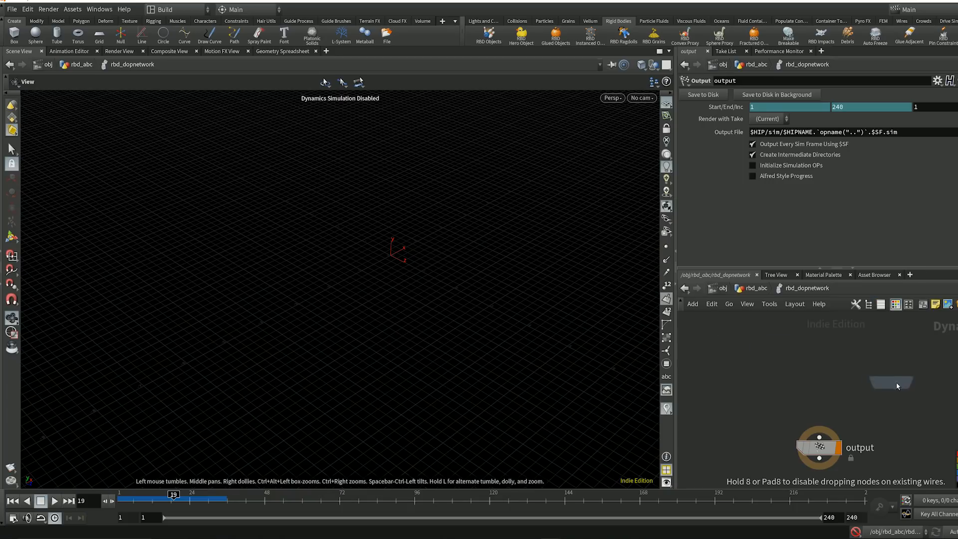
pyautogui.click(869, 370)
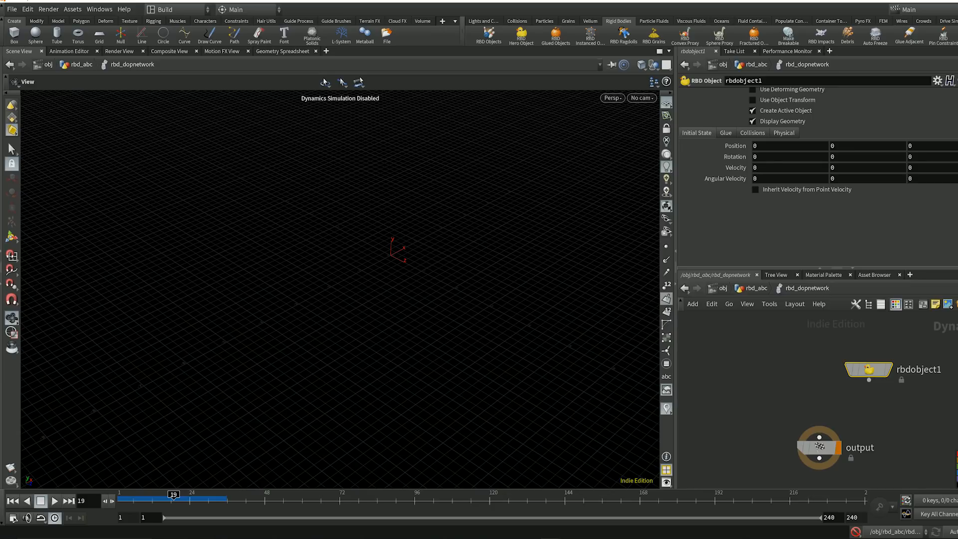
# Set rbdobject1's SOP Path to ../../to_rbd_OUT and enable Use Deforming Geometry and Use Object Transform.
pyautogui.scroll(3, 818, 174)
pyautogui.click(957, 151)
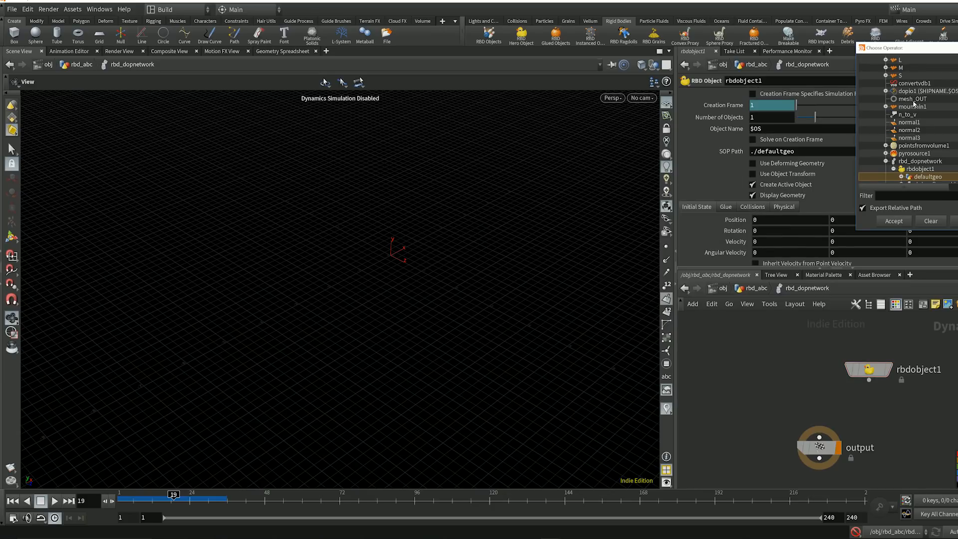
pyautogui.scroll(-3, 909, 104)
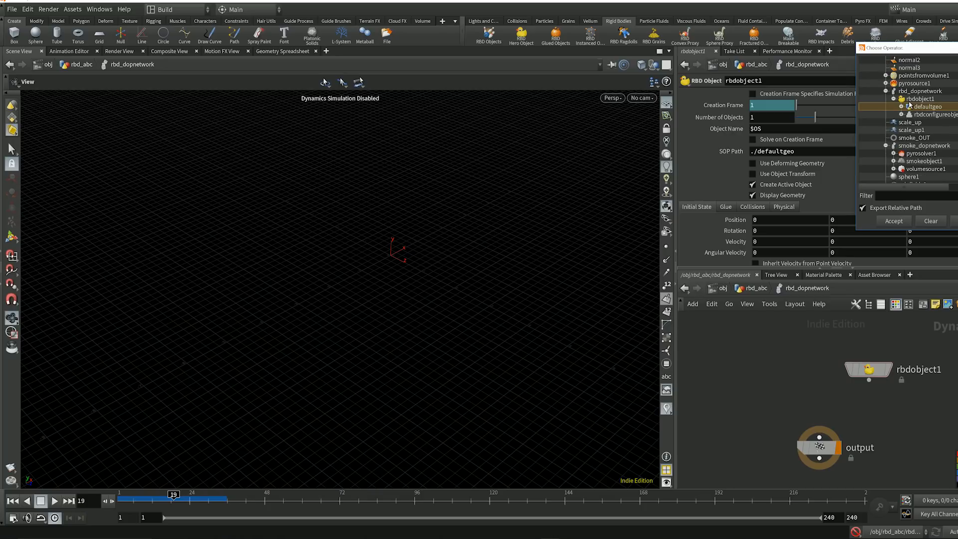
pyautogui.scroll(-3, 916, 141)
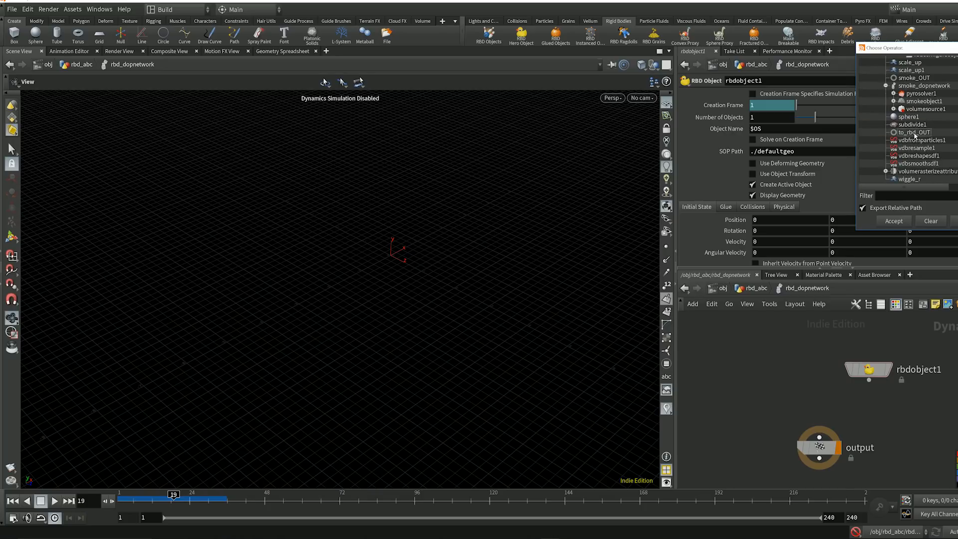
pyautogui.click(914, 132)
pyautogui.click(893, 221)
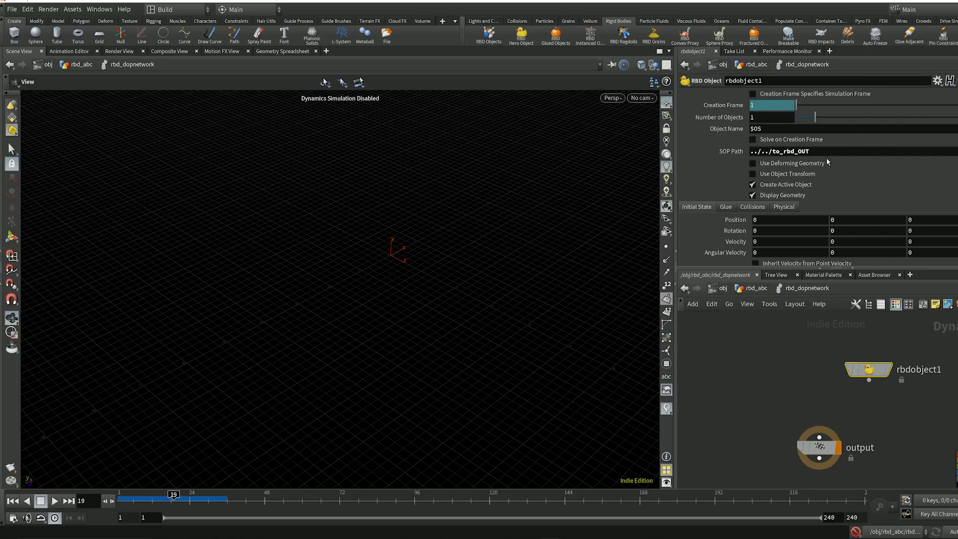
pyautogui.click(752, 163)
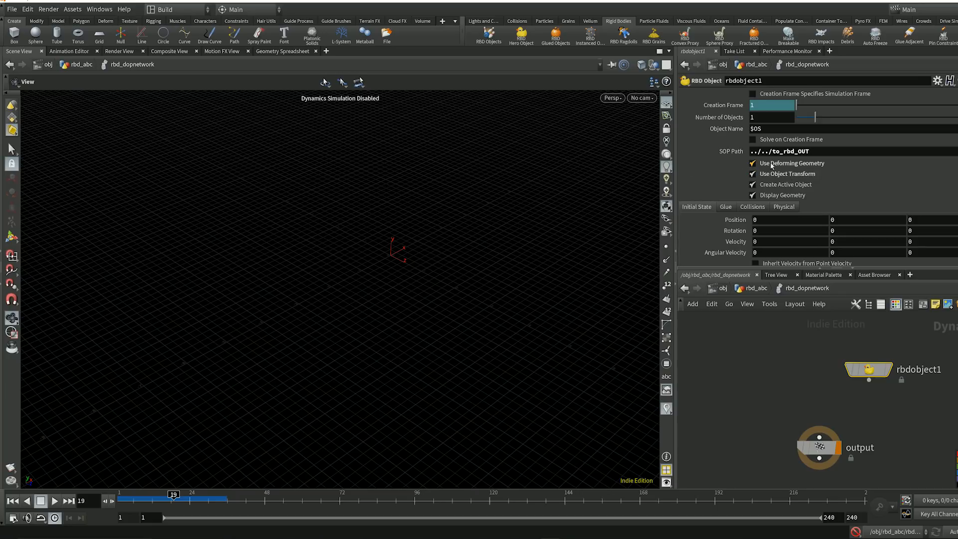
# Make room above the output node and place a Ground Plane node beside rbdobject1.
pyautogui.moveTo(813, 390); pyautogui.dragTo(815, 392)
pyautogui.moveTo(814, 378); pyautogui.dragTo(820, 343, button='middle')
pyautogui.moveTo(825, 413); pyautogui.dragTo(807, 450)
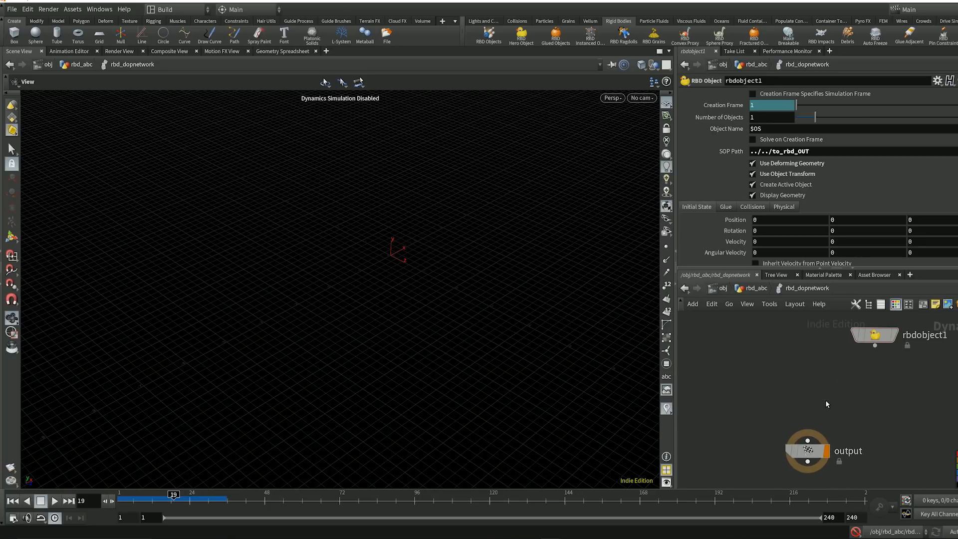
pyautogui.press('Tab')
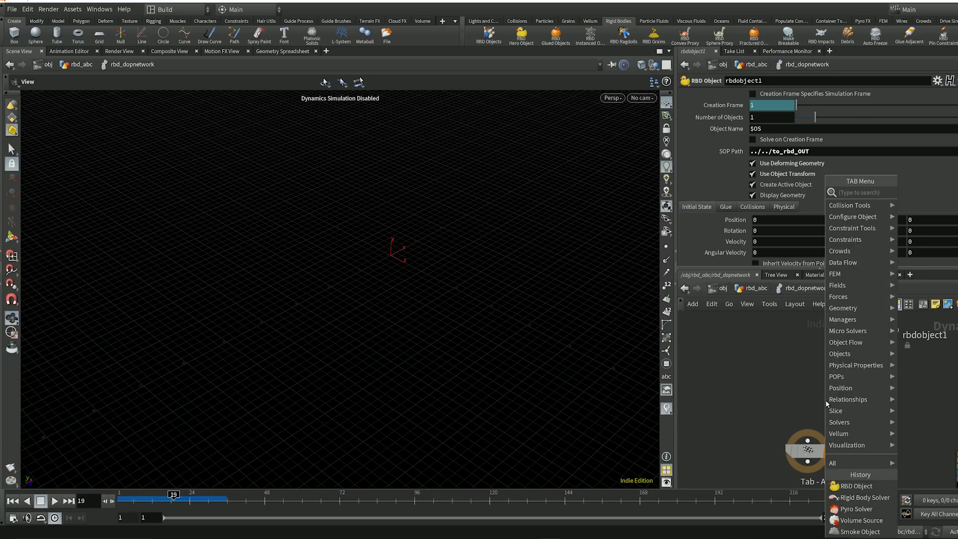
pyautogui.click(784, 381)
pyautogui.press('Tab')
pyautogui.write('groun')
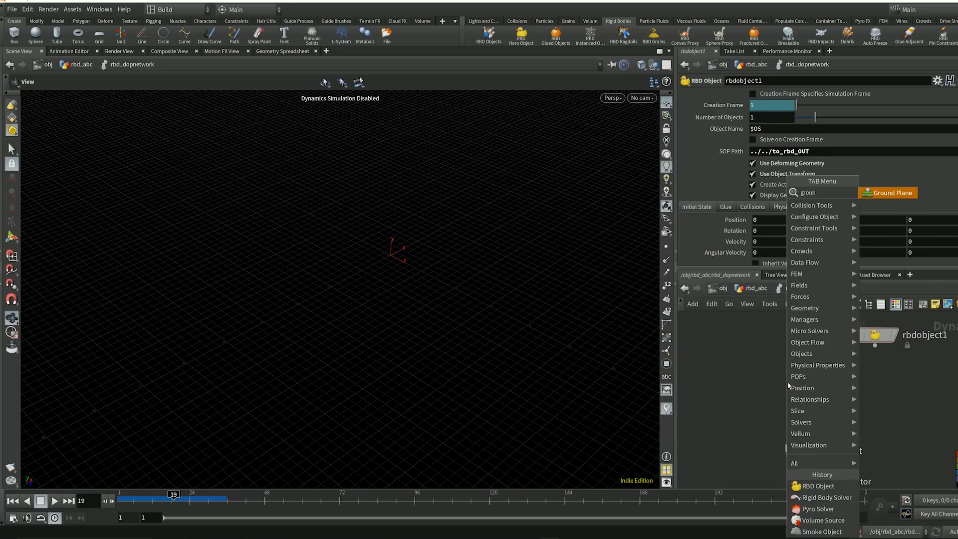
pyautogui.press('Return')
pyautogui.click(746, 343)
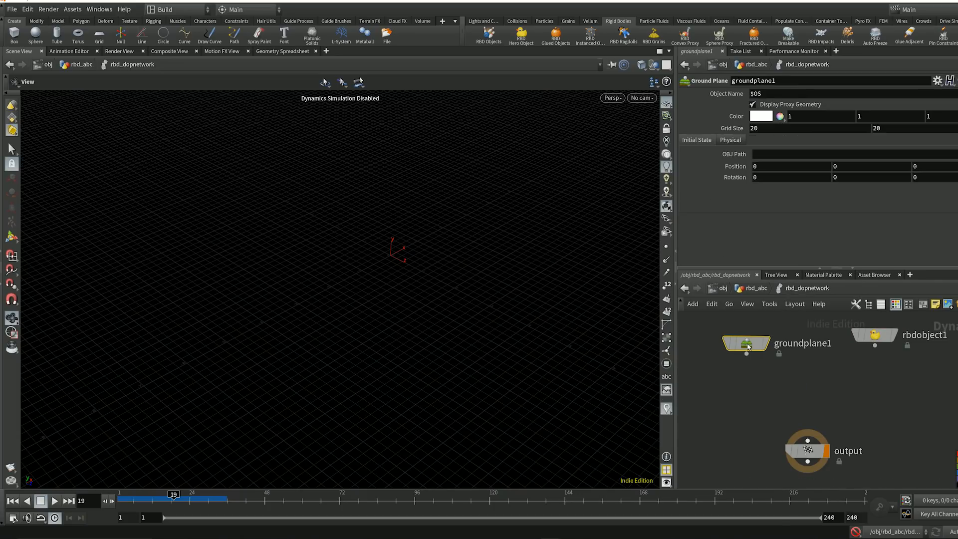
# Add a Static Solver below groundplane1 and connect the ground plane to its first input.
pyautogui.press('Tab')
pyautogui.write('stati')
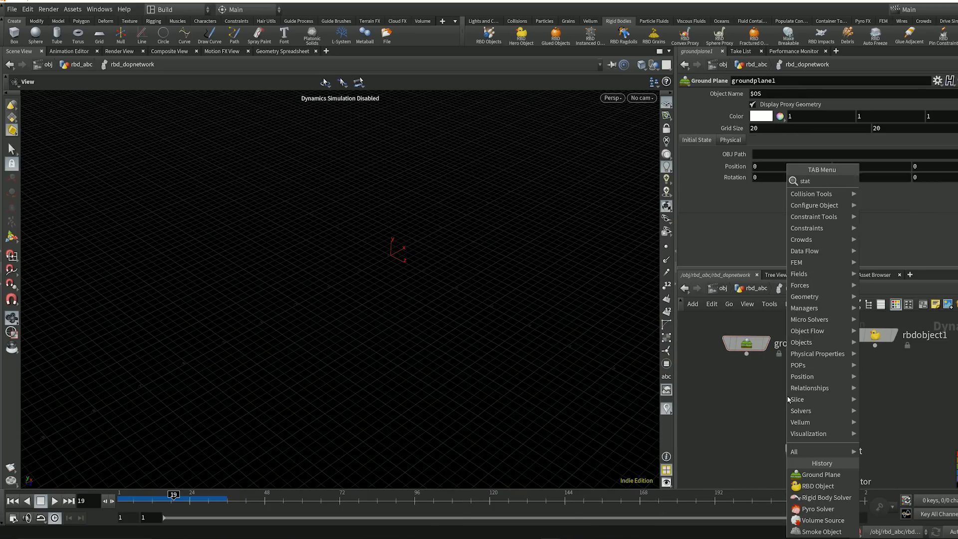
pyautogui.press('Down')
pyautogui.press('Return')
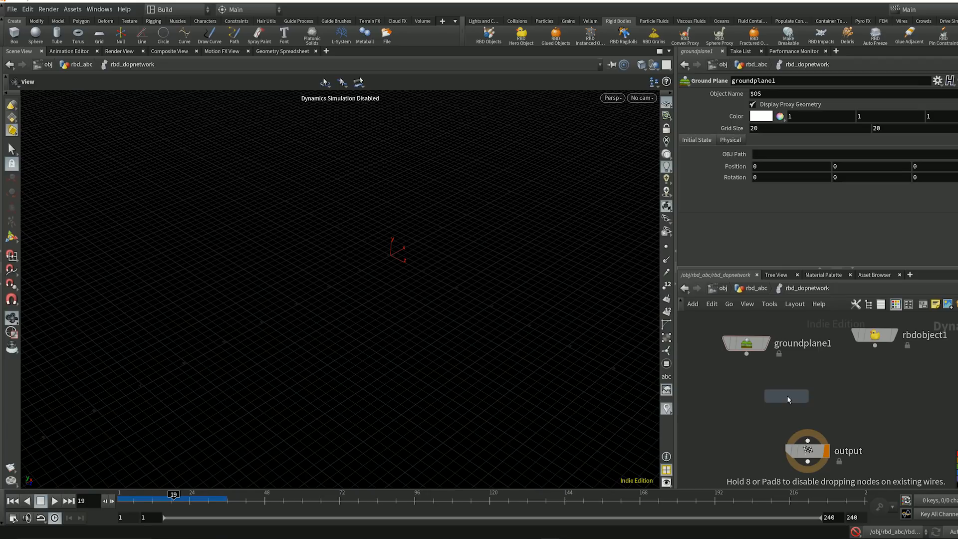
pyautogui.click(786, 396)
pyautogui.click(746, 354)
pyautogui.click(778, 385)
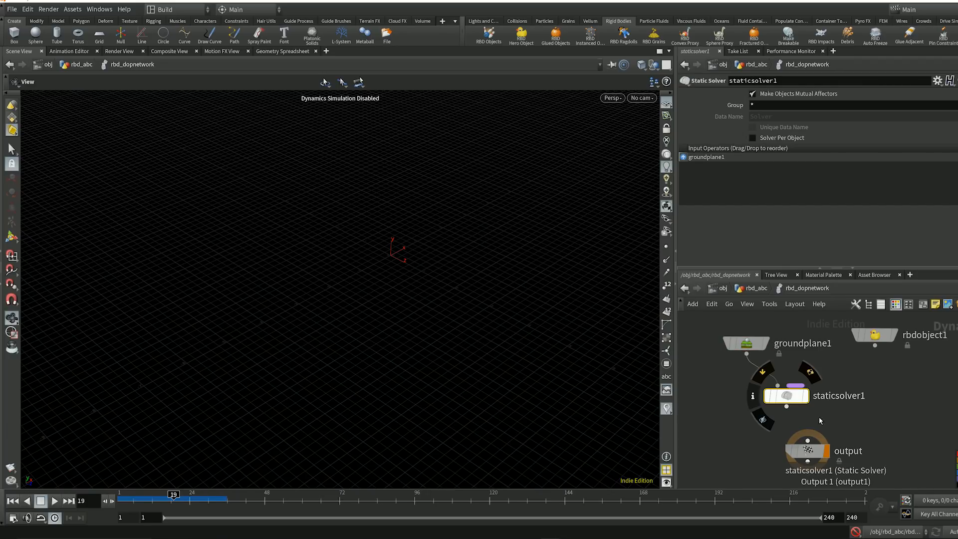
# Add a Merge node below rbdobject1, close to the output node.
pyautogui.press('Tab')
pyautogui.write('merg')
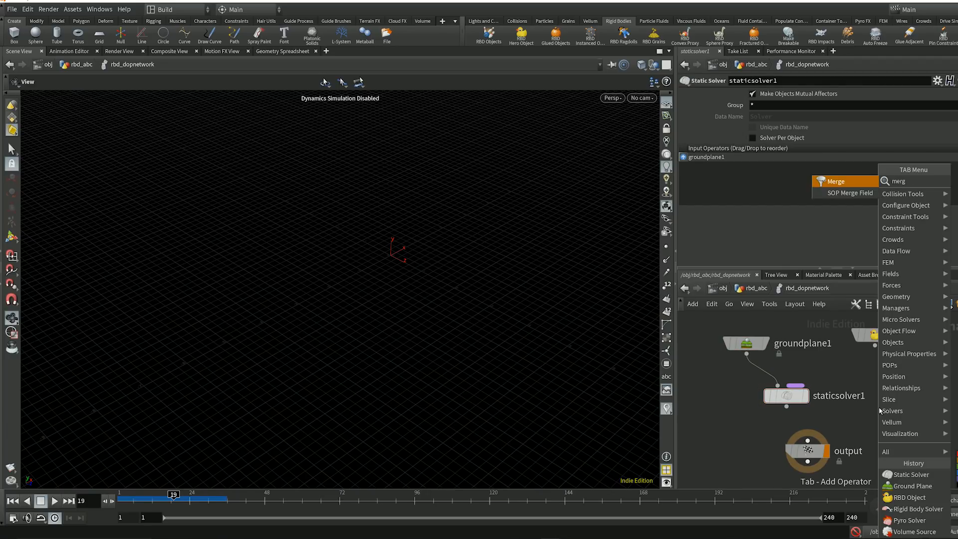
pyautogui.press('Return')
pyautogui.click(877, 427)
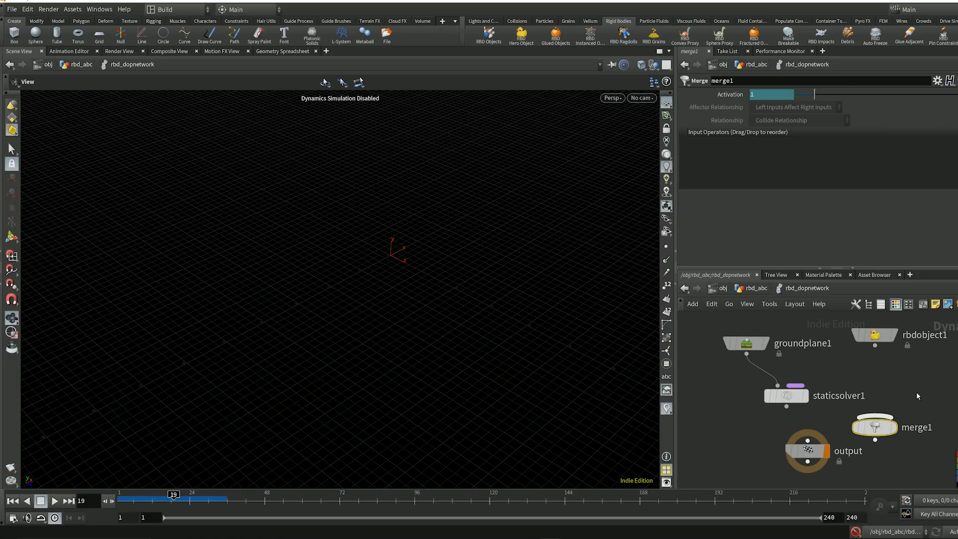
# Add a Rigid Body Solver fed by rbdobject1 and wire both solvers through merge1 into output.
pyautogui.press('Tab')
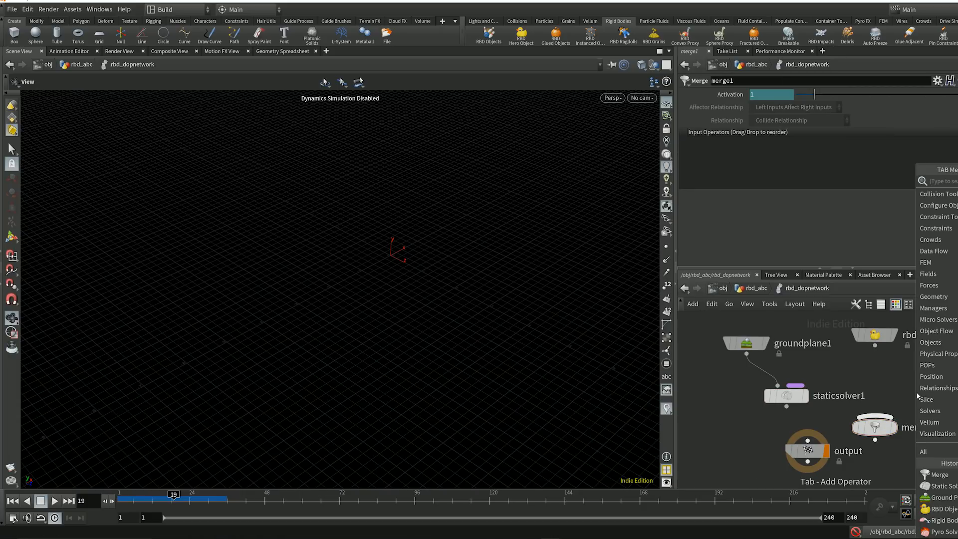
pyautogui.write('ri')
pyautogui.press('Return')
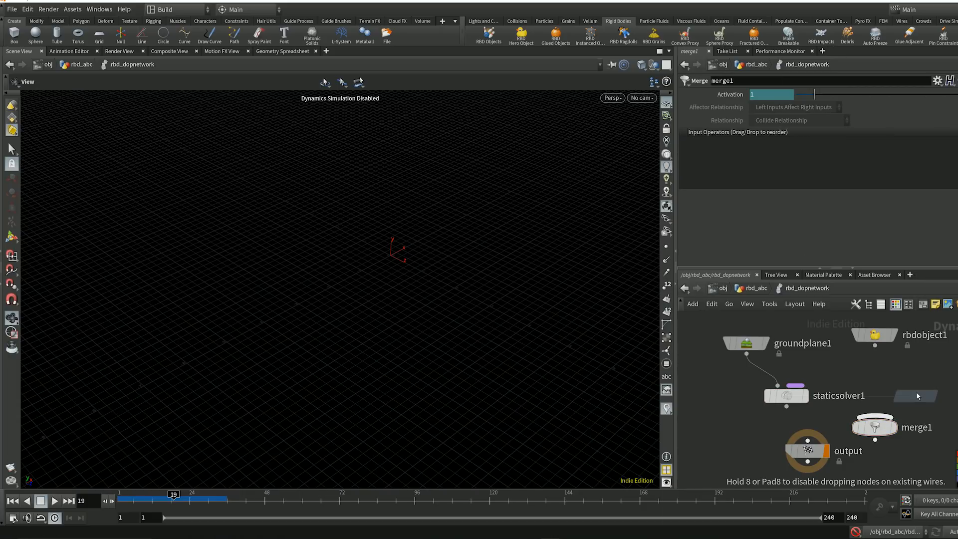
pyautogui.click(916, 391)
pyautogui.moveTo(875, 348); pyautogui.dragTo(904, 385)
pyautogui.moveTo(788, 409); pyautogui.dragTo(811, 453)
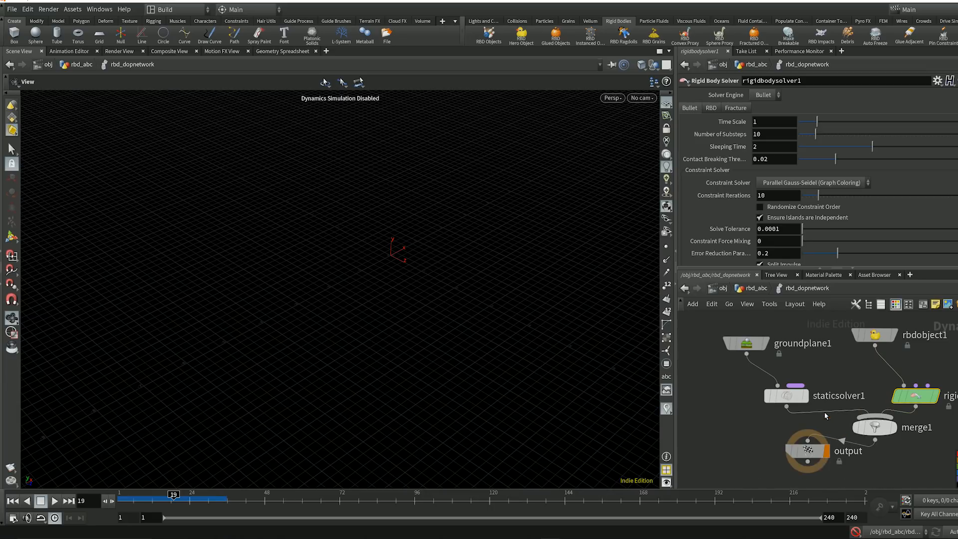
# Automatically lay out the nodes inside rbd_dopnetwork.
pyautogui.press('l')
pyautogui.scroll(-3, 761, 411)
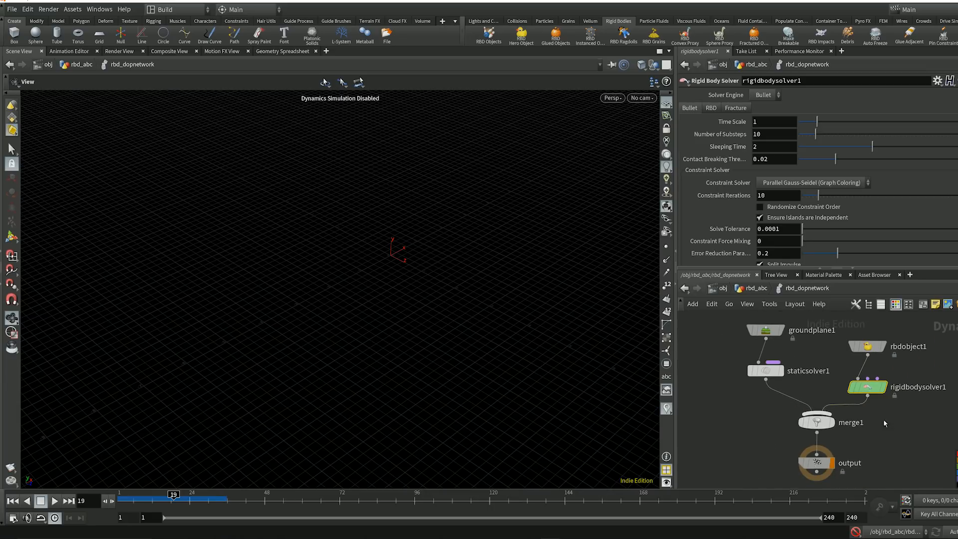
pyautogui.moveTo(916, 420); pyautogui.dragTo(899, 435, button='middle')
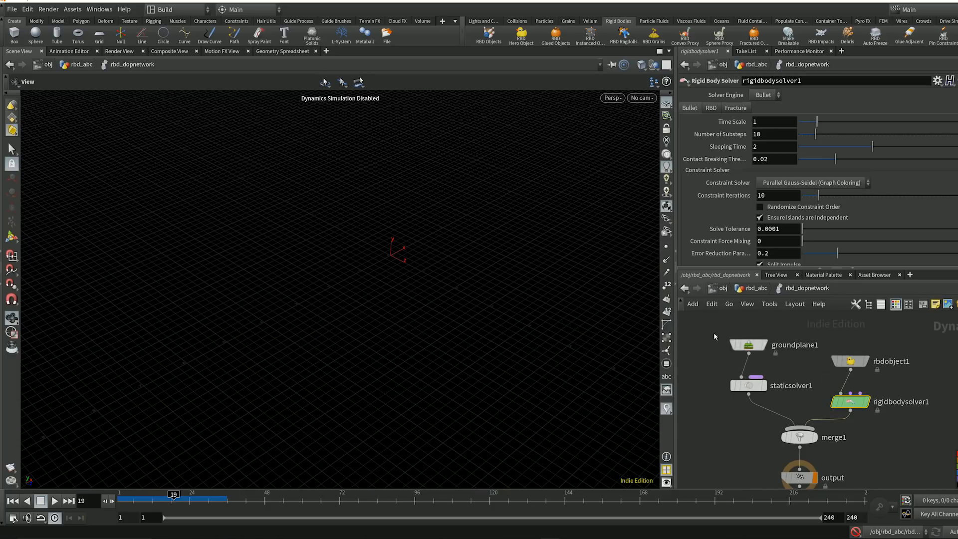
# Examine groundplane1's physical properties and the mesh's position over the ground grid outside the DOP network.
pyautogui.click(748, 344)
pyautogui.click(731, 140)
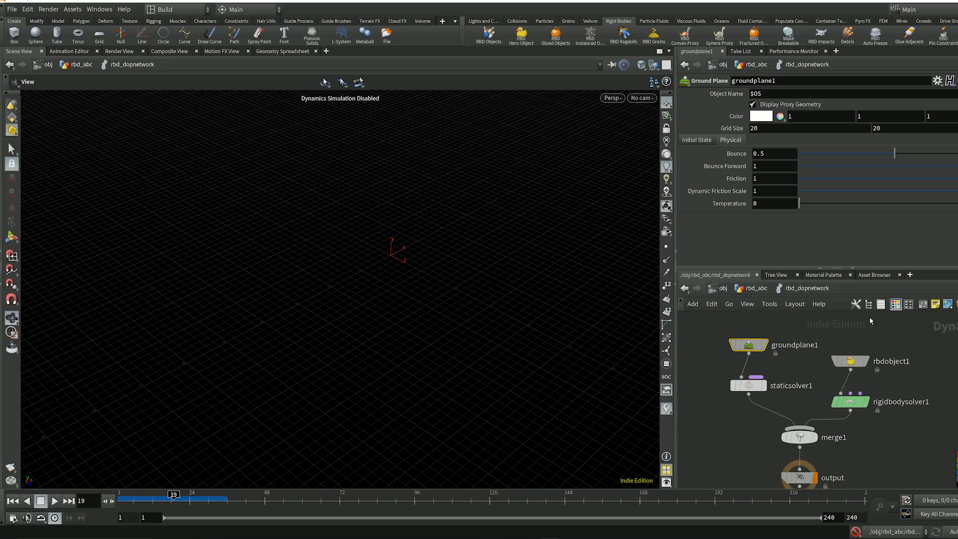
pyautogui.moveTo(378, 261); pyautogui.dragTo(417, 250)
pyautogui.scroll(5, 424, 246)
pyautogui.click(730, 433)
pyautogui.press('u')
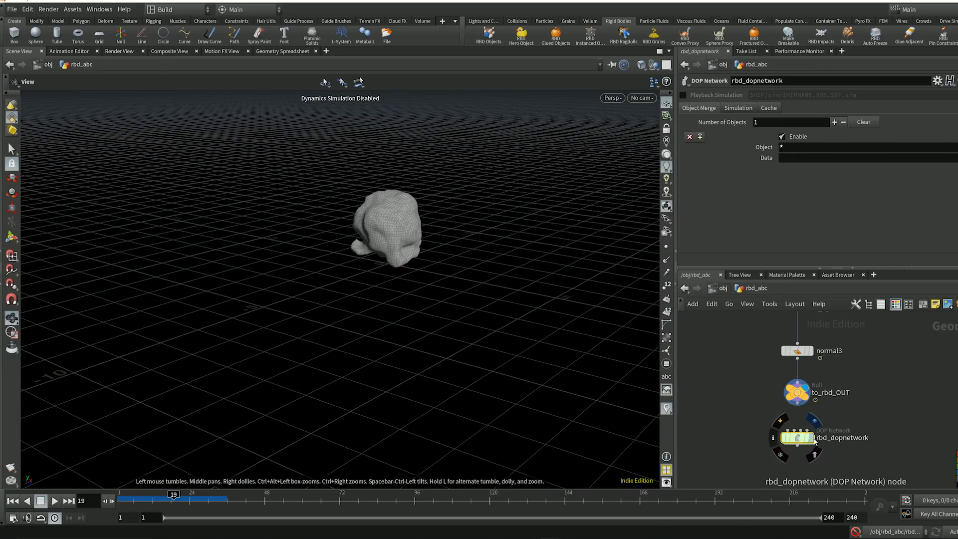
pyautogui.doubleClick(801, 440)
pyautogui.click(741, 429)
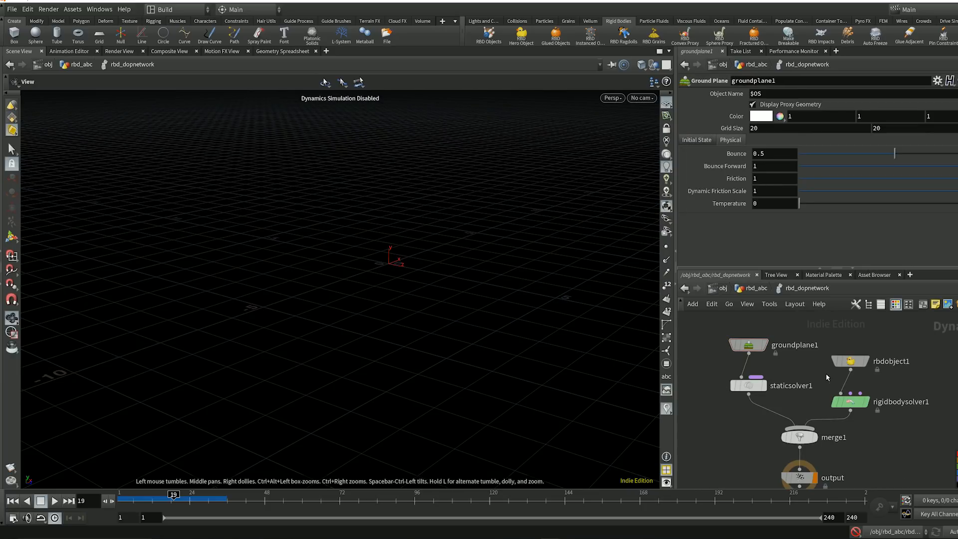
# Shift rbdobject1 and rigidbodysolver1 slightly away from the ground plane branch and open rbdobject1's Bullet Data collision settings.
pyautogui.moveTo(850, 361); pyautogui.dragTo(859, 362)
pyautogui.moveTo(867, 402); pyautogui.dragTo(876, 403)
pyautogui.click(859, 361)
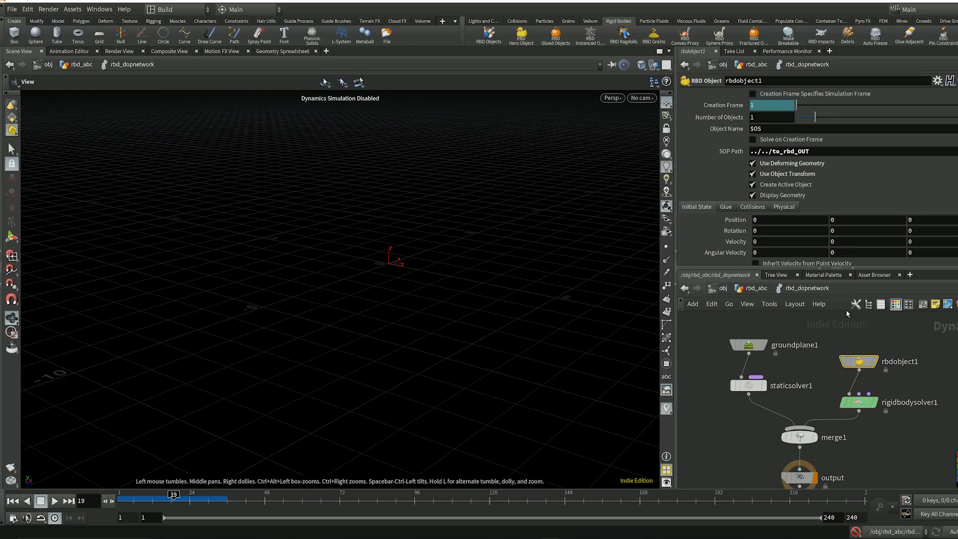
pyautogui.click(752, 206)
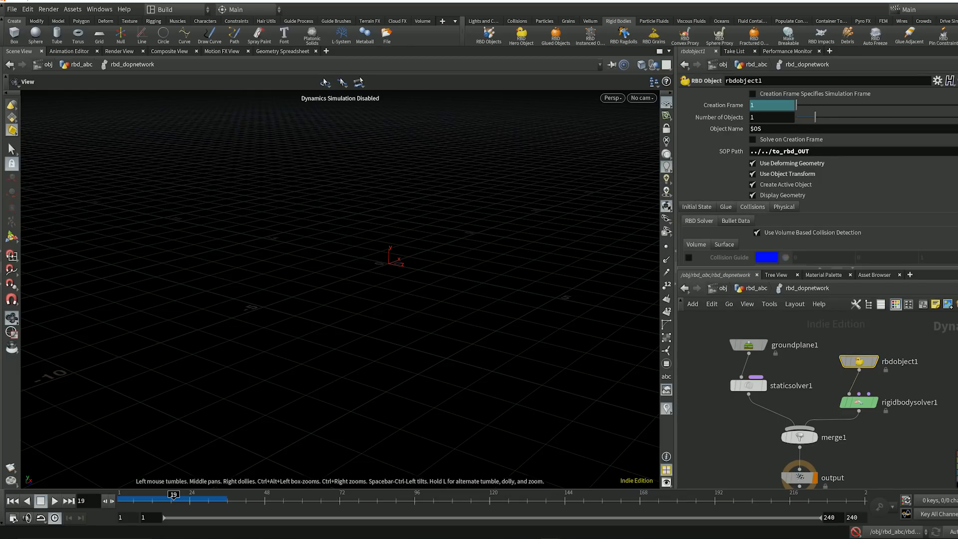
pyautogui.scroll(-5, 818, 175)
pyautogui.scroll(2, 818, 176)
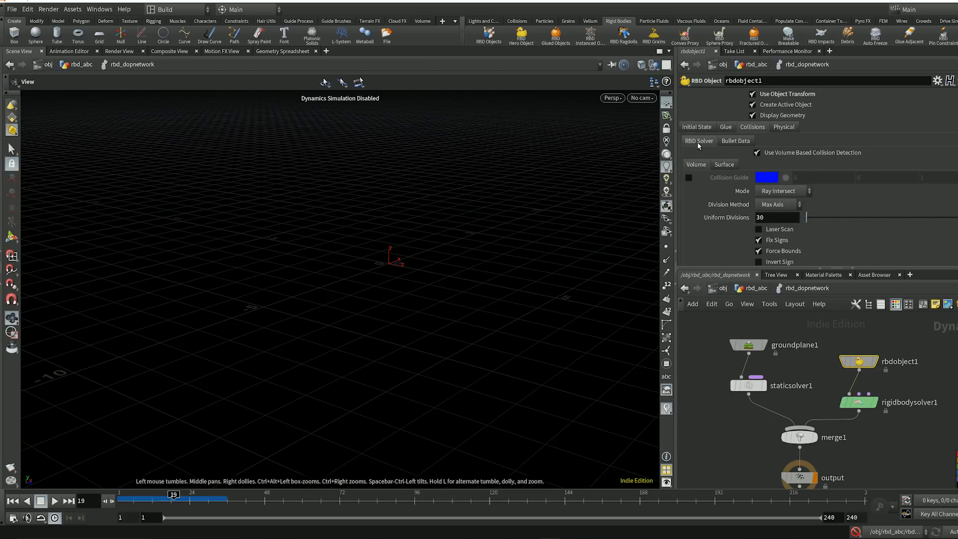
pyautogui.click(731, 143)
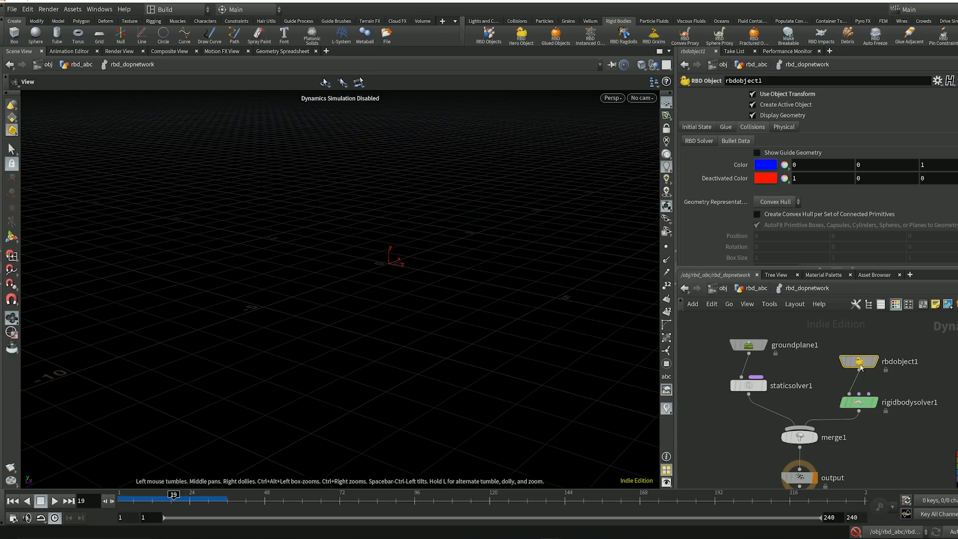
# Compare rbdobject1's RBD Solver and Bullet Data collision settings with rigidbodysolver1's Solver Engine options and Bullet parameters.
pyautogui.click(860, 402)
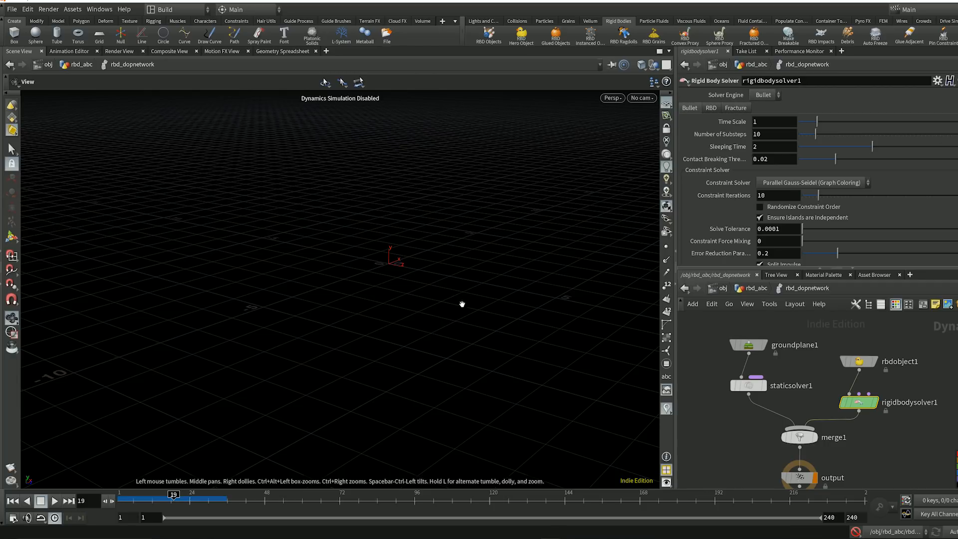
pyautogui.click(858, 361)
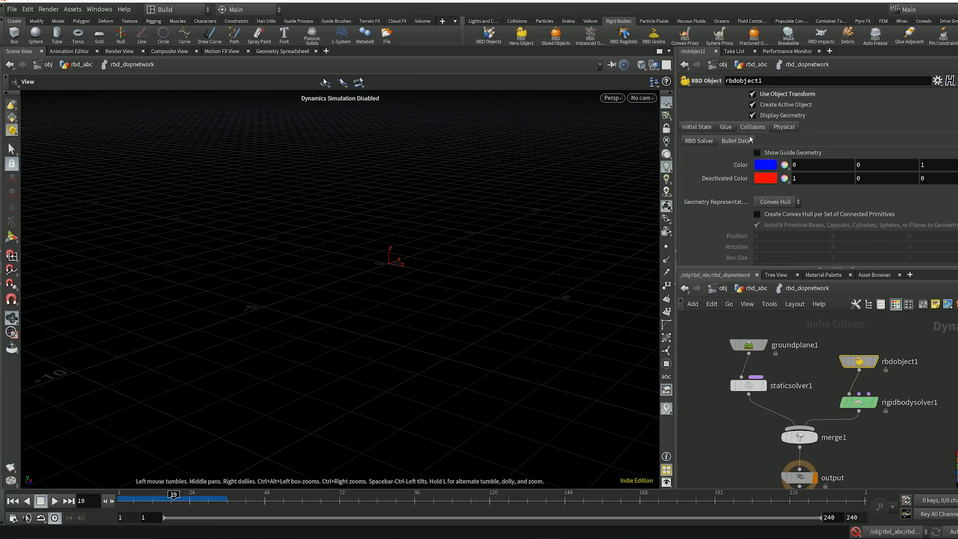
pyautogui.click(698, 142)
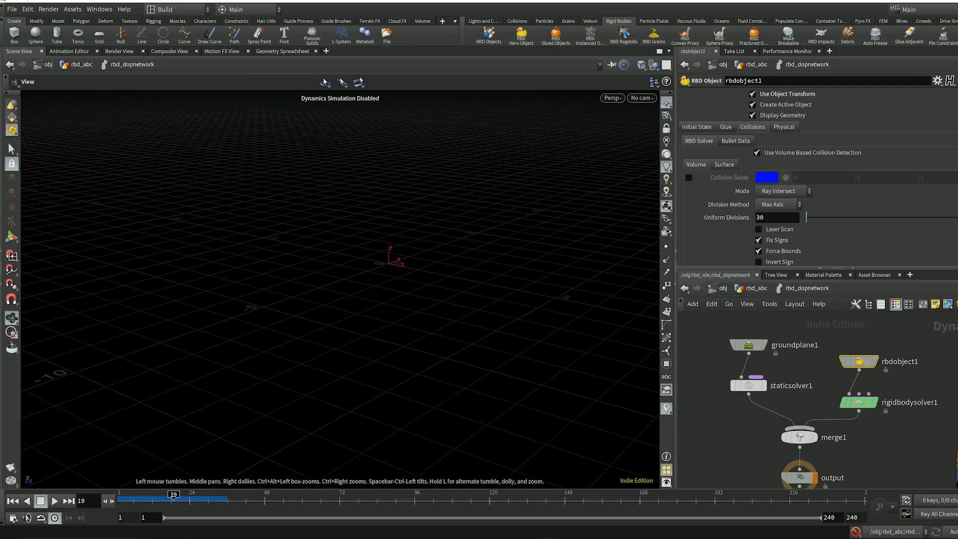
pyautogui.scroll(3, 818, 200)
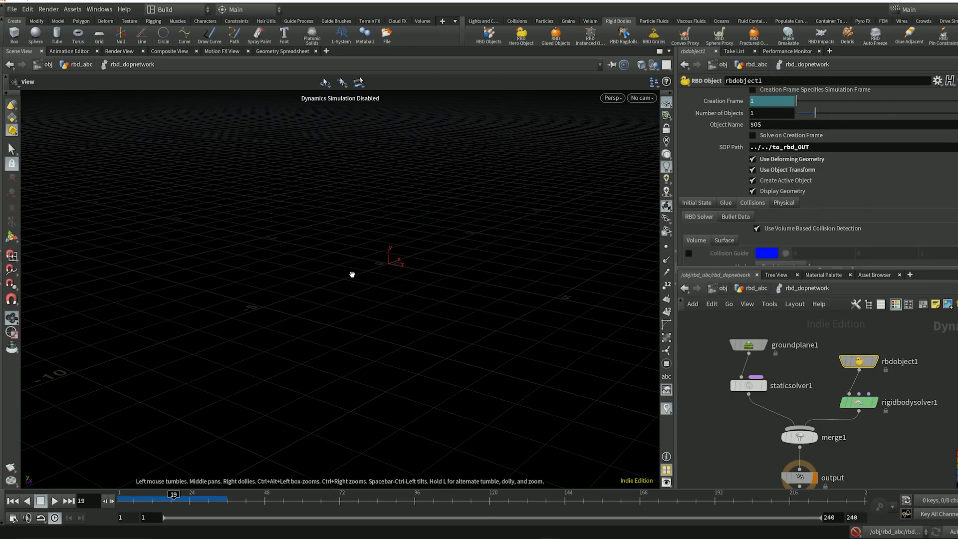
pyautogui.scroll(-3, 739, 127)
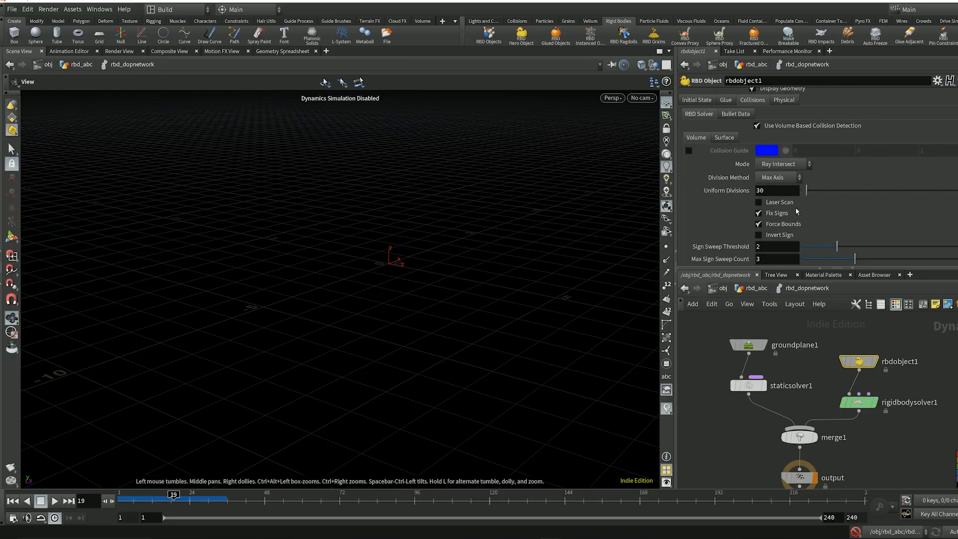
pyautogui.click(735, 113)
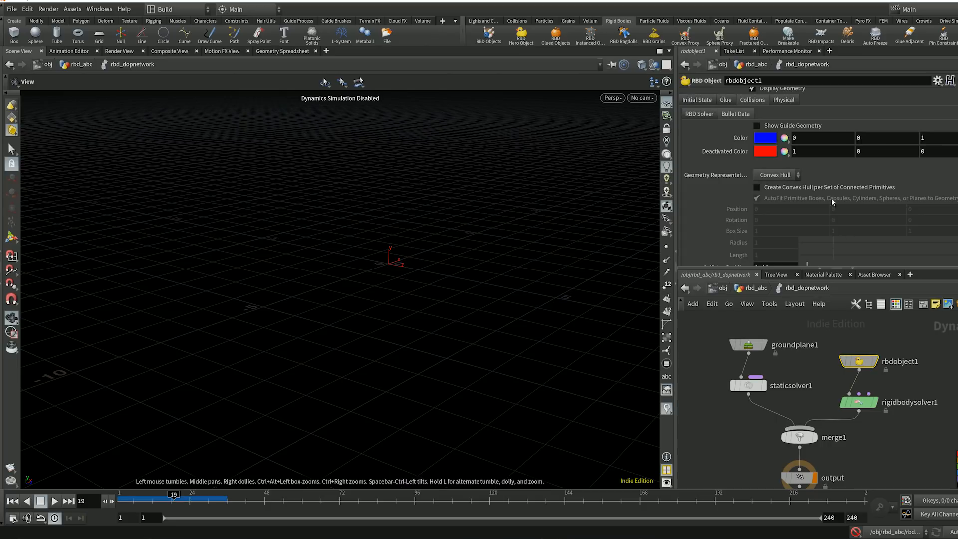
pyautogui.click(858, 402)
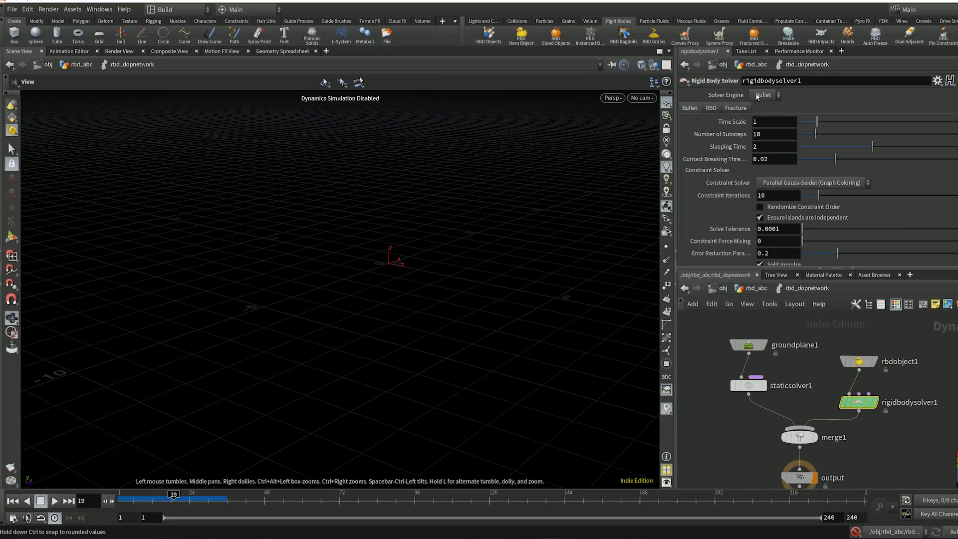
pyautogui.click(859, 357)
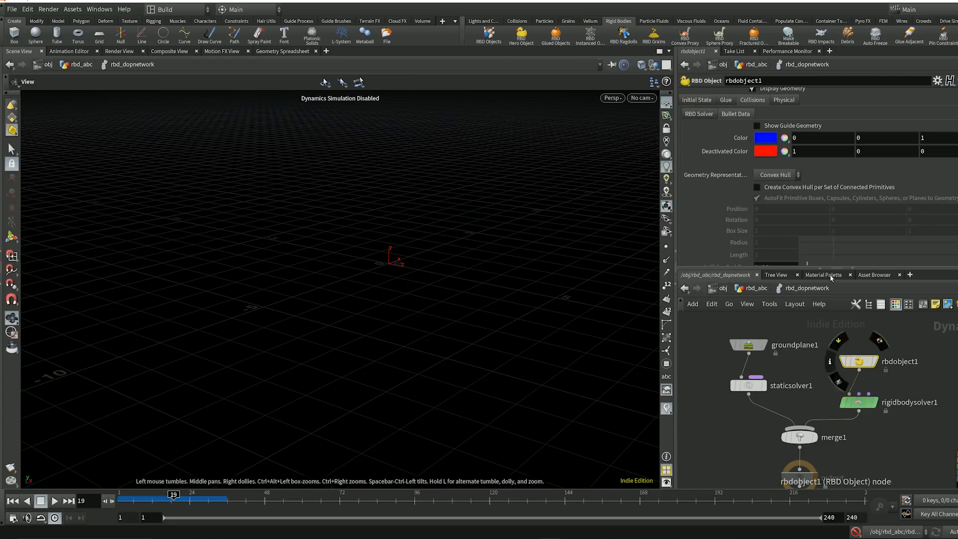
pyautogui.click(699, 114)
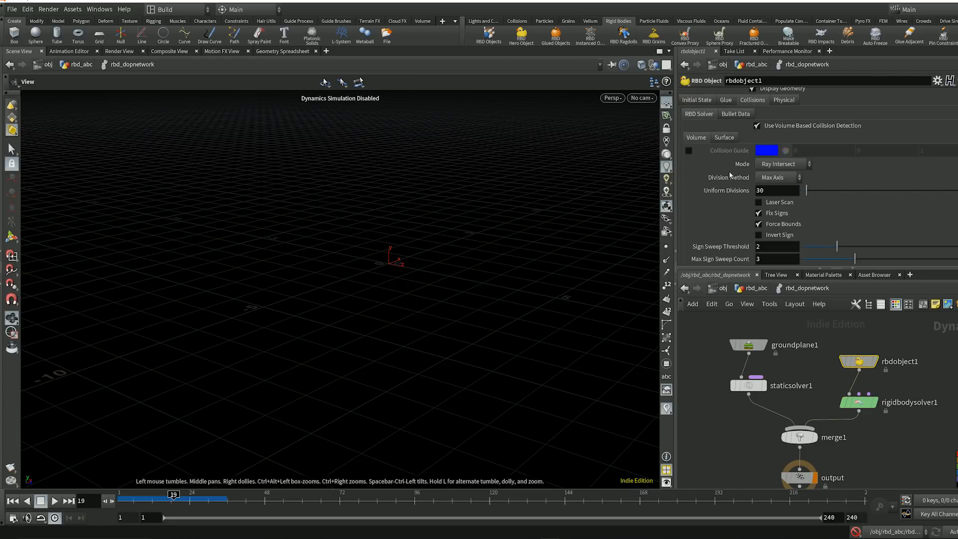
pyautogui.click(858, 402)
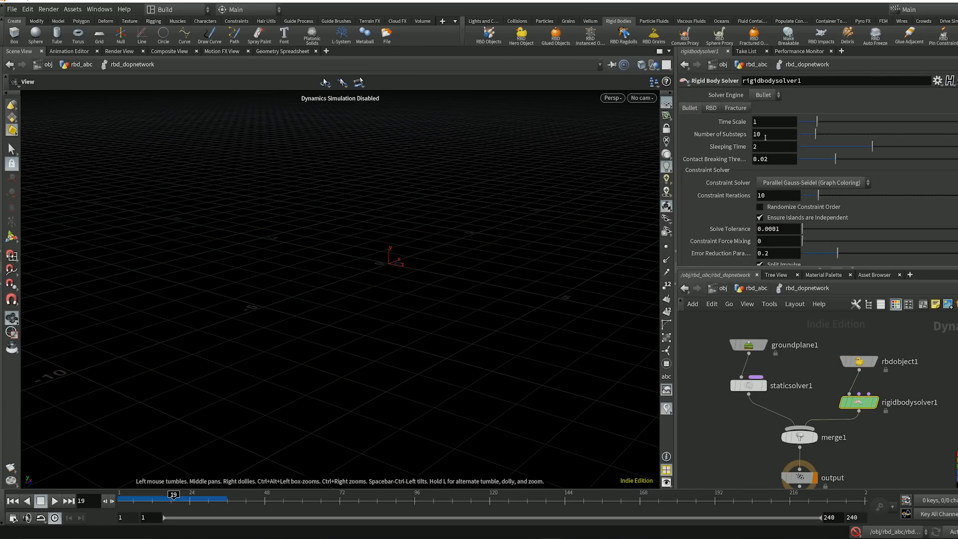
pyautogui.click(768, 96)
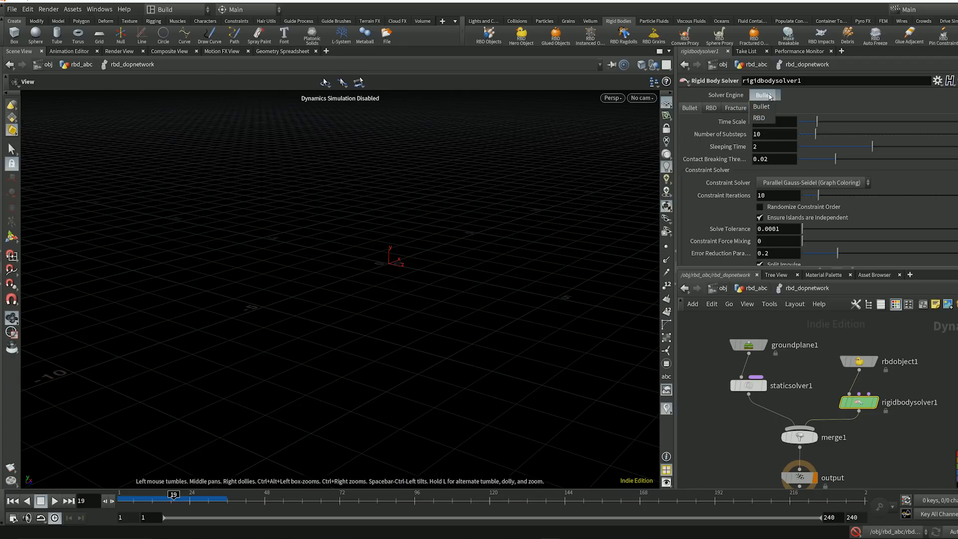
pyautogui.click(769, 95)
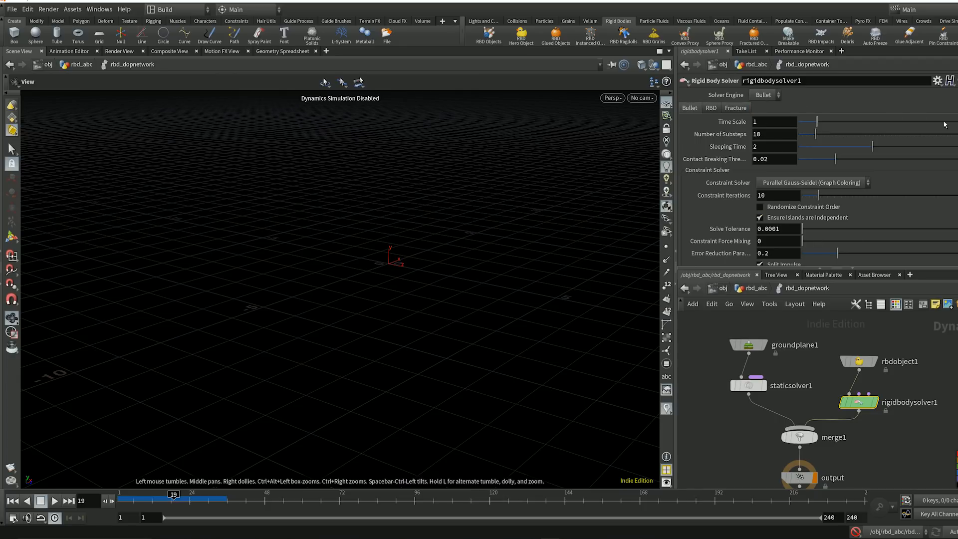
pyautogui.scroll(-1, 732, 213)
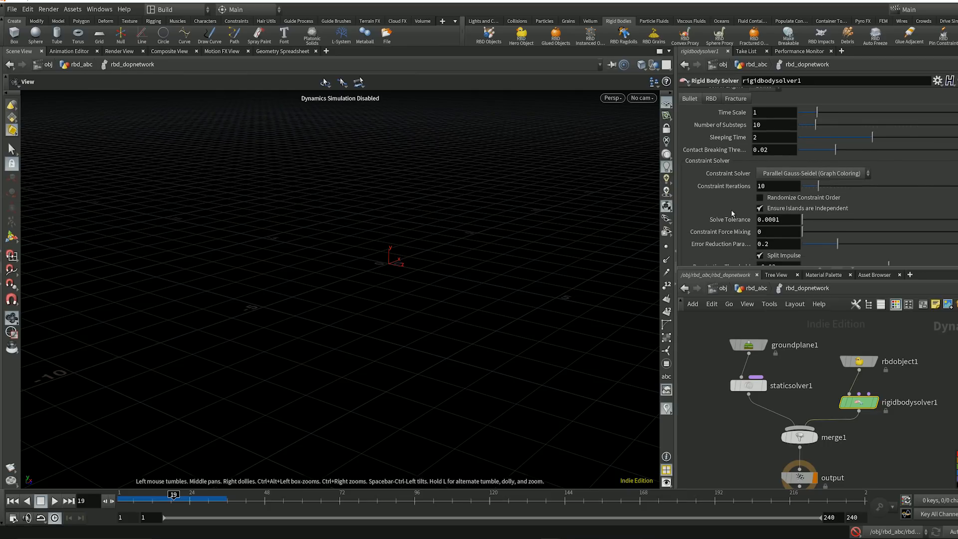
pyautogui.scroll(1, 818, 177)
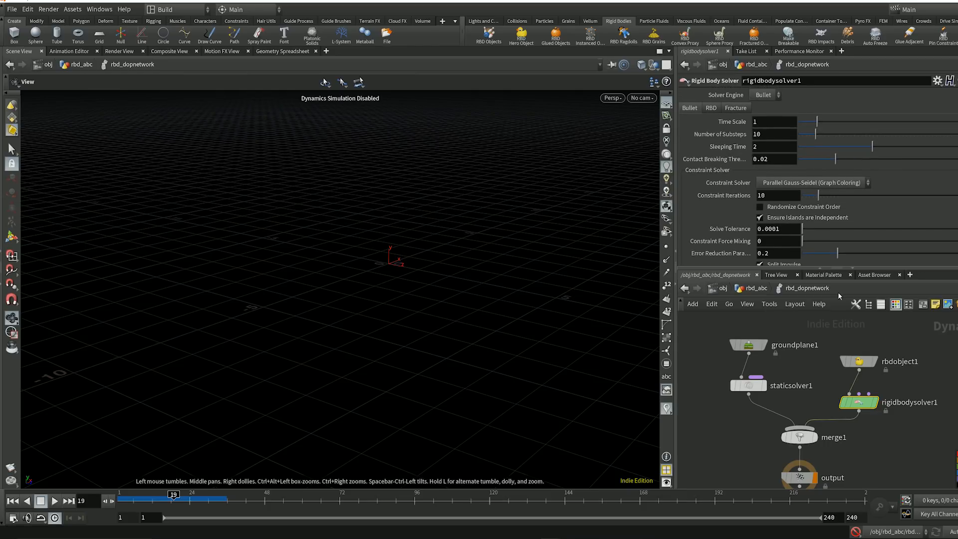
# Run the simulation from frame 1, pausing partway to examine the growing mesh above the ground plane from different angles.
pyautogui.click(13, 501)
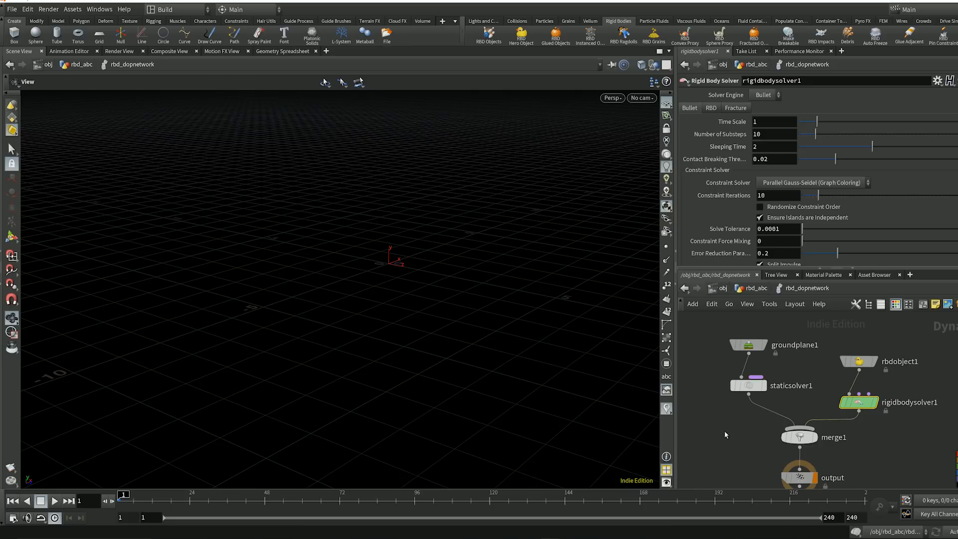
pyautogui.click(55, 502)
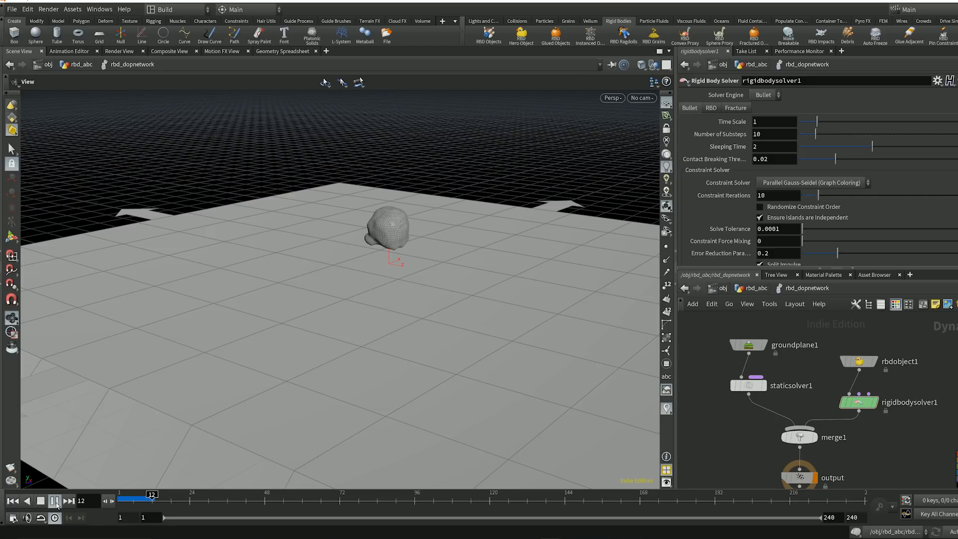
pyautogui.click(54, 501)
pyautogui.moveTo(409, 225); pyautogui.dragTo(379, 261)
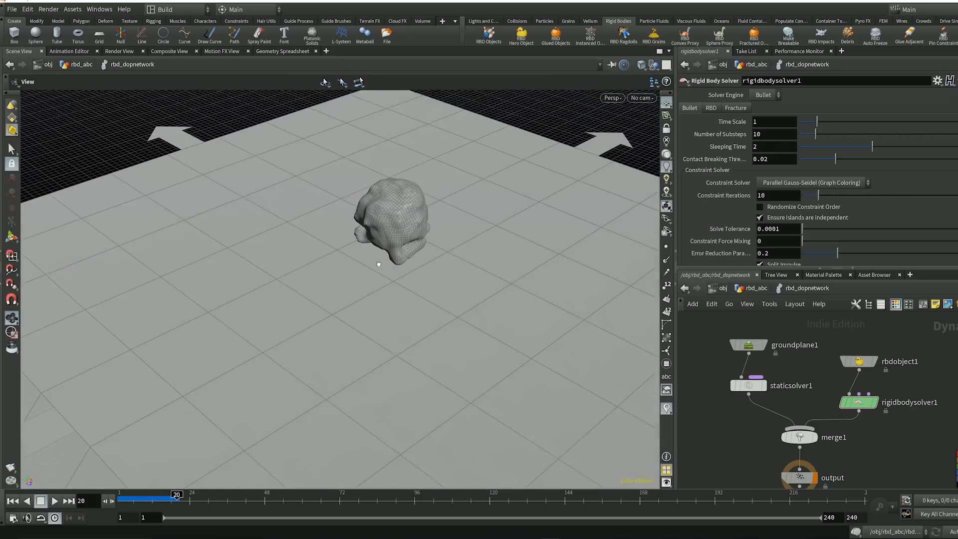
pyautogui.click(56, 500)
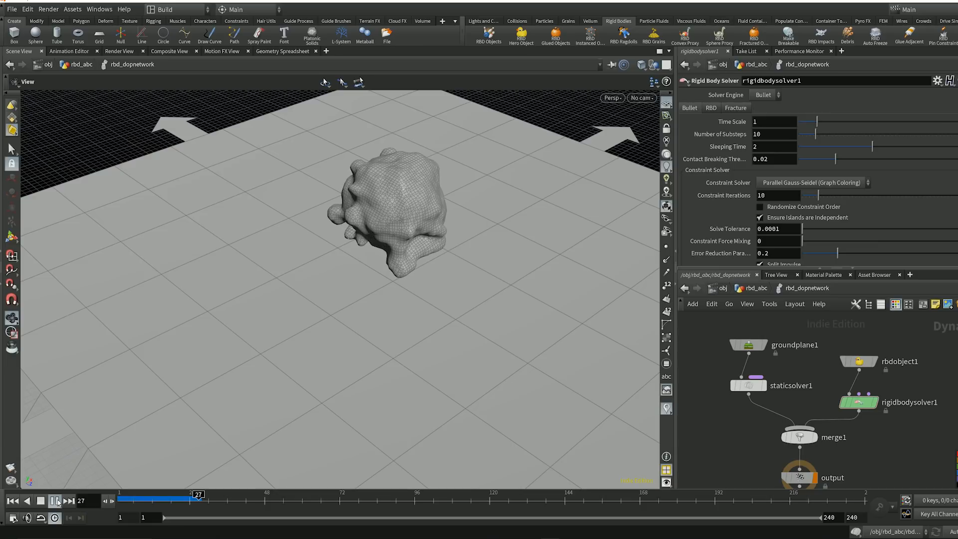
pyautogui.click(57, 503)
pyautogui.moveTo(399, 261); pyautogui.dragTo(240, 355)
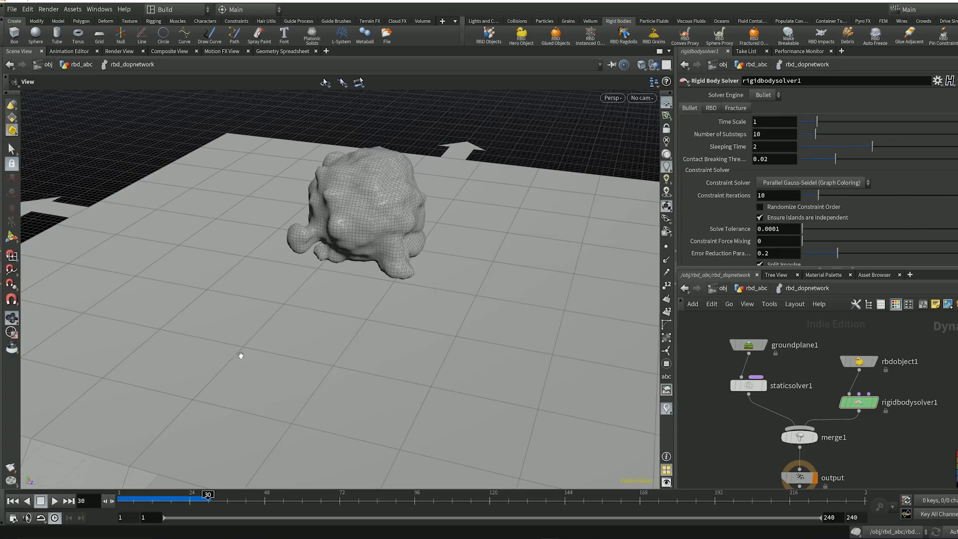
# Return to frame 1 and insert a Gravity Force node between merge1 and output.
pyautogui.click(12, 502)
pyautogui.moveTo(759, 458); pyautogui.dragTo(764, 392, button='middle')
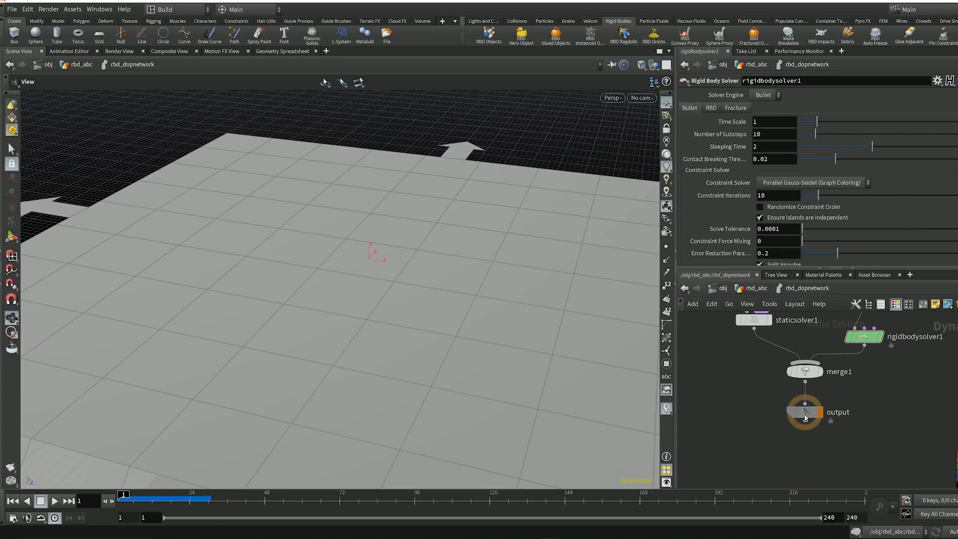
pyautogui.press('Tab')
pyautogui.write('gr')
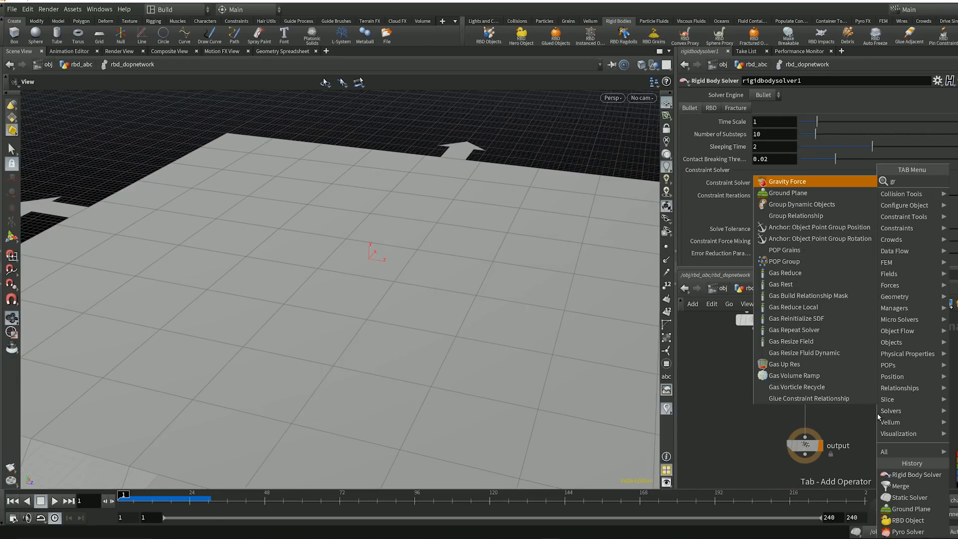
pyautogui.press('Return')
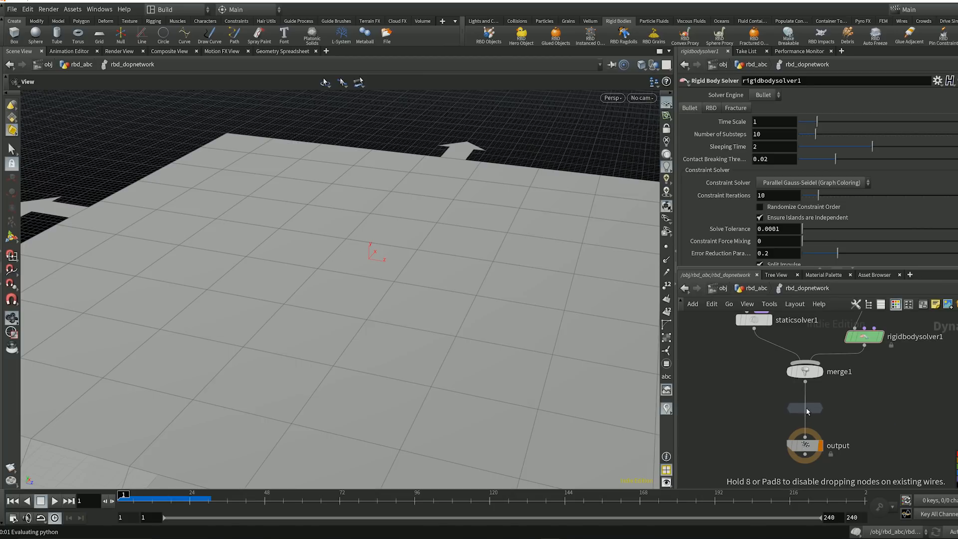
pyautogui.click(808, 412)
pyautogui.moveTo(742, 386); pyautogui.dragTo(768, 417, button='middle')
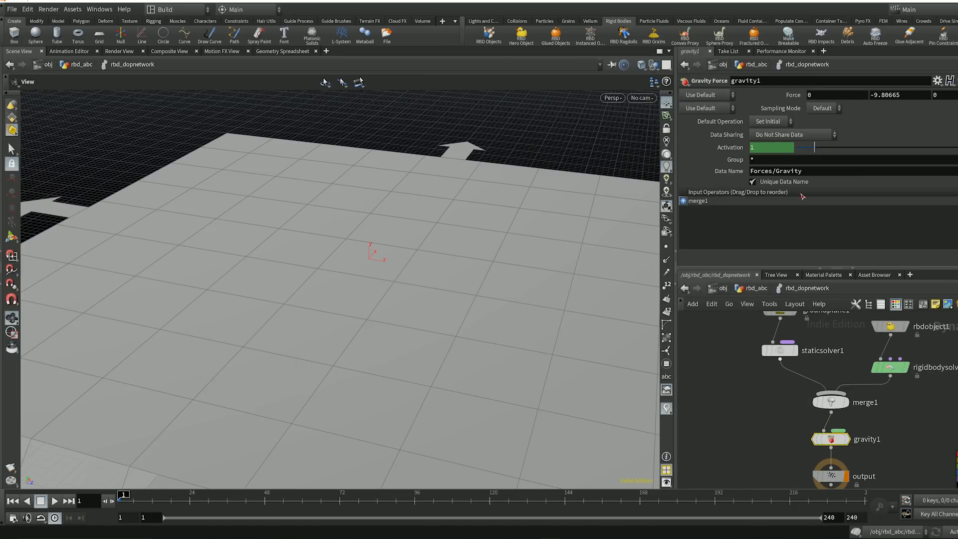
# Check gravity1's Default Operation choices and simulate again to inspect how the mesh meets the ground plane.
pyautogui.click(773, 125)
pyautogui.click(776, 122)
pyautogui.click(55, 501)
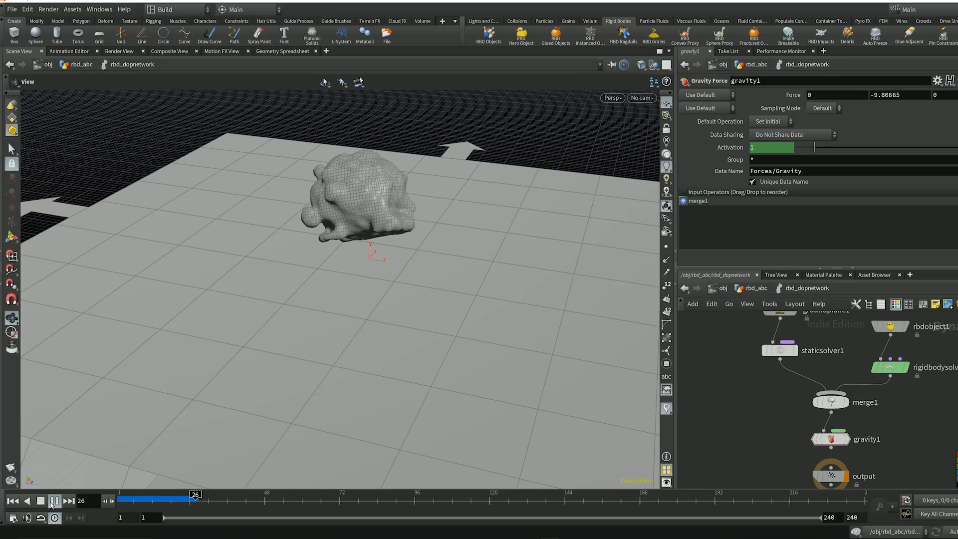
pyautogui.click(52, 502)
pyautogui.moveTo(338, 253)
pyautogui.mouseDown()
pyautogui.moveTo(458, 167)
pyautogui.moveTo(354, 254)
pyautogui.mouseUp()
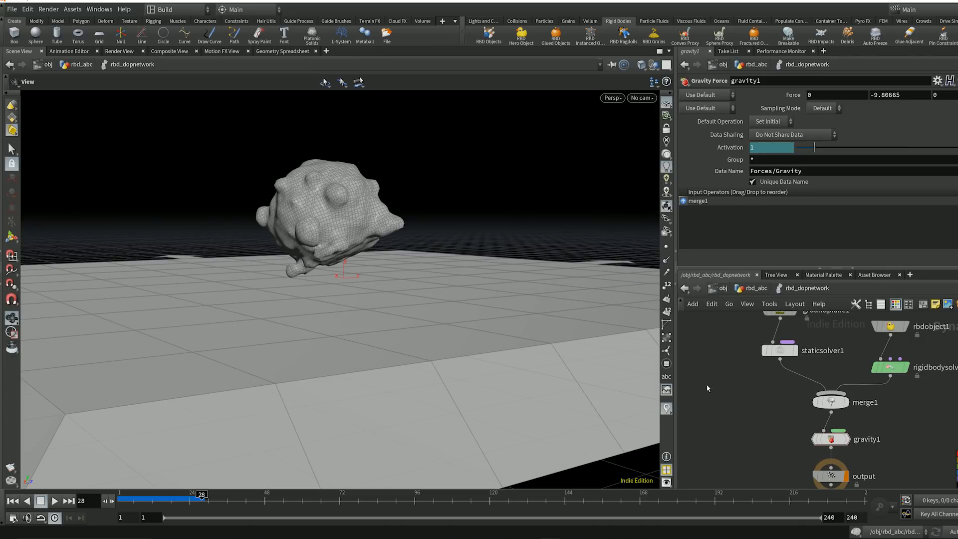
# Turn off Display Geometry on rbdobject1 and show its Bullet Data guide geometry to inspect the collision shape.
pyautogui.moveTo(953, 422); pyautogui.dragTo(895, 455, button='middle')
pyautogui.click(832, 359)
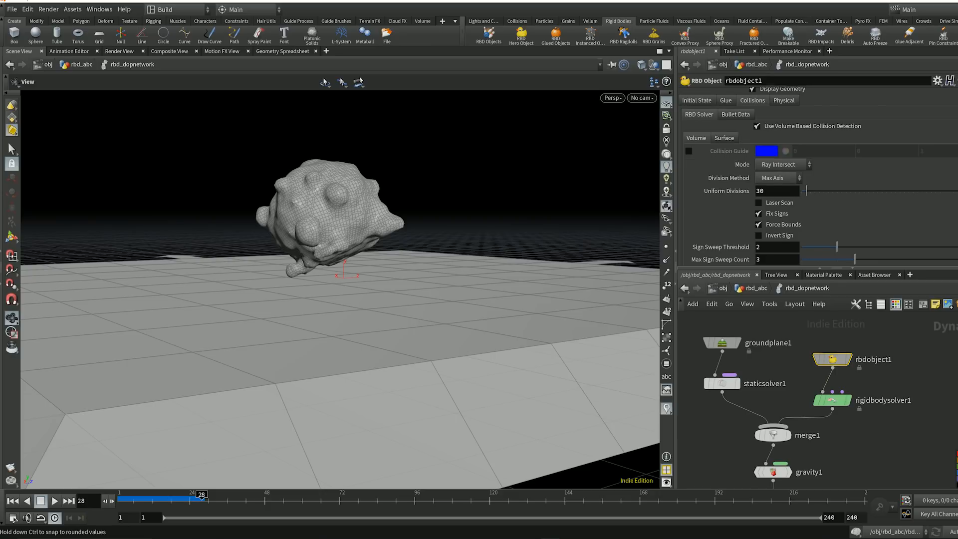
pyautogui.scroll(3, 818, 176)
pyautogui.moveTo(737, 201); pyautogui.dragTo(736, 199, button='middle')
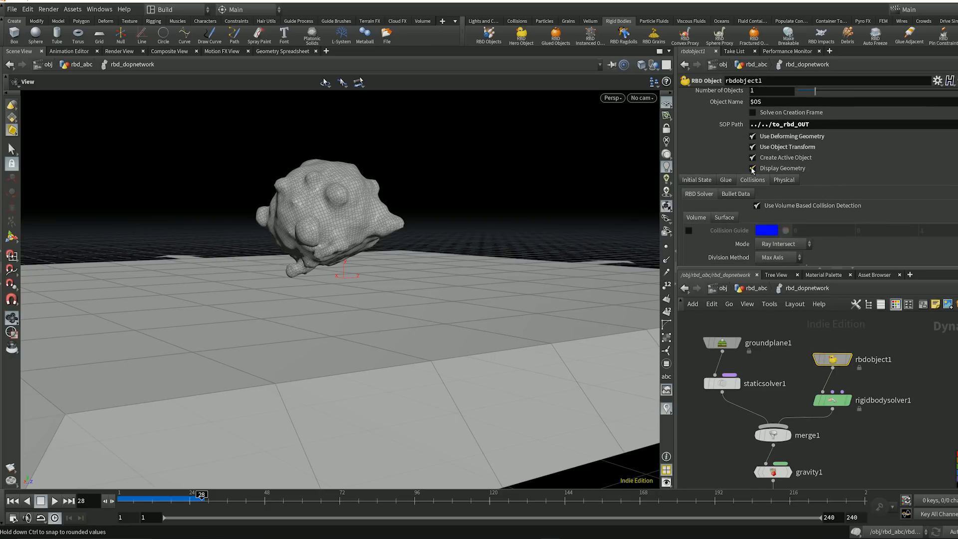
pyautogui.click(752, 169)
pyautogui.click(736, 193)
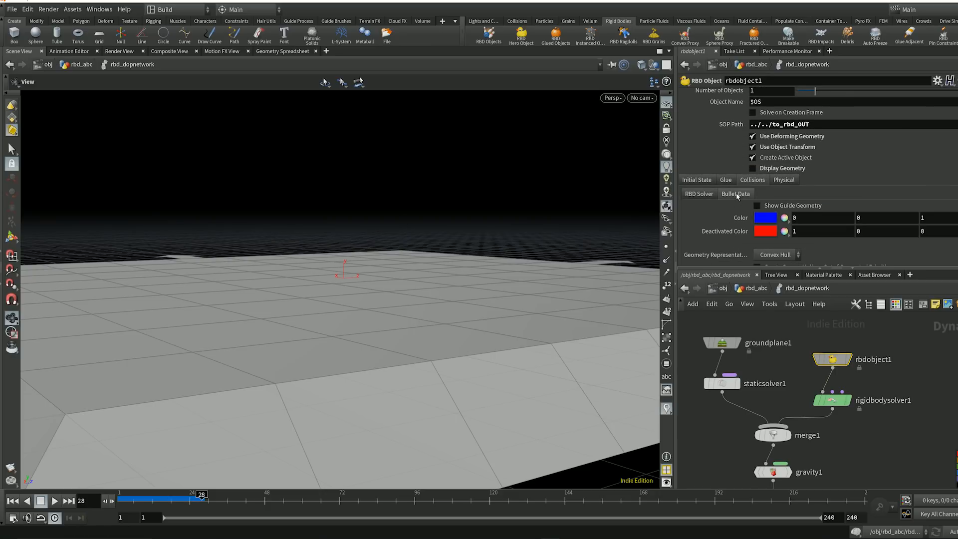
pyautogui.click(756, 206)
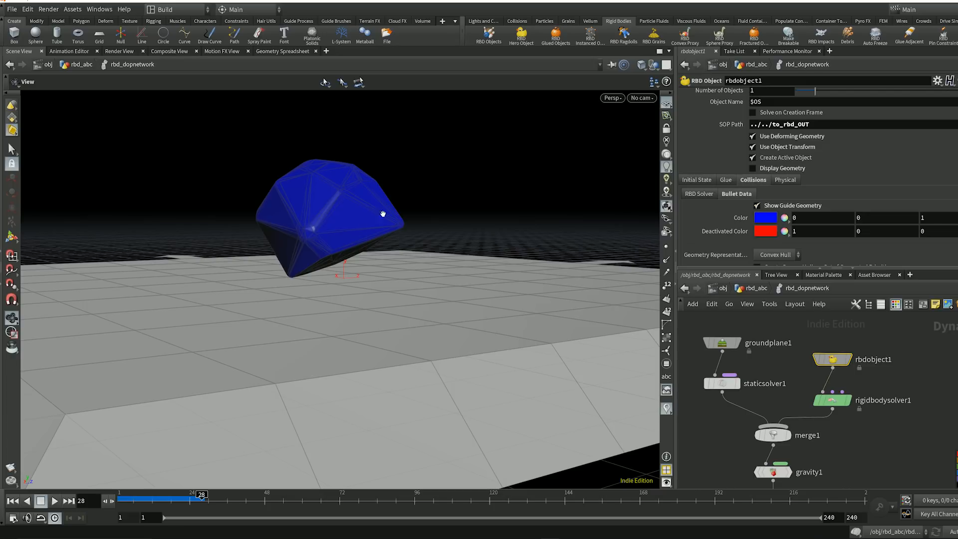
pyautogui.moveTo(351, 233)
pyautogui.mouseDown()
pyautogui.moveTo(404, 220)
pyautogui.moveTo(556, 230)
pyautogui.moveTo(528, 305)
pyautogui.moveTo(348, 280)
pyautogui.moveTo(321, 229)
pyautogui.moveTo(352, 227)
pyautogui.mouseUp()
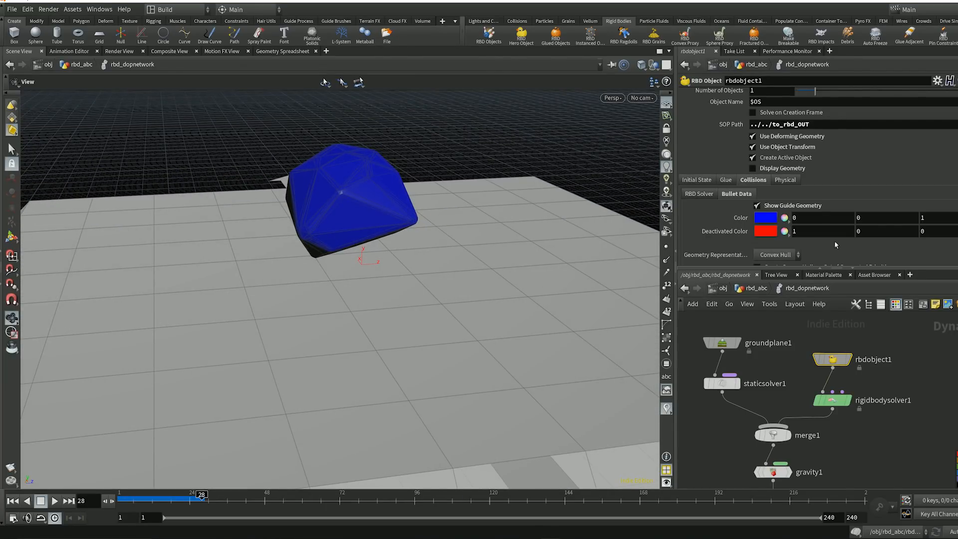
# Switch rigidbodysolver1's Solver Engine to RBD, with the timeline back at frame 1, and open its RBD substeps settings.
pyautogui.click(837, 400)
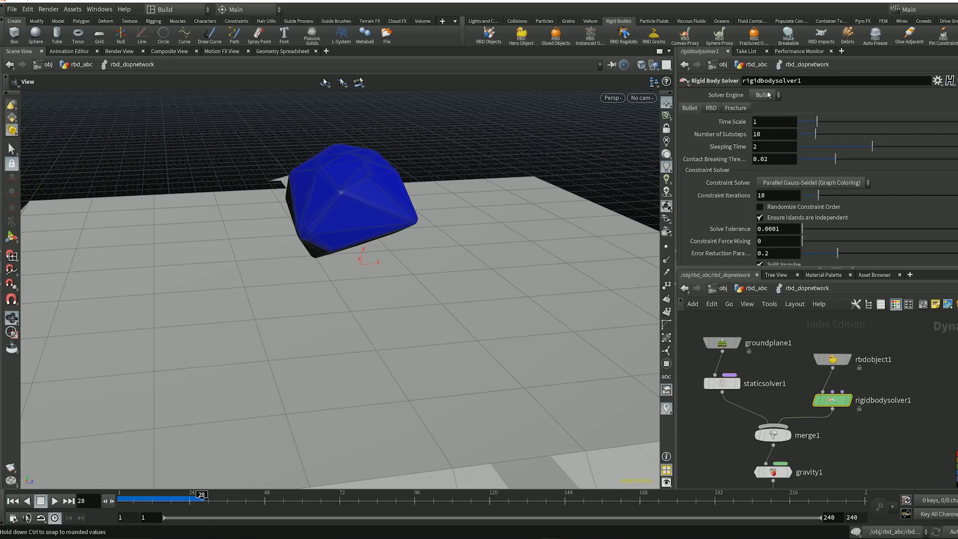
pyautogui.click(12, 500)
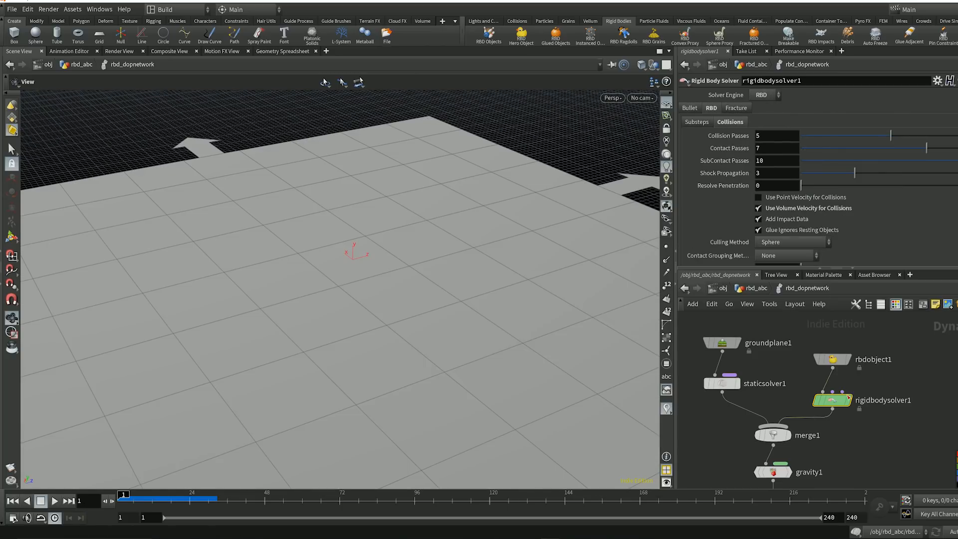
pyautogui.click(697, 123)
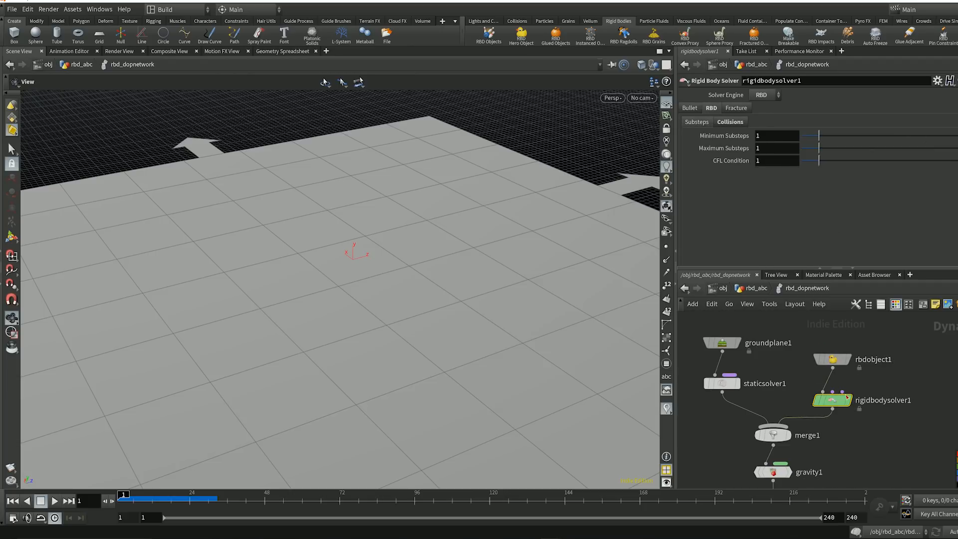
# Enable the Collision Guide in rbdobject1's RBD Solver volume collision settings.
pyautogui.click(835, 358)
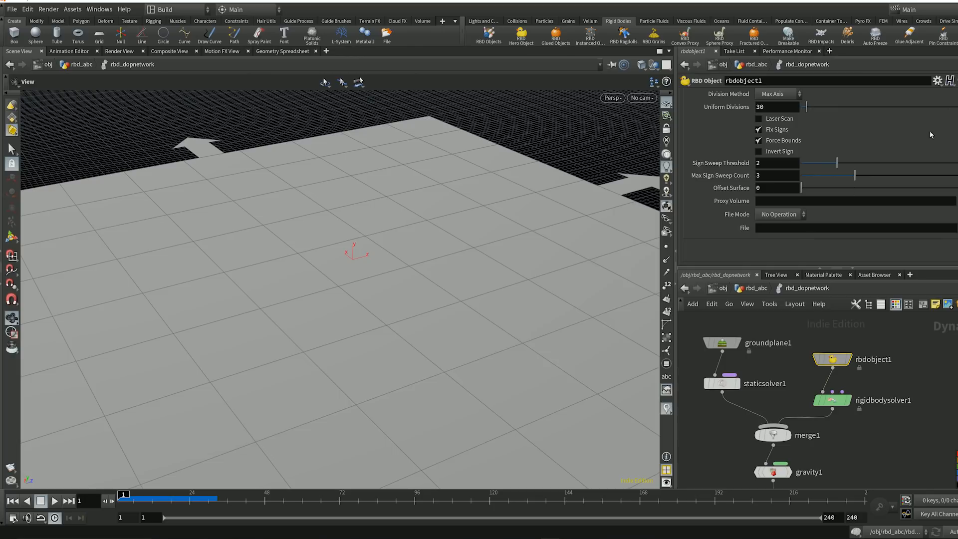
pyautogui.scroll(5, 818, 175)
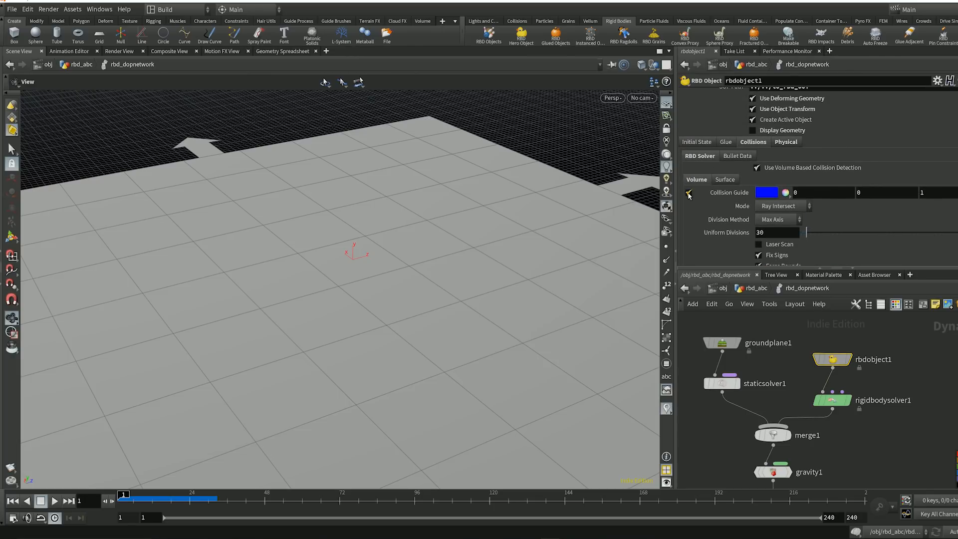
# Review rbdobject1's Bullet Data and RBD Solver collision settings and its Physical properties.
pyautogui.click(742, 157)
pyautogui.click(708, 157)
pyautogui.click(794, 145)
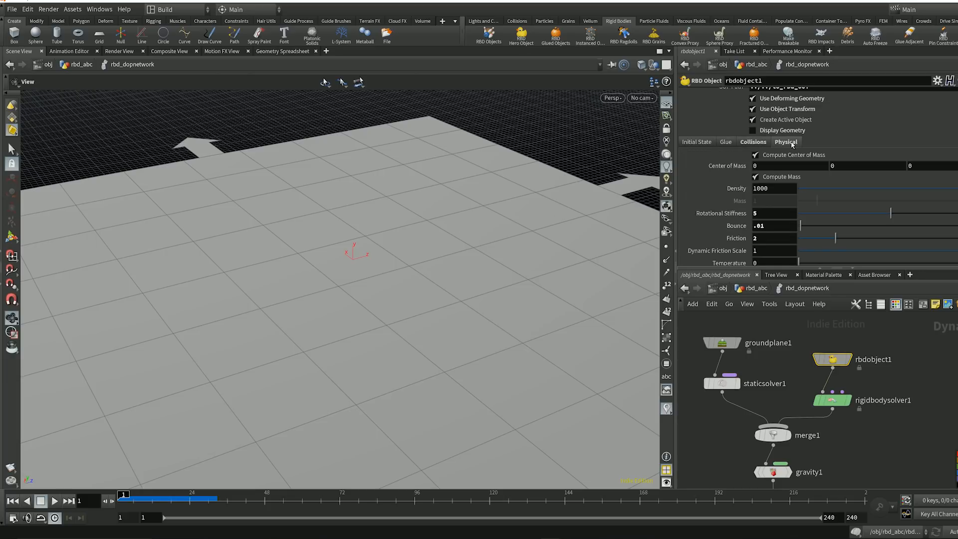
pyautogui.scroll(-3, 781, 183)
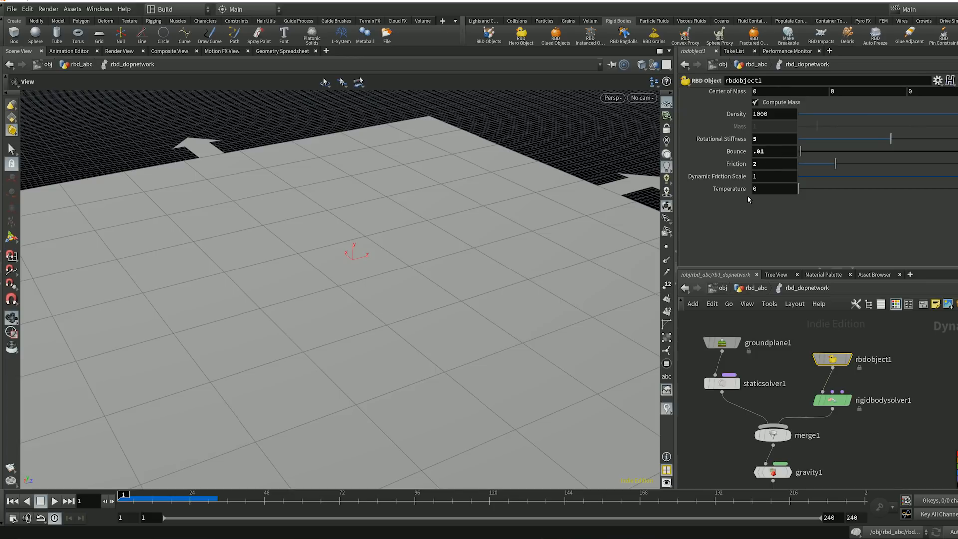
# Set rigidbodysolver1's RBD Collision Passes to 10 and Contact Passes to 14.
pyautogui.click(835, 401)
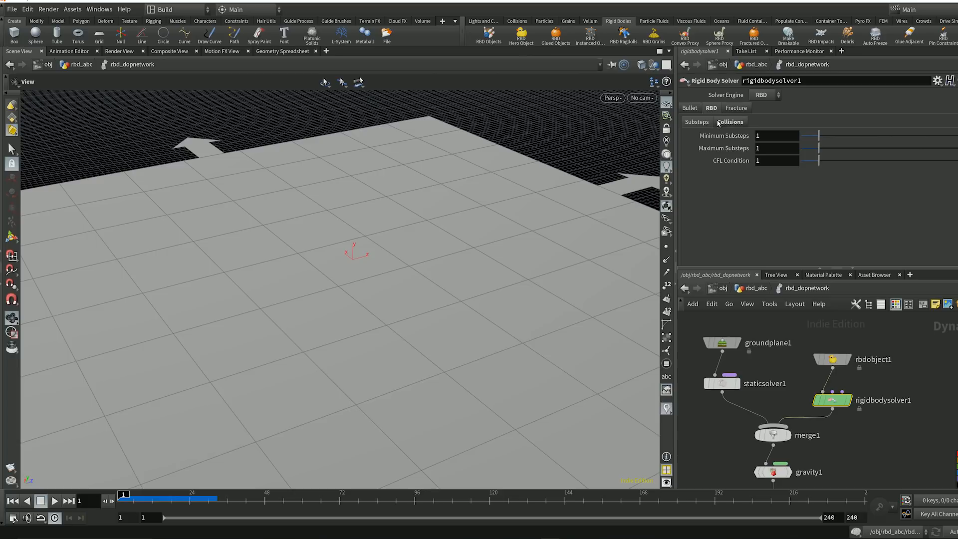
pyautogui.click(729, 122)
pyautogui.doubleClick(775, 136)
pyautogui.write('10')
pyautogui.press('Tab')
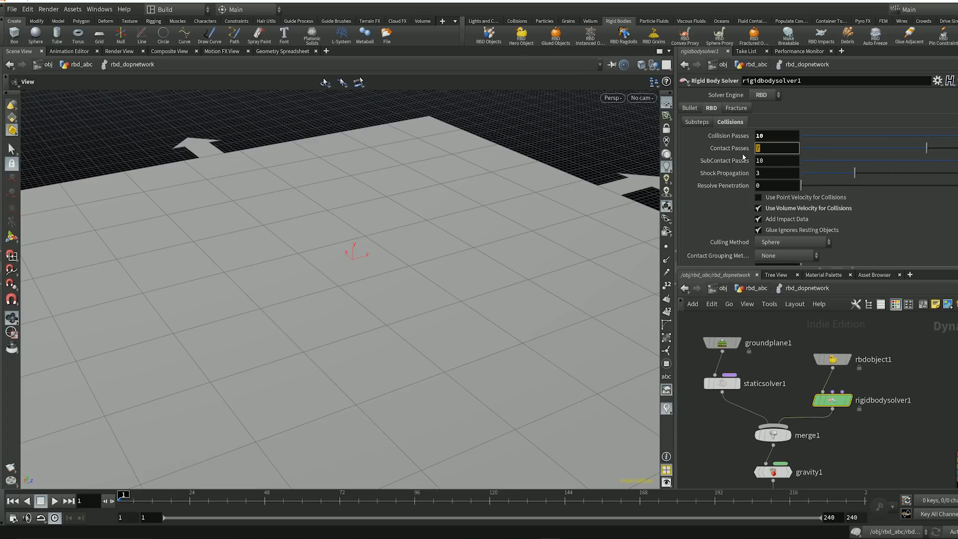
pyautogui.press('Return')
pyautogui.moveTo(803, 213)
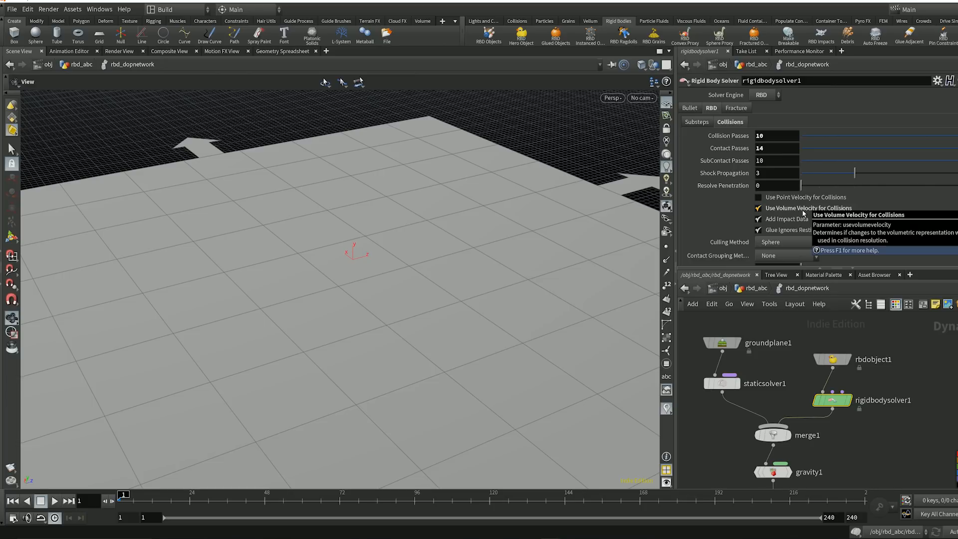
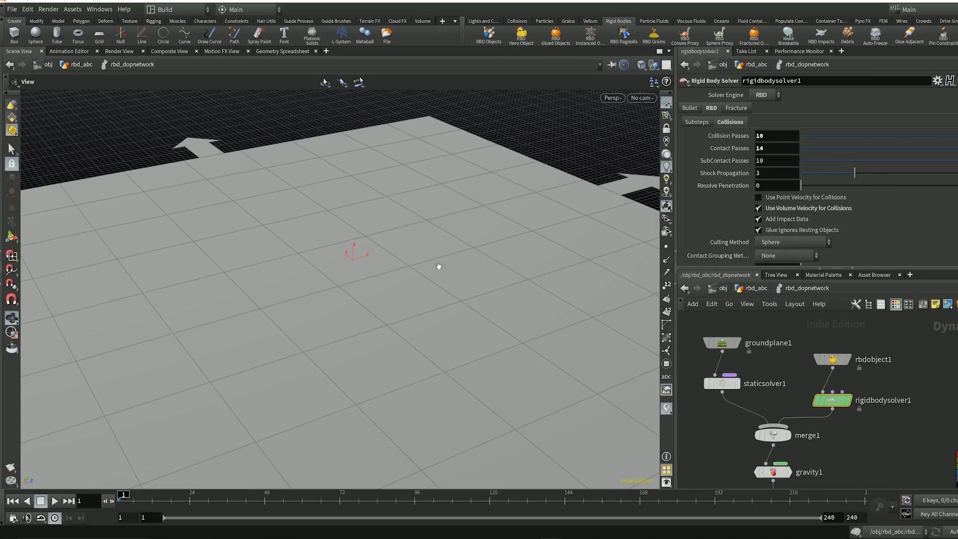
# Simulate with the RBD engine, inspect the volume collision guide against the ground plane, and return to frame 1.
pyautogui.moveTo(353, 259)
pyautogui.mouseDown()
pyautogui.moveTo(391, 218)
pyautogui.moveTo(387, 263)
pyautogui.moveTo(342, 272)
pyautogui.mouseUp()
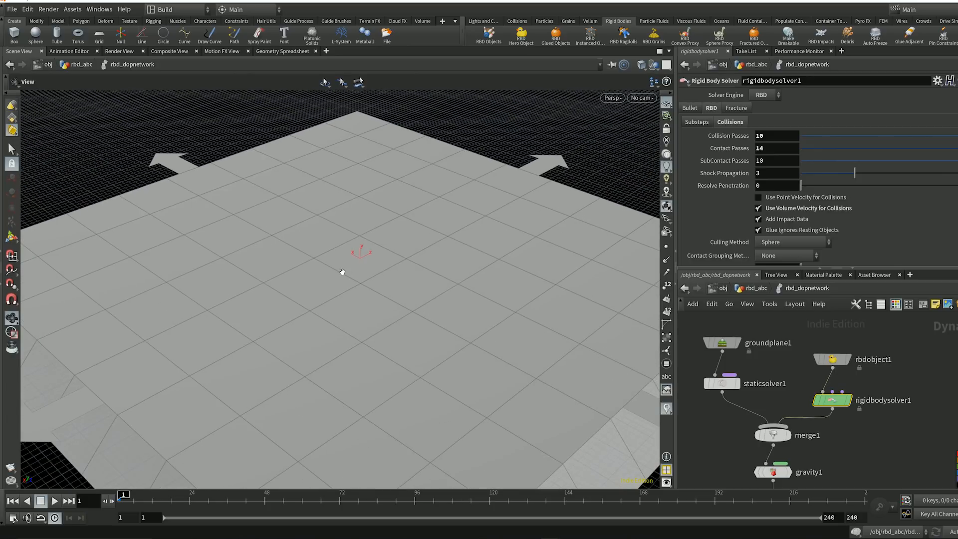
pyautogui.click(54, 501)
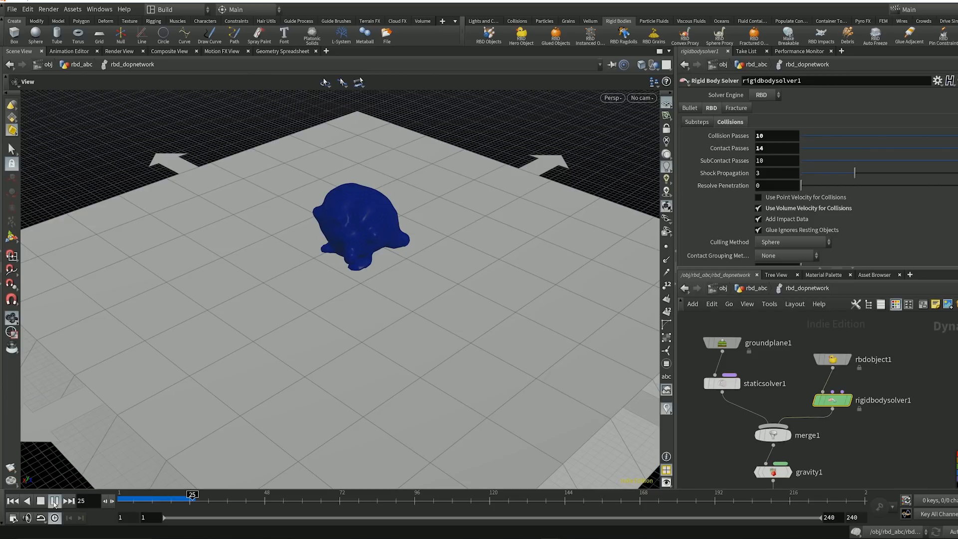
pyautogui.press('Escape')
pyautogui.moveTo(364, 263); pyautogui.dragTo(257, 364)
pyautogui.click(14, 502)
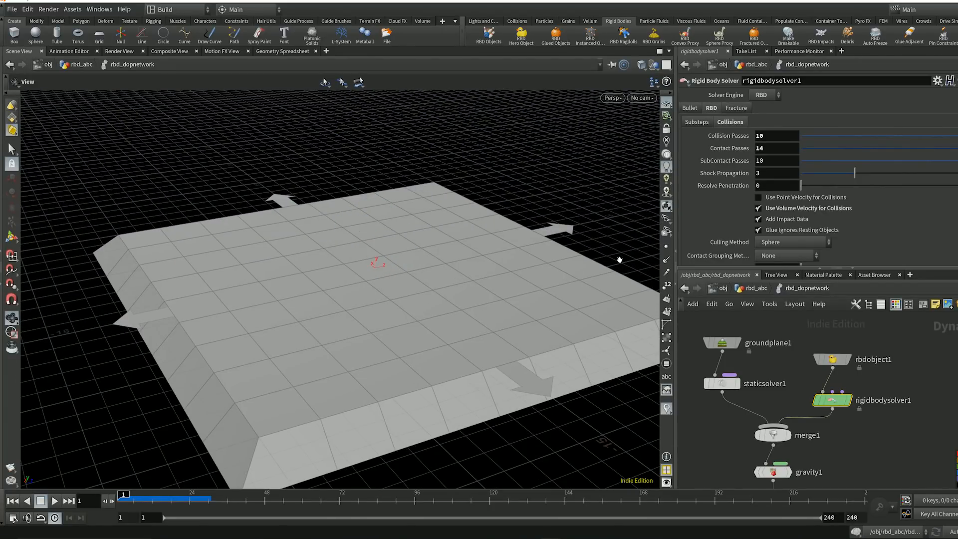
# Switch rigidbodysolver1's Solver Engine to Bullet and show its Bullet settings.
pyautogui.click(764, 94)
pyautogui.click(766, 107)
pyautogui.click(693, 109)
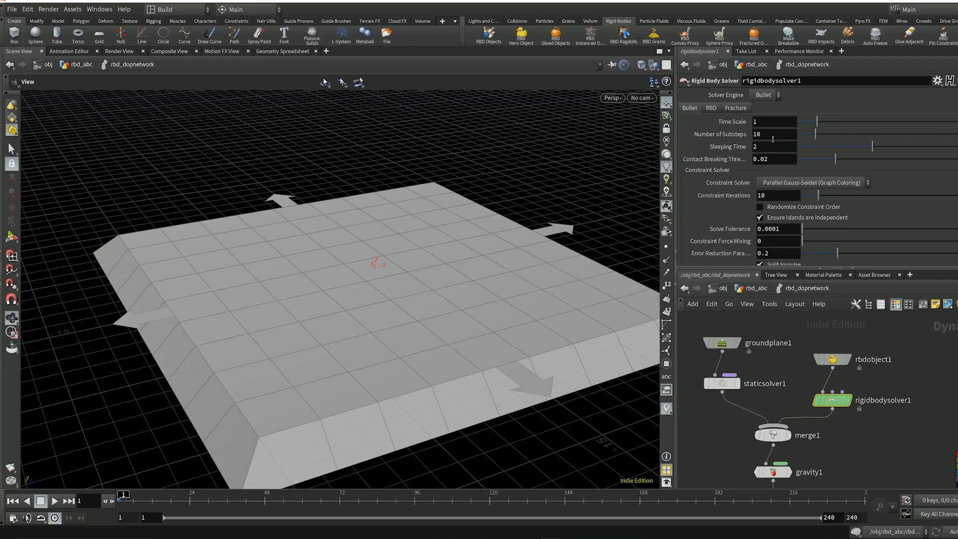
# Enable Show Guide Geometry in rbdobject1's Bullet Data and turn off the RBD Solver's Collision Guide.
pyautogui.click(831, 358)
pyautogui.scroll(5, 818, 174)
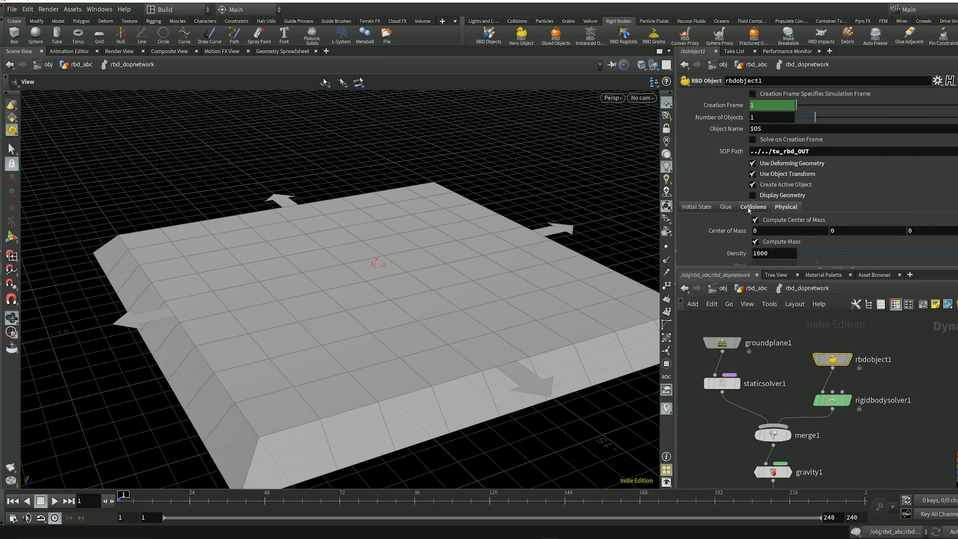
pyautogui.click(751, 206)
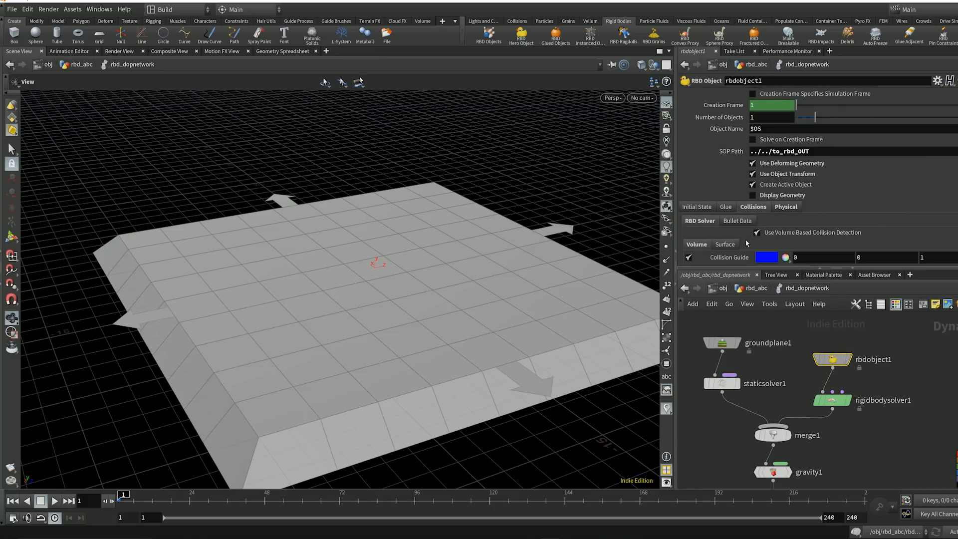
pyautogui.click(730, 244)
pyautogui.scroll(-3, 747, 154)
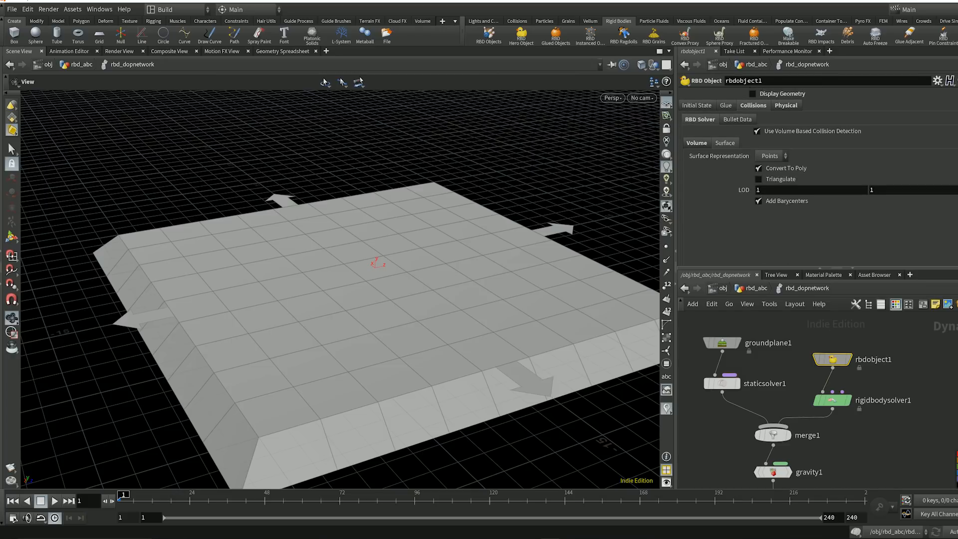
pyautogui.click(738, 118)
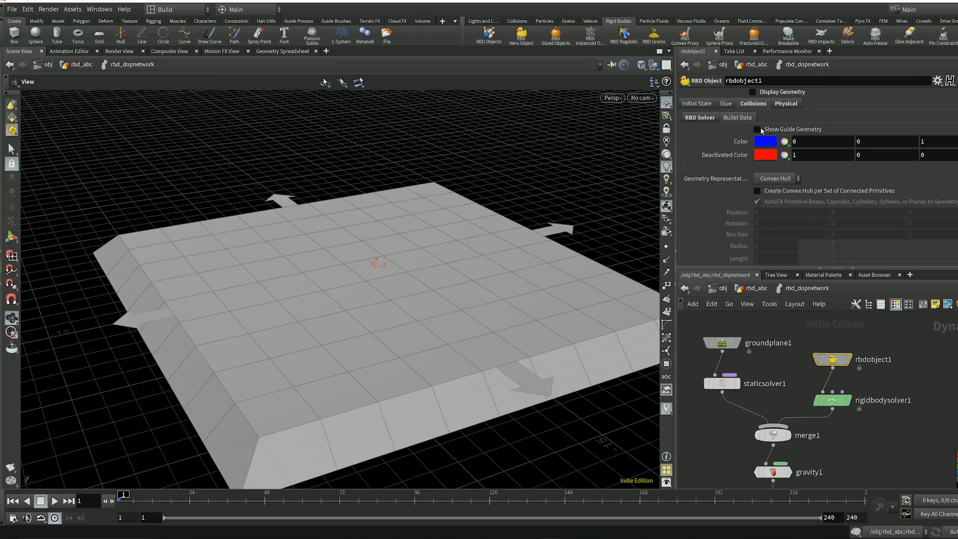
pyautogui.click(700, 118)
pyautogui.click(738, 118)
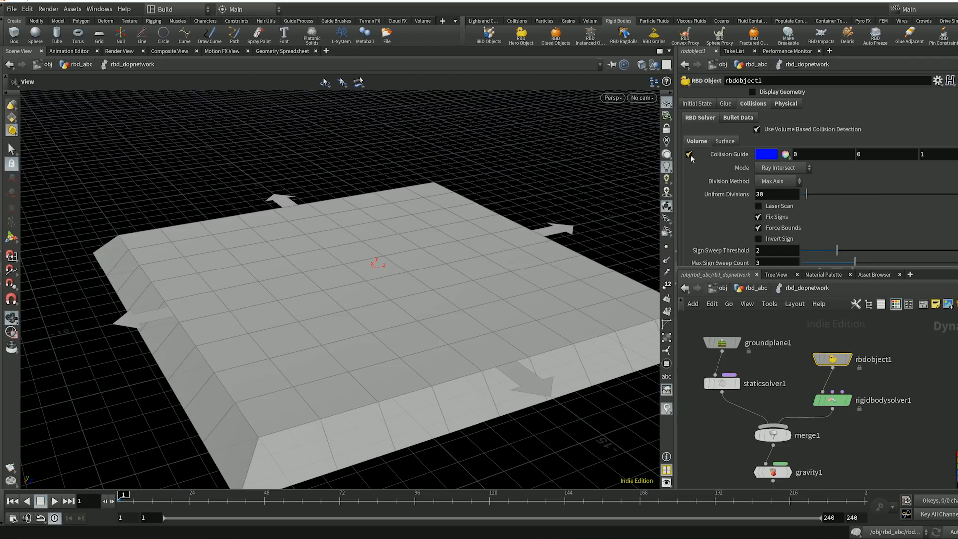
# Simulate to frame 24 and examine the Bullet convex hull guide on the ground plane from several angles.
pyautogui.click(54, 501)
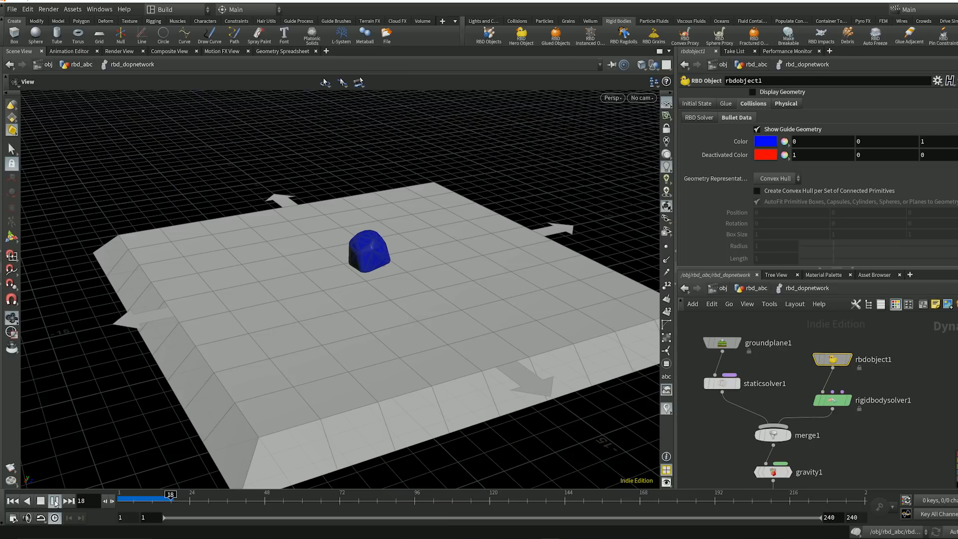
pyautogui.click(55, 500)
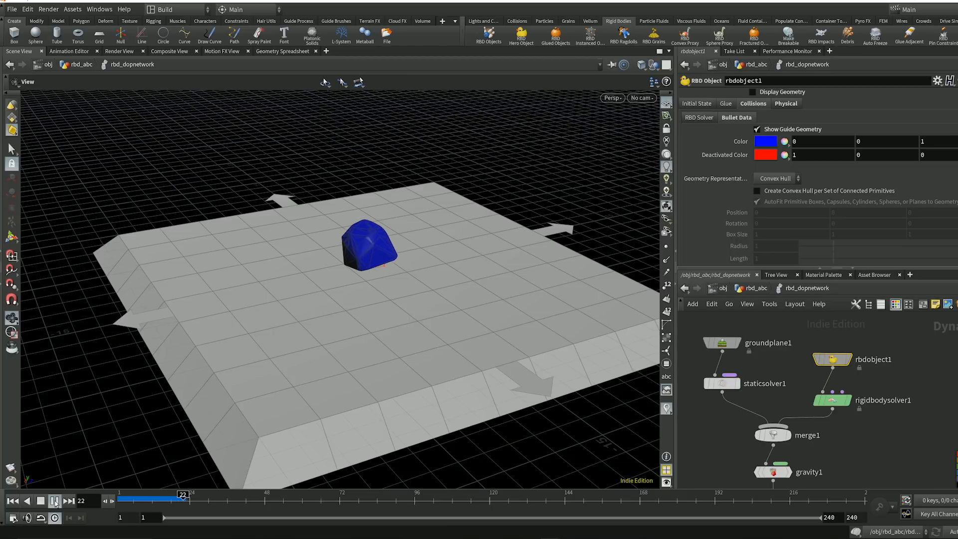
pyautogui.keyDown('alt'); pyautogui.moveTo(391, 295); pyautogui.dragTo(291, 250); pyautogui.keyUp('alt')
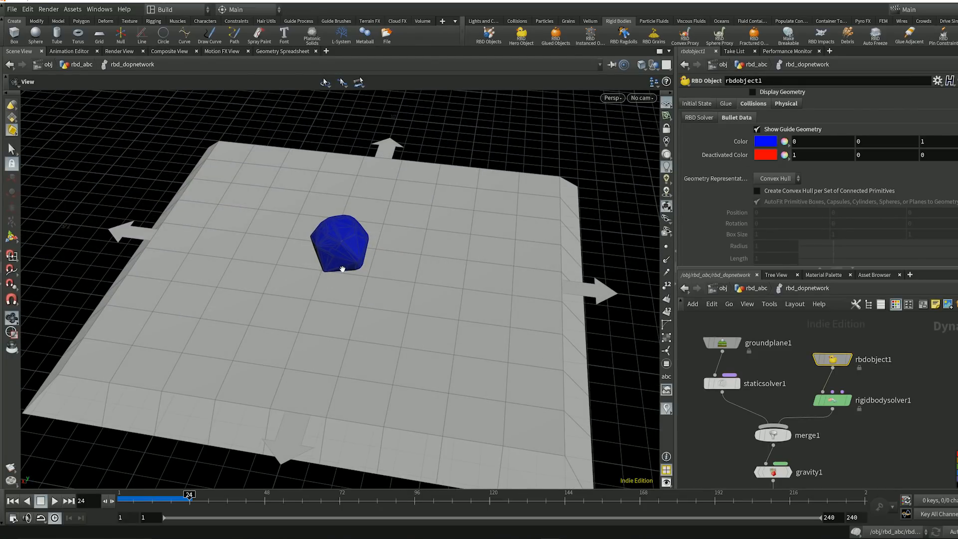
pyautogui.moveTo(368, 264); pyautogui.dragTo(401, 255)
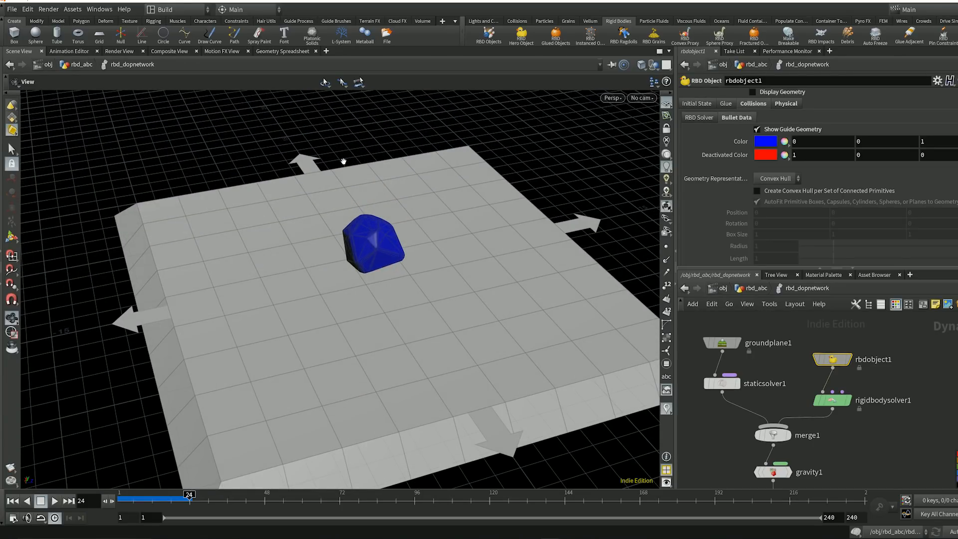
# Set rigidbodysolver1's Solver Engine back to RBD.
pyautogui.moveTo(838, 405)
pyautogui.scroll(3, 819, 174)
pyautogui.scroll(1, 768, 105)
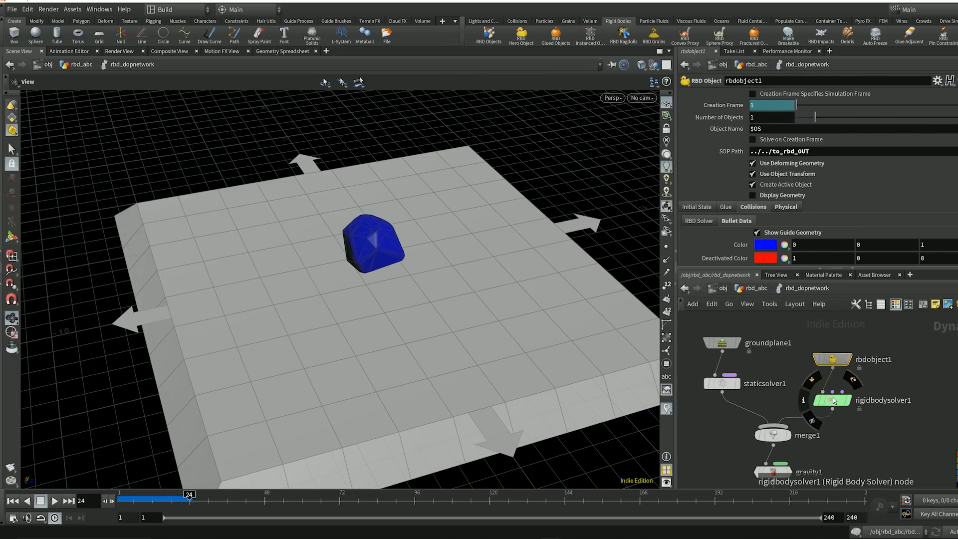
pyautogui.click(831, 402)
pyautogui.click(776, 97)
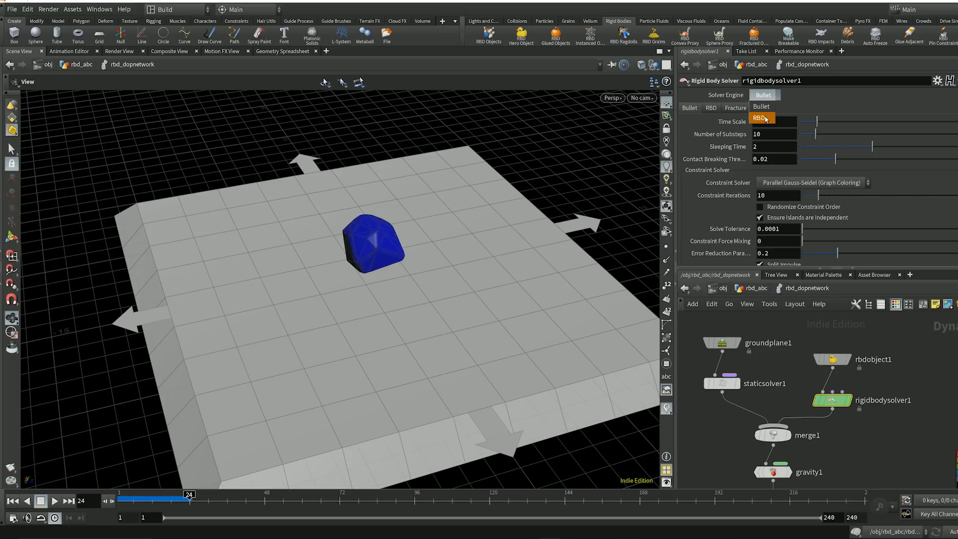
pyautogui.click(762, 97)
pyautogui.click(765, 96)
pyautogui.click(766, 98)
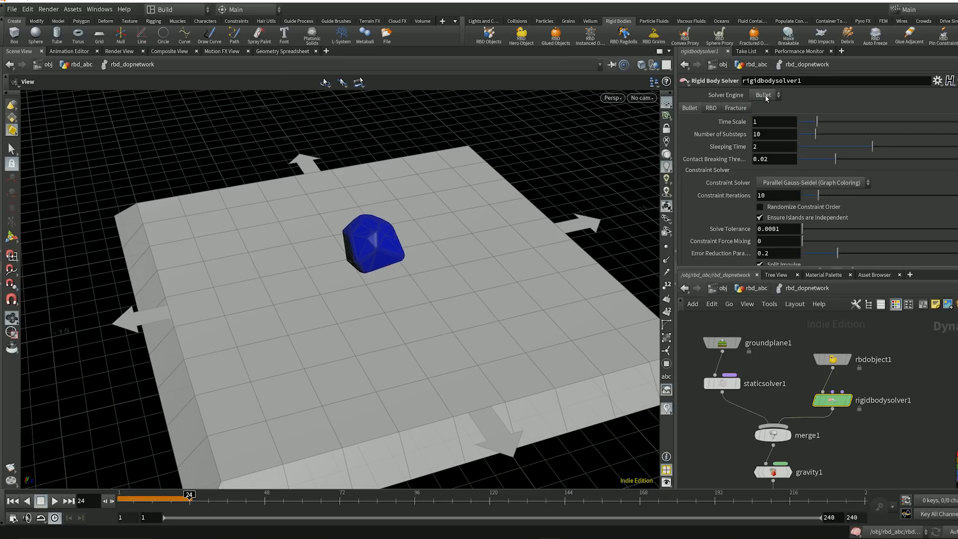
pyautogui.click(767, 97)
pyautogui.click(769, 113)
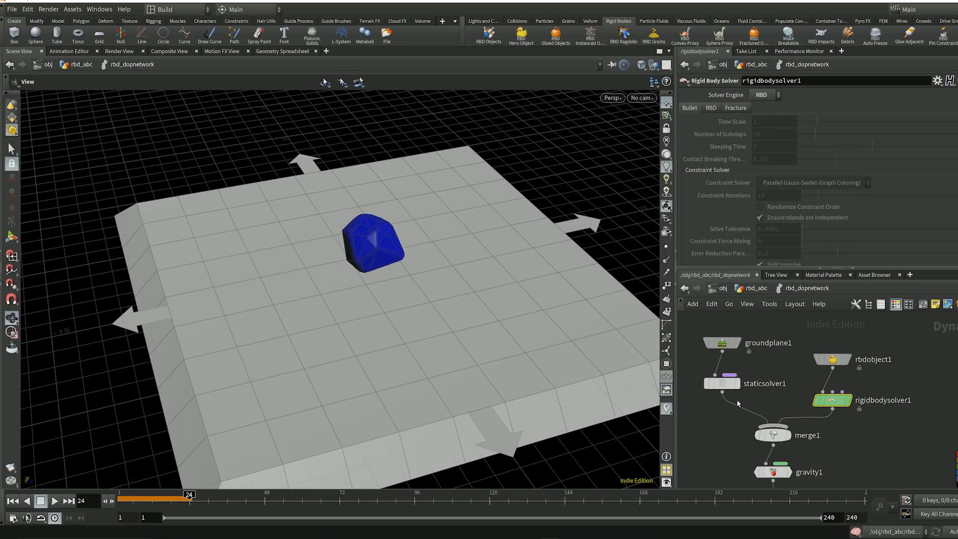
# Turn on rbdobject1's Display Geometry and turn off Show Guide Geometry in its Bullet Data.
pyautogui.click(832, 359)
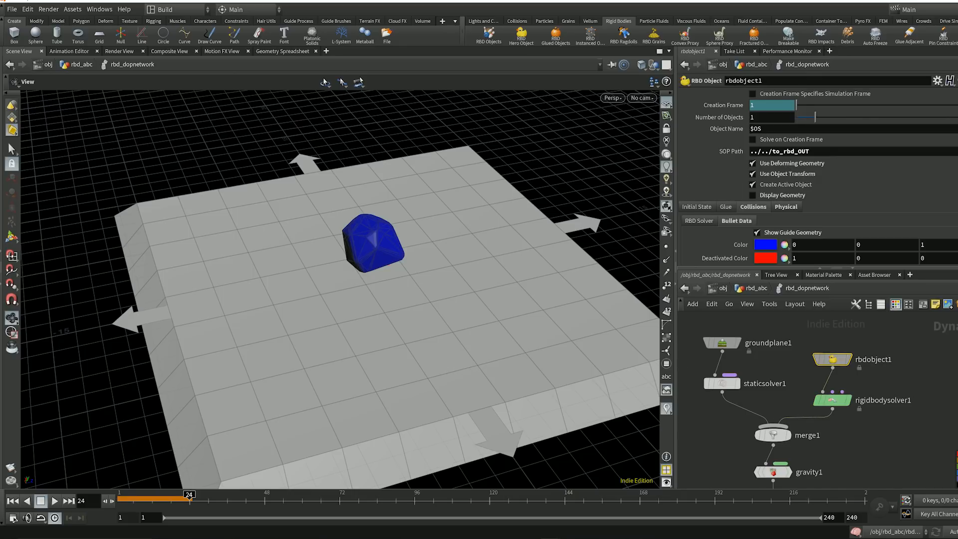
pyautogui.click(753, 195)
pyautogui.click(757, 233)
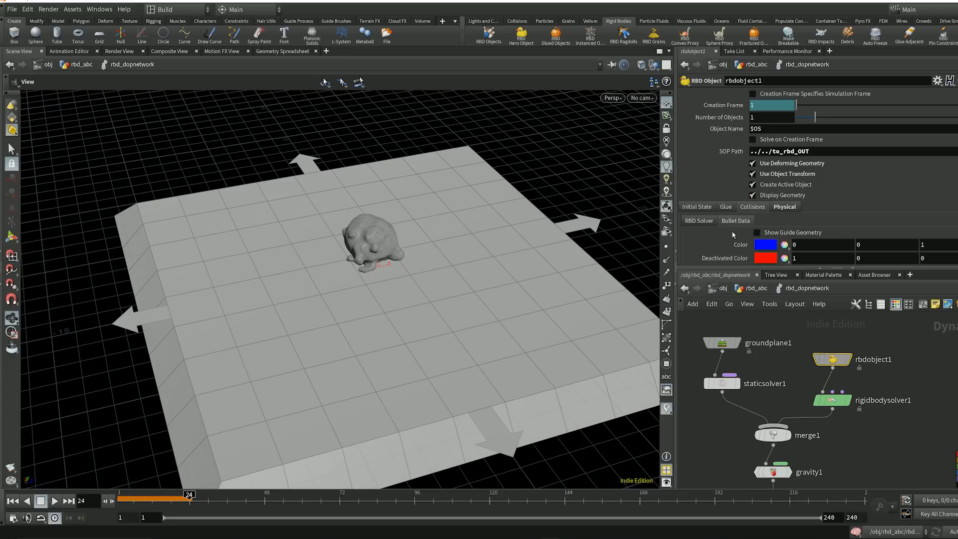
# Inspect the mesh on the ground plane and rbdobject1's RBD Solver volume settings, and return to frame 1.
pyautogui.moveTo(864, 432); pyautogui.dragTo(867, 416, button='middle')
pyautogui.scroll(-1, 426, 272)
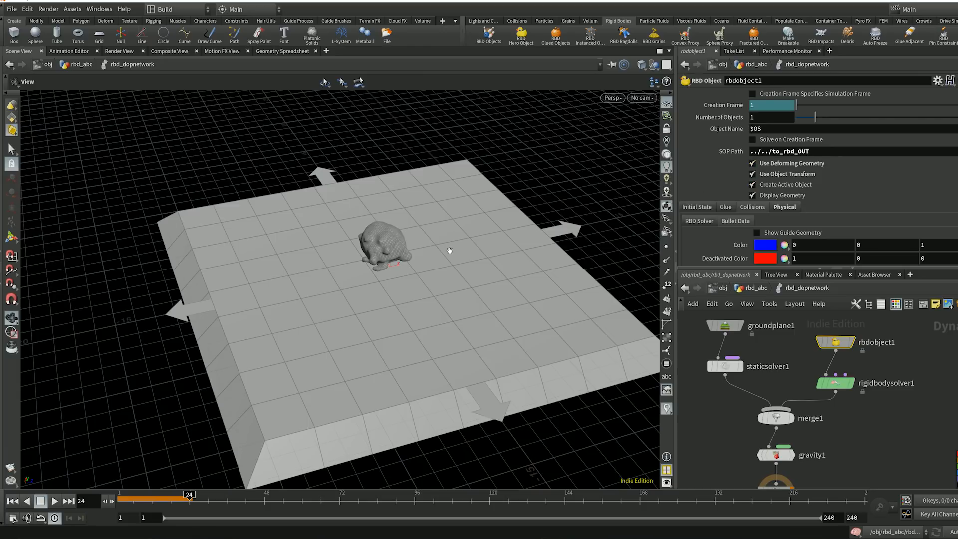
pyautogui.moveTo(349, 267); pyautogui.dragTo(442, 220)
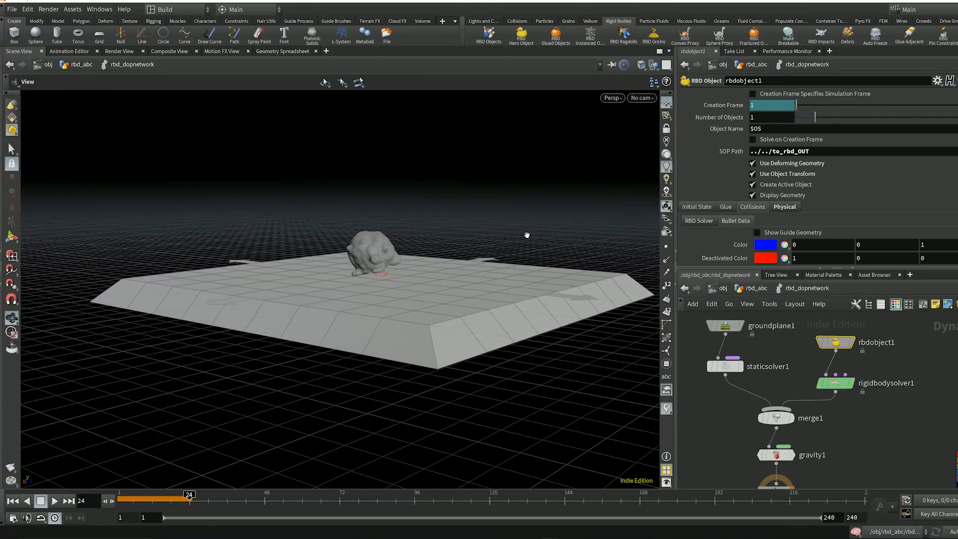
pyautogui.click(698, 221)
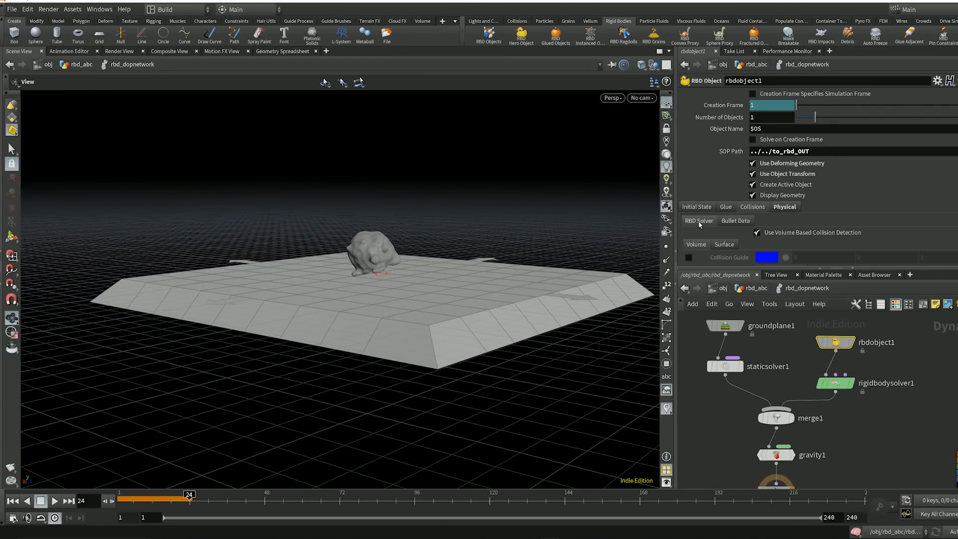
pyautogui.scroll(-5, 708, 209)
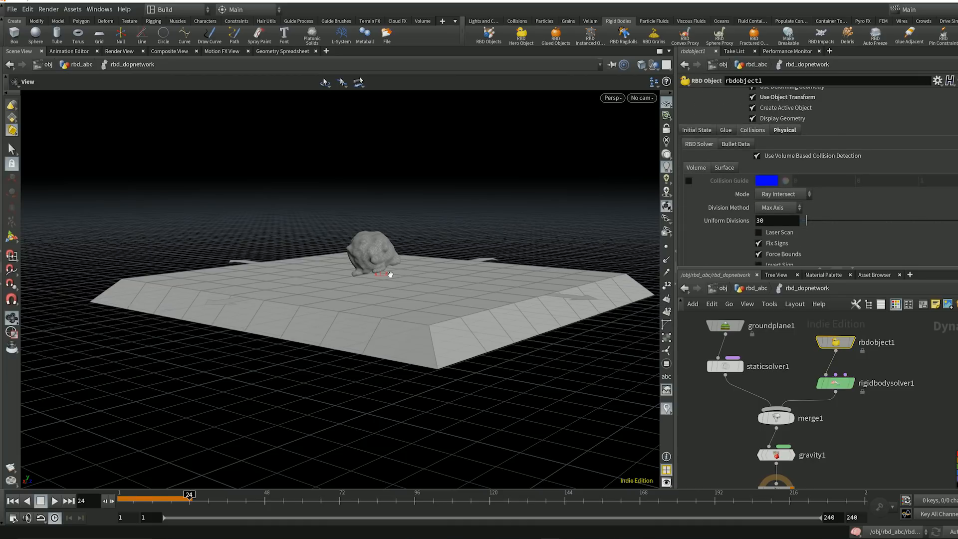
pyautogui.moveTo(368, 259); pyautogui.dragTo(318, 324)
pyautogui.click(12, 500)
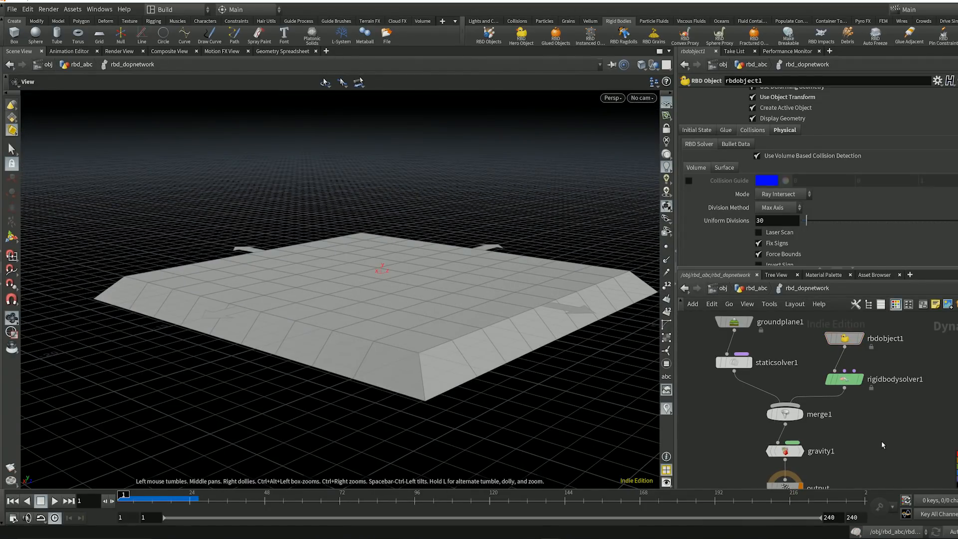
# Add a Null named abc_OUT below rbd_dopnetwork in the rbd_abc network and connect it to the DOP network's output.
pyautogui.press('u')
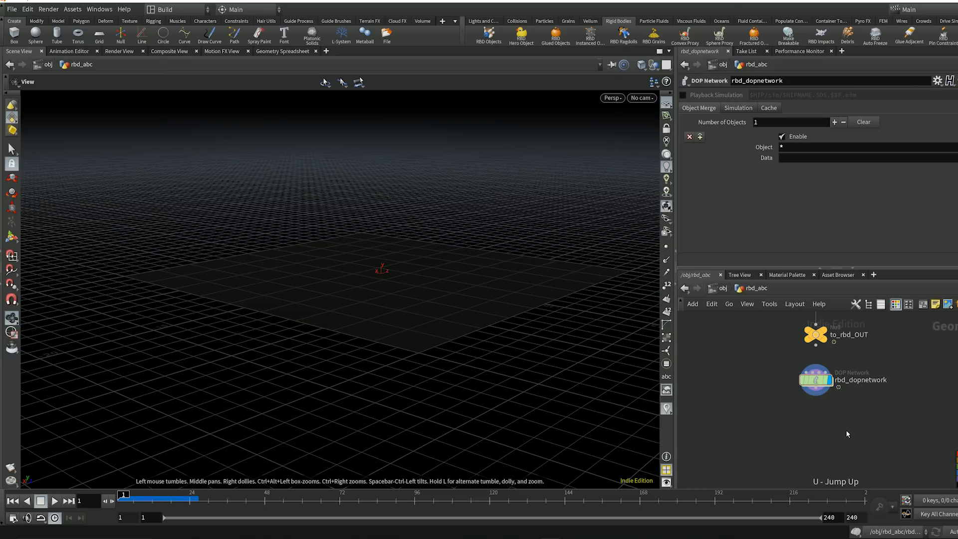
pyautogui.press('Tab')
pyautogui.write('nu')
pyautogui.press('Return')
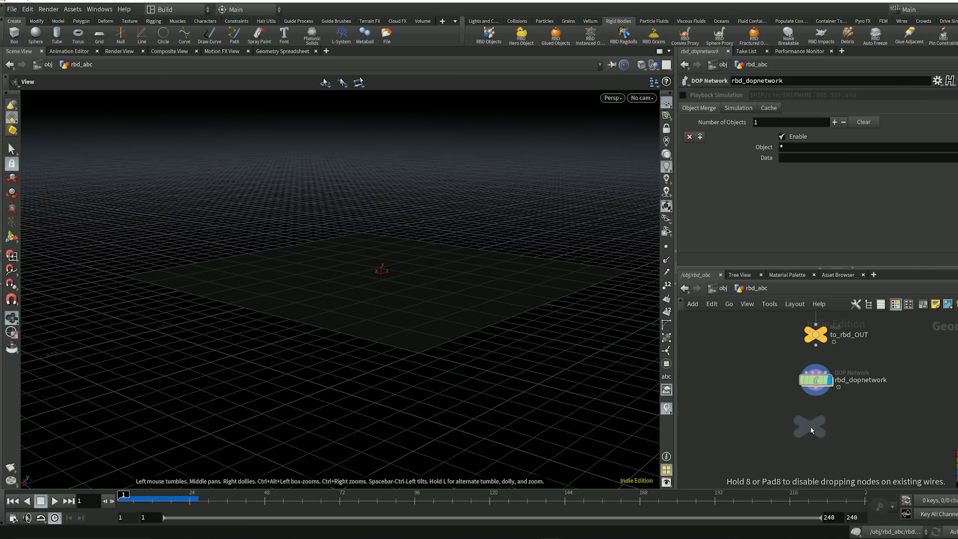
pyautogui.click(809, 426)
pyautogui.moveTo(816, 397); pyautogui.dragTo(809, 419)
pyautogui.doubleClick(831, 426)
pyautogui.write('abc_OUT')
pyautogui.press('Return')
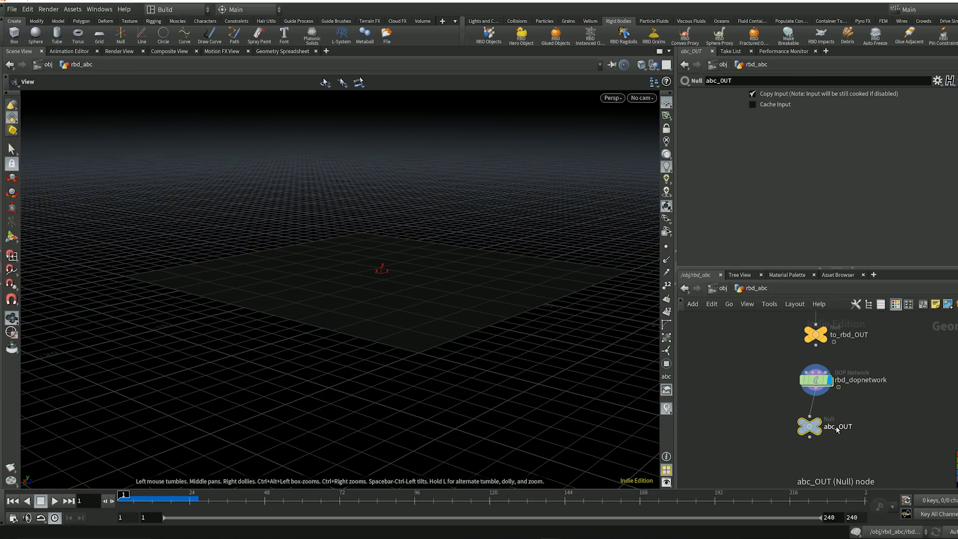
# Turn off Display Proxy Geometry on groundplane1 inside rbd_dopnetwork and return to the rbd_abc network.
pyautogui.doubleClick(828, 387)
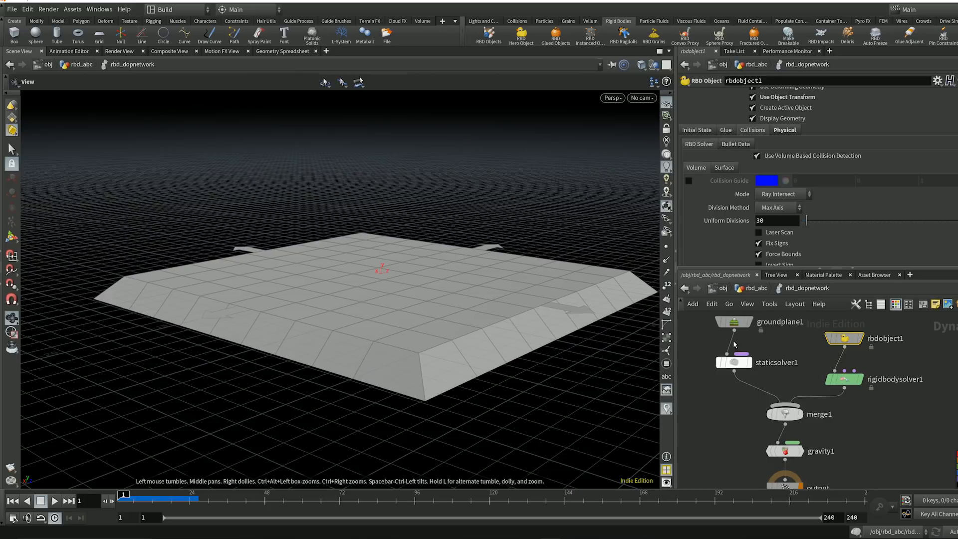
pyautogui.click(734, 322)
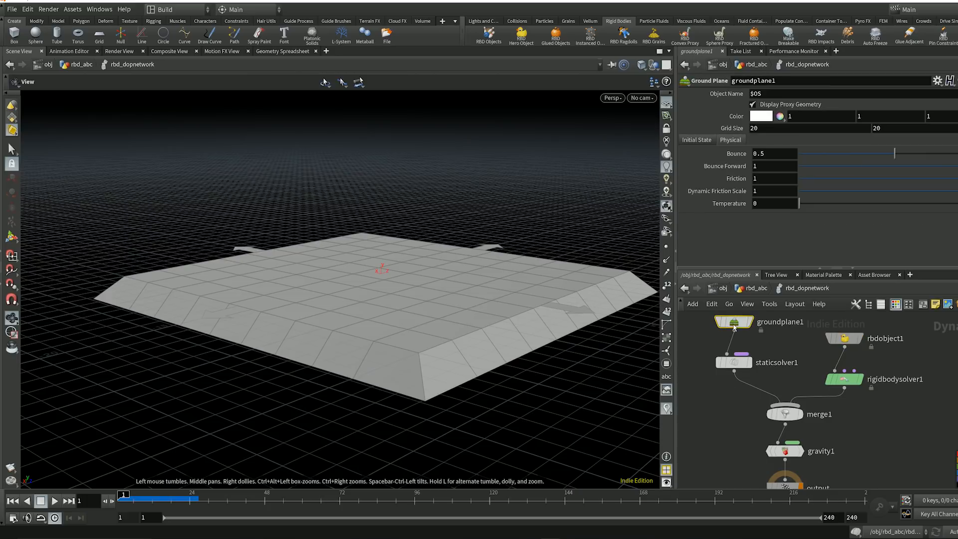
pyautogui.click(753, 106)
pyautogui.moveTo(707, 399); pyautogui.dragTo(733, 427)
pyautogui.press('u')
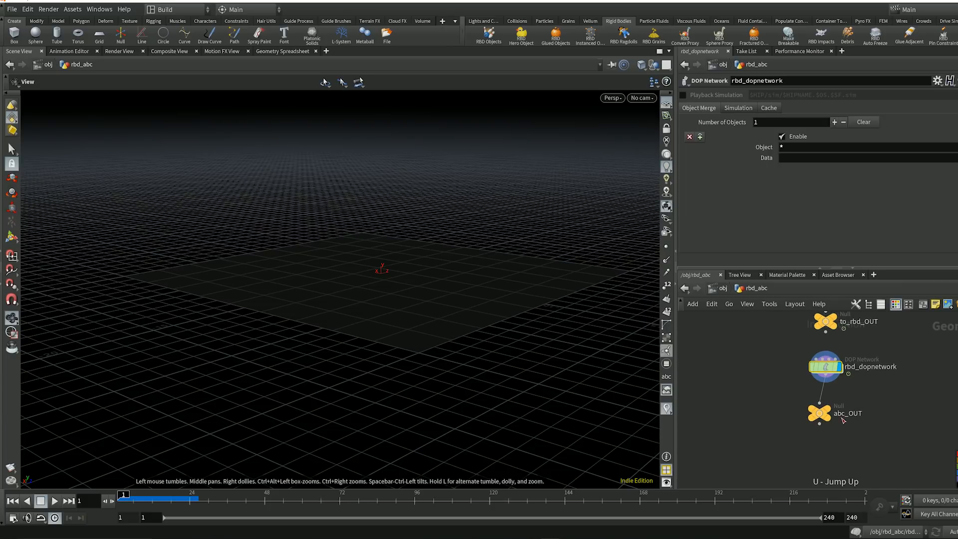
# Align abc_OUT beneath rbd_dopnetwork, make it the displayed node and play the simulation.
pyautogui.moveTo(850, 387); pyautogui.dragTo(754, 440)
pyautogui.press('l')
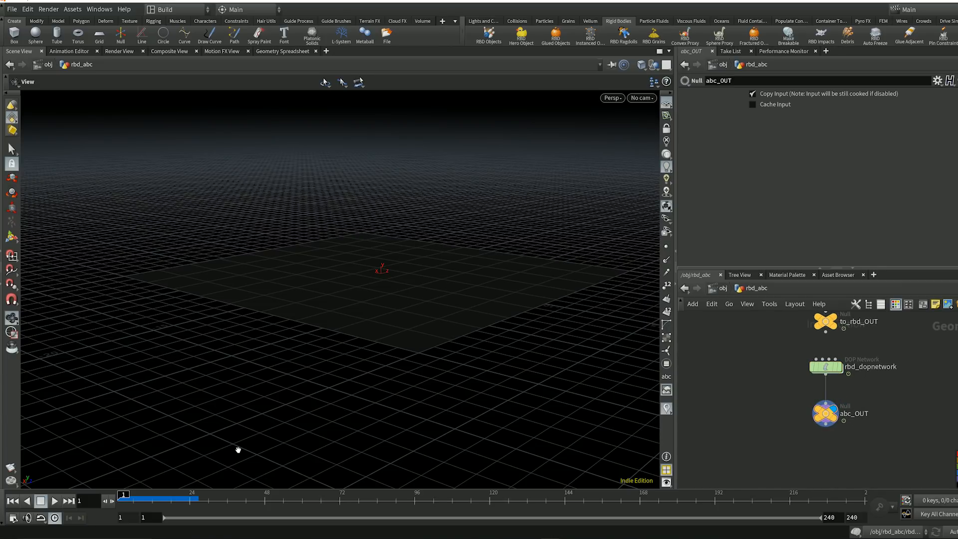
pyautogui.click(55, 500)
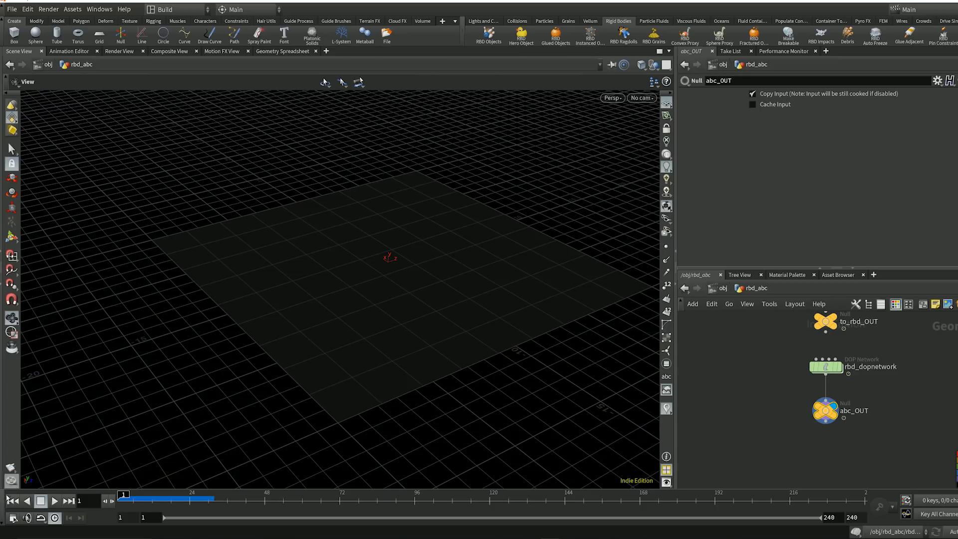
# Start an Alembic export using Export Frame Range, with /obj/rbd_abc as the source object.
pyautogui.click(10, 10)
pyautogui.moveTo(102, 182)
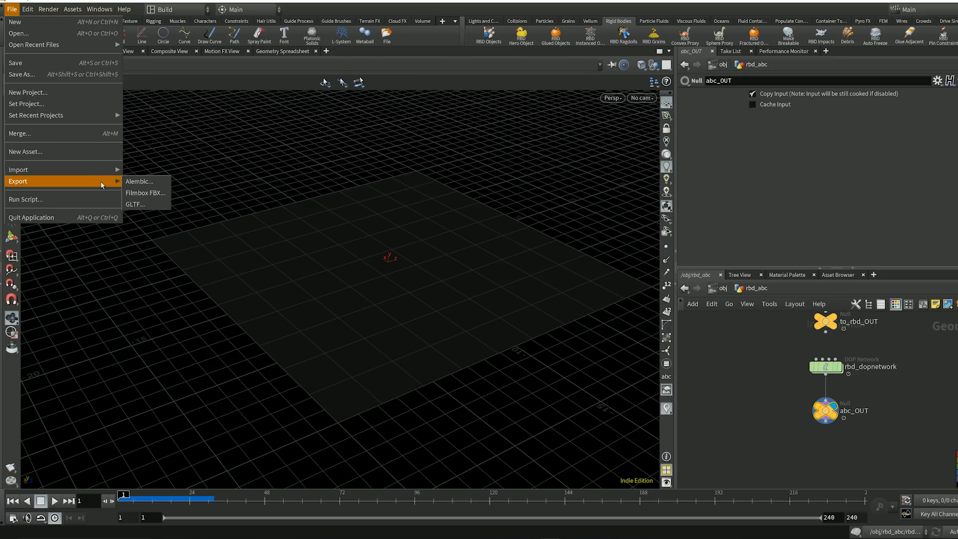
pyautogui.click(143, 182)
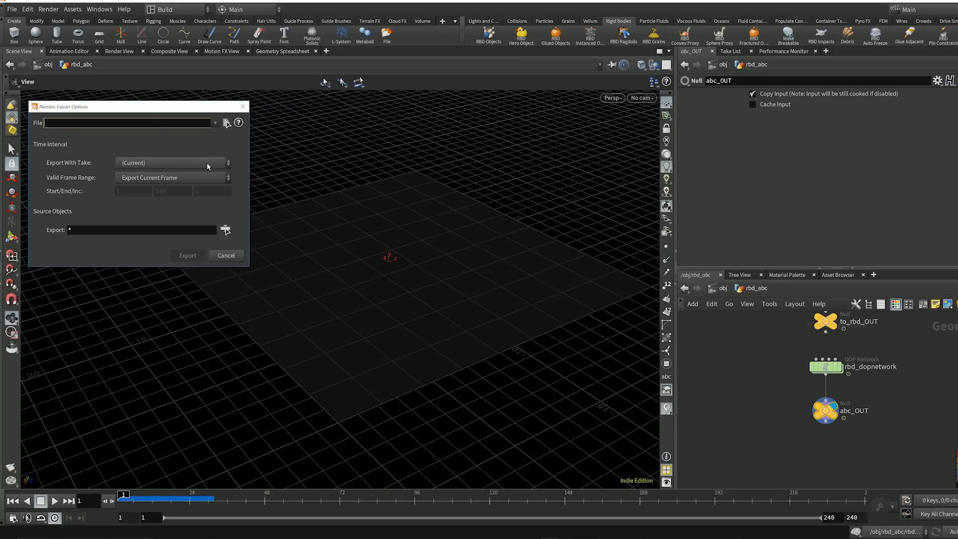
pyautogui.click(225, 181)
pyautogui.click(150, 198)
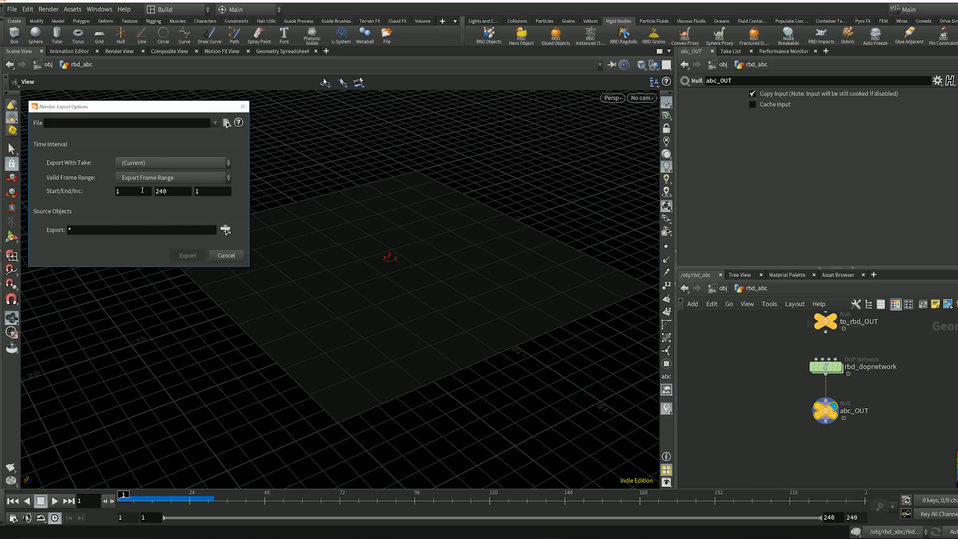
pyautogui.click(225, 230)
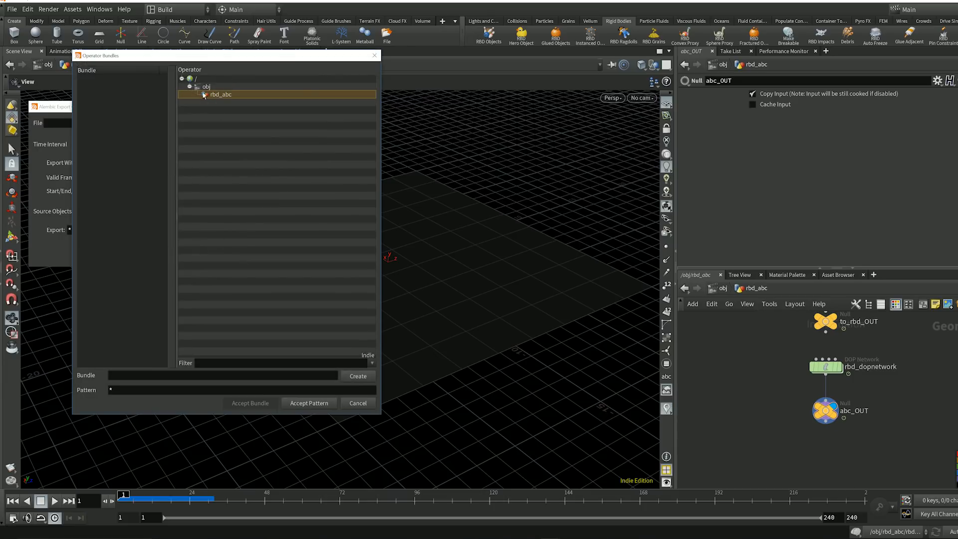
pyautogui.click(216, 95)
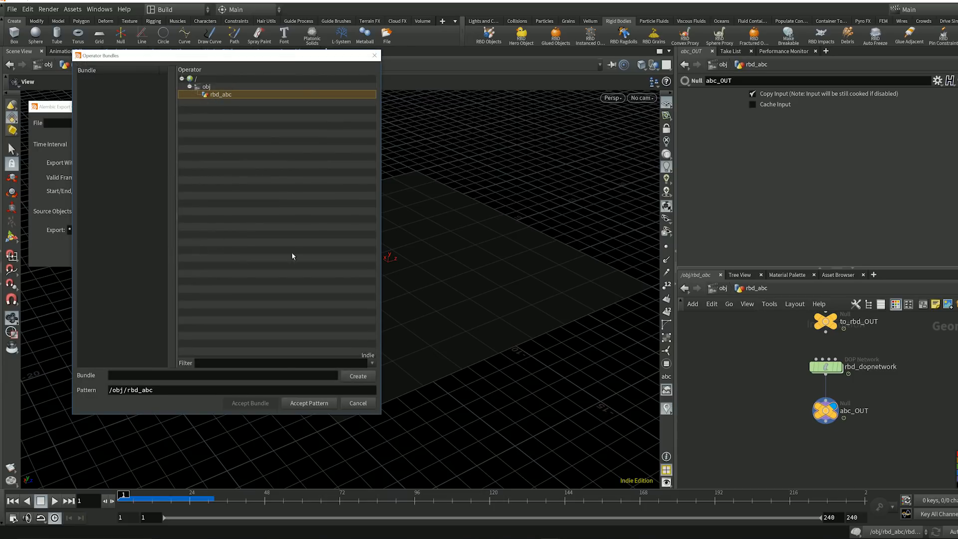
pyautogui.click(309, 403)
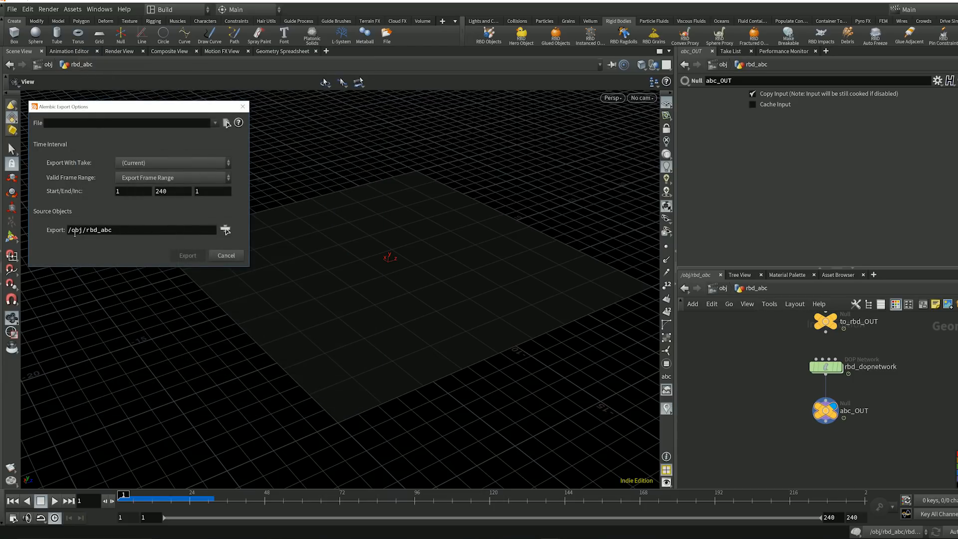
# Reselect /obj/rbd_abc as the Alembic export source and cancel the export.
pyautogui.moveTo(195, 230); pyautogui.dragTo(40, 232)
pyautogui.write('*')
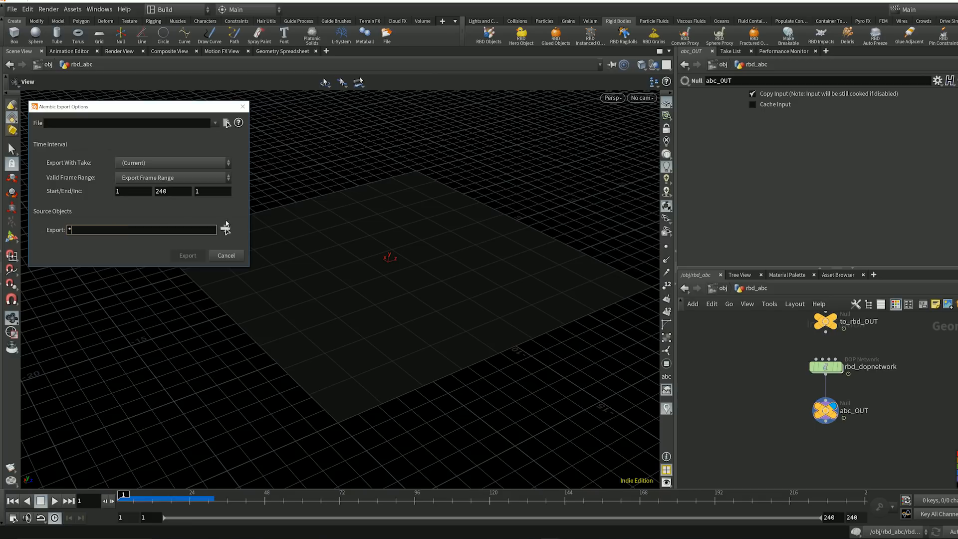
pyautogui.click(225, 230)
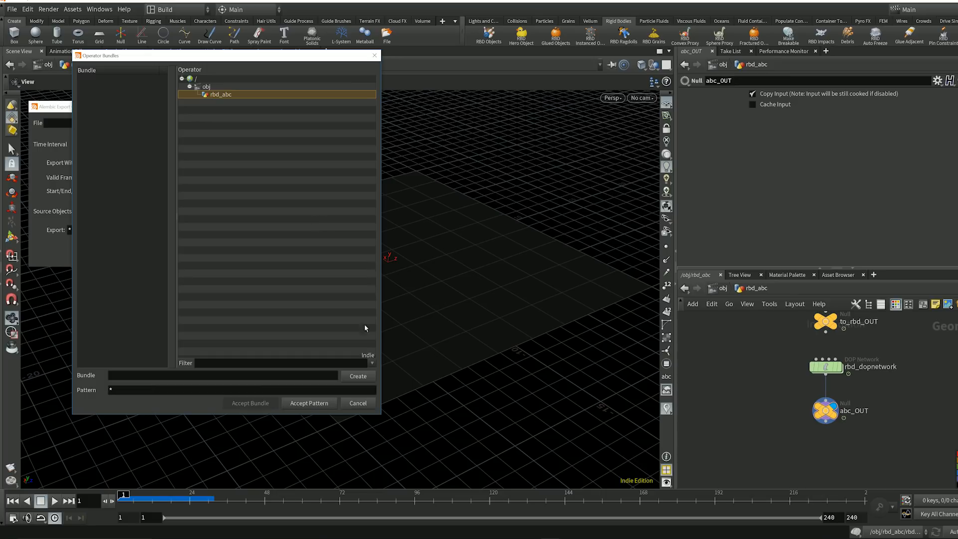
pyautogui.click(358, 403)
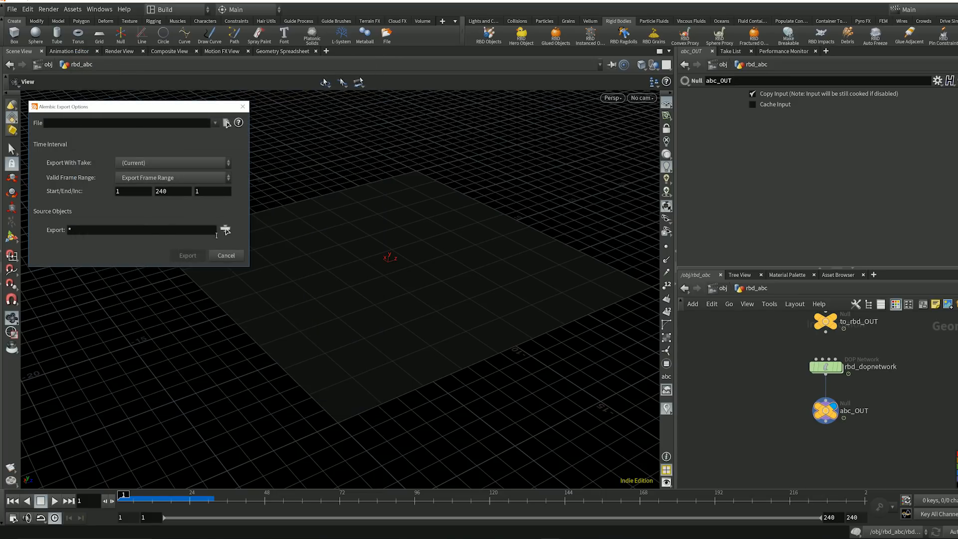
pyautogui.click(225, 231)
pyautogui.click(222, 107)
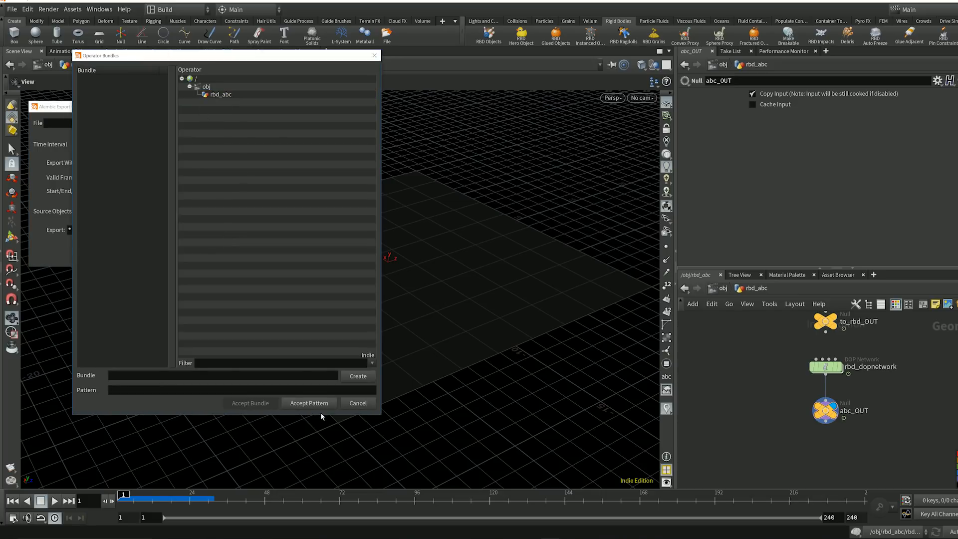
pyautogui.click(222, 97)
pyautogui.click(302, 403)
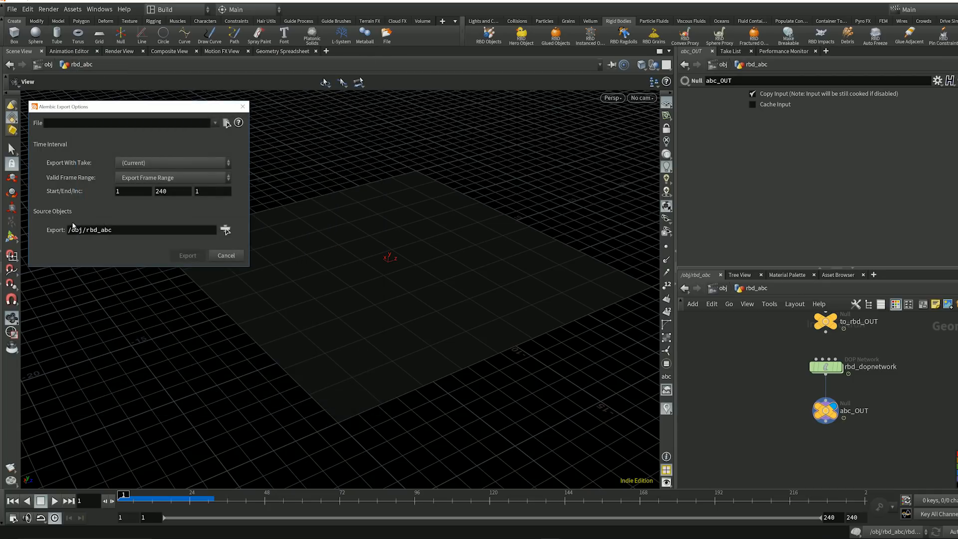
pyautogui.click(226, 256)
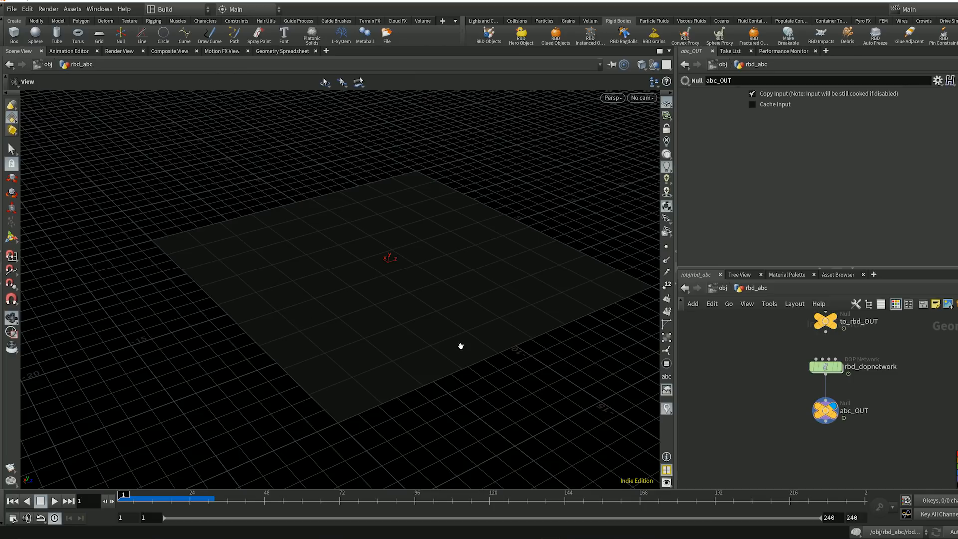
pyautogui.moveTo(421, 258); pyautogui.dragTo(455, 279)
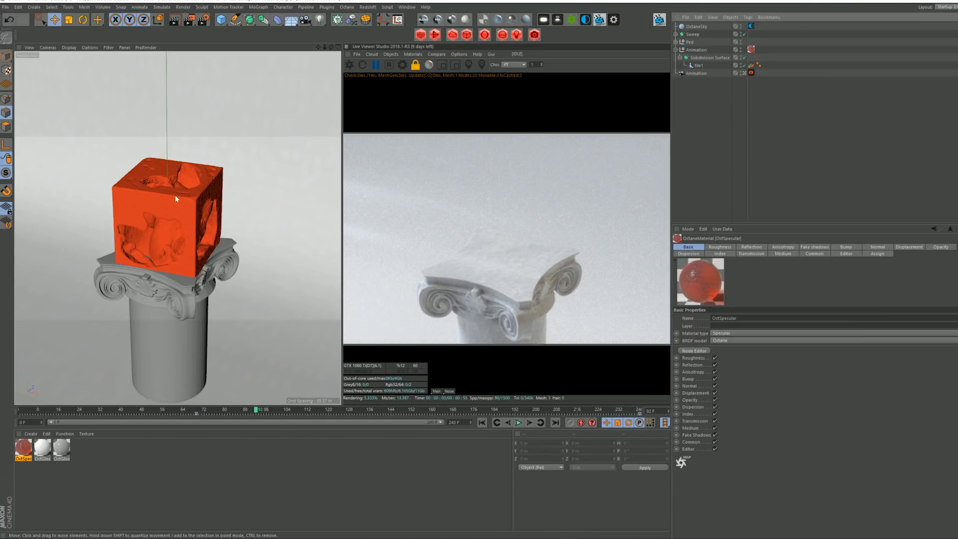
# Switch to the Cinema 4D scene, examine the Animation null and its Alembic object, and disable the Subdivision Surface.
pyautogui.click(696, 49)
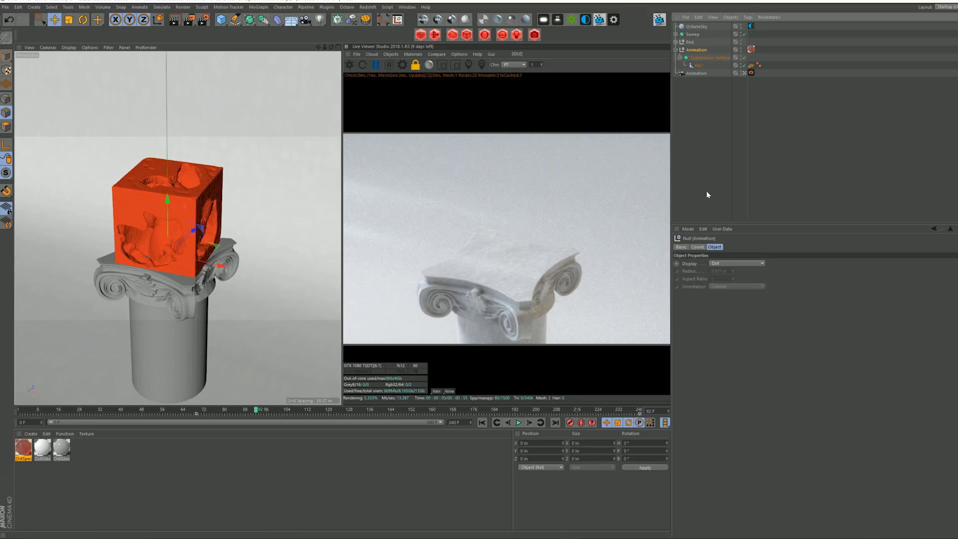
pyautogui.click(698, 247)
pyautogui.click(706, 58)
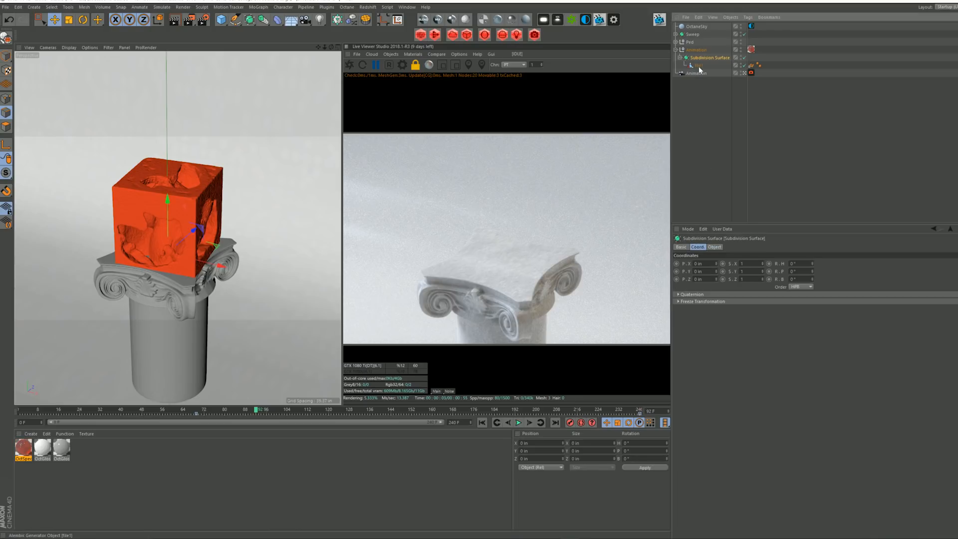
pyautogui.click(698, 67)
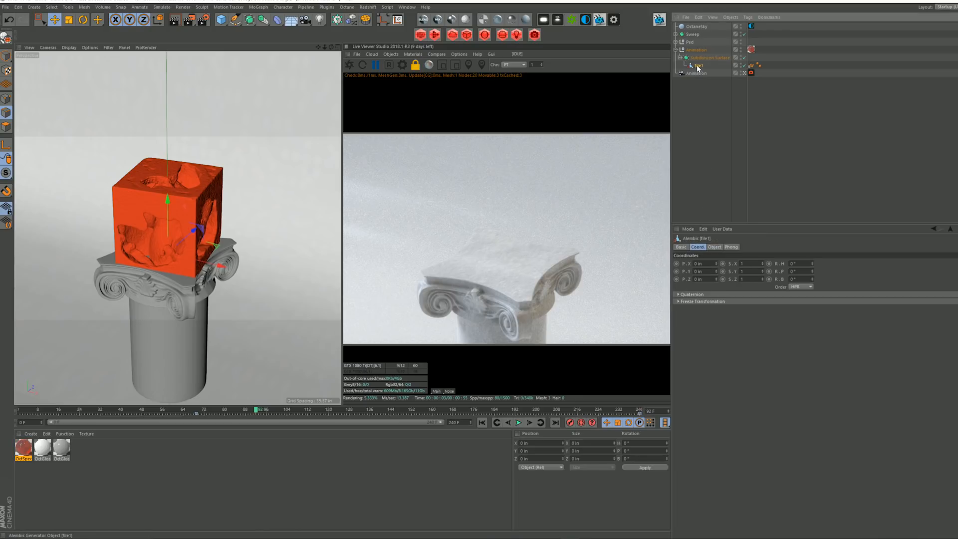
pyautogui.click(703, 58)
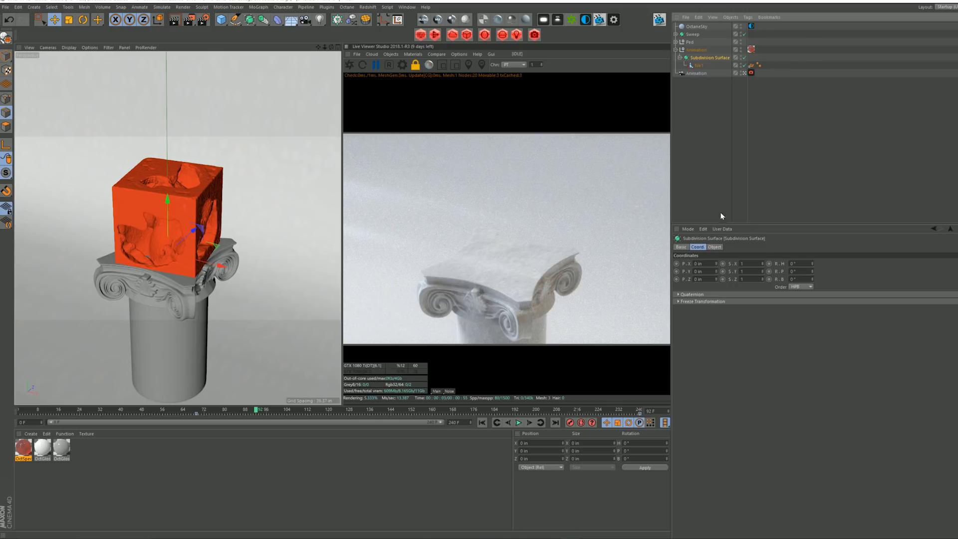
pyautogui.click(716, 248)
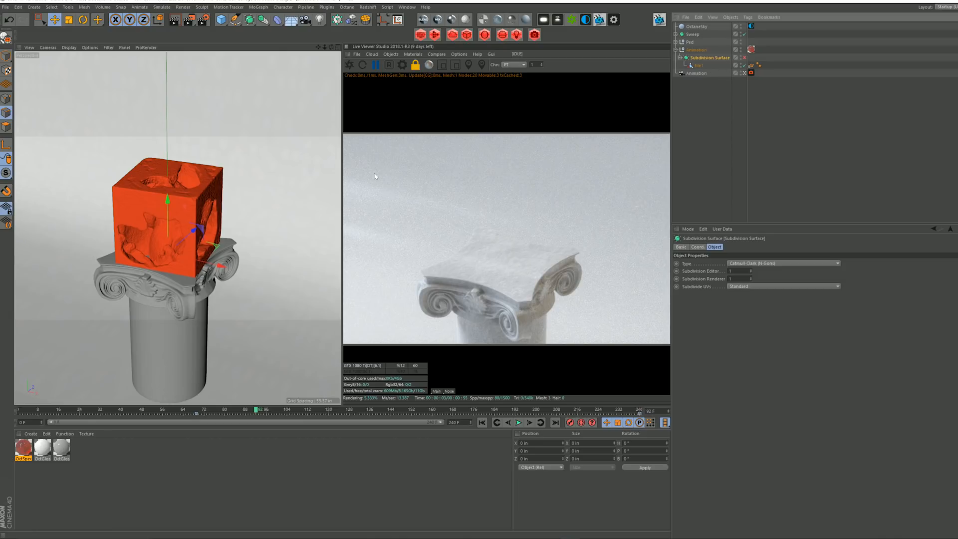
pyautogui.click(705, 98)
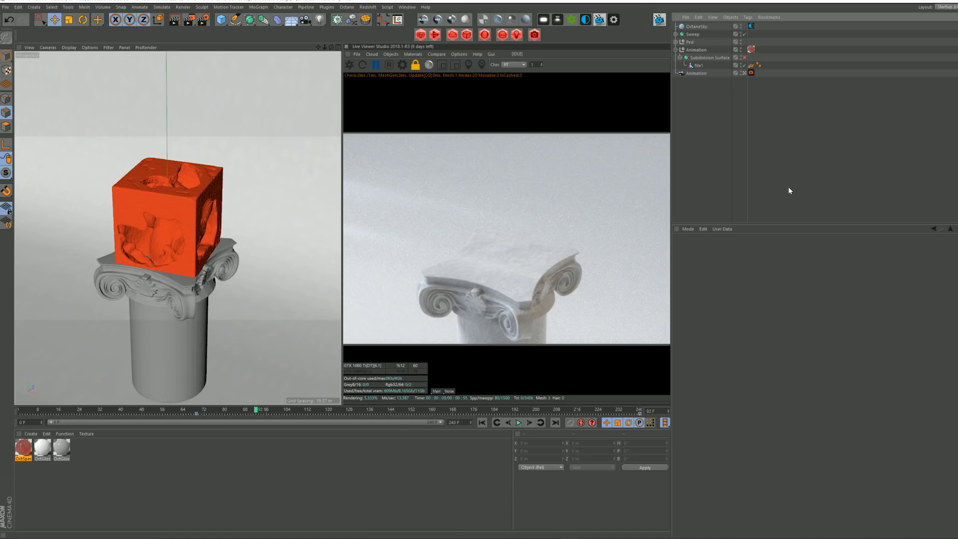
# Collapse the Animation null's hierarchy and switch the viewport from the Animation camera to the default perspective view.
pyautogui.click(677, 51)
pyautogui.click(703, 58)
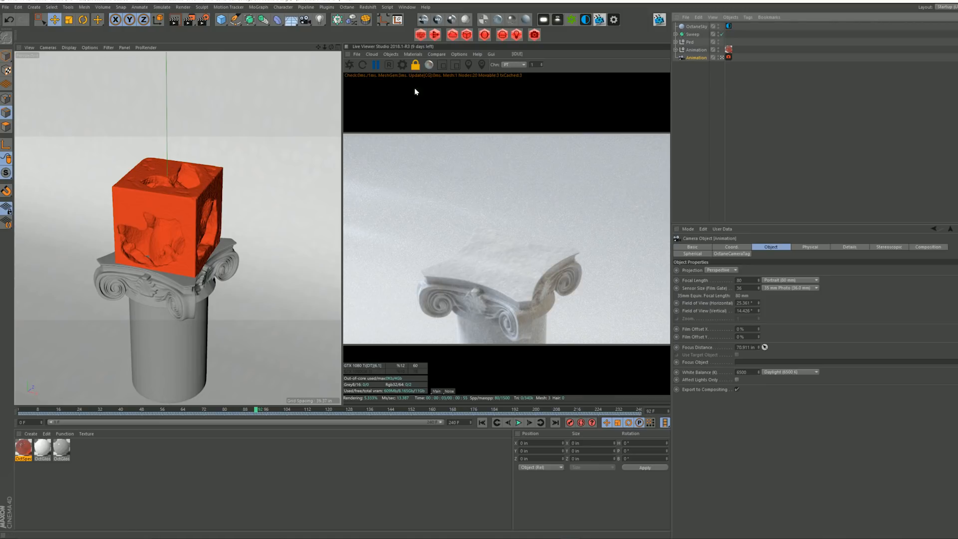
pyautogui.click(337, 47)
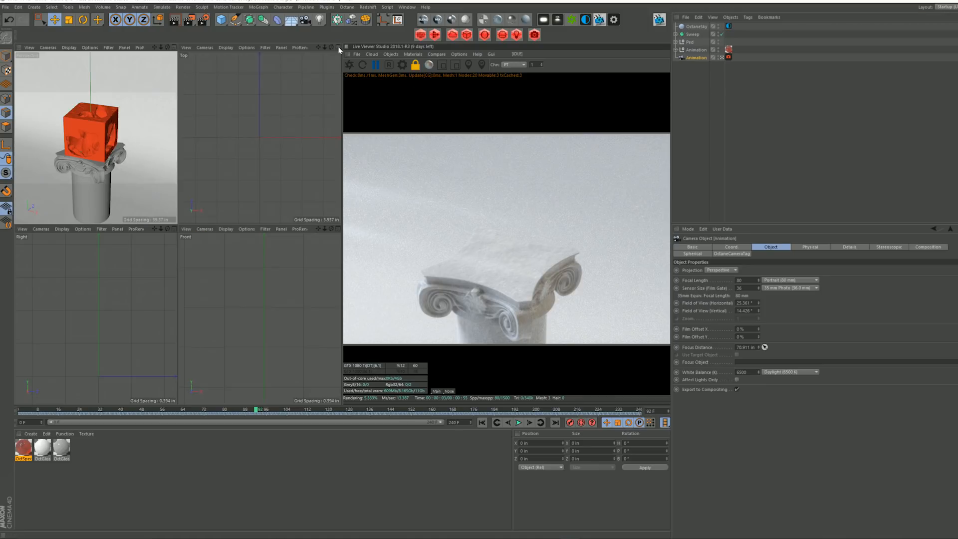
pyautogui.click(174, 47)
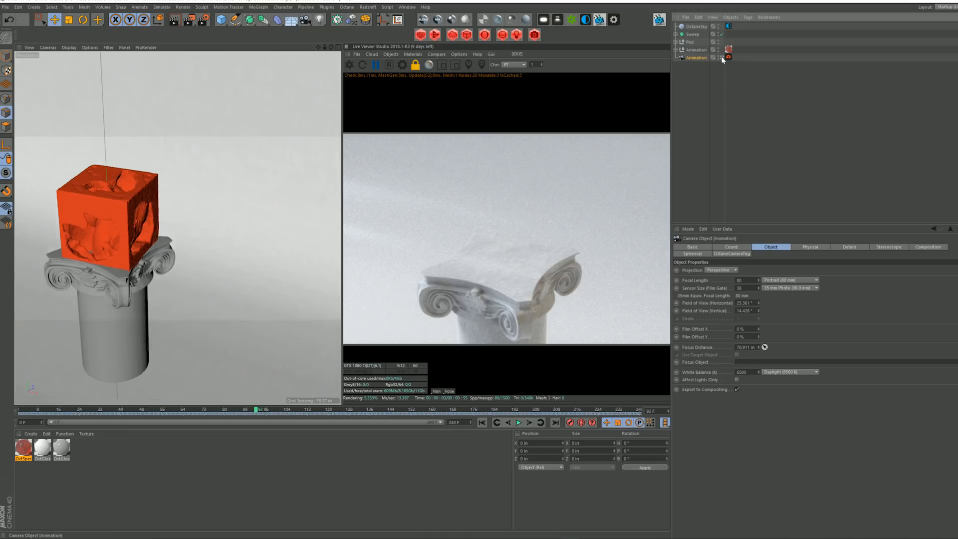
pyautogui.click(721, 57)
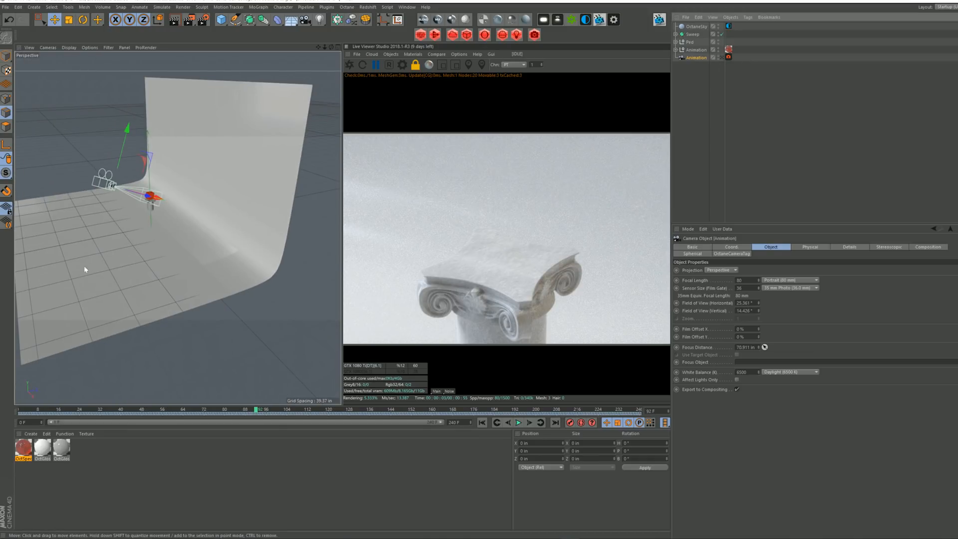
# Open the image texture in the OctaneSky's Environment Tag and switch to the HDRI Packs page in the browser.
pyautogui.click(728, 26)
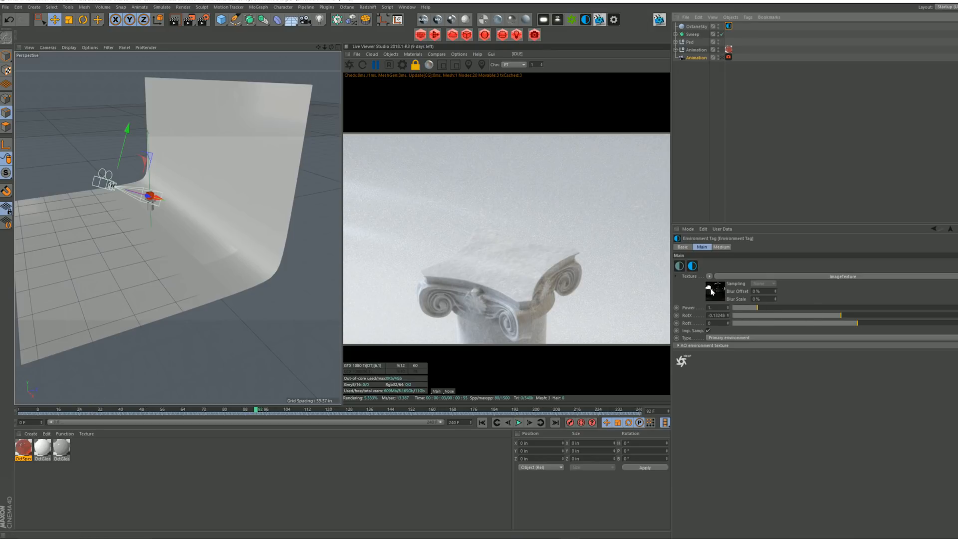
pyautogui.click(711, 292)
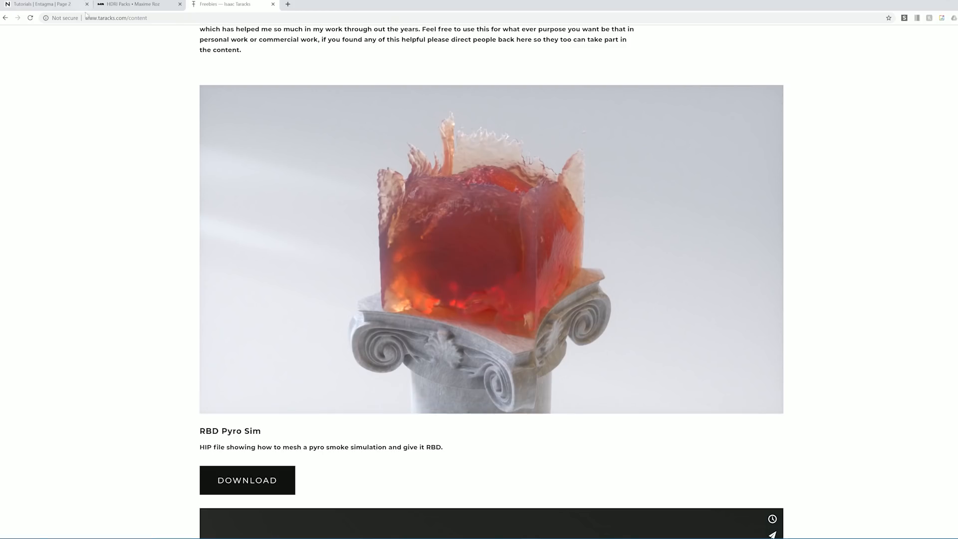
pyautogui.click(129, 5)
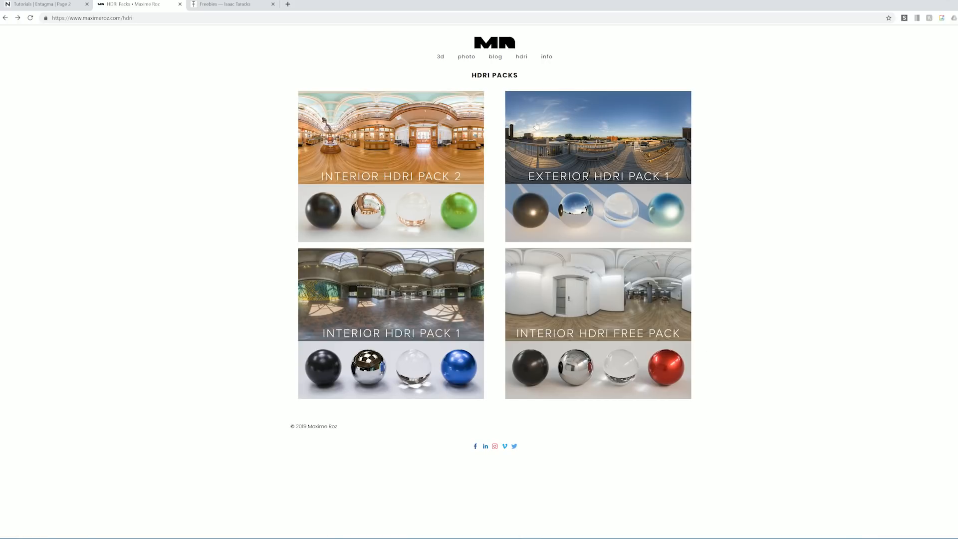
# Examine the environments offered in the Interior HDRI Free Pack and Exterior HDRI Pack 1.
pyautogui.click(629, 292)
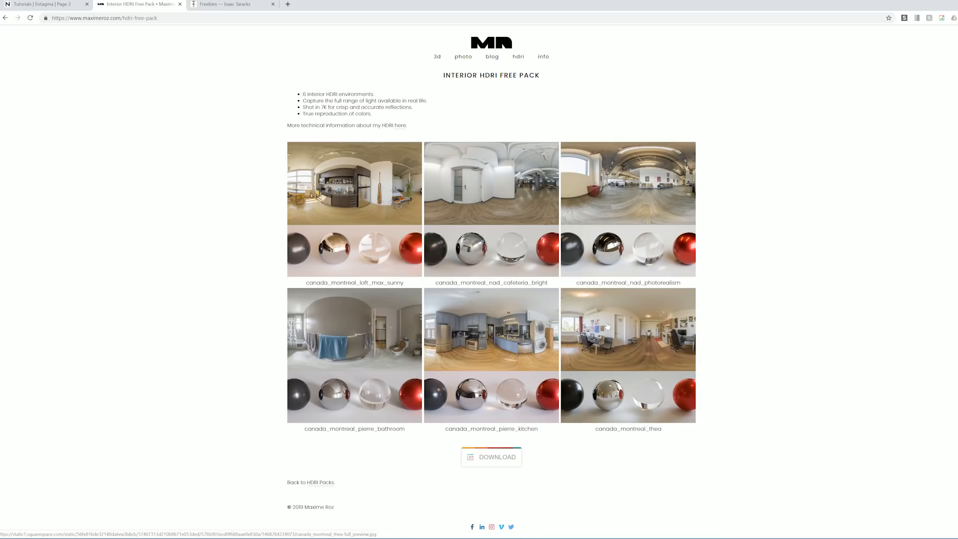
pyautogui.click(6, 18)
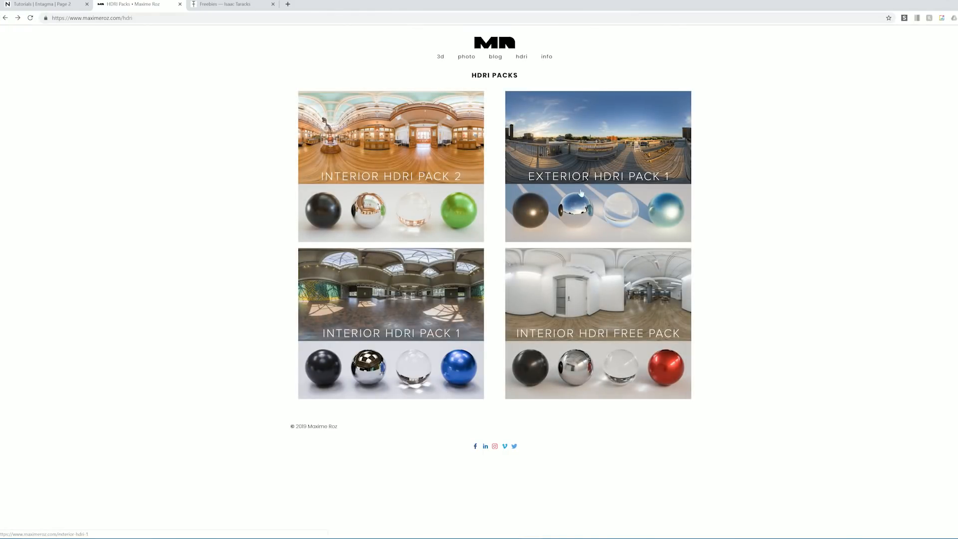
pyautogui.click(566, 180)
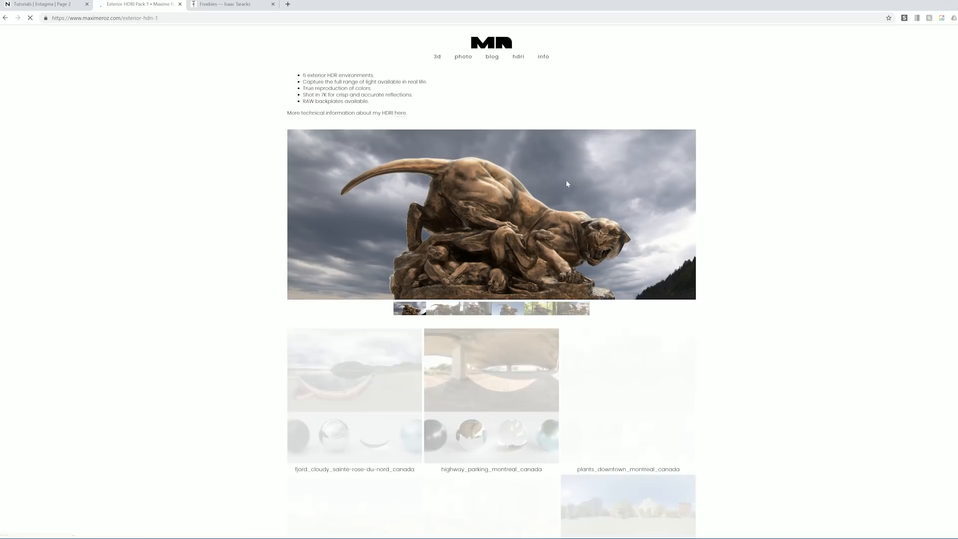
pyautogui.scroll(-4, 594, 271)
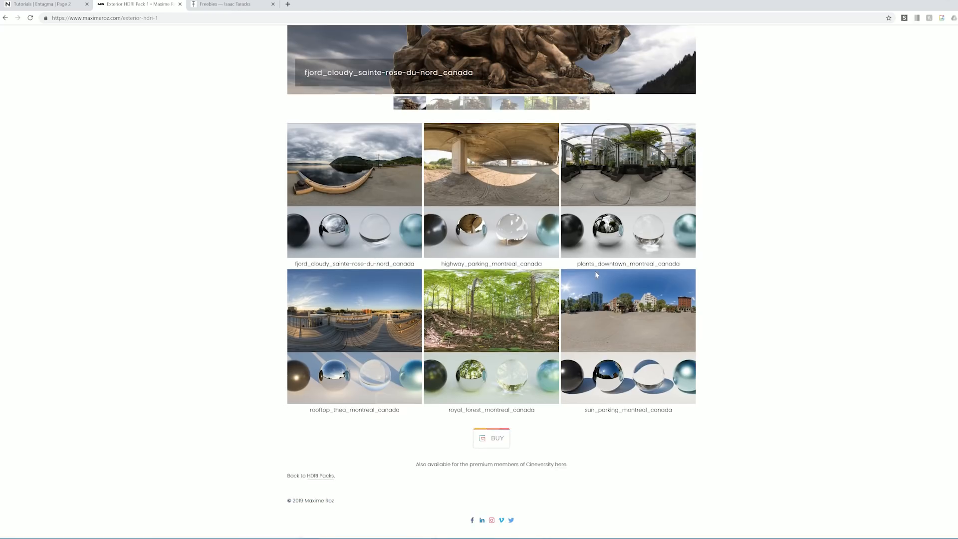
# Return from the Exterior HDRI Pack 1 page to the website's HDRI section.
pyautogui.scroll(4, 596, 276)
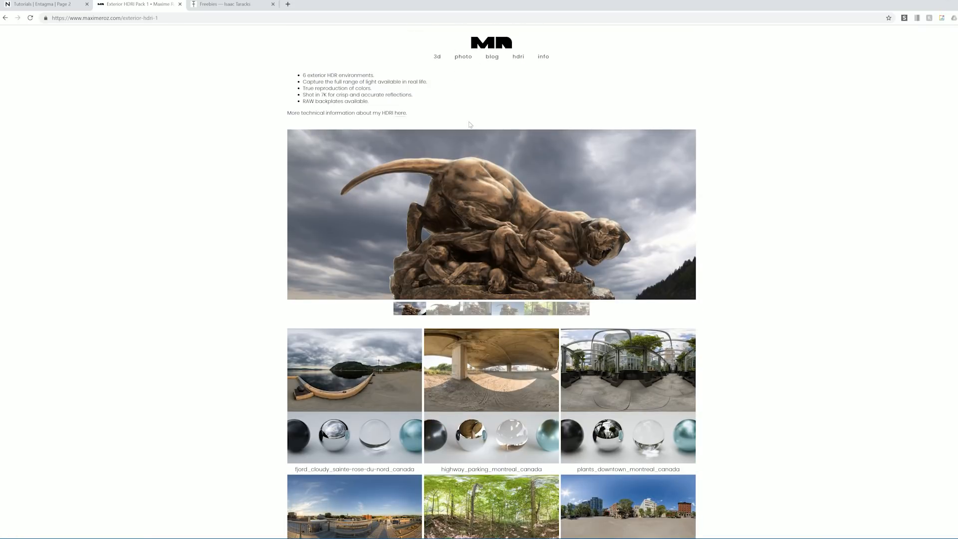
pyautogui.click(518, 58)
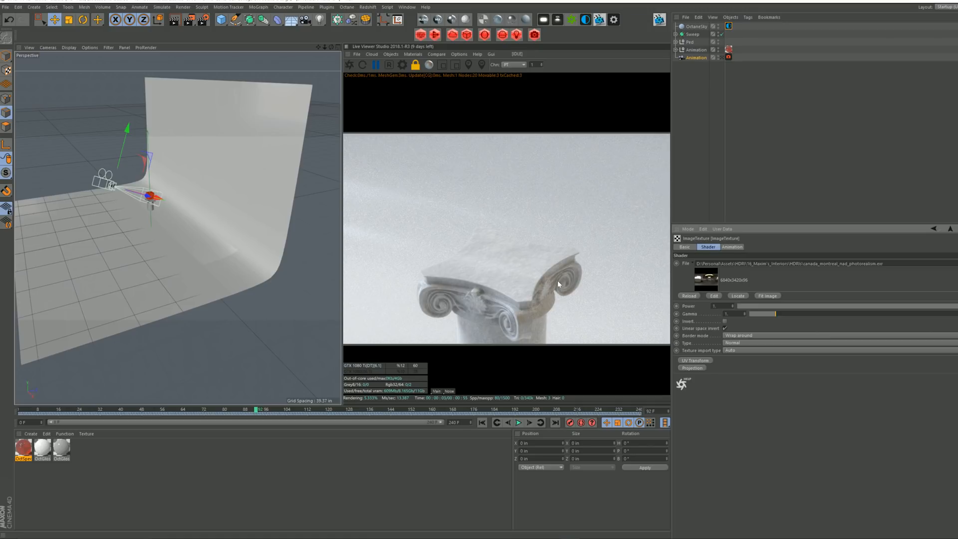
# Switch to Cinema 4D, view the scene through the Animation camera, and examine the Sweep and Ped objects.
pyautogui.click(735, 119)
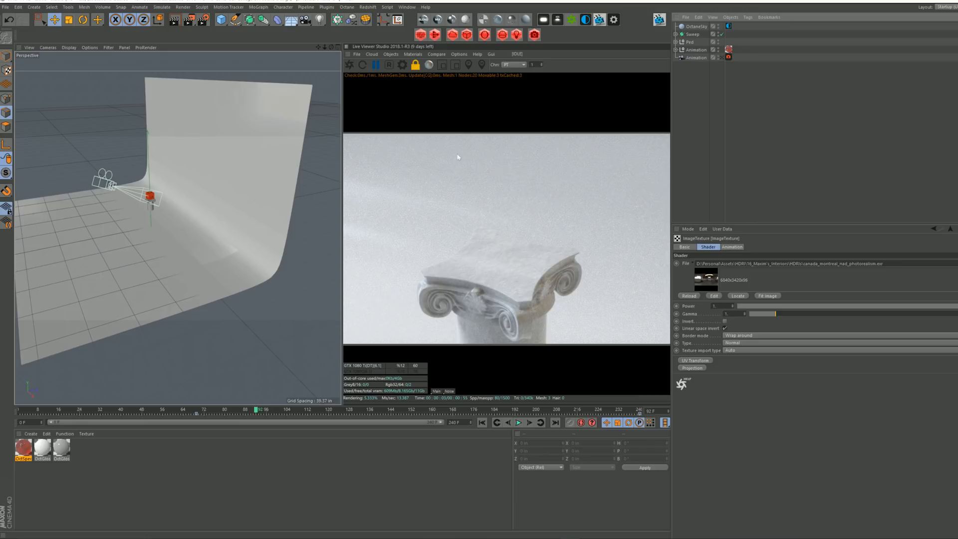
pyautogui.click(723, 58)
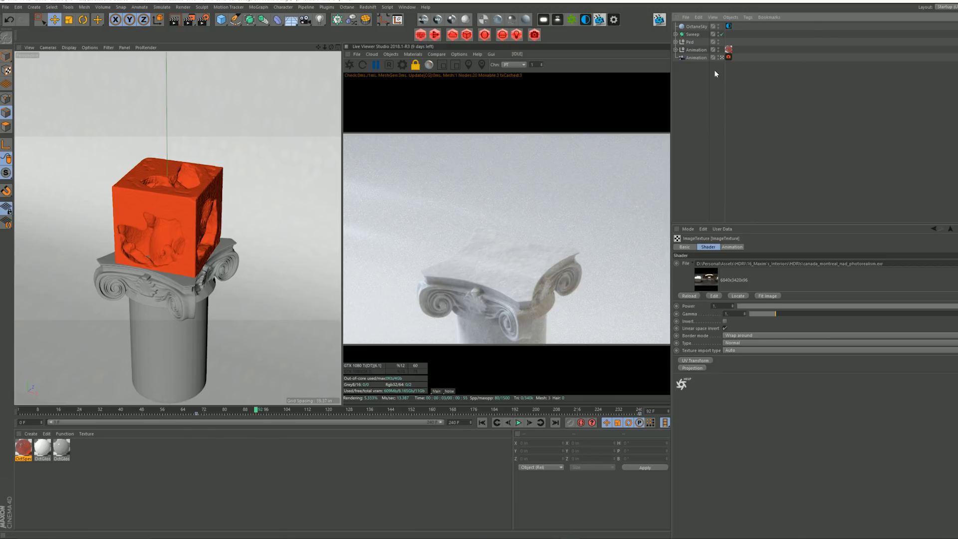
pyautogui.click(692, 34)
pyautogui.click(676, 34)
pyautogui.click(676, 34)
pyautogui.click(676, 42)
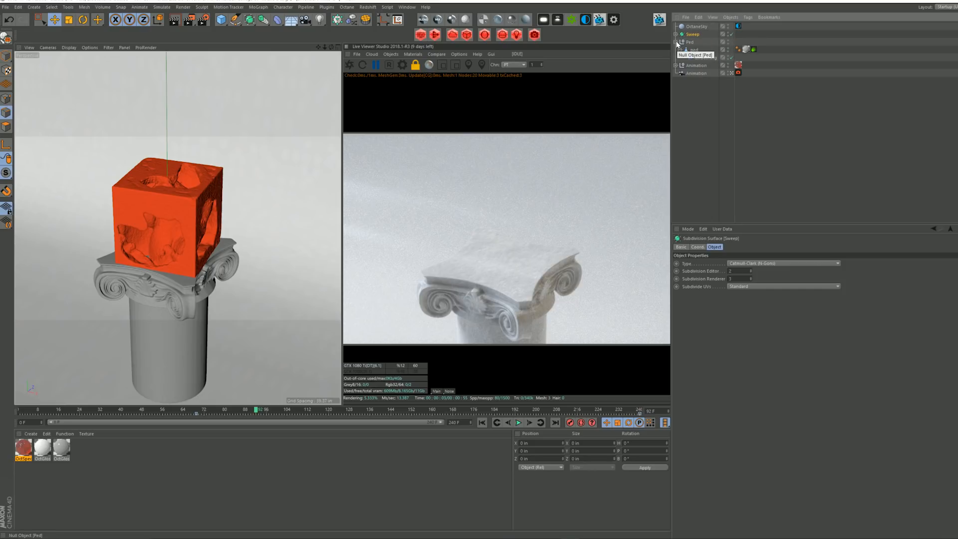
pyautogui.click(677, 42)
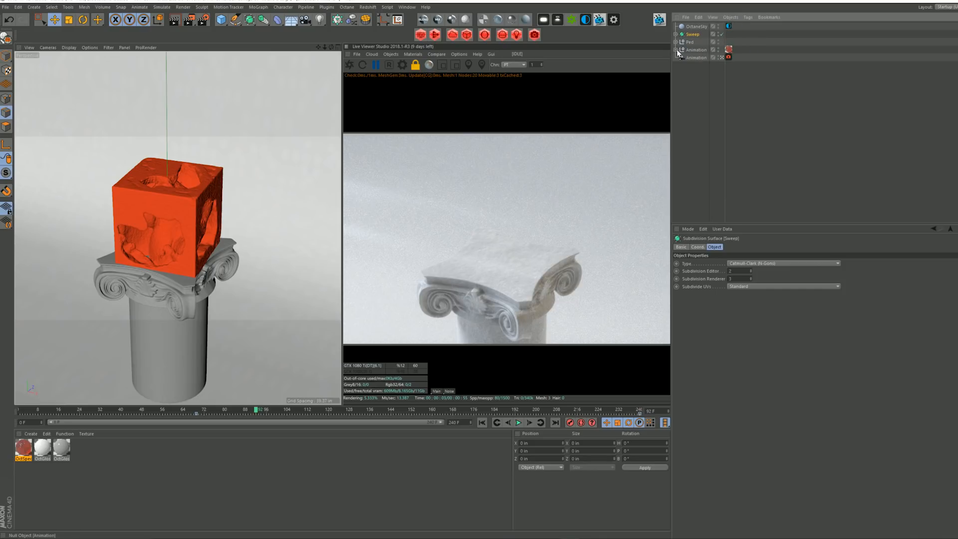
# Expand the Animation null, select its OctSpecular texture tag, and start the Octane live render.
pyautogui.click(677, 50)
pyautogui.click(800, 80)
pyautogui.click(750, 50)
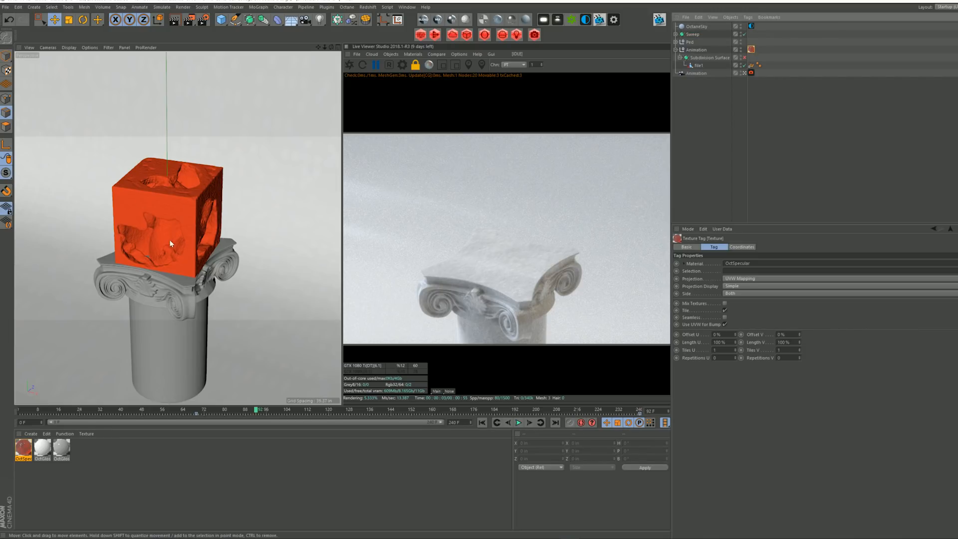
pyautogui.click(349, 64)
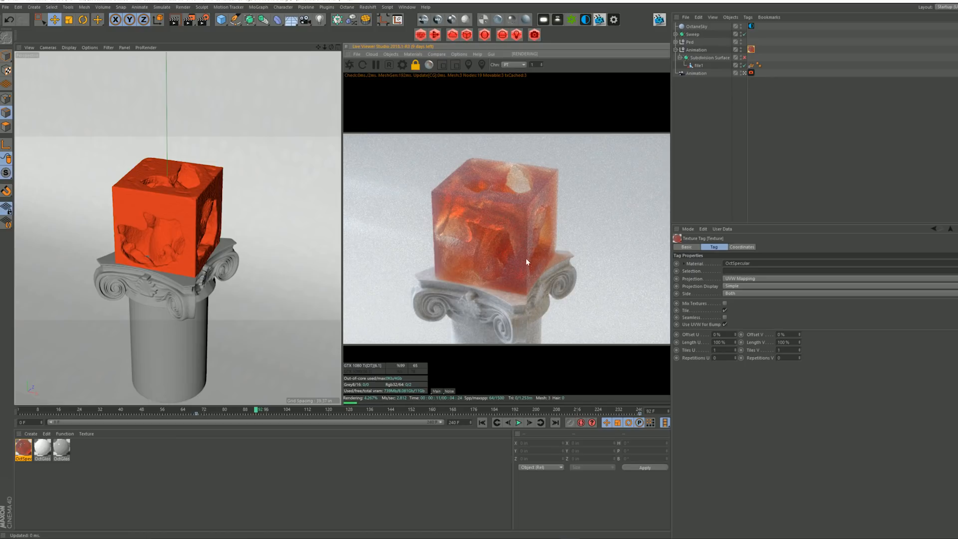
# Pause the live render and examine the cube's carved surfaces from several angles in the default perspective view.
pyautogui.click(375, 65)
pyautogui.click(744, 73)
pyautogui.scroll(-3, 150, 198)
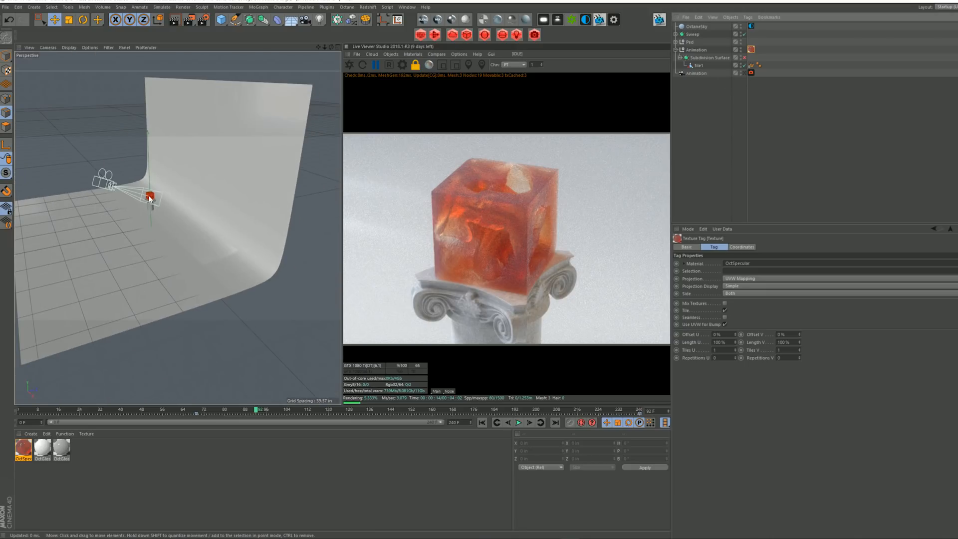
pyautogui.scroll(10, 149, 198)
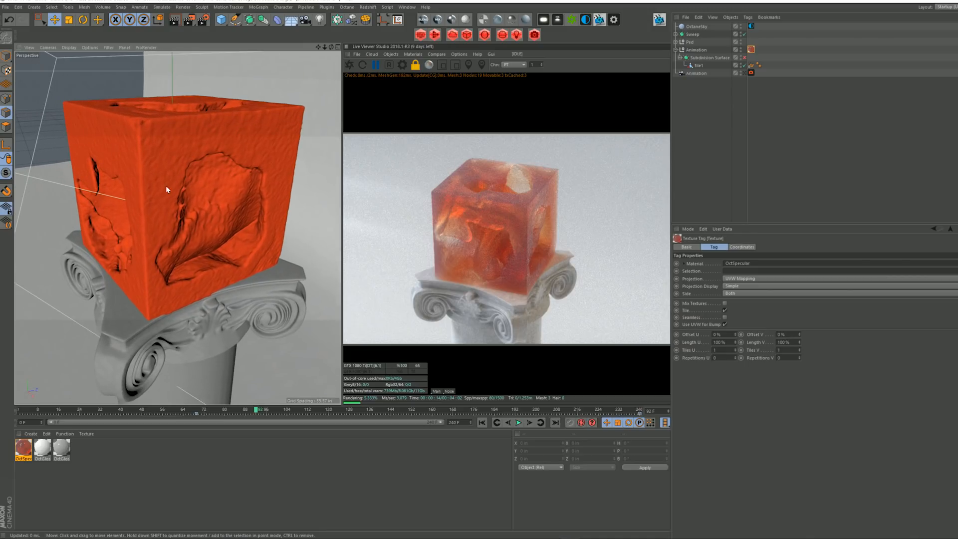
pyautogui.scroll(10, 184, 205)
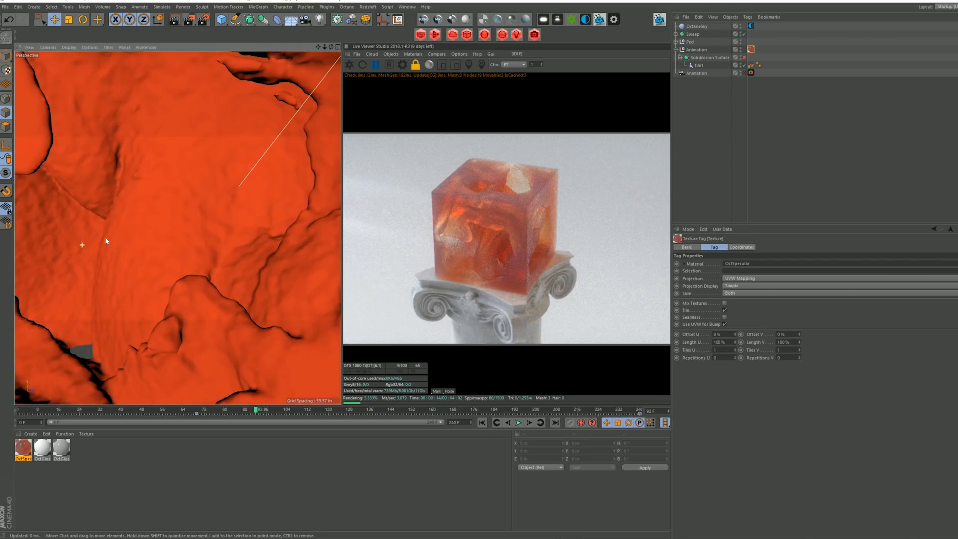
pyautogui.keyDown('alt'); pyautogui.moveTo(141, 255); pyautogui.dragTo(209, 272); pyautogui.keyUp('alt')
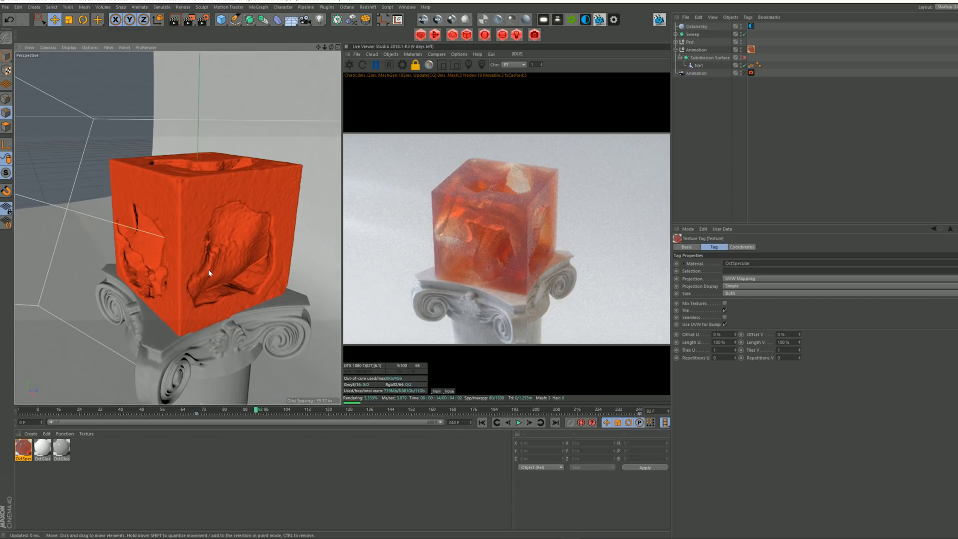
pyautogui.keyDown('alt'); pyautogui.moveTo(200, 230); pyautogui.dragTo(160, 244); pyautogui.keyUp('alt')
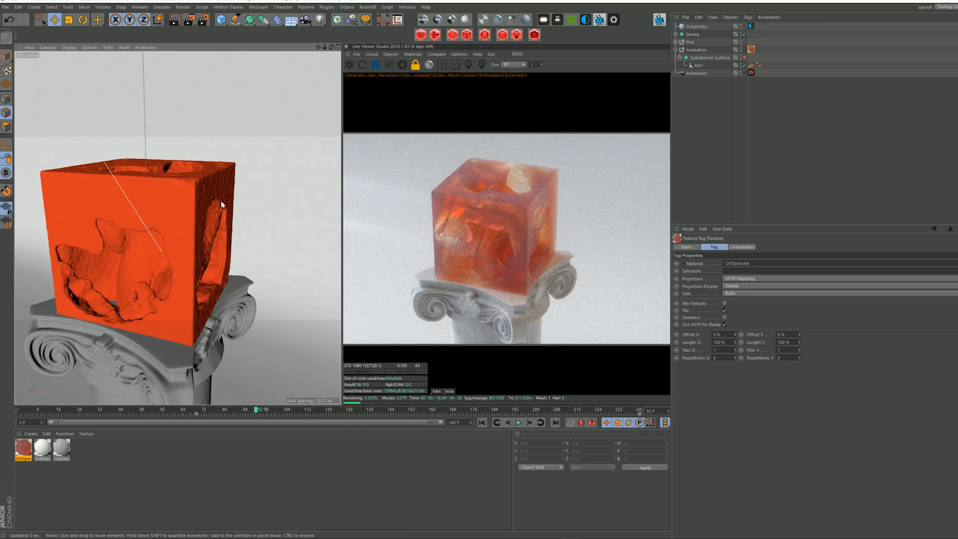
pyautogui.keyDown('alt'); pyautogui.moveTo(149, 210); pyautogui.dragTo(233, 180); pyautogui.keyUp('alt')
pyautogui.keyDown('alt'); pyautogui.moveTo(252, 244); pyautogui.dragTo(203, 213); pyautogui.keyUp('alt')
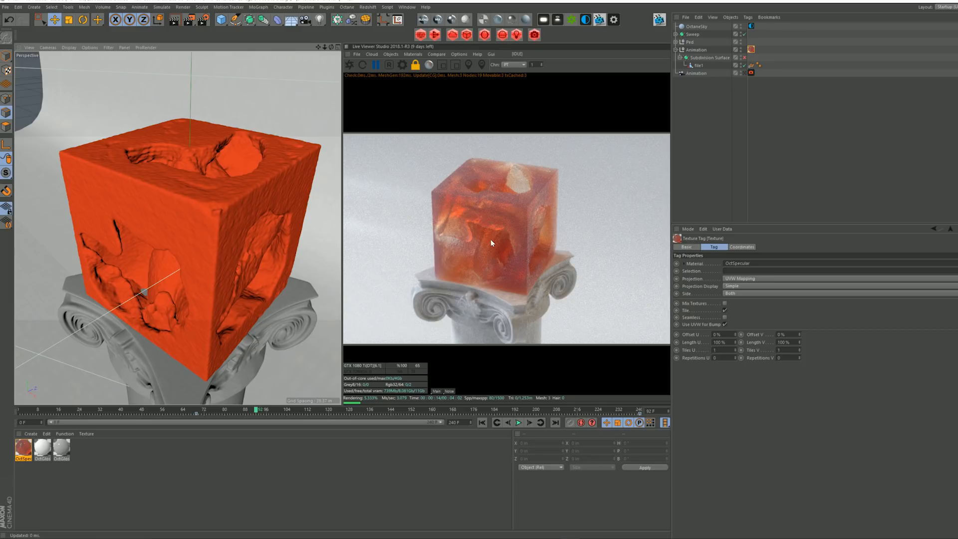
# Open the OctSpecular material's node editor and examine the Marble, Transform and Triplanar nodes driving the bump.
pyautogui.doubleClick(27, 450)
pyautogui.click(137, 145)
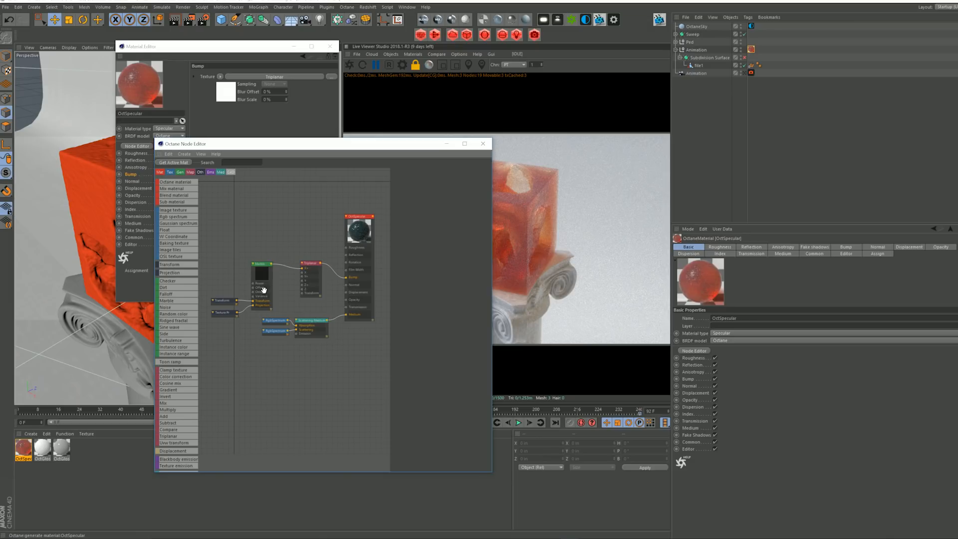
pyautogui.click(269, 272)
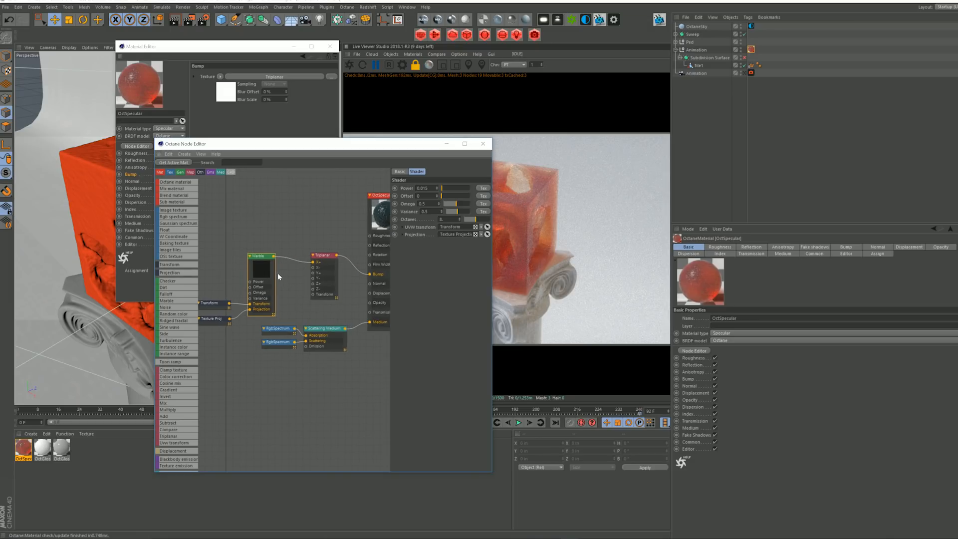
pyautogui.moveTo(216, 255); pyautogui.dragTo(220, 339)
pyautogui.click(216, 303)
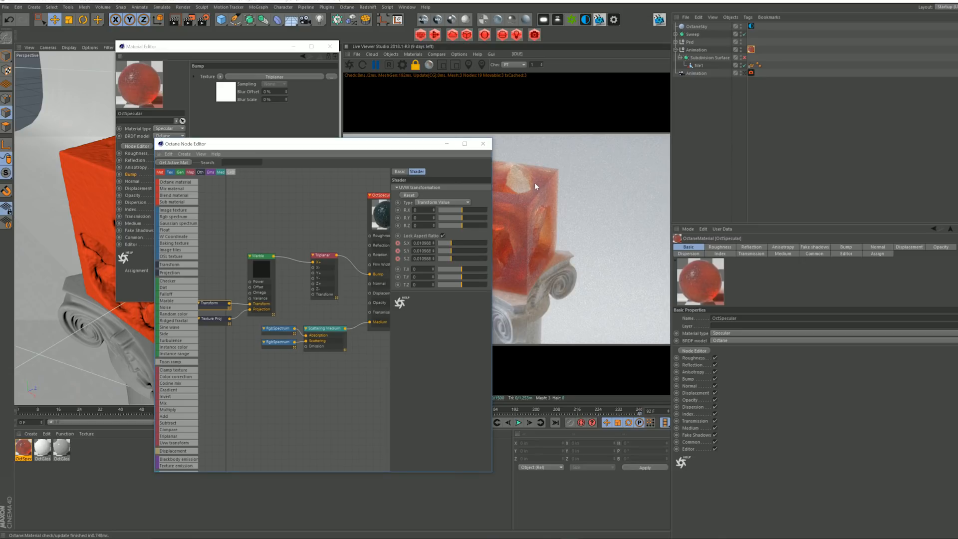
pyautogui.click(259, 299)
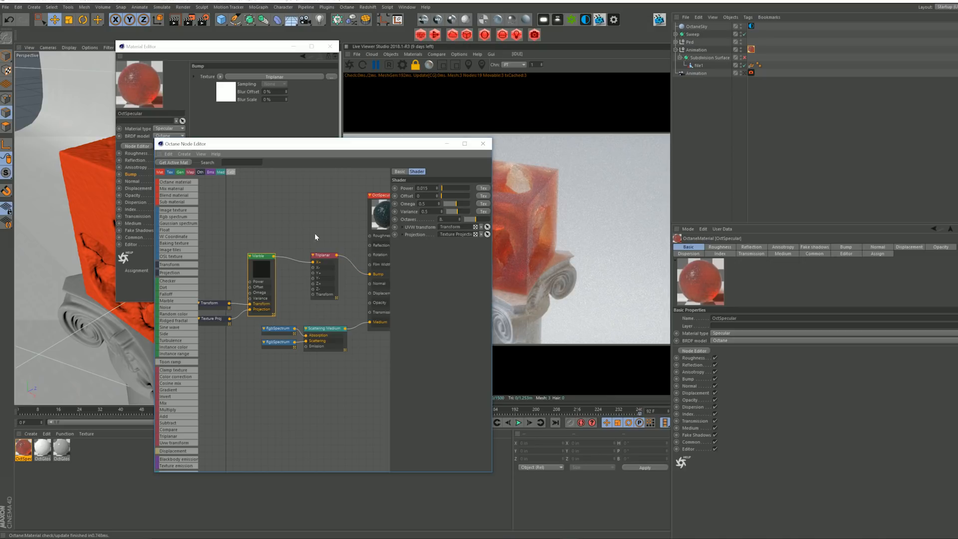
pyautogui.click(331, 275)
pyautogui.moveTo(325, 214); pyautogui.dragTo(284, 221, button='middle')
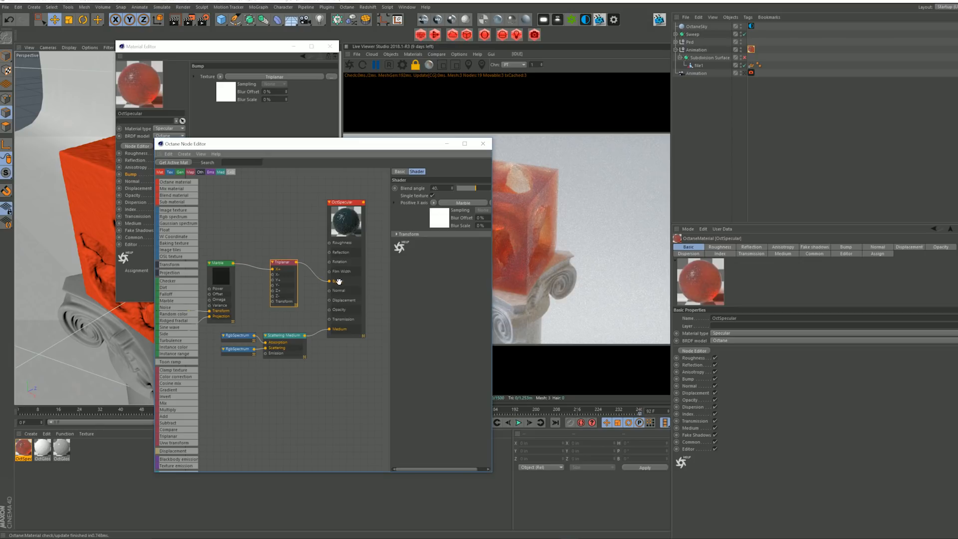
pyautogui.moveTo(254, 226); pyautogui.dragTo(271, 203, button='middle')
# Examine the Scattering Medium node and its absorption and scattering RgbSpectrum colors, keeping both colors, and close the node editor.
pyautogui.click(304, 322)
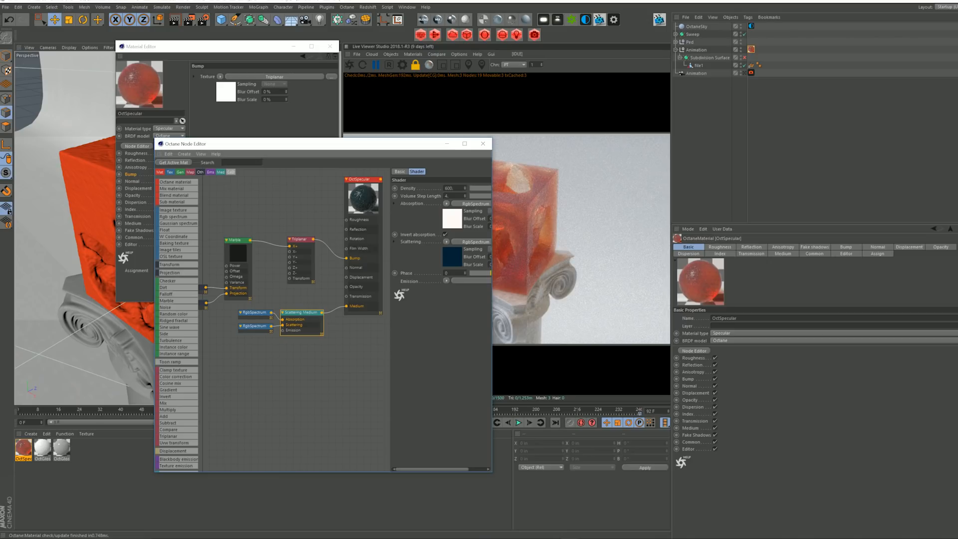
pyautogui.moveTo(492, 177); pyautogui.dragTo(679, 178)
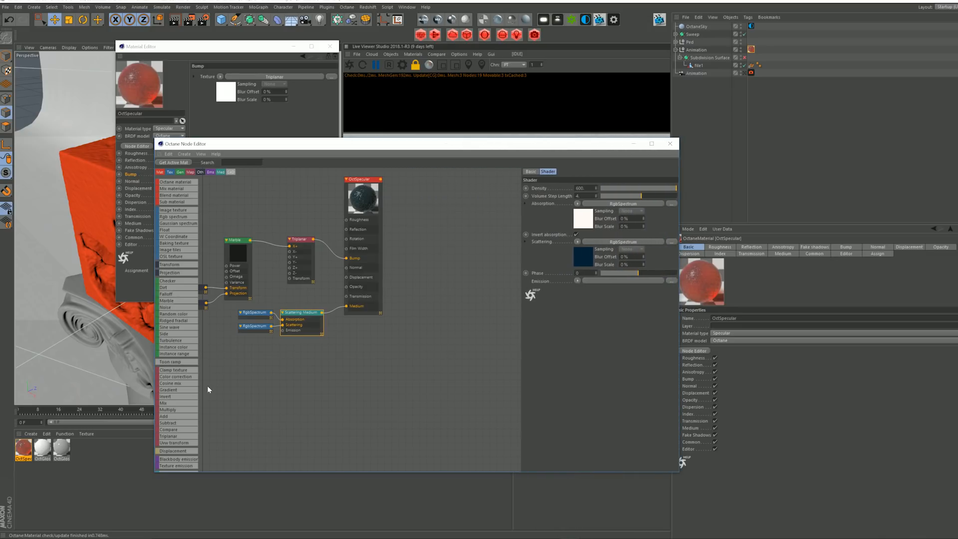
pyautogui.click(254, 314)
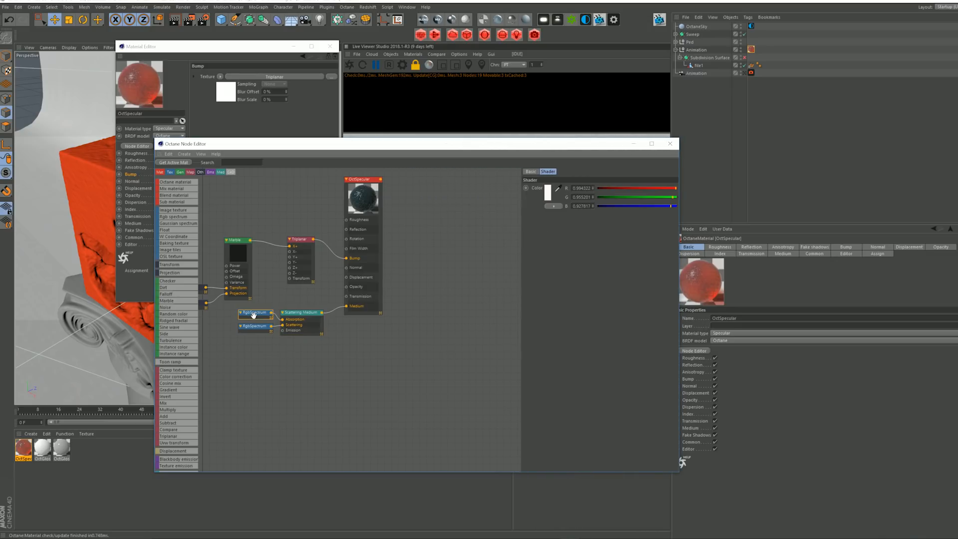
pyautogui.click(548, 192)
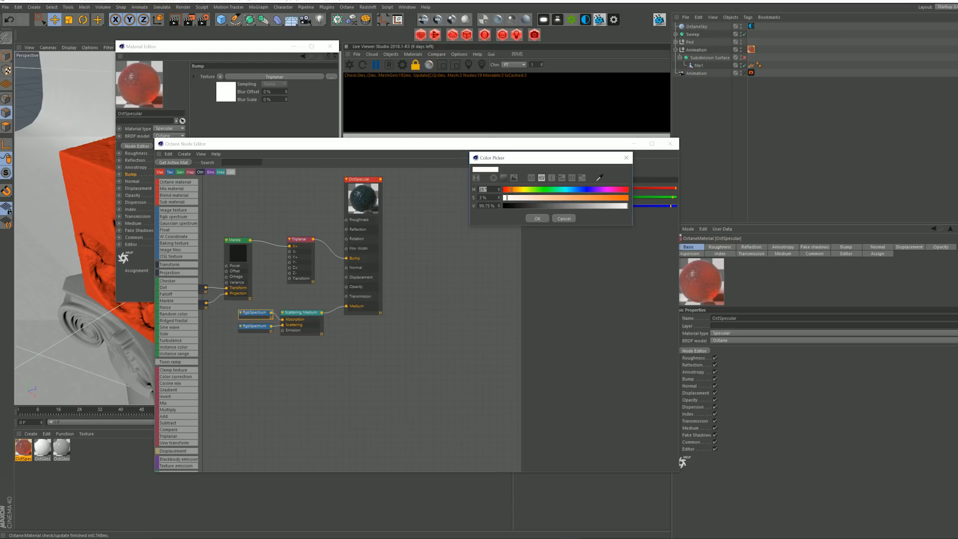
pyautogui.click(537, 218)
pyautogui.click(251, 330)
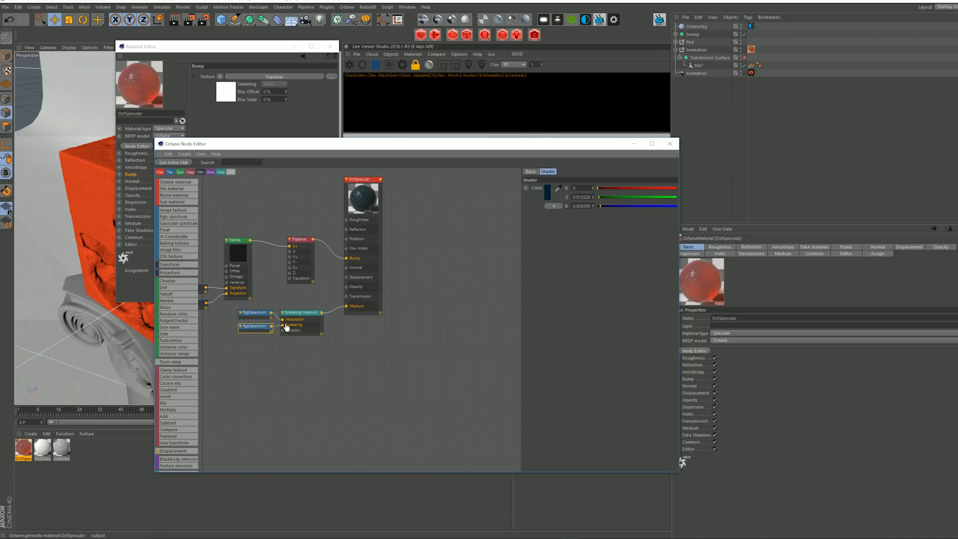
pyautogui.click(548, 192)
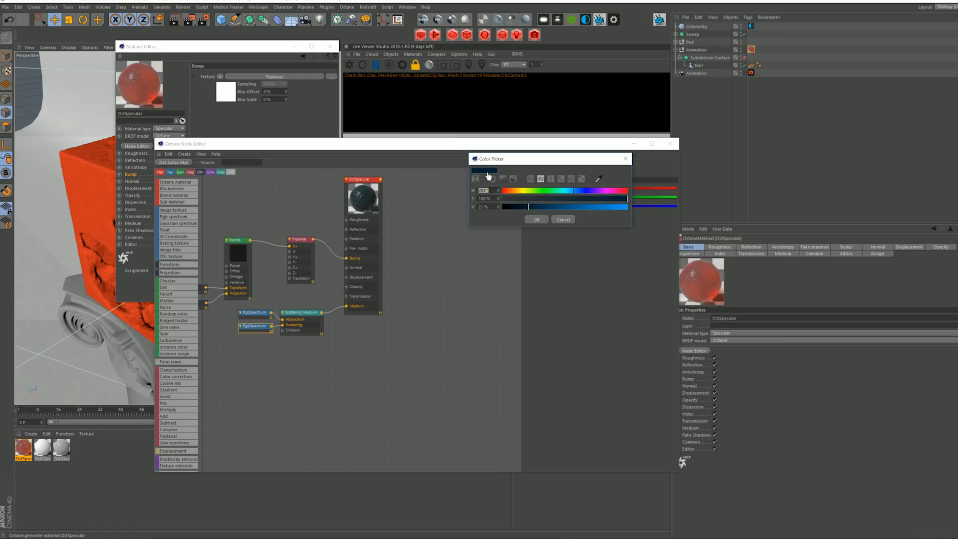
pyautogui.click(537, 219)
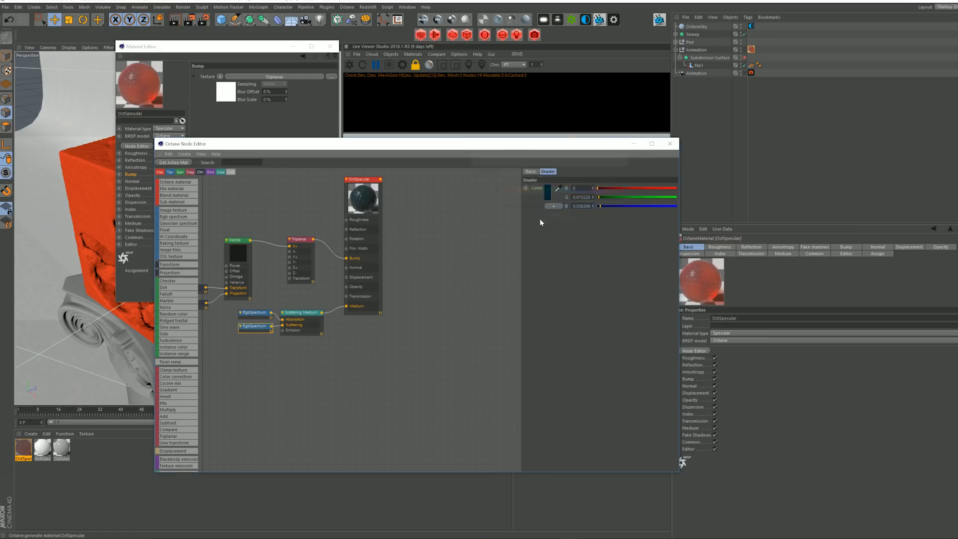
pyautogui.click(670, 144)
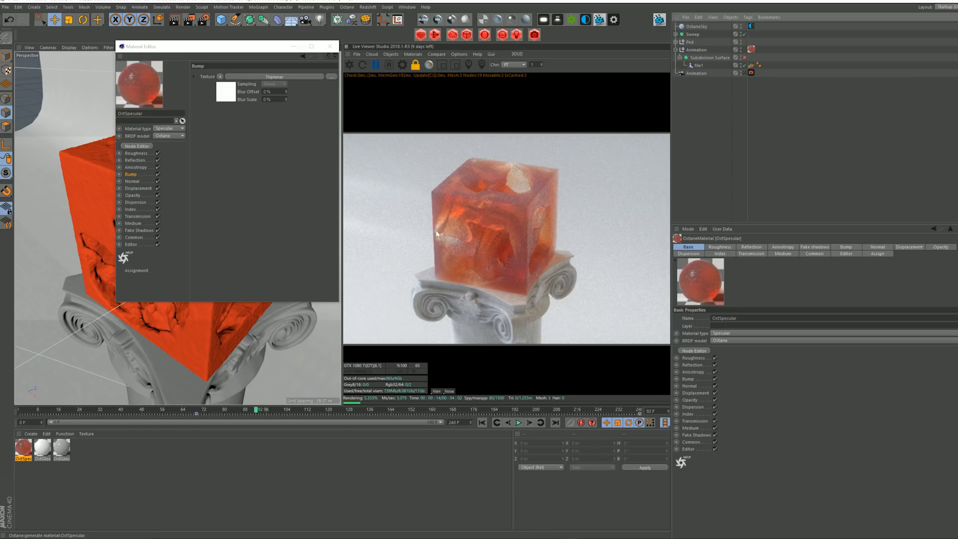
# Restart the live render from the close perspective view and limit it to a render region on the cube's upper-left area.
pyautogui.moveTo(326, 60); pyautogui.dragTo(299, 62)
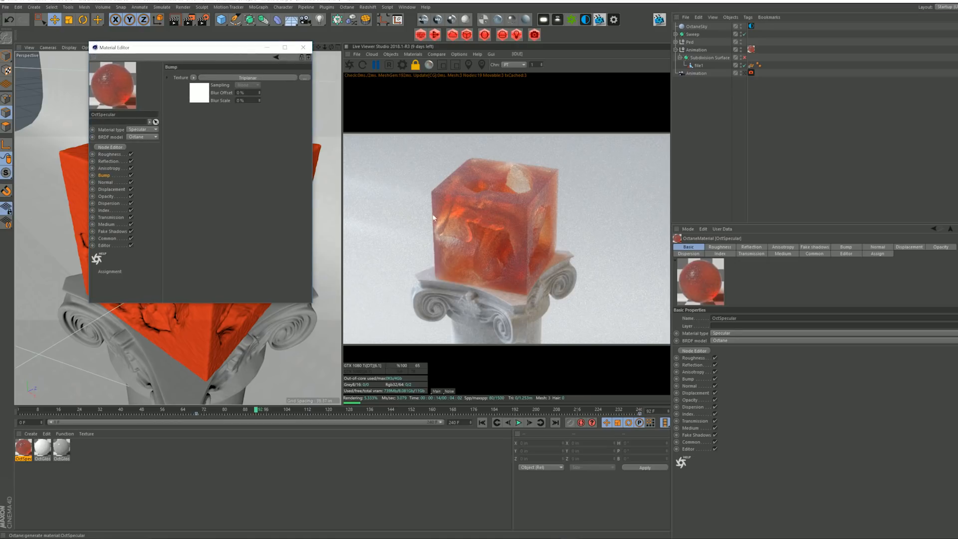
pyautogui.click(351, 64)
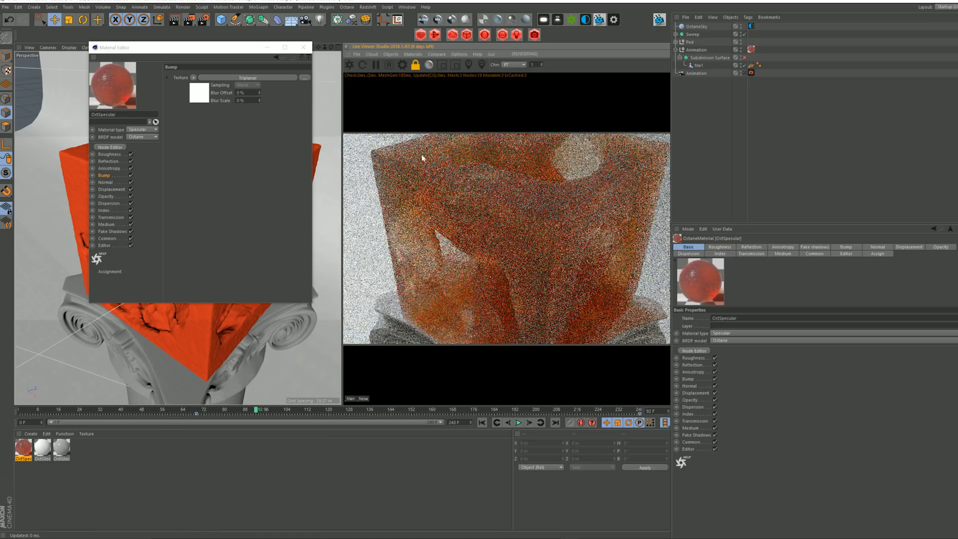
pyautogui.click(441, 64)
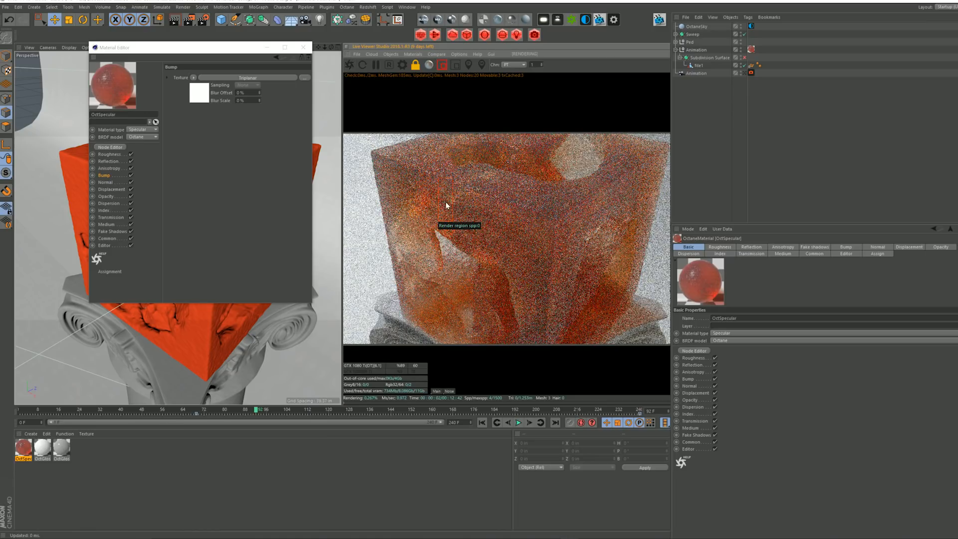
pyautogui.moveTo(402, 159); pyautogui.dragTo(463, 205)
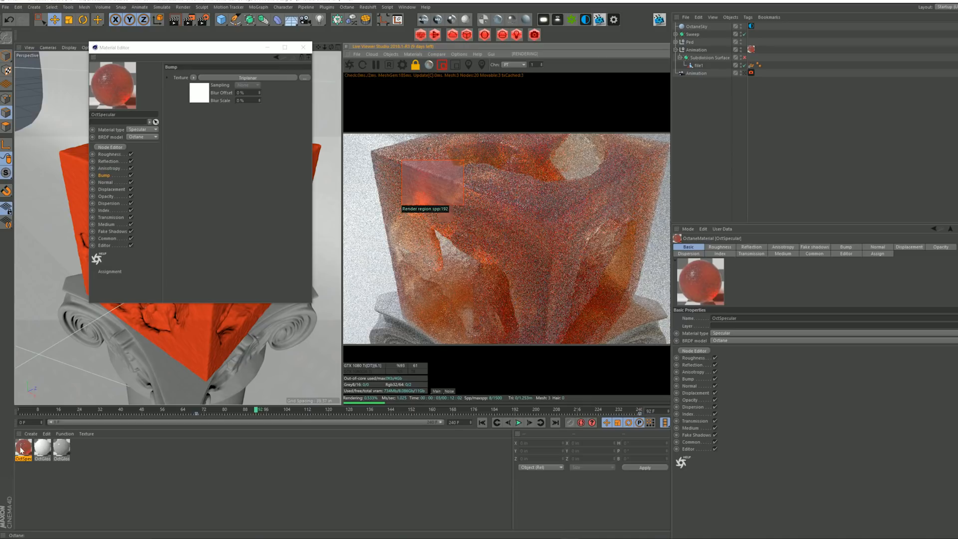
# Reopen the material's node editor, place it beside the live render, and select the RgbSpectrum node feeding Scattering.
pyautogui.click(110, 147)
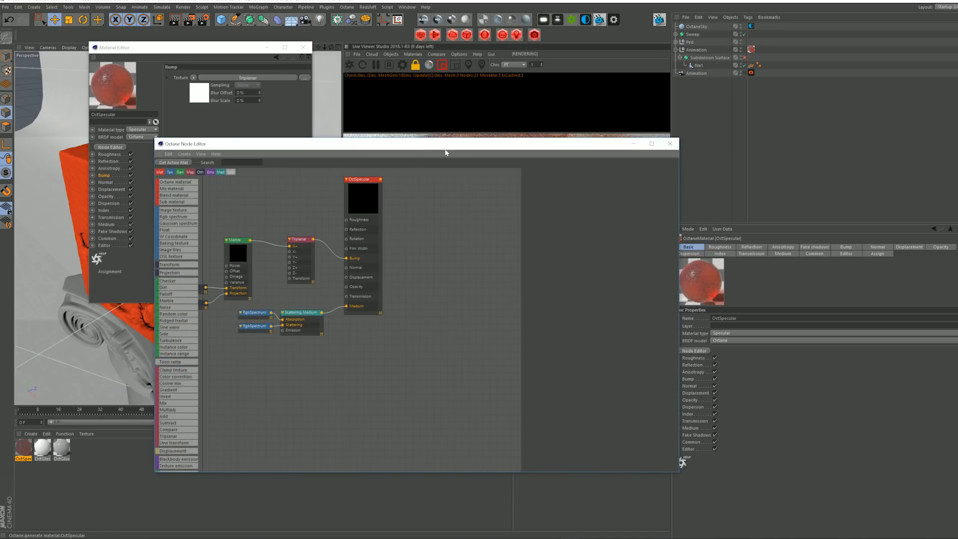
pyautogui.moveTo(679, 178); pyautogui.dragTo(541, 175)
pyautogui.moveTo(374, 149); pyautogui.dragTo(219, 84)
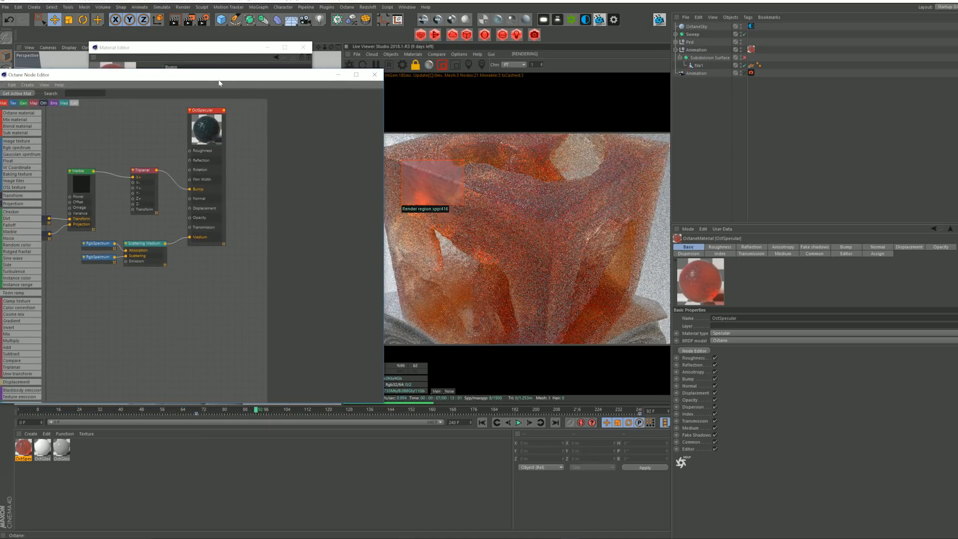
pyautogui.click(101, 258)
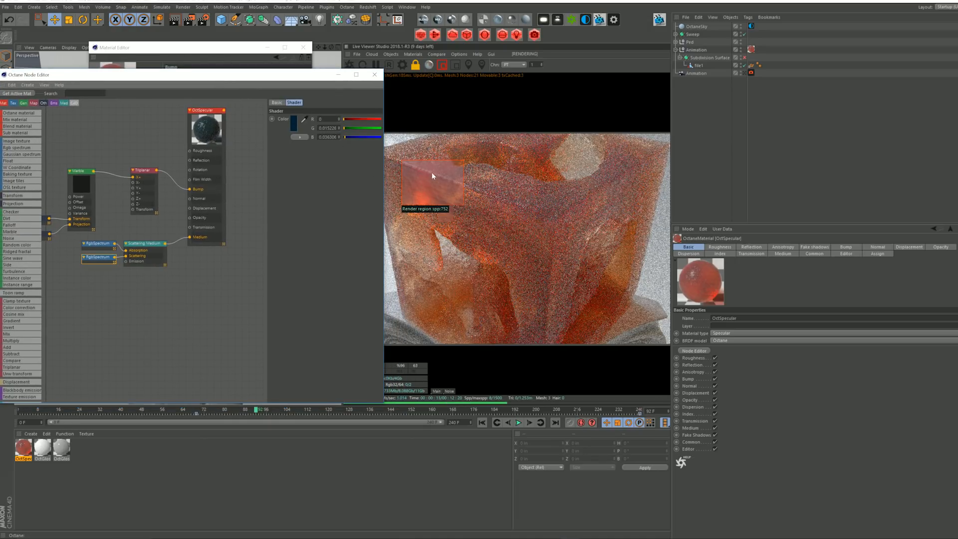
# Redraw the live render region as a narrower, taller area on the cube's upper-left part.
pyautogui.moveTo(414, 151); pyautogui.dragTo(448, 215)
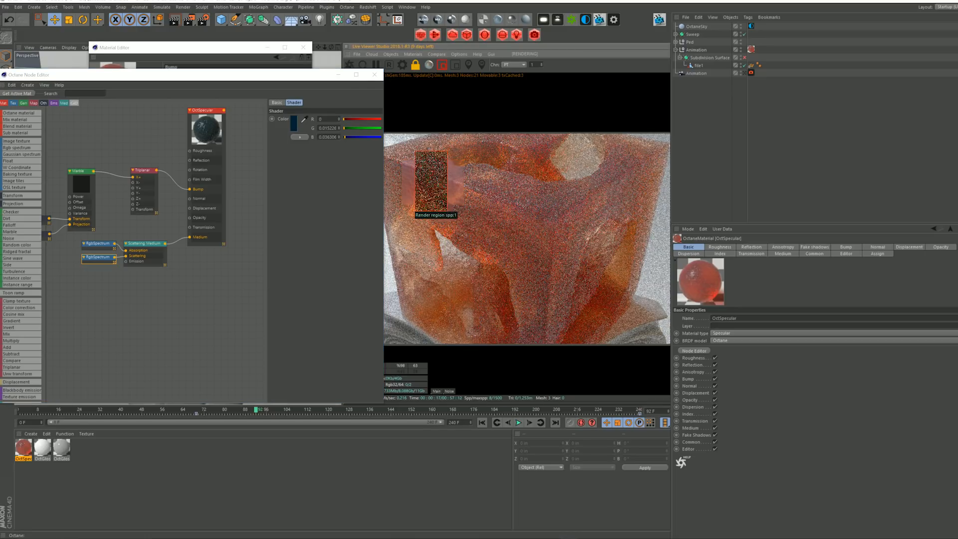
# Try a dark green scattering color with a hue of 101° on the RgbSpectrum node.
pyautogui.click(294, 126)
pyautogui.click(282, 123)
pyautogui.click(282, 153)
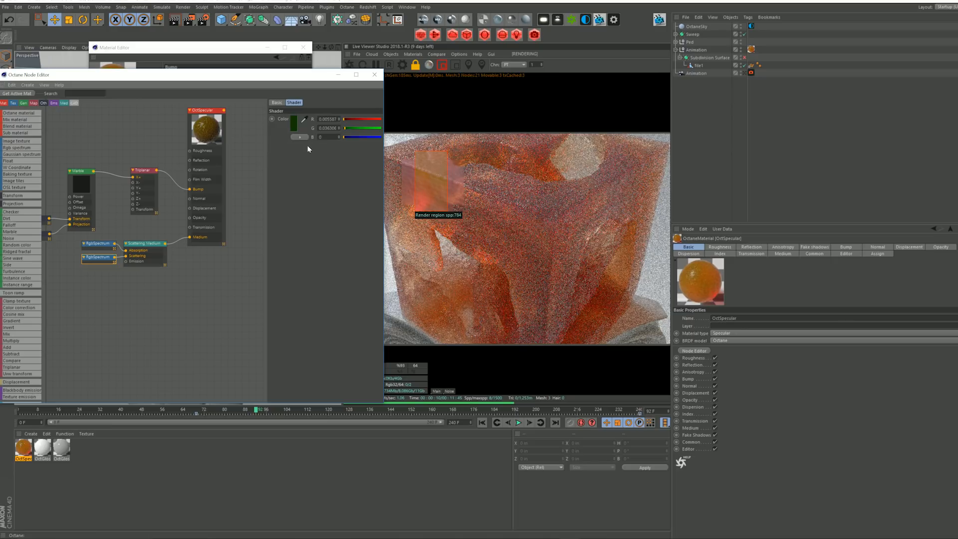
# Test the green scattering color's brightness in the live render at 72% and 6% value.
pyautogui.click(293, 121)
pyautogui.click(334, 138)
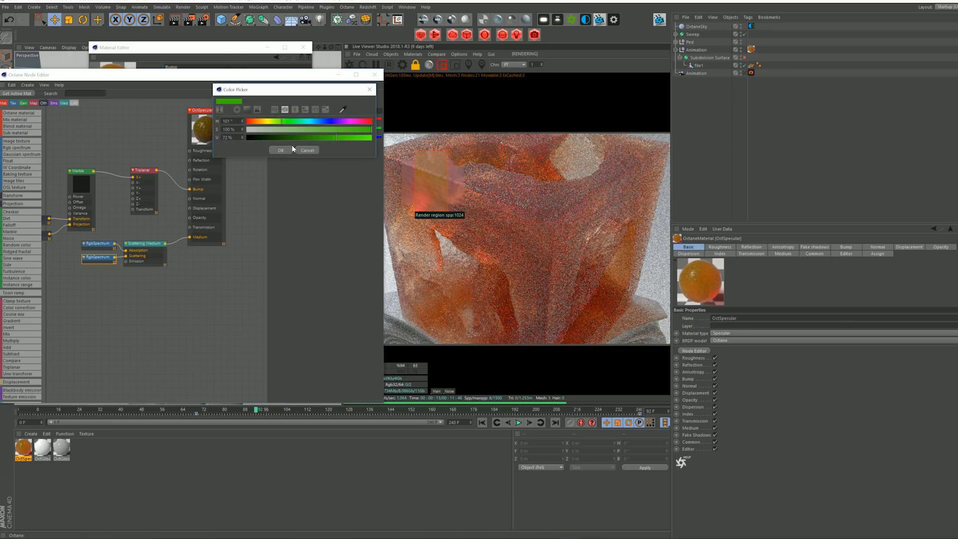
pyautogui.click(283, 149)
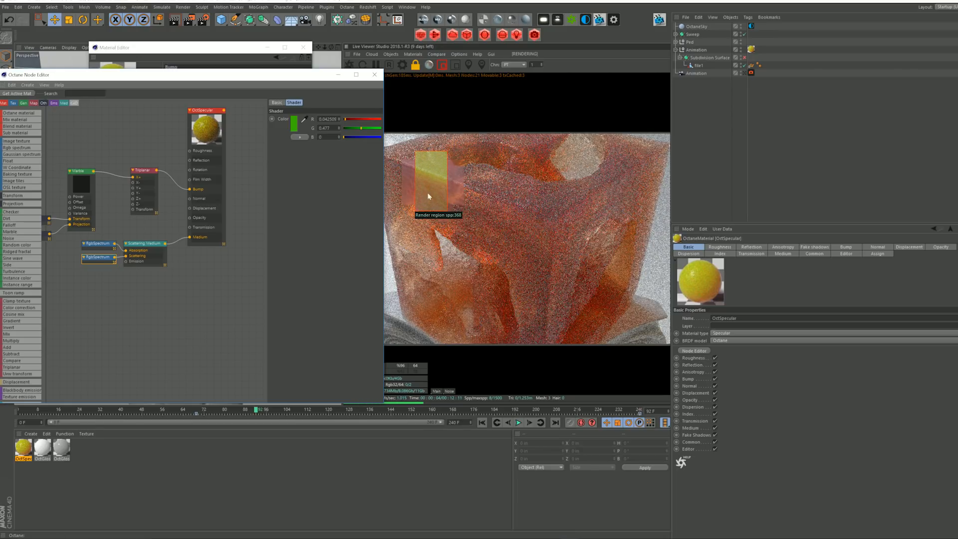
pyautogui.click(293, 122)
pyautogui.click(253, 138)
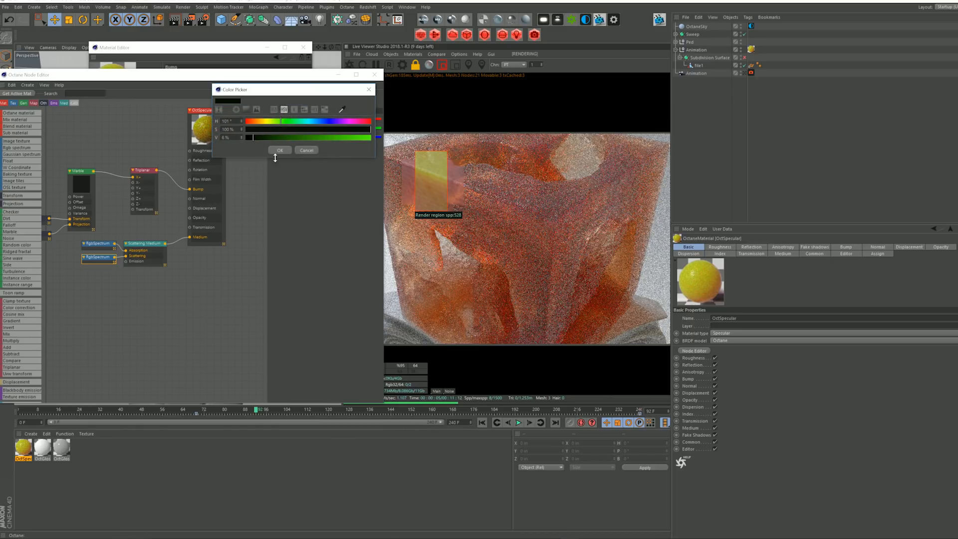
pyautogui.click(280, 150)
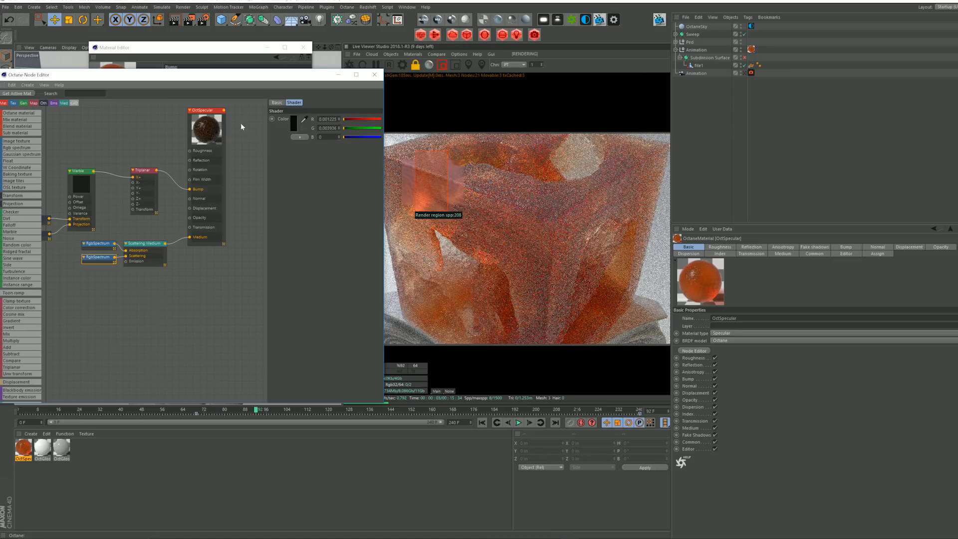
# Try blue scattering colors at 21% value, using hues of 231° and 253°.
pyautogui.click(294, 122)
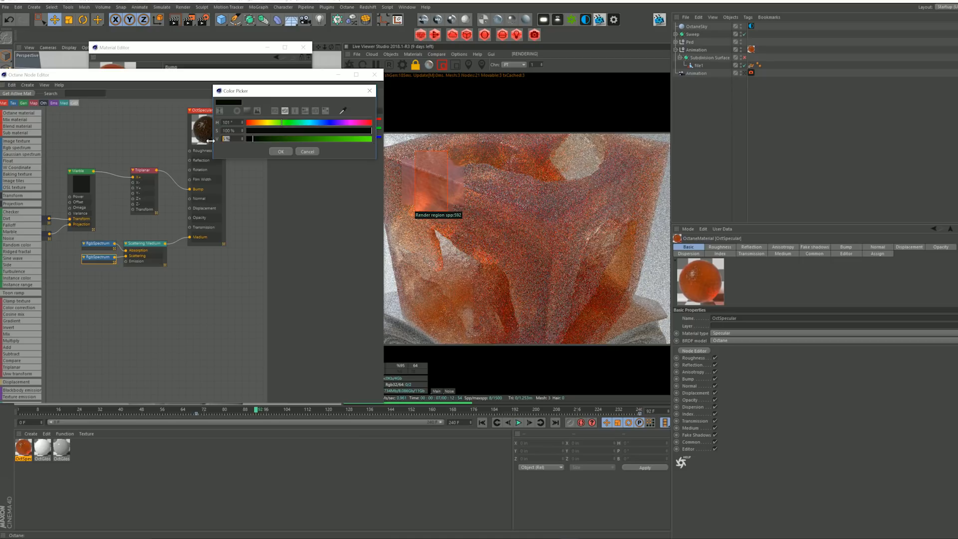
pyautogui.write('21')
pyautogui.moveTo(289, 124); pyautogui.dragTo(328, 127)
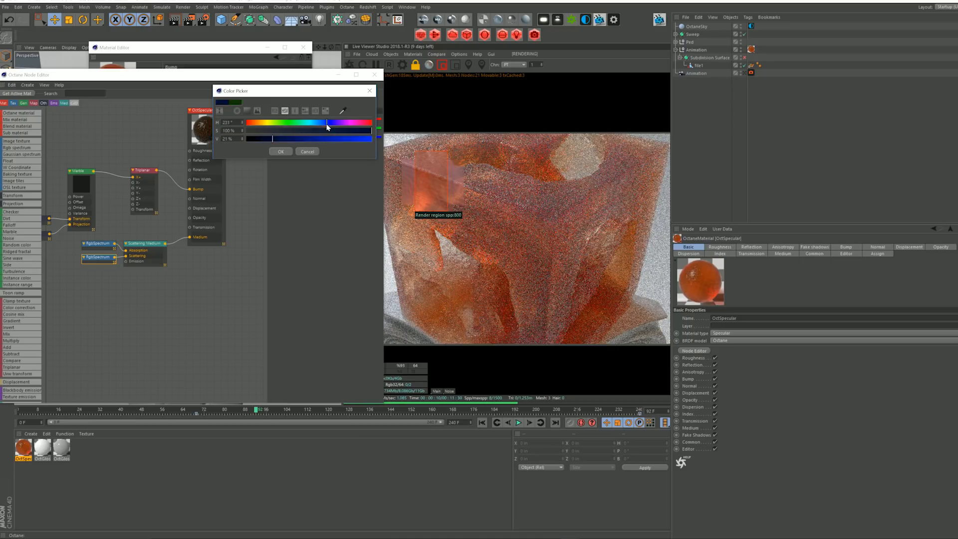
pyautogui.click(283, 151)
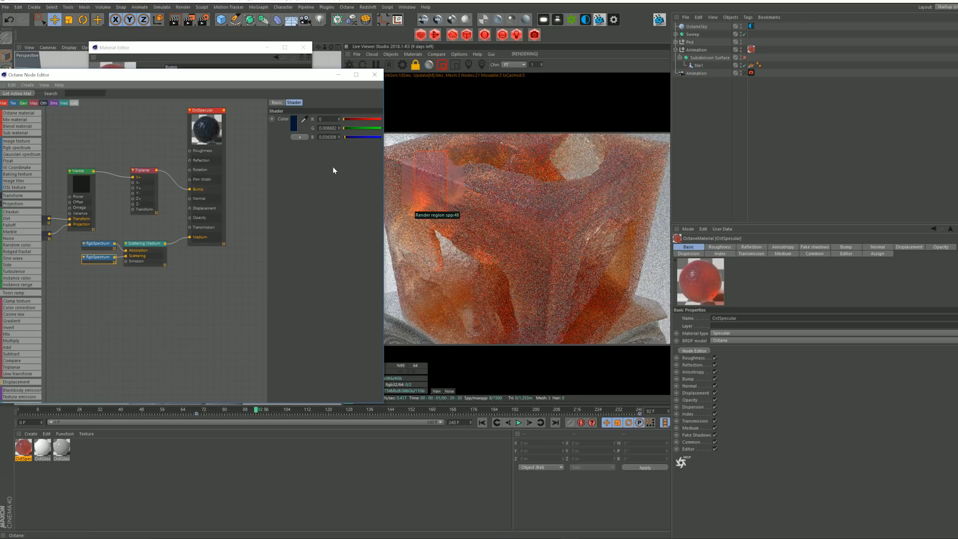
pyautogui.click(294, 123)
pyautogui.click(332, 122)
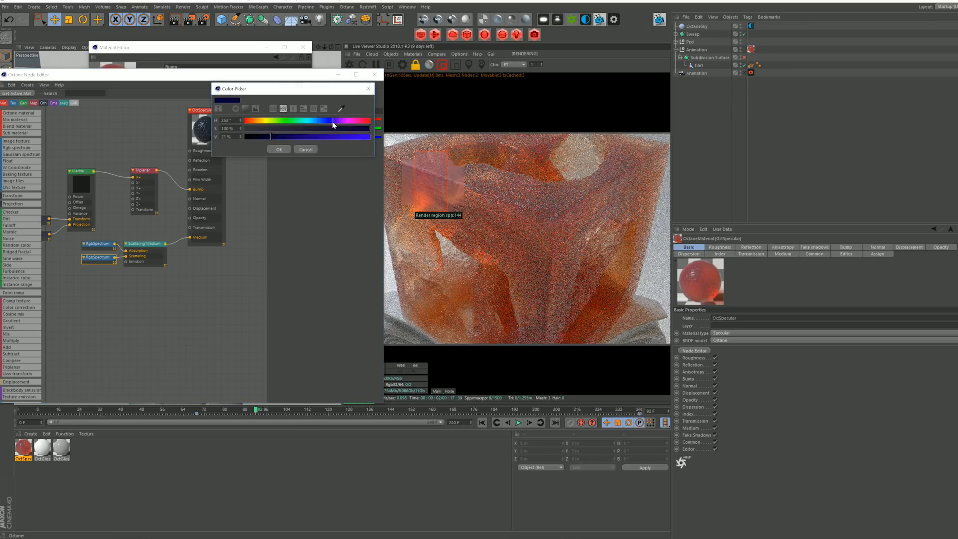
pyautogui.click(279, 149)
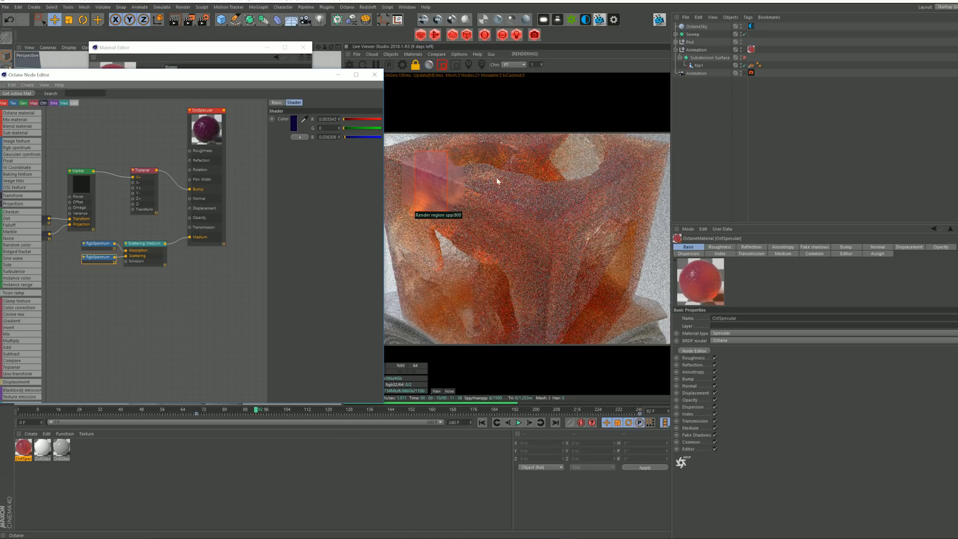
# Set the scattering color's hue to 209°, keeping 100% saturation and 21% value.
pyautogui.click(295, 127)
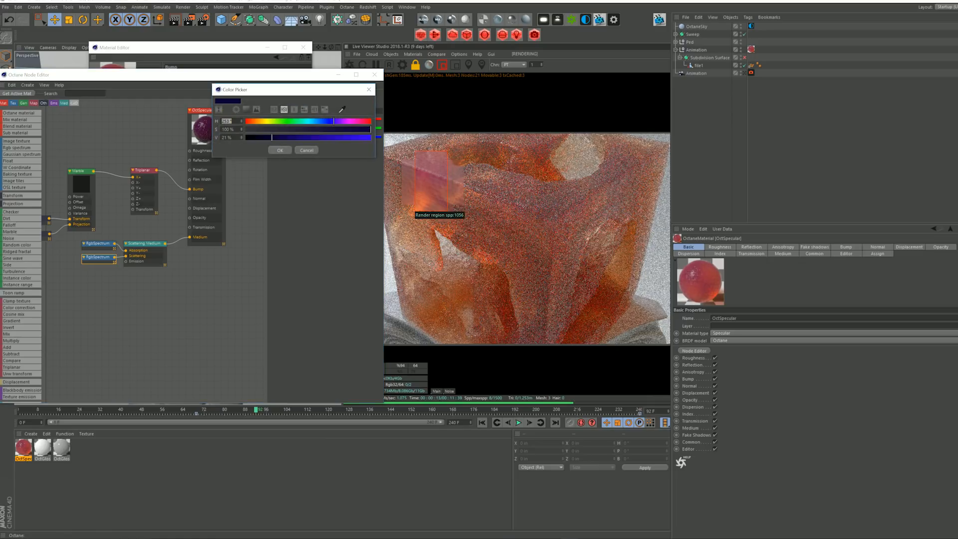
pyautogui.click(316, 123)
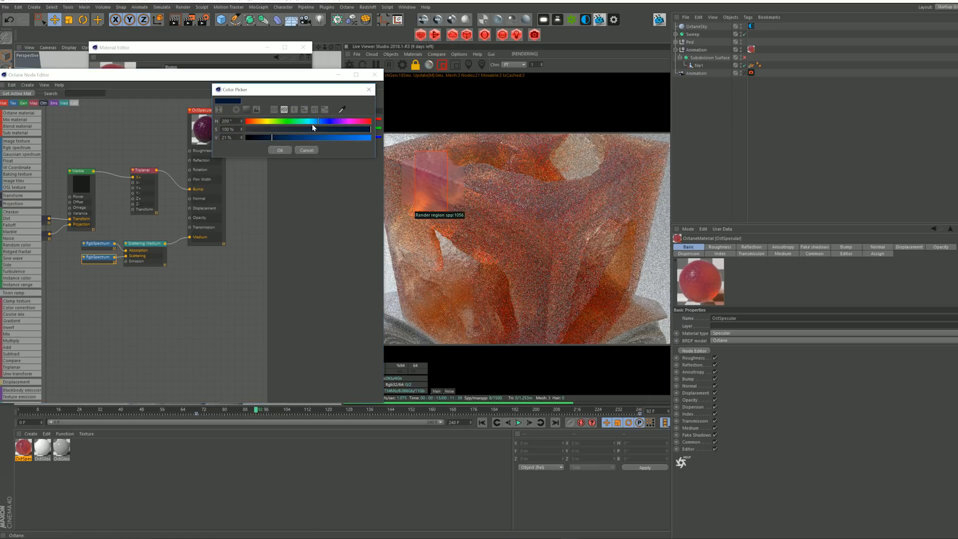
pyautogui.click(278, 151)
# Try a fully saturated orange absorption color at 100% saturation and preview it in a render region on the cube's left side.
pyautogui.click(98, 240)
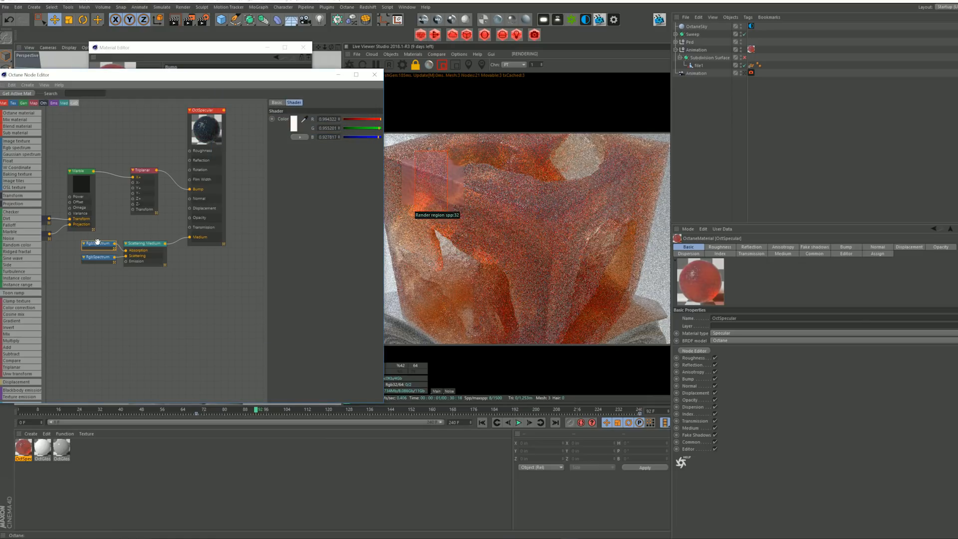
pyautogui.click(295, 126)
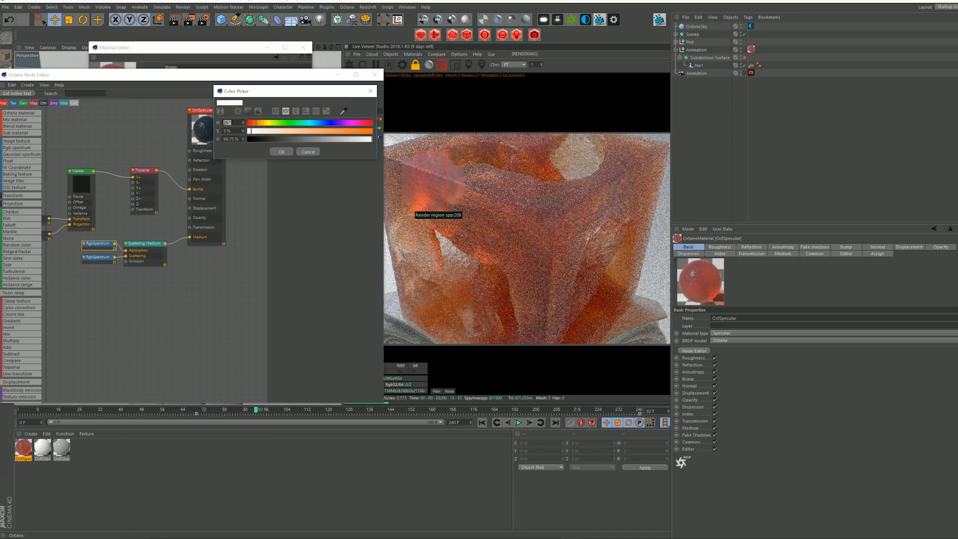
pyautogui.moveTo(360, 131); pyautogui.dragTo(376, 130)
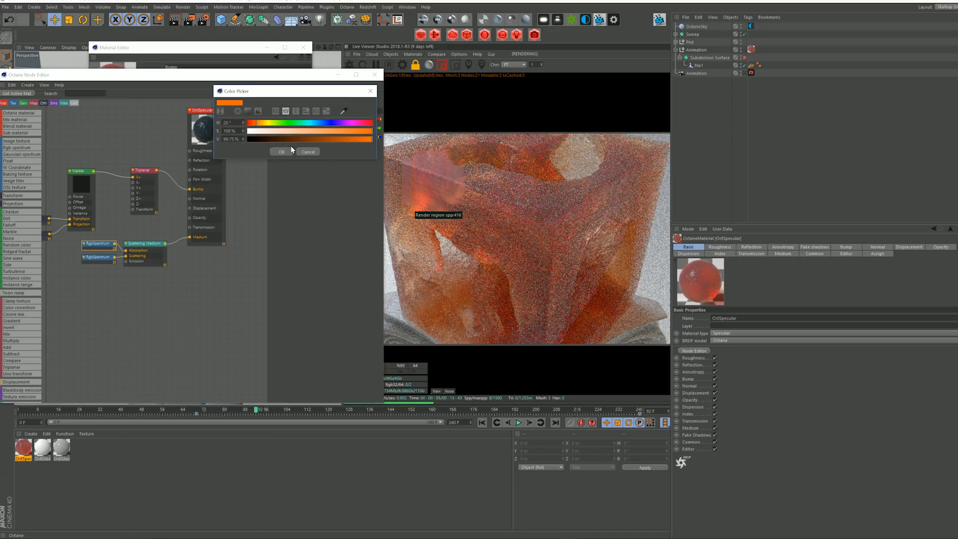
pyautogui.click(290, 151)
pyautogui.moveTo(393, 197); pyautogui.dragTo(449, 249)
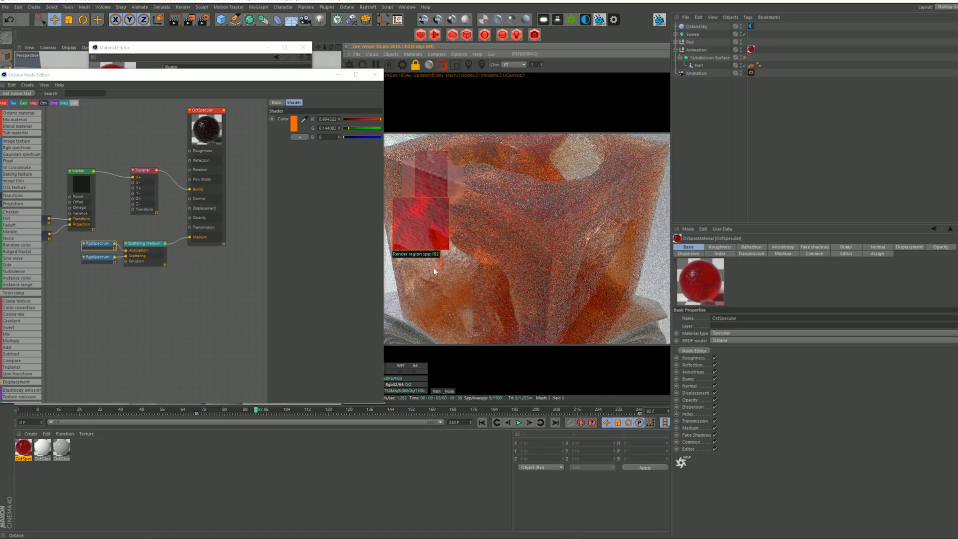
# Return the absorption color to near-white and preview it in render regions on the cube's left side and upper middle.
pyautogui.click(294, 123)
pyautogui.moveTo(242, 133); pyautogui.dragTo(242, 137)
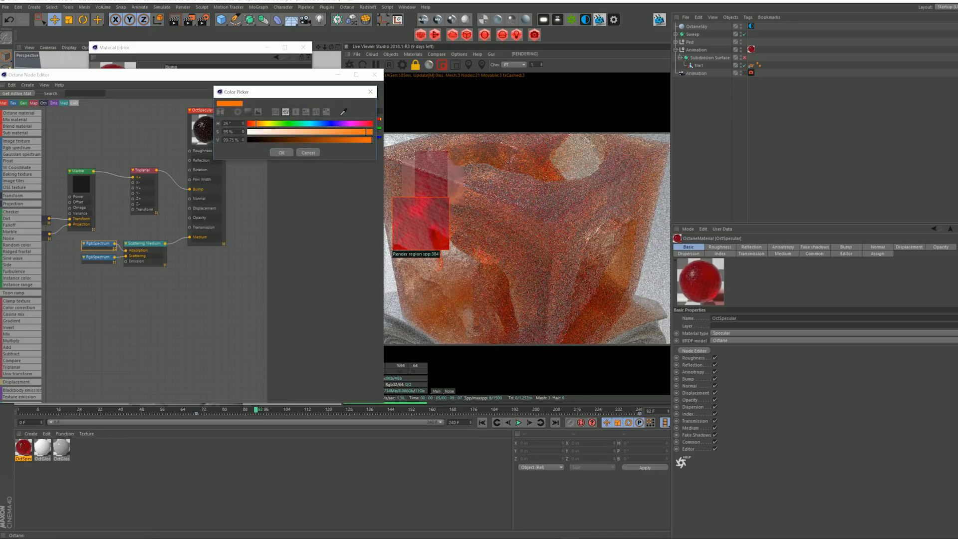
pyautogui.click(281, 152)
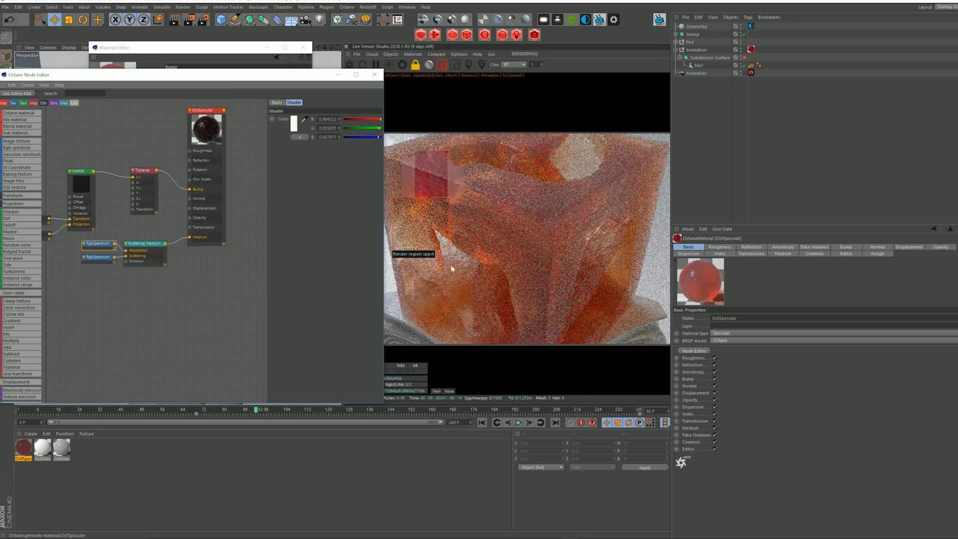
pyautogui.moveTo(401, 169); pyautogui.dragTo(455, 290)
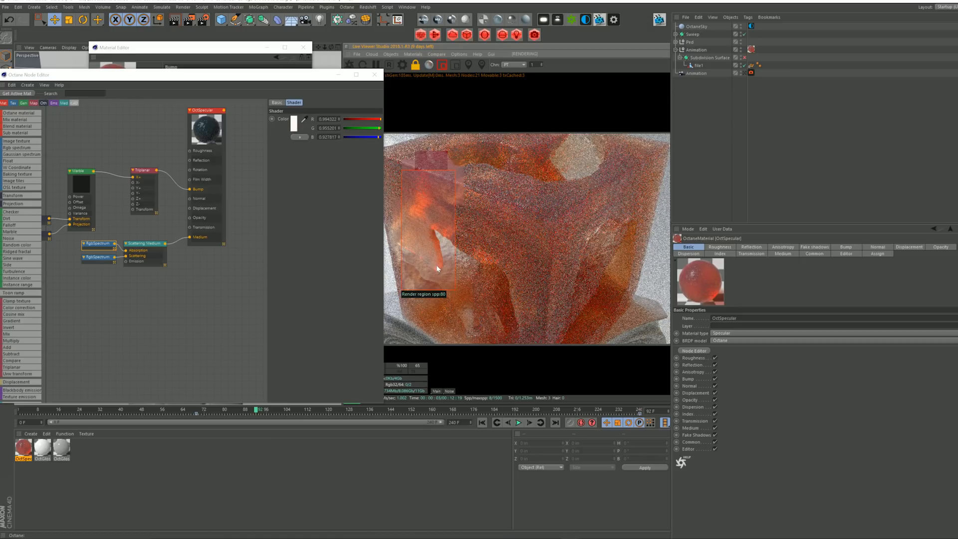
pyautogui.moveTo(483, 142); pyautogui.dragTo(558, 193)
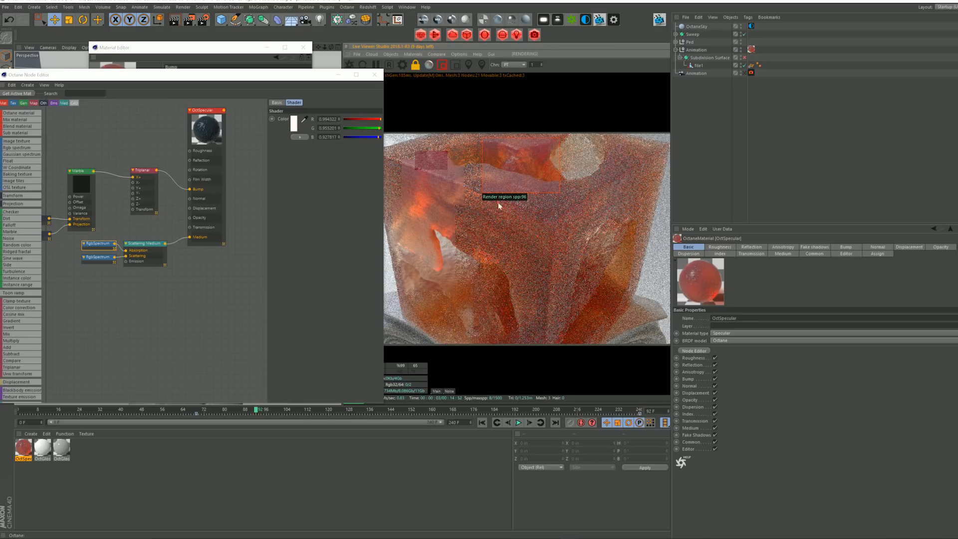
# Try a Scattering Medium density of 100 and preview it in a render region on the cube's left side.
pyautogui.click(150, 254)
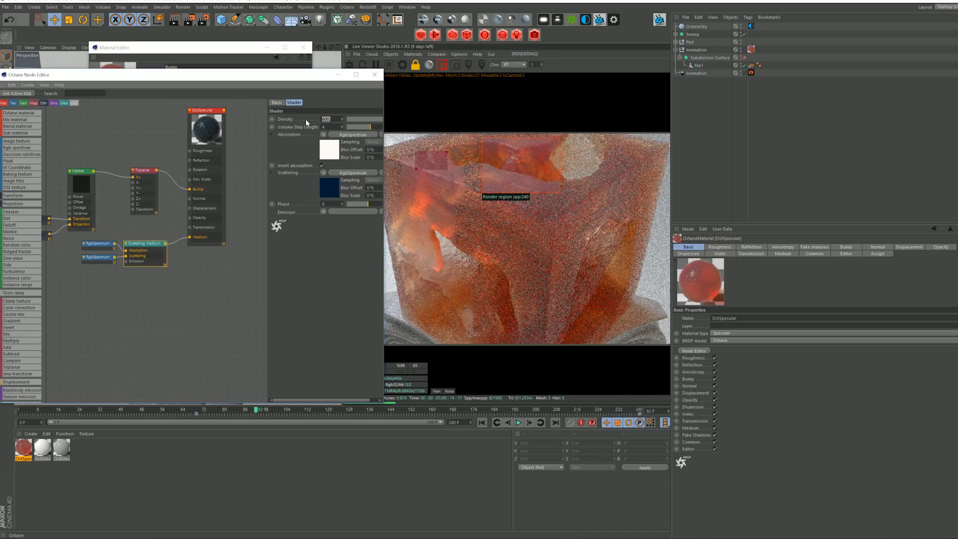
pyautogui.write('0')
pyautogui.press('Return')
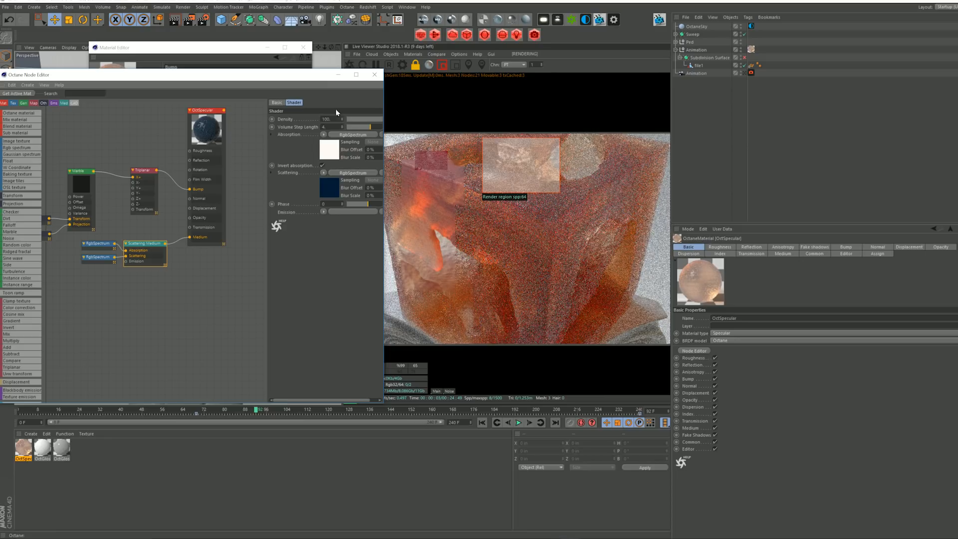
pyautogui.moveTo(410, 188); pyautogui.dragTo(462, 255)
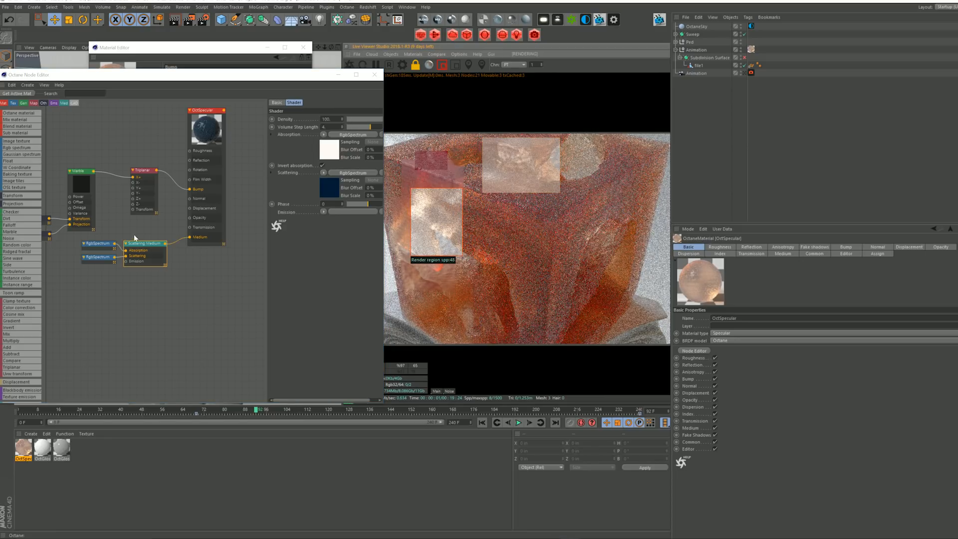
# Try an orange tint for the absorption color, reducing its saturation in stages to a pale peach.
pyautogui.click(98, 243)
pyautogui.click(291, 134)
pyautogui.click(305, 128)
pyautogui.click(283, 148)
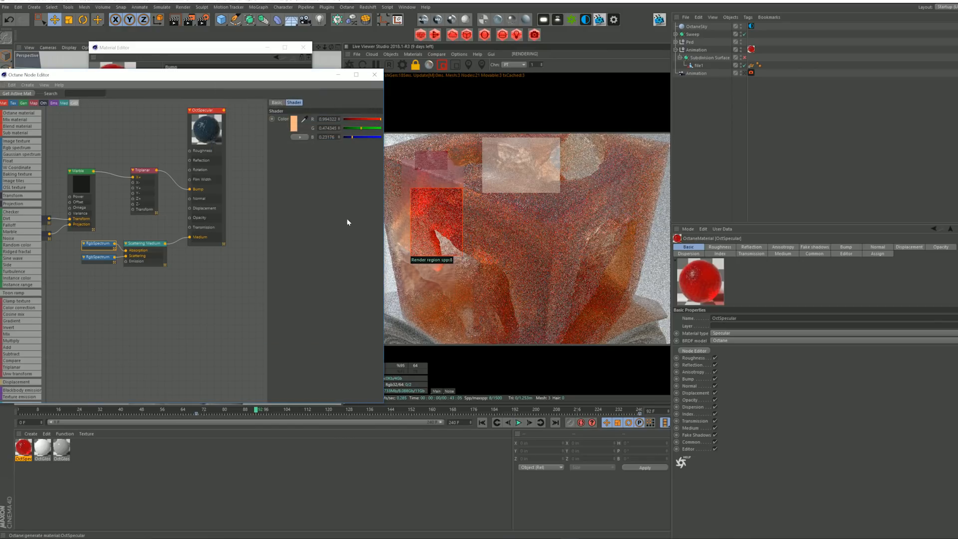
pyautogui.click(294, 126)
pyautogui.click(282, 129)
pyautogui.click(281, 150)
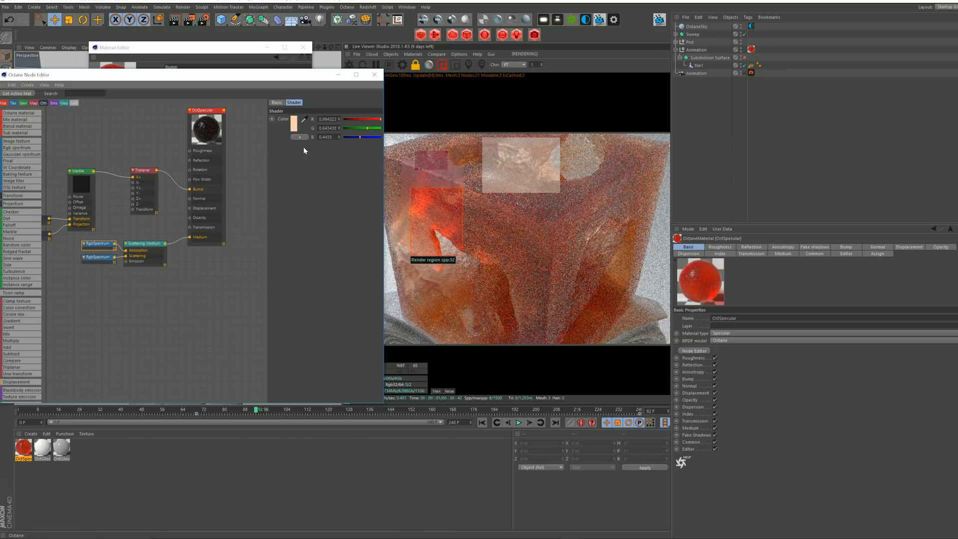
pyautogui.click(294, 125)
pyautogui.click(269, 130)
pyautogui.click(277, 151)
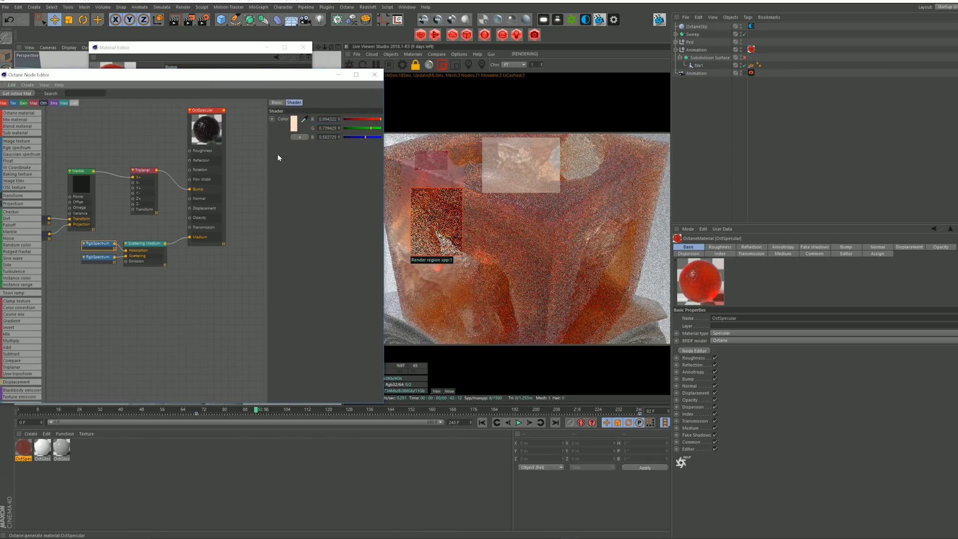
# Move the render region to the cube's upper middle and set the absorption color's saturation to 3%.
pyautogui.moveTo(405, 227); pyautogui.dragTo(443, 273)
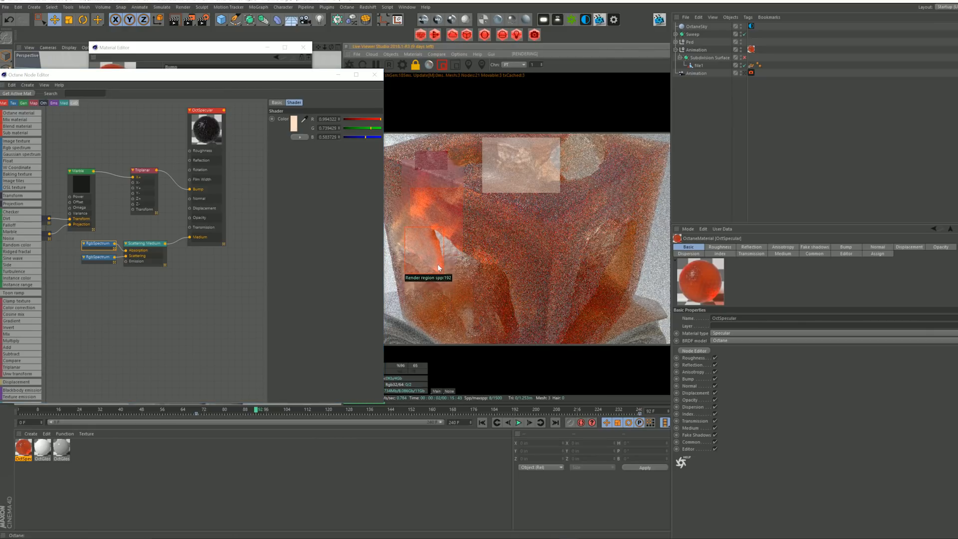
pyautogui.moveTo(494, 150); pyautogui.dragTo(551, 204)
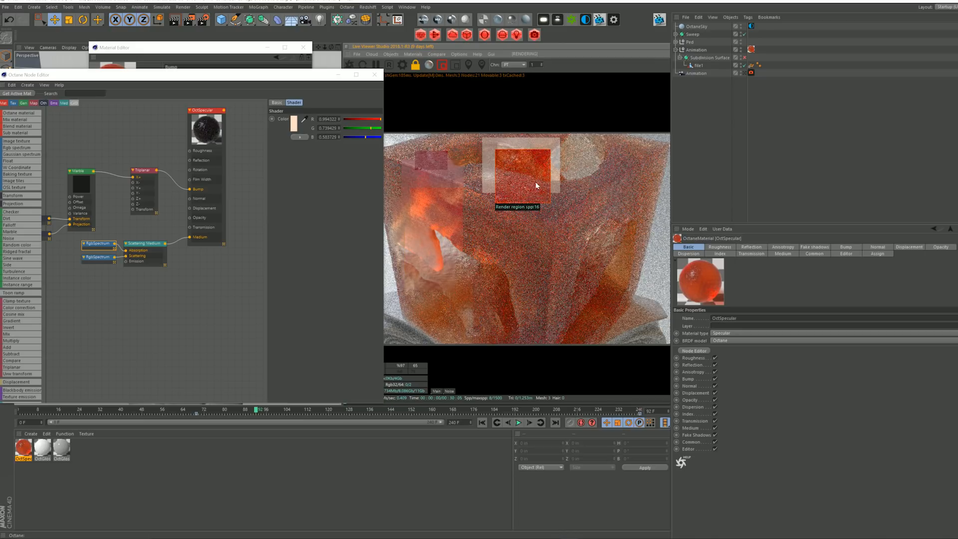
pyautogui.click(293, 123)
pyautogui.click(254, 133)
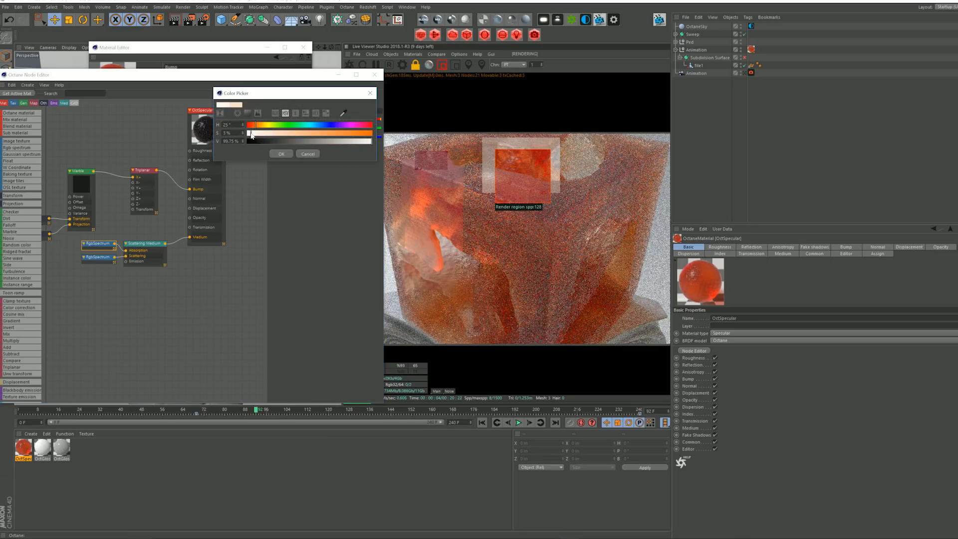
pyautogui.click(284, 154)
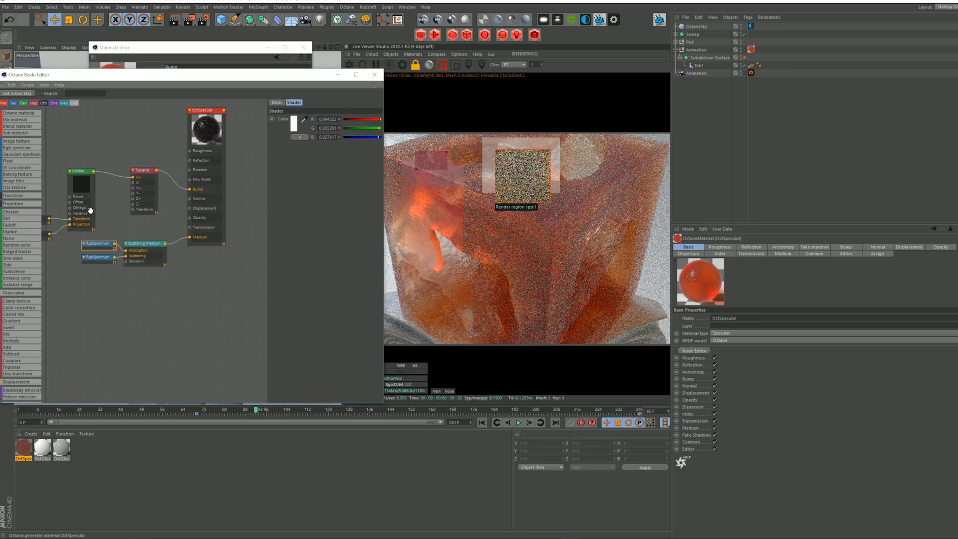
# Set the Scattering Medium's density to 600.
pyautogui.click(156, 254)
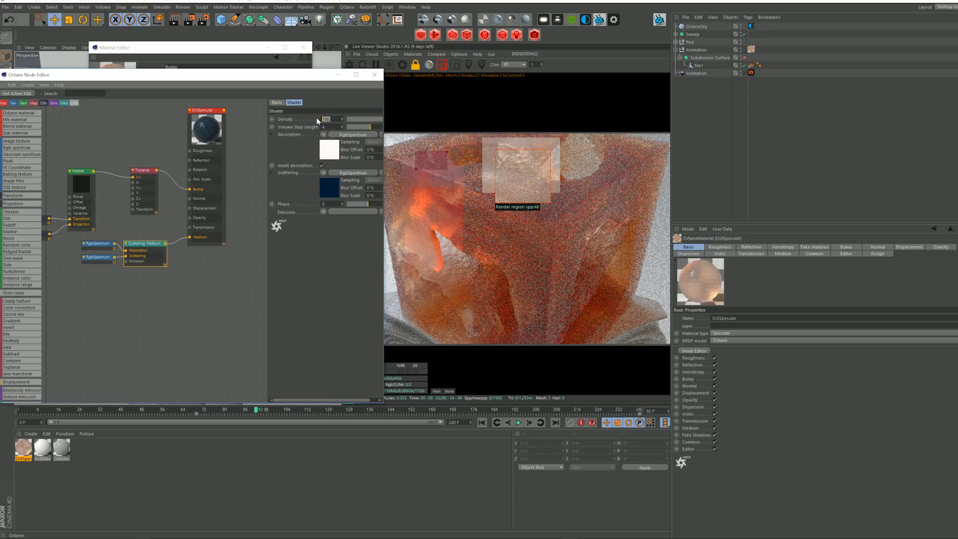
pyautogui.press('Return')
pyautogui.write('6000')
pyautogui.press('Return')
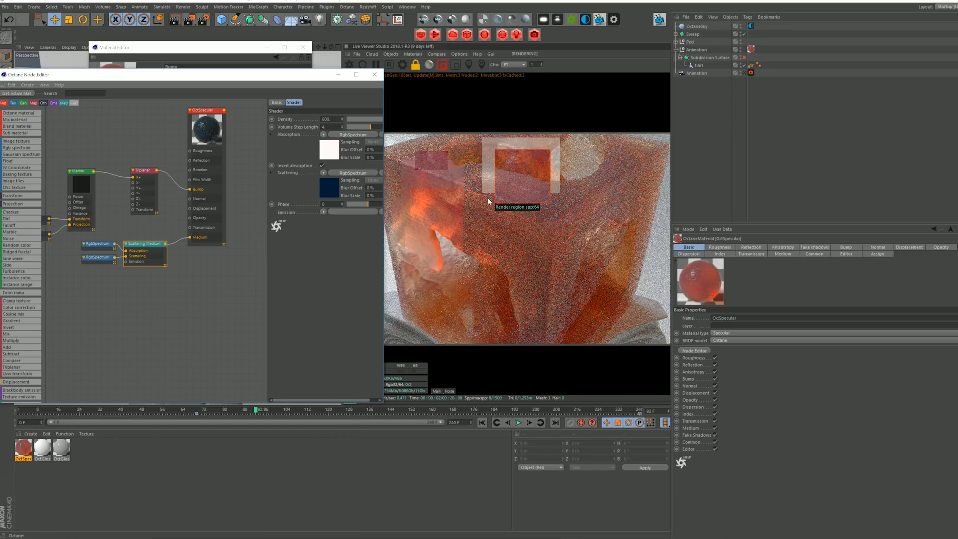
# Set the OctSpecular material's roughness float value to 0.
pyautogui.click(196, 138)
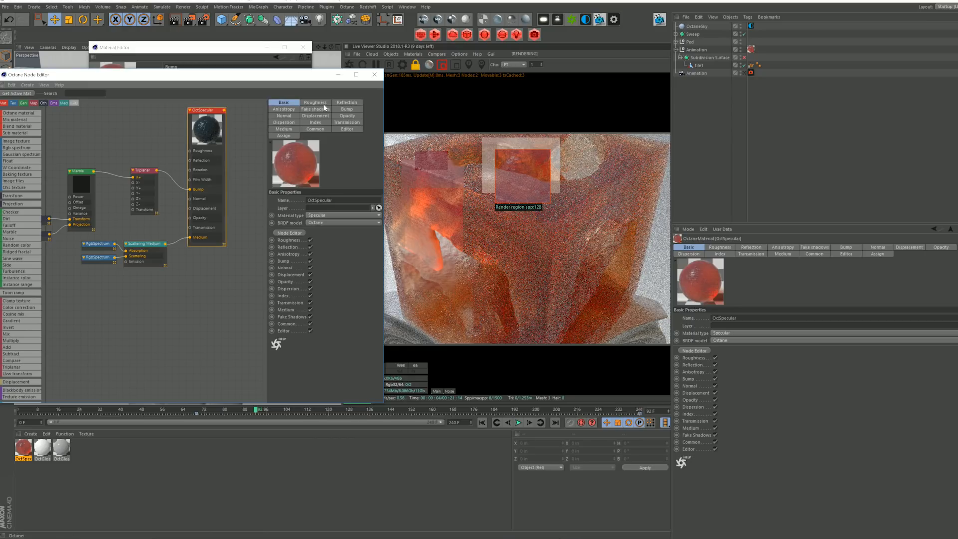
pyautogui.click(327, 102)
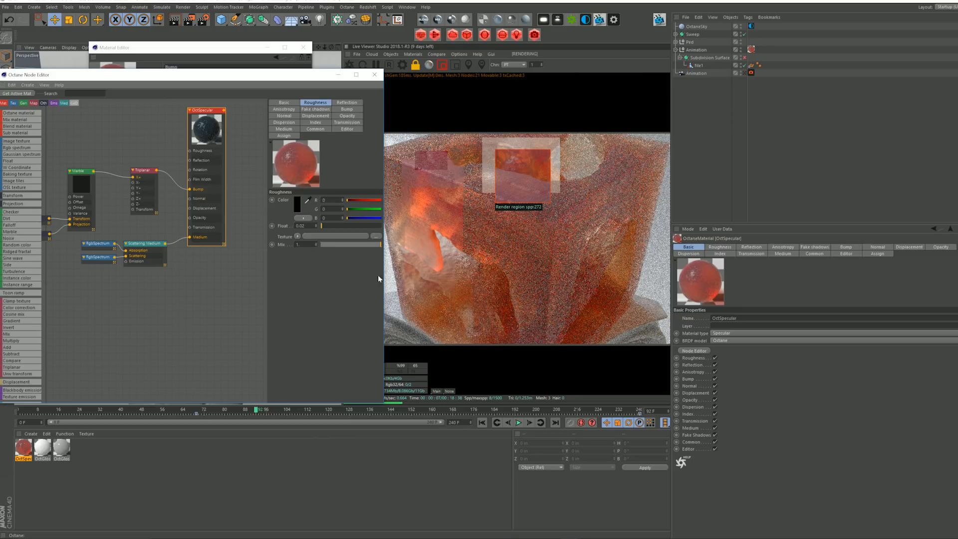
pyautogui.moveTo(306, 226); pyautogui.dragTo(261, 220)
pyautogui.write('0')
pyautogui.press('Return')
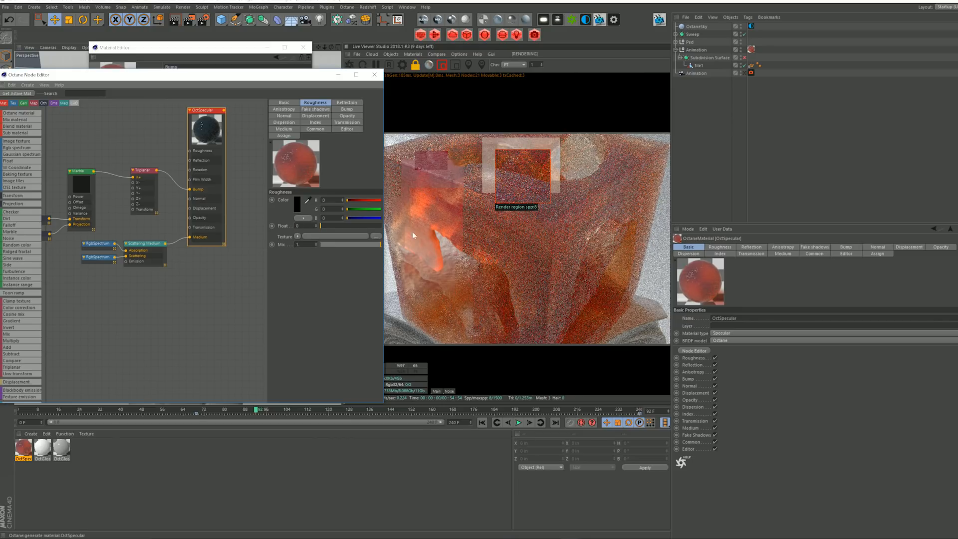
# Move the render region to the cube's left cavity, try a roughness float of 0.1, and settle on 0.02.
pyautogui.moveTo(412, 229); pyautogui.dragTo(440, 271)
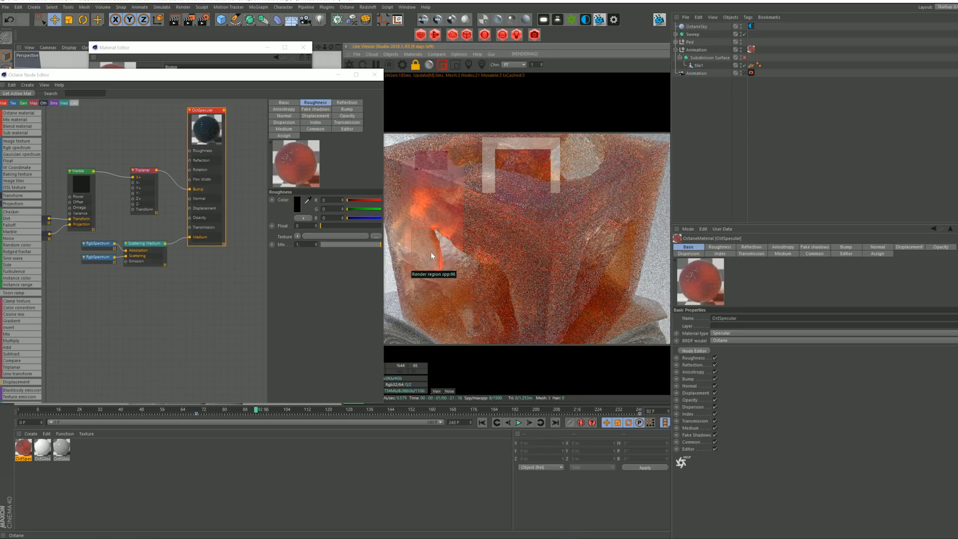
pyautogui.moveTo(396, 225); pyautogui.dragTo(429, 258)
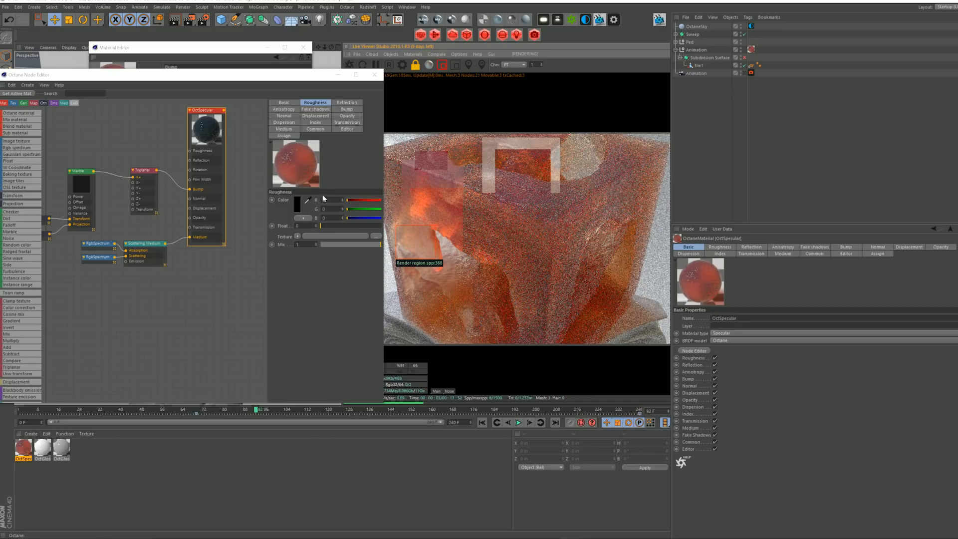
pyautogui.doubleClick(299, 226)
pyautogui.write('.1')
pyautogui.press('Return')
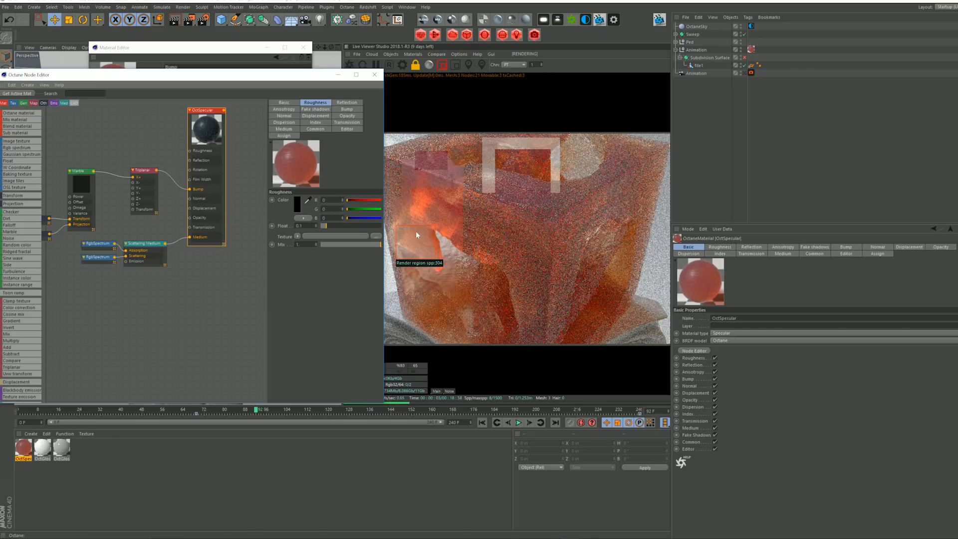
pyautogui.write('0.02')
pyautogui.press('Return')
# Turn off the material's fake shadows, preview the cube's lower corner with the render region, and turn them back on.
pyautogui.click(313, 109)
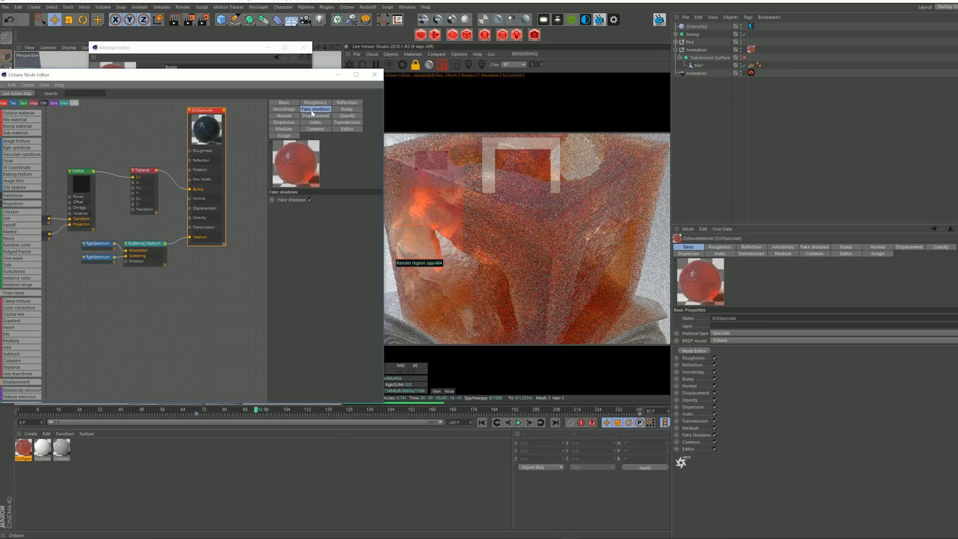
pyautogui.click(309, 199)
pyautogui.moveTo(592, 294); pyautogui.dragTo(656, 338)
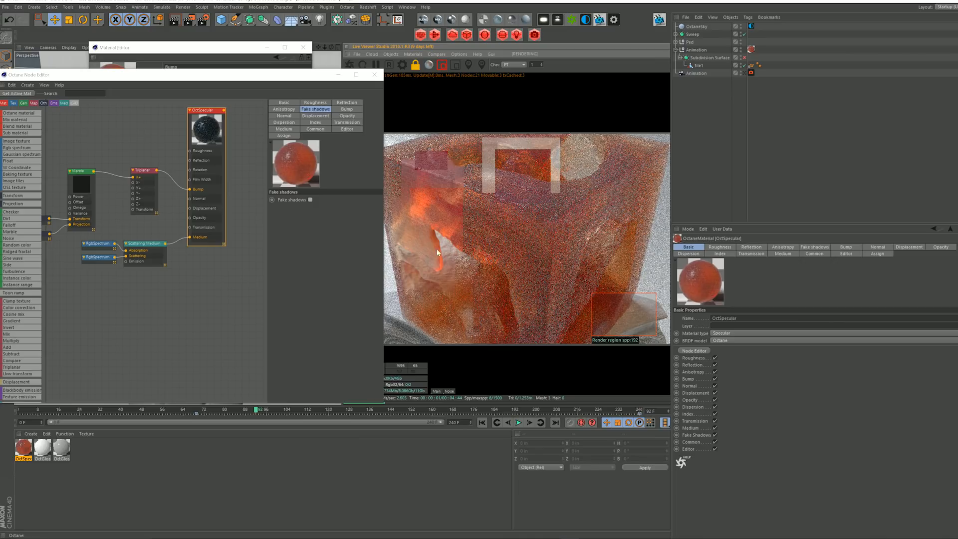
pyautogui.click(310, 200)
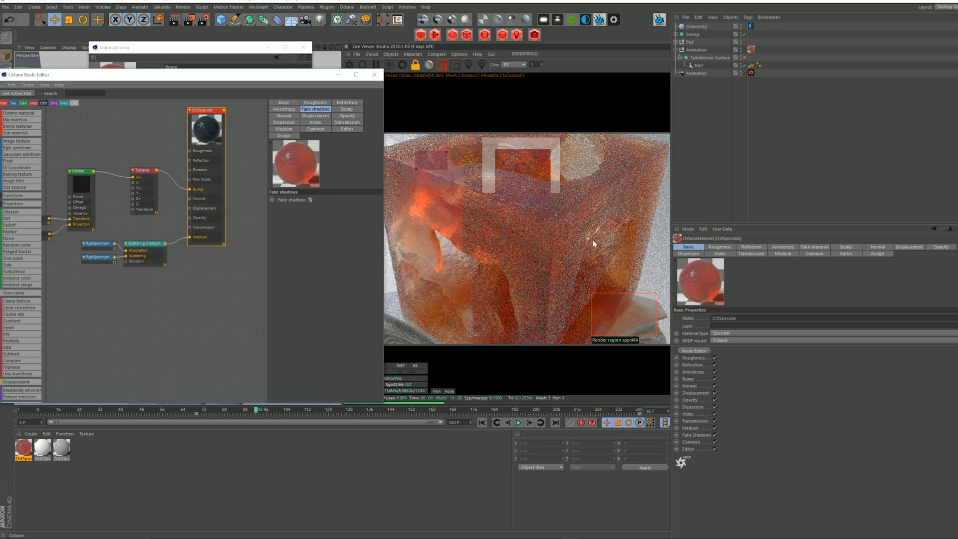
# Close the node editor, check the Octane Pathtracing settings, and close the remaining settings and material windows.
pyautogui.click(374, 74)
pyautogui.click(376, 65)
pyautogui.click(402, 65)
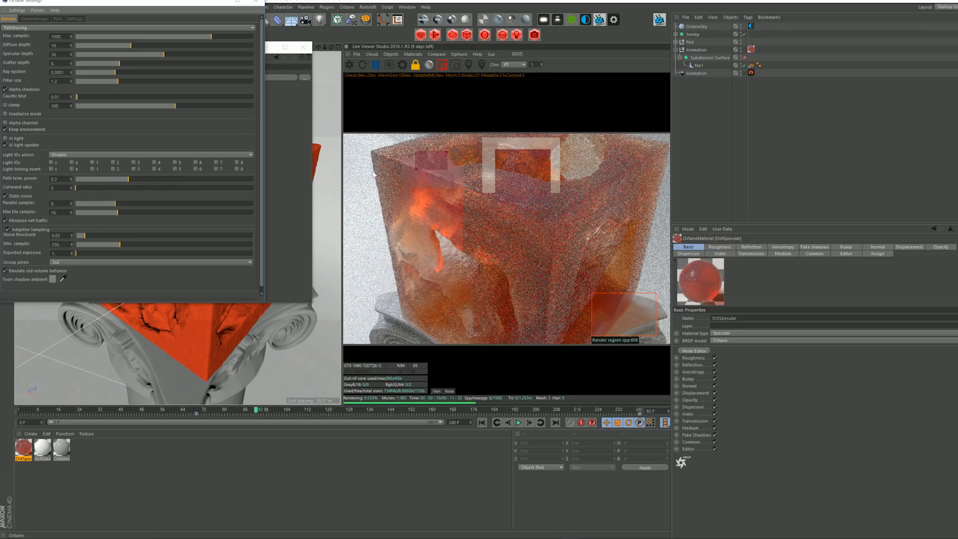
pyautogui.click(256, 2)
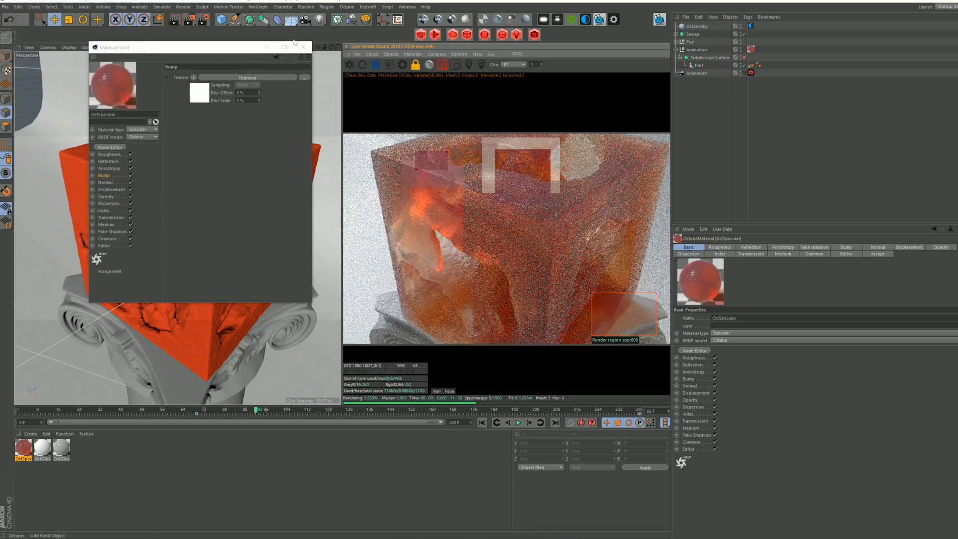
pyautogui.click(303, 48)
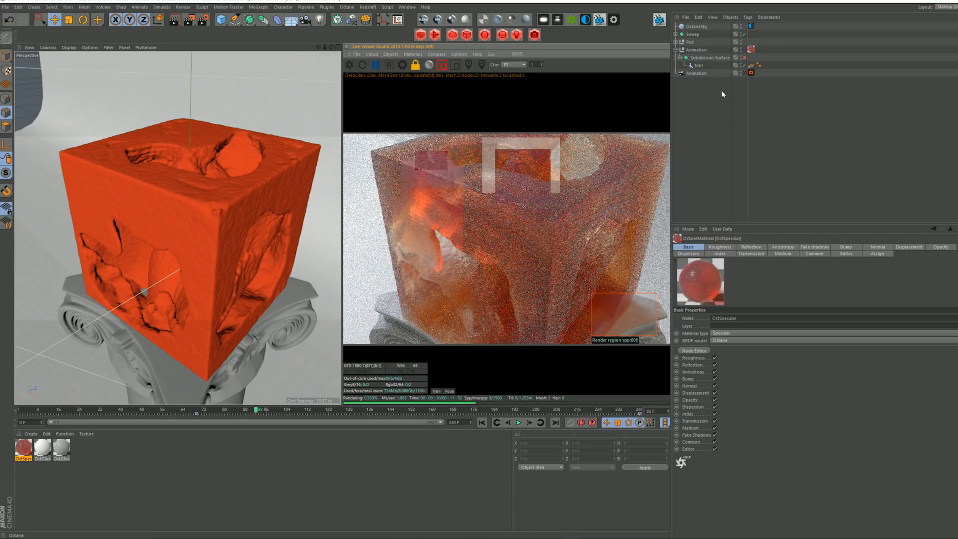
# Look through the scene camera at frame 144 and display the models with Gouraud shading and lines.
pyautogui.click(744, 73)
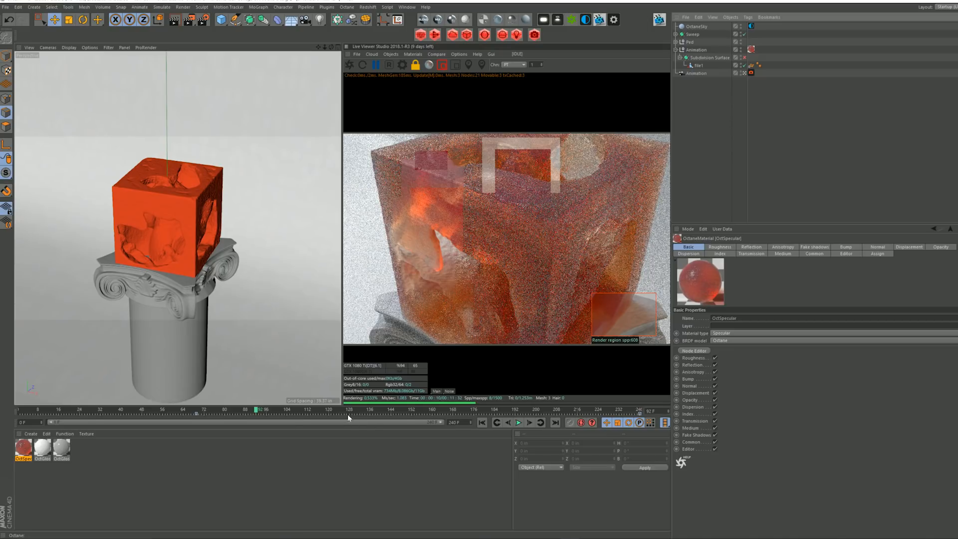
pyautogui.click(350, 411)
pyautogui.click(392, 412)
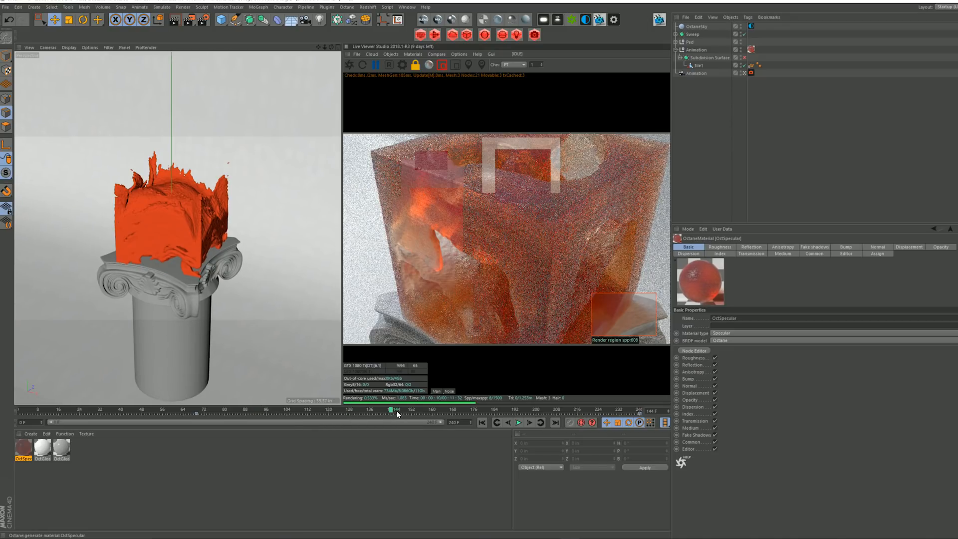
pyautogui.click(71, 47)
pyautogui.click(79, 68)
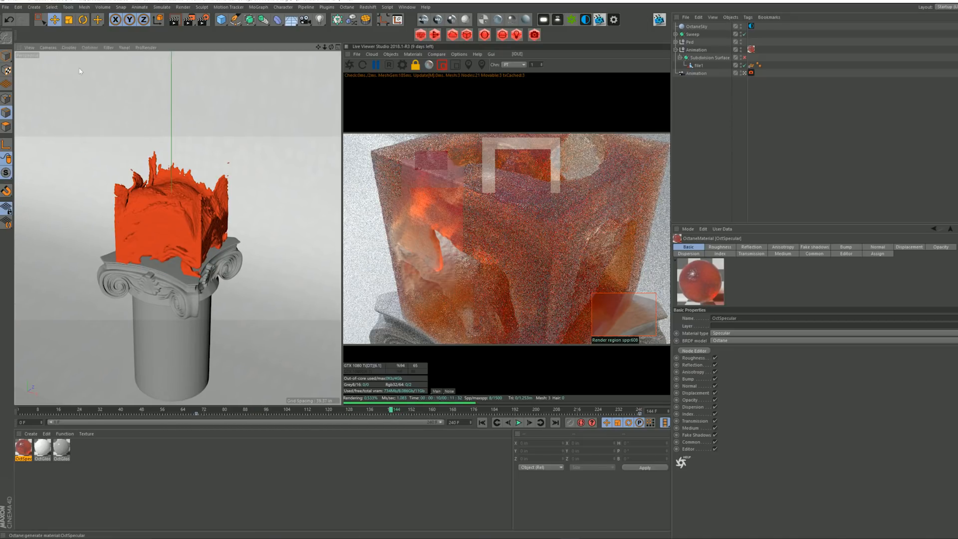
# Leave the camera view and examine the deformed cube's dense mesh and splash-like edges from several angles.
pyautogui.click(745, 73)
pyautogui.keyDown('alt'); pyautogui.moveTo(191, 222); pyautogui.dragTo(204, 202, button='right'); pyautogui.keyUp('alt')
pyautogui.keyDown('alt'); pyautogui.moveTo(147, 219); pyautogui.dragTo(284, 220); pyautogui.keyUp('alt')
pyautogui.keyDown('alt'); pyautogui.moveTo(205, 223); pyautogui.dragTo(167, 236, button='right'); pyautogui.keyUp('alt')
pyautogui.keyDown('alt'); pyautogui.moveTo(167, 236); pyautogui.dragTo(181, 220); pyautogui.keyUp('alt')
pyautogui.keyDown('alt'); pyautogui.moveTo(180, 242); pyautogui.dragTo(204, 235, button='right'); pyautogui.keyUp('alt')
pyautogui.keyDown('alt'); pyautogui.moveTo(129, 232); pyautogui.dragTo(193, 210); pyautogui.keyUp('alt')
pyautogui.keyDown('alt'); pyautogui.moveTo(193, 210); pyautogui.dragTo(185, 214, button='right'); pyautogui.keyUp('alt')
pyautogui.keyDown('alt'); pyautogui.moveTo(184, 214); pyautogui.dragTo(190, 214); pyautogui.keyUp('alt')
pyautogui.keyDown('alt'); pyautogui.moveTo(190, 214); pyautogui.dragTo(205, 206, button='right'); pyautogui.keyUp('alt')
pyautogui.keyDown('alt'); pyautogui.moveTo(204, 207); pyautogui.dragTo(272, 195); pyautogui.keyUp('alt')
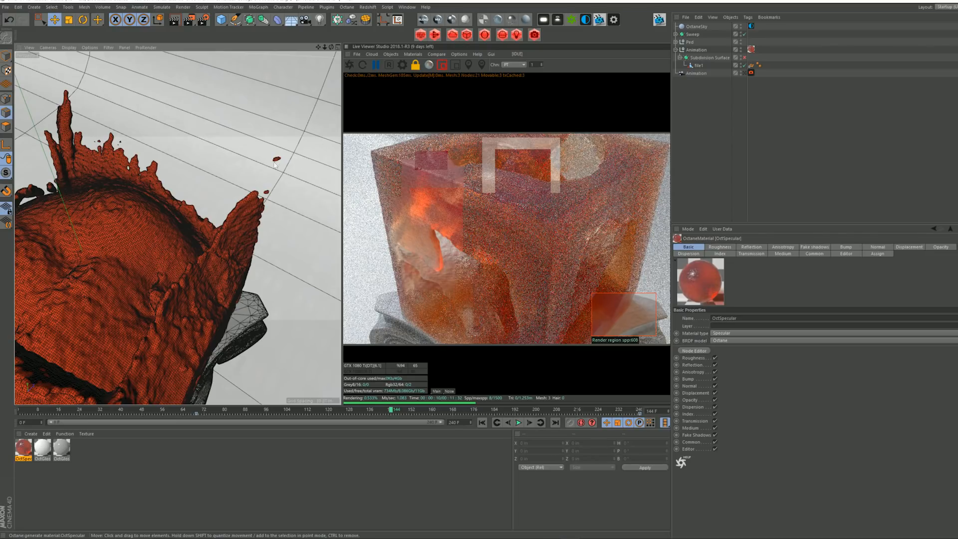
pyautogui.keyDown('alt'); pyautogui.moveTo(273, 159); pyautogui.dragTo(176, 235); pyautogui.keyUp('alt')
pyautogui.keyDown('alt'); pyautogui.moveTo(192, 235); pyautogui.dragTo(160, 243); pyautogui.keyUp('alt')
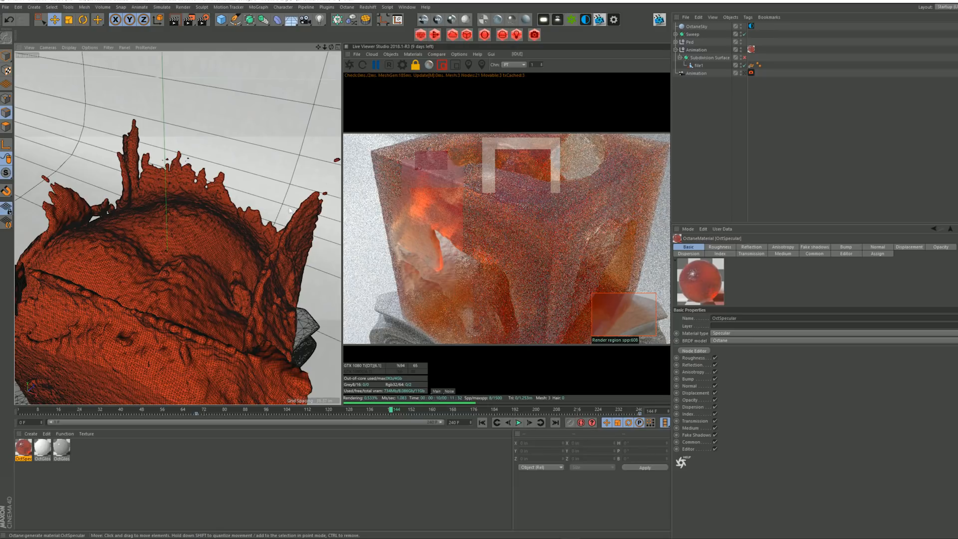
pyautogui.keyDown('alt'); pyautogui.moveTo(145, 236); pyautogui.dragTo(45, 245); pyautogui.keyUp('alt')
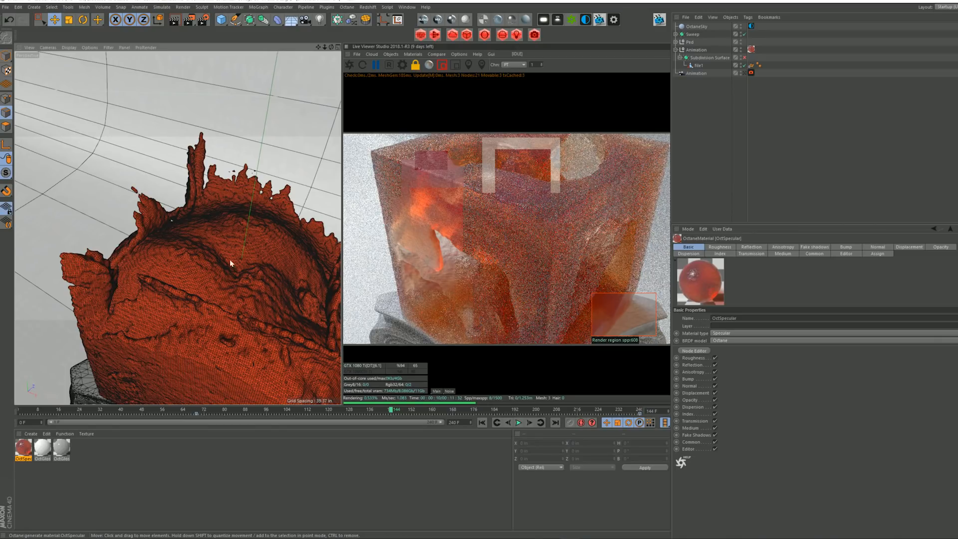
pyautogui.keyDown('alt'); pyautogui.moveTo(231, 278); pyautogui.dragTo(231, 257); pyautogui.keyUp('alt')
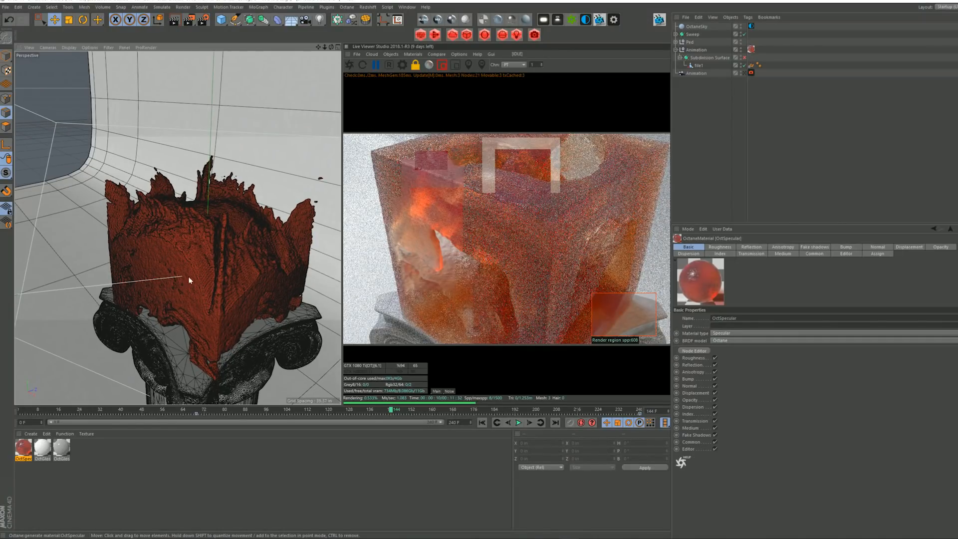
pyautogui.keyDown('alt'); pyautogui.moveTo(164, 253); pyautogui.dragTo(199, 279); pyautogui.keyUp('alt')
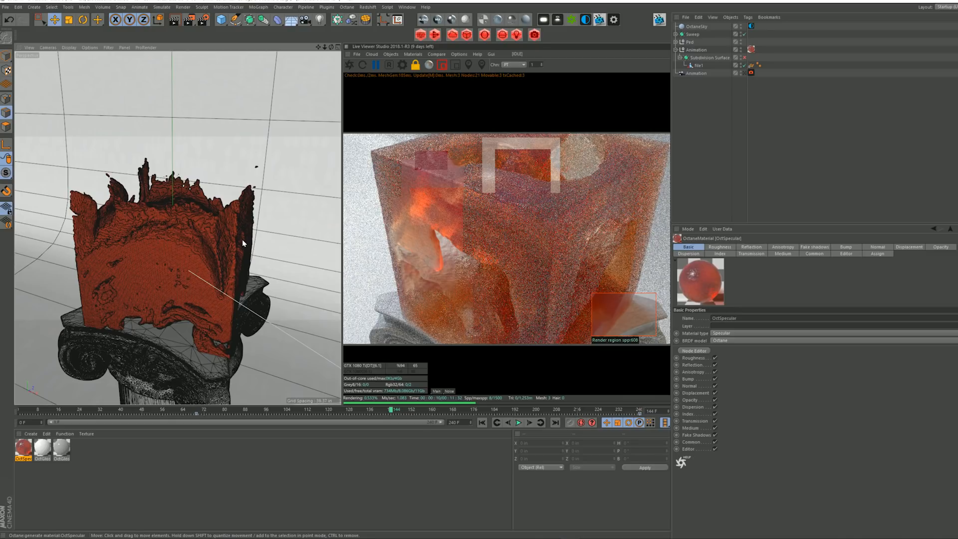
pyautogui.keyDown('alt'); pyautogui.moveTo(141, 231); pyautogui.dragTo(199, 249); pyautogui.keyUp('alt')
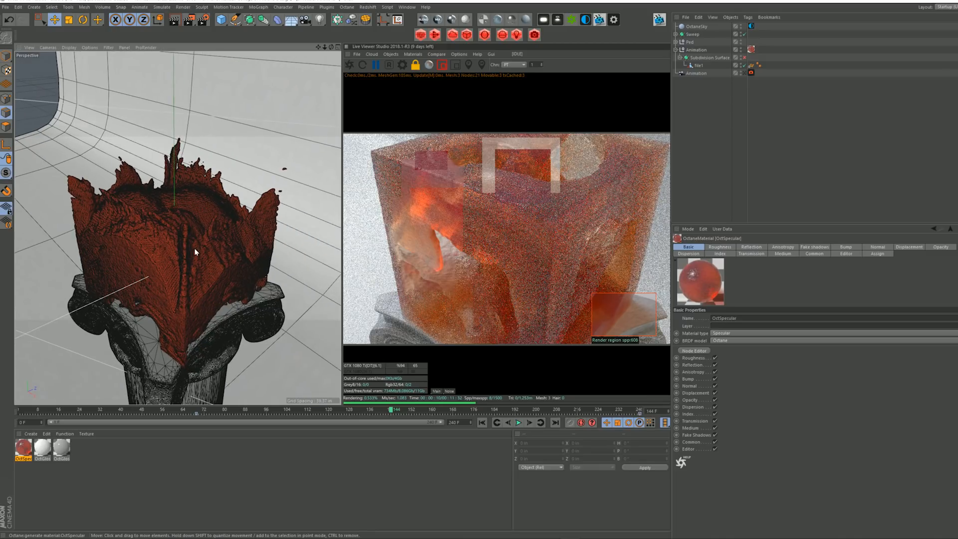
# Restore the camera view with plain Gouraud shading and rewind the animation to its start.
pyautogui.click(744, 74)
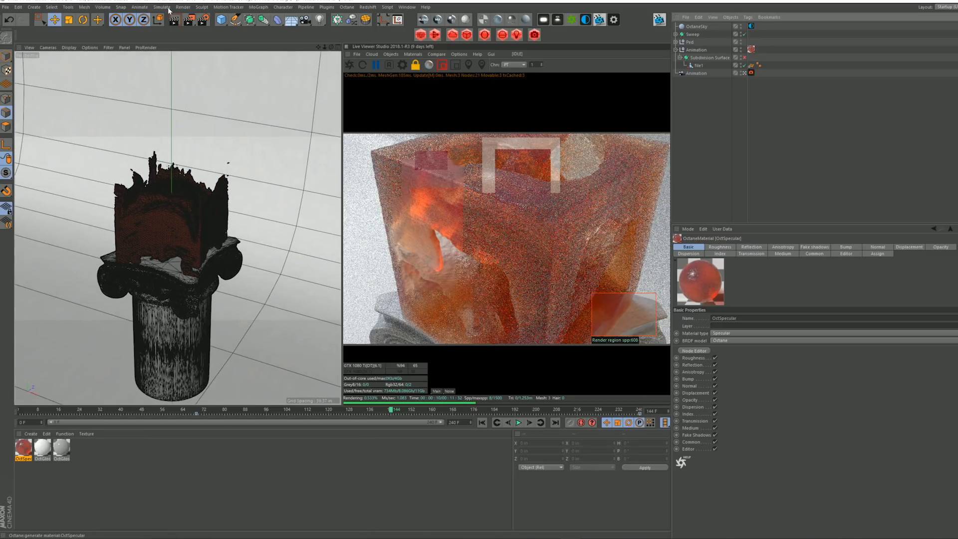
pyautogui.click(68, 48)
pyautogui.click(85, 56)
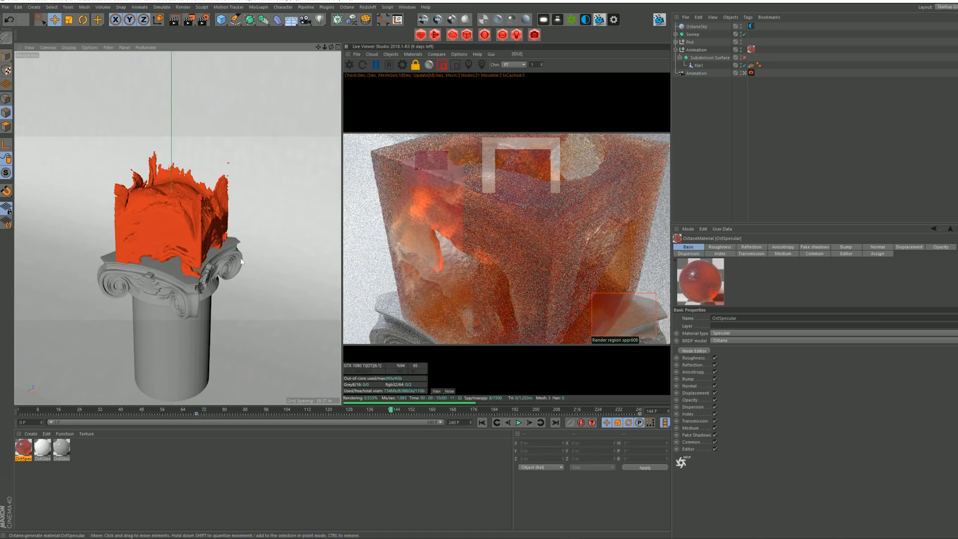
pyautogui.click(483, 422)
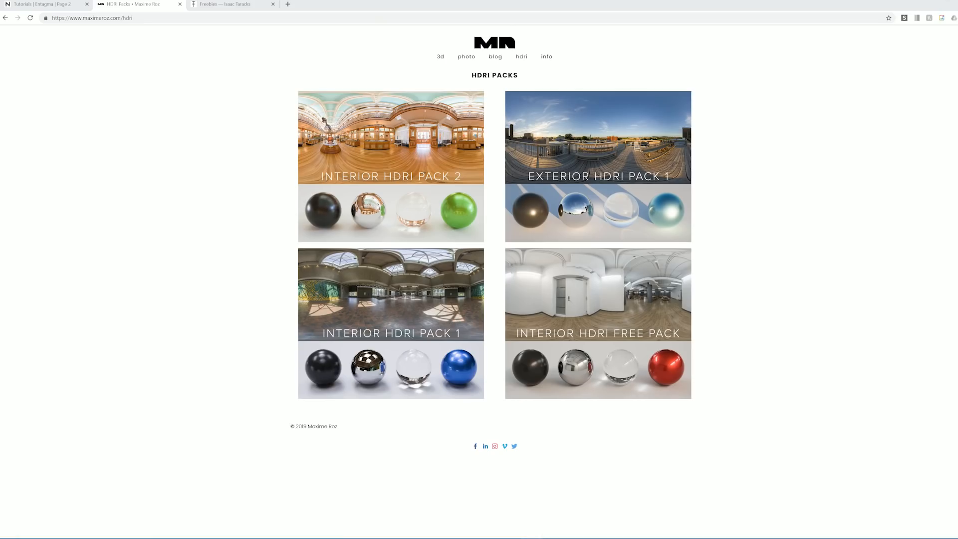
# Open the Freebies page in the browser and review the RBD Pyro Sim HIP file entry and its download.
pyautogui.click(229, 7)
pyautogui.moveTo(365, 223)
pyautogui.scroll(-2, 377, 197)
pyautogui.scroll(7, 376, 197)
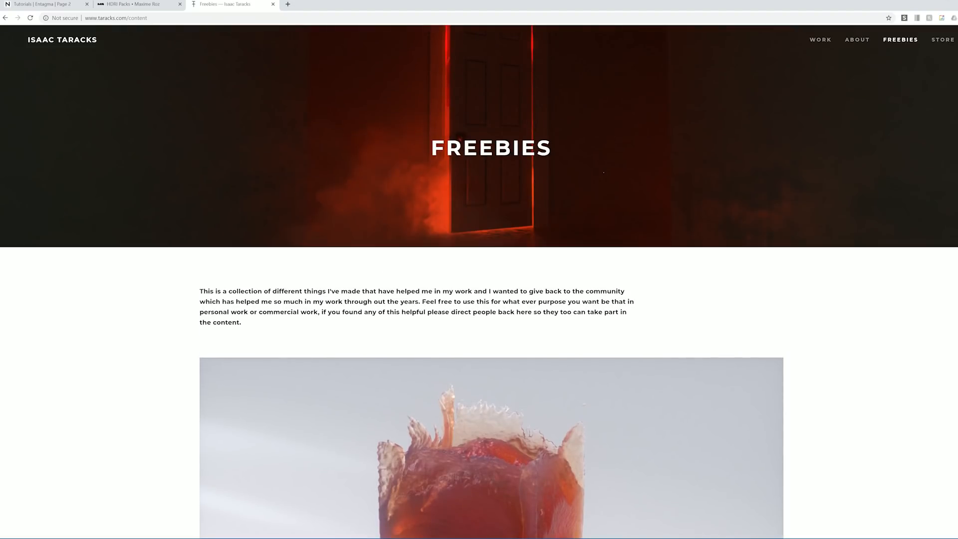
pyautogui.scroll(-6, 545, 155)
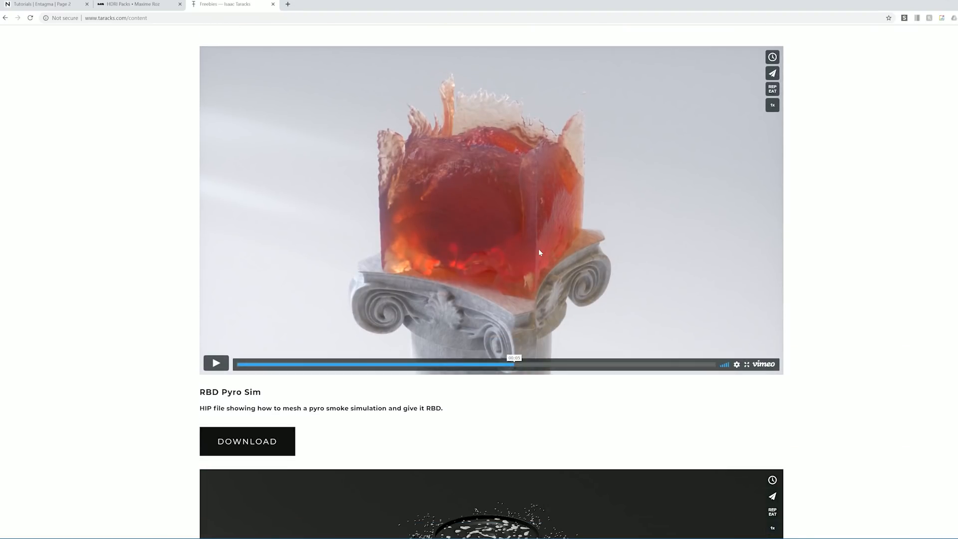
pyautogui.scroll(-1, 539, 253)
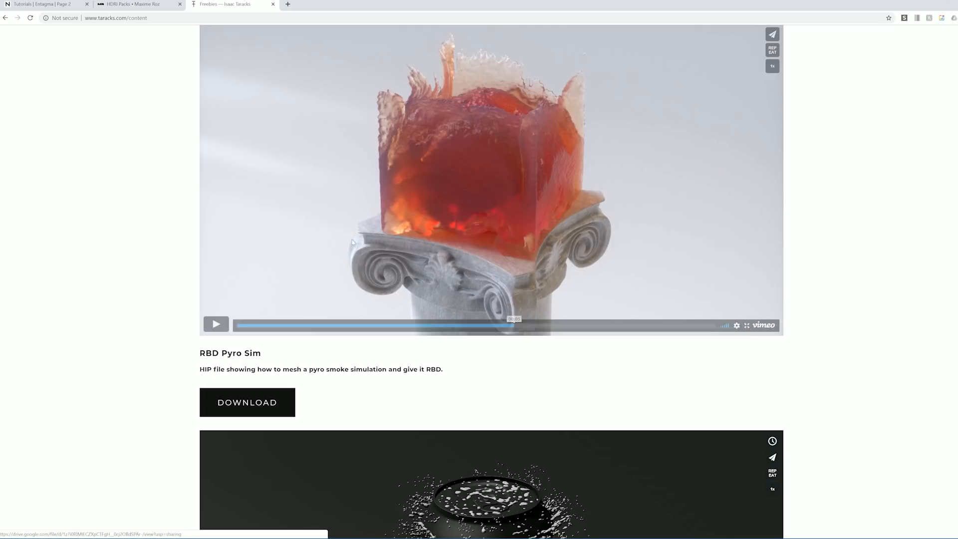
pyautogui.scroll(3, 352, 243)
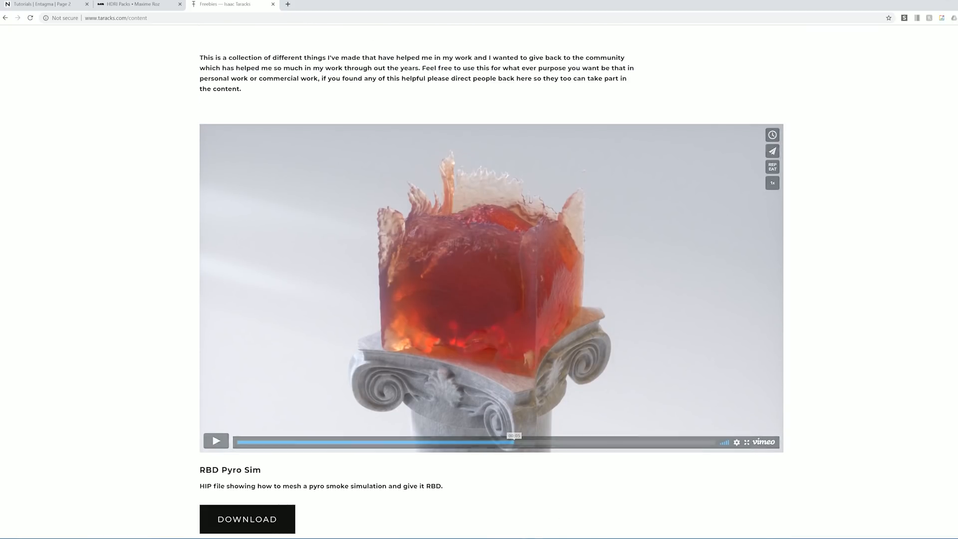
# Switch to Houdini and examine the annotated node groups of the smoke_growth network from the sphere down to abc_OUT.
pyautogui.click(594, 519)
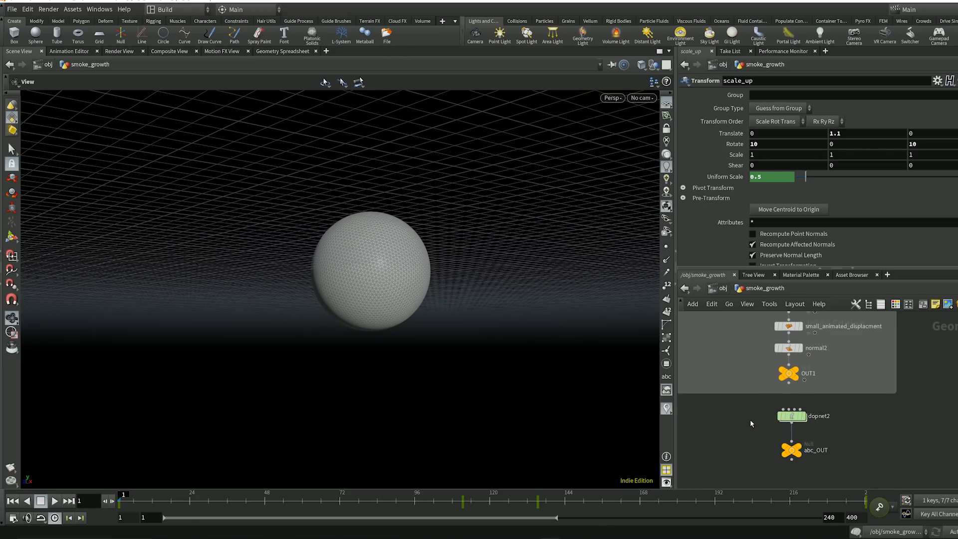
pyautogui.moveTo(745, 416); pyautogui.dragTo(750, 423, button='middle')
pyautogui.scroll(-5, 751, 422)
pyautogui.scroll(1, 851, 350)
pyautogui.moveTo(848, 393); pyautogui.dragTo(840, 457, button='middle')
pyautogui.moveTo(843, 364); pyautogui.dragTo(857, 452, button='middle')
pyautogui.moveTo(869, 402); pyautogui.dragTo(869, 396, button='middle')
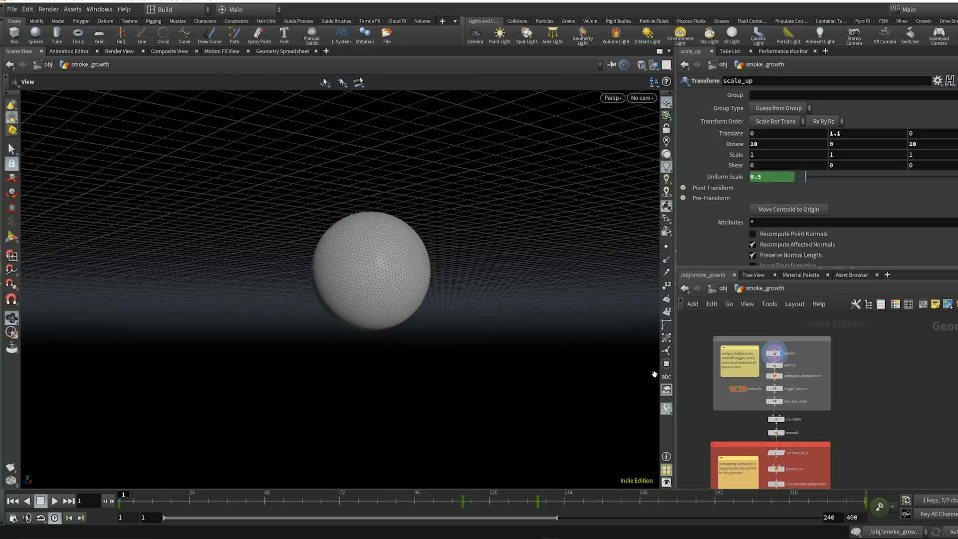
pyautogui.moveTo(855, 432); pyautogui.dragTo(855, 338, button='middle')
pyautogui.moveTo(862, 408); pyautogui.dragTo(872, 332, button='middle')
pyautogui.moveTo(872, 429); pyautogui.dragTo(870, 373, button='middle')
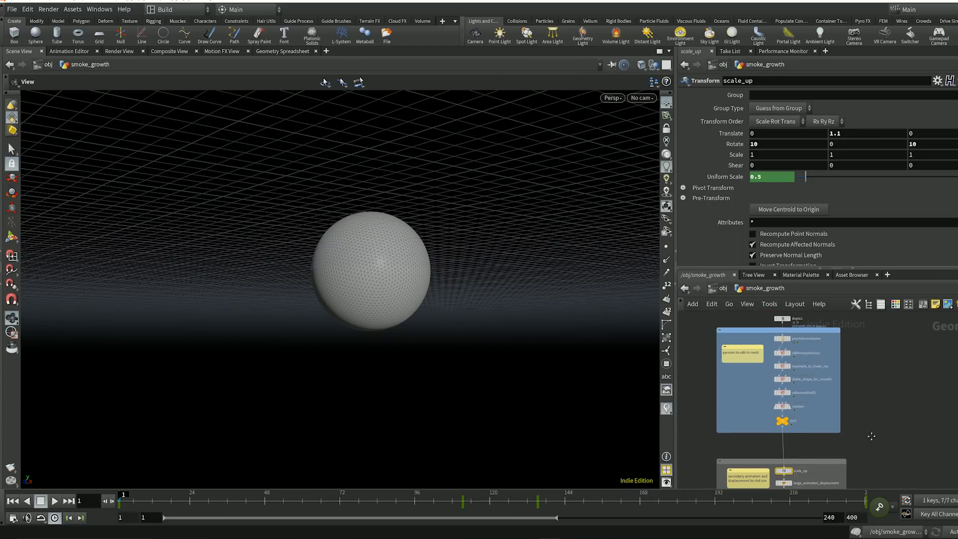
pyautogui.moveTo(871, 438); pyautogui.dragTo(869, 348, button='middle')
pyautogui.moveTo(868, 421); pyautogui.dragTo(864, 388, button='middle')
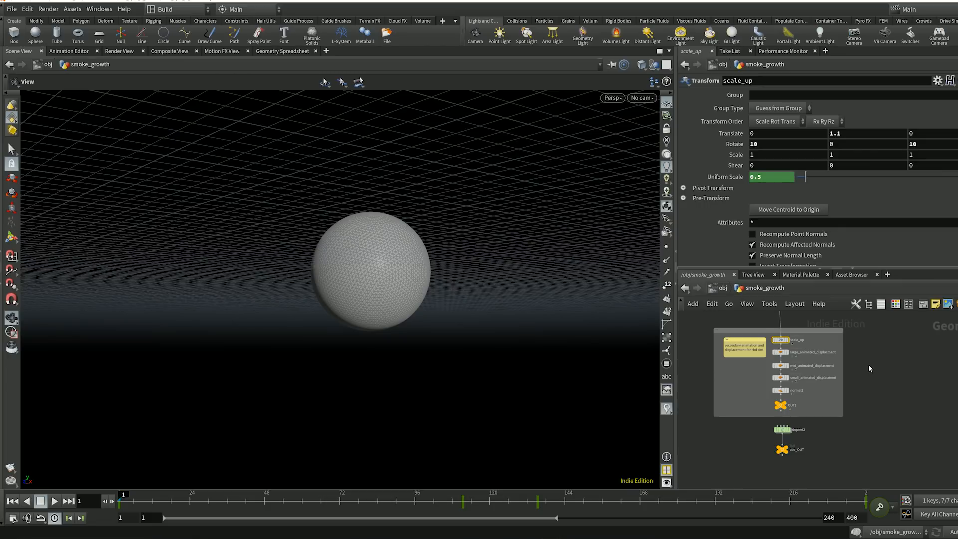
pyautogui.moveTo(869, 364); pyautogui.dragTo(882, 395, button='middle')
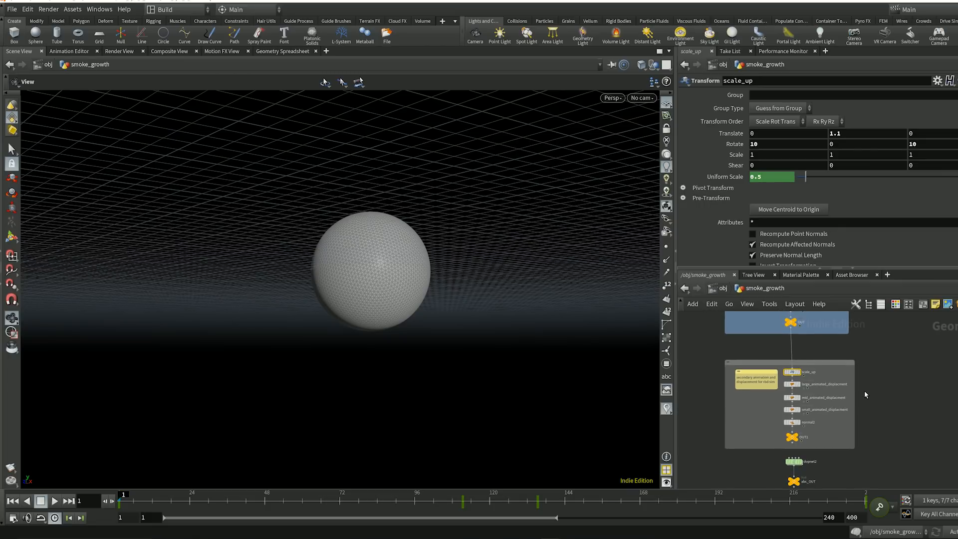
# Go back up the smoke_growth network to the red source group and inspect the pyrosource node's parameters.
pyautogui.scroll(10, 869, 364)
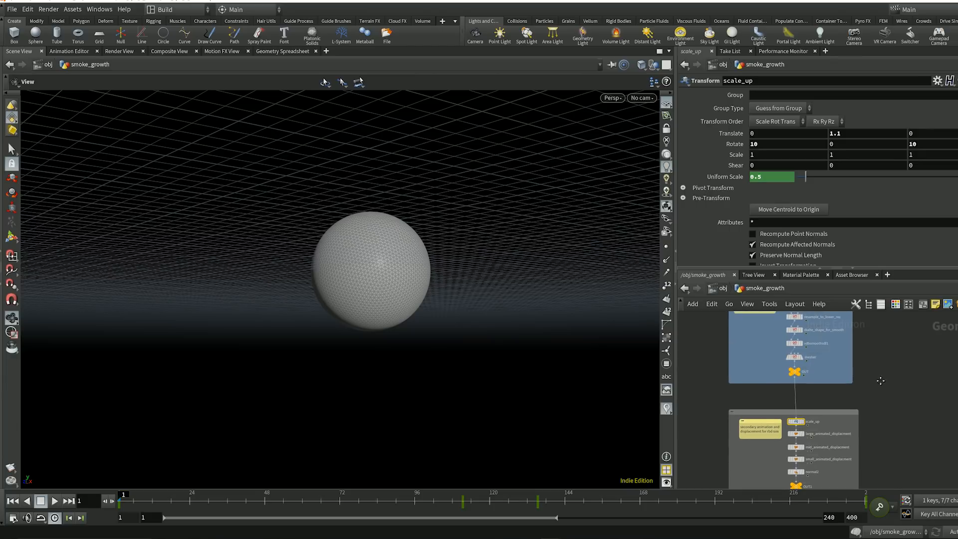
pyautogui.moveTo(885, 368); pyautogui.dragTo(890, 418, button='middle')
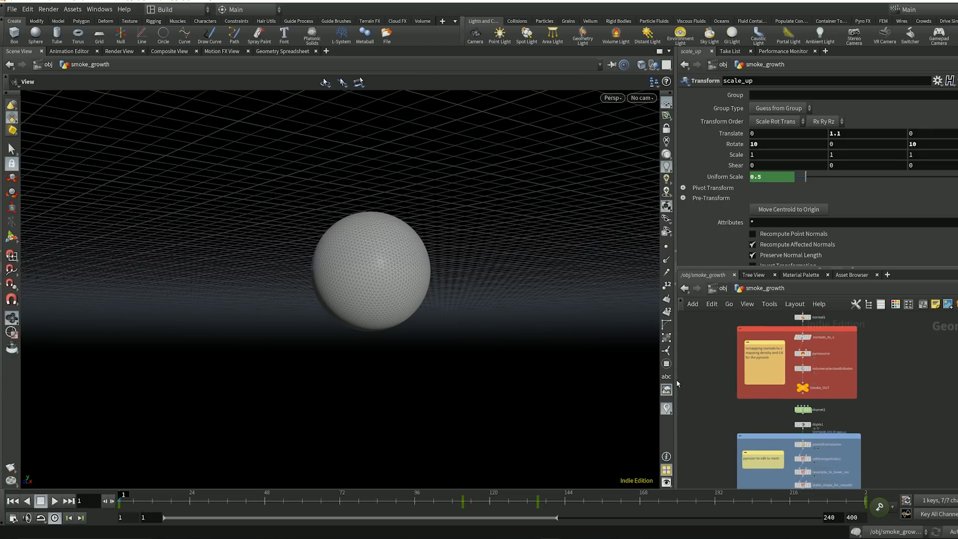
pyautogui.scroll(2, 878, 397)
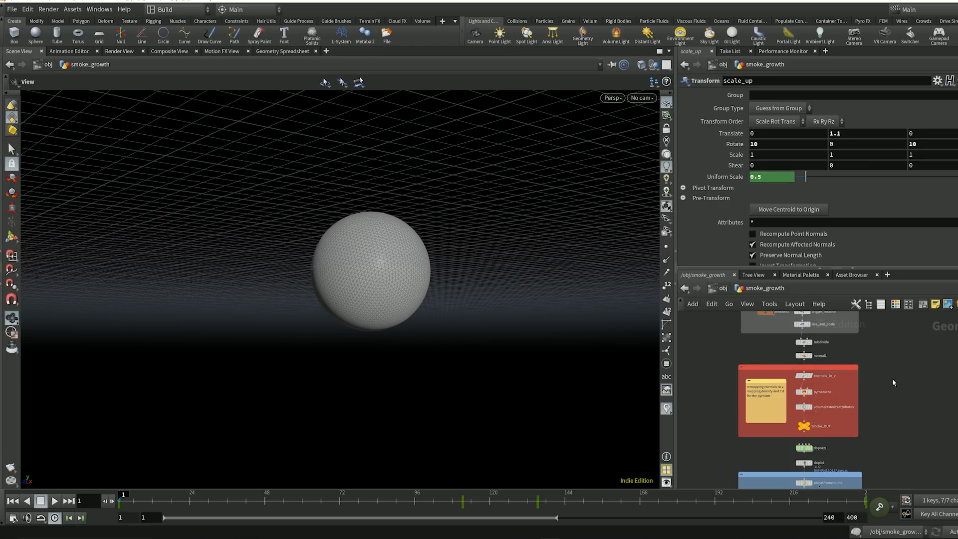
pyautogui.scroll(3, 887, 364)
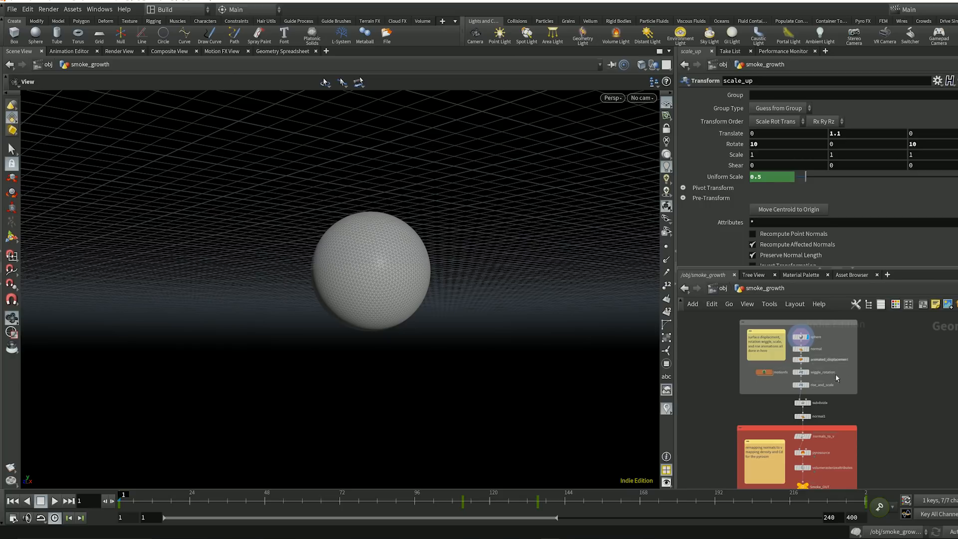
pyautogui.moveTo(888, 411); pyautogui.dragTo(882, 294, button='middle')
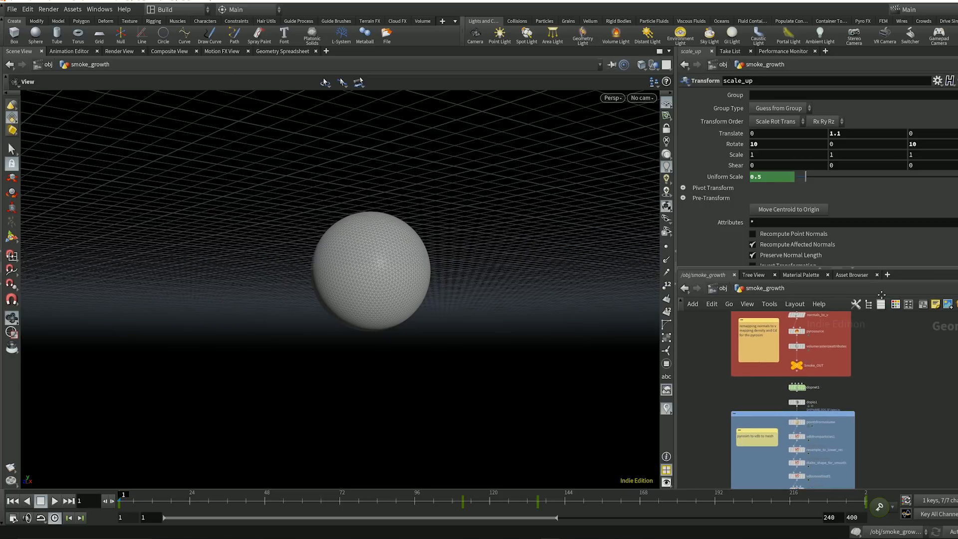
pyautogui.scroll(2, 822, 342)
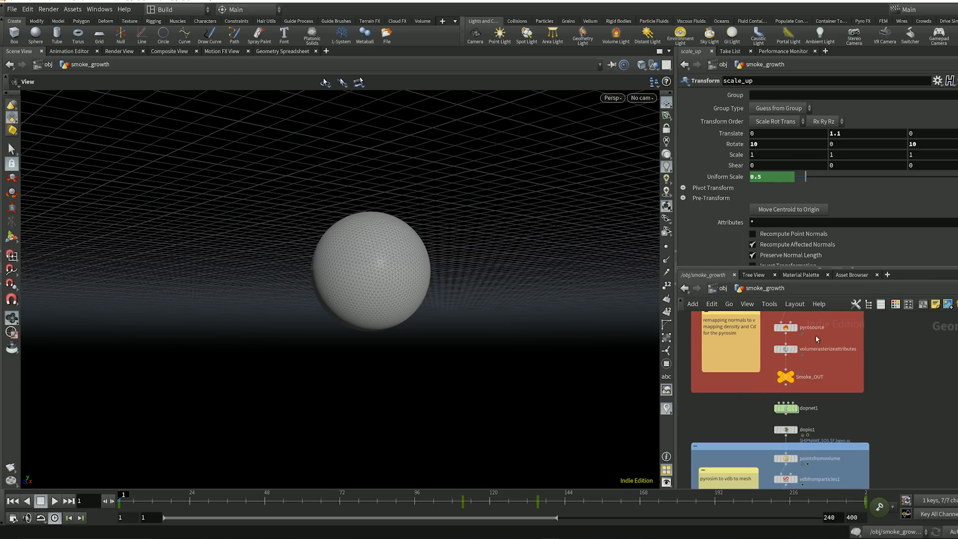
pyautogui.click(784, 327)
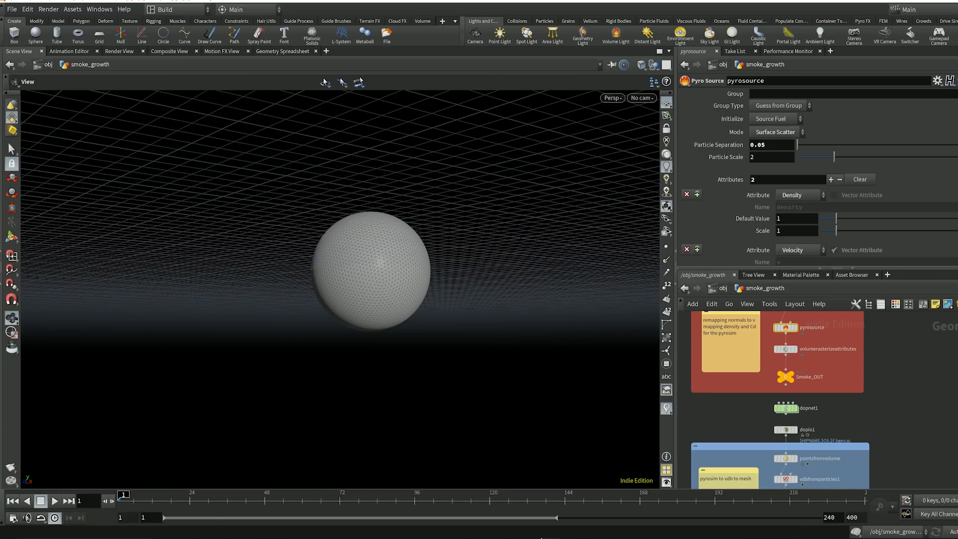
pyautogui.moveTo(904, 402)
pyautogui.mouseDown(button='middle')
pyautogui.moveTo(901, 421)
pyautogui.moveTo(903, 404)
pyautogui.mouseUp(button='middle')
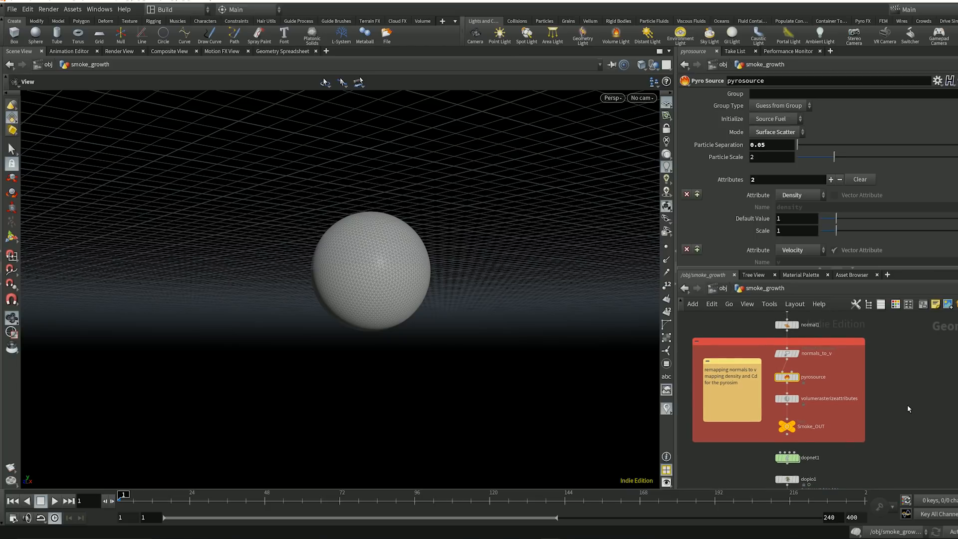